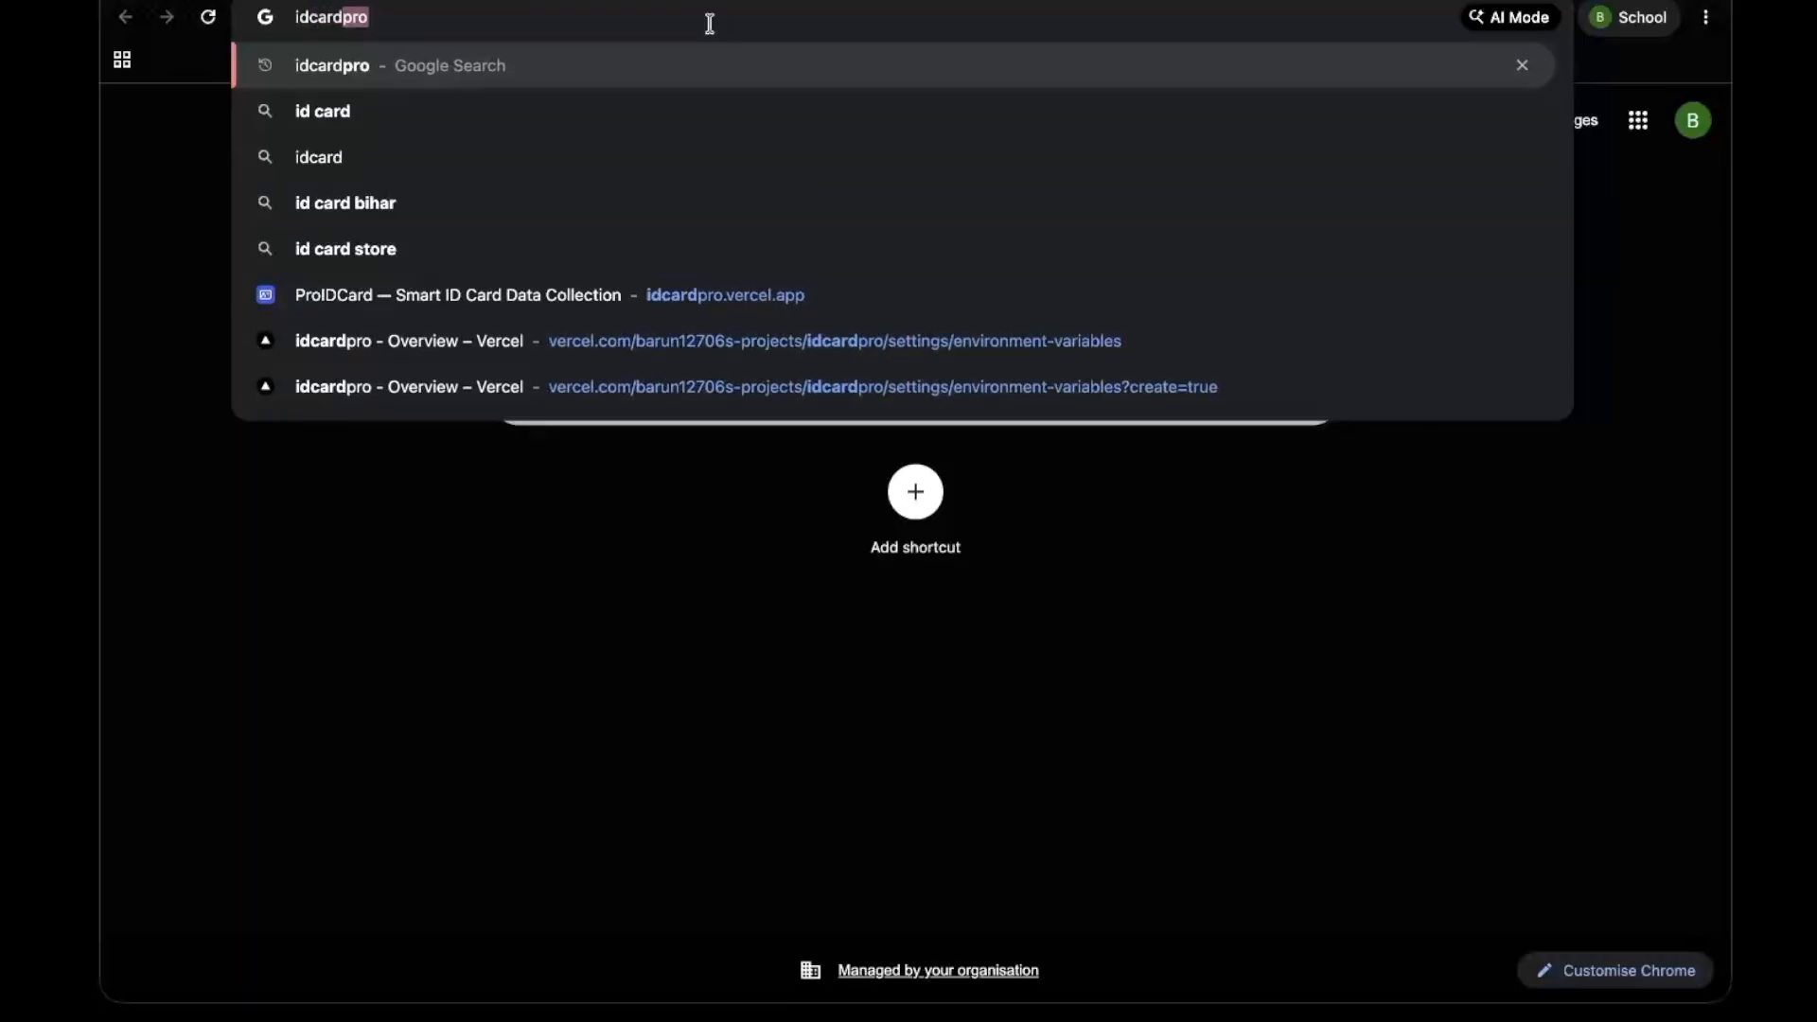
# Search Google for idcardpro and look through the results
pyautogui.write('pro')
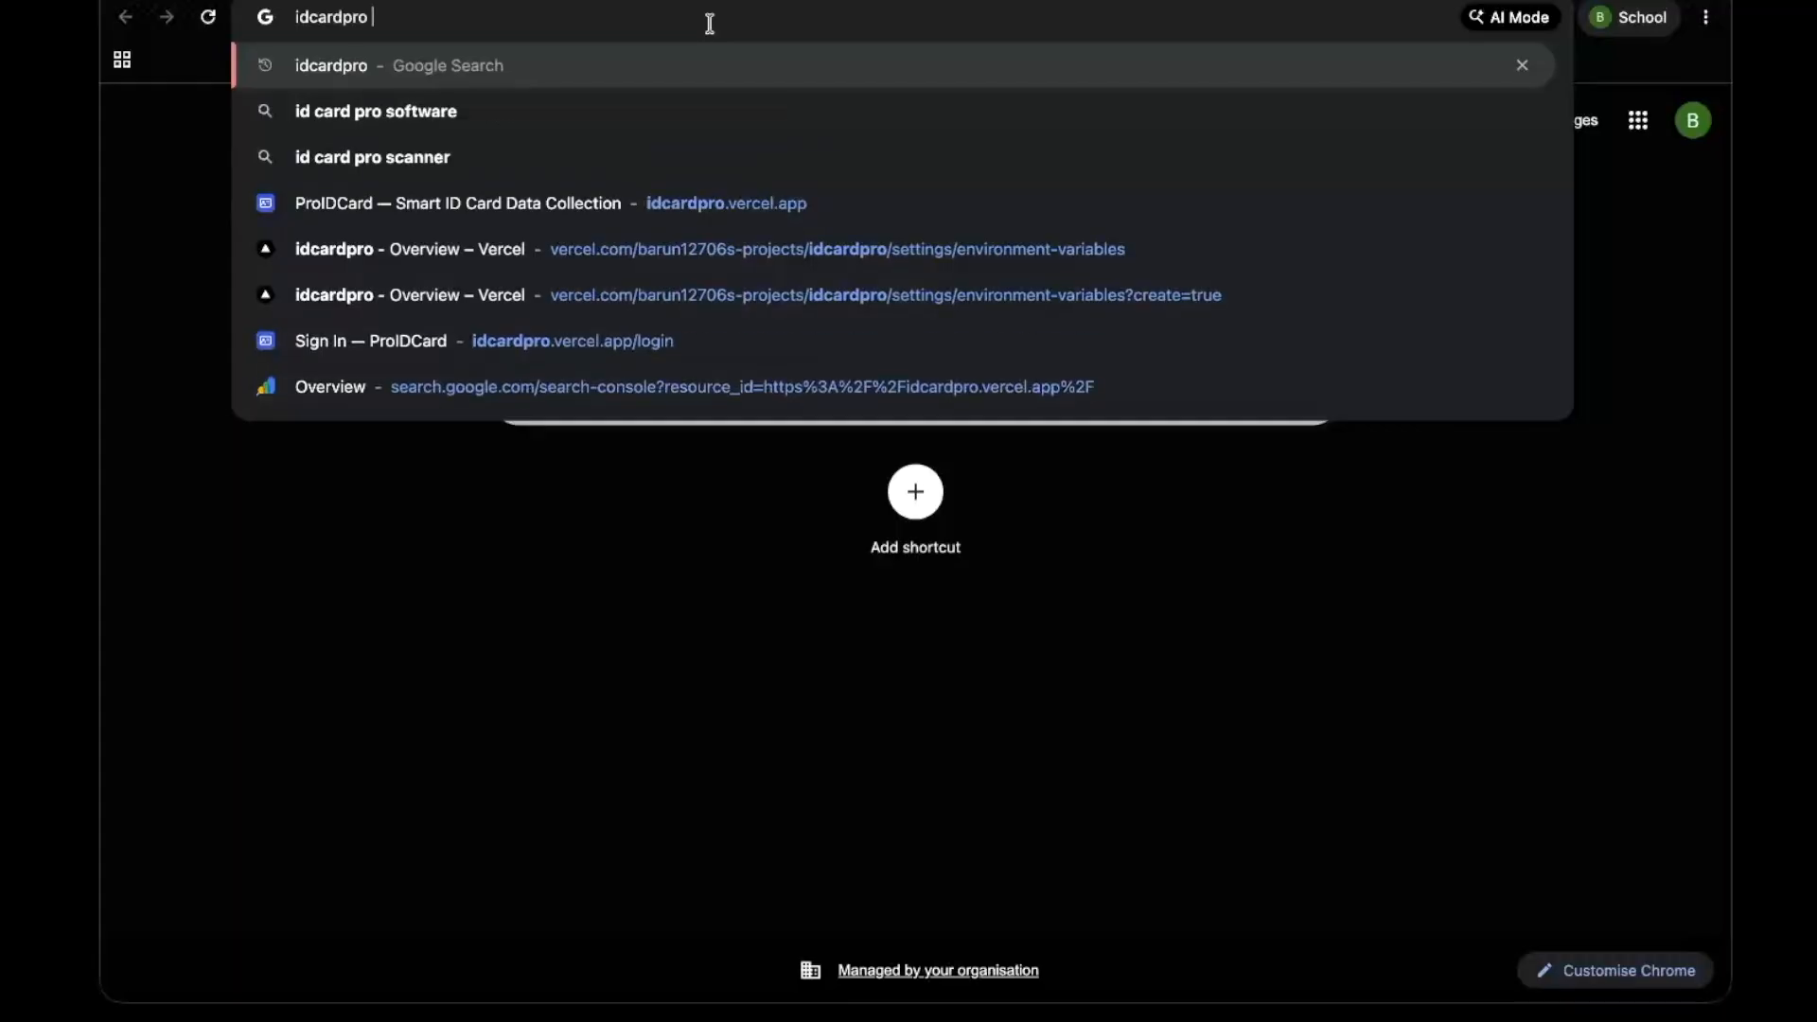
pyautogui.press('Return')
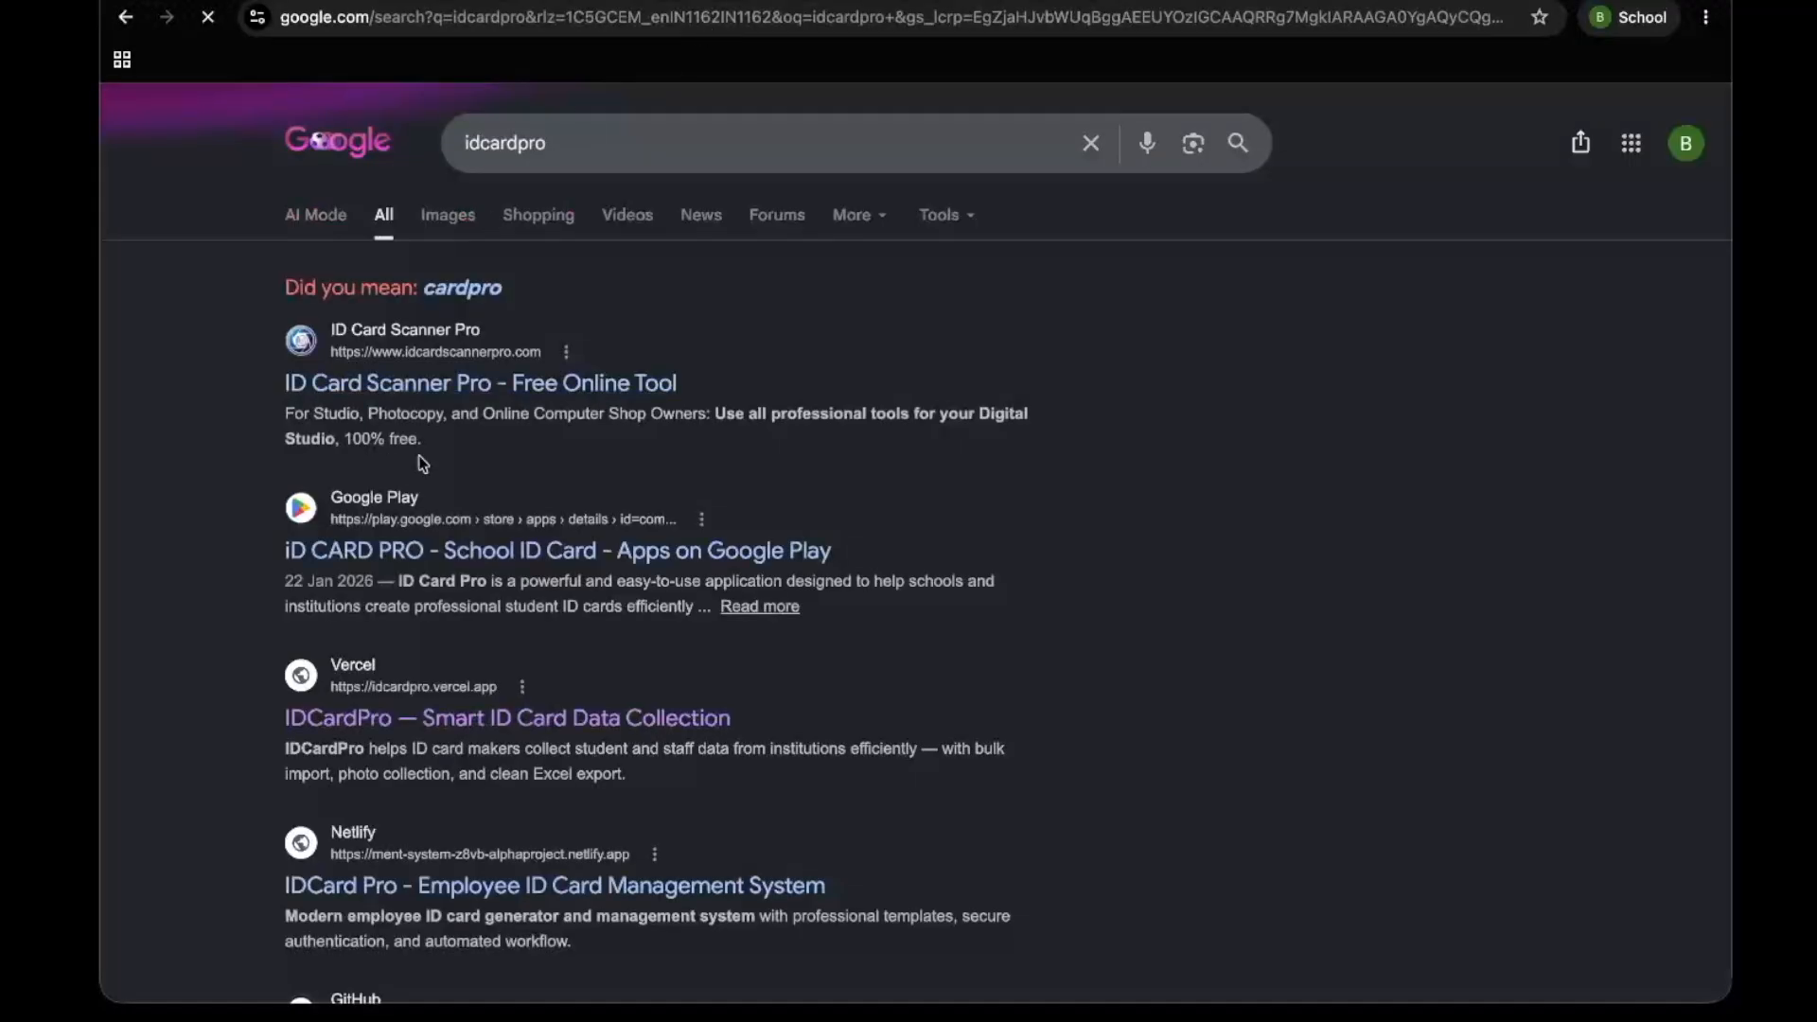
pyautogui.scroll(-3, 445, 611)
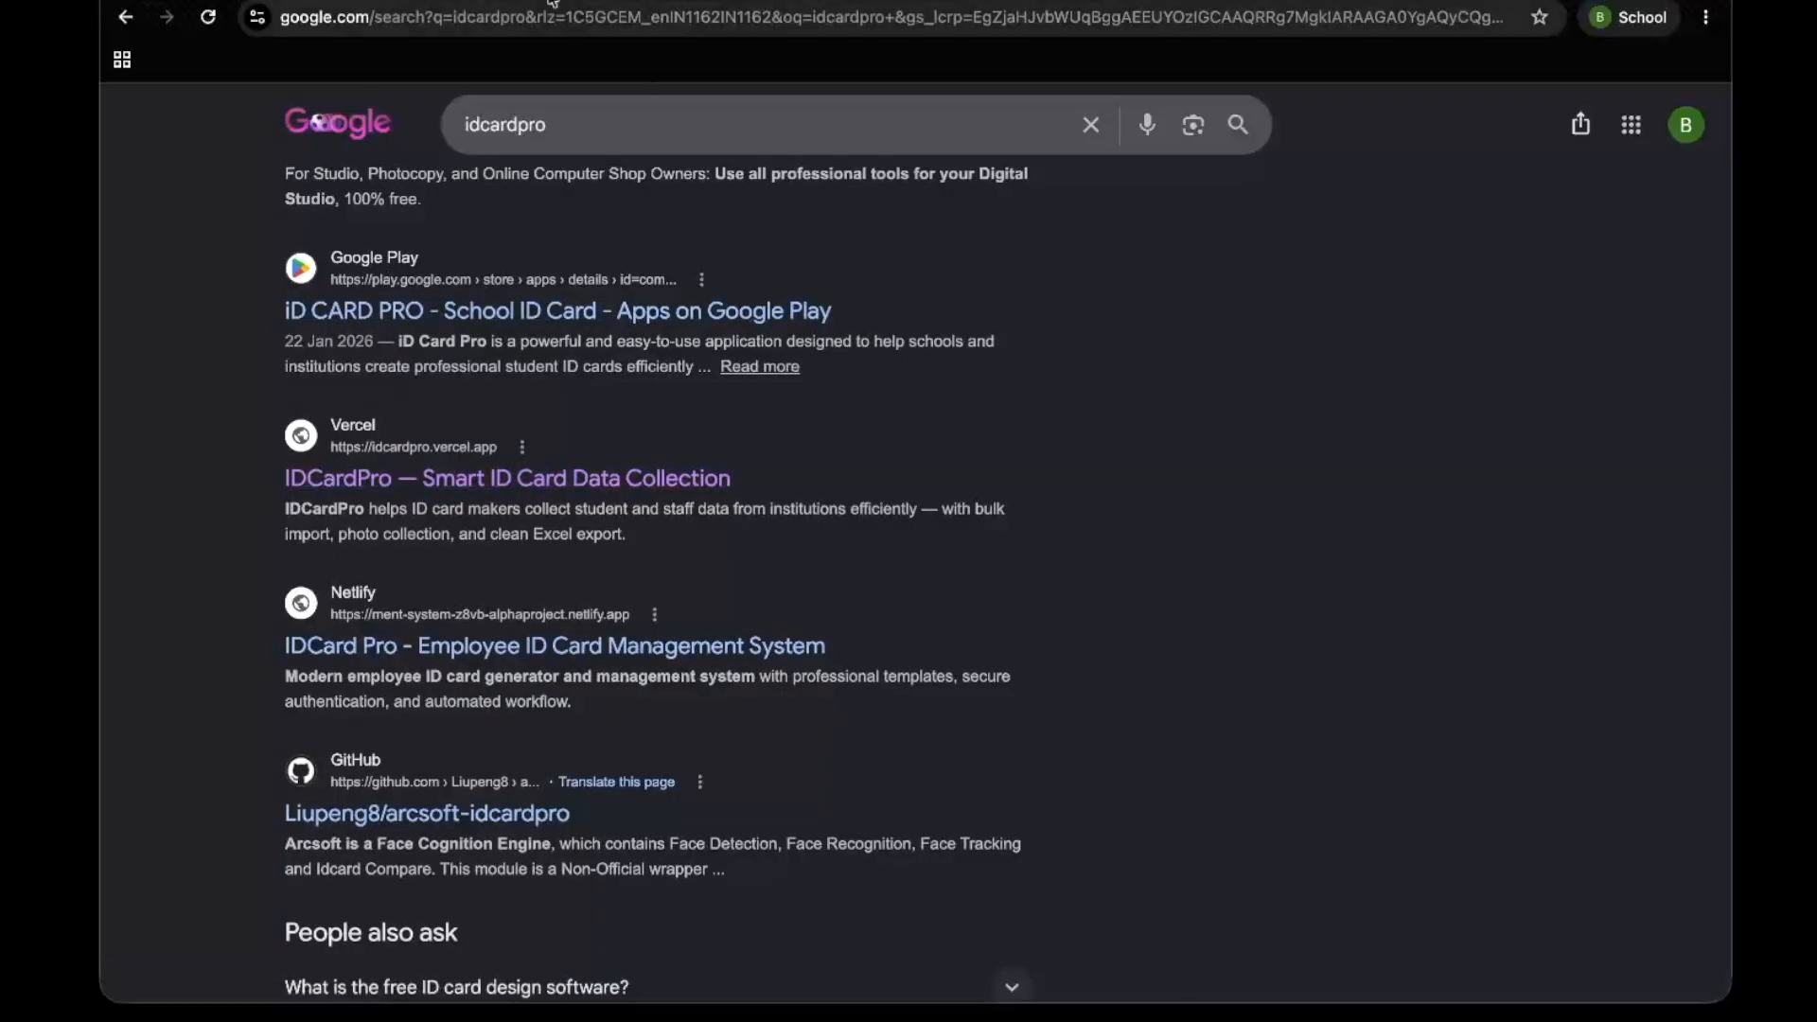
# Open the proidcard.in website in a new browser tab
pyautogui.hotkey('ctrl', 't')
pyautogui.write('id')
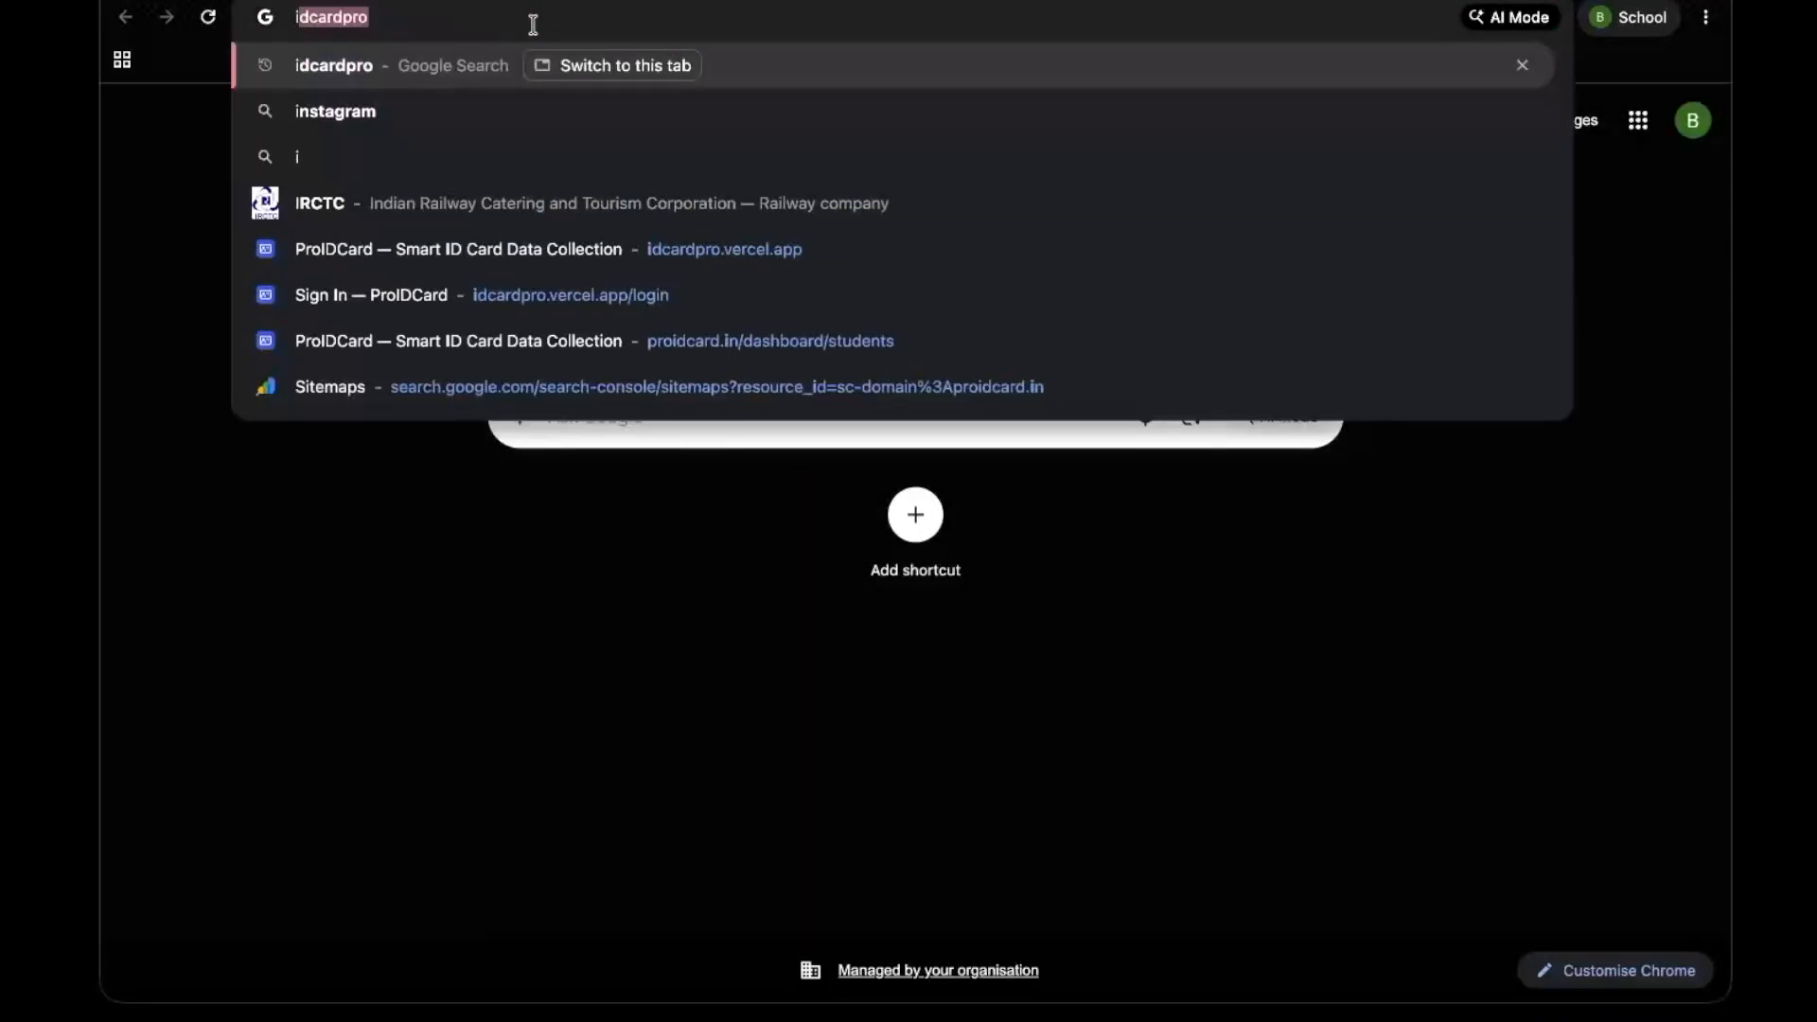
pyautogui.write('c')
pyautogui.press('BackSpace')
pyautogui.press('BackSpace')
pyautogui.press('BackSpace')
pyautogui.press('BackSpace')
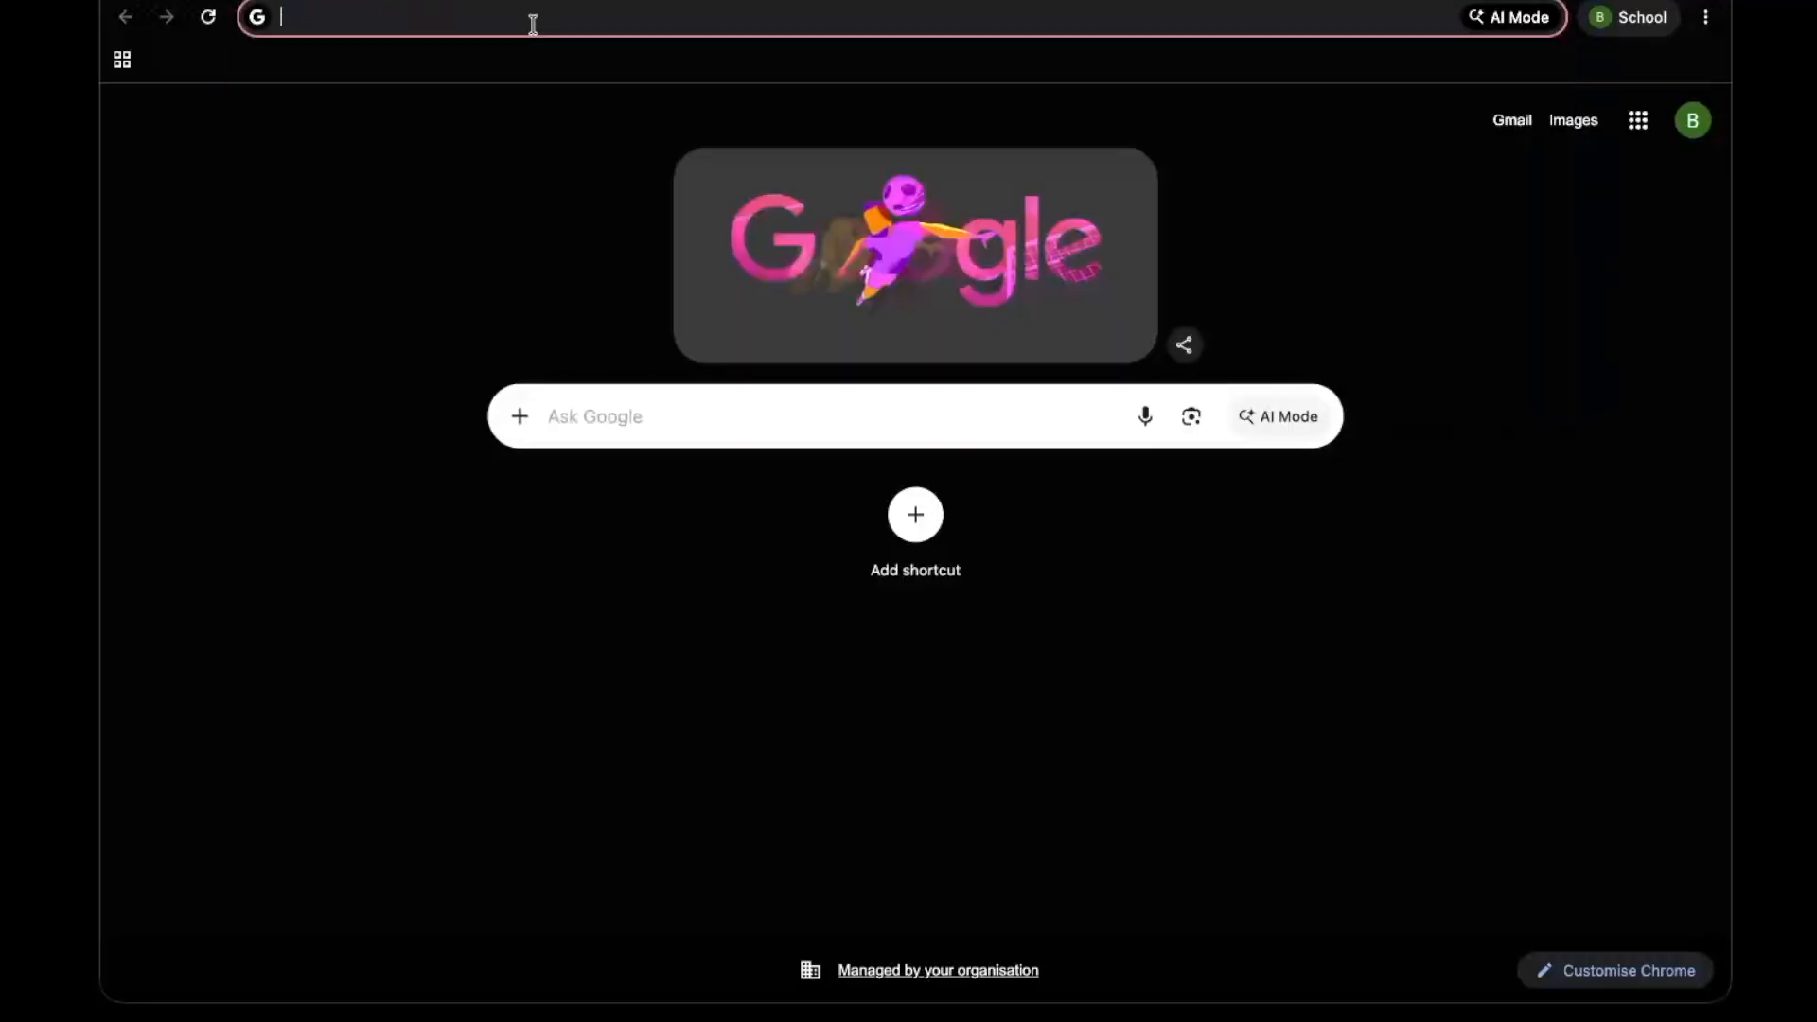
pyautogui.write('proidca')
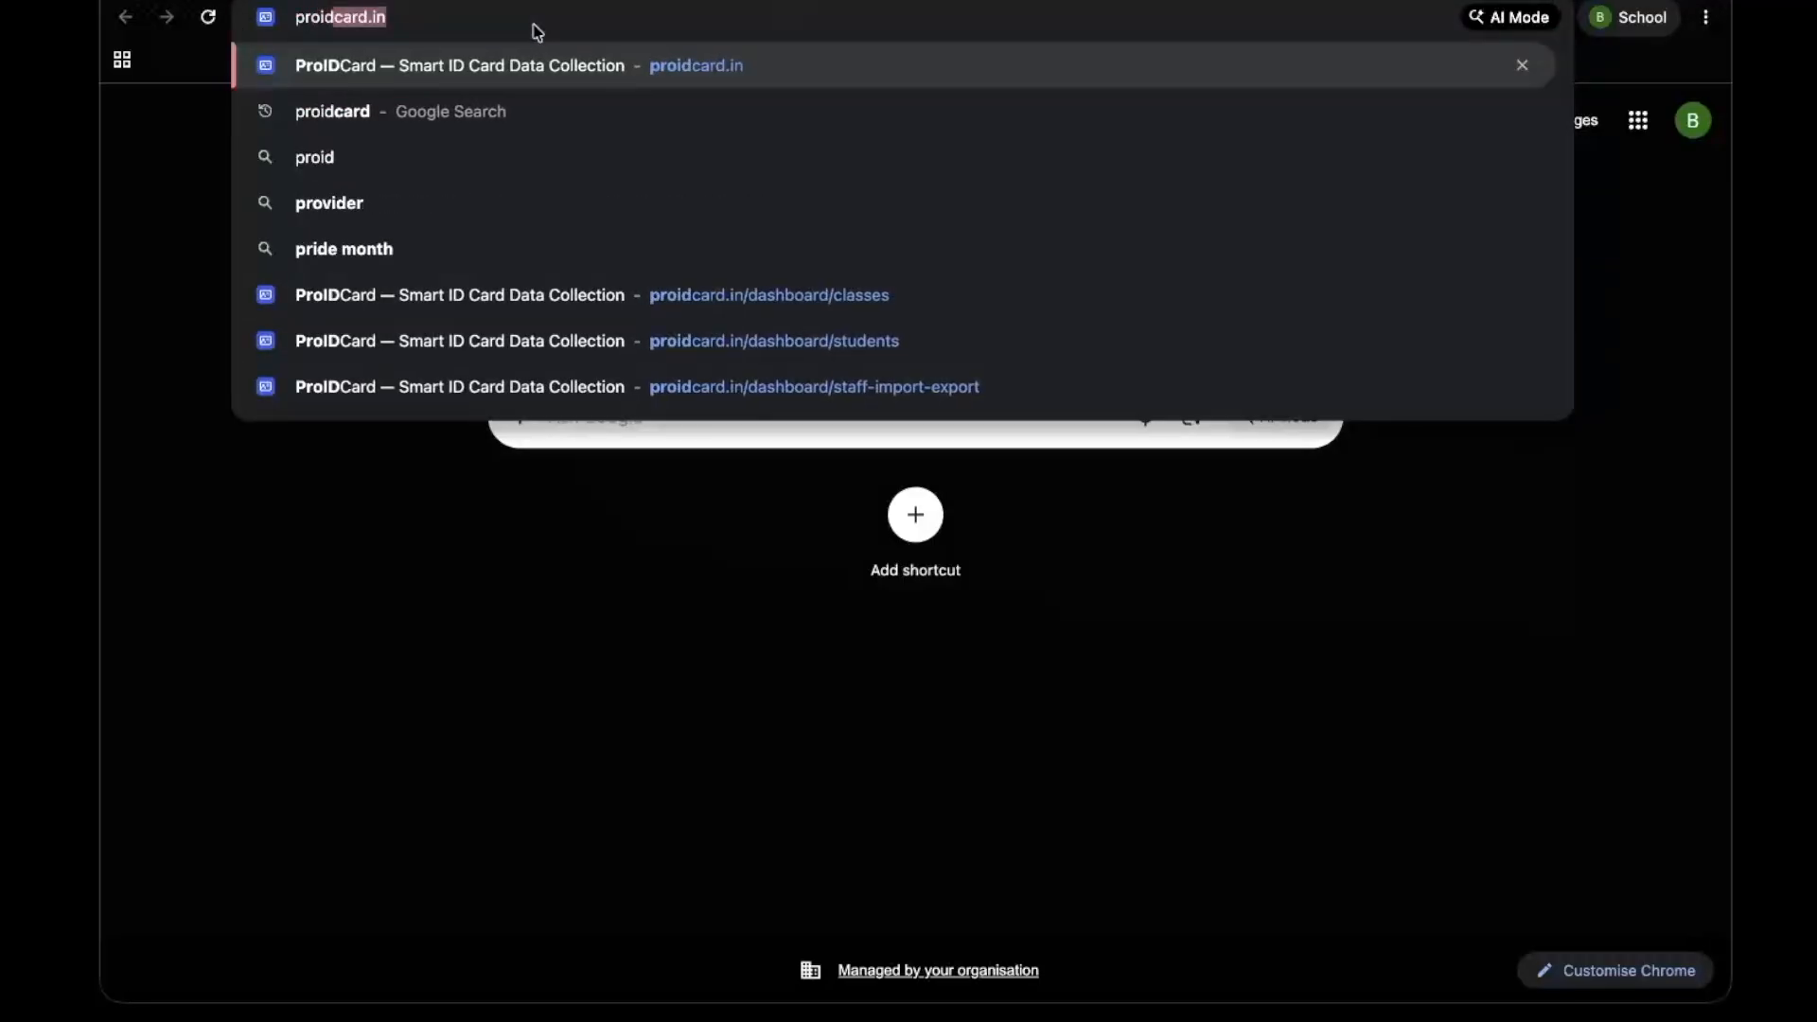
pyautogui.write('rd')
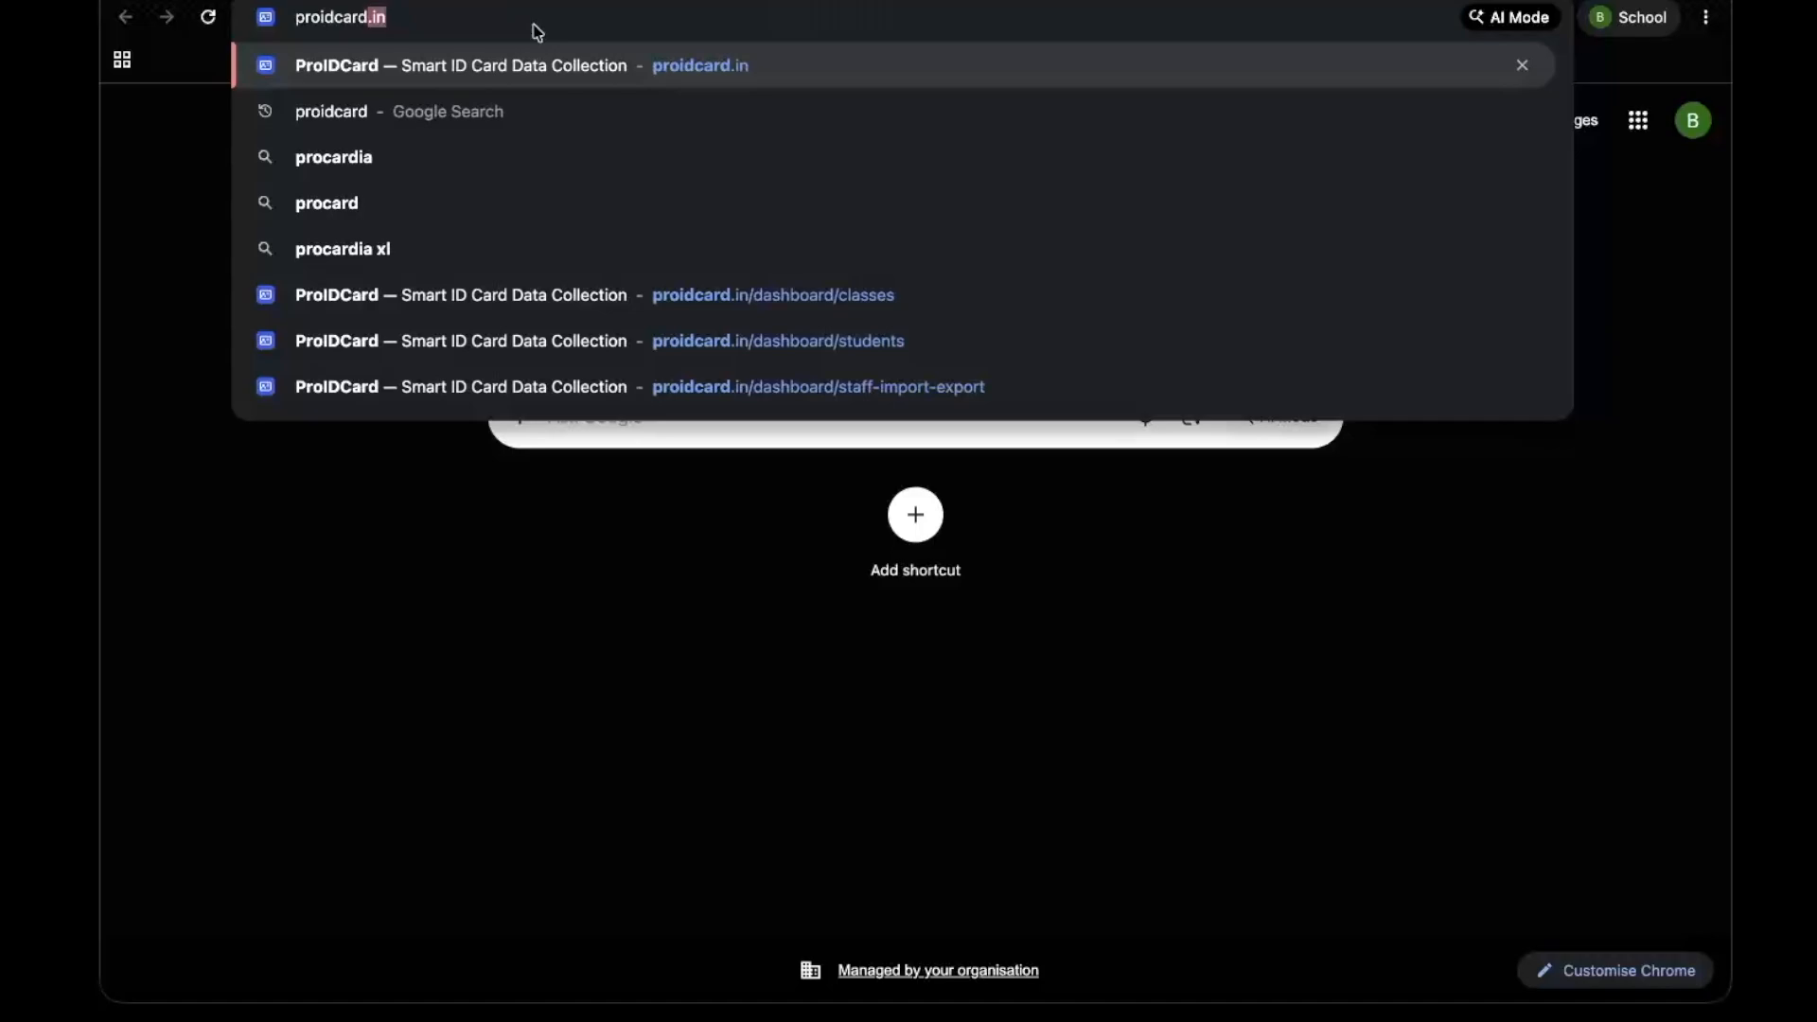
pyautogui.write('.in')
pyautogui.press('Return')
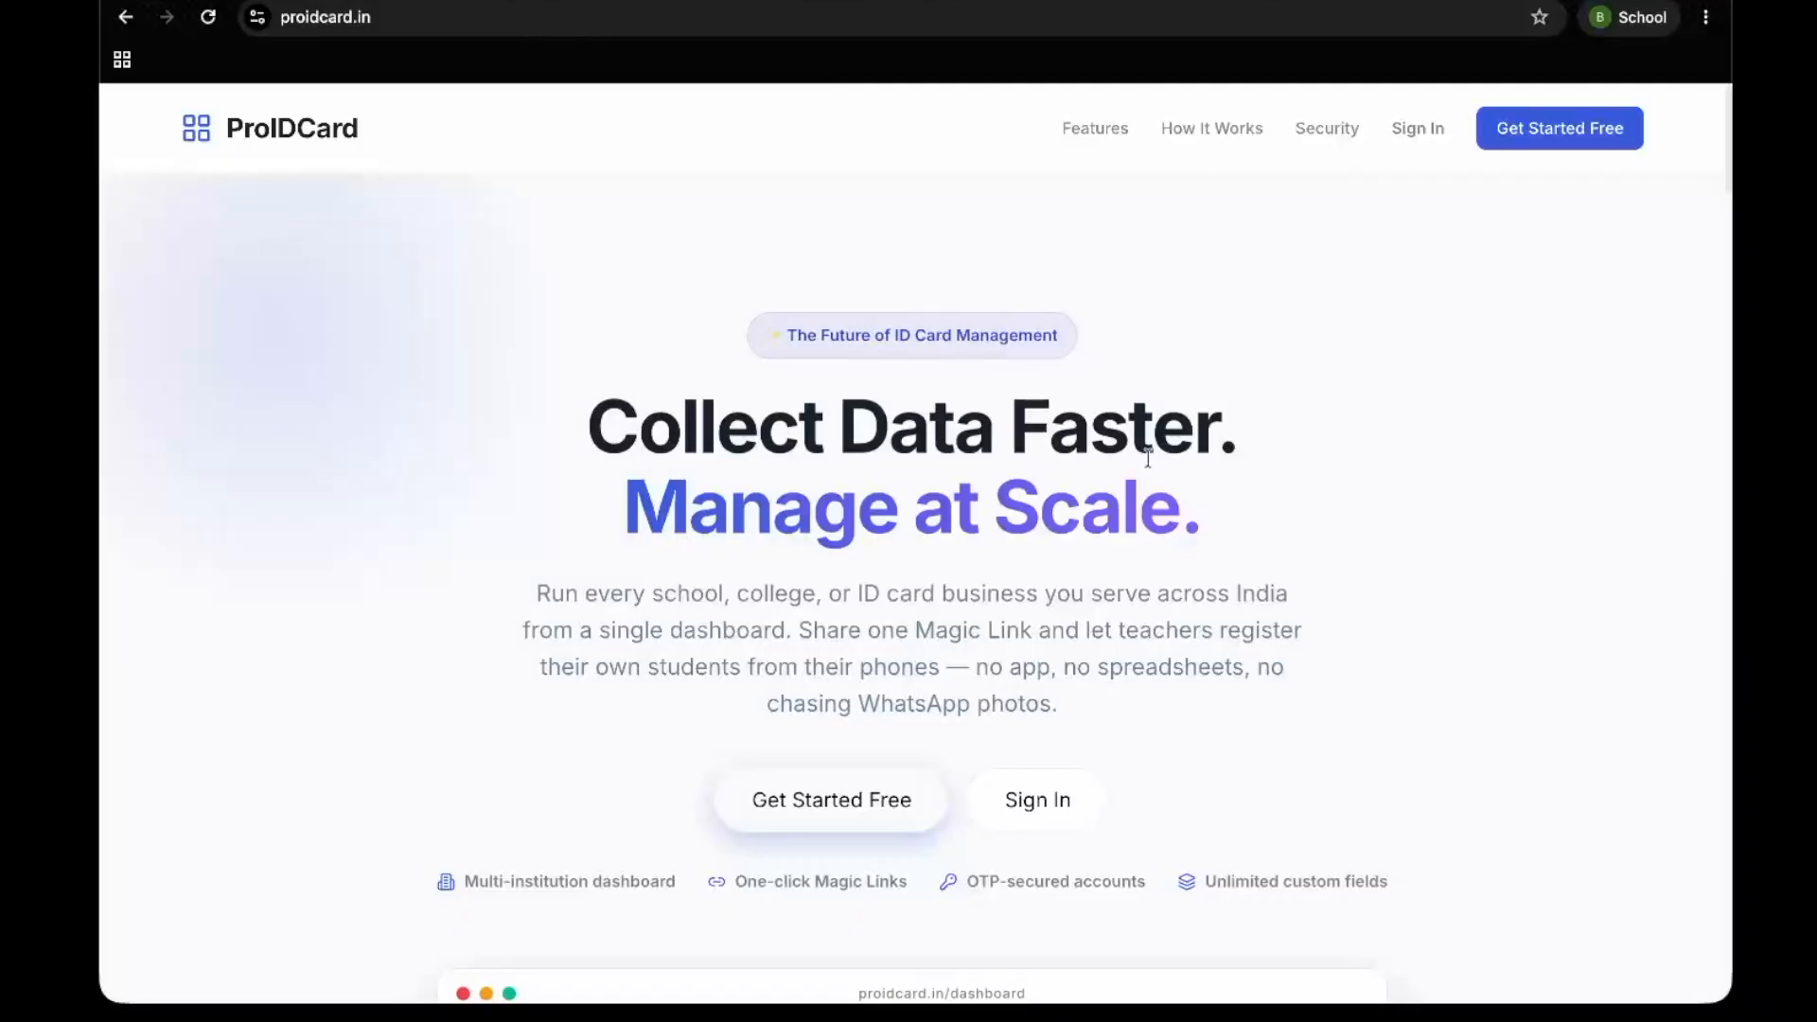
# Skim the ProIDCard home page and open its sign-in page
pyautogui.scroll(-15, 1244, 491)
pyautogui.scroll(-15, 1147, 458)
pyautogui.scroll(15, 1146, 457)
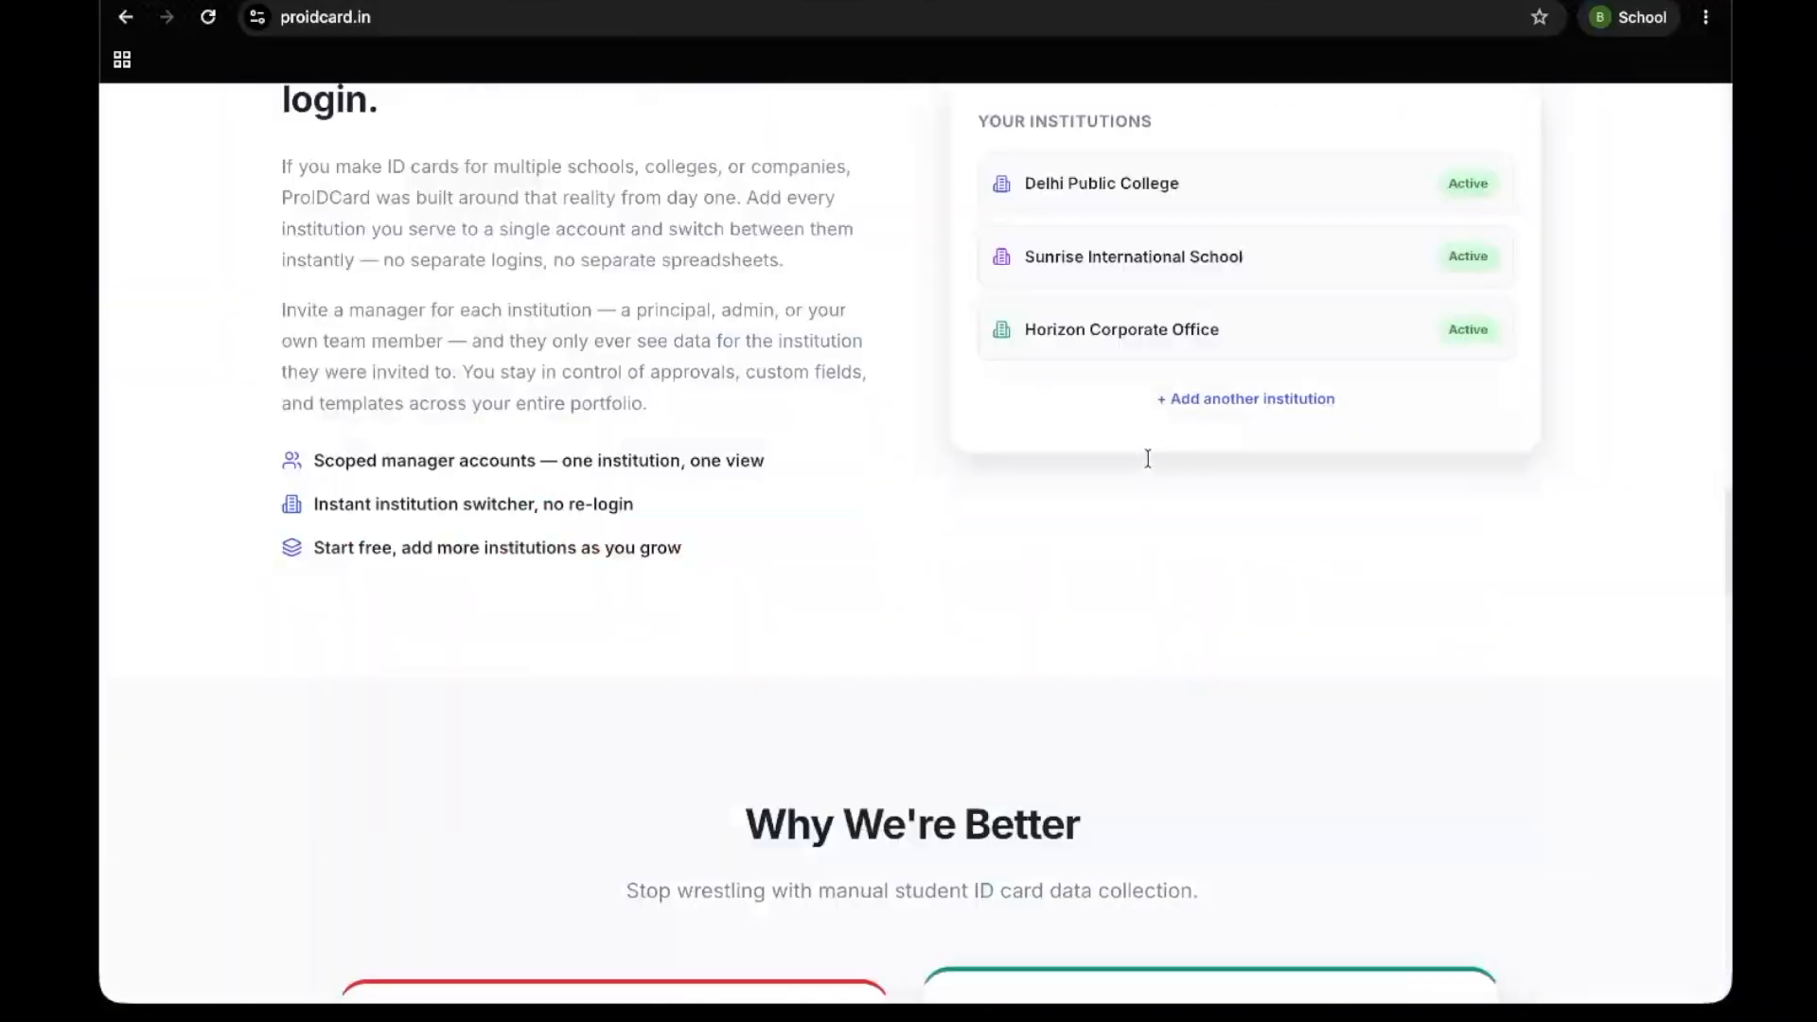
pyautogui.scroll(15, 1094, 530)
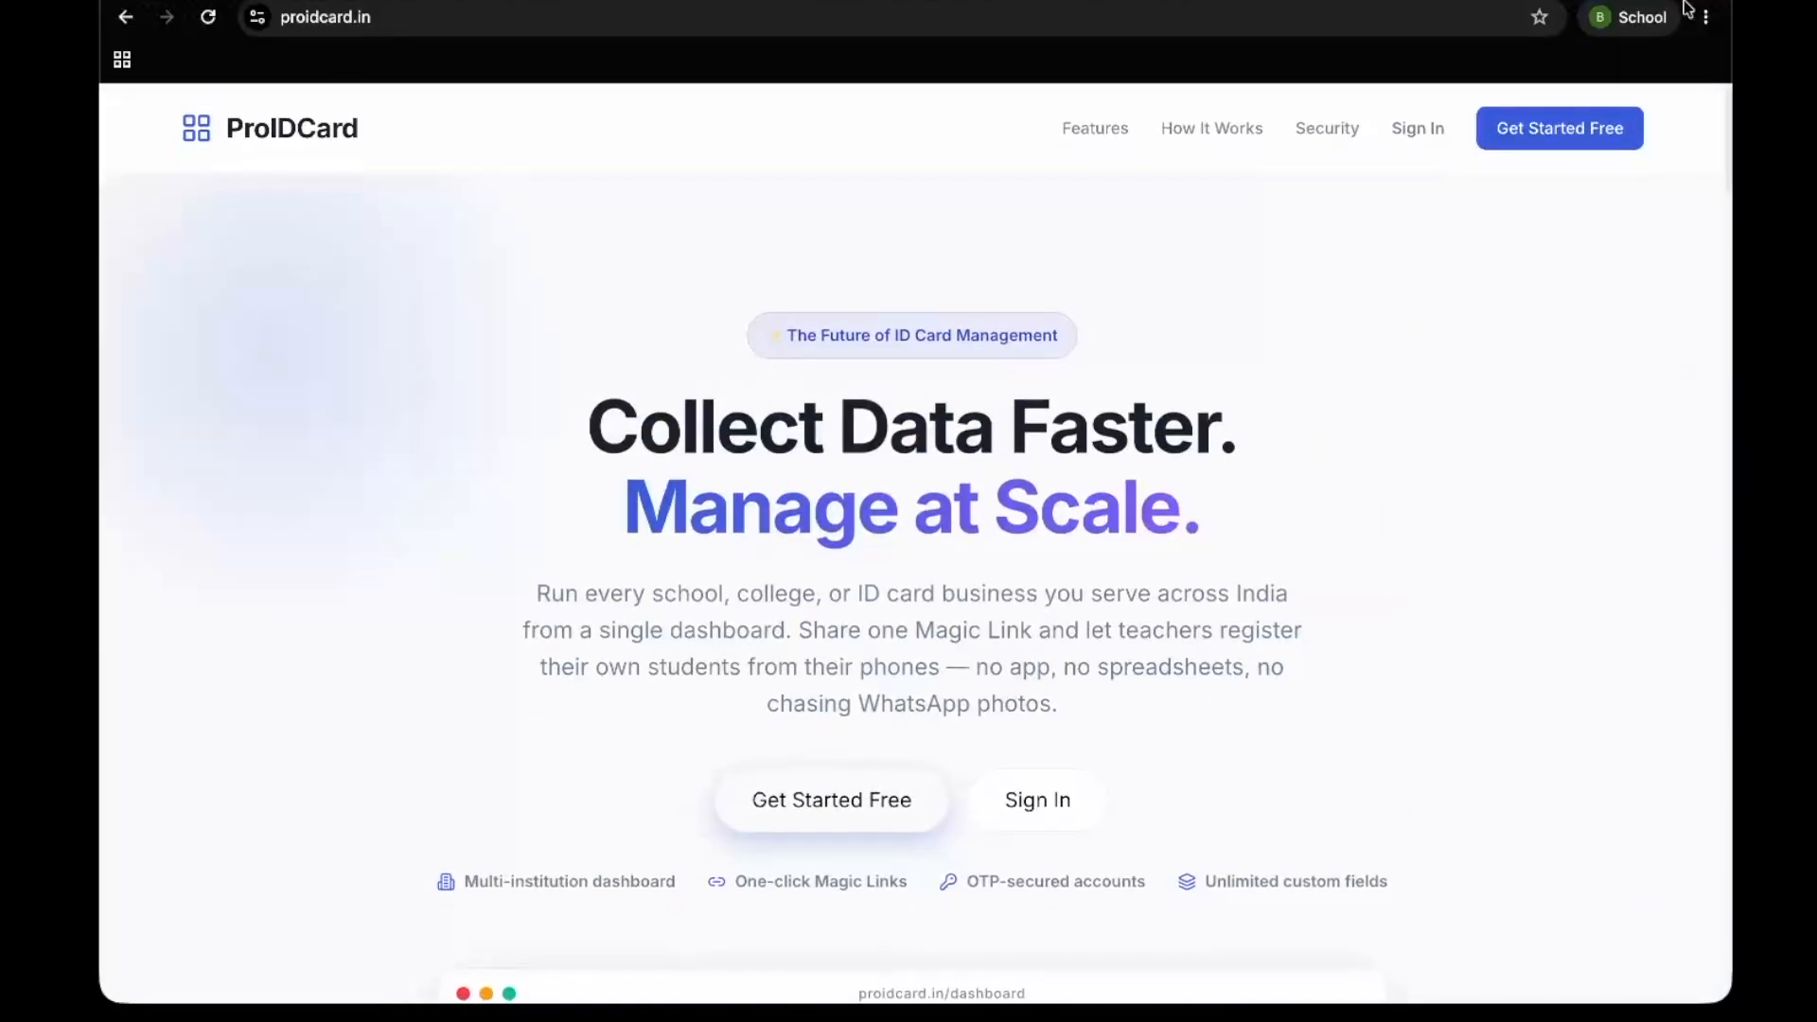
pyautogui.click(1440, 133)
# View the form for creating a new account, and return to the sign-in page
pyautogui.click(851, 534)
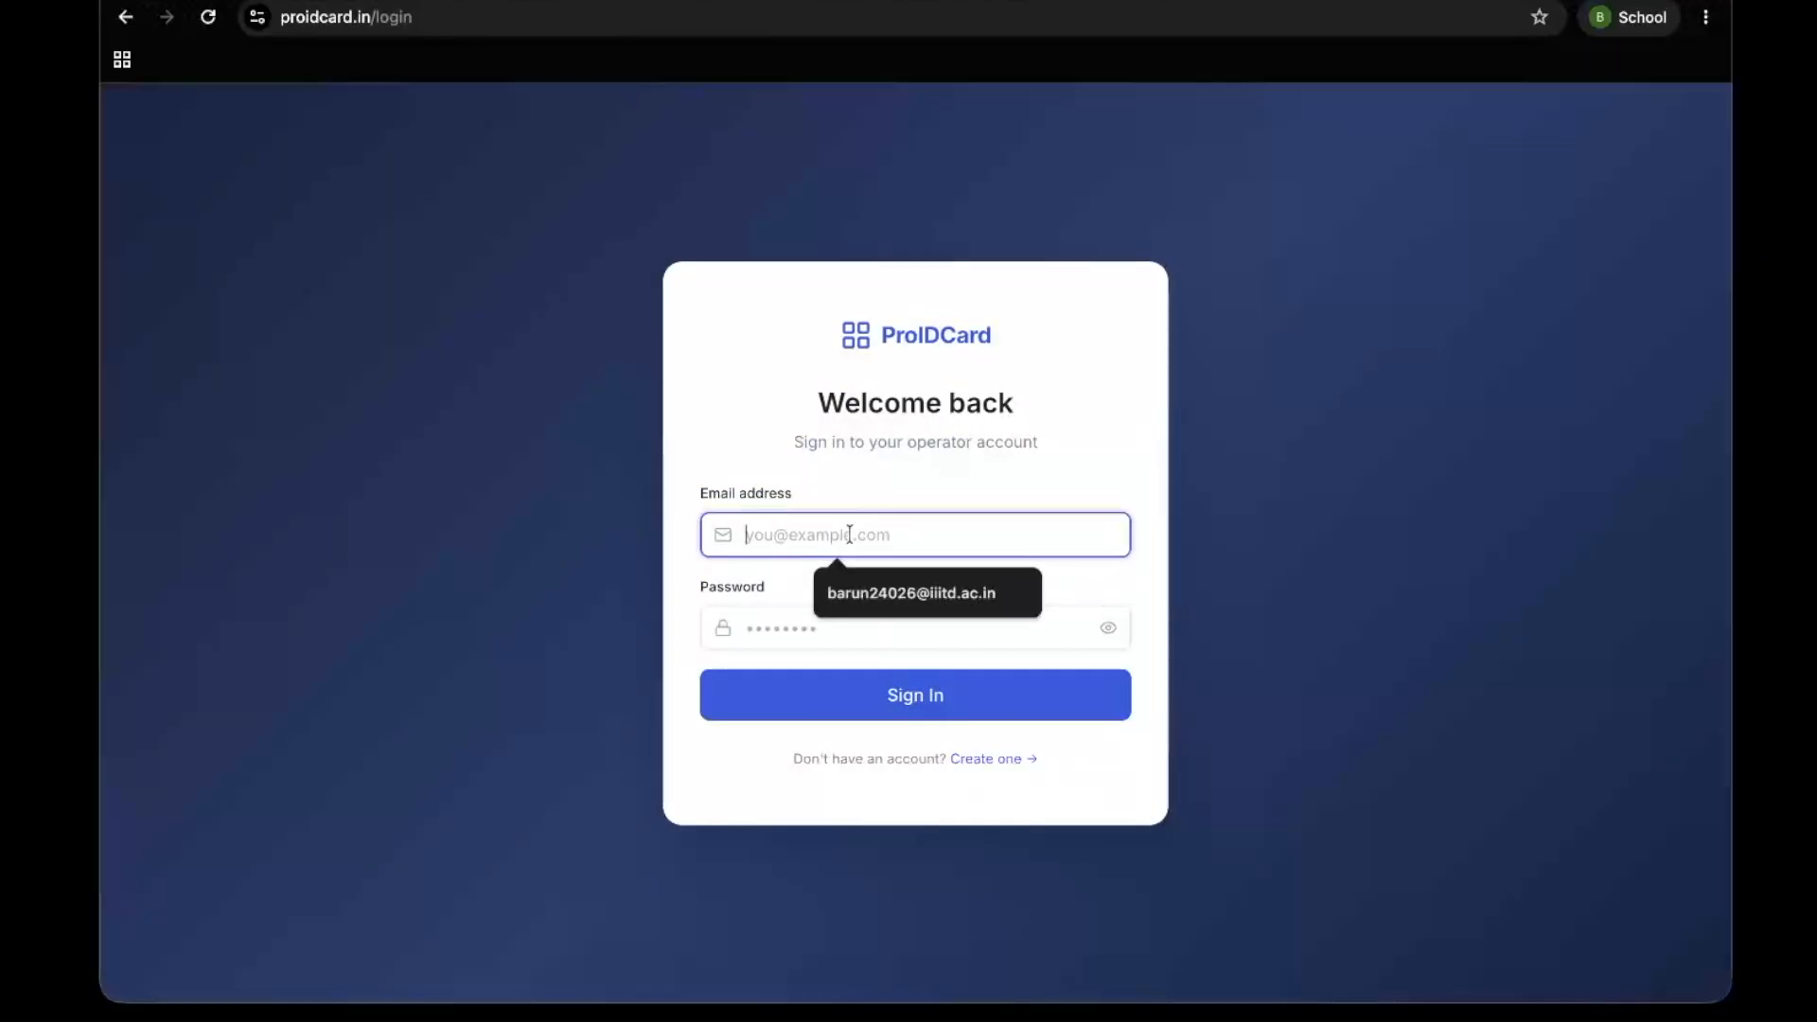
pyautogui.click(1038, 760)
pyautogui.click(977, 768)
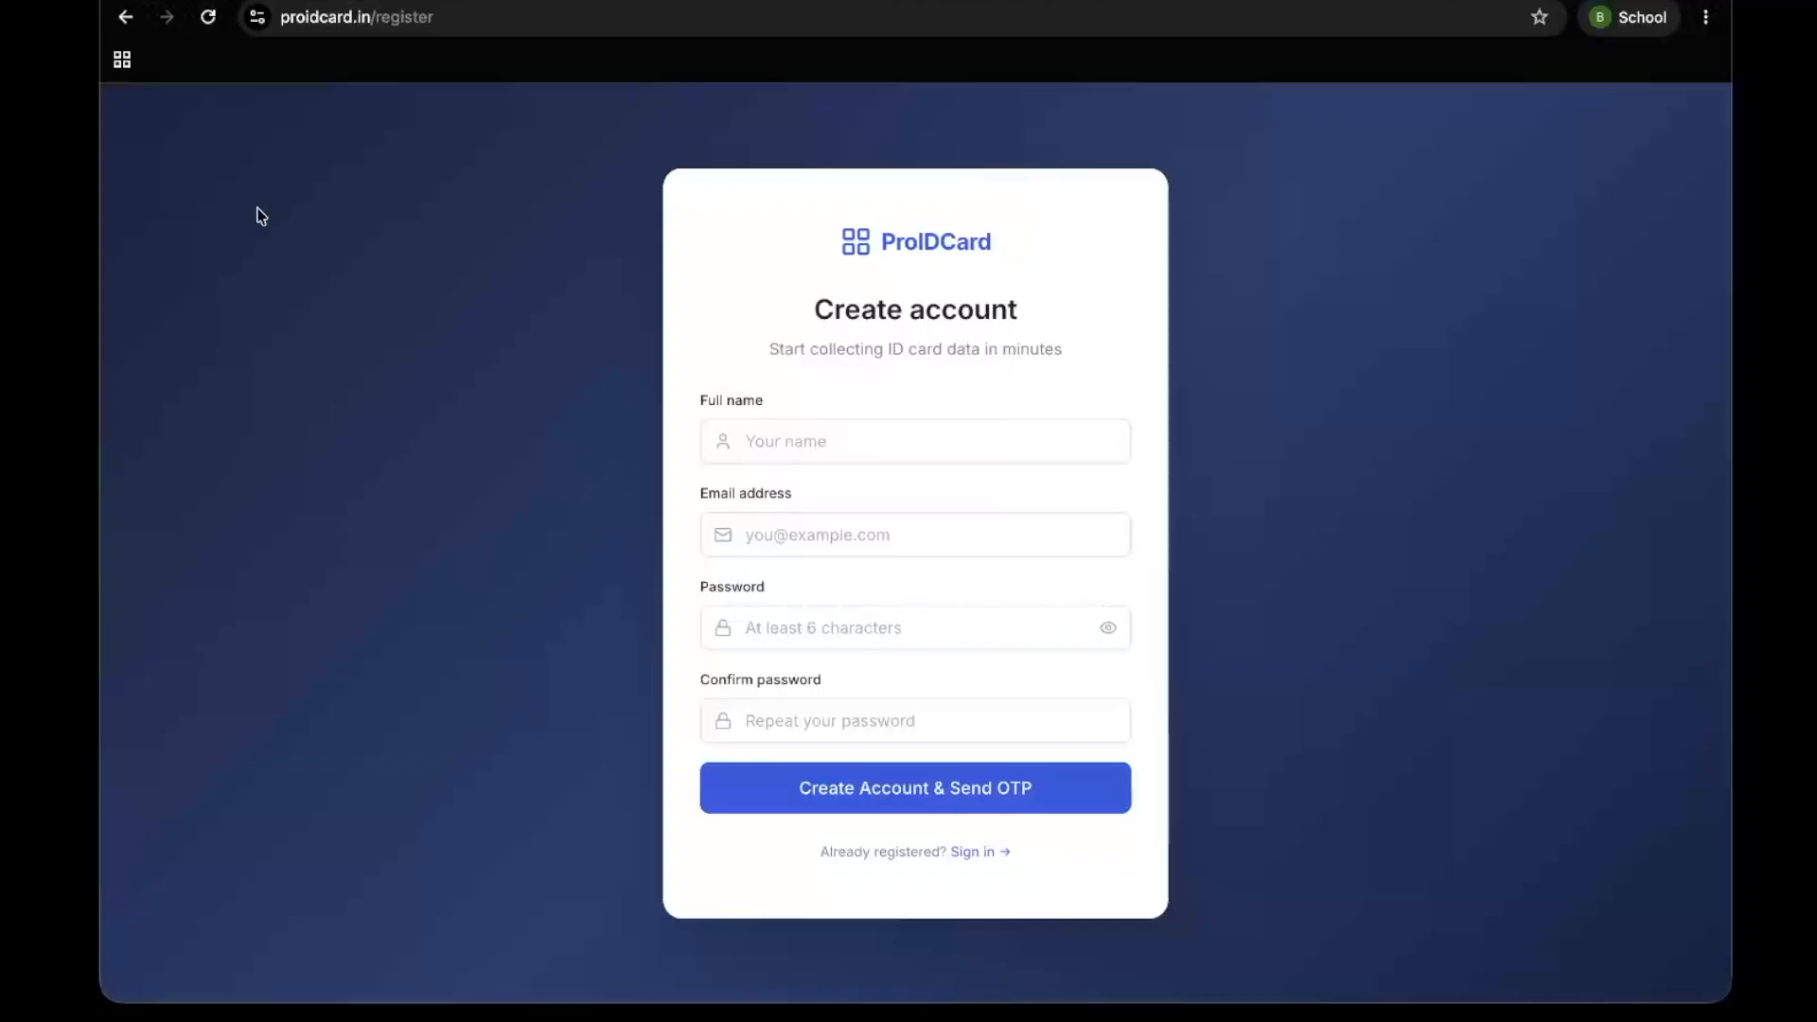
pyautogui.click(128, 17)
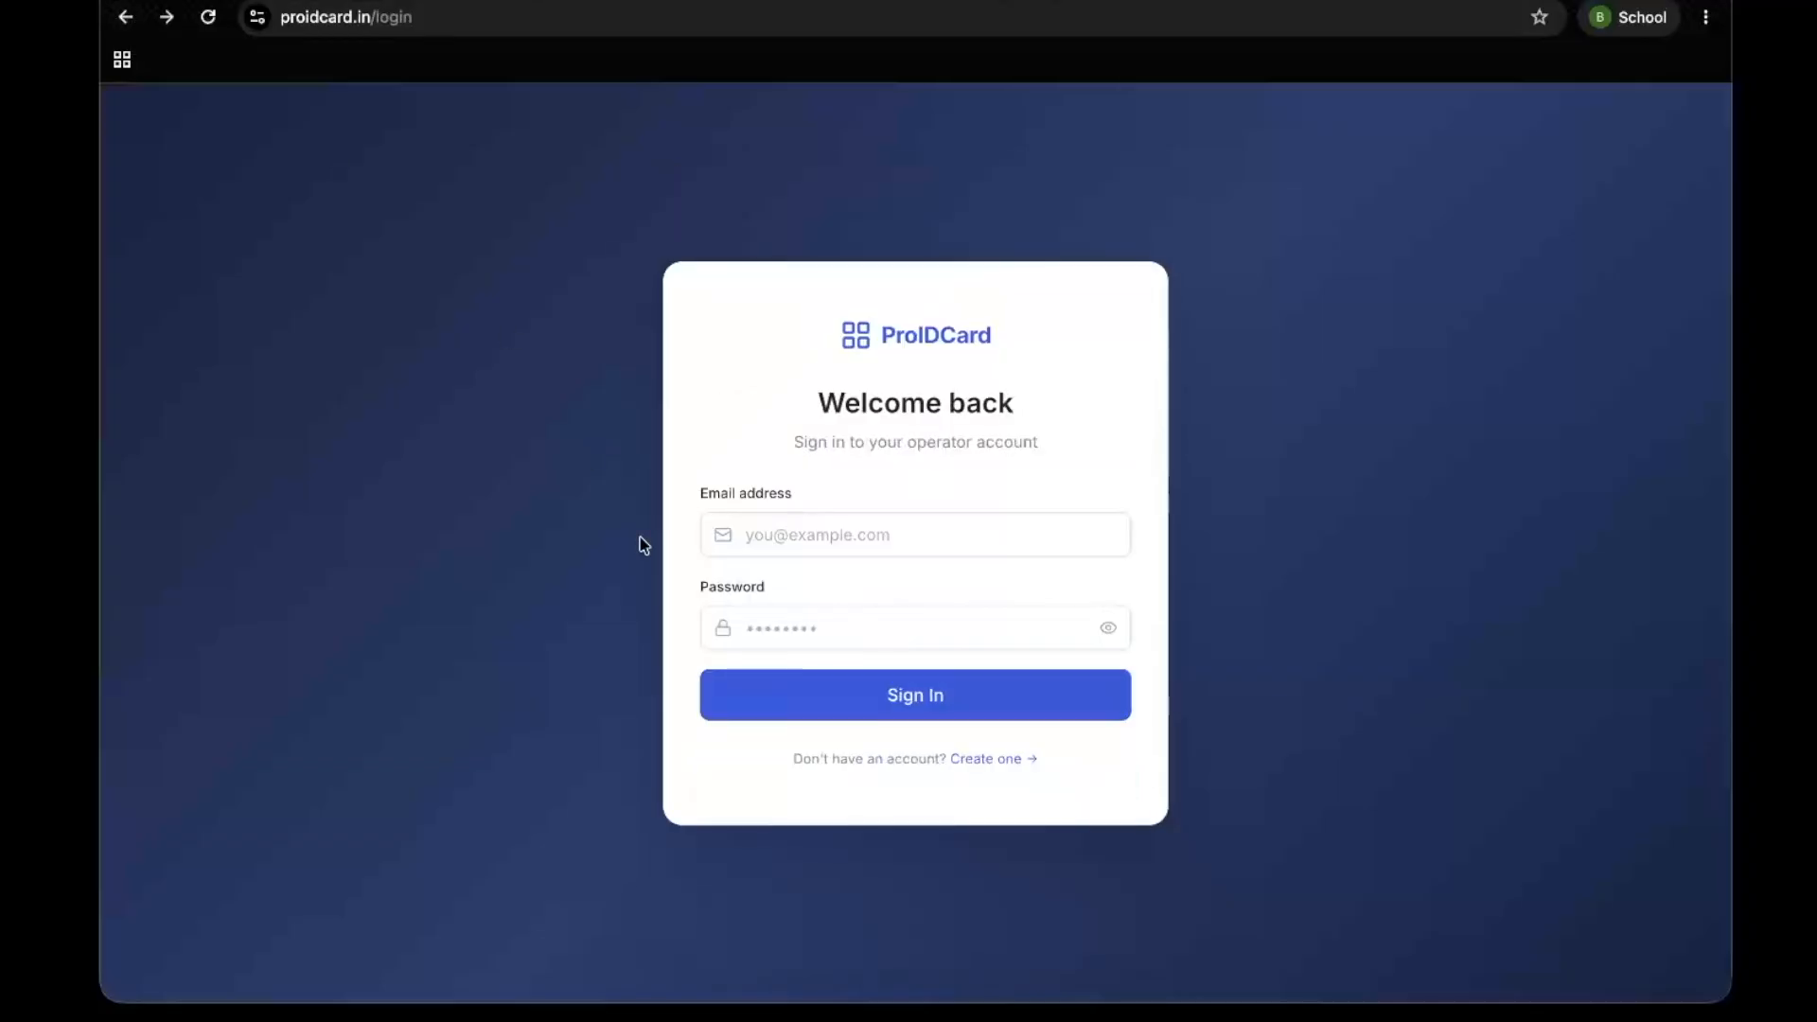
# Sign in with the operator's saved e-mail address and the account password, and decline saving the password in the browser
pyautogui.click(807, 533)
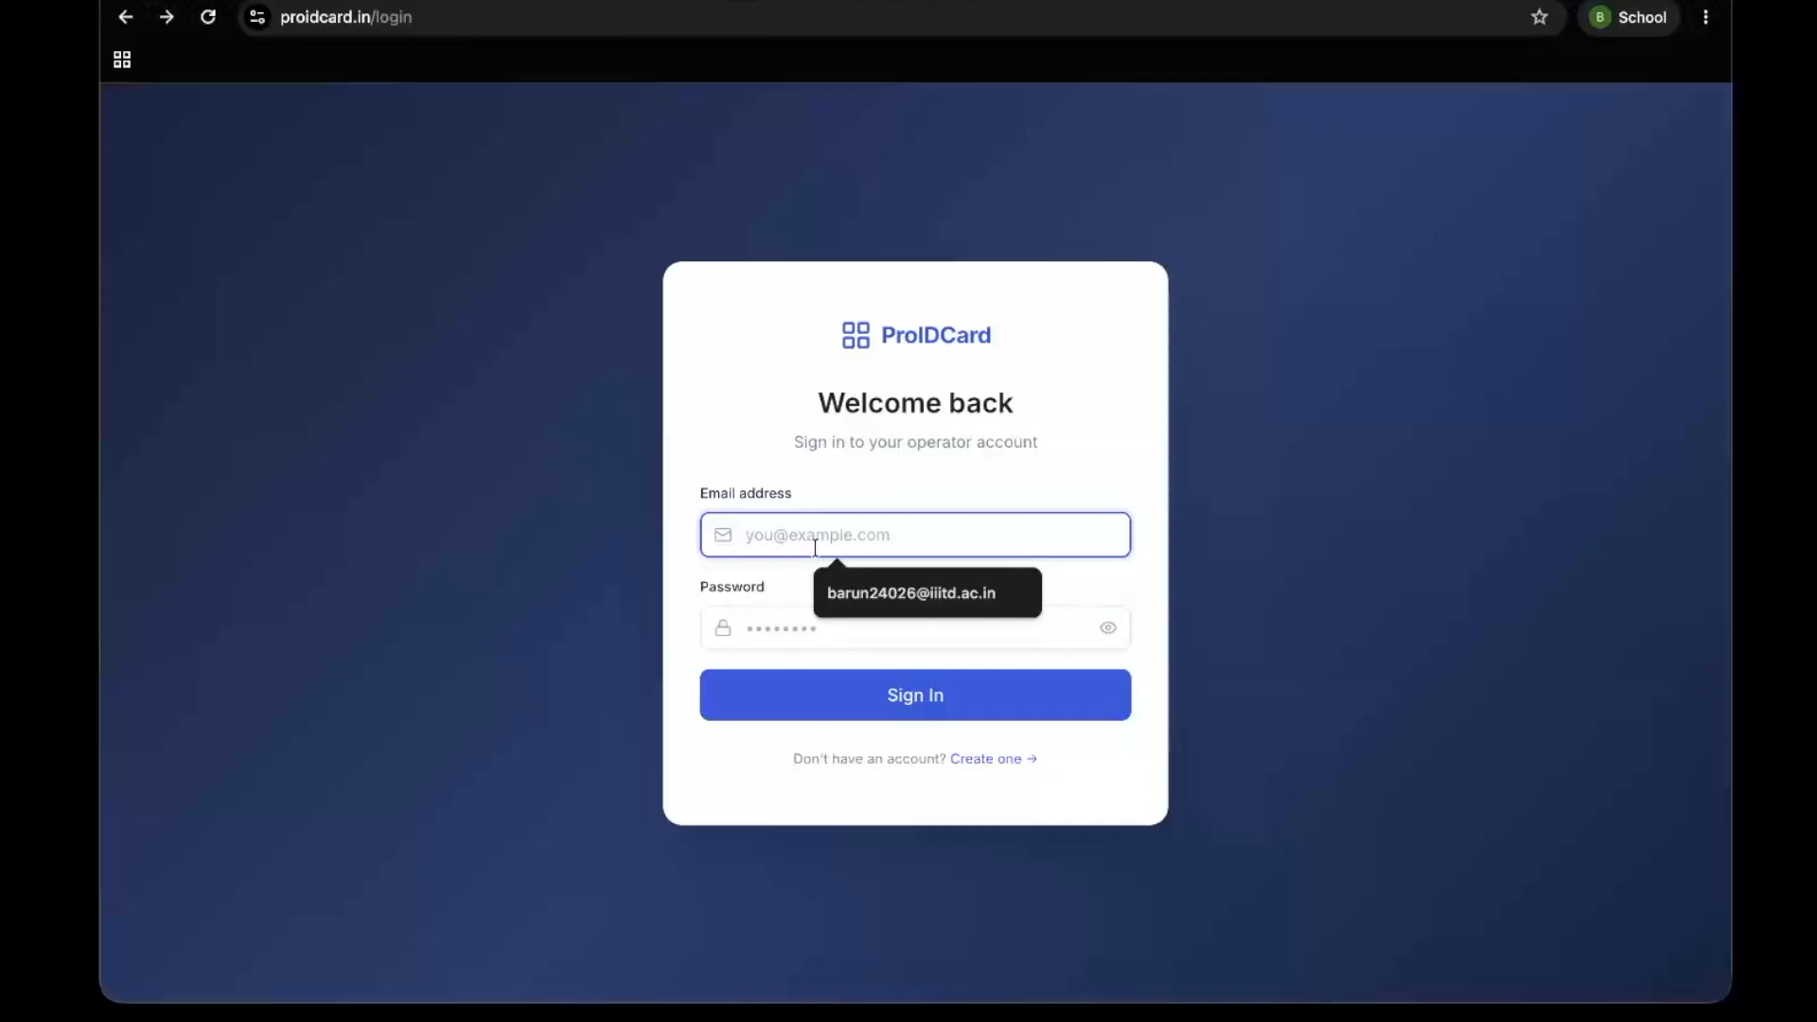
pyautogui.click(900, 598)
pyautogui.click(887, 624)
pyautogui.write('••••••')
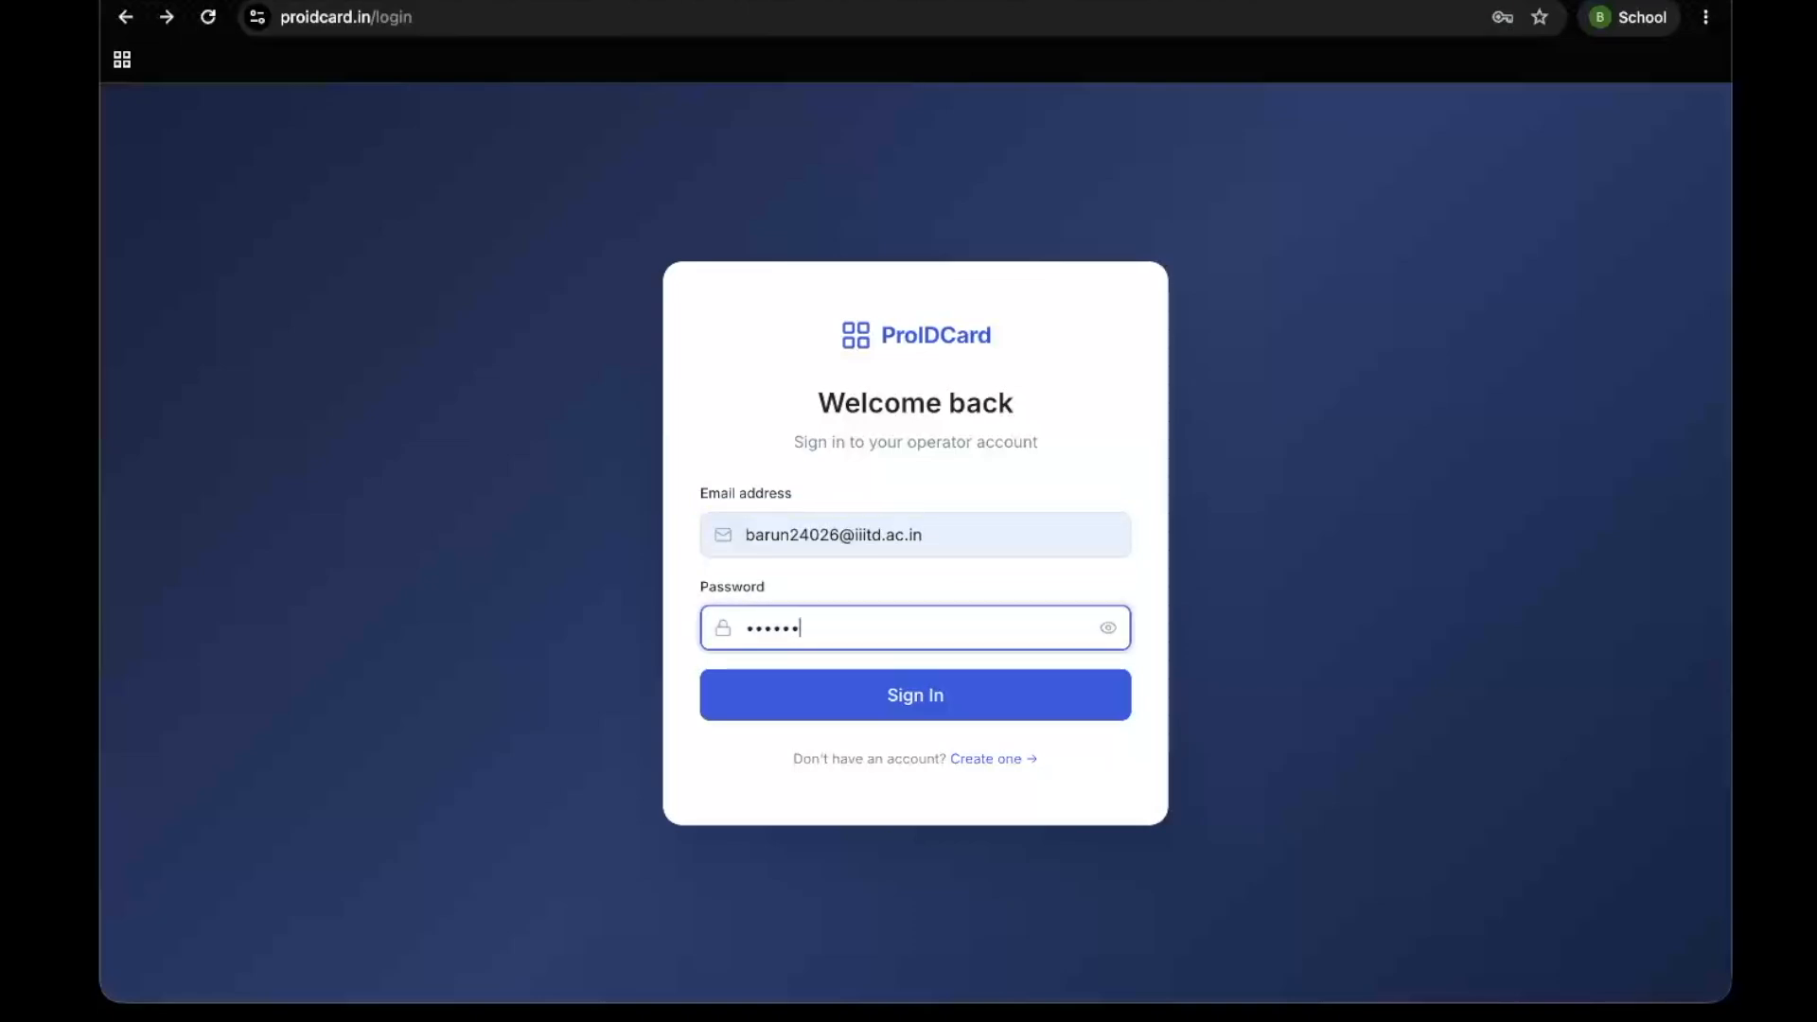
pyautogui.write('••••')
pyautogui.press('Return')
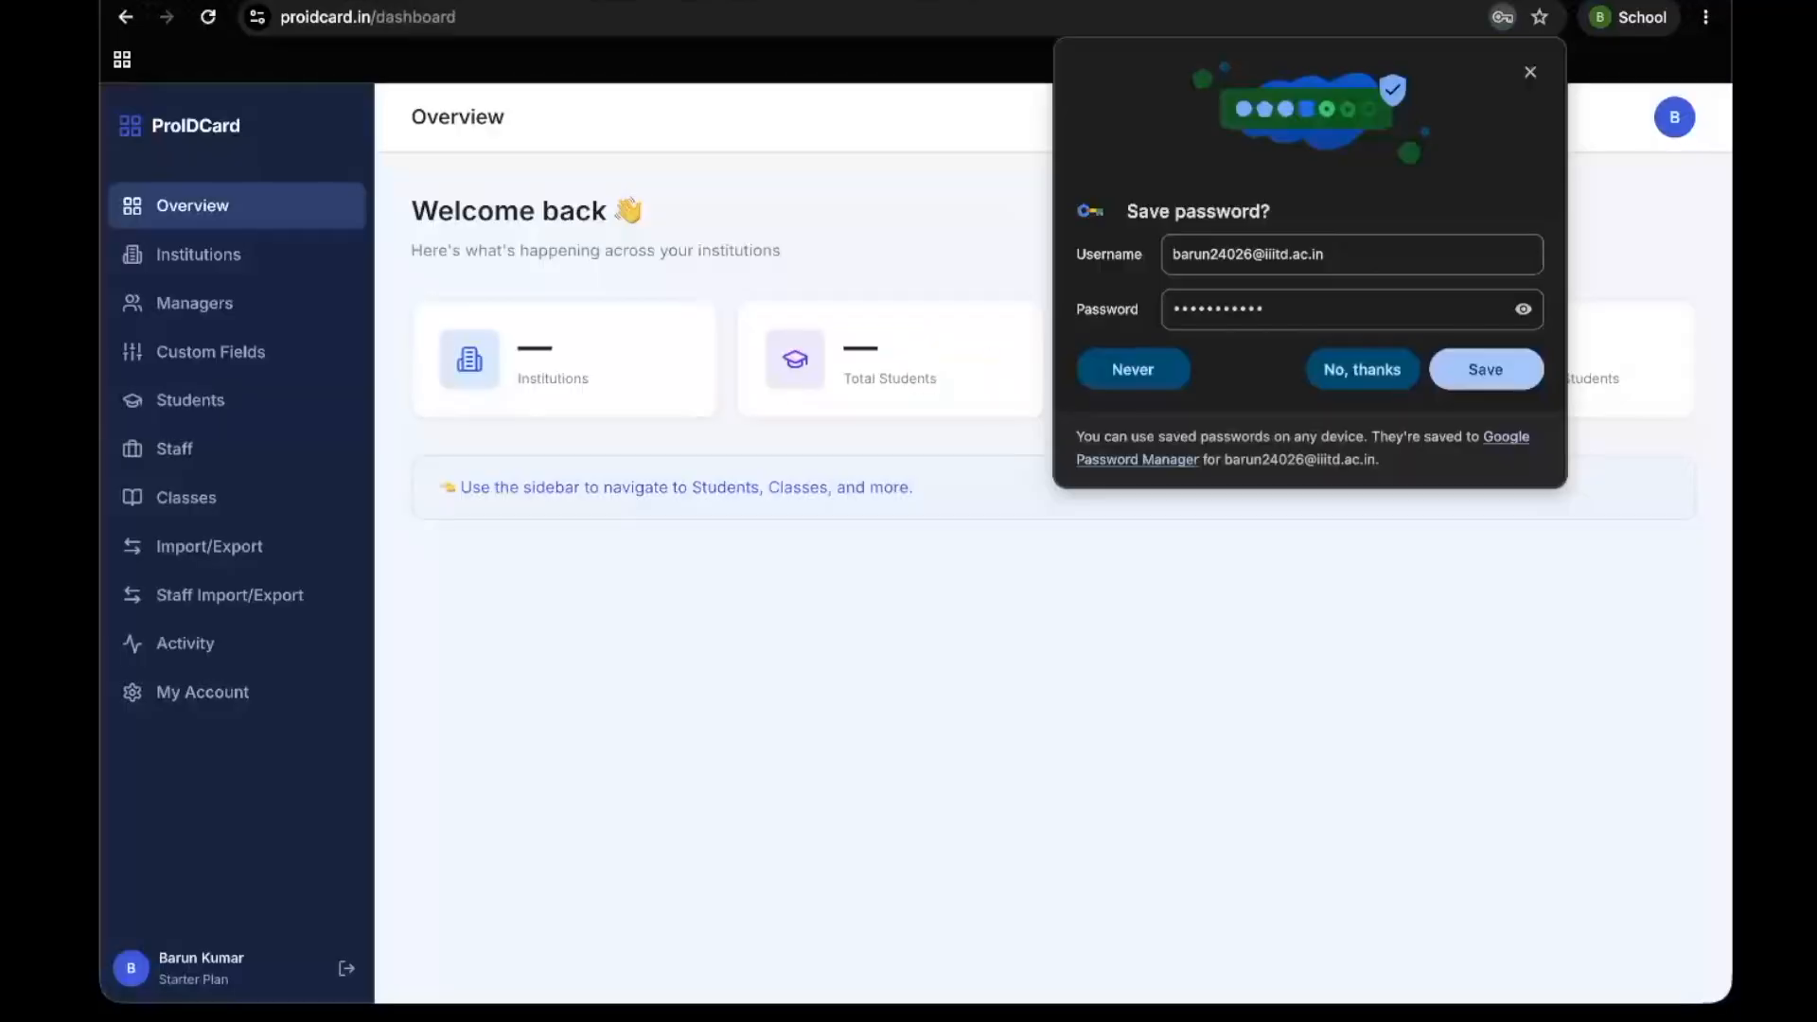
pyautogui.click(1384, 372)
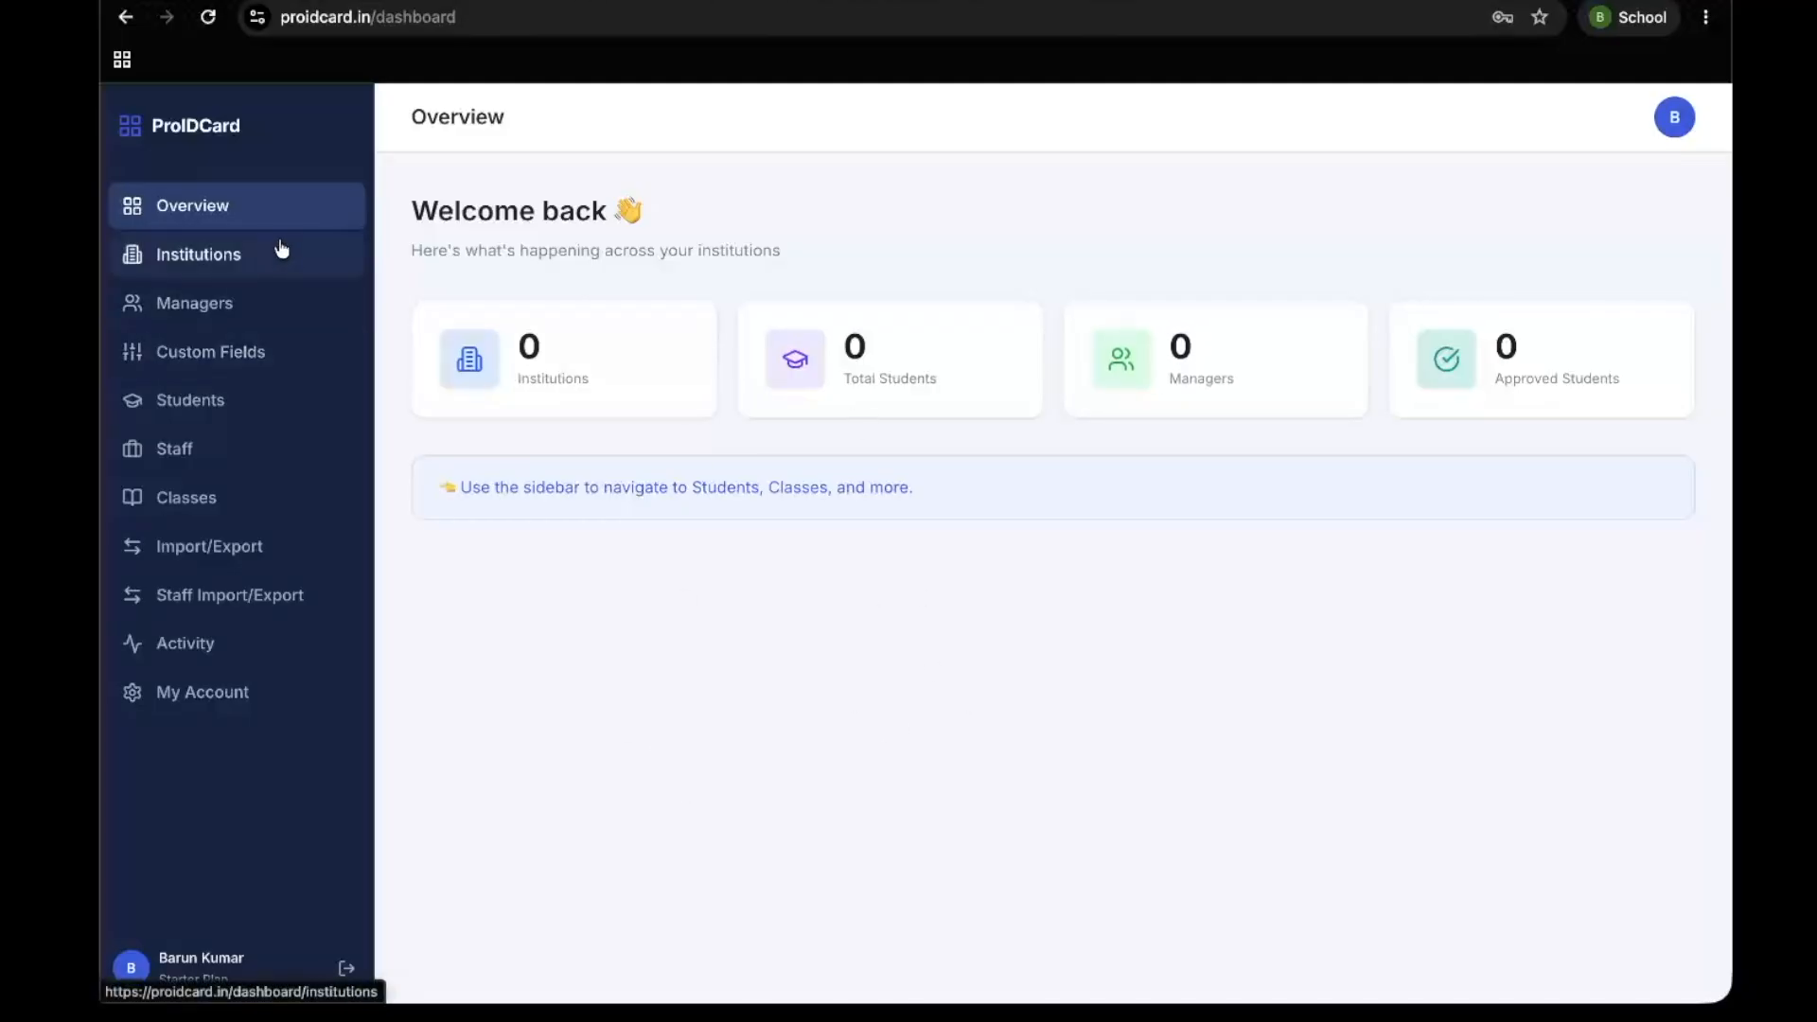
pyautogui.moveTo(405, 105); pyautogui.dragTo(1572, 459)
pyautogui.click(1582, 451)
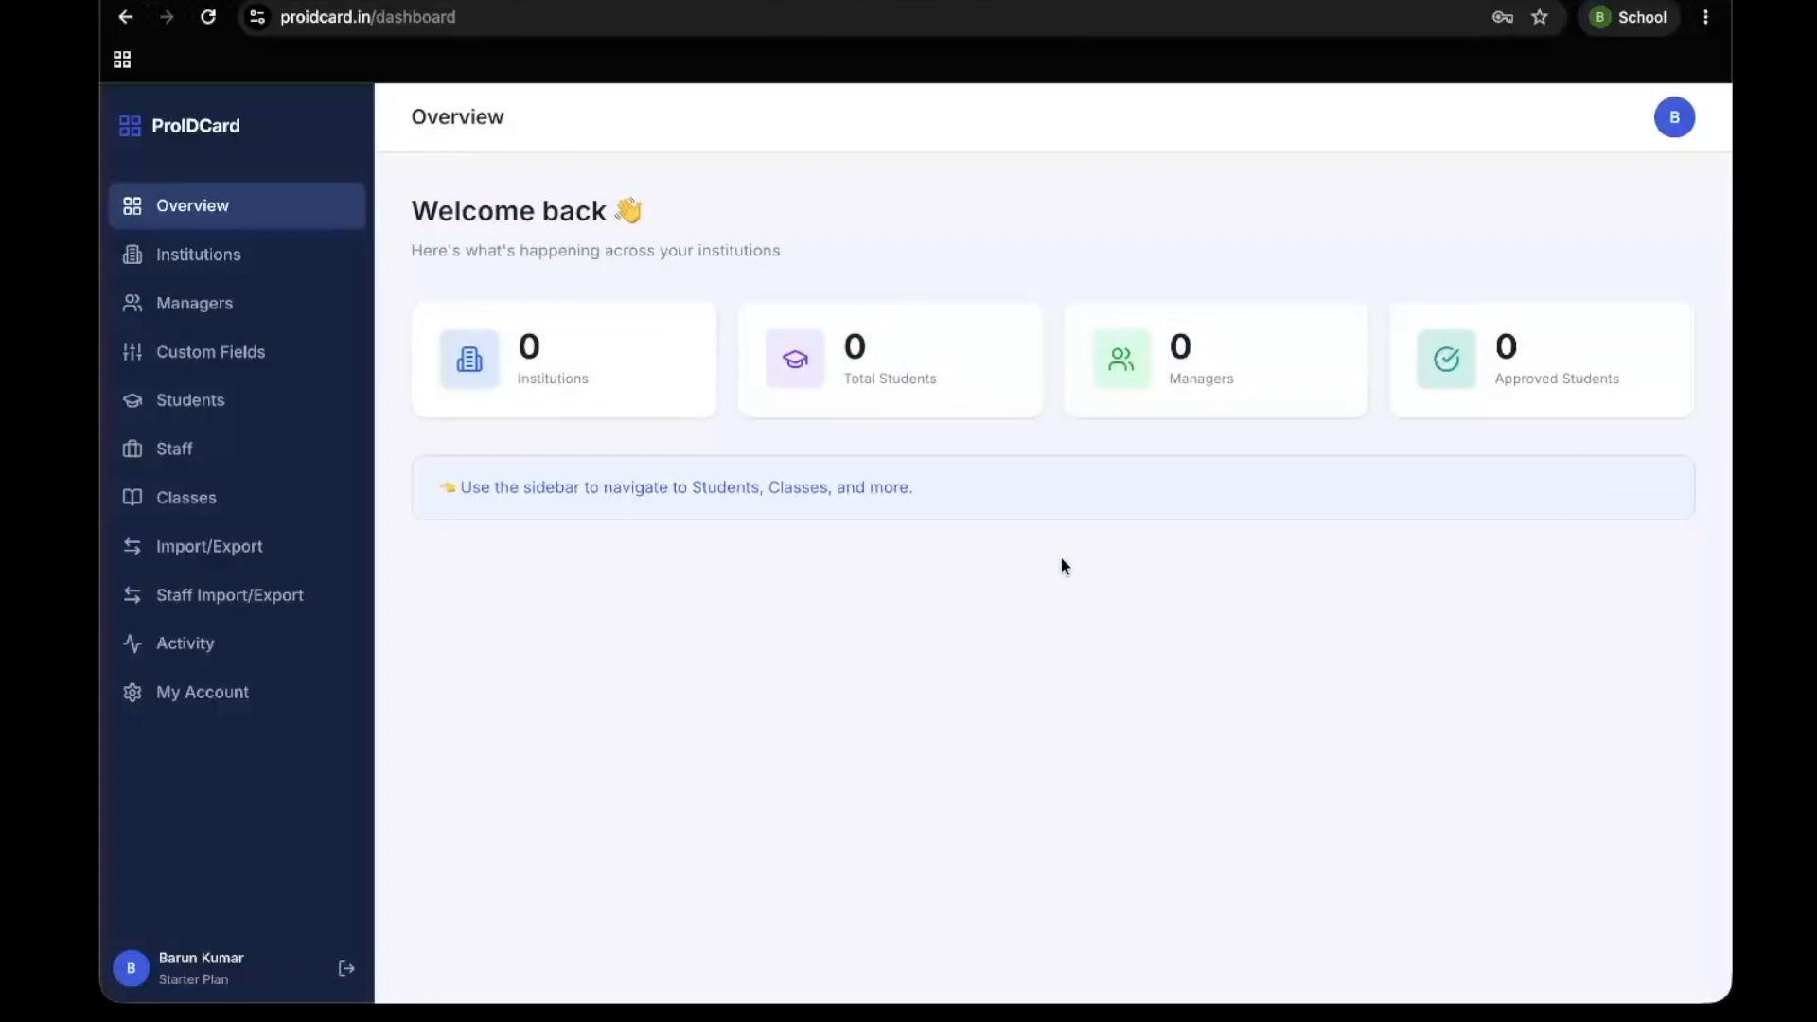
pyautogui.moveTo(1078, 288); pyautogui.dragTo(1151, 803)
pyautogui.click(836, 482)
# Start adding a new institution in the Institutions section and review the form's fields
pyautogui.click(276, 272)
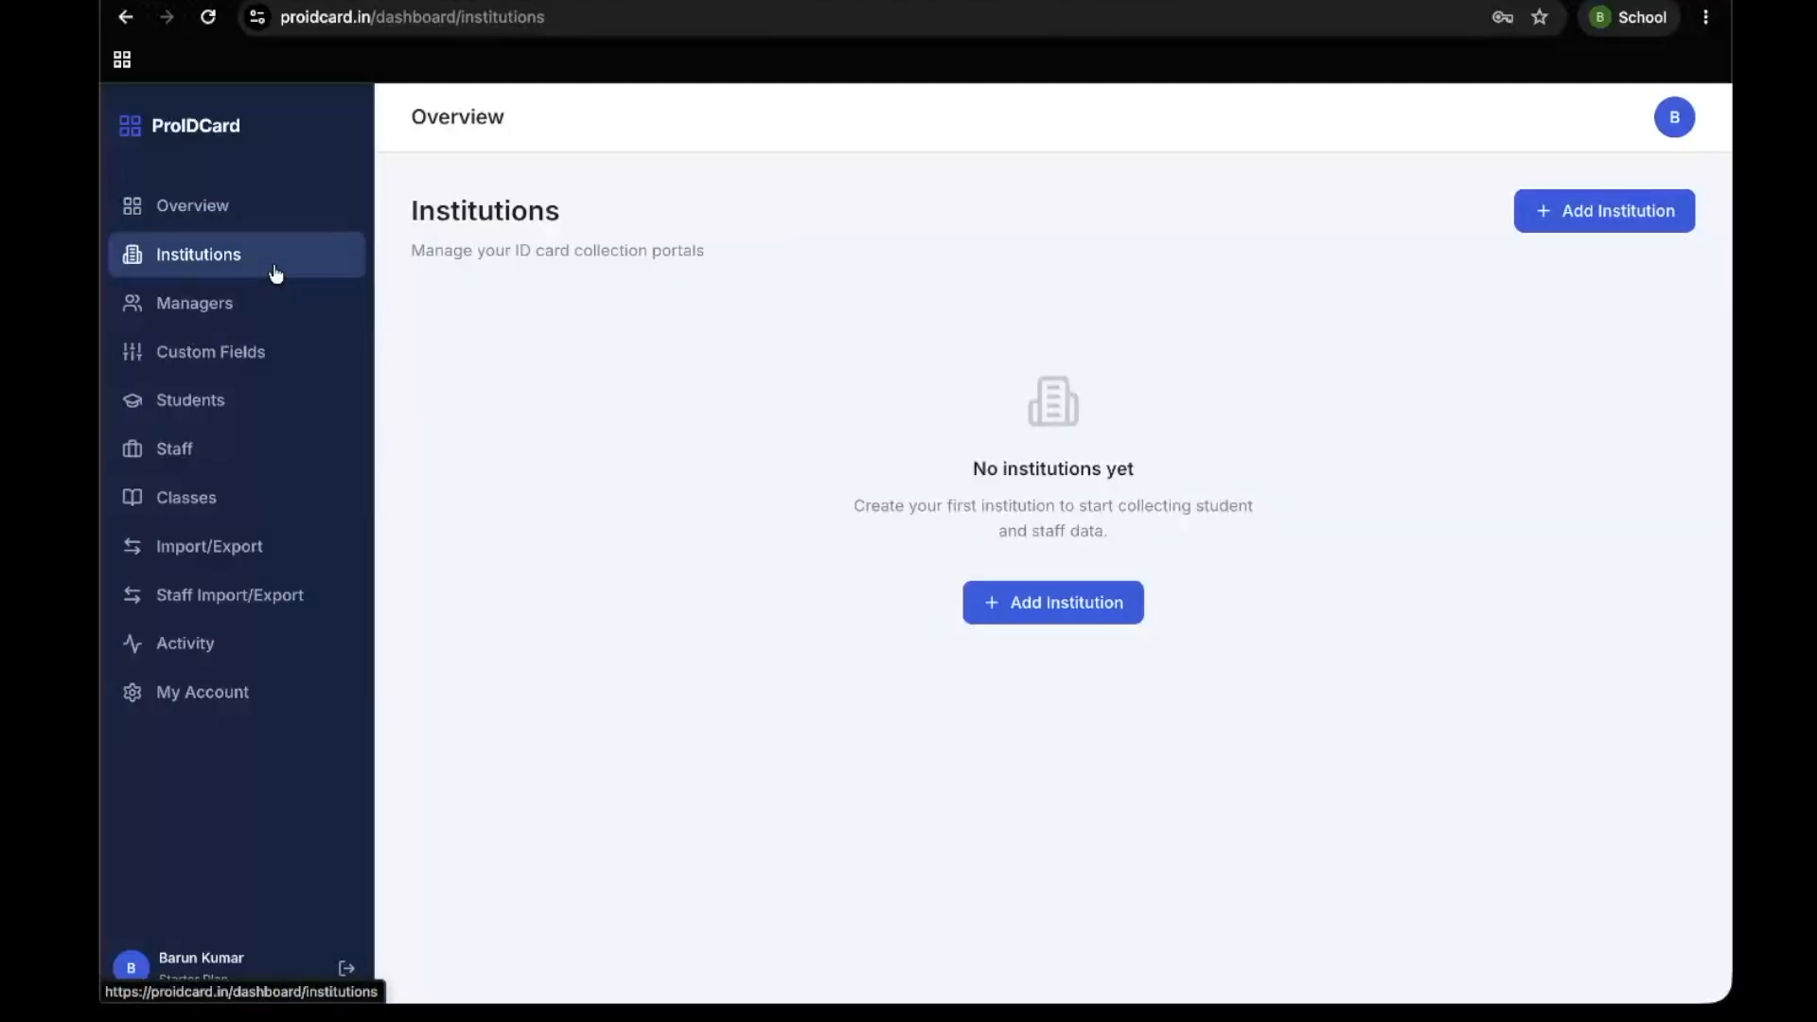
pyautogui.click(1638, 209)
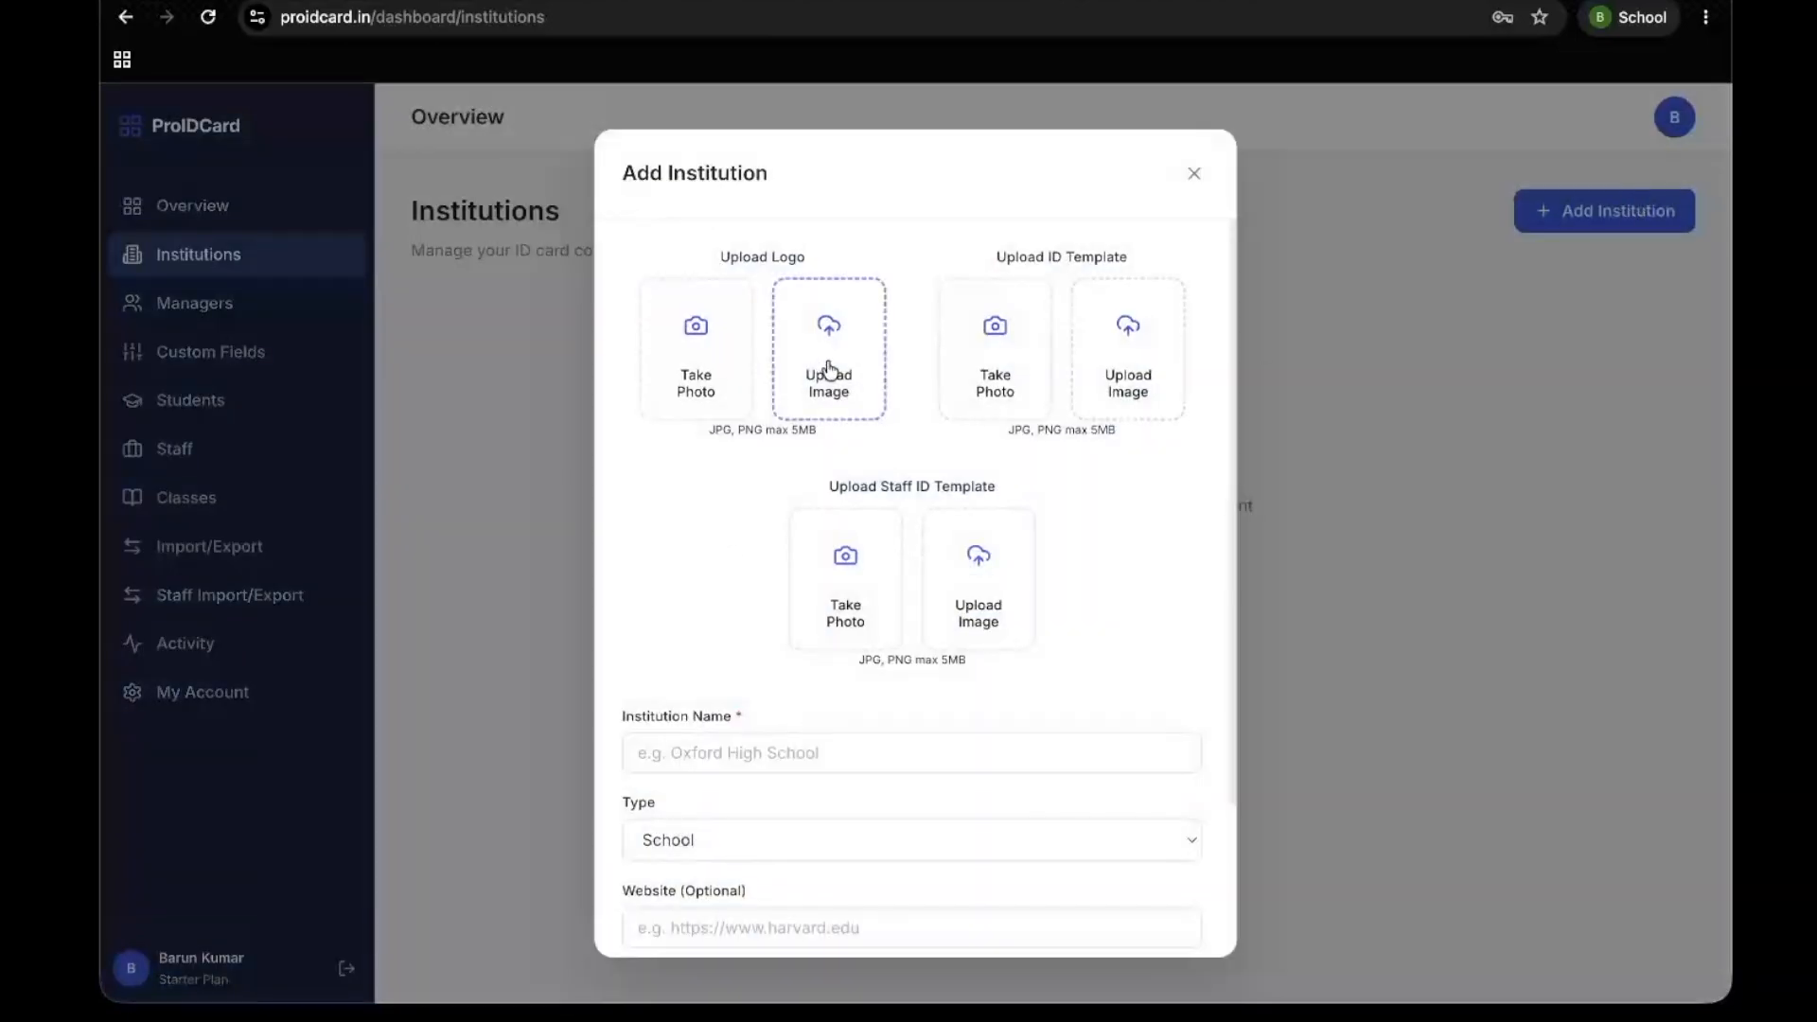
pyautogui.scroll(-2, 775, 717)
pyautogui.scroll(2, 774, 710)
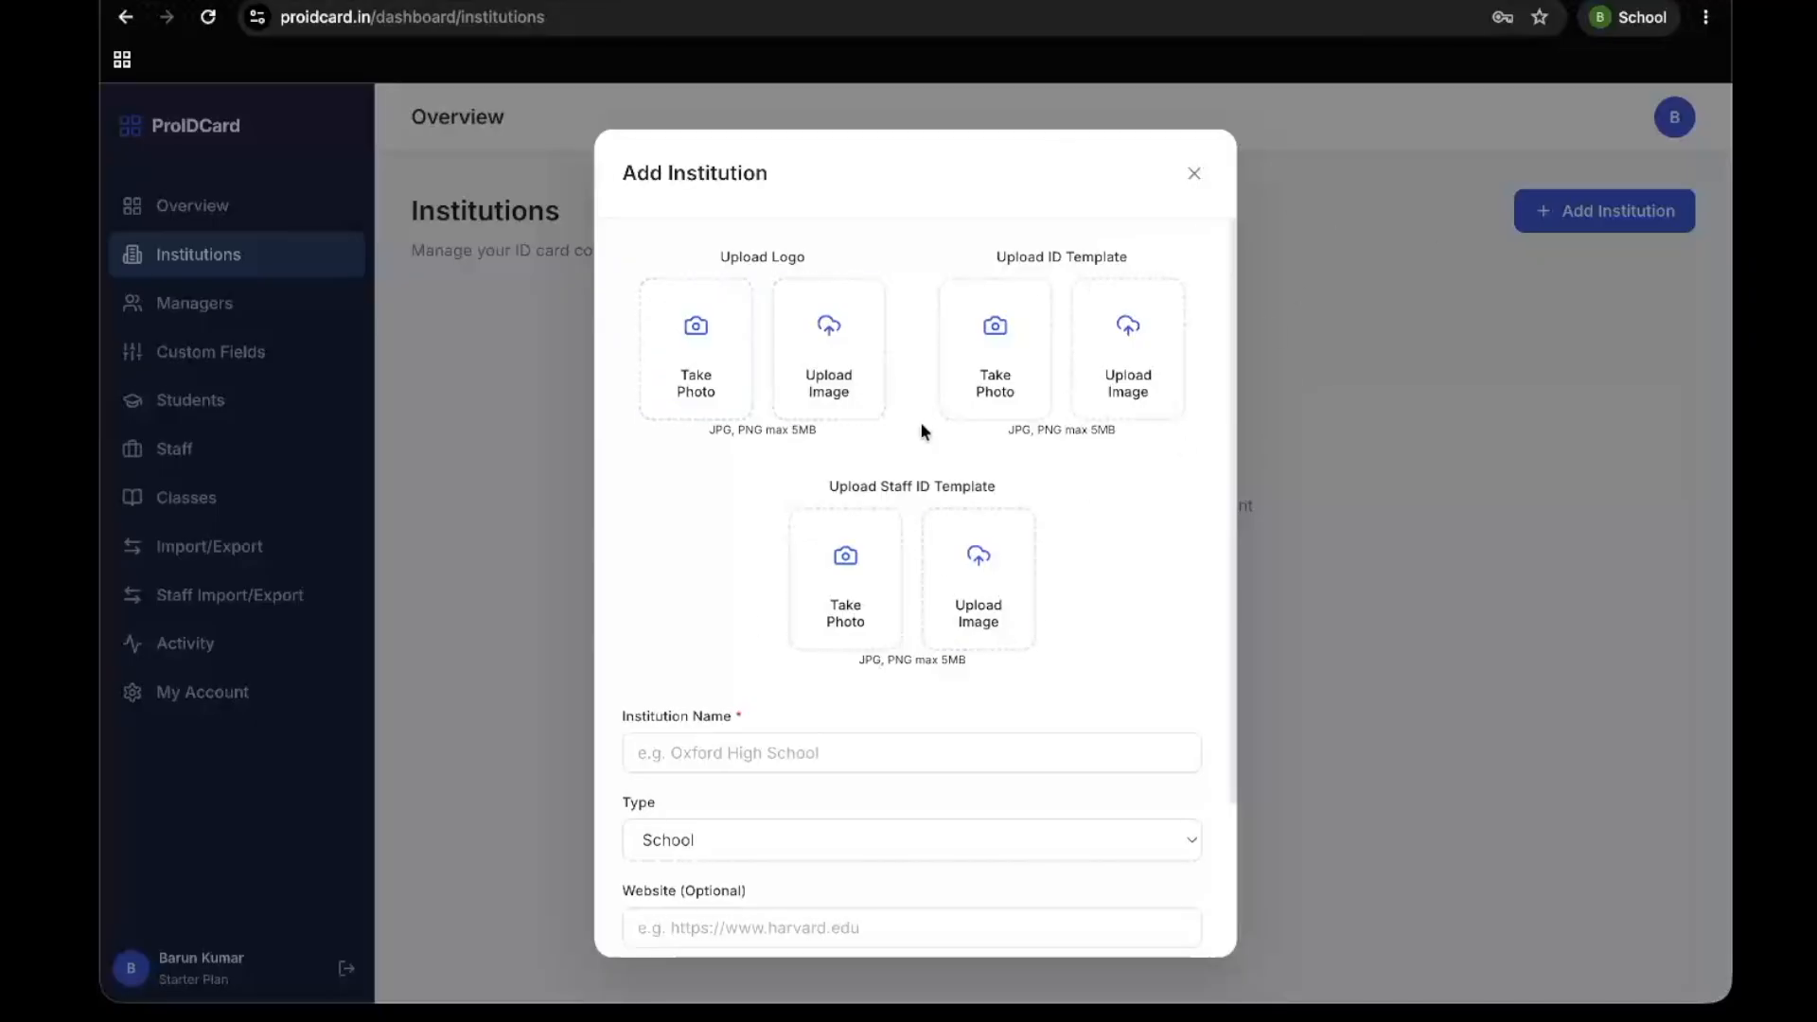
# Upload "WhatsApp Image 2026-07-06 at 09.07.01 (1).jpeg" from Downloads as the institution's ID template
pyautogui.click(1156, 365)
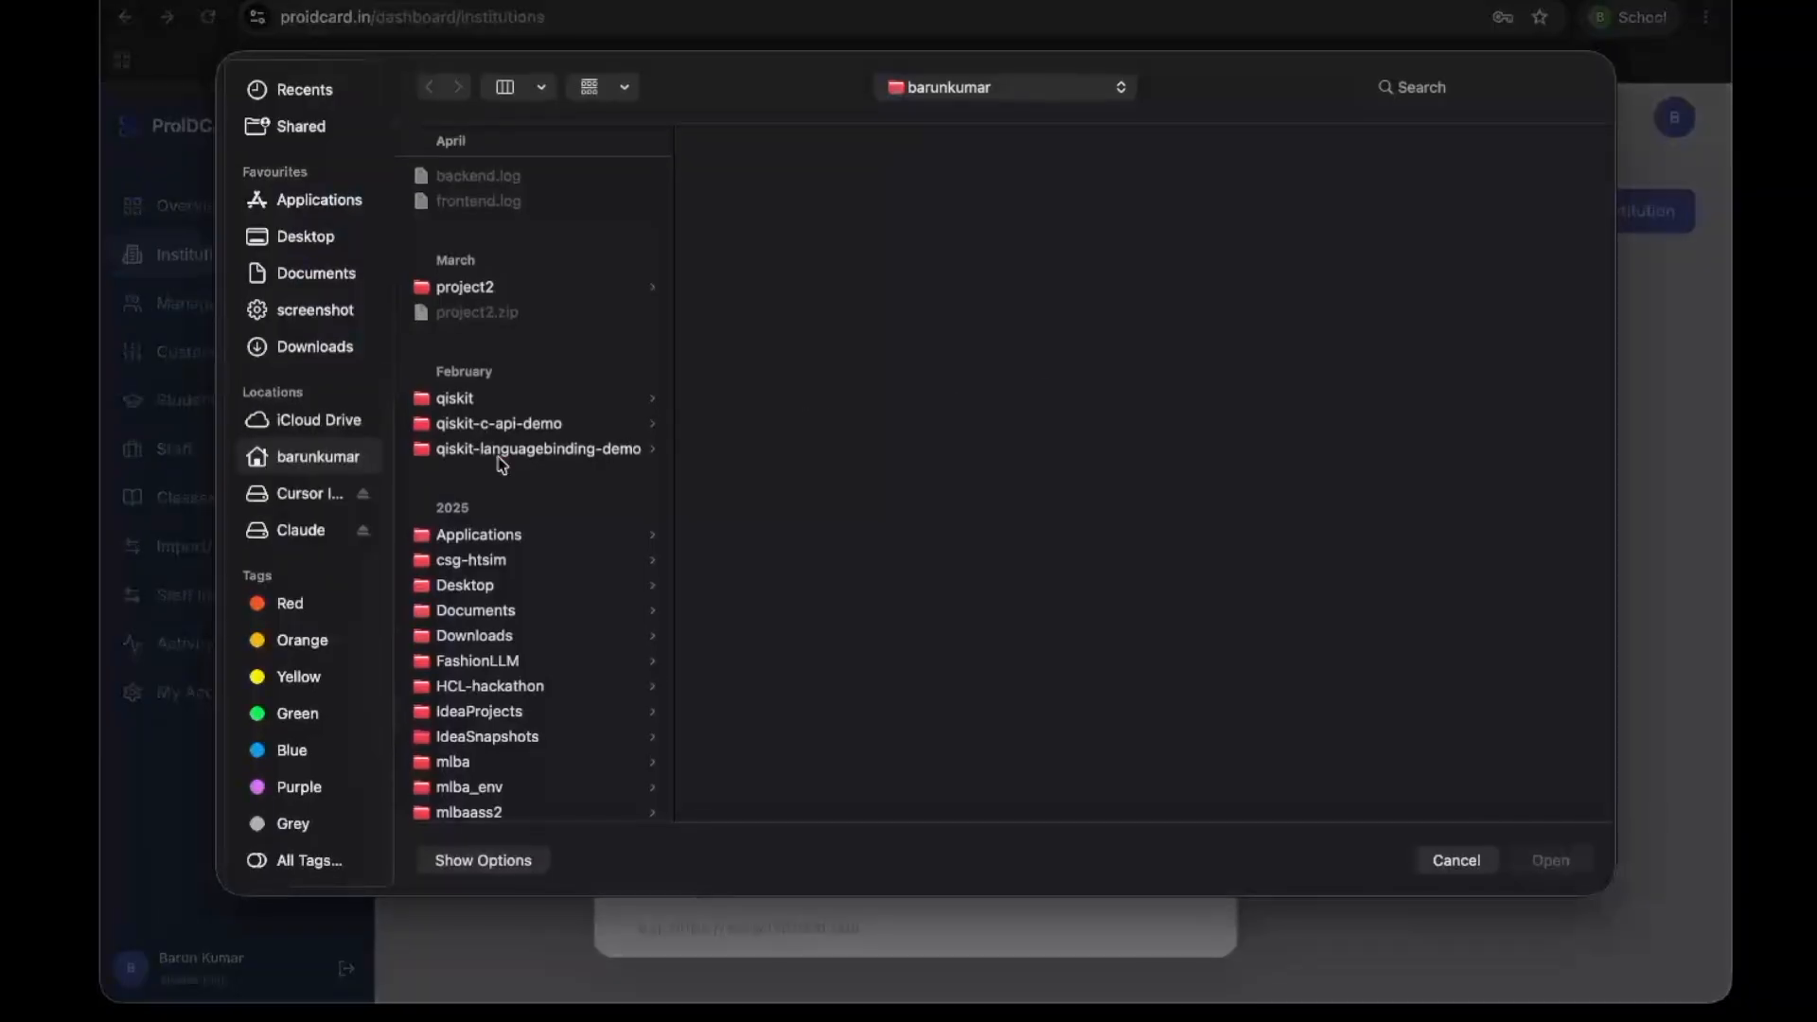
pyautogui.click(329, 316)
pyautogui.click(333, 346)
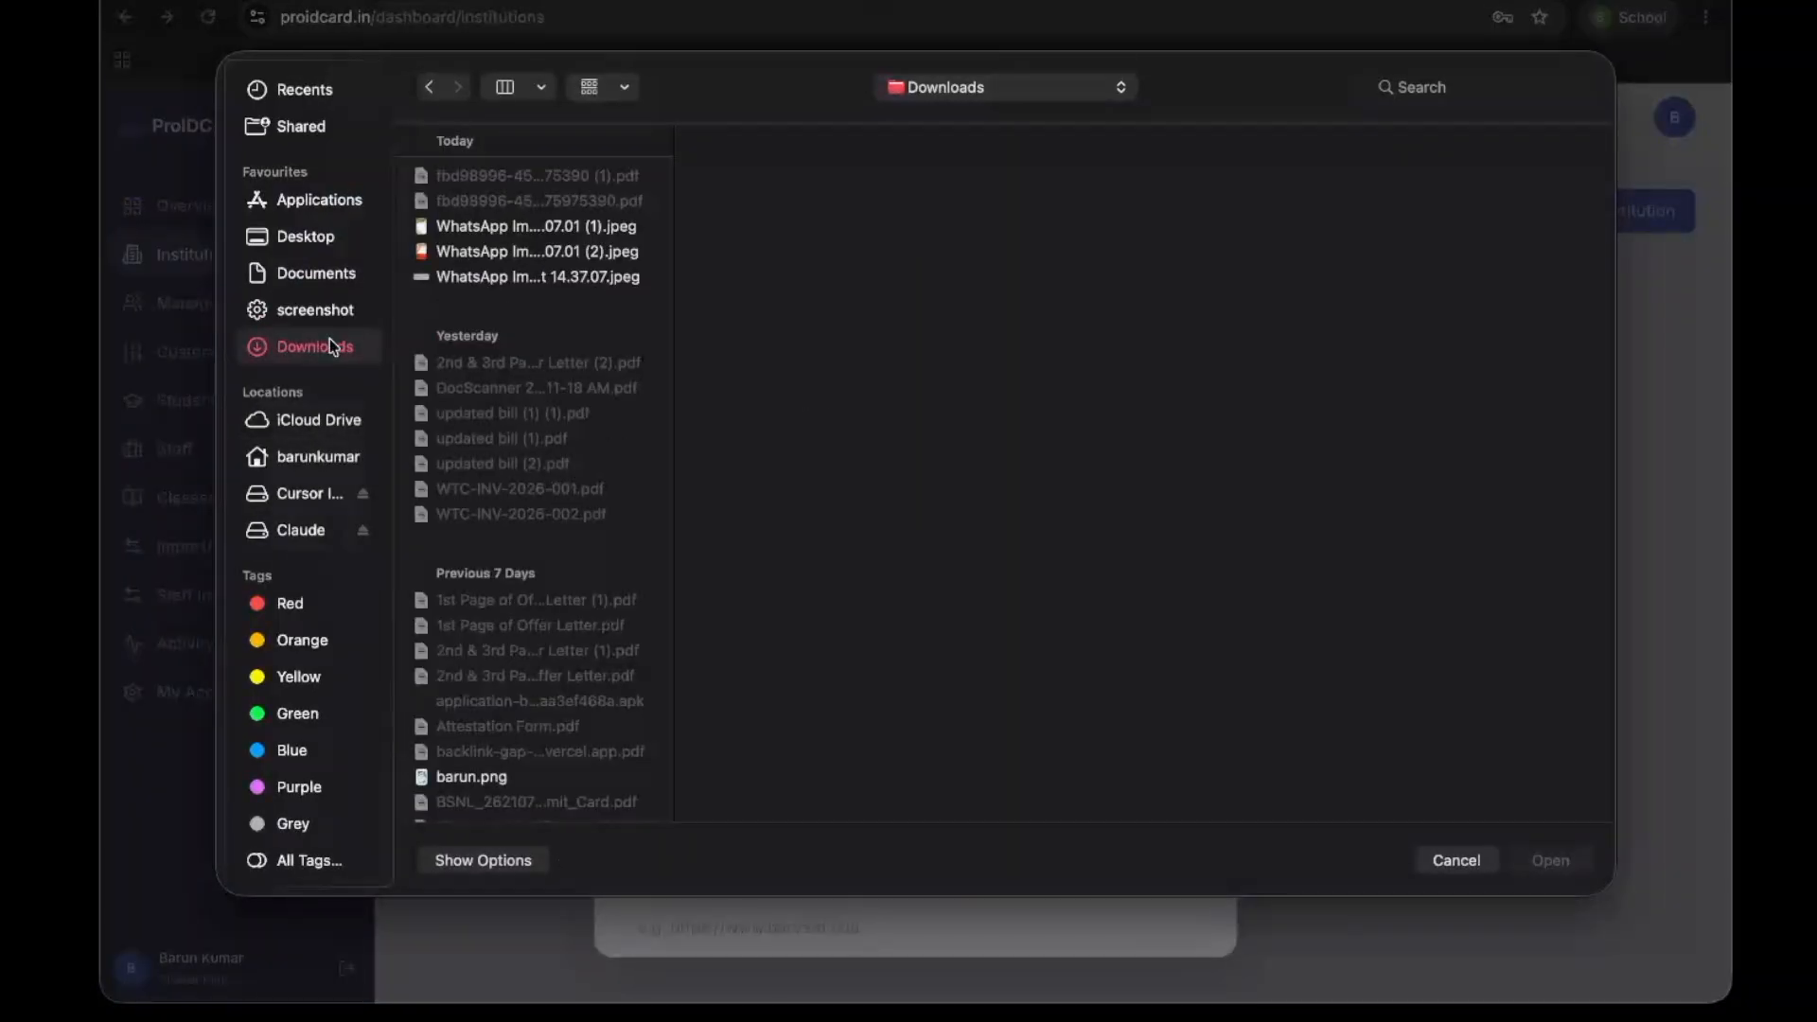
pyautogui.click(519, 228)
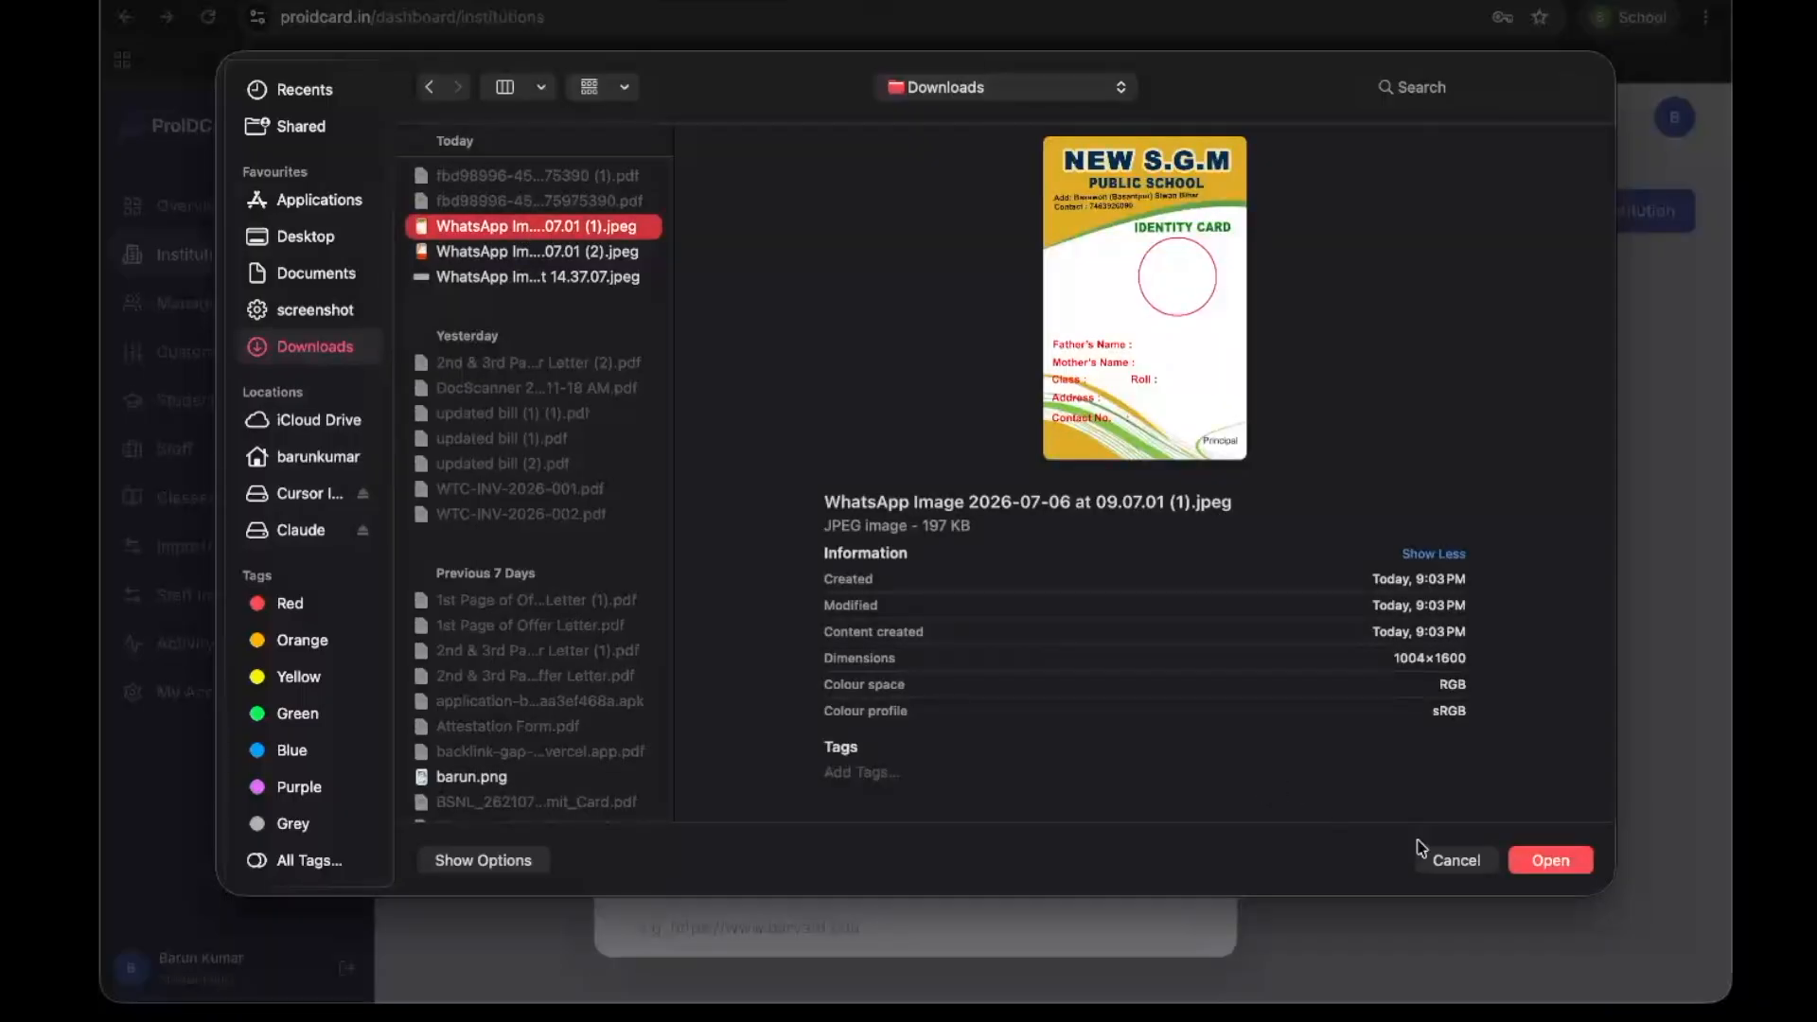
pyautogui.click(1557, 861)
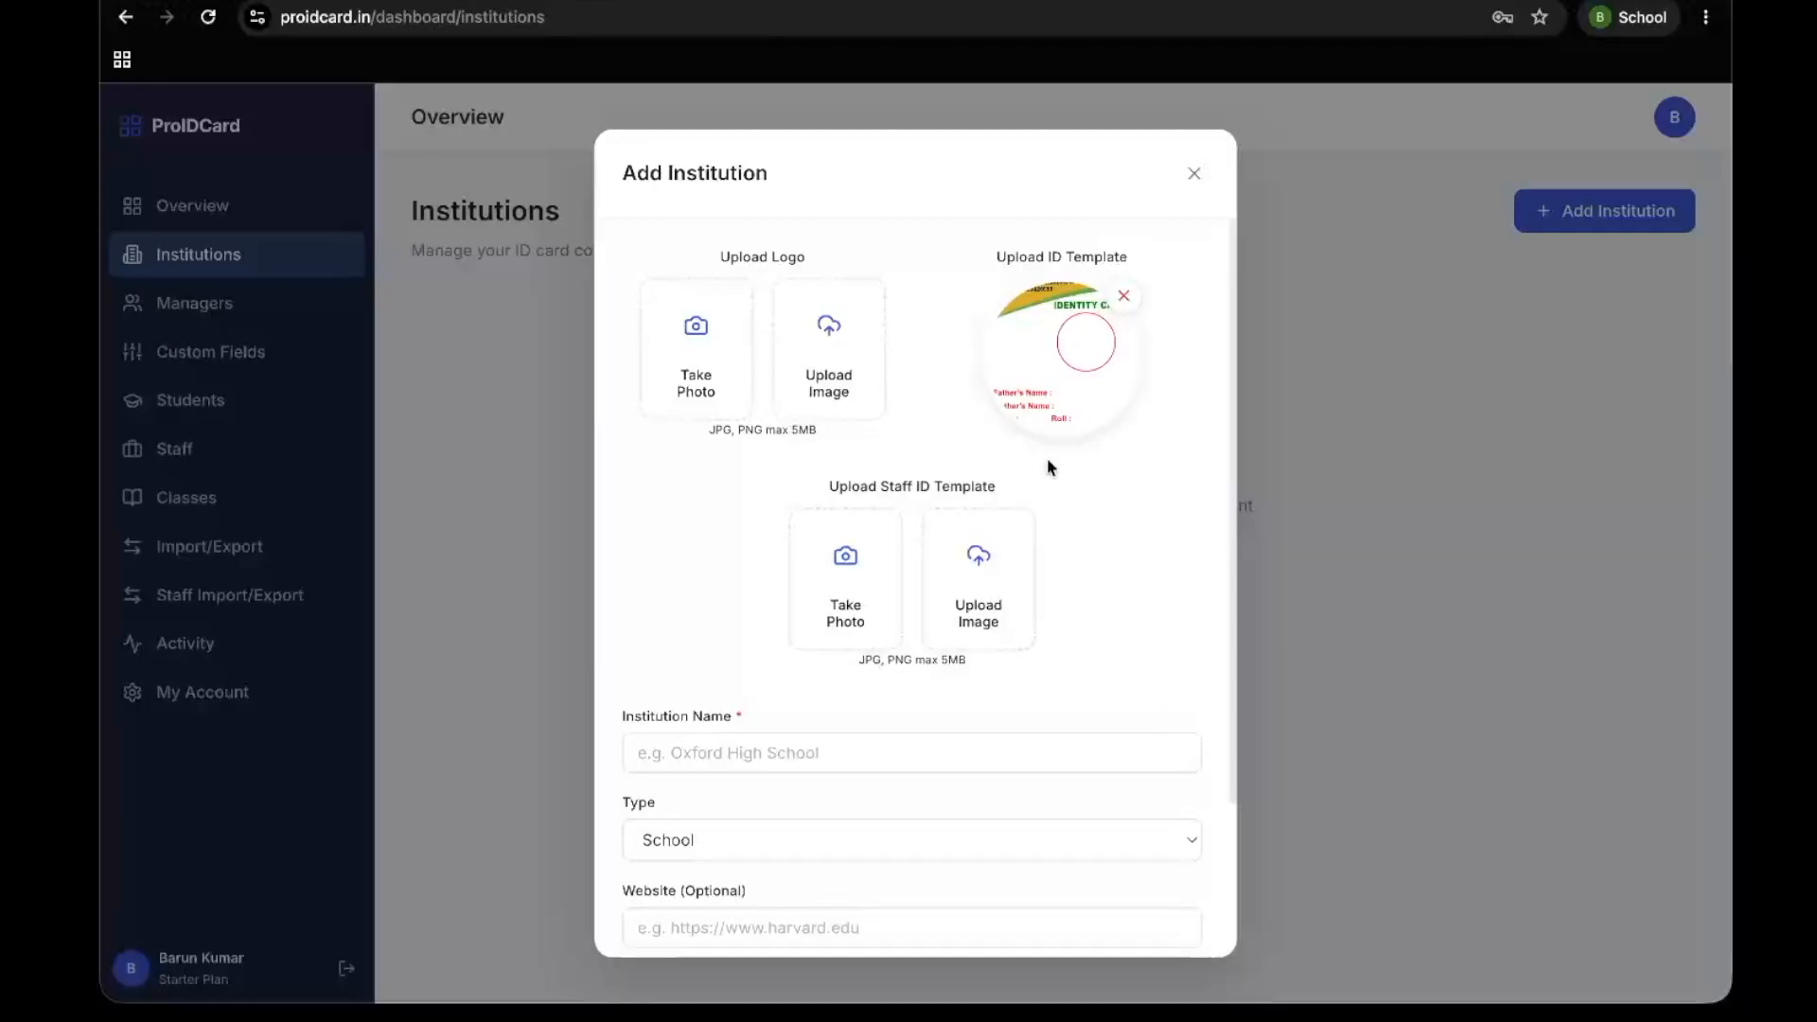
# Upload "WhatsApp Image 2026-07-06 at 09.07.01 (1).jpeg" from Downloads as the staff ID template
pyautogui.scroll(-2, 1111, 549)
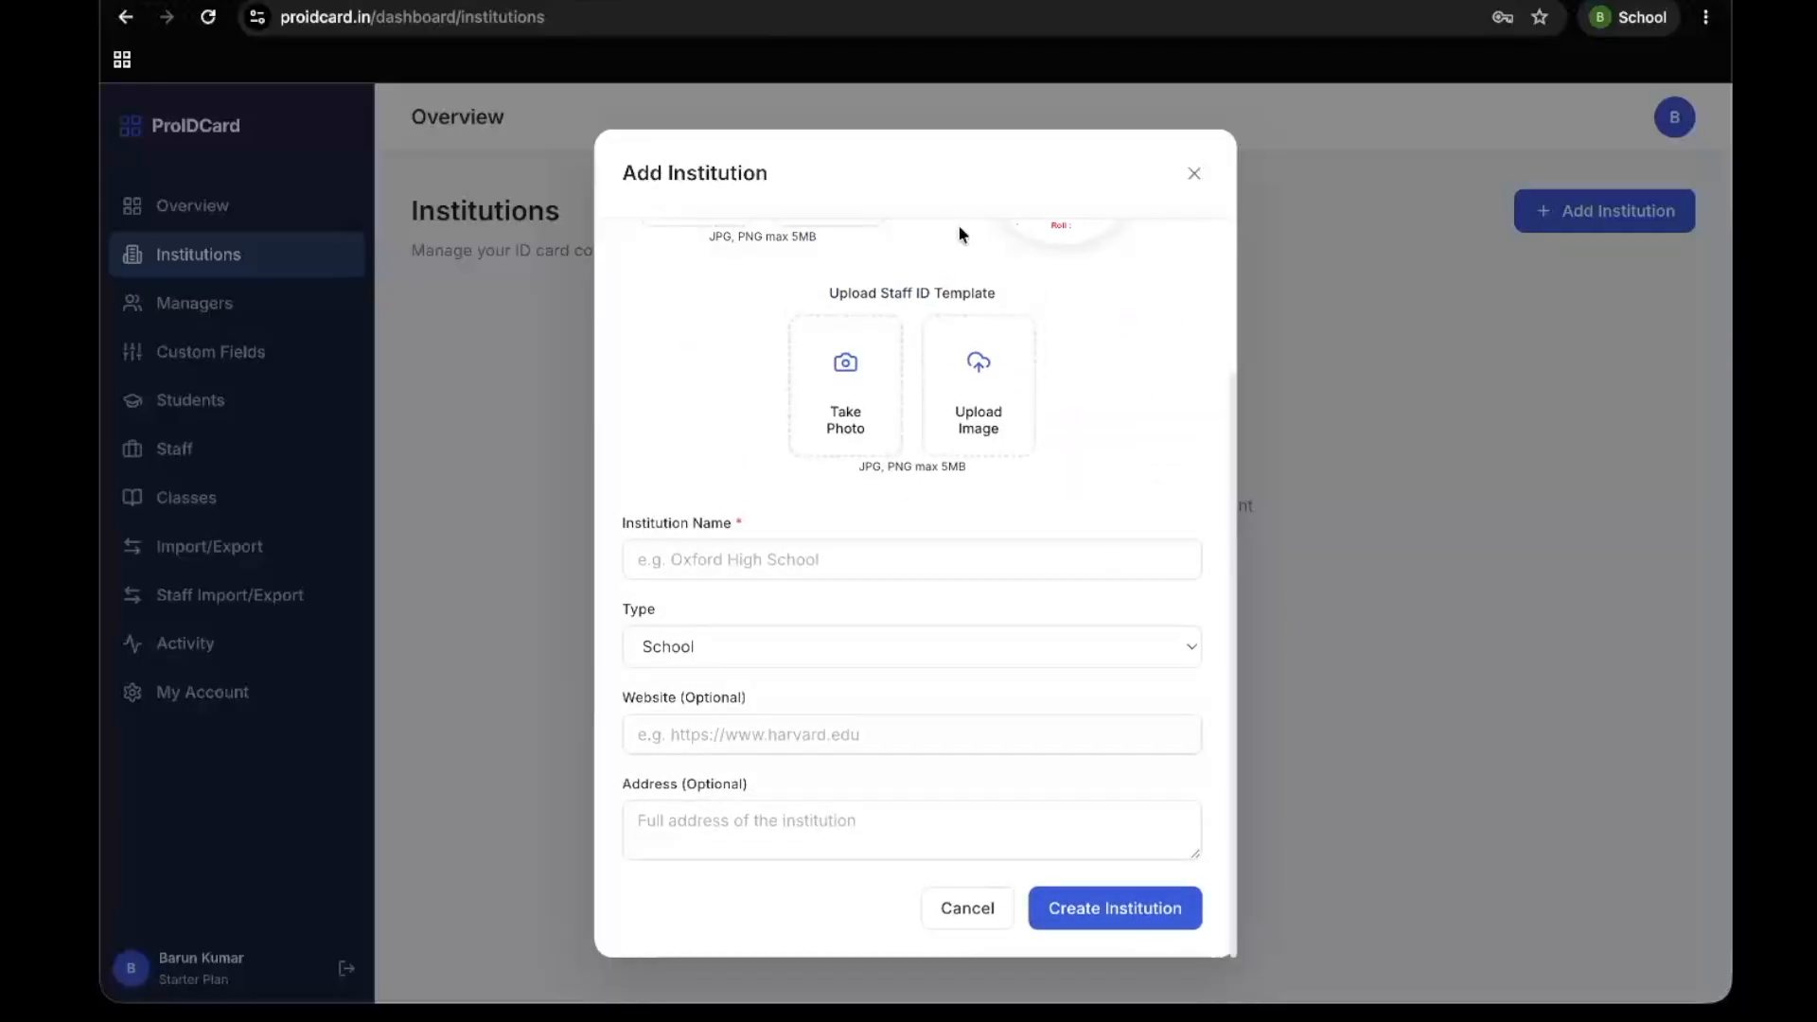
pyautogui.click(983, 383)
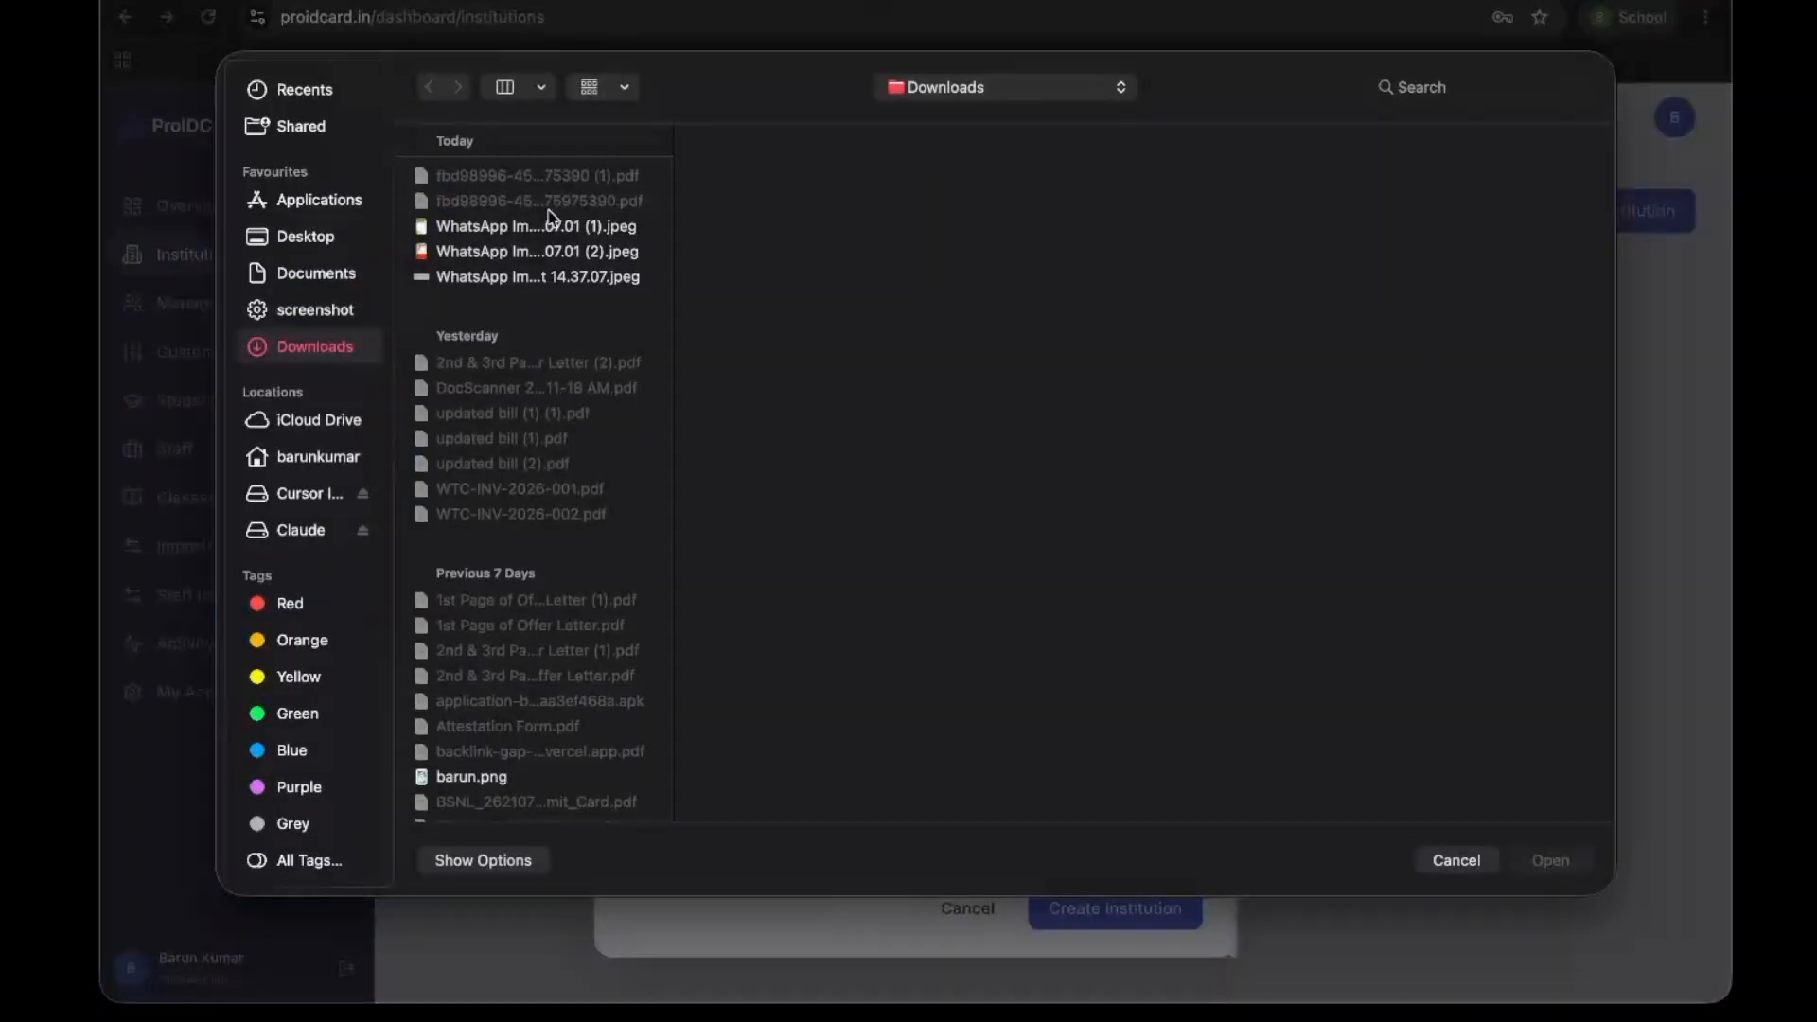
pyautogui.click(549, 225)
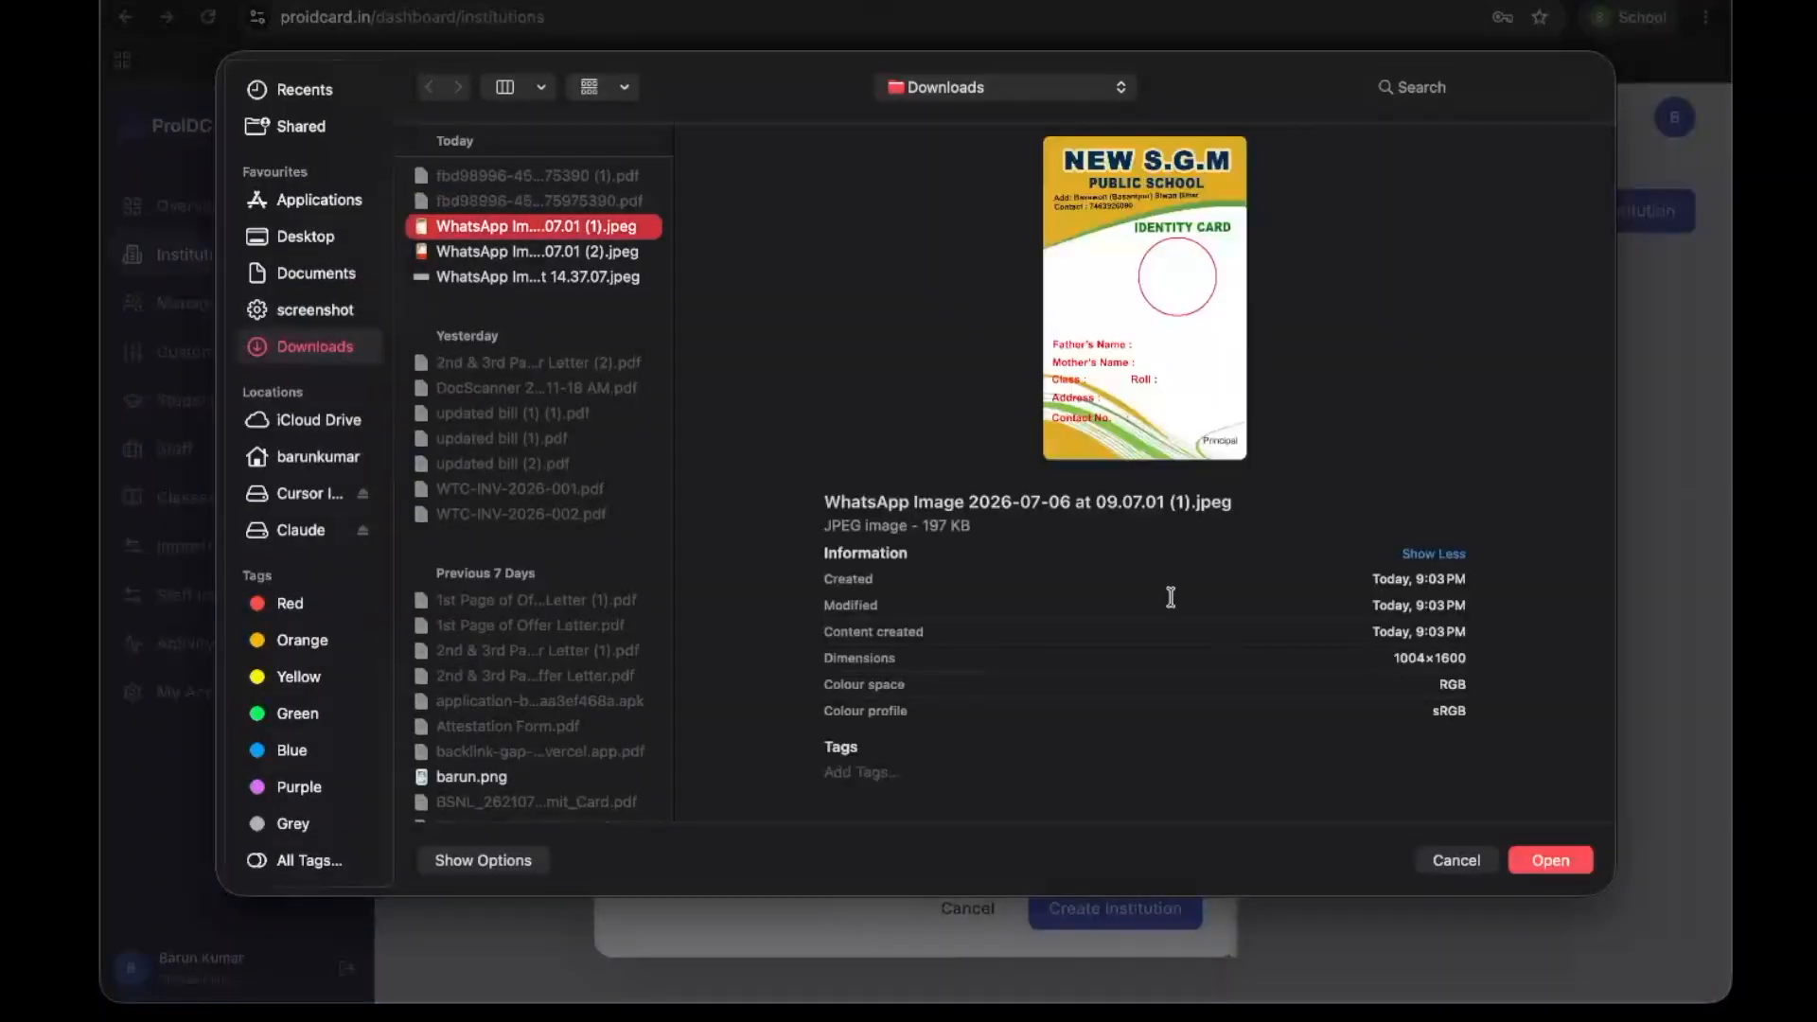
pyautogui.click(1541, 857)
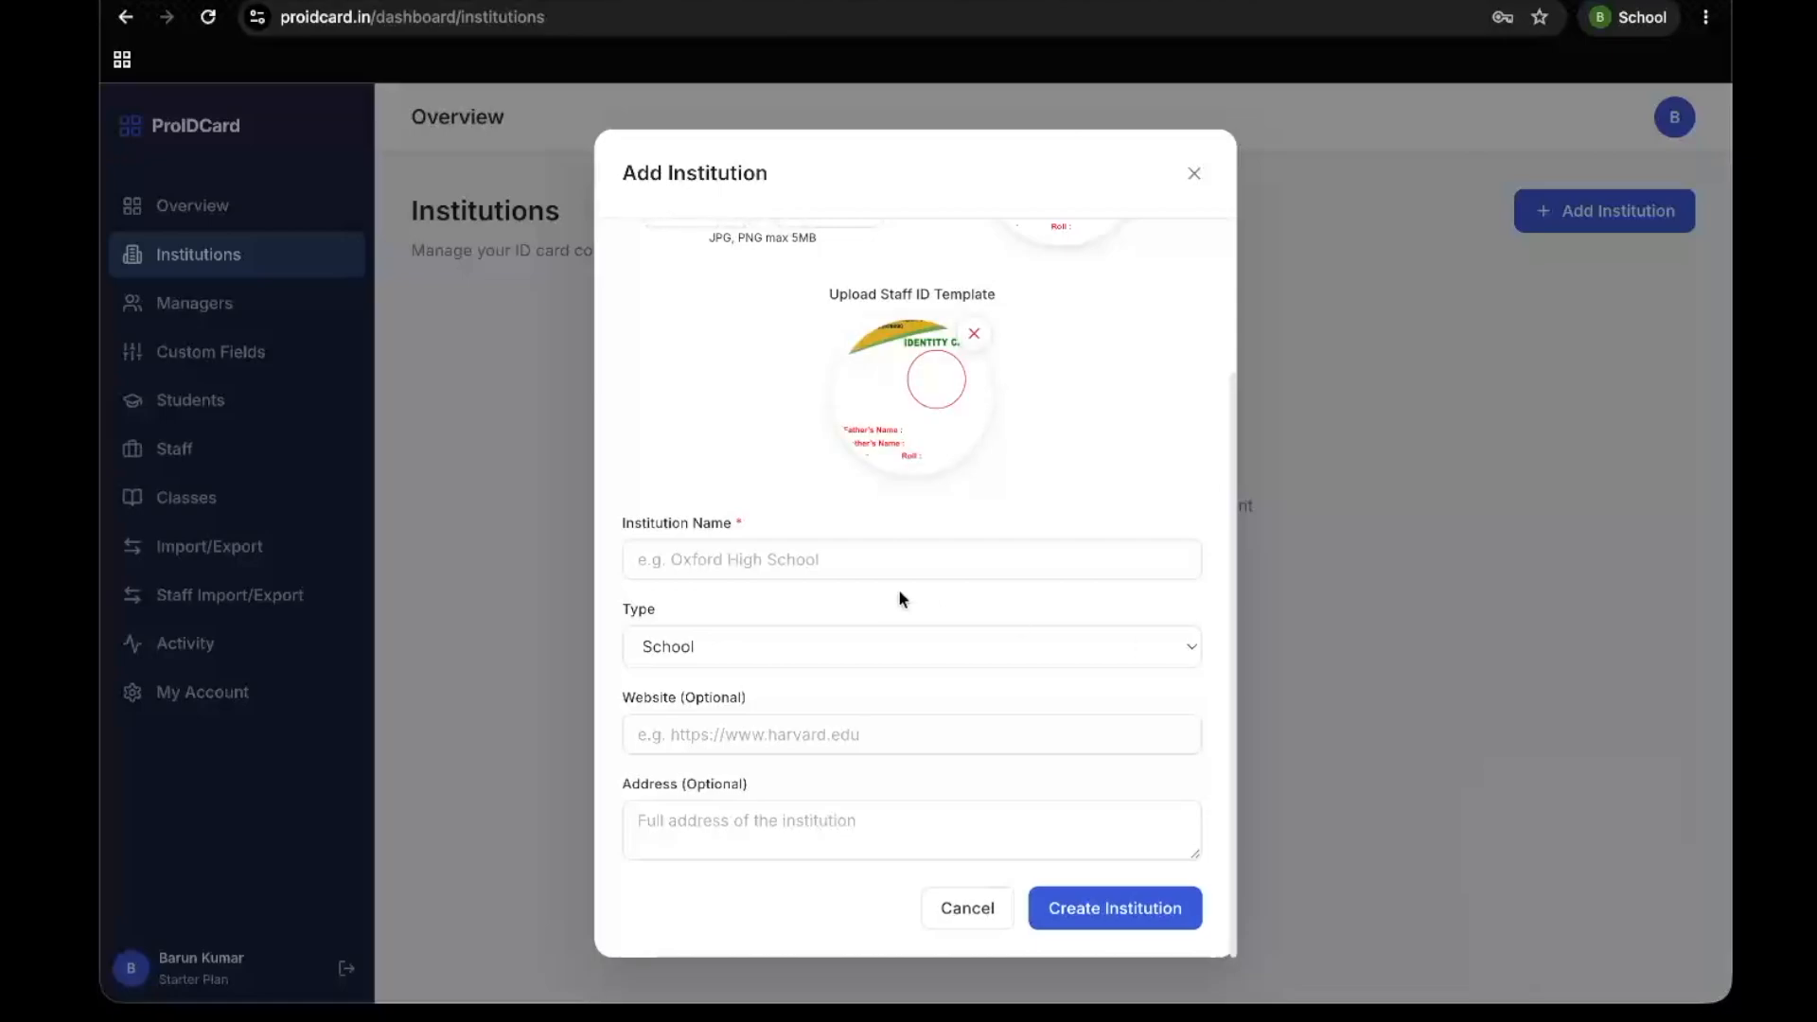
# Enter "new sgm public school" as the institution name, keeping both uploaded ID templates
pyautogui.click(803, 559)
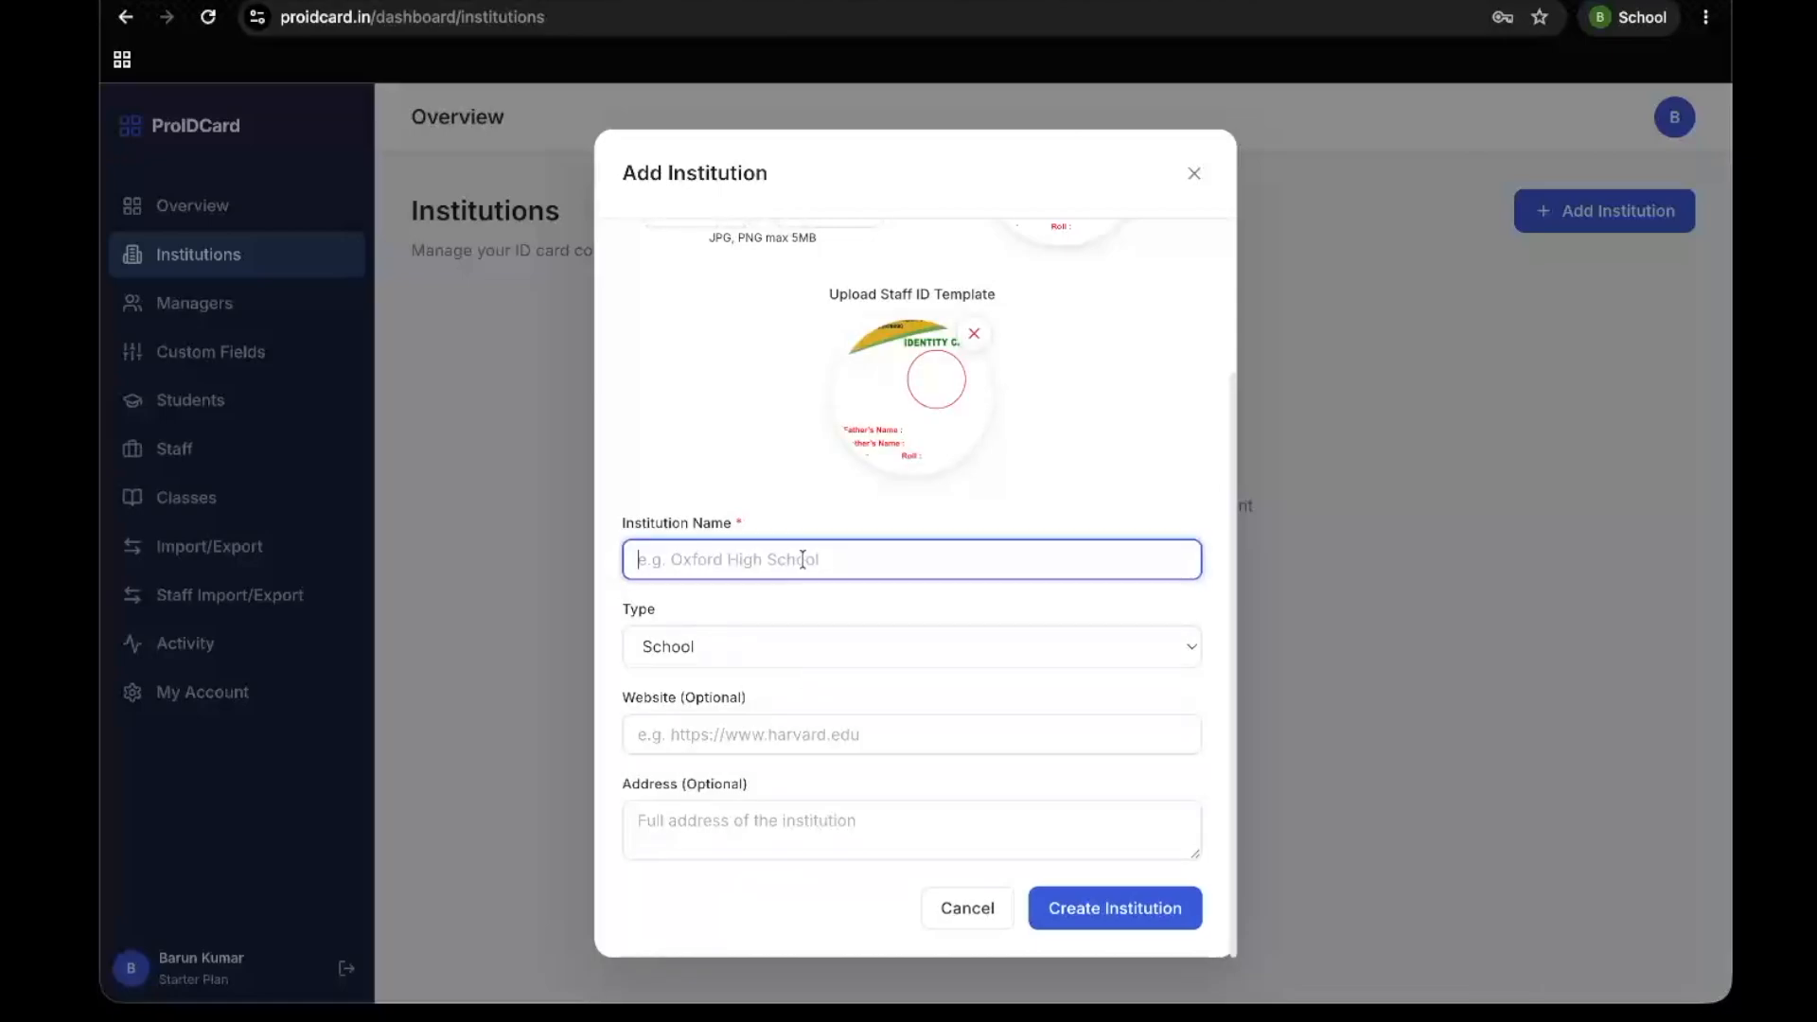
pyautogui.scroll(3, 803, 560)
pyautogui.click(1046, 381)
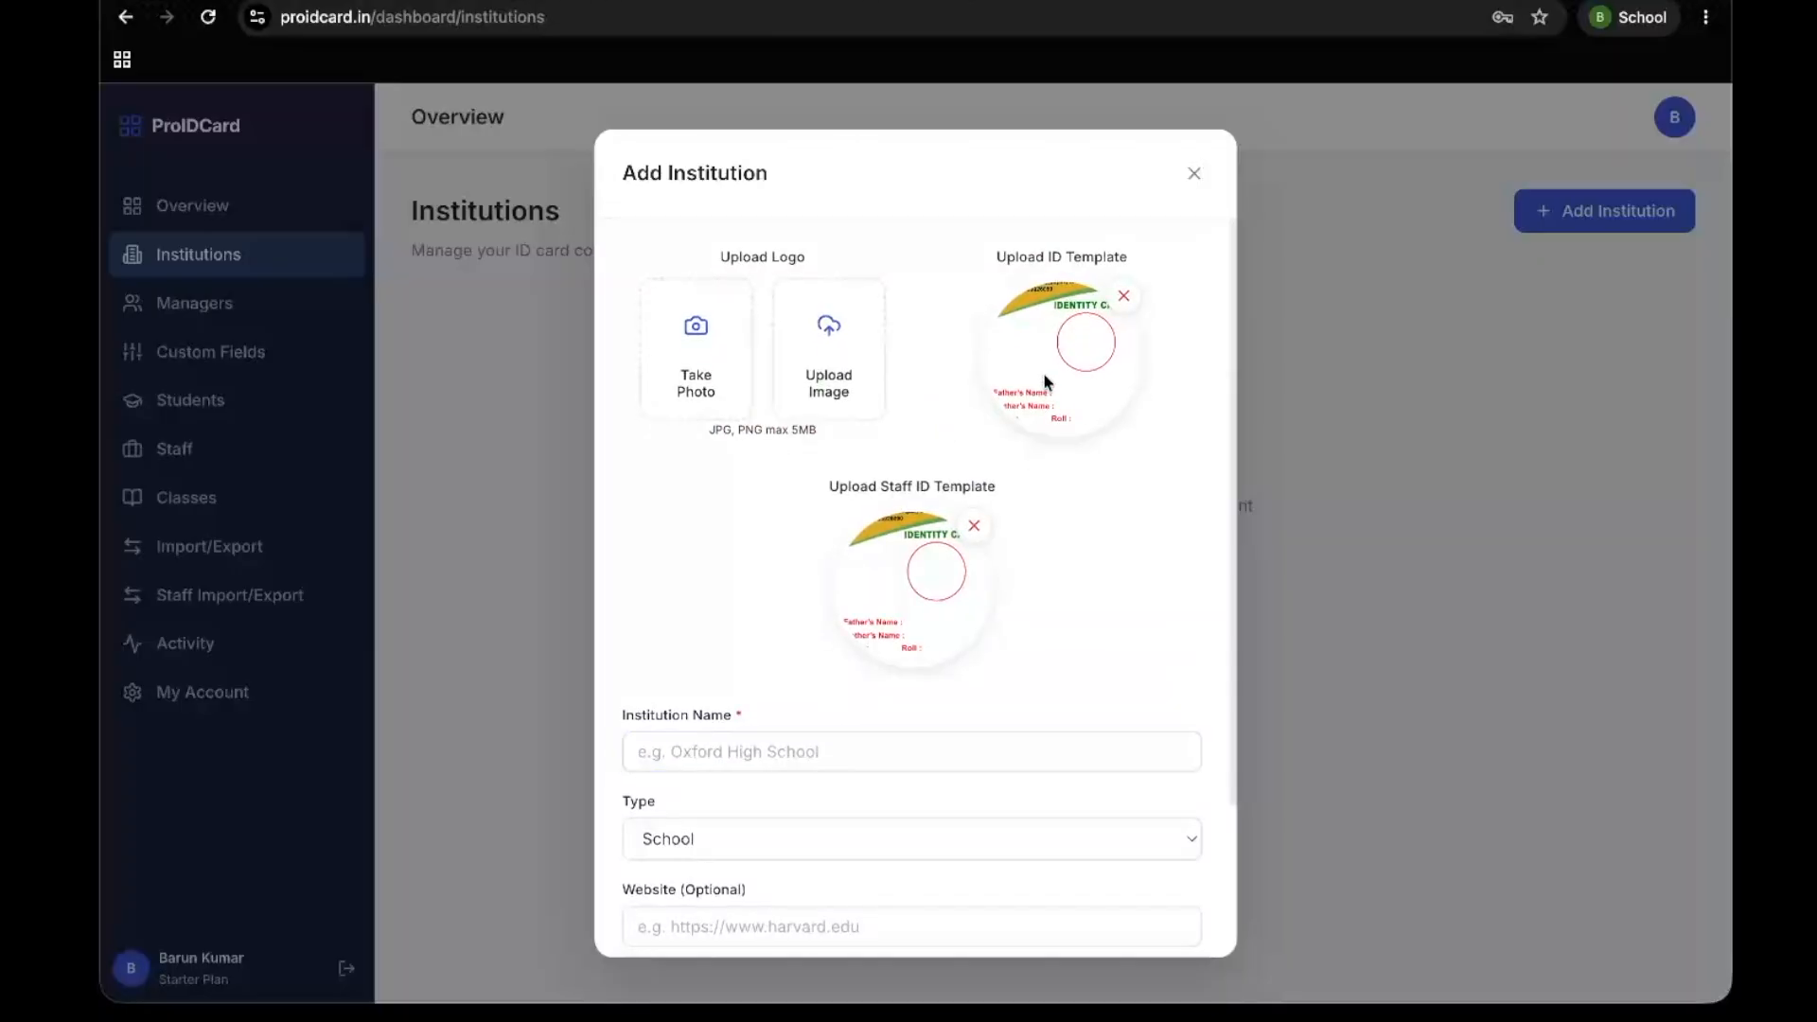
pyautogui.click(757, 750)
pyautogui.hotkey('ctrl', 'Up')
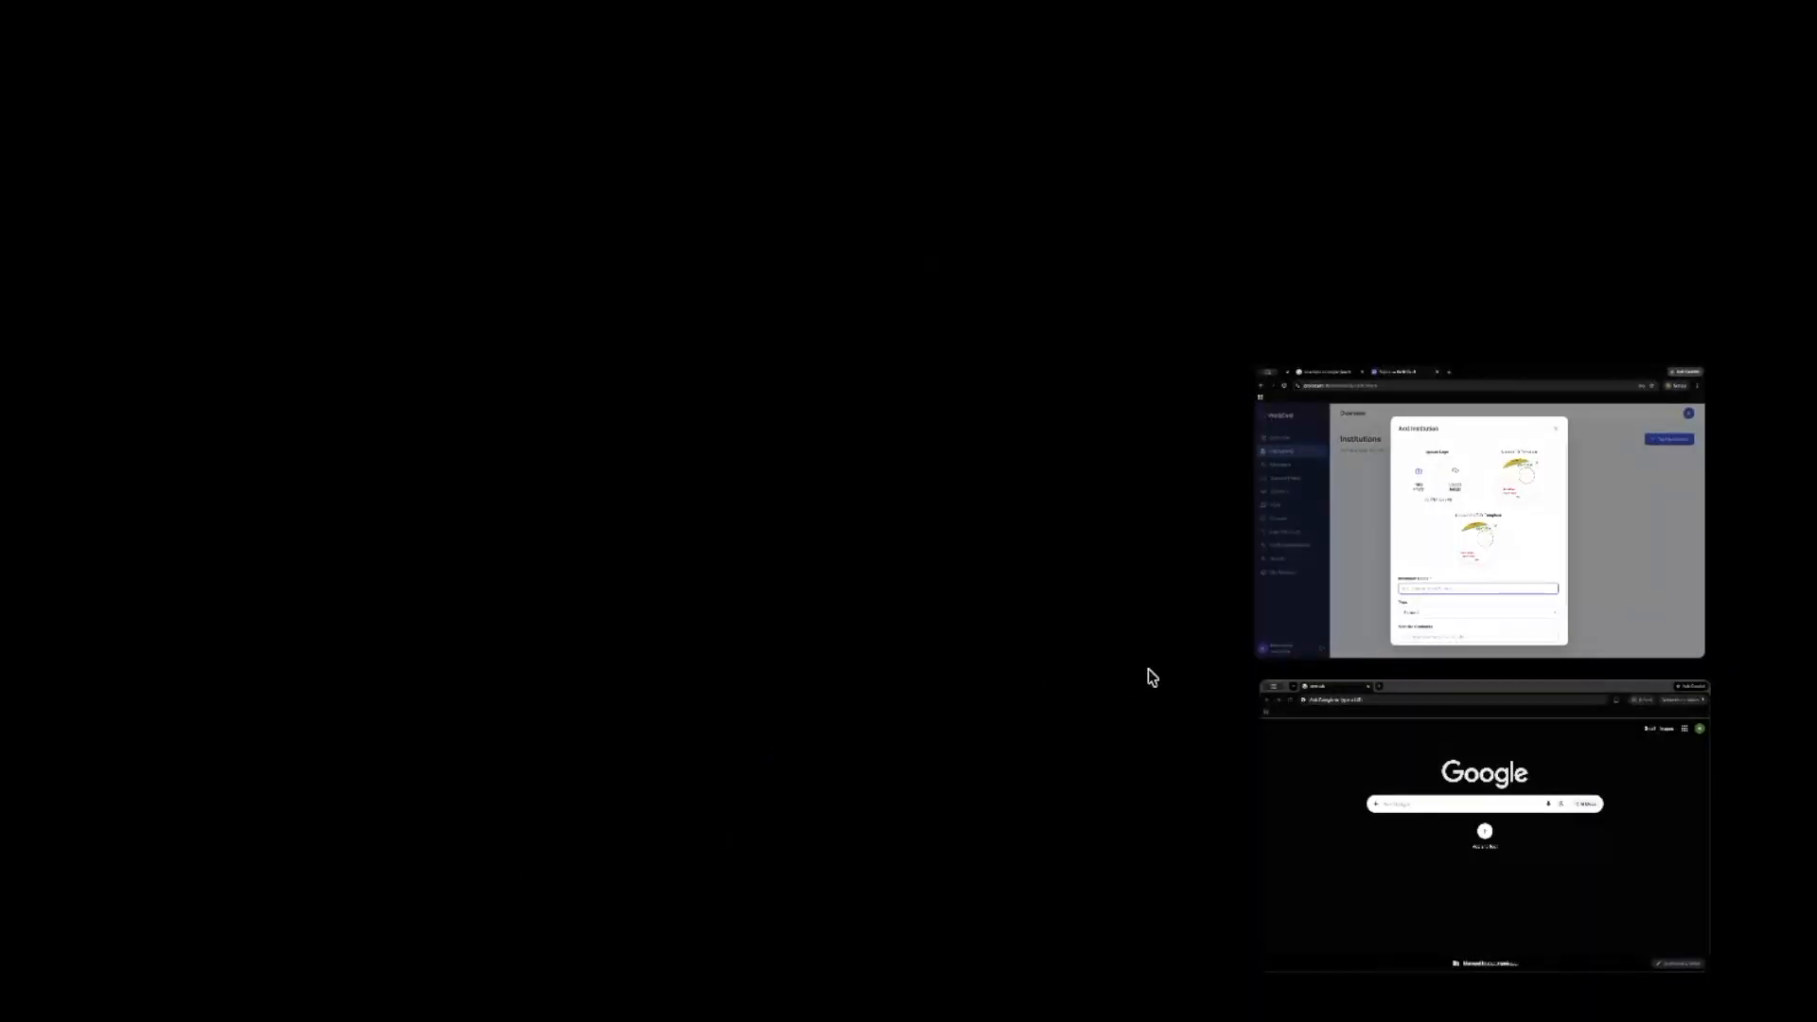
pyautogui.click(1391, 546)
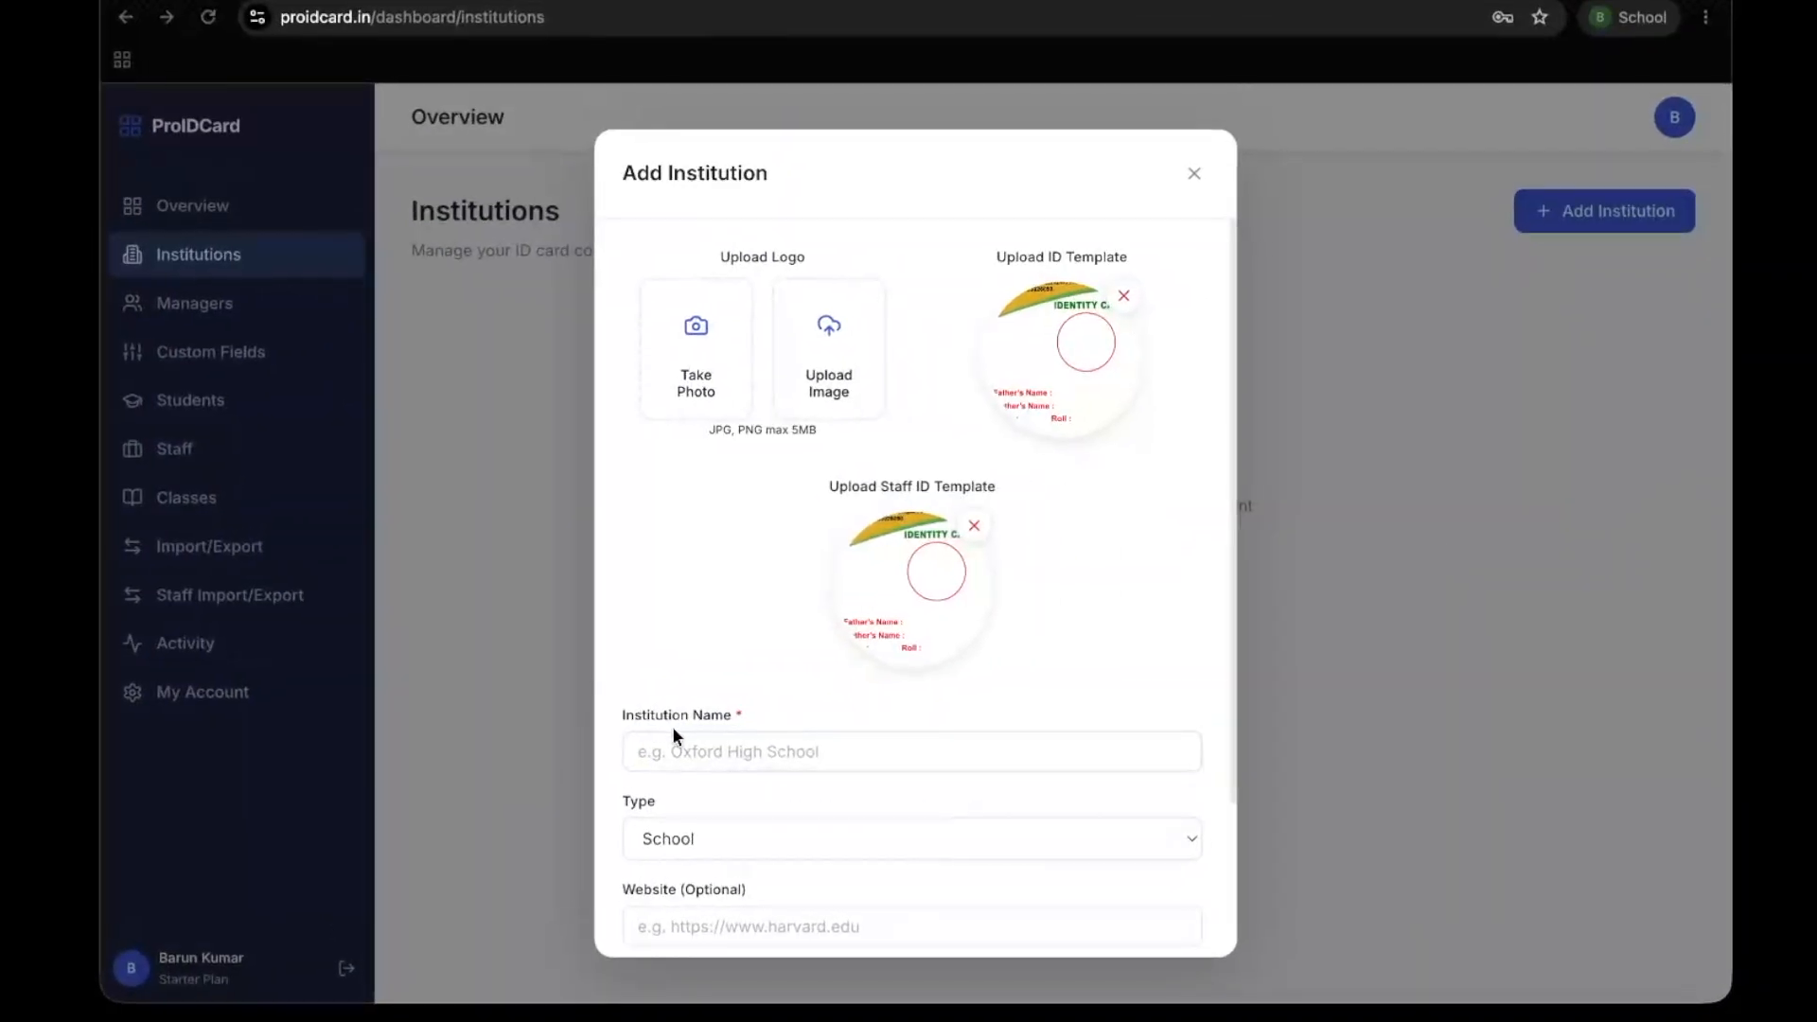
pyautogui.write('new')
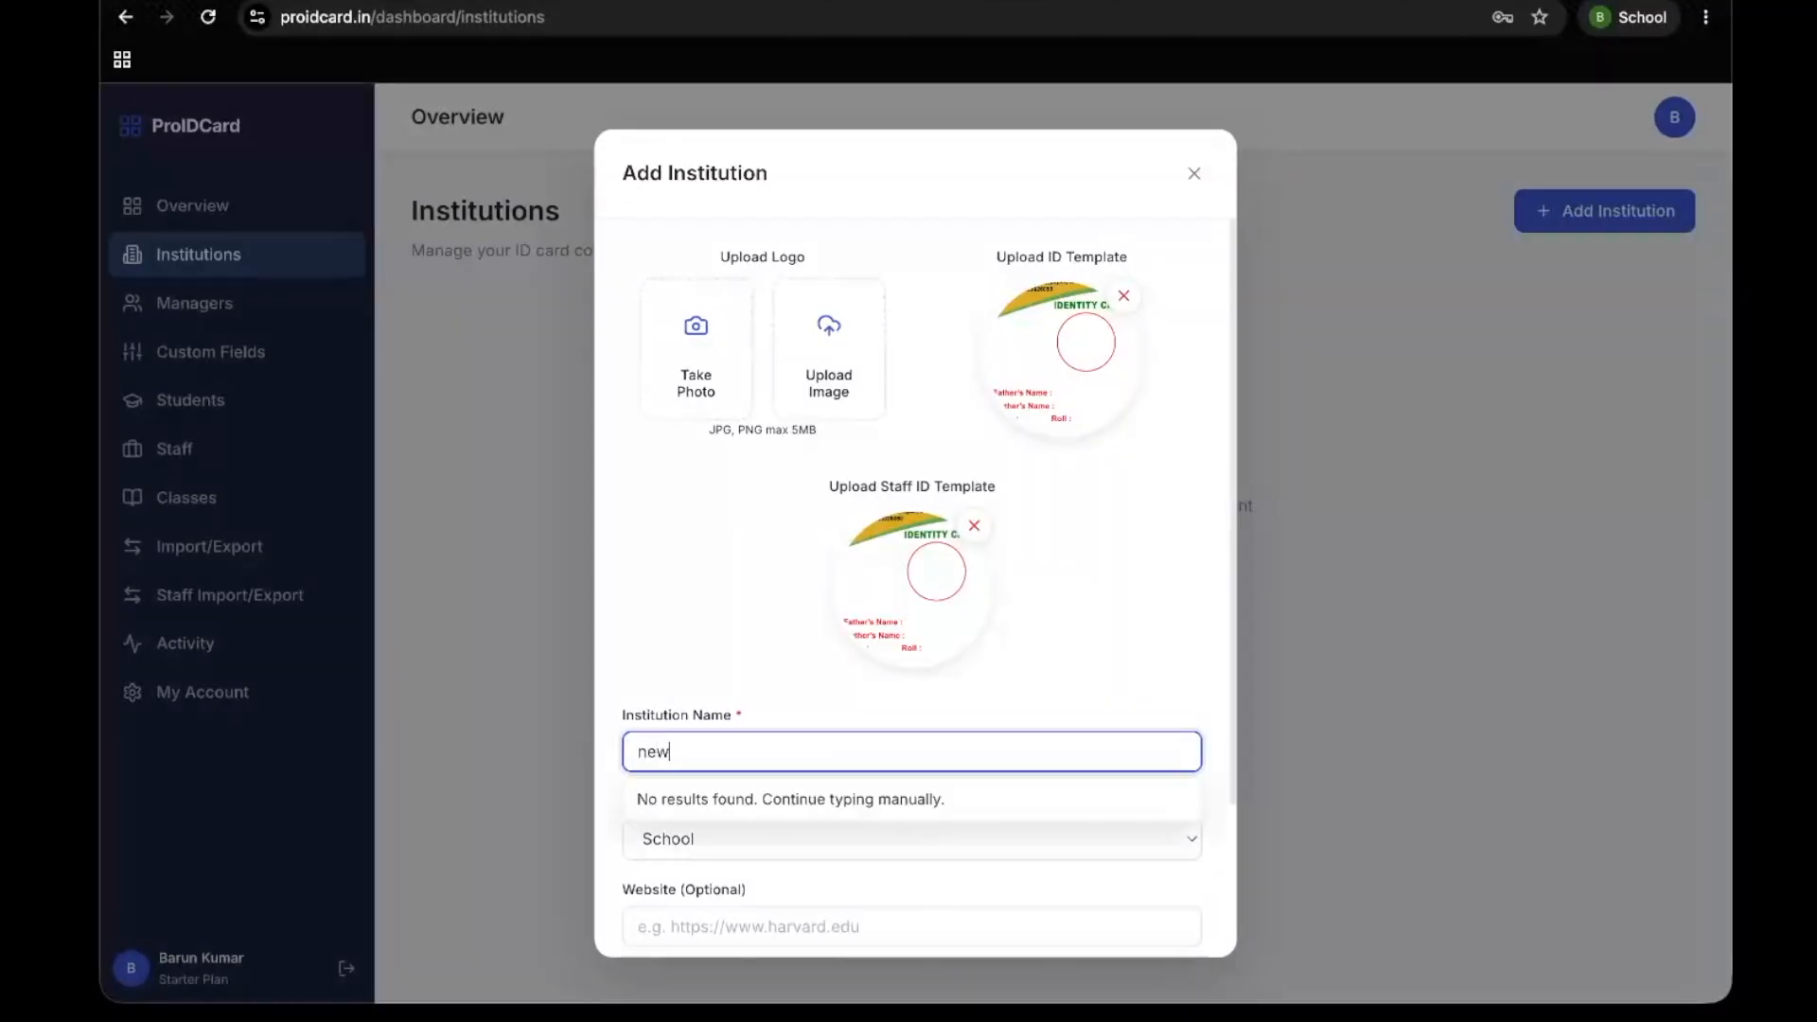
pyautogui.write(' sgm')
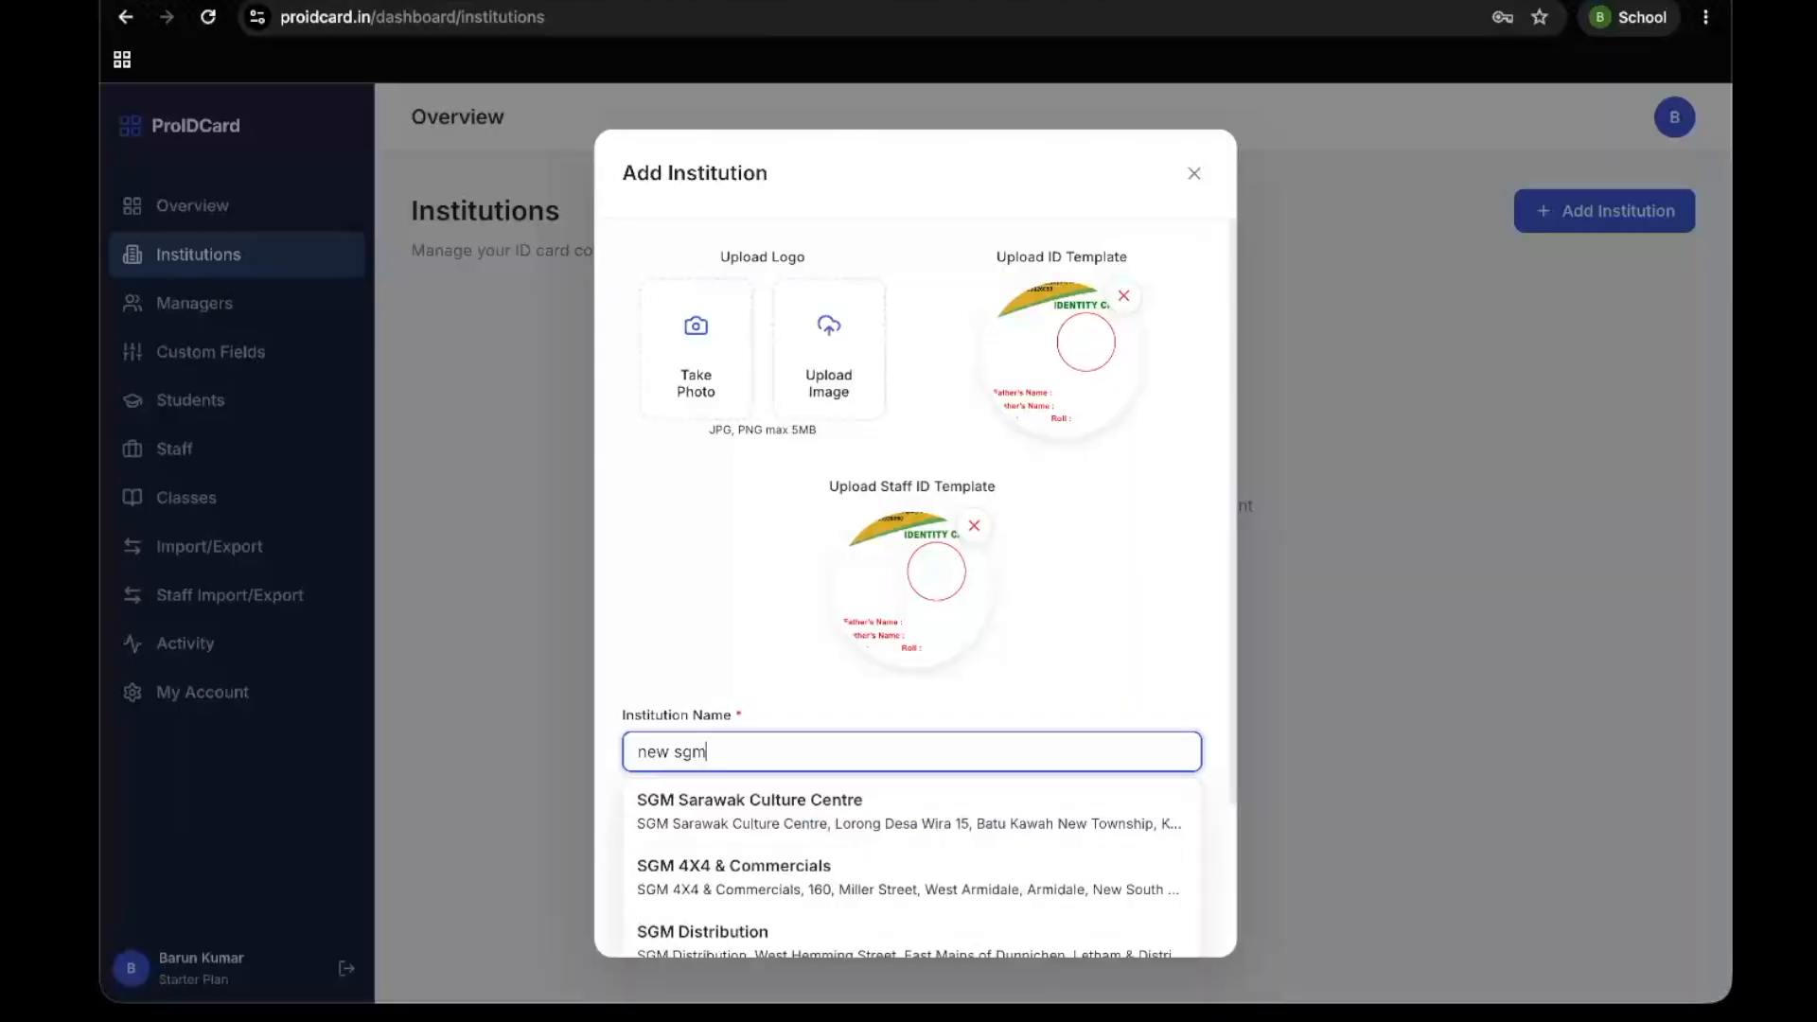
pyautogui.write(' public ')
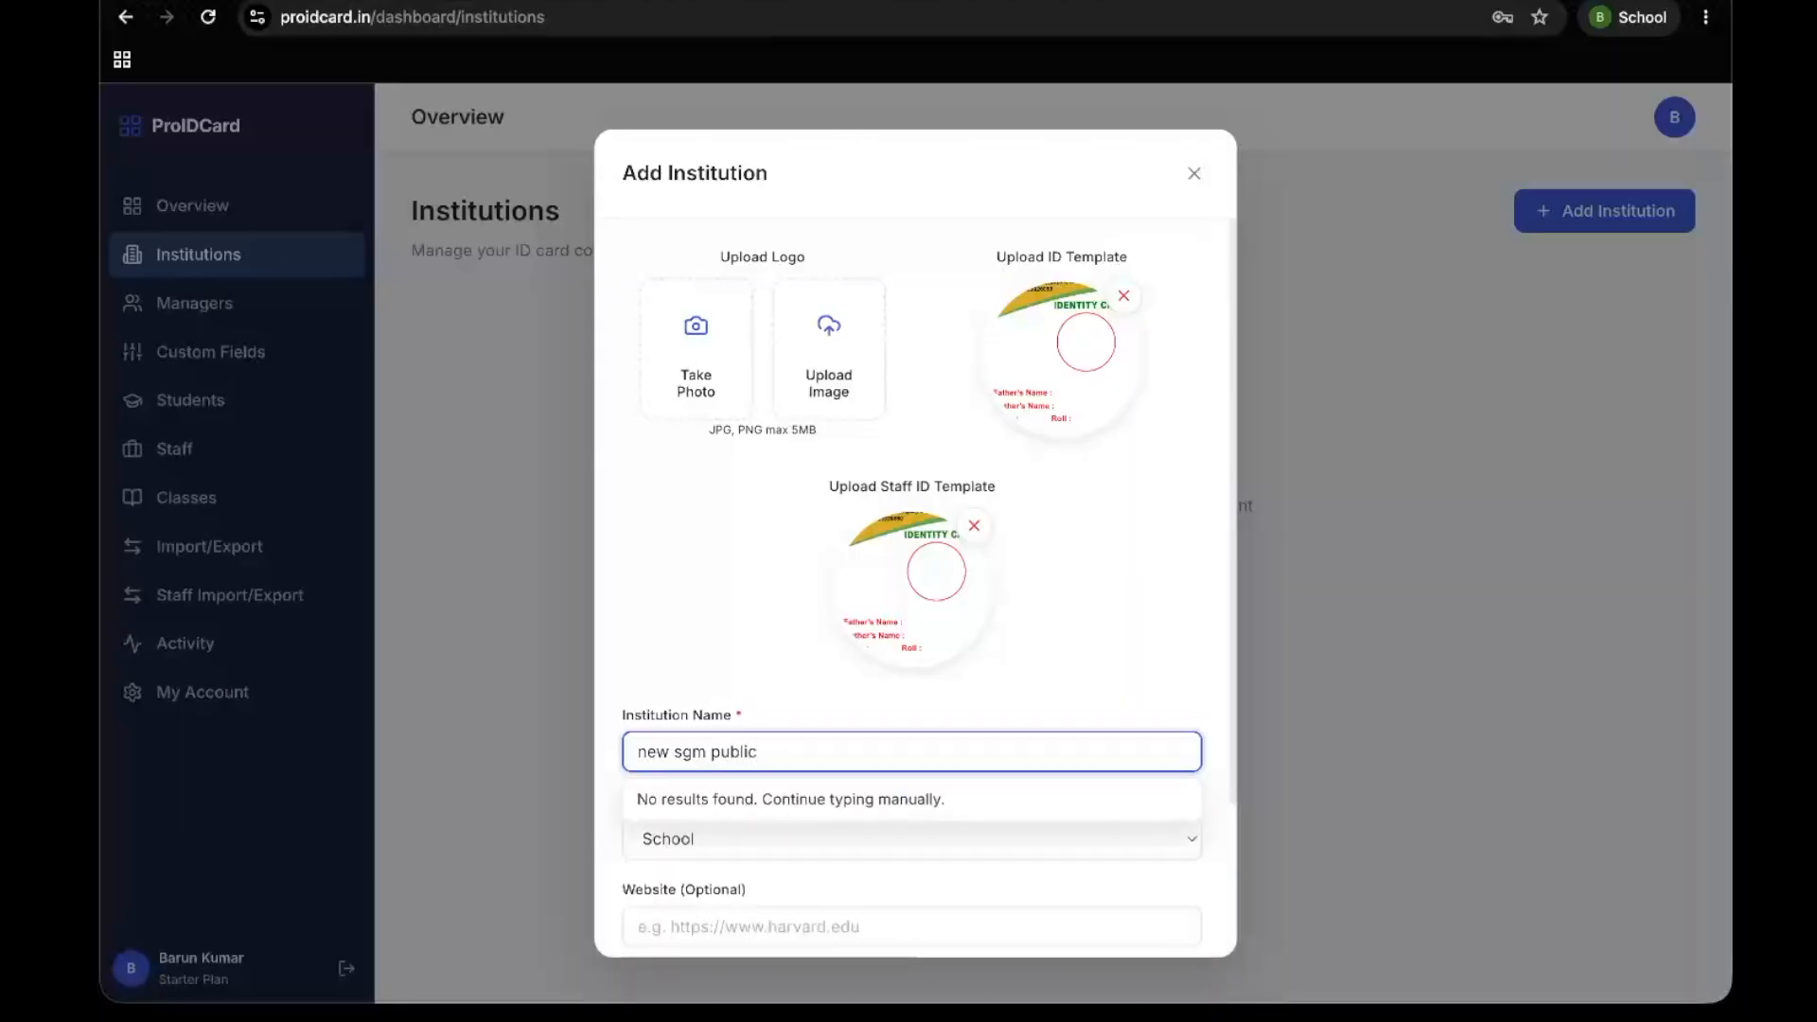
pyautogui.write('school')
# Correct the institution name to "new s.g.m public school" and create the institution
pyautogui.click(684, 751)
pyautogui.write('.')
pyautogui.press('Right')
pyautogui.write('.')
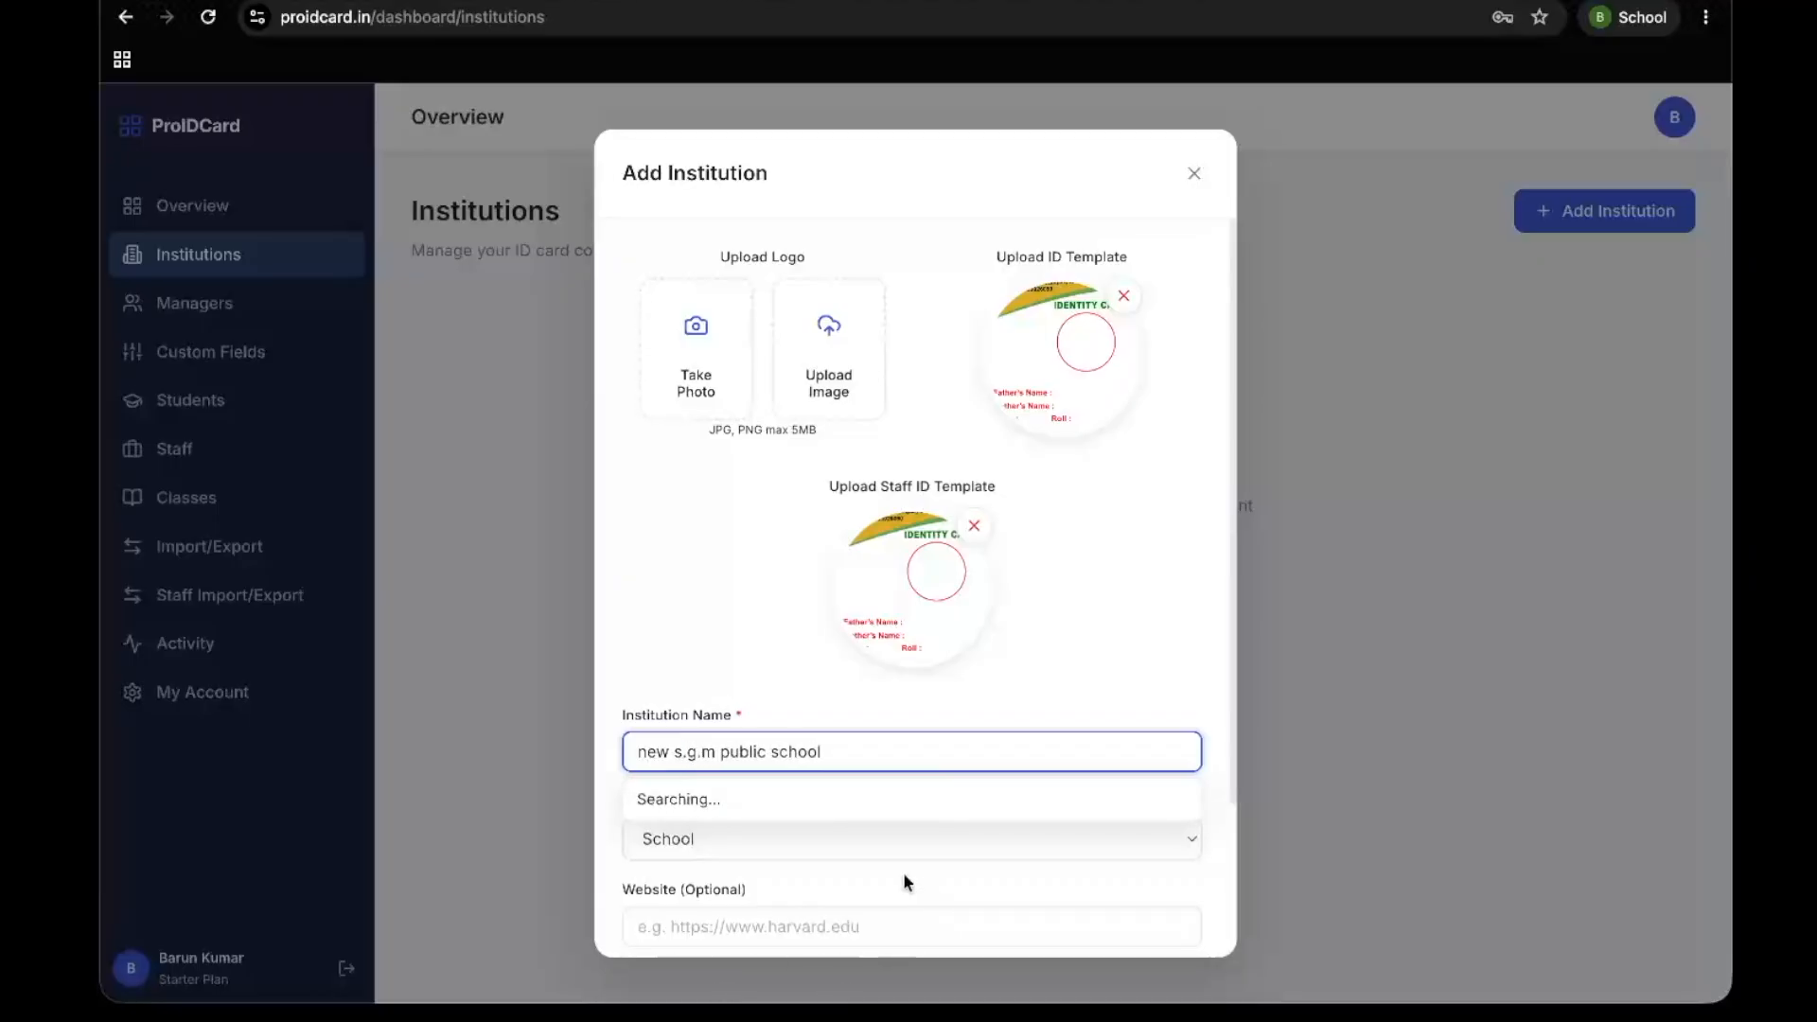
pyautogui.click(867, 757)
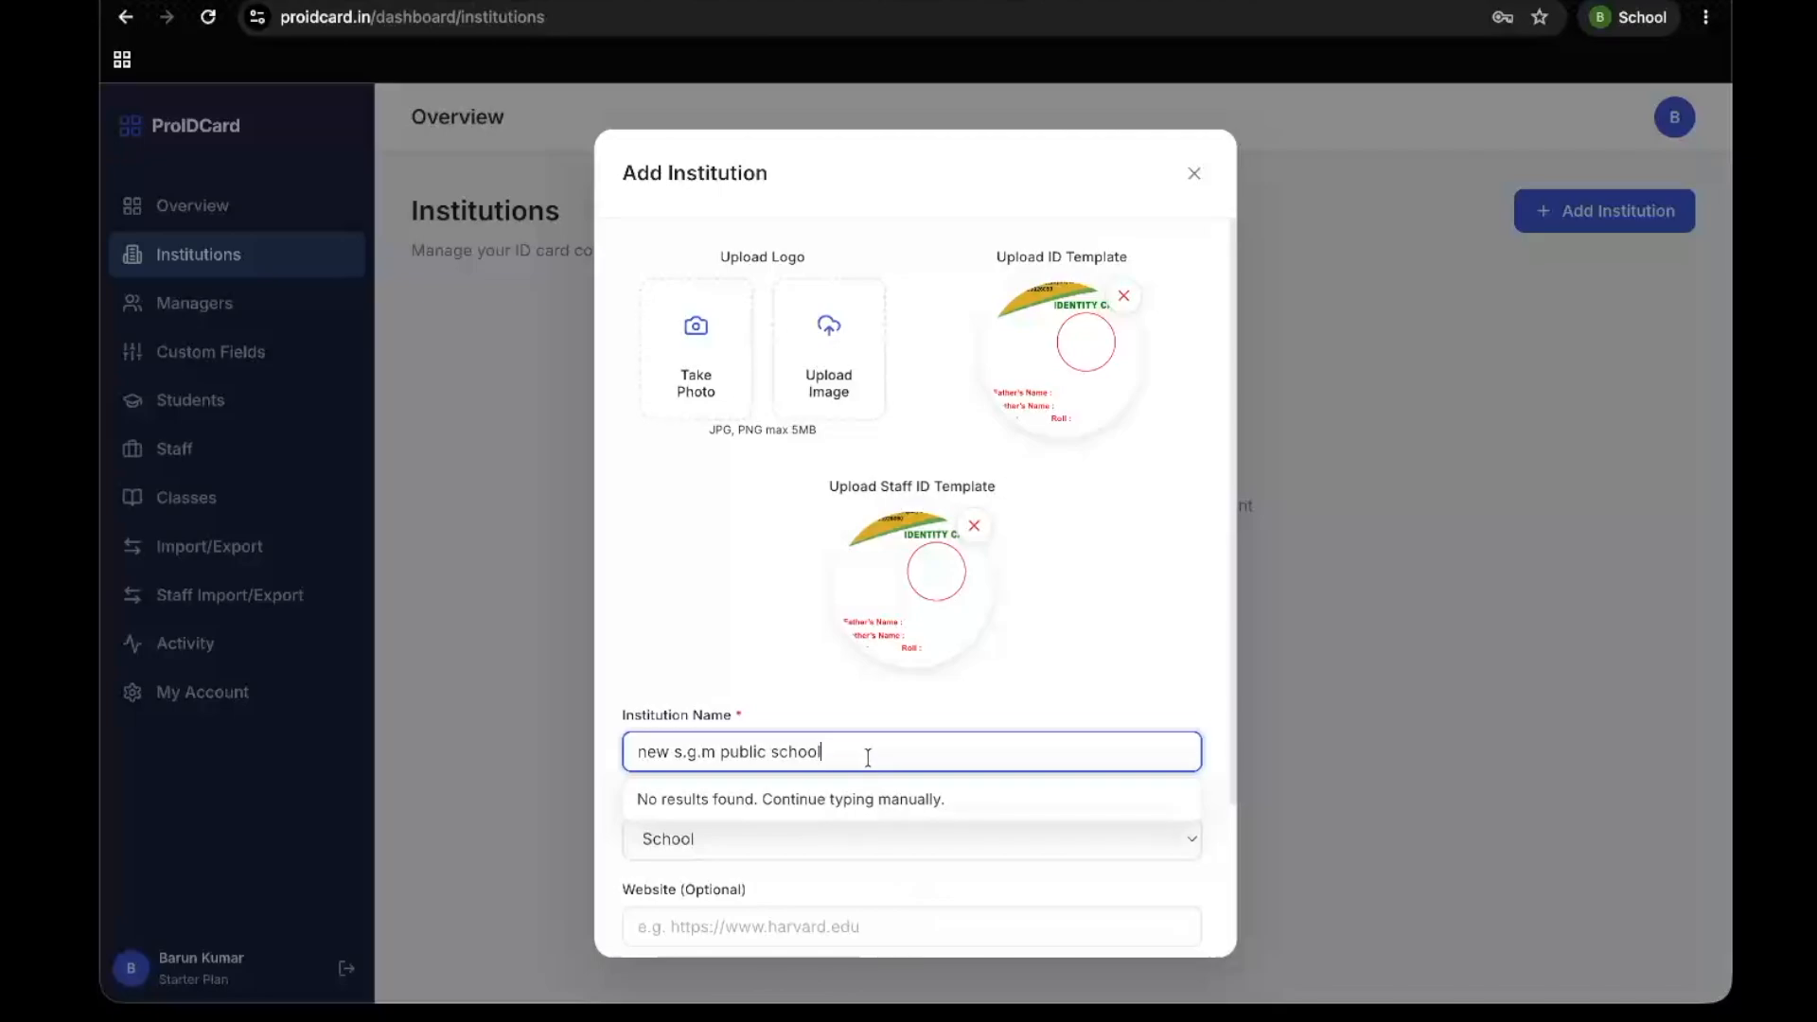
pyautogui.press('Return')
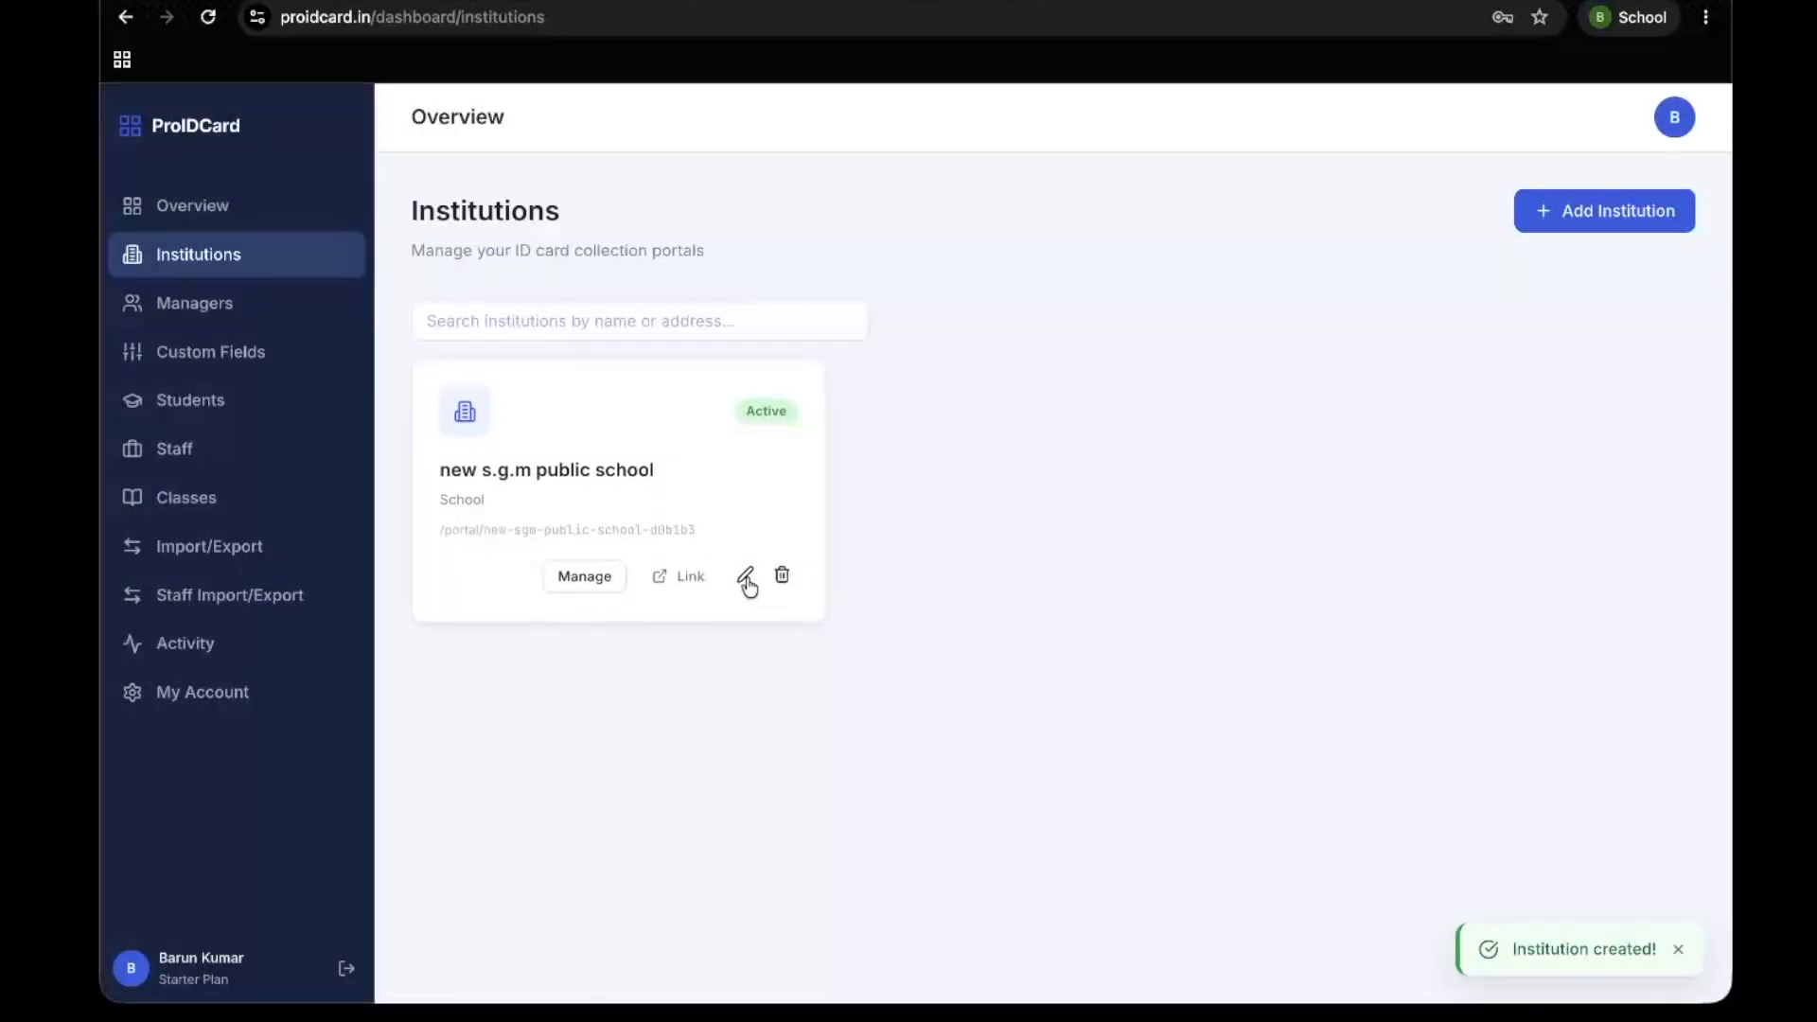
# Open the new institution for editing, review its optional website and address fields, and save it with both left blank
pyautogui.click(745, 577)
pyautogui.scroll(-2, 856, 705)
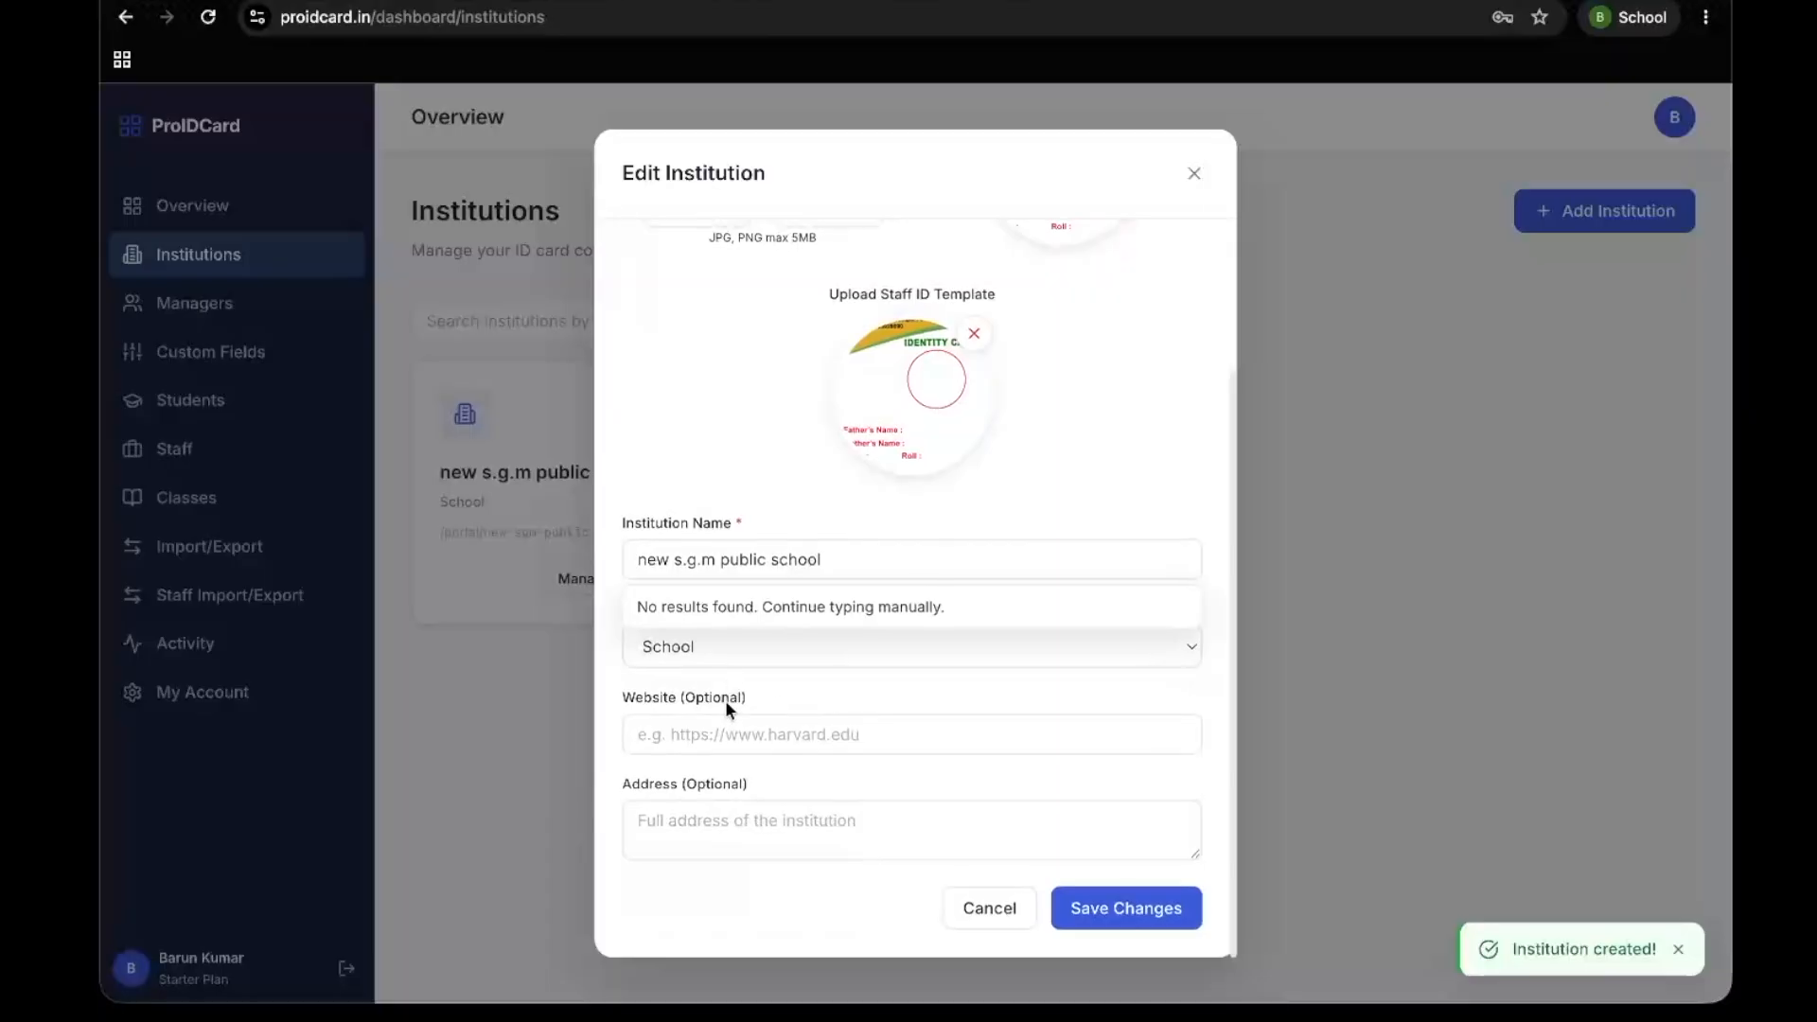
pyautogui.click(732, 825)
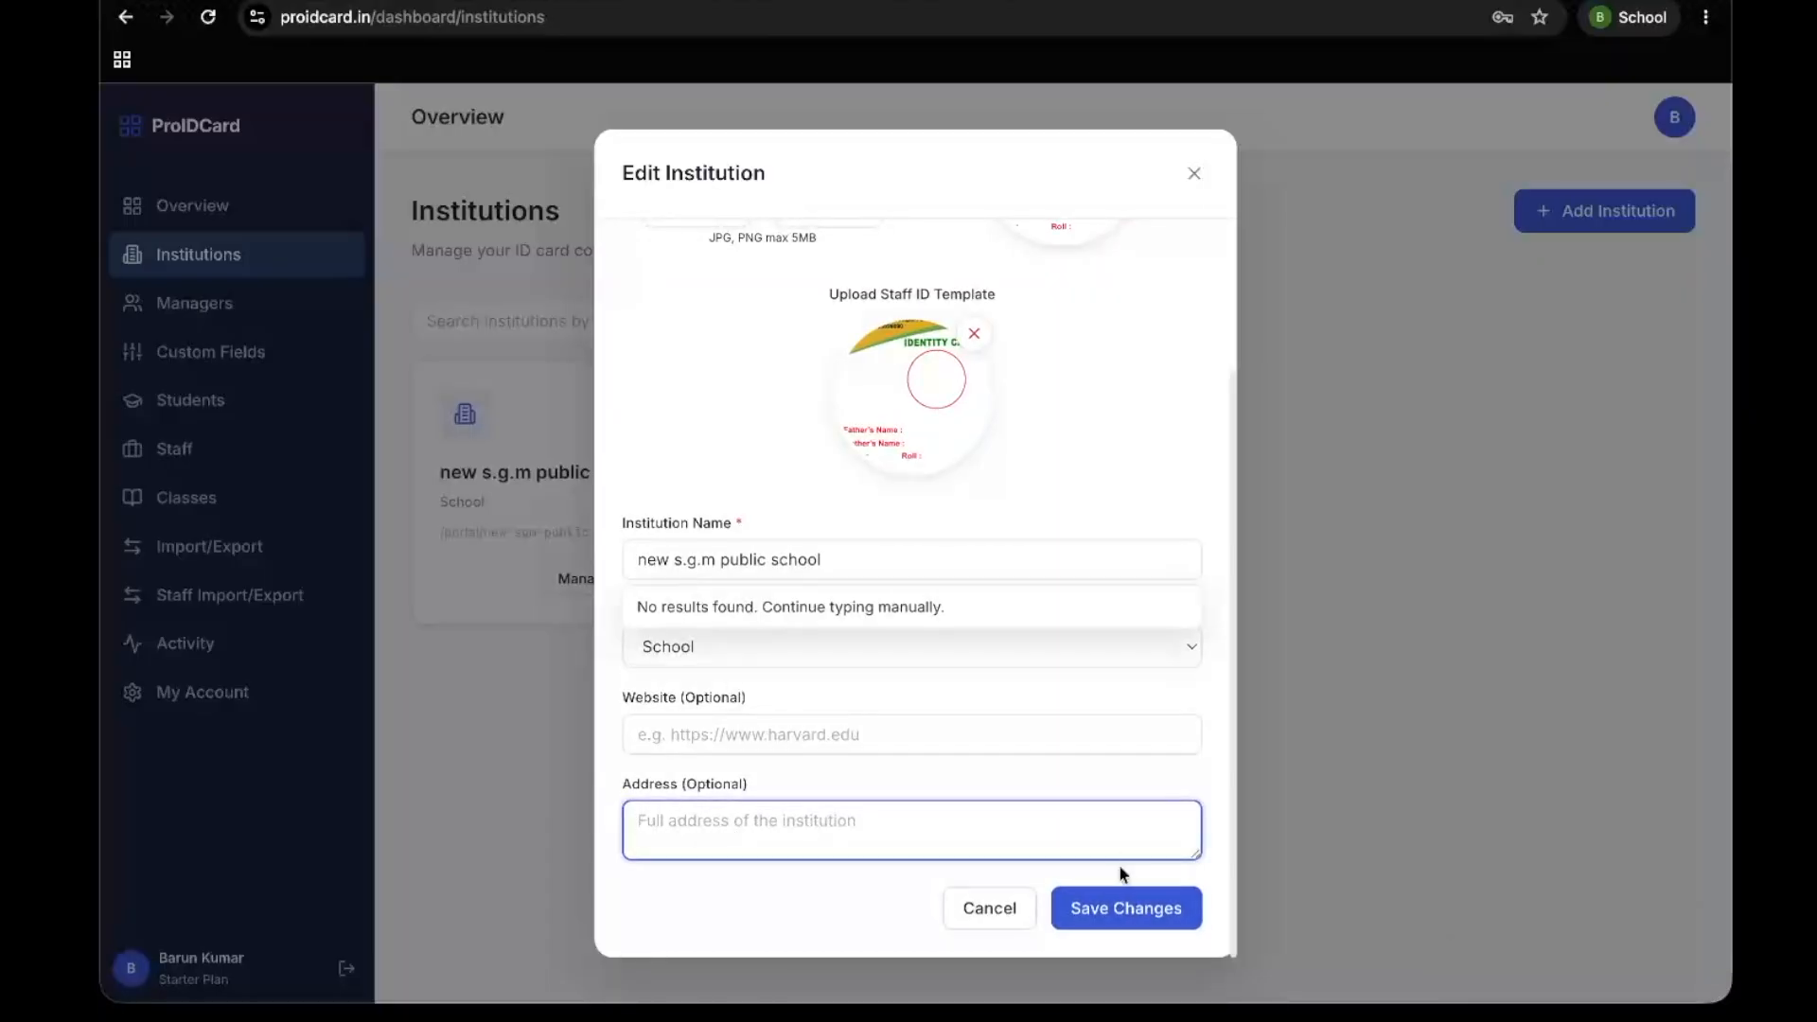
pyautogui.click(1099, 905)
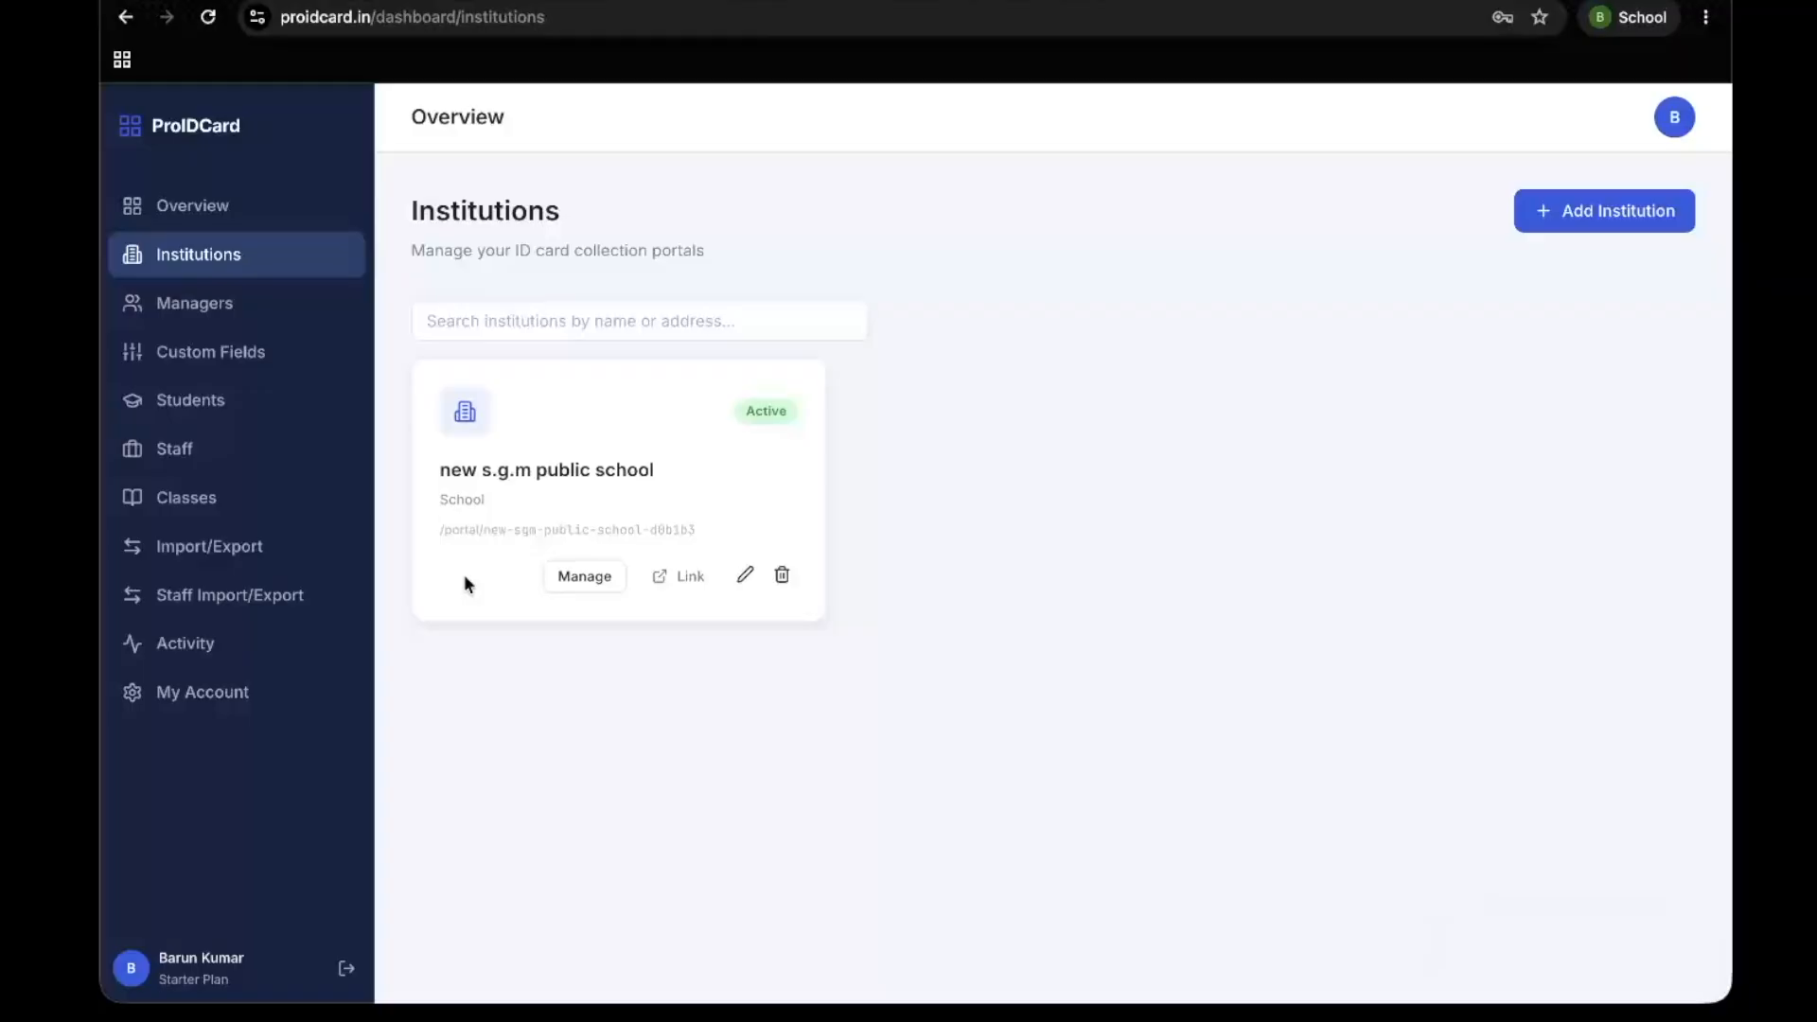
# Reload the Institutions page and check the active institution selector, keeping new s.g.m public school selected
pyautogui.click(201, 15)
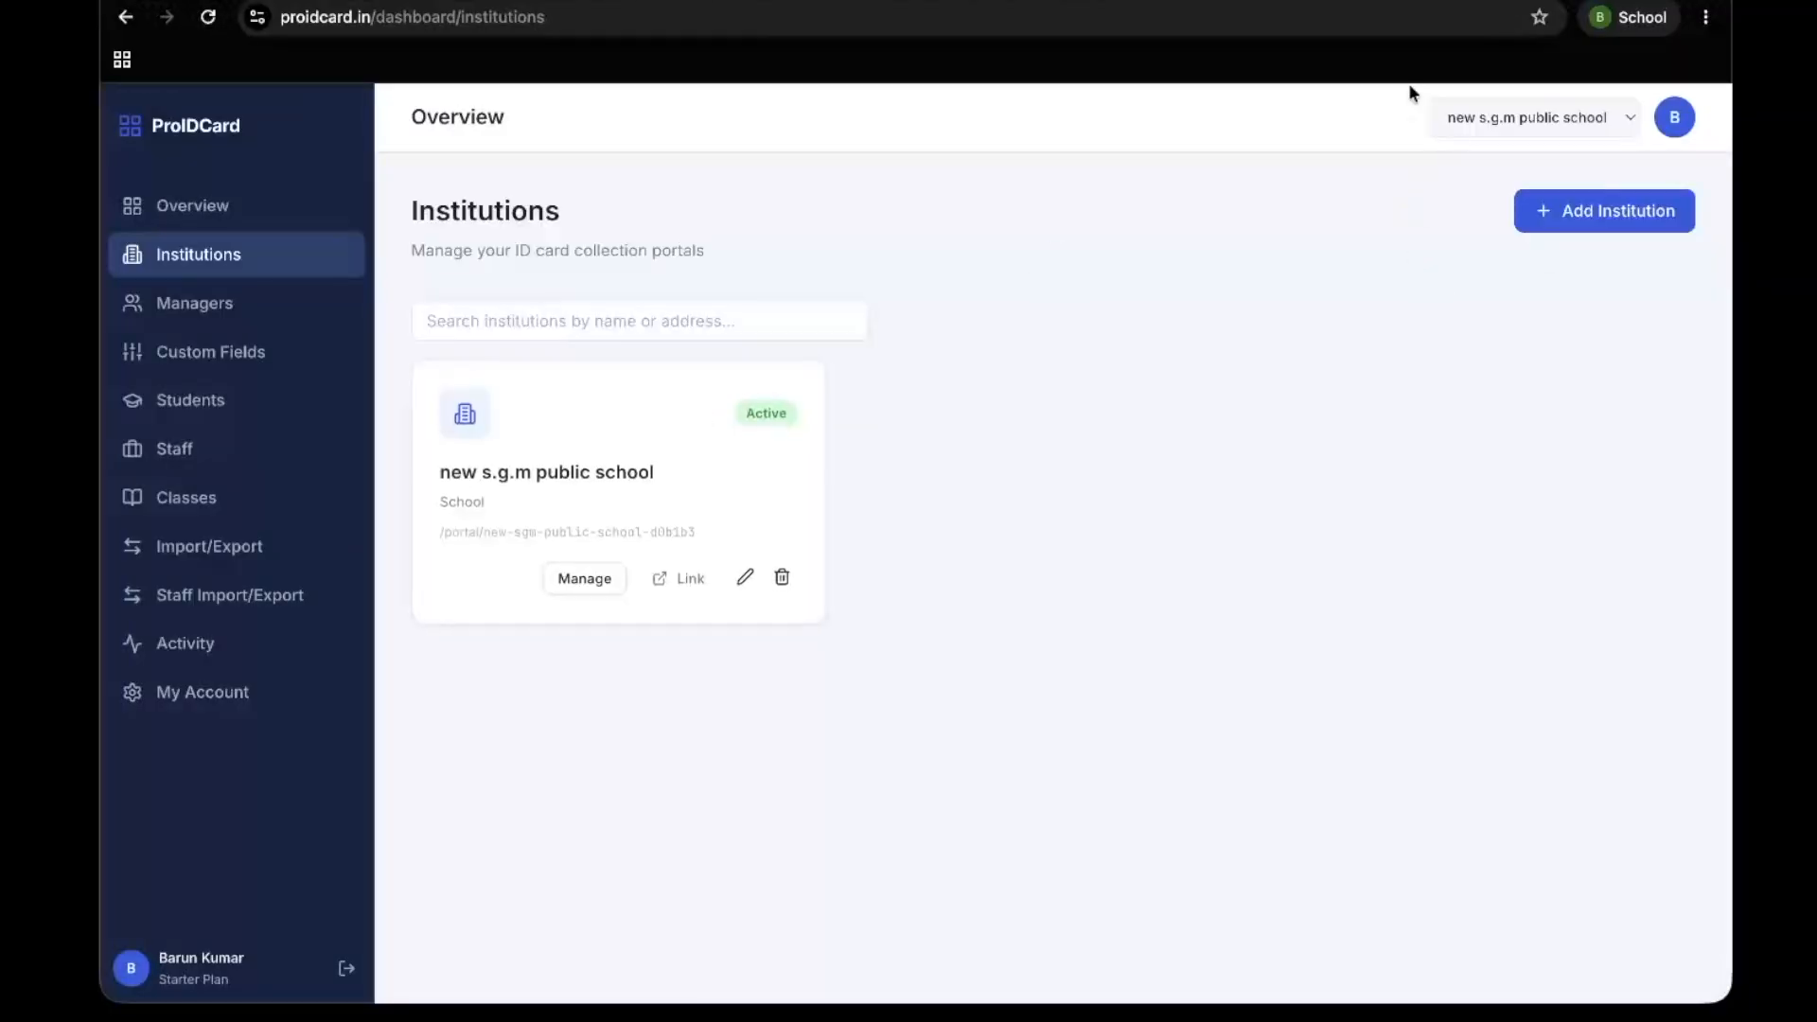
pyautogui.click(1618, 121)
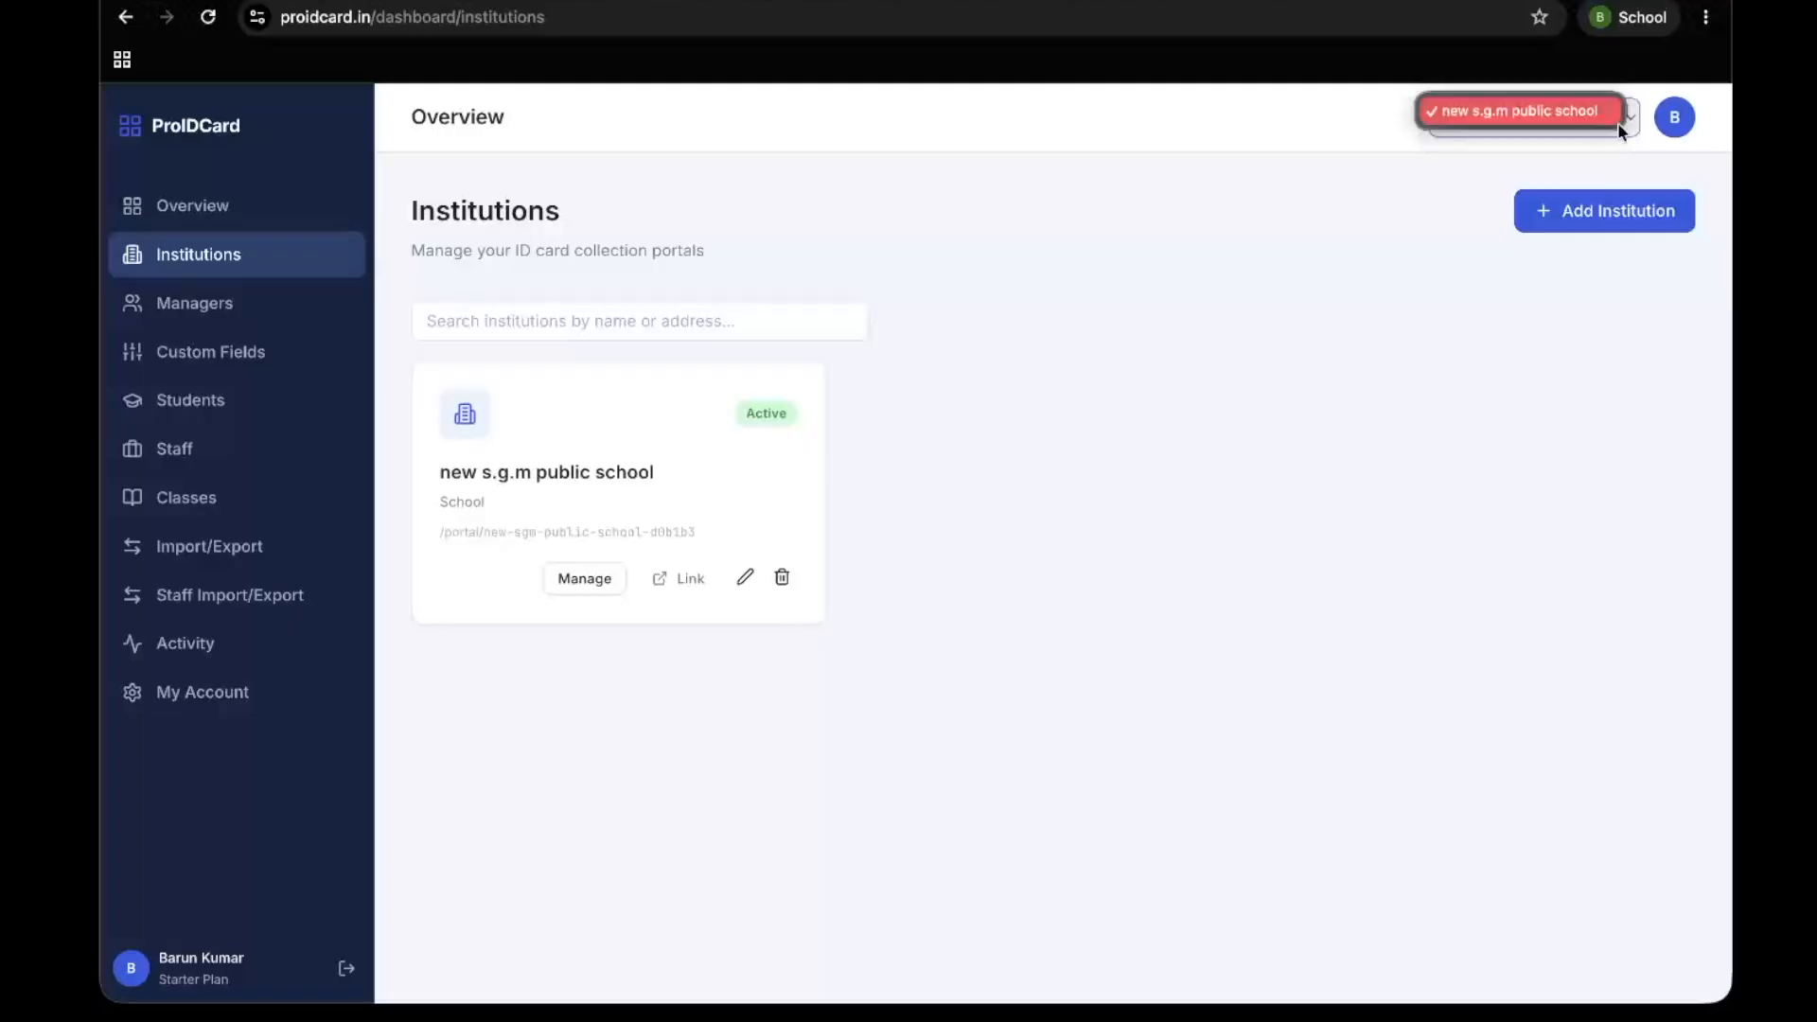
pyautogui.click(1618, 149)
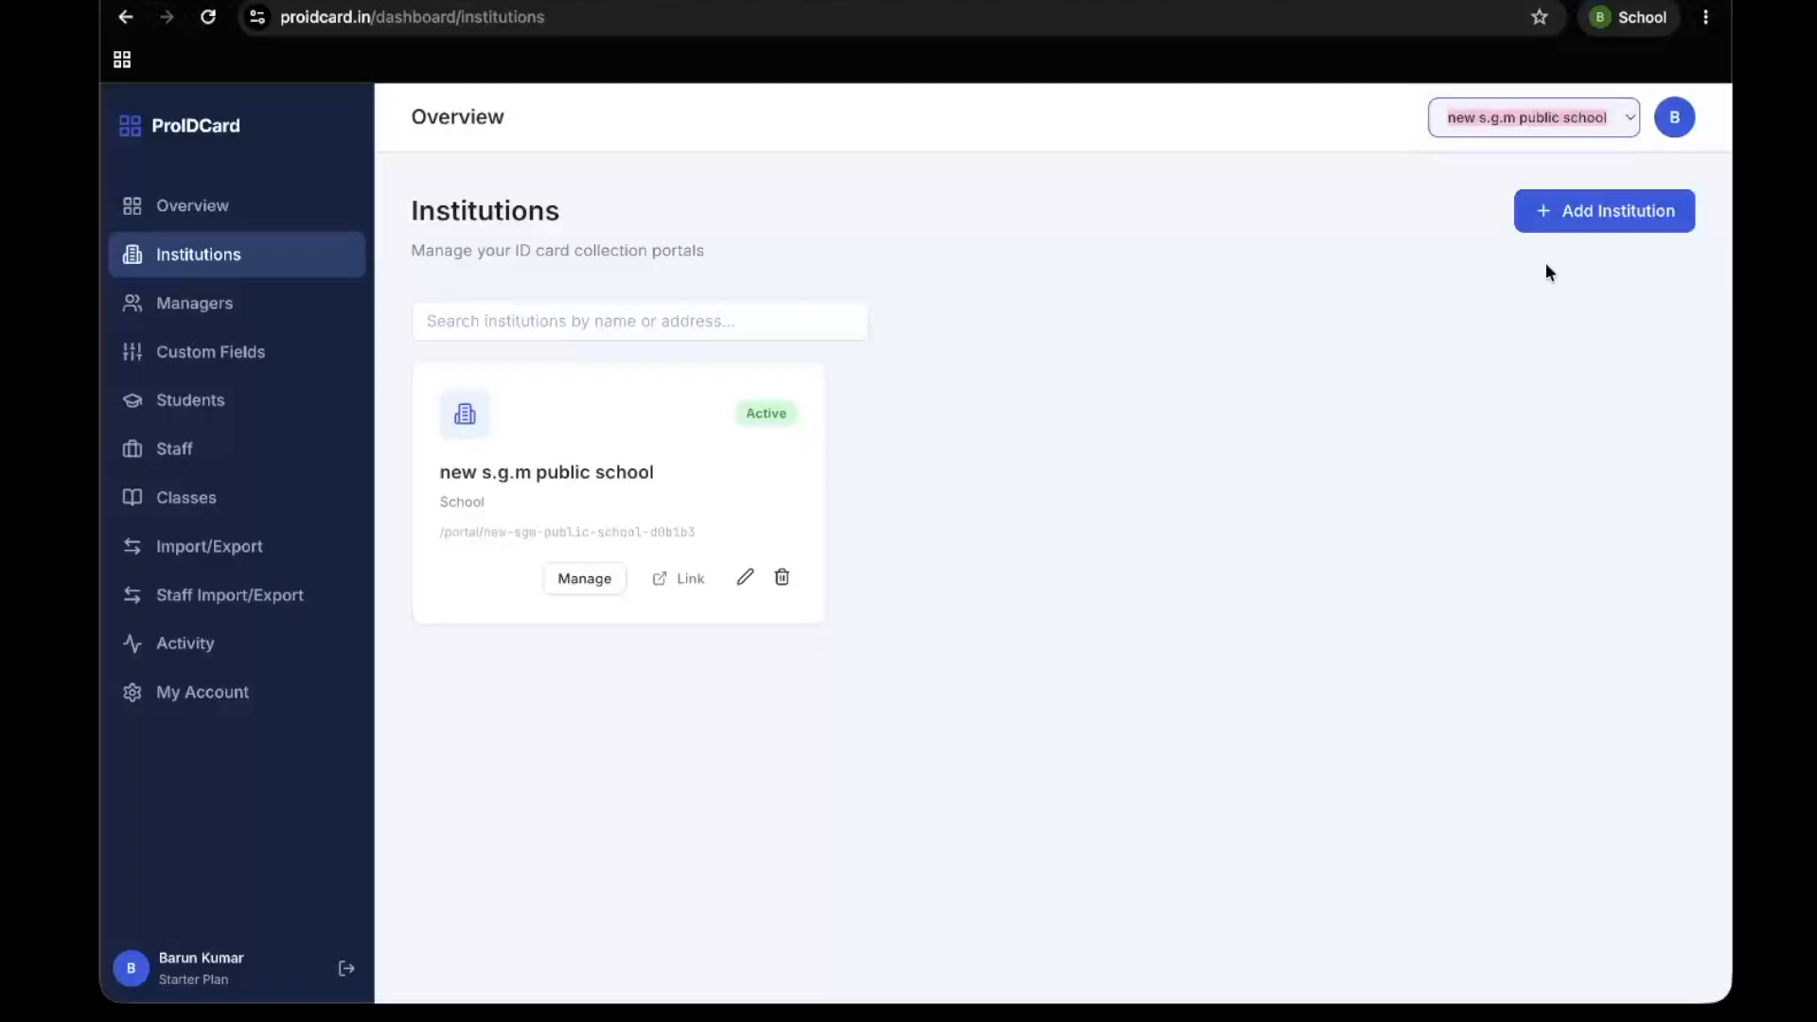
# Review the school's ID templates and details in its edit form, and close the form without saving
pyautogui.click(1563, 210)
pyautogui.click(1344, 238)
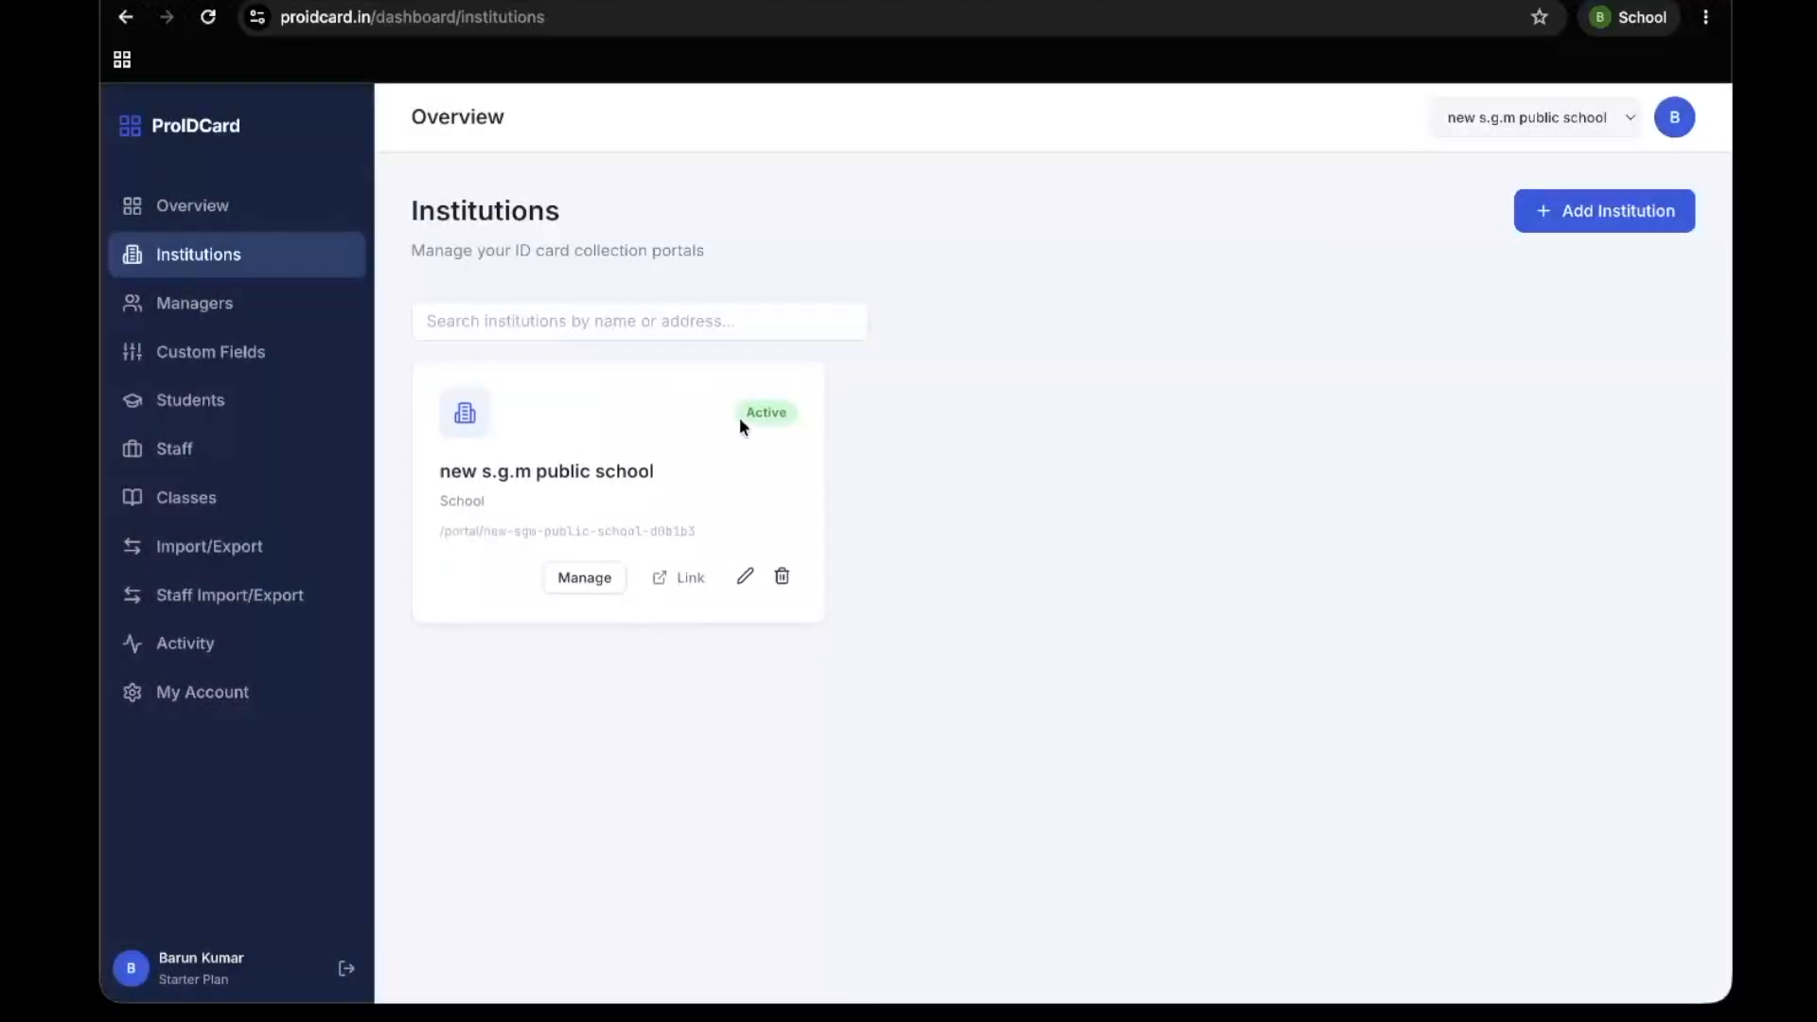
pyautogui.click(605, 596)
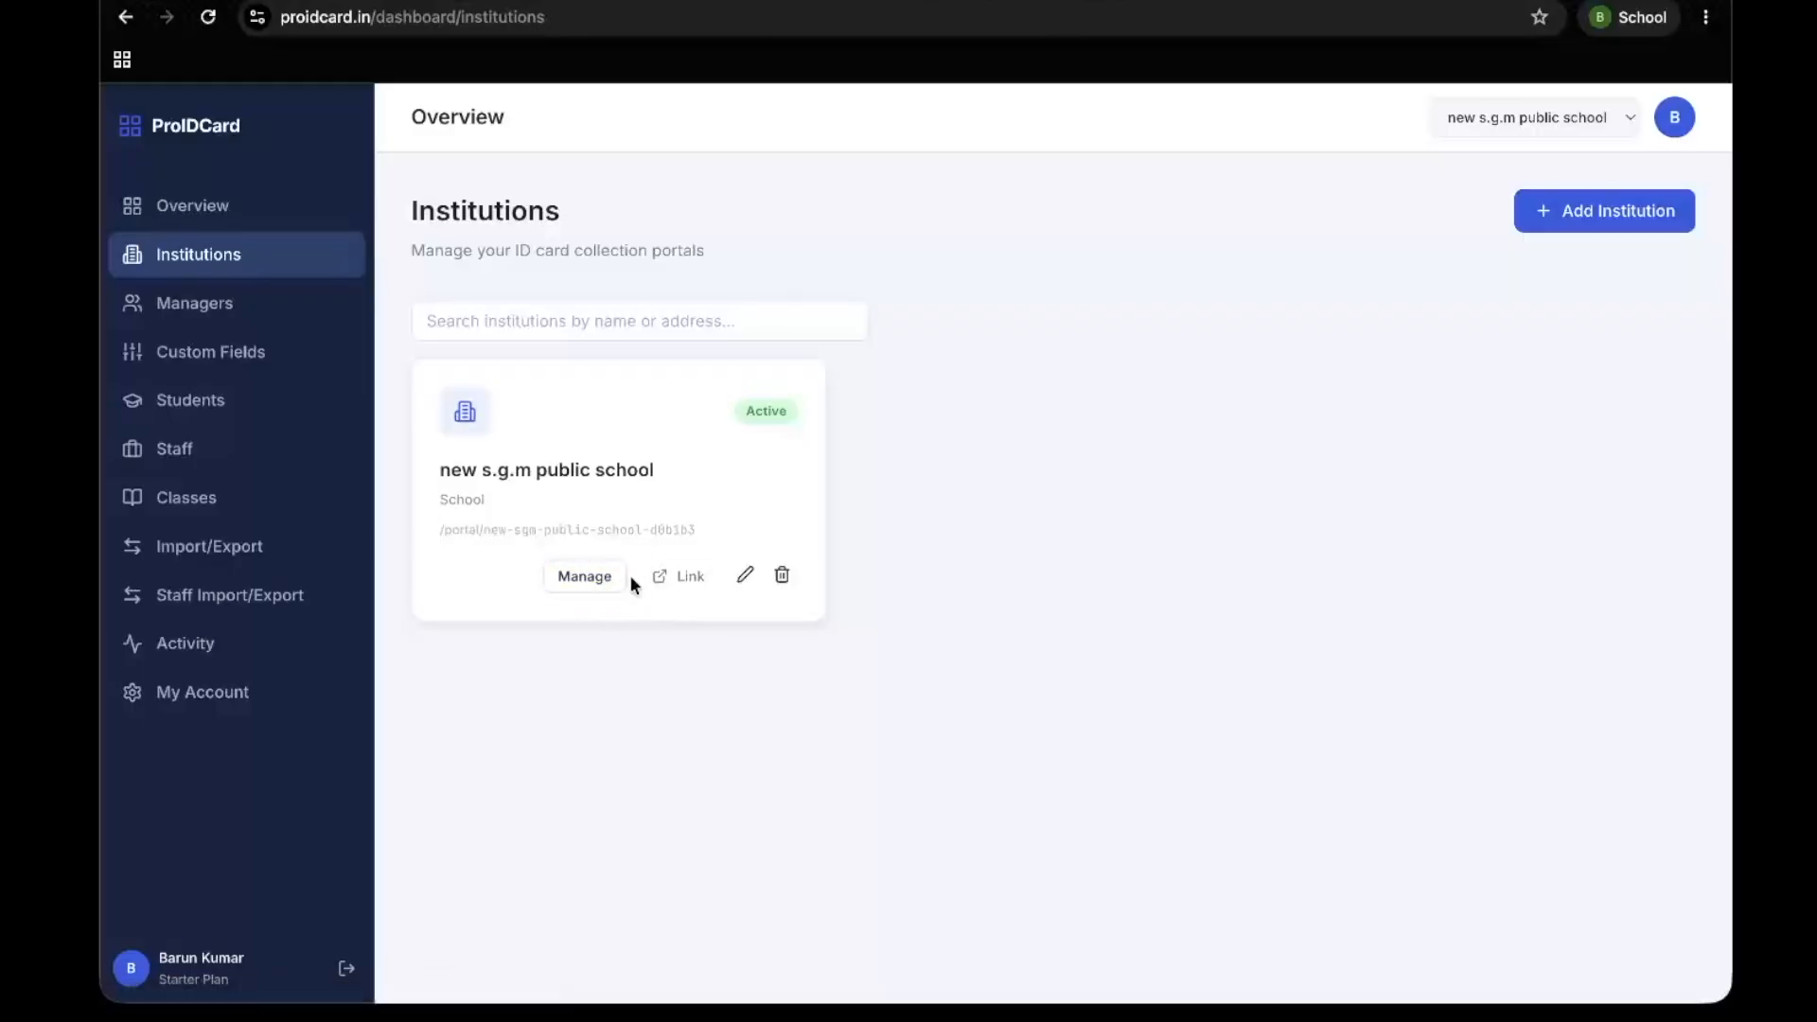
pyautogui.click(744, 578)
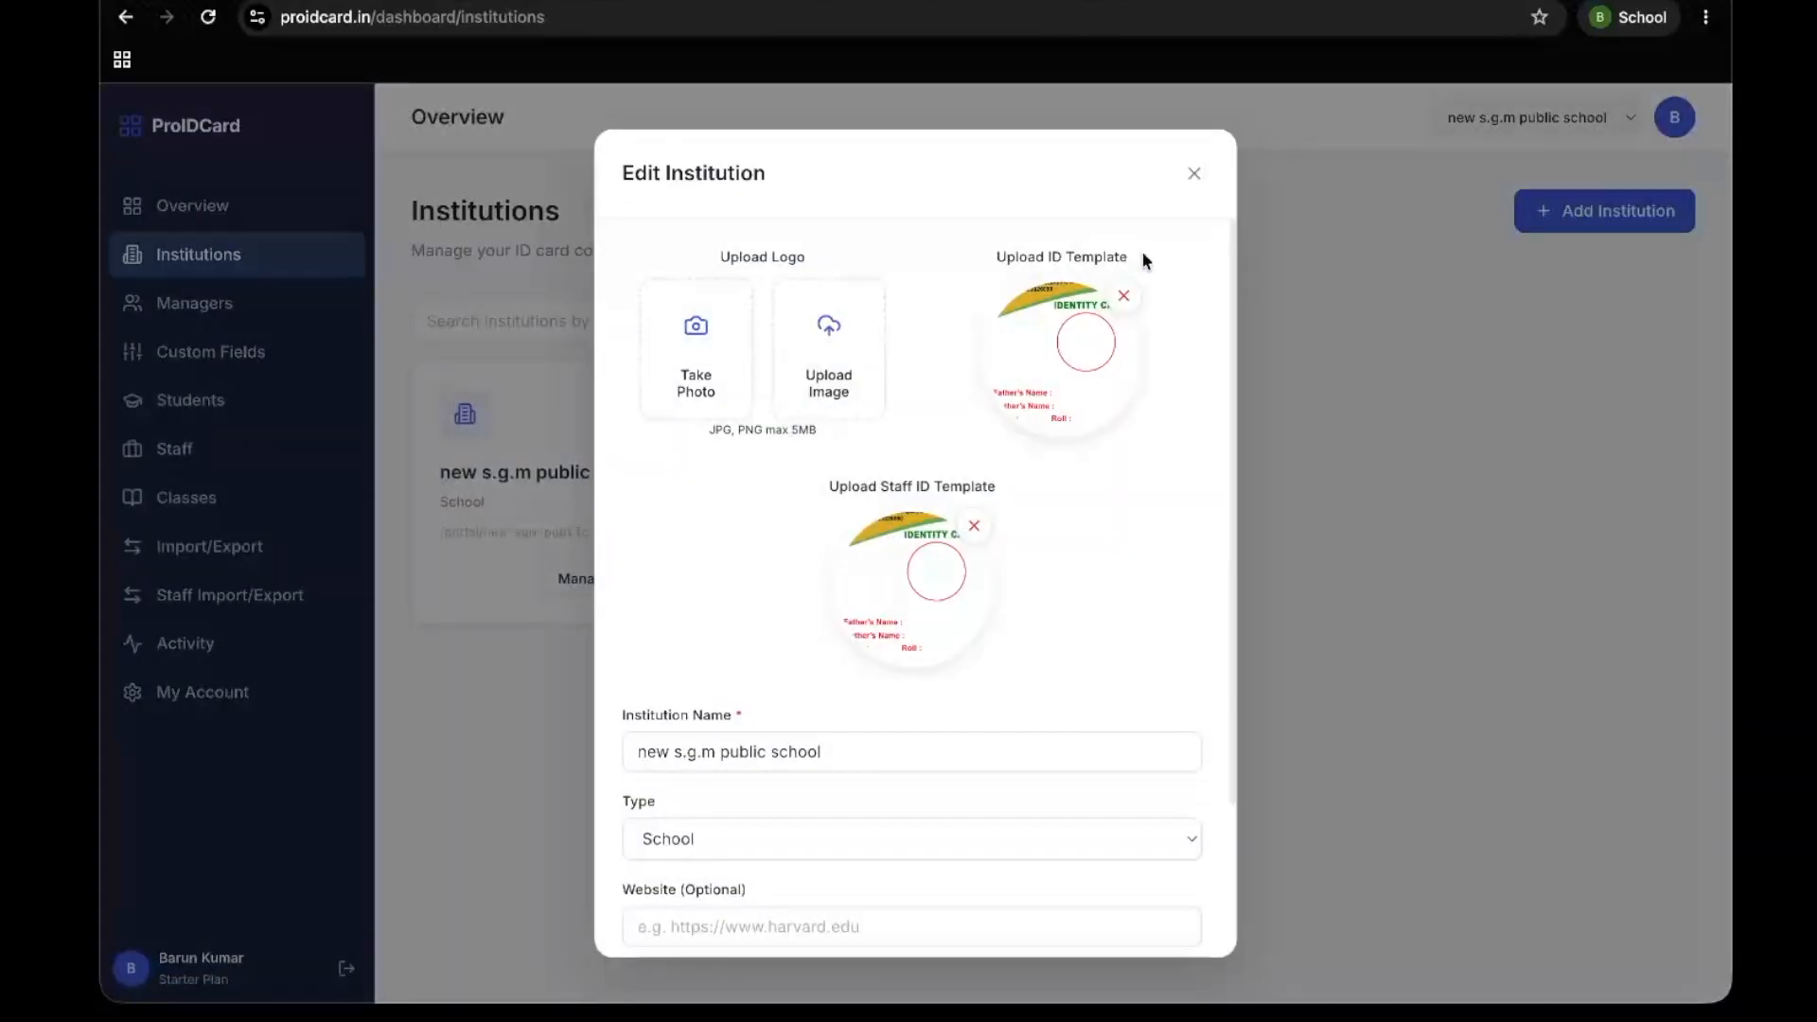
pyautogui.click(1194, 174)
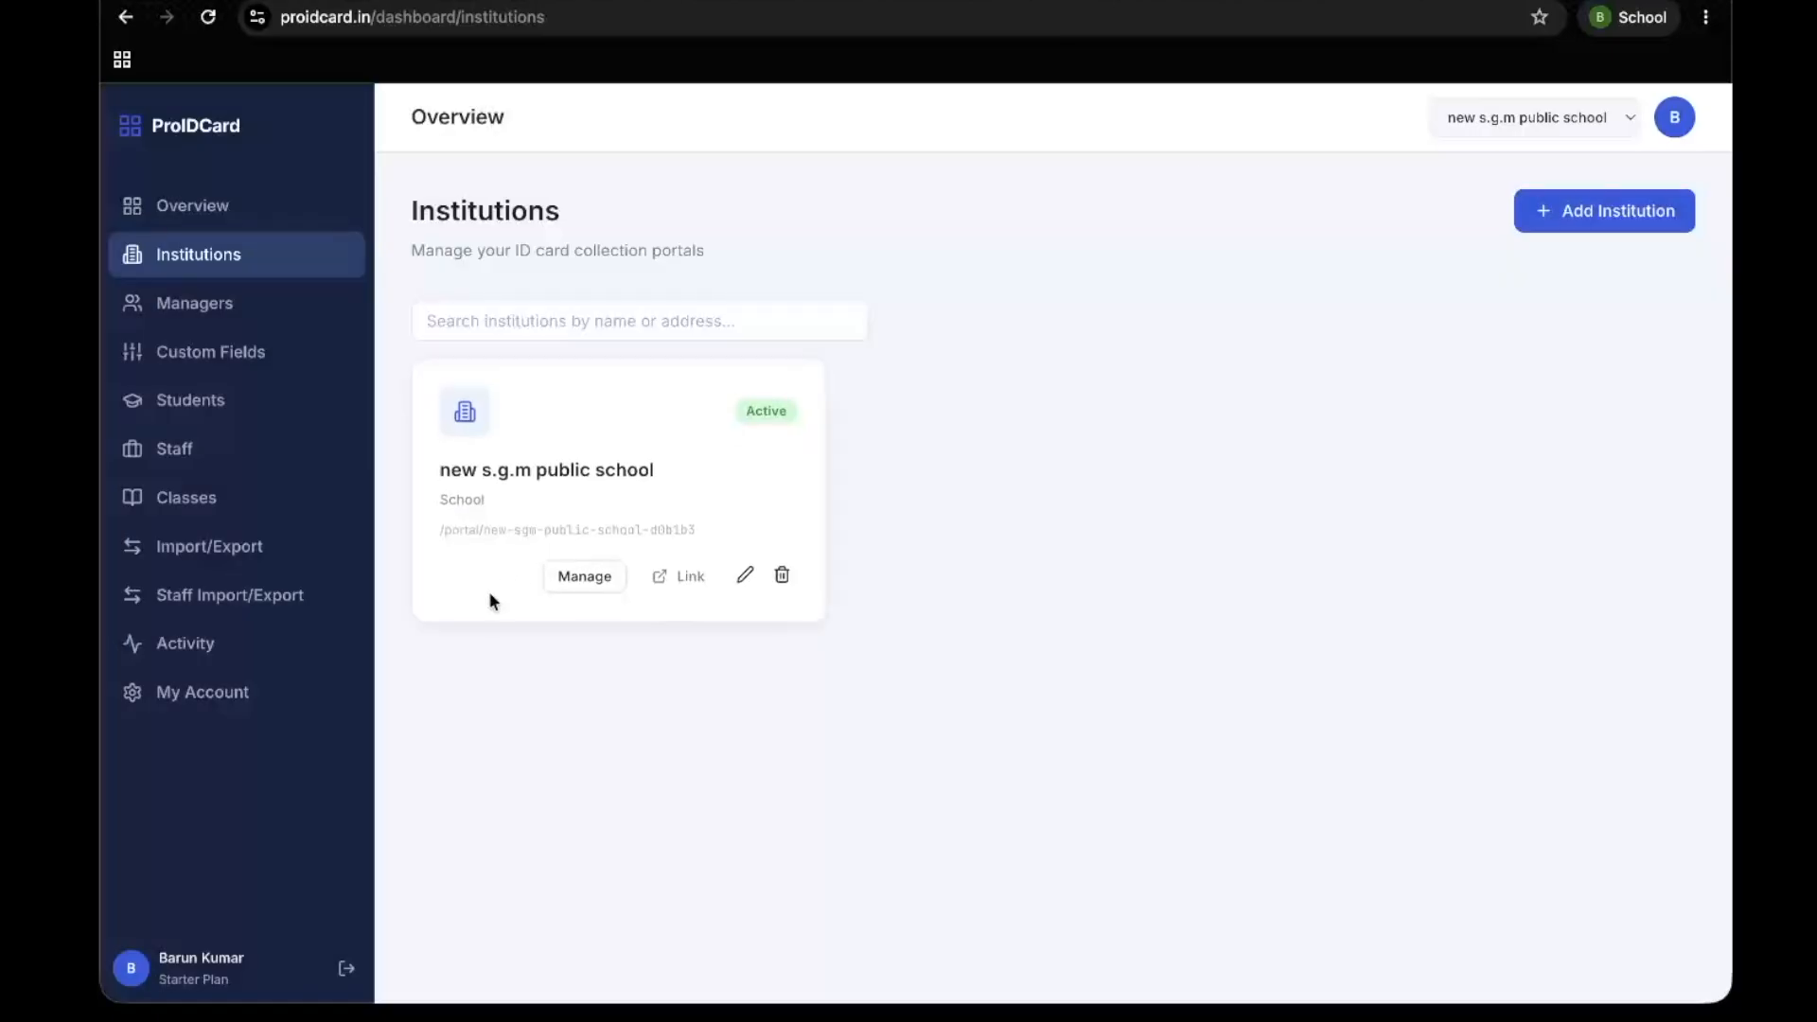
# Copy the portal link of new s.g.m public school and load it in a new browser tab
pyautogui.click(688, 579)
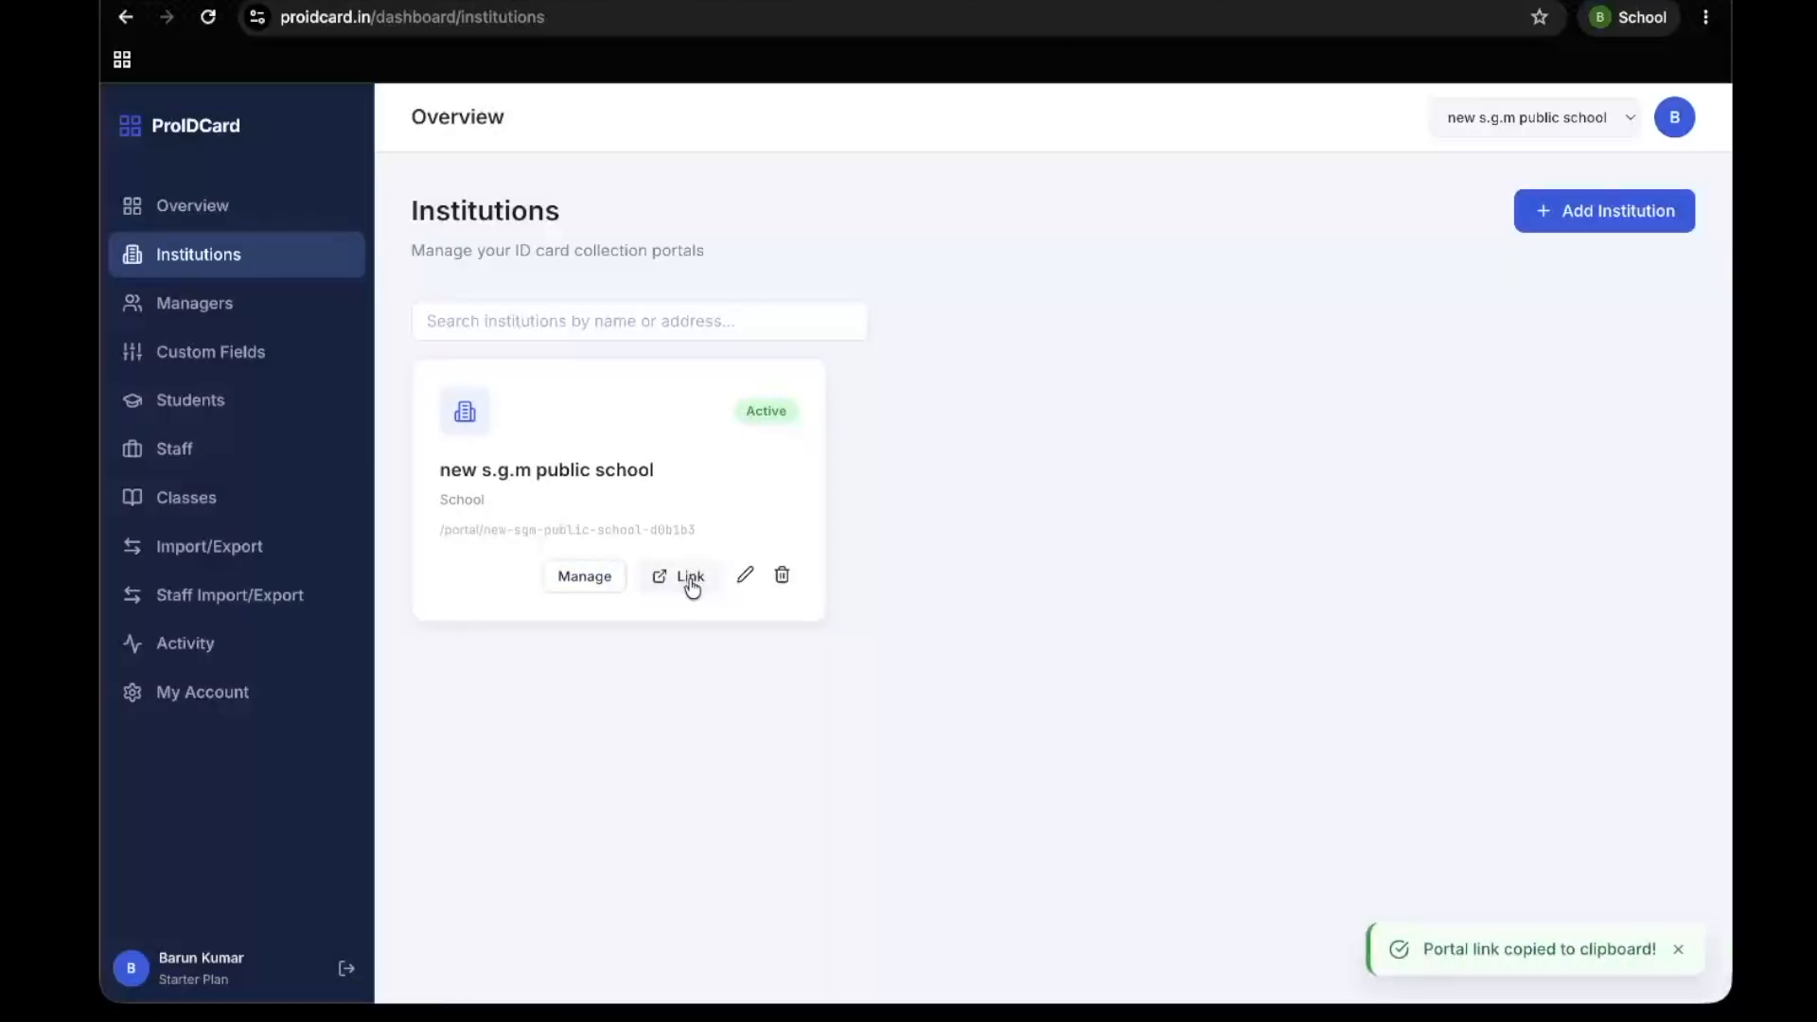
pyautogui.hotkey('ctrl', 't')
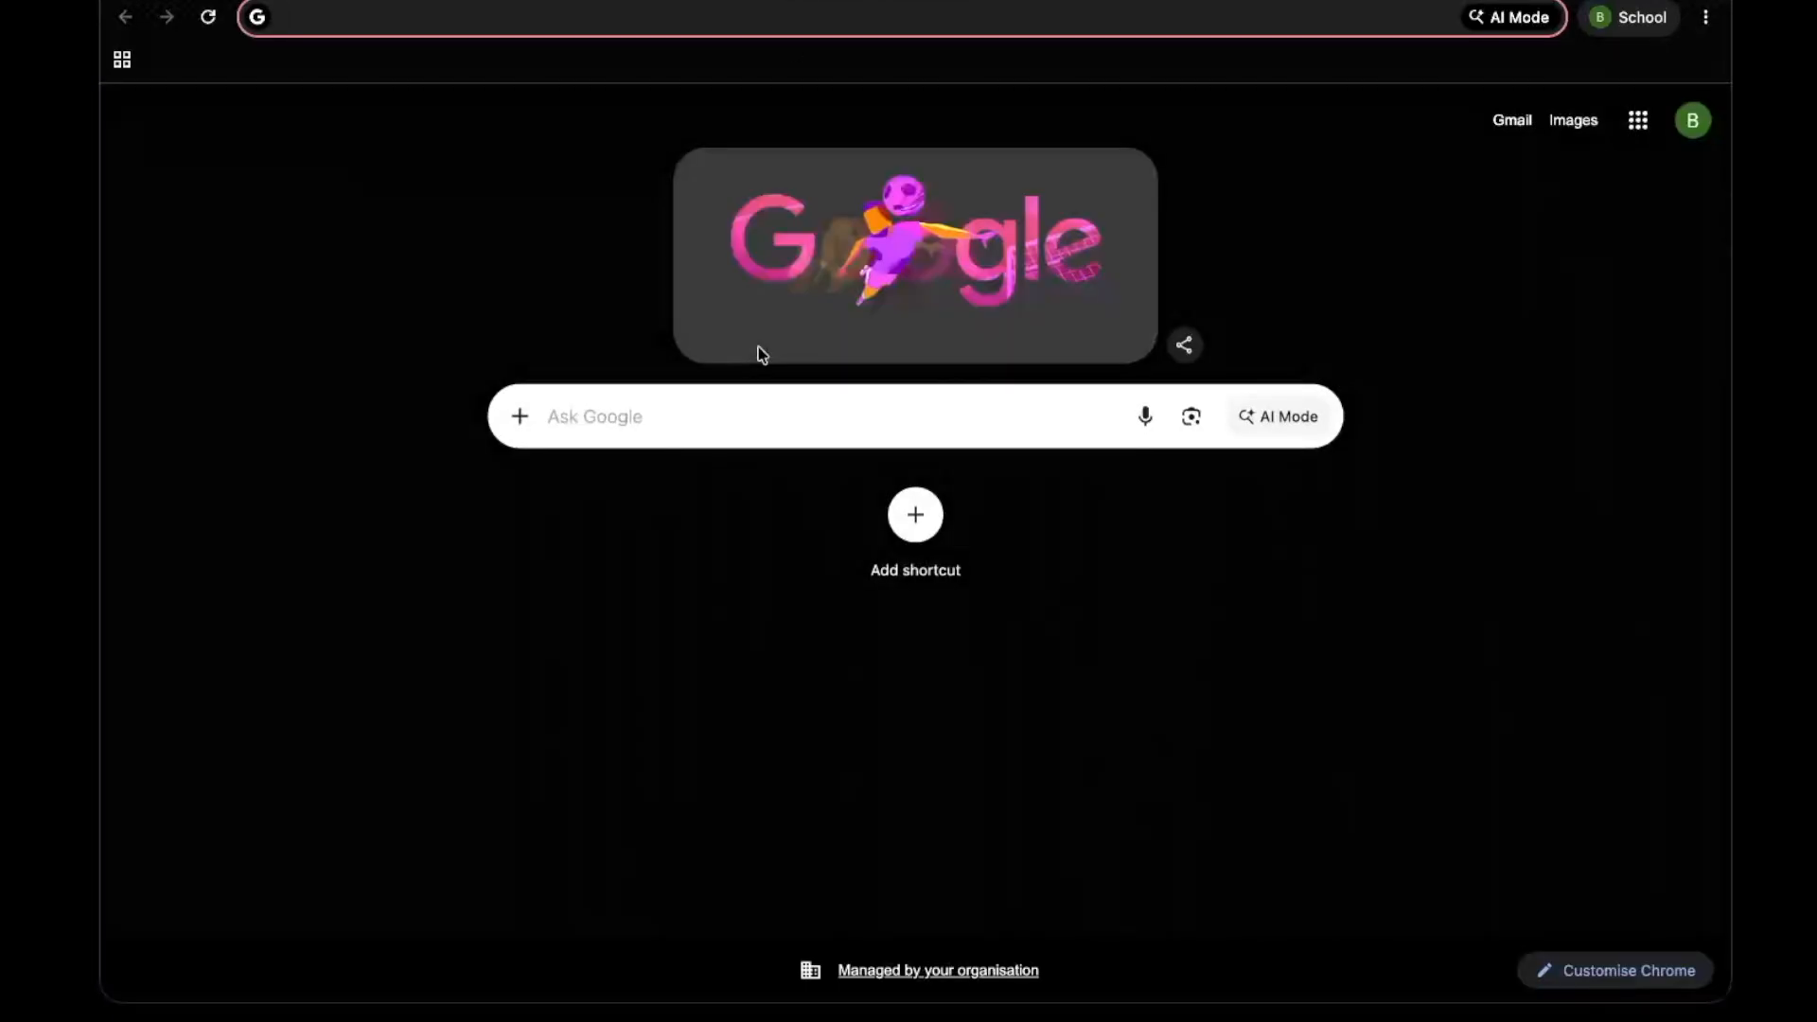
pyautogui.hotkey('ctrl', 'v')
pyautogui.press('Return')
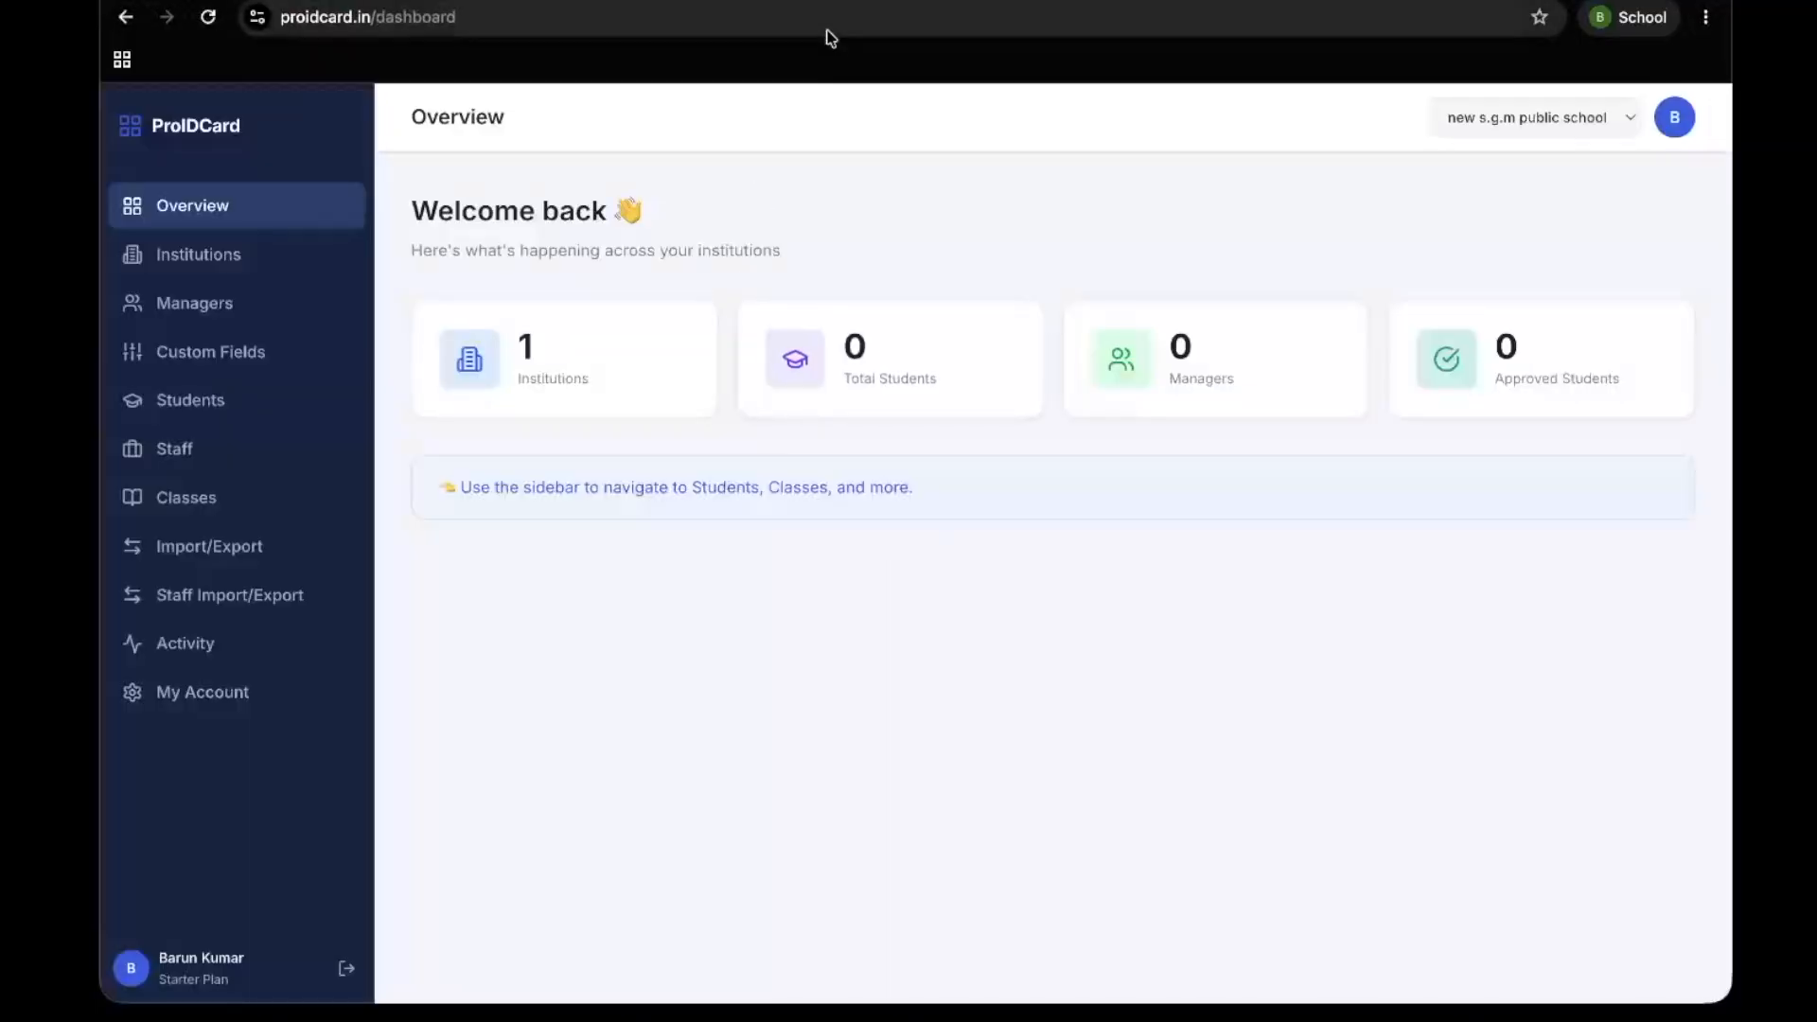
# Load the copied portal link in a new incognito window and look over the school's Staff & Teacher Data Portal login page
pyautogui.click(1705, 17)
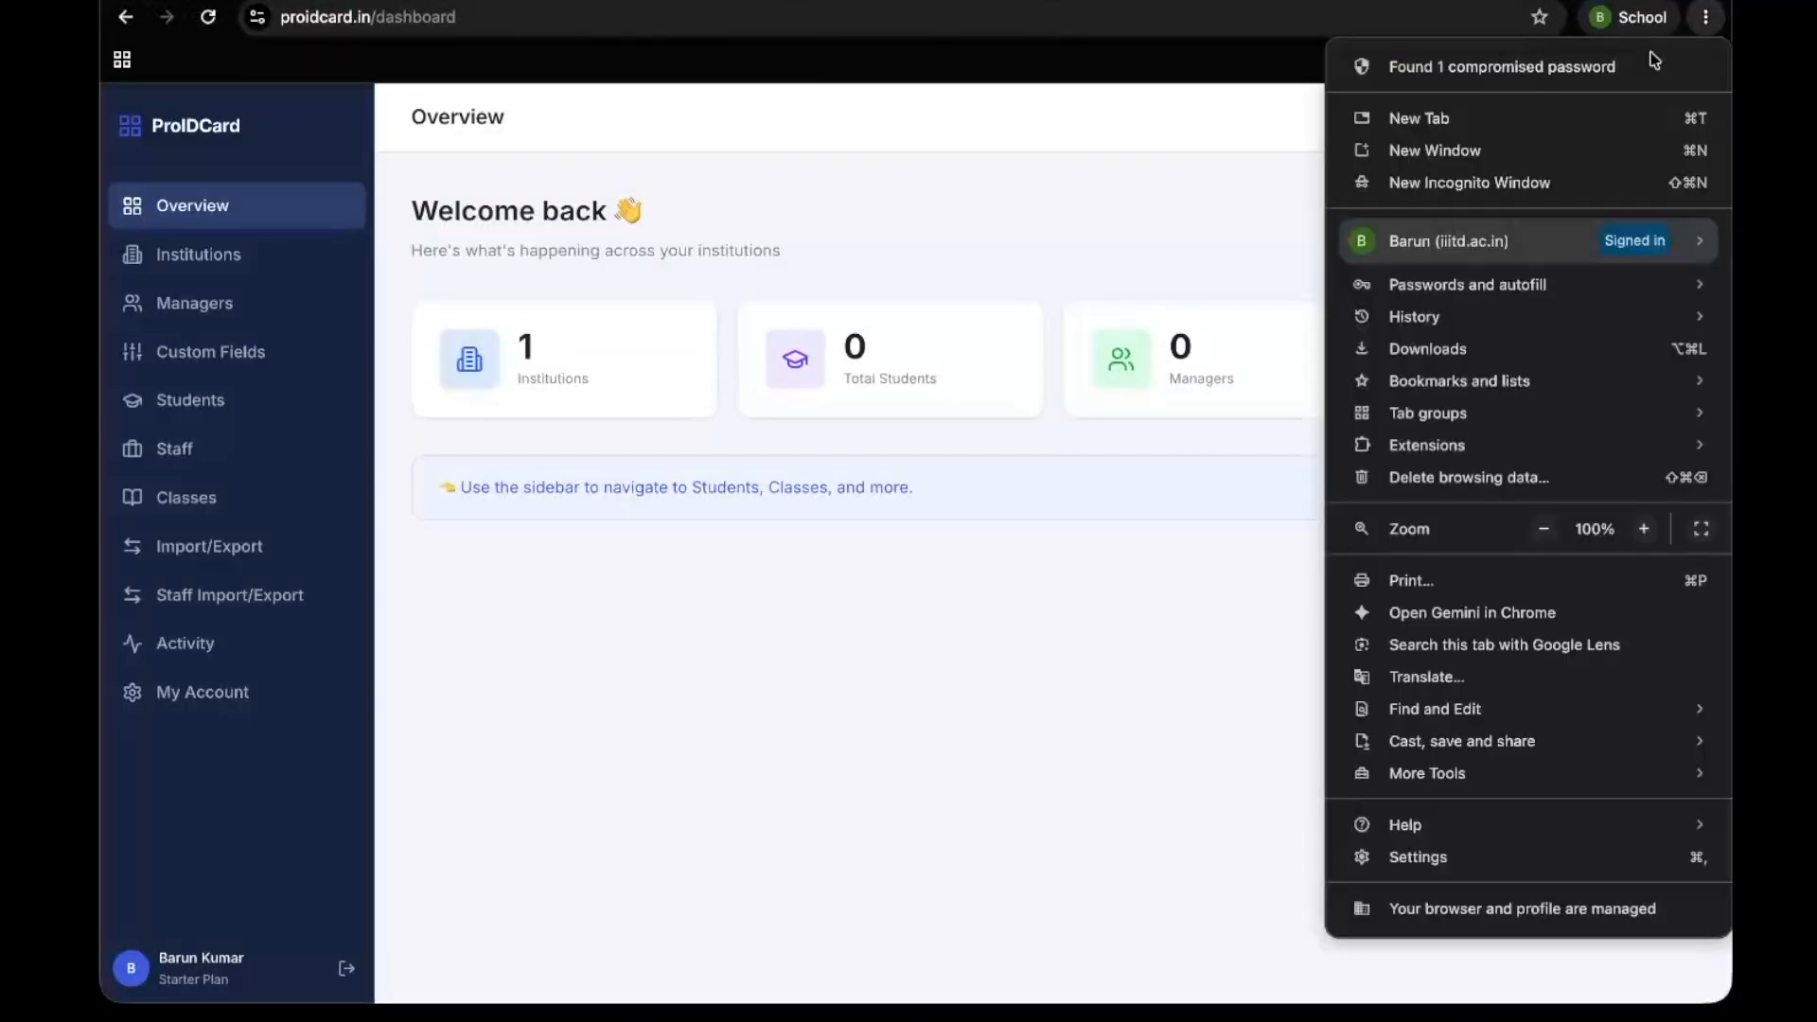
pyautogui.click(1502, 180)
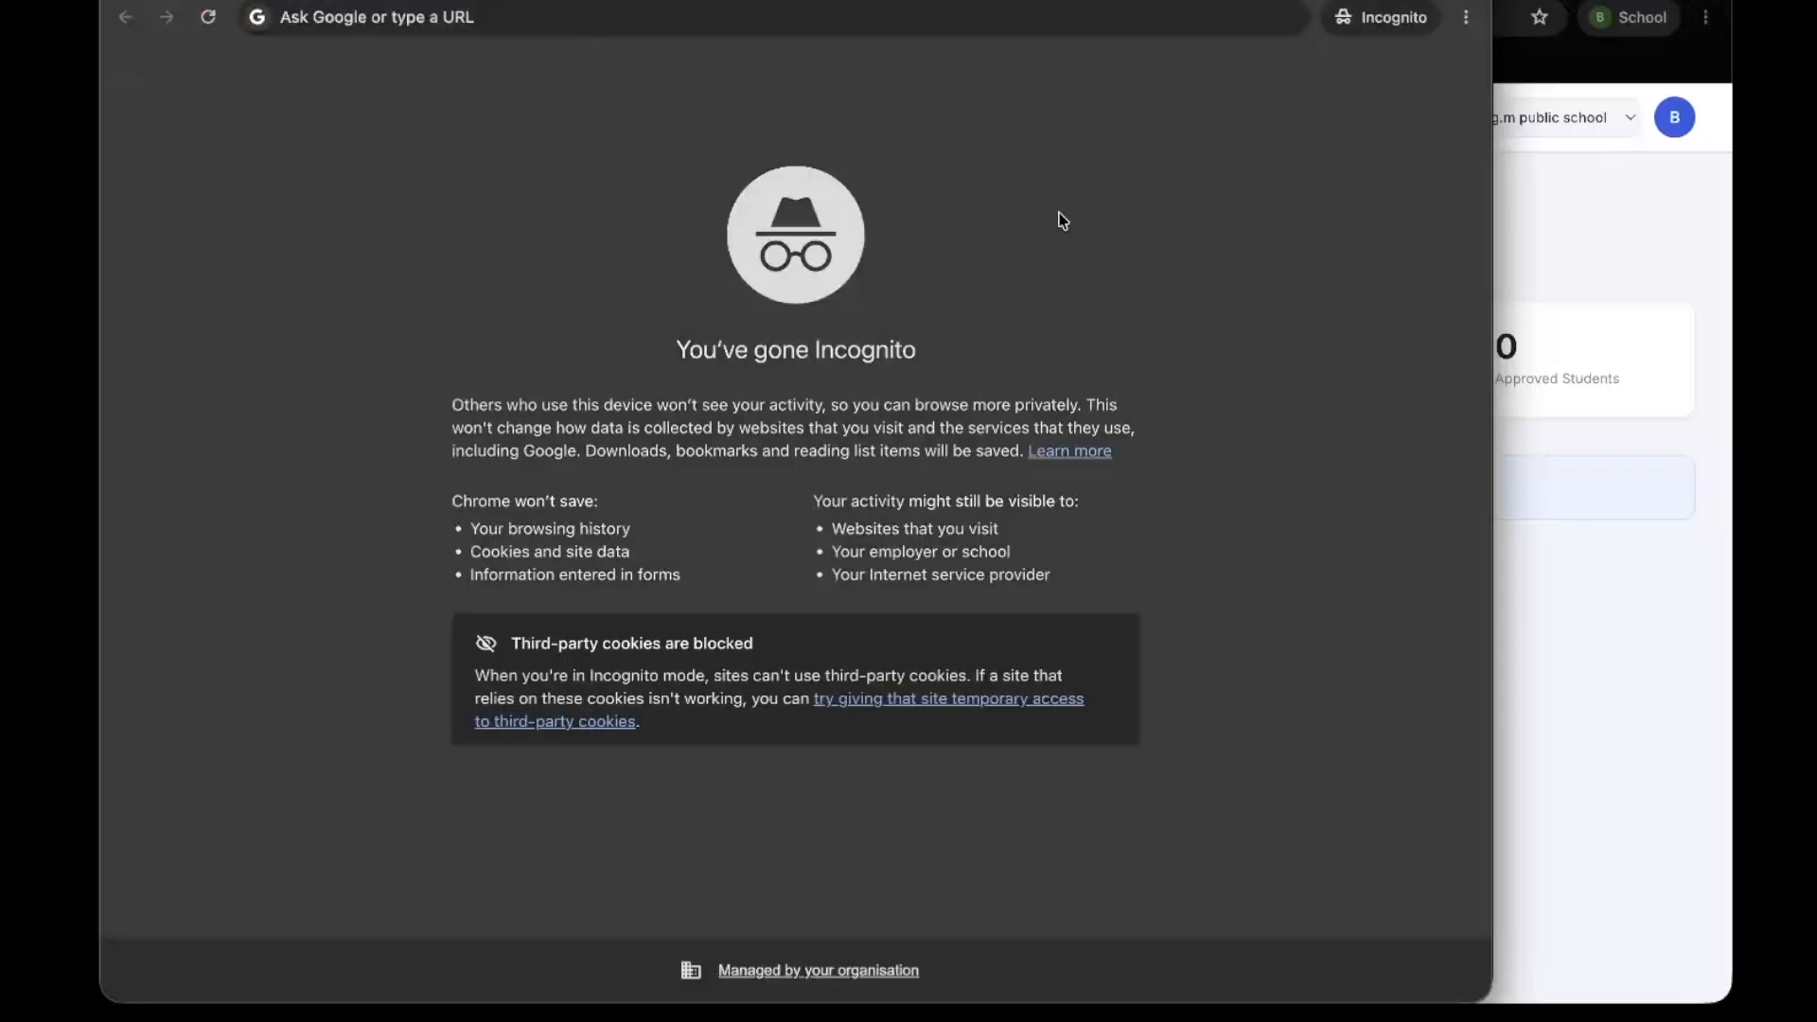
pyautogui.click(764, 14)
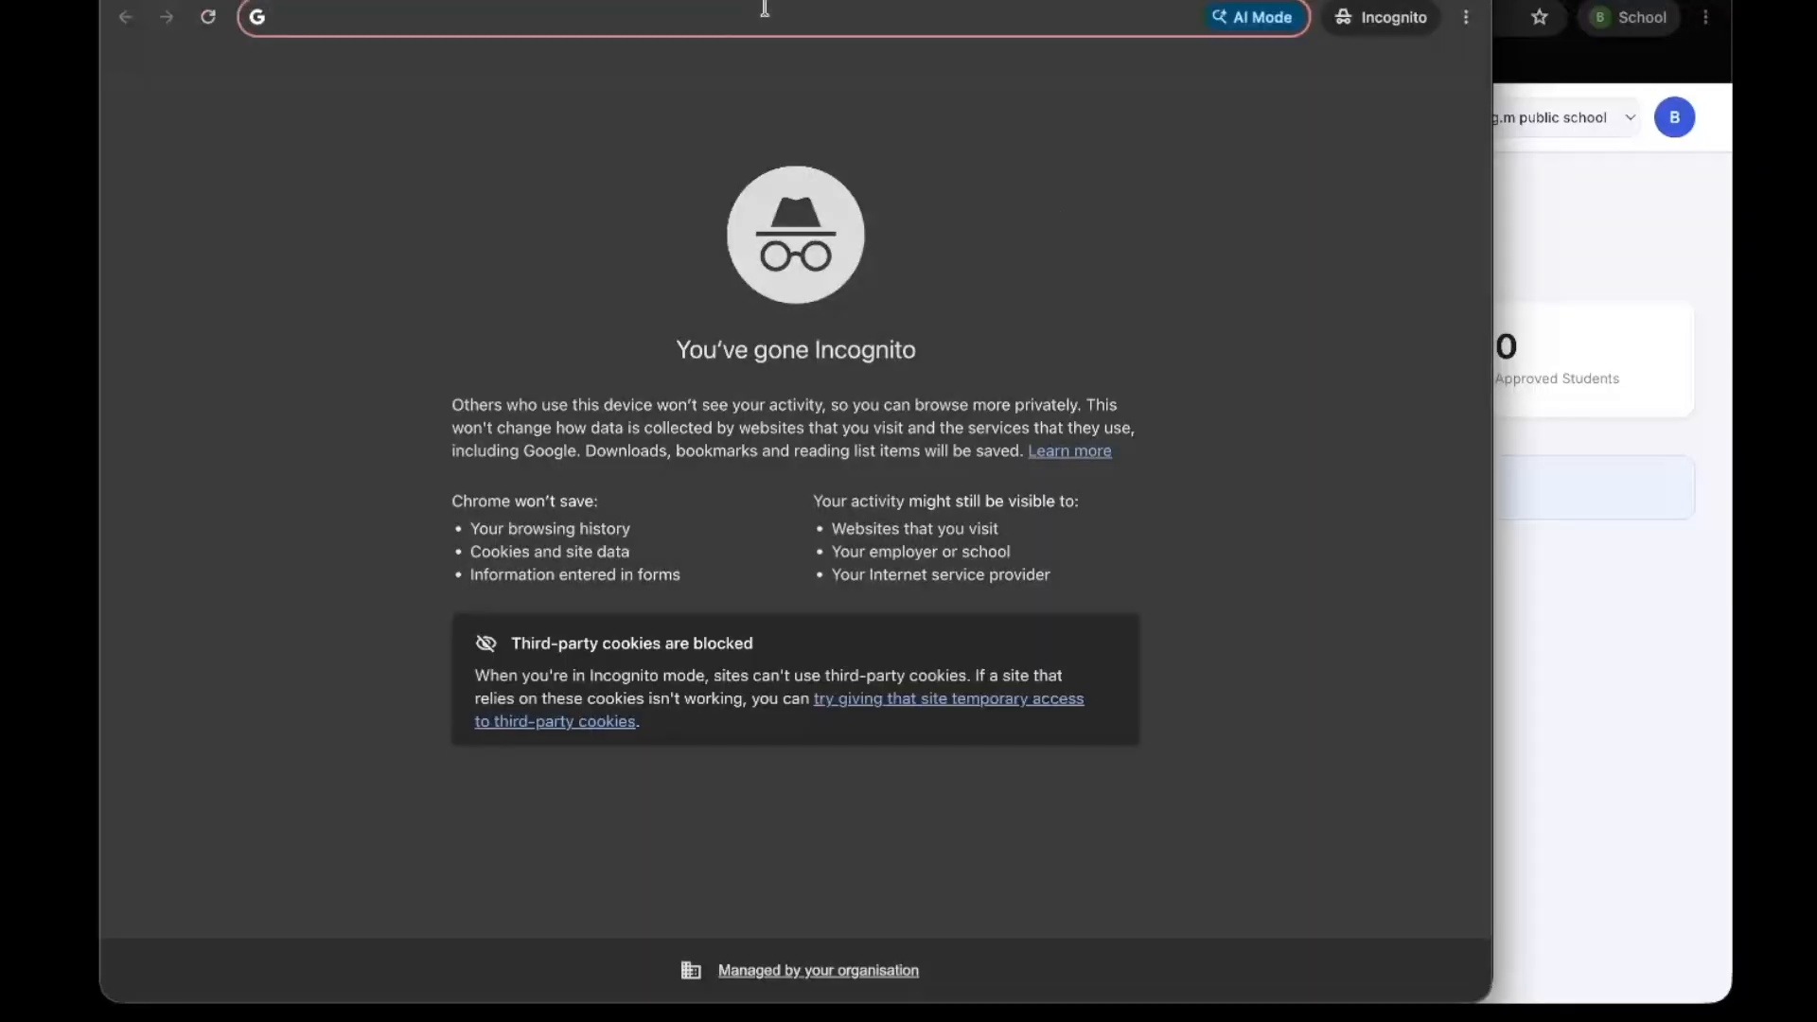
pyautogui.hotkey('ctrl', 'v')
pyautogui.press('Return')
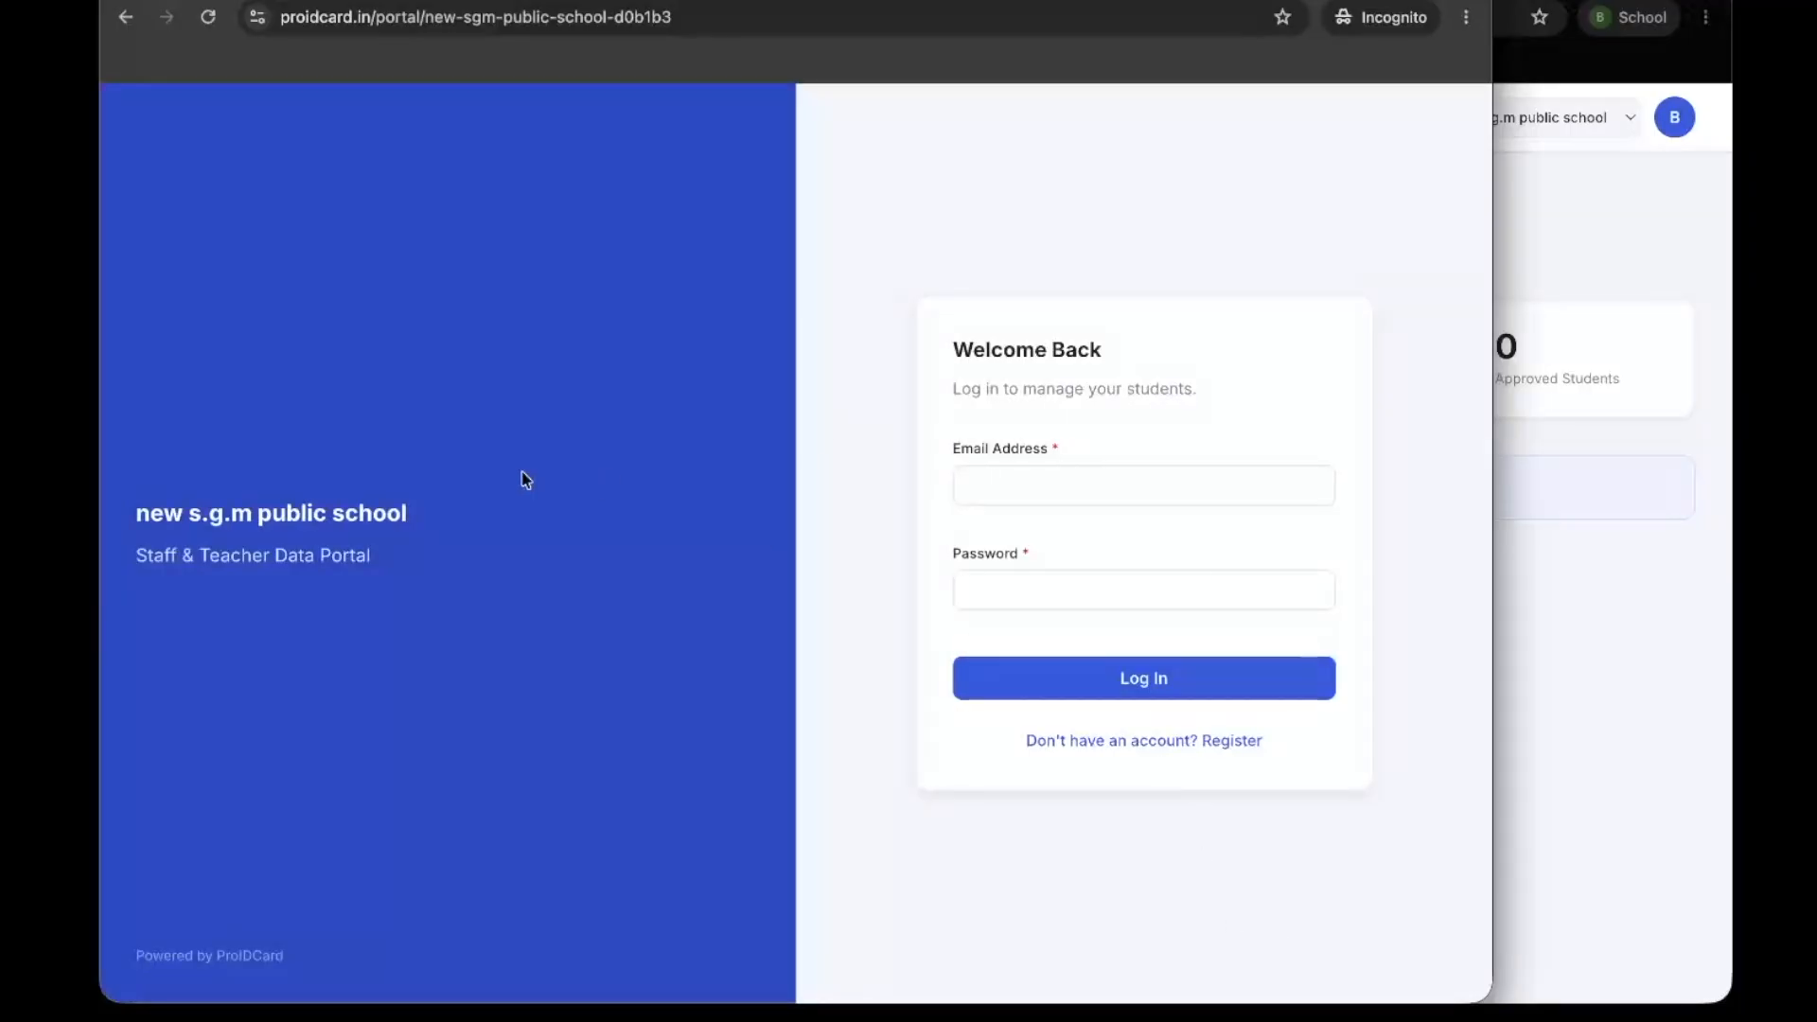
pyautogui.moveTo(117, 557); pyautogui.dragTo(430, 561)
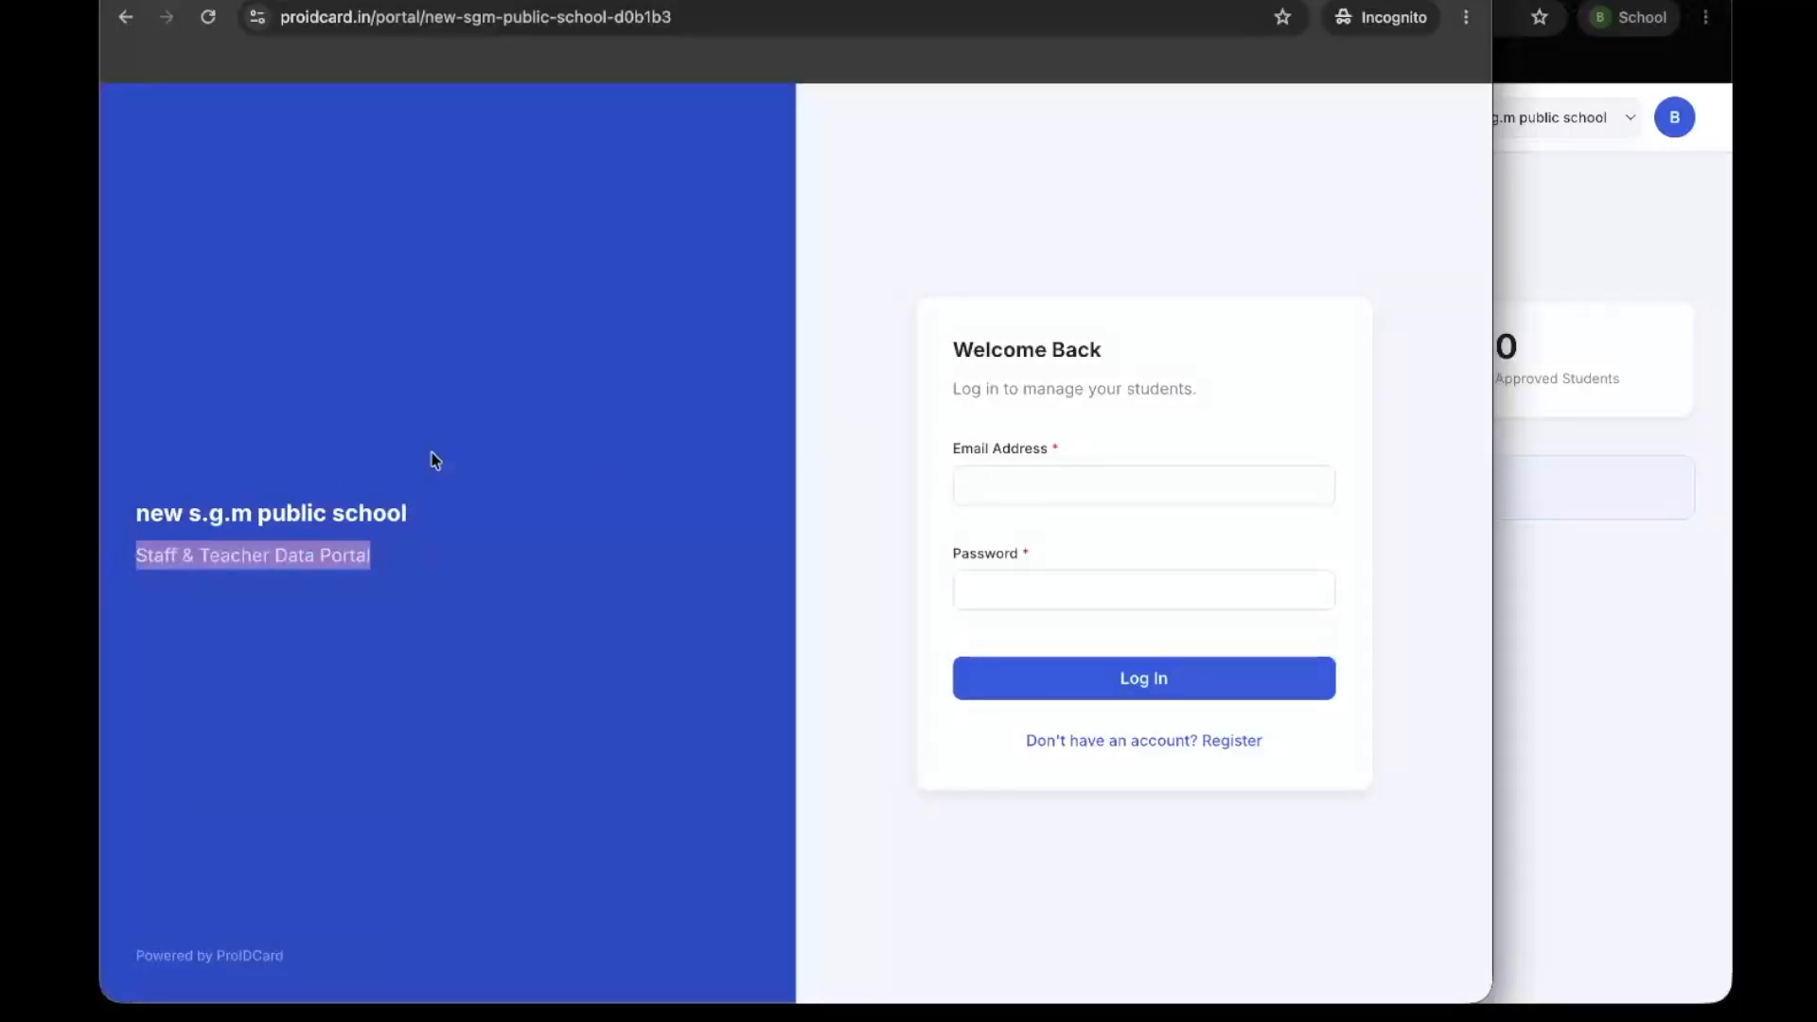
pyautogui.click(1056, 184)
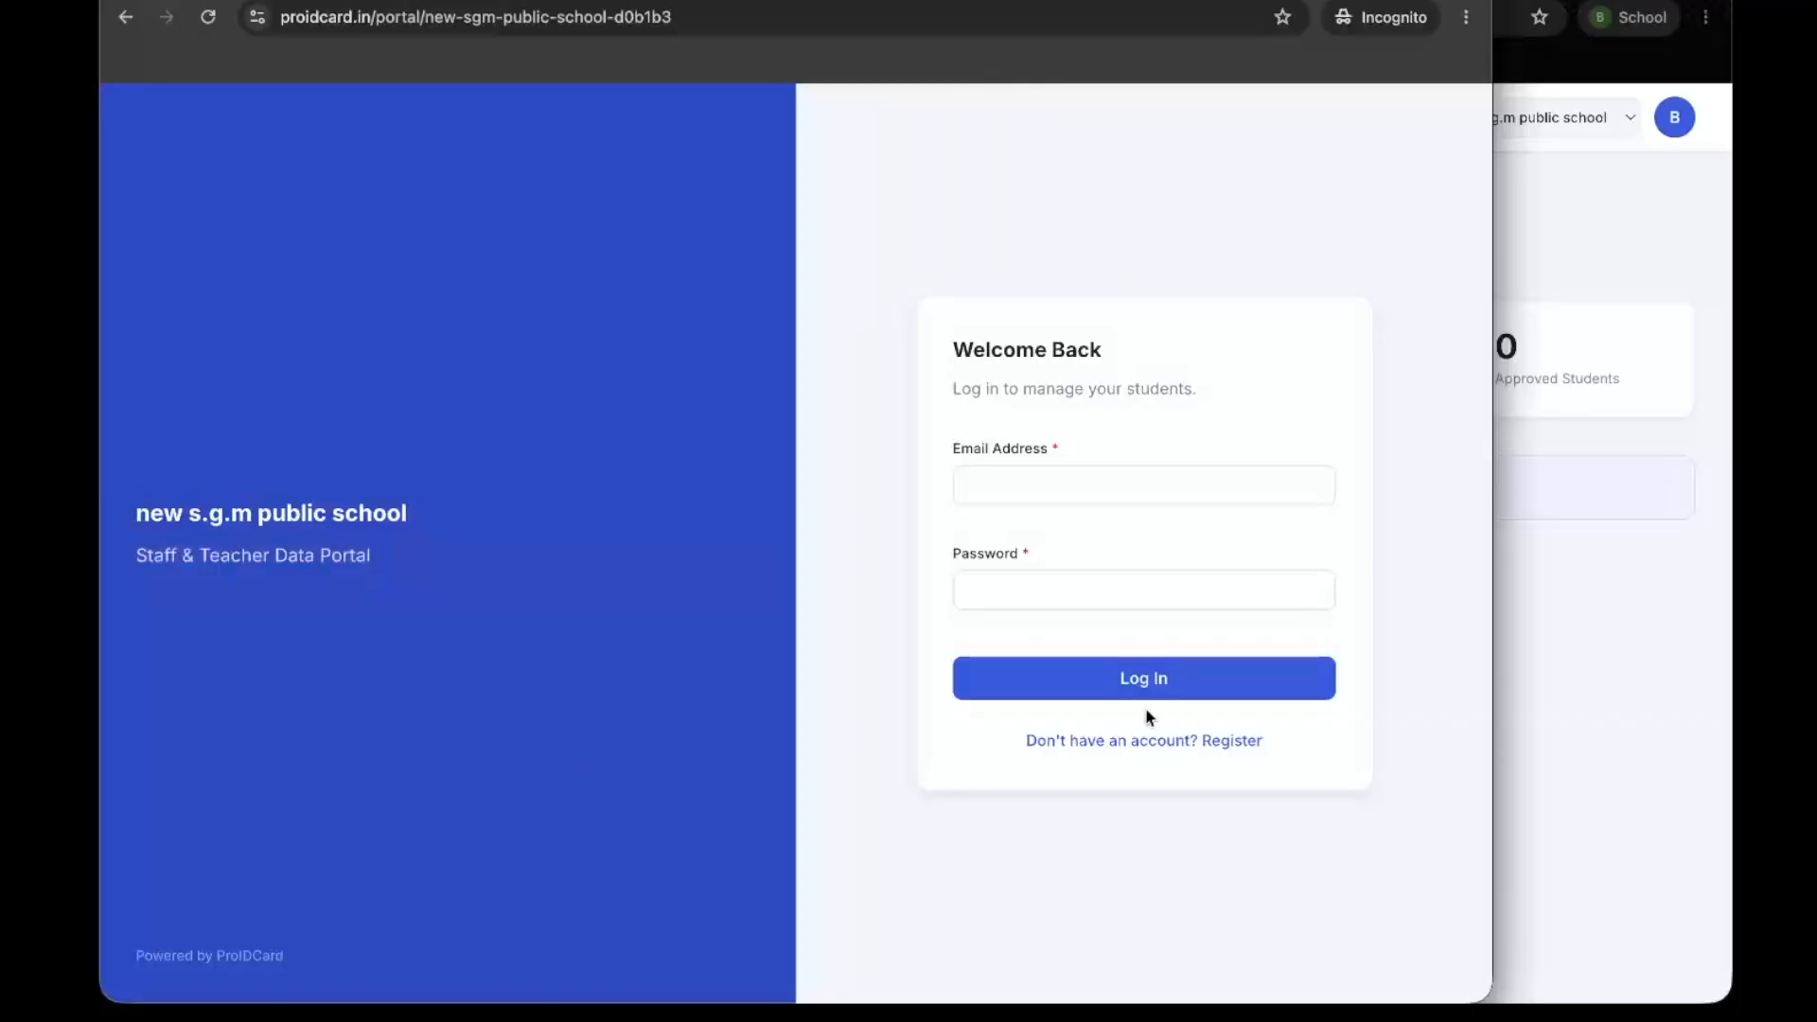
# Register a staff account on the school portal with the staff member's full name, e-mail address and account password
pyautogui.click(1226, 741)
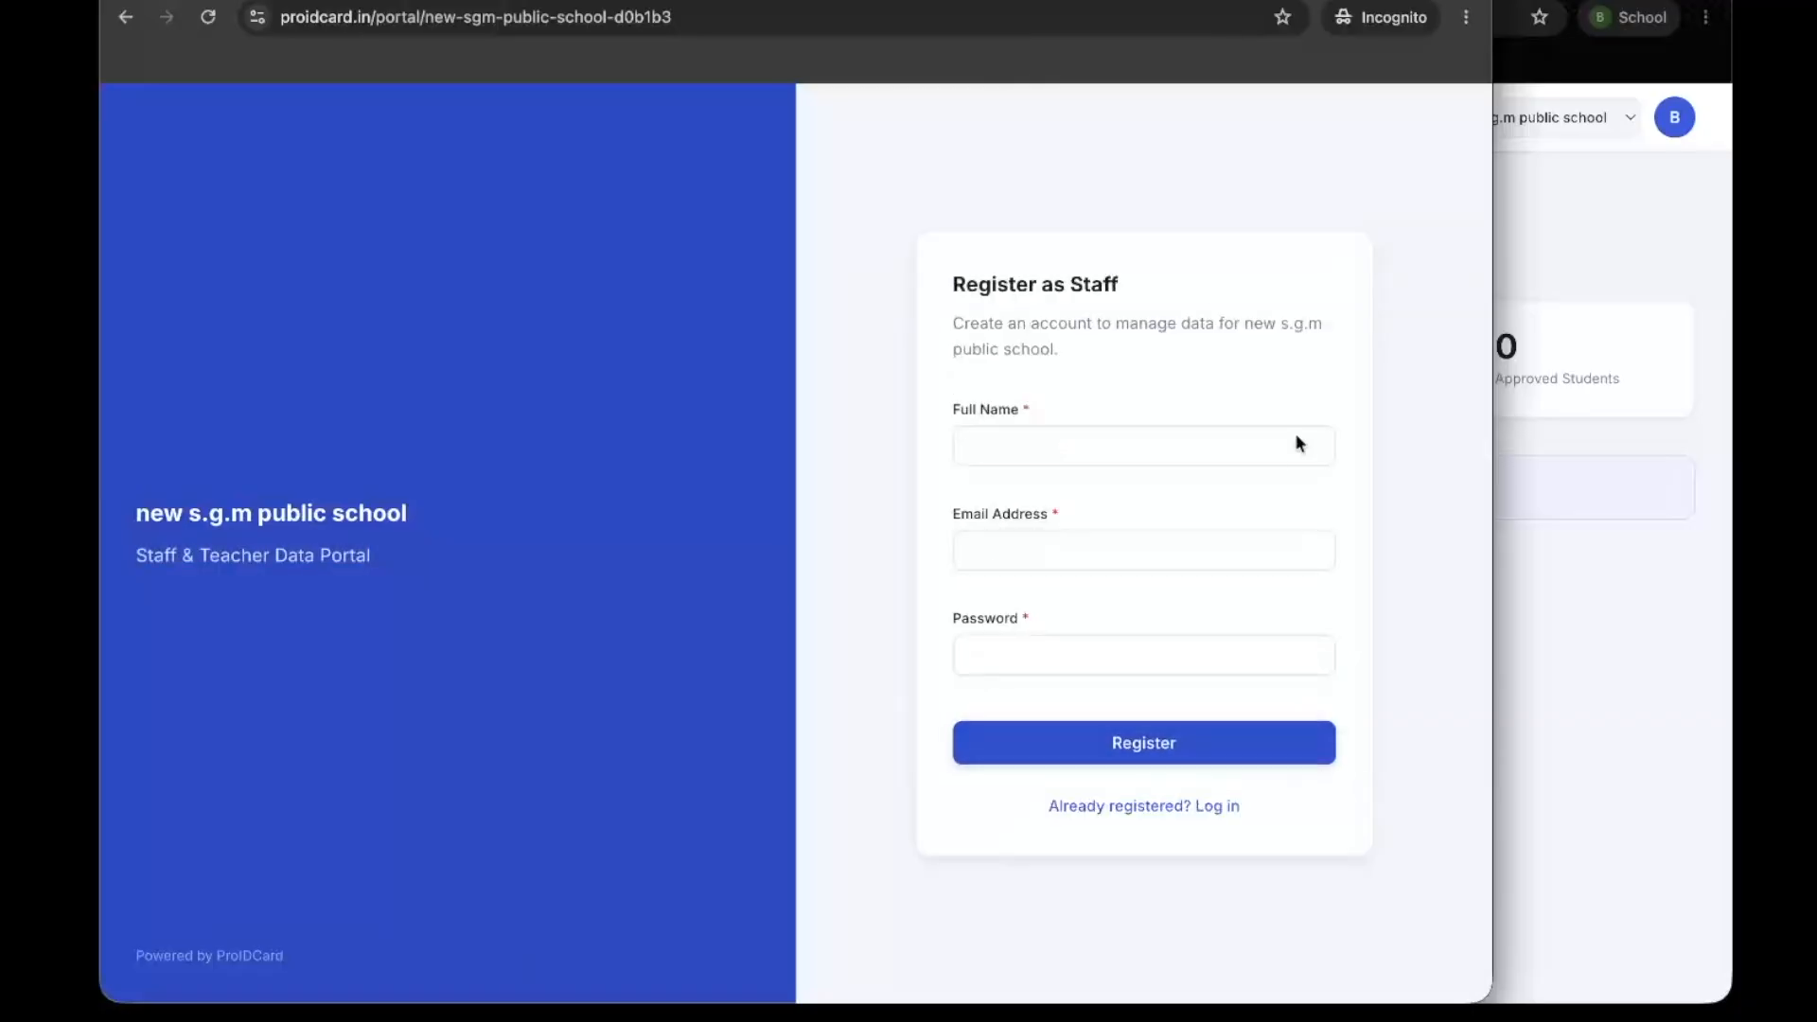
pyautogui.click(1083, 454)
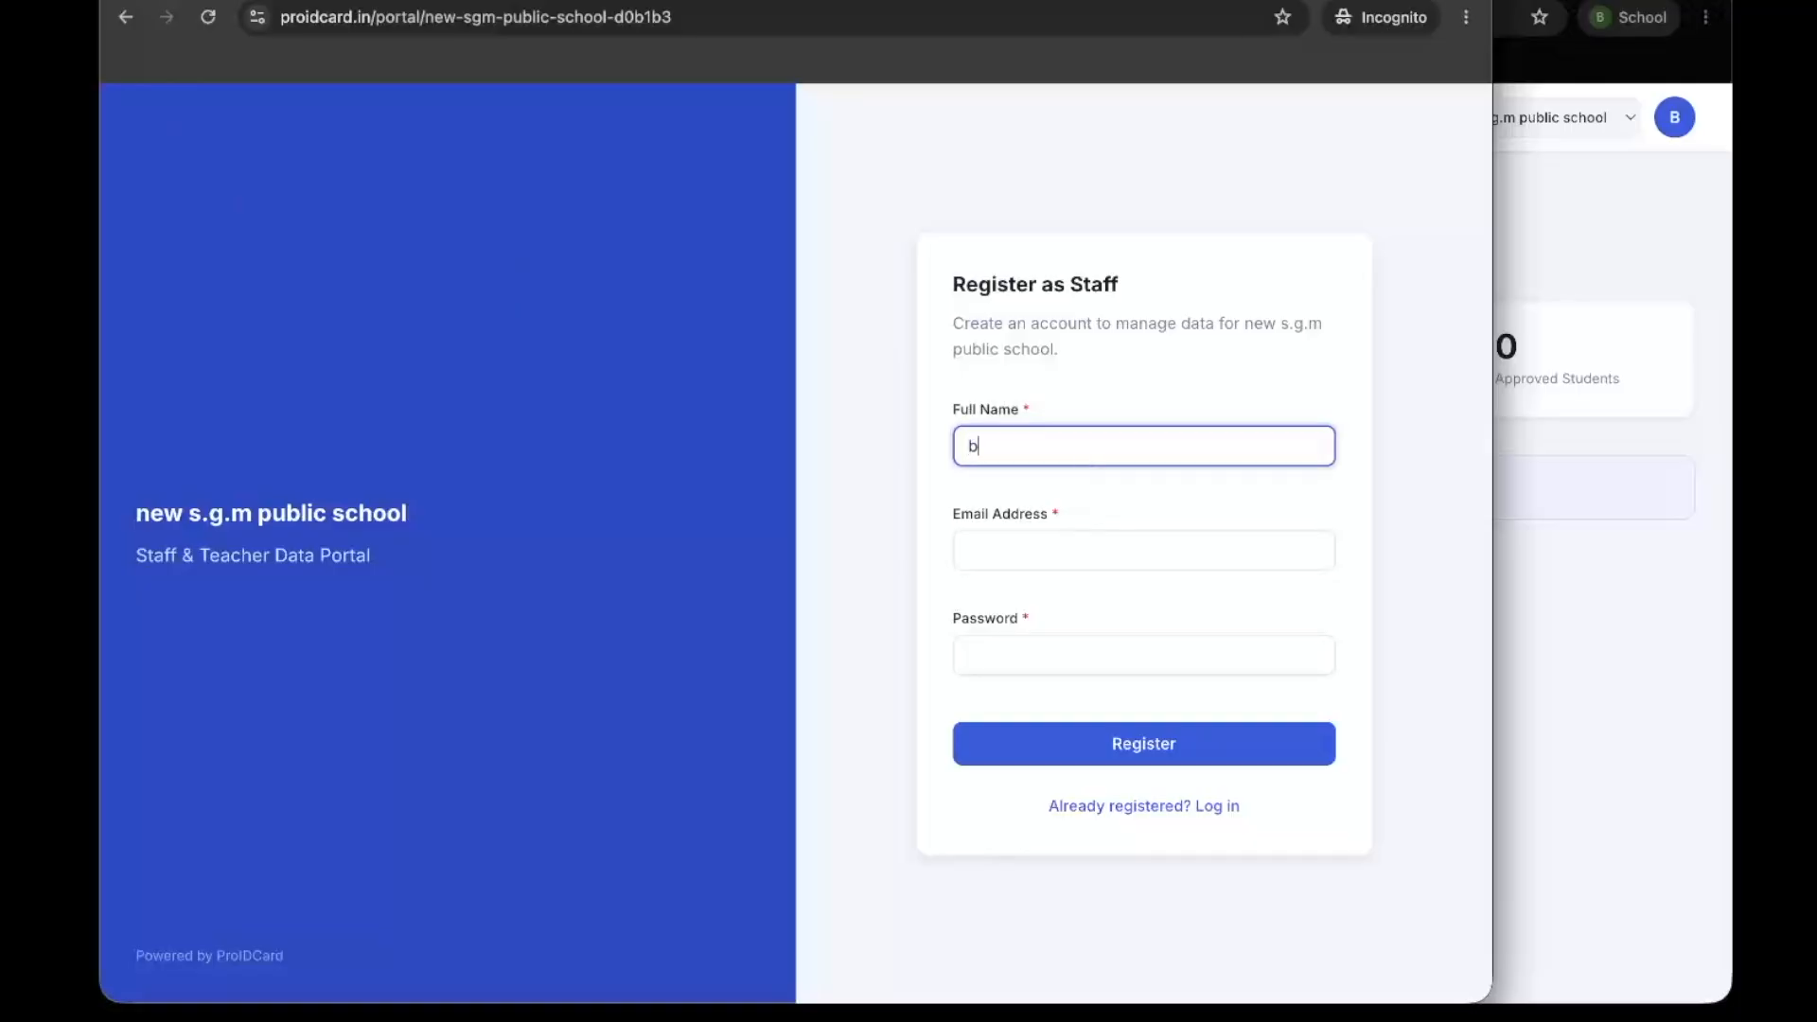
pyautogui.click(1077, 559)
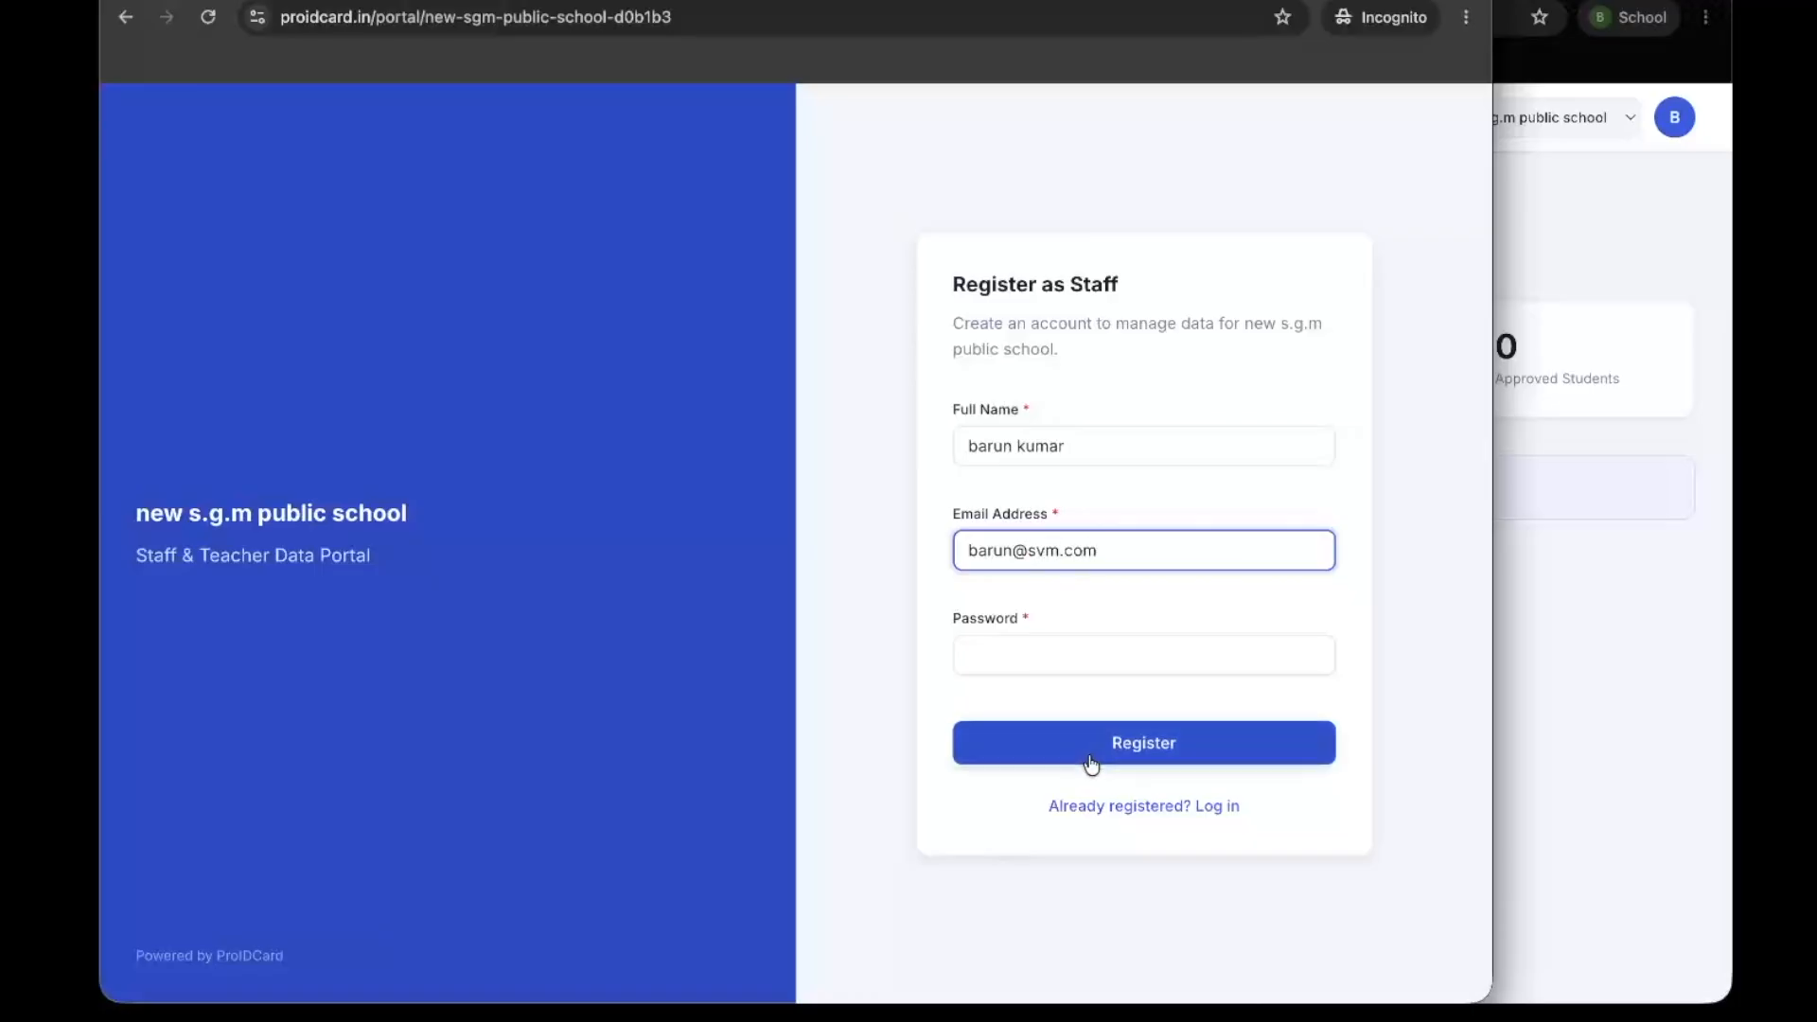
pyautogui.click(1035, 646)
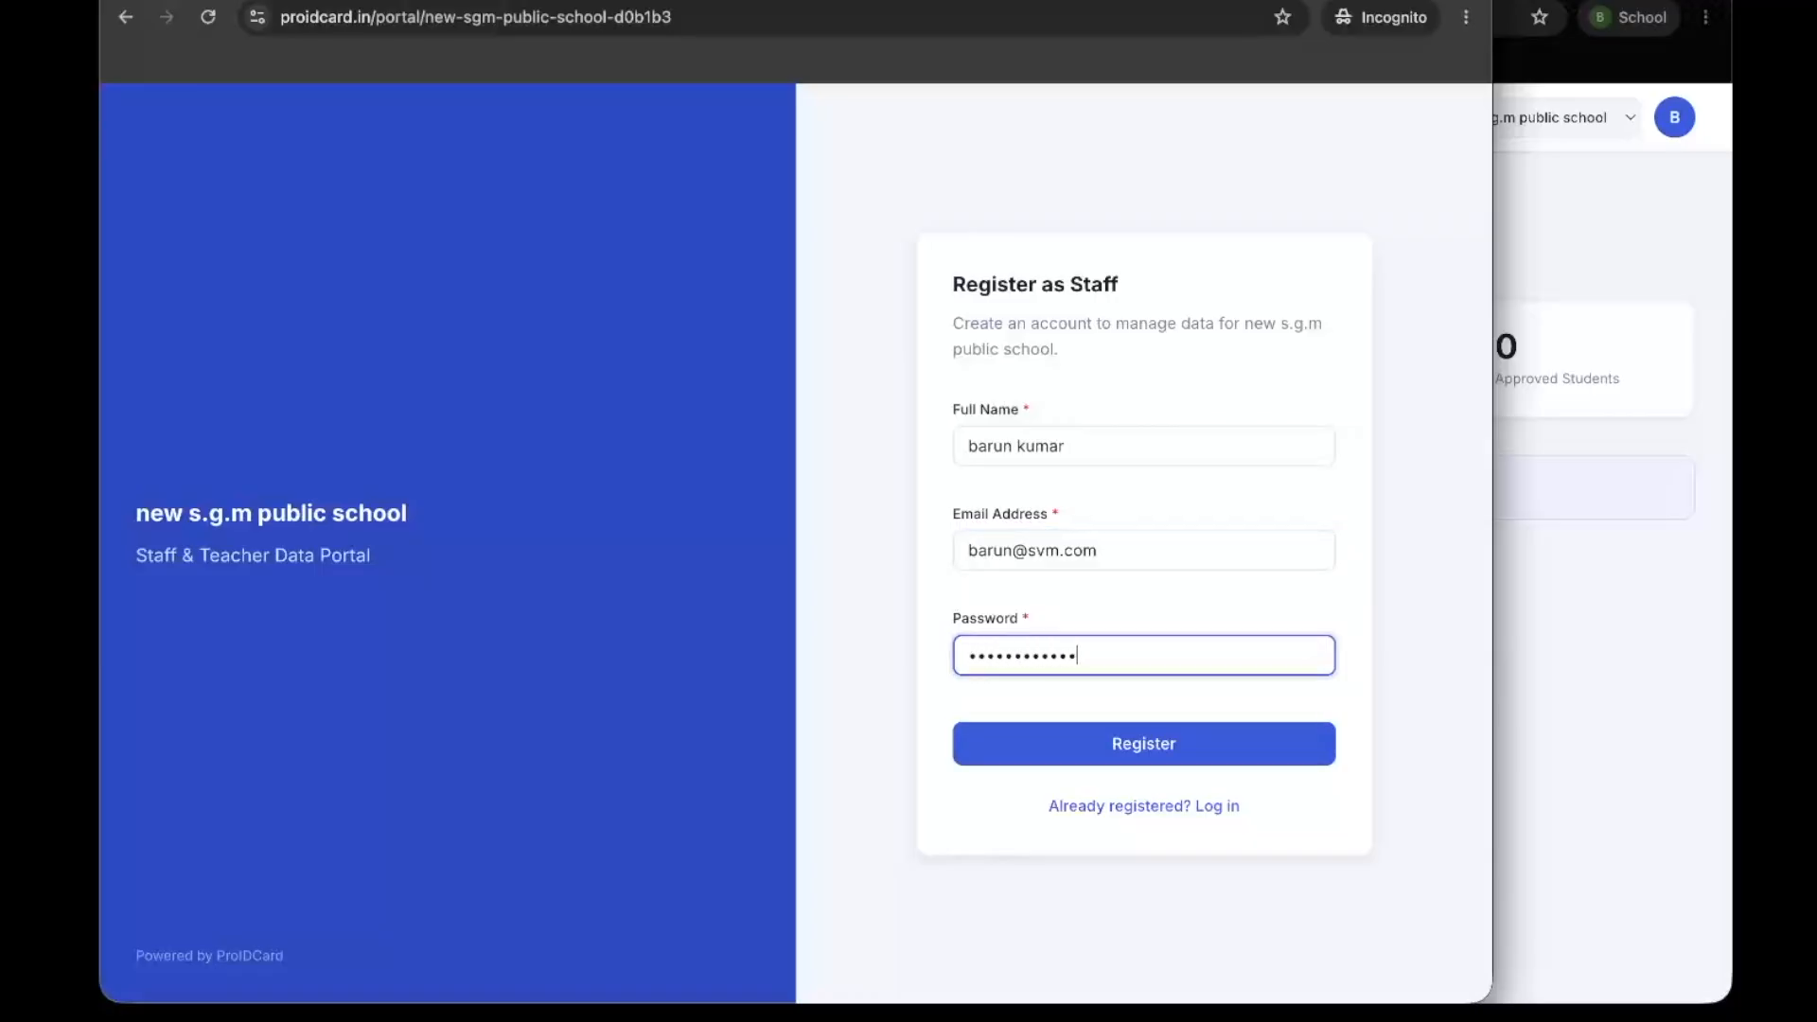
pyautogui.click(1133, 725)
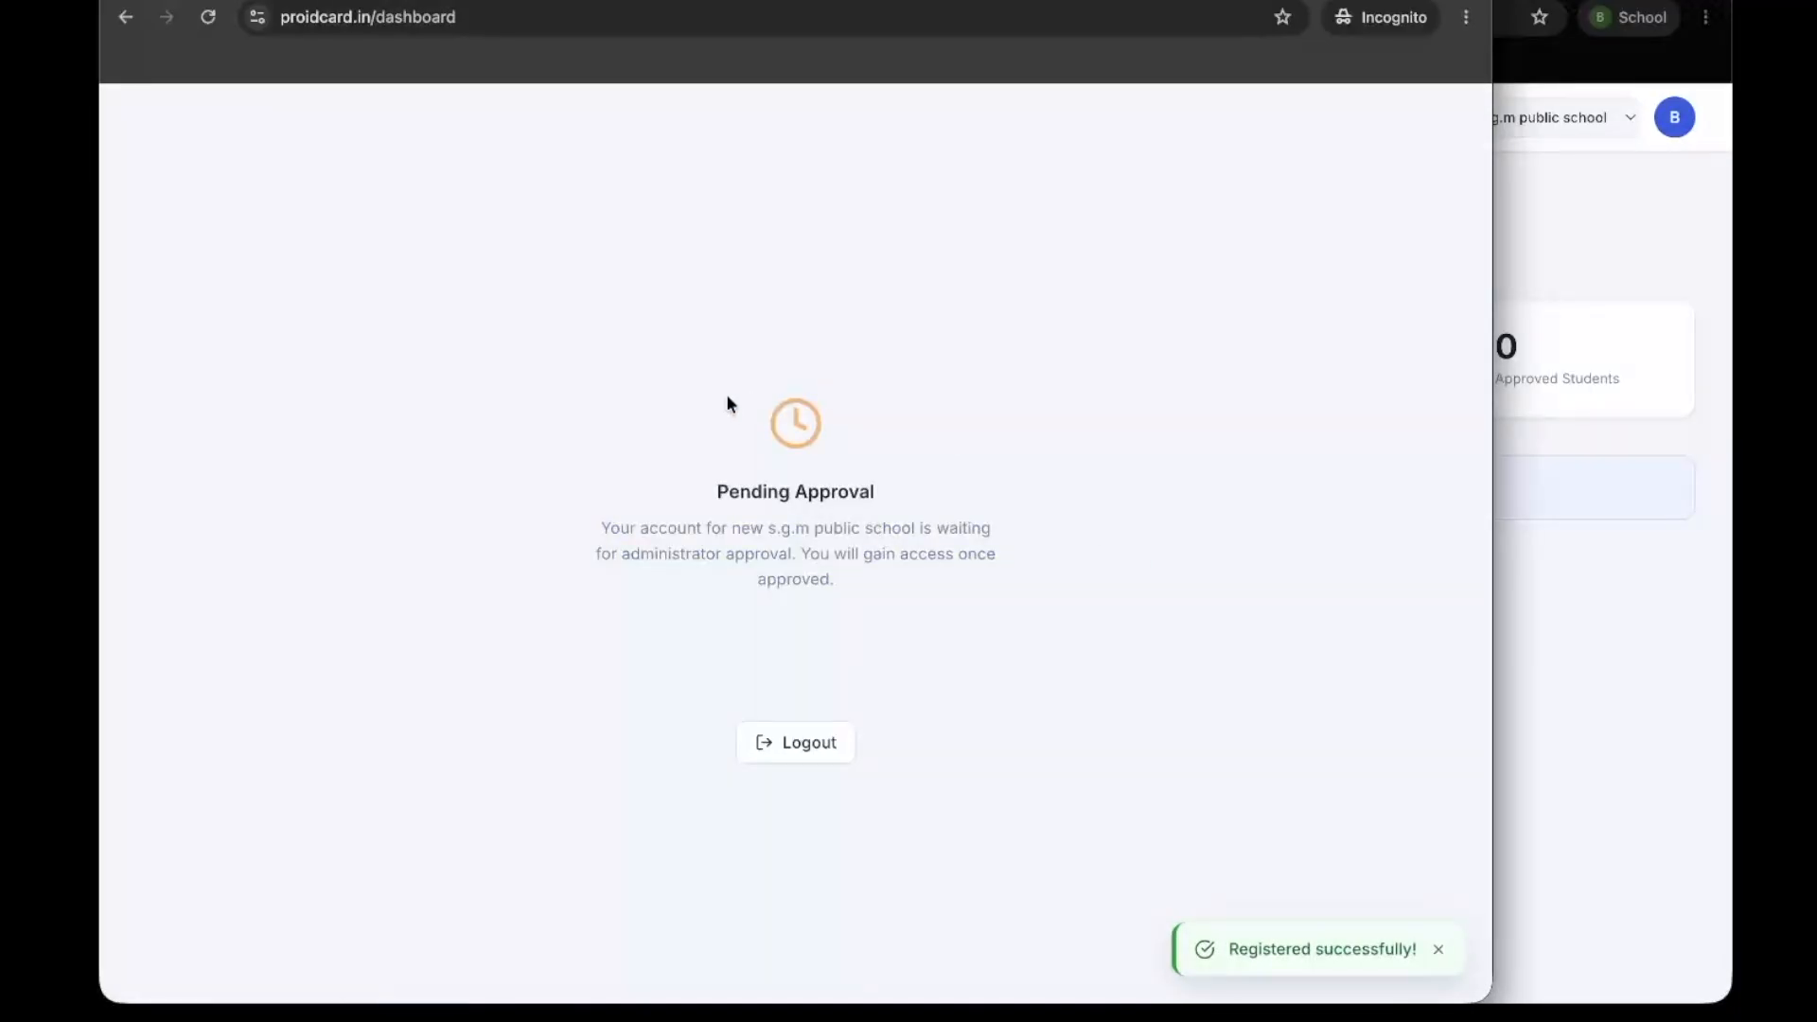
pyautogui.moveTo(660, 365); pyautogui.dragTo(1164, 665)
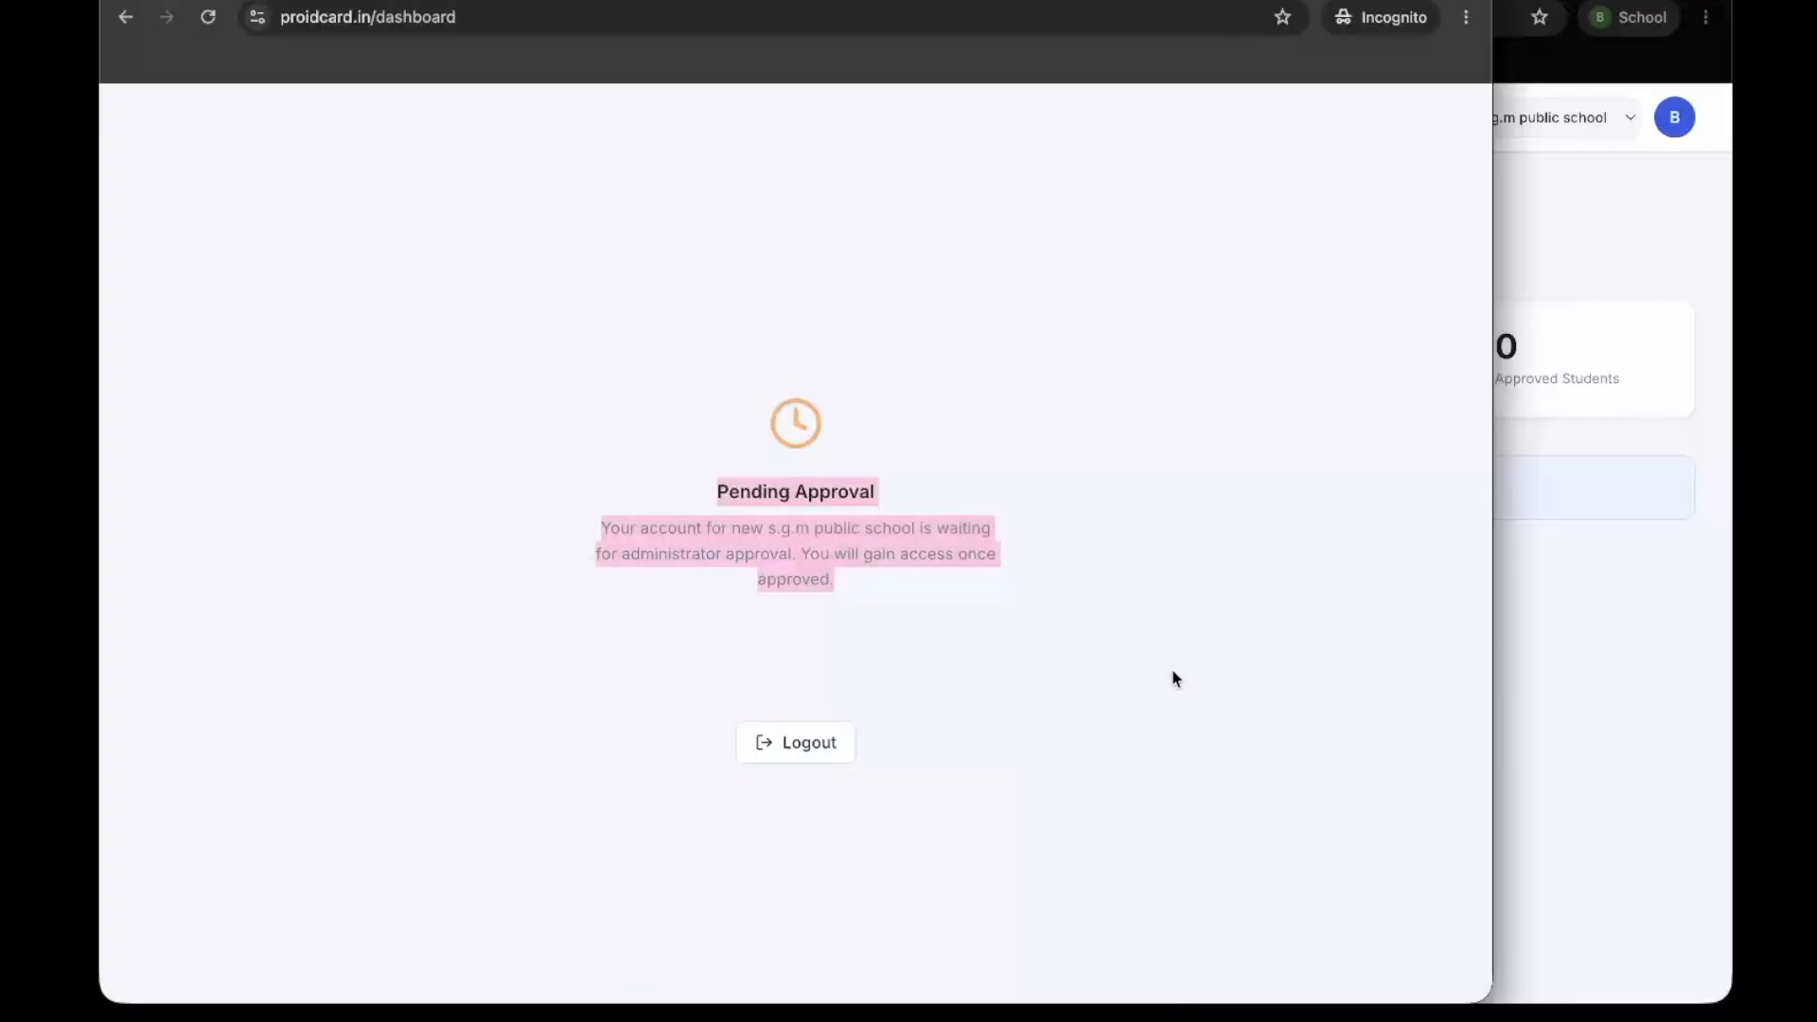
# In the admin window, approve the pending staff member as a manager of new s.g.m public school
pyautogui.click(1720, 640)
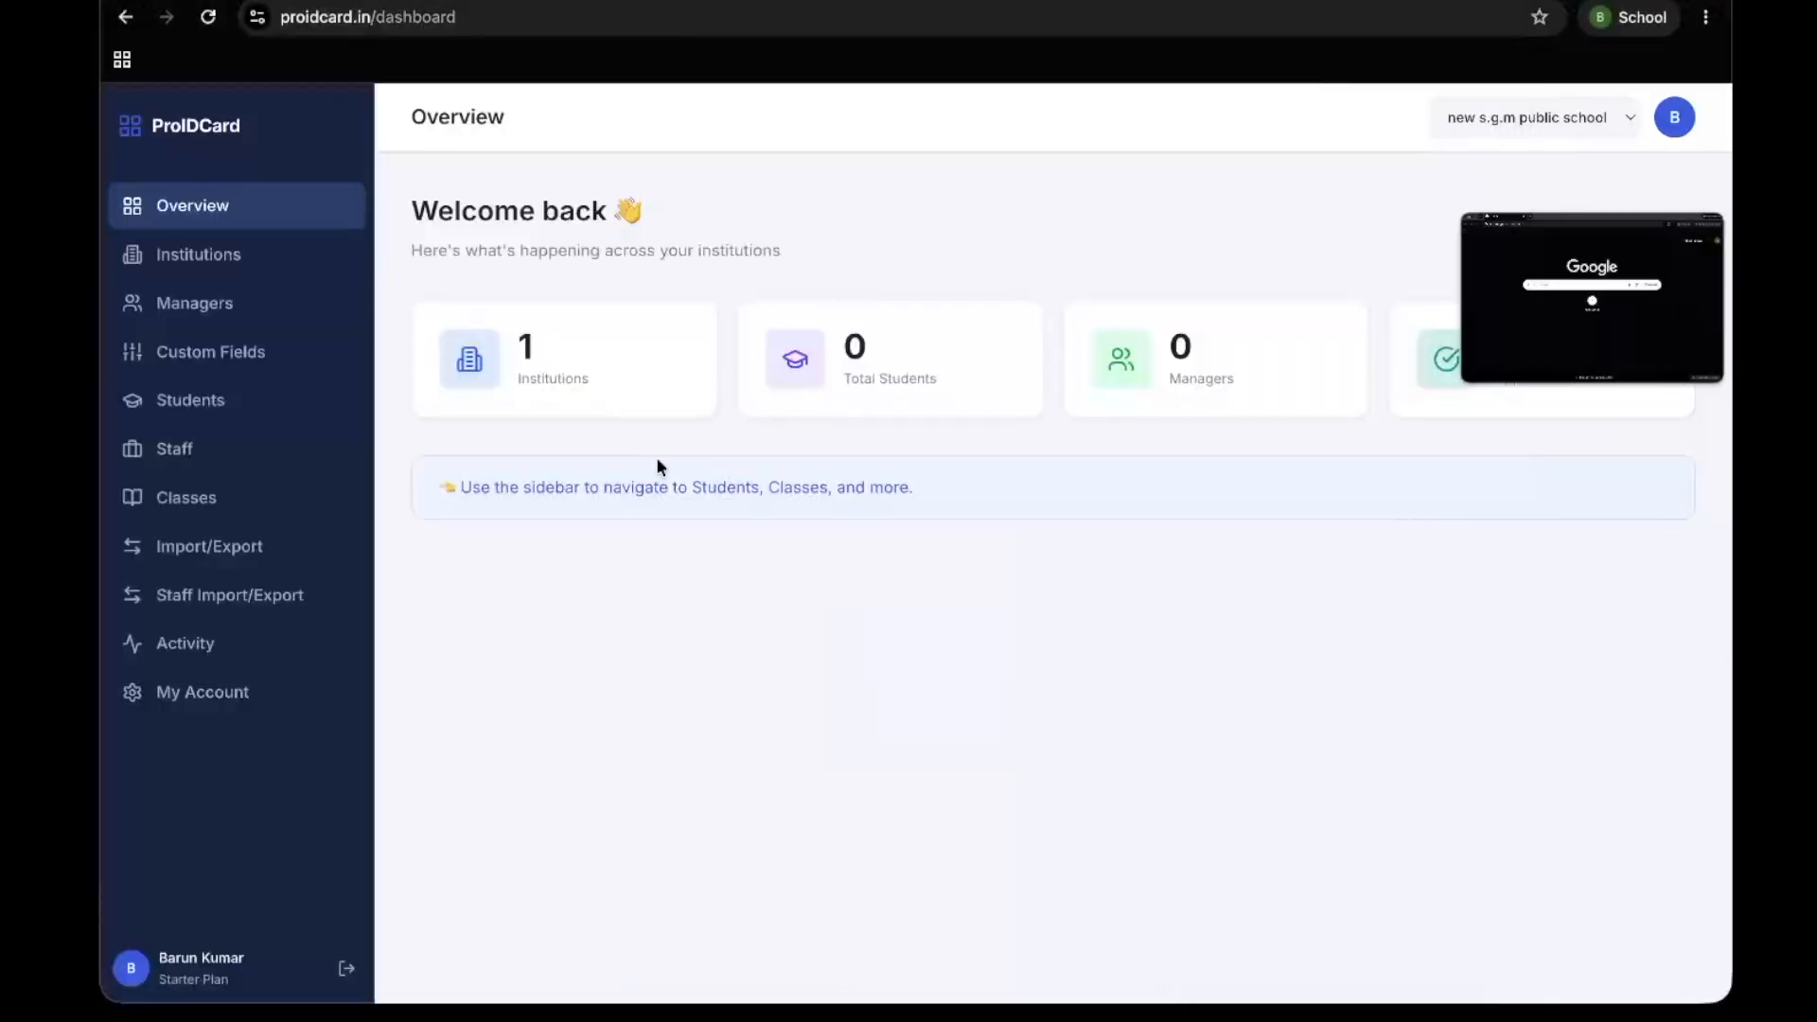
pyautogui.click(242, 316)
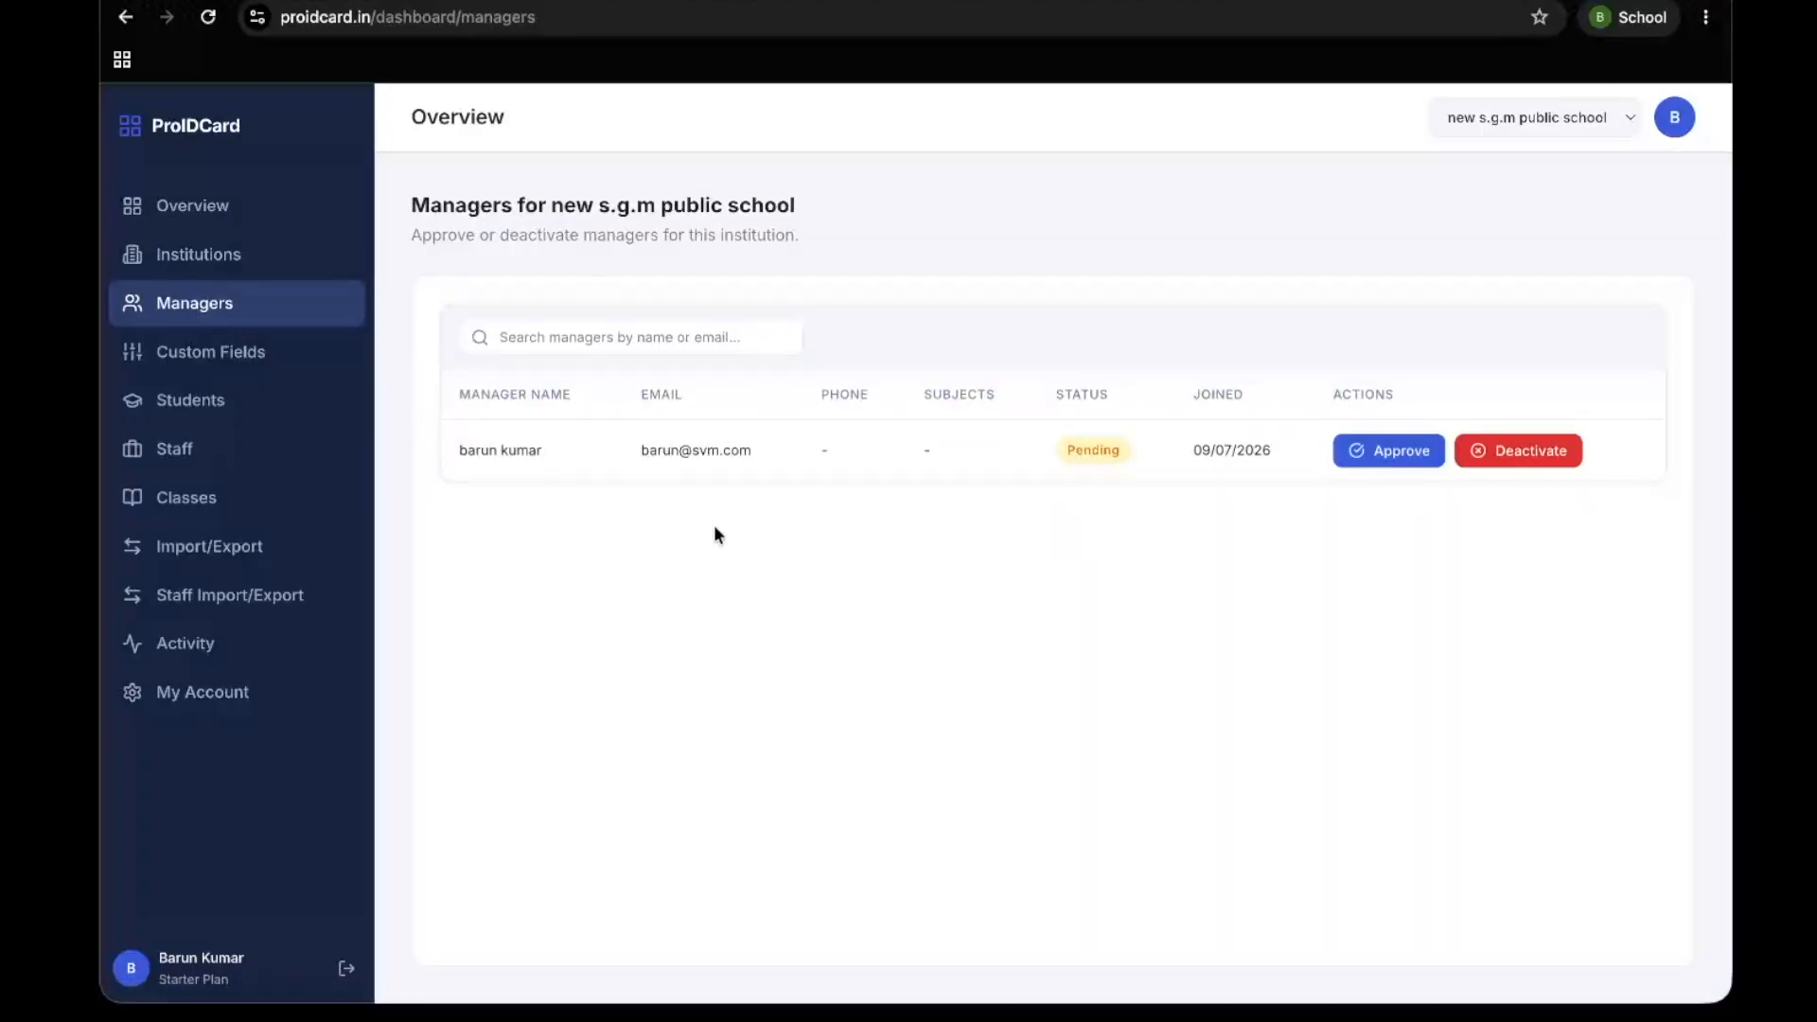
pyautogui.tripleClick(591, 440)
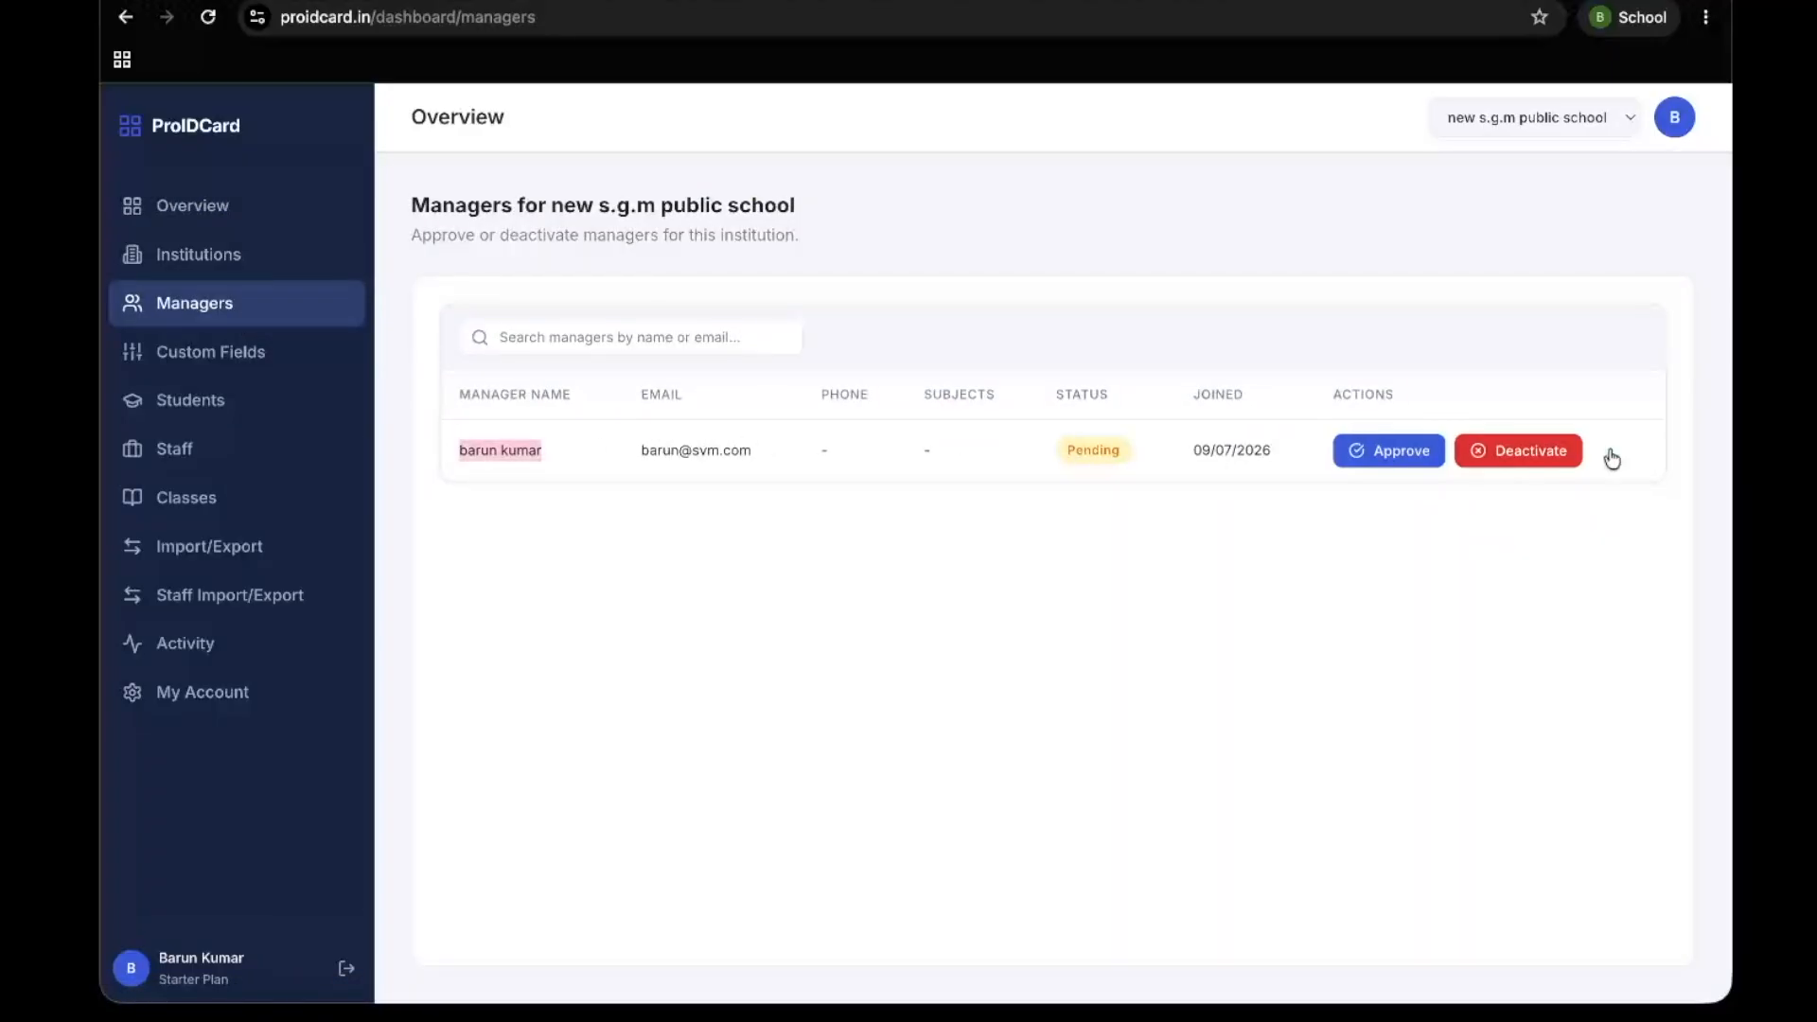
pyautogui.click(1405, 450)
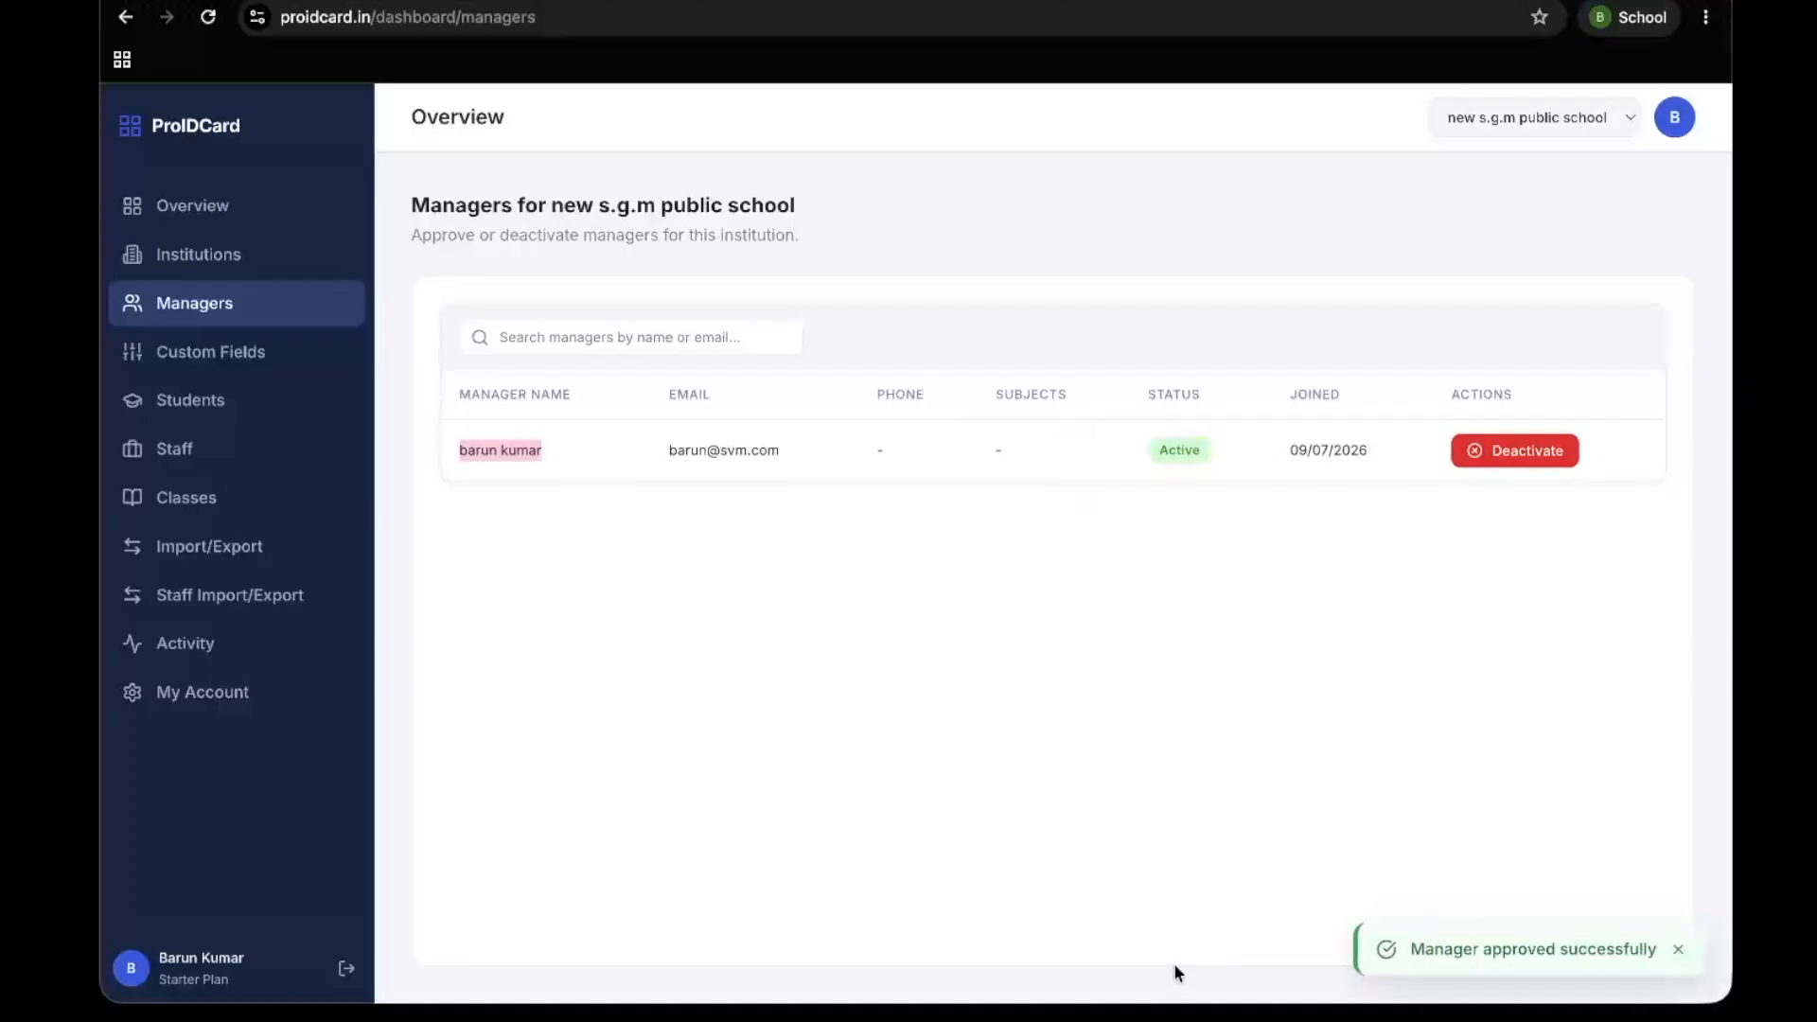
# Reload the staff account's page in the incognito window and look over its dashboard, Students page and institution selector
pyautogui.hotkey('ctrl', 'Up')
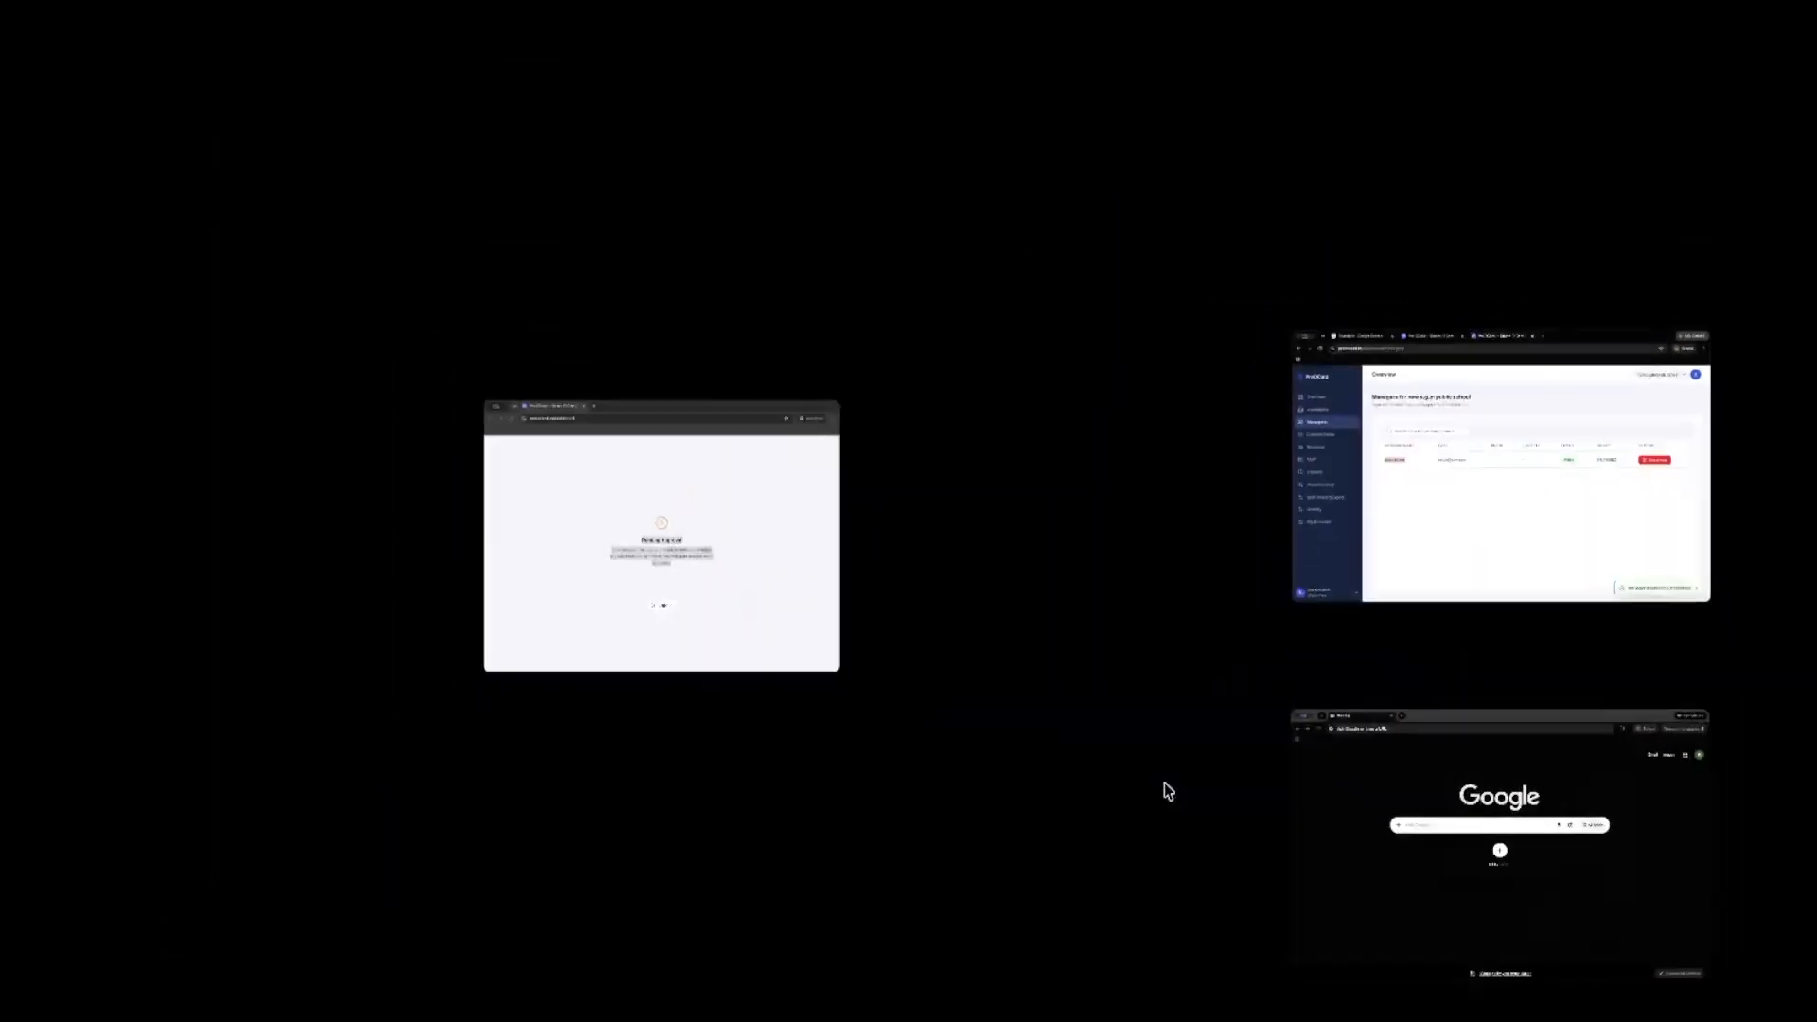
pyautogui.click(690, 592)
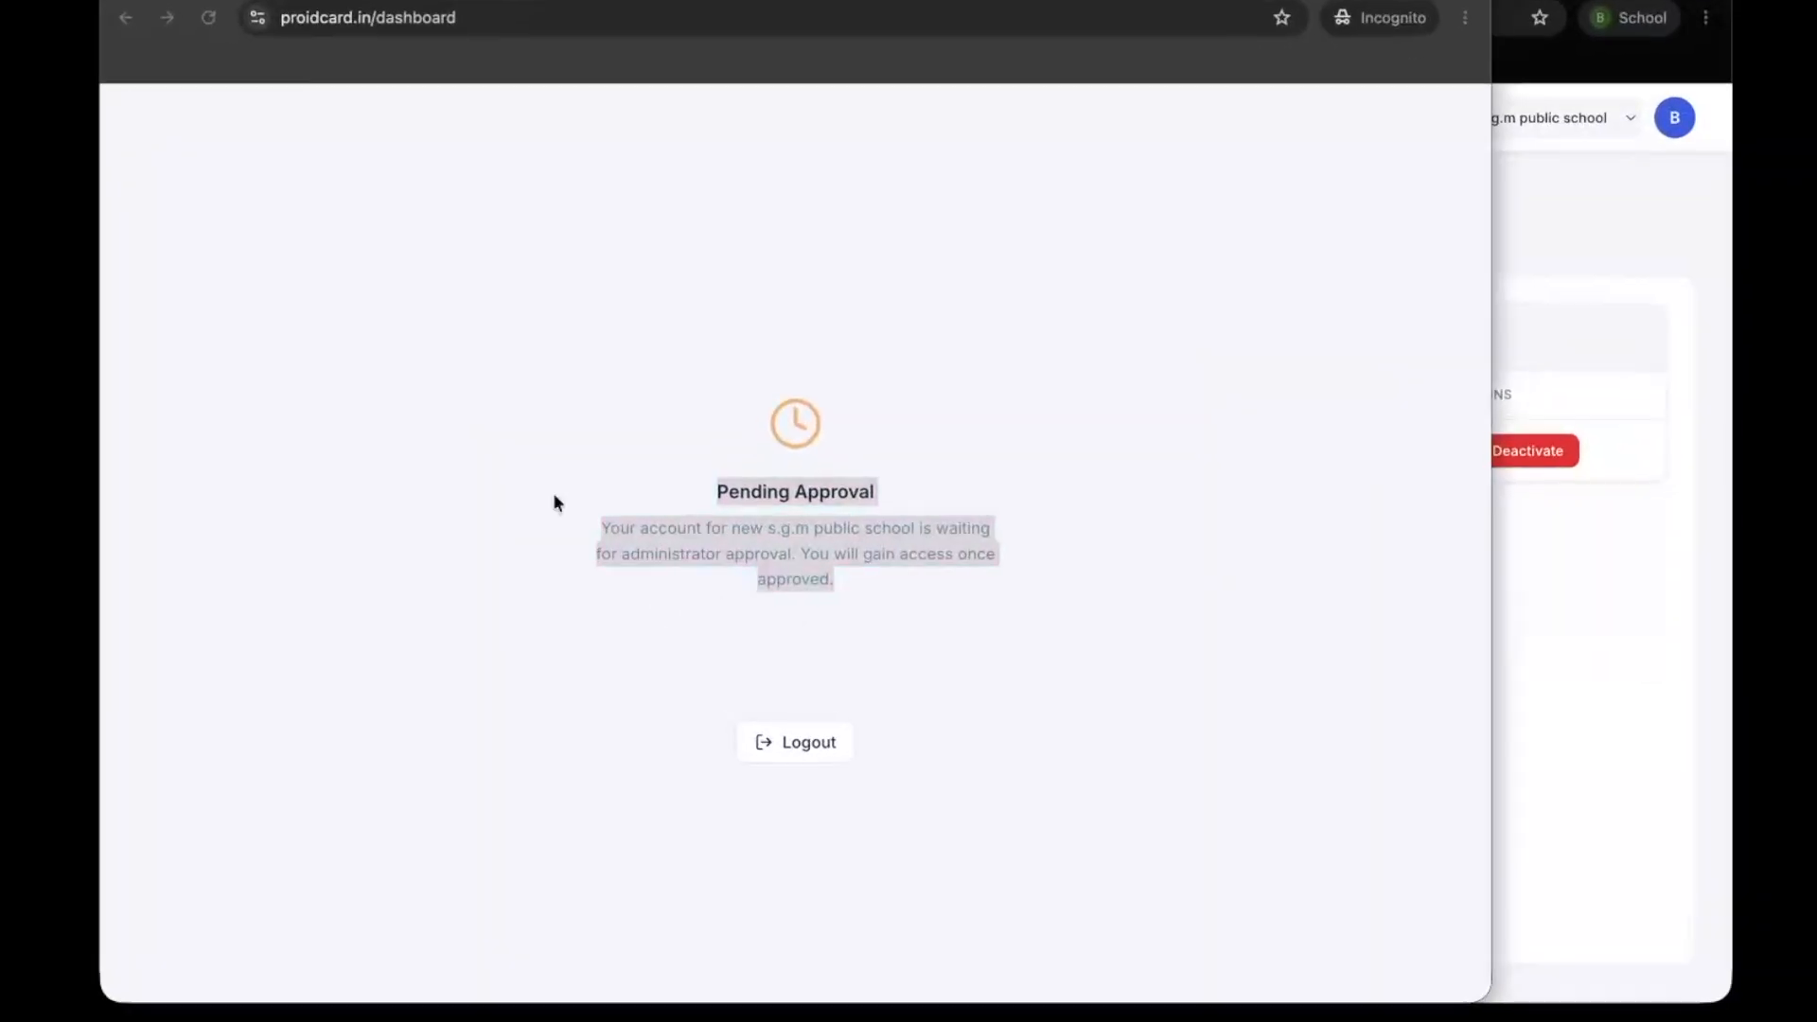
pyautogui.click(211, 21)
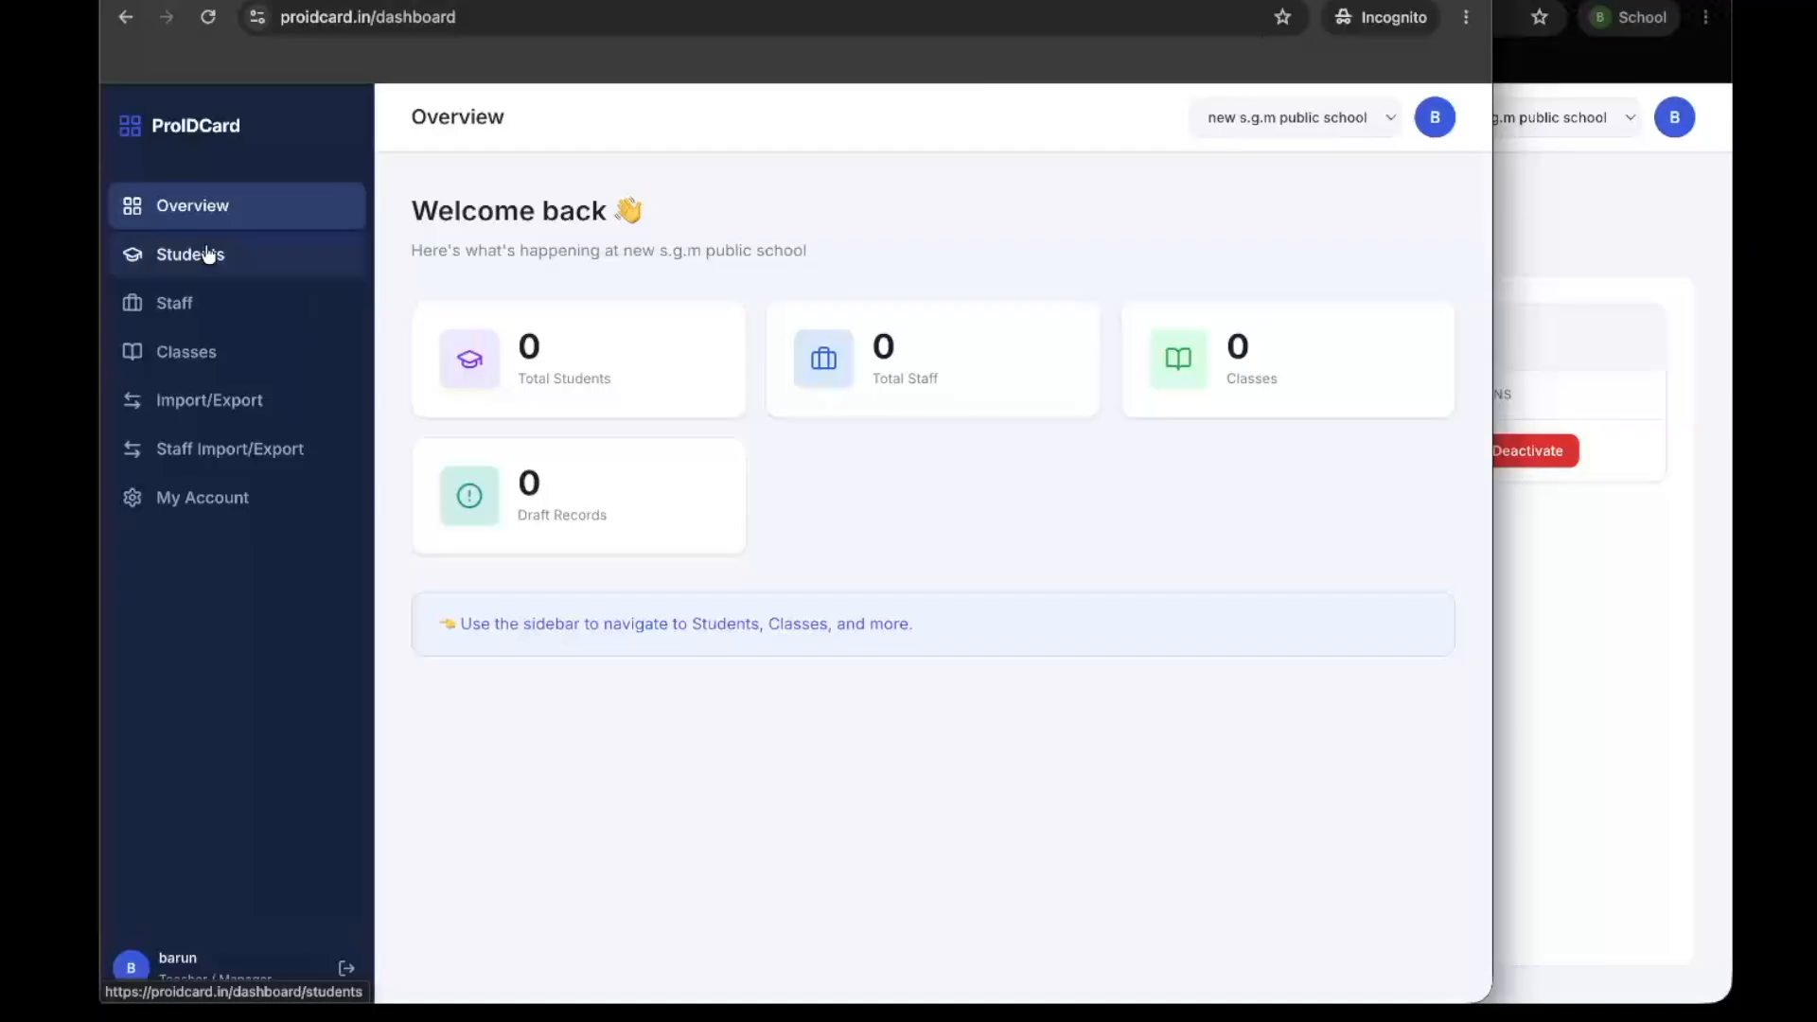
pyautogui.click(208, 254)
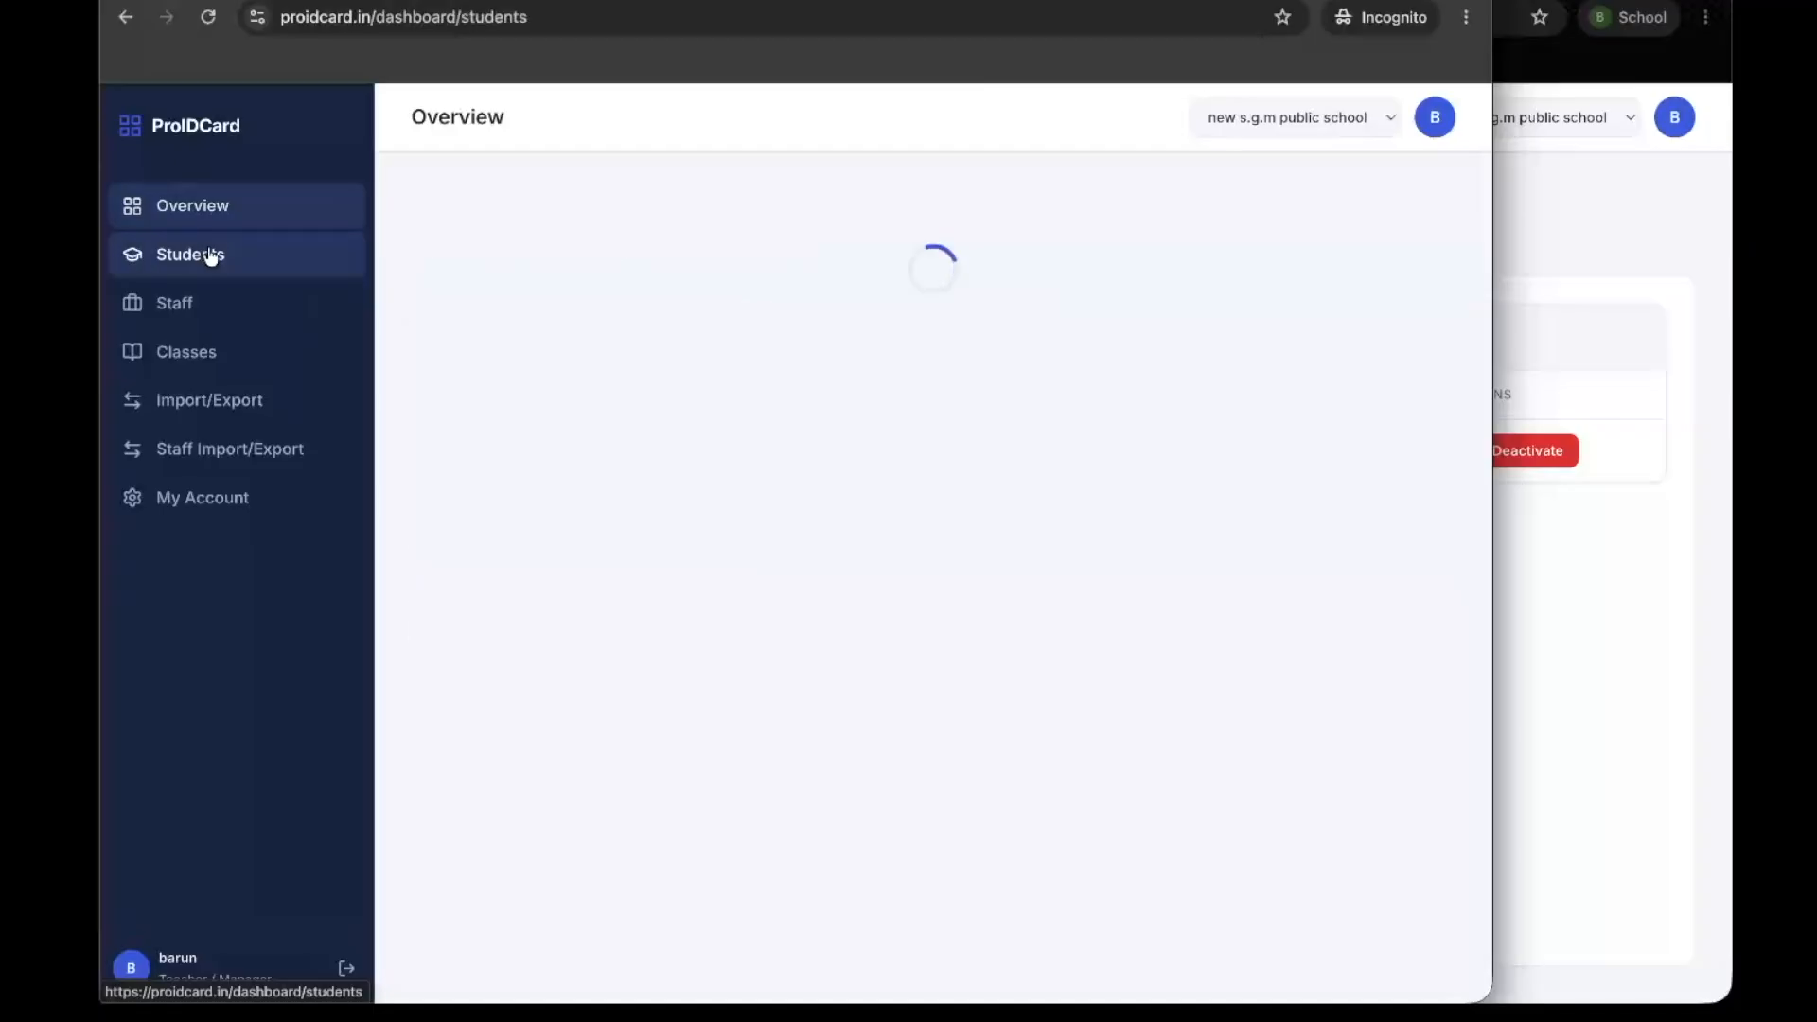
pyautogui.click(1287, 116)
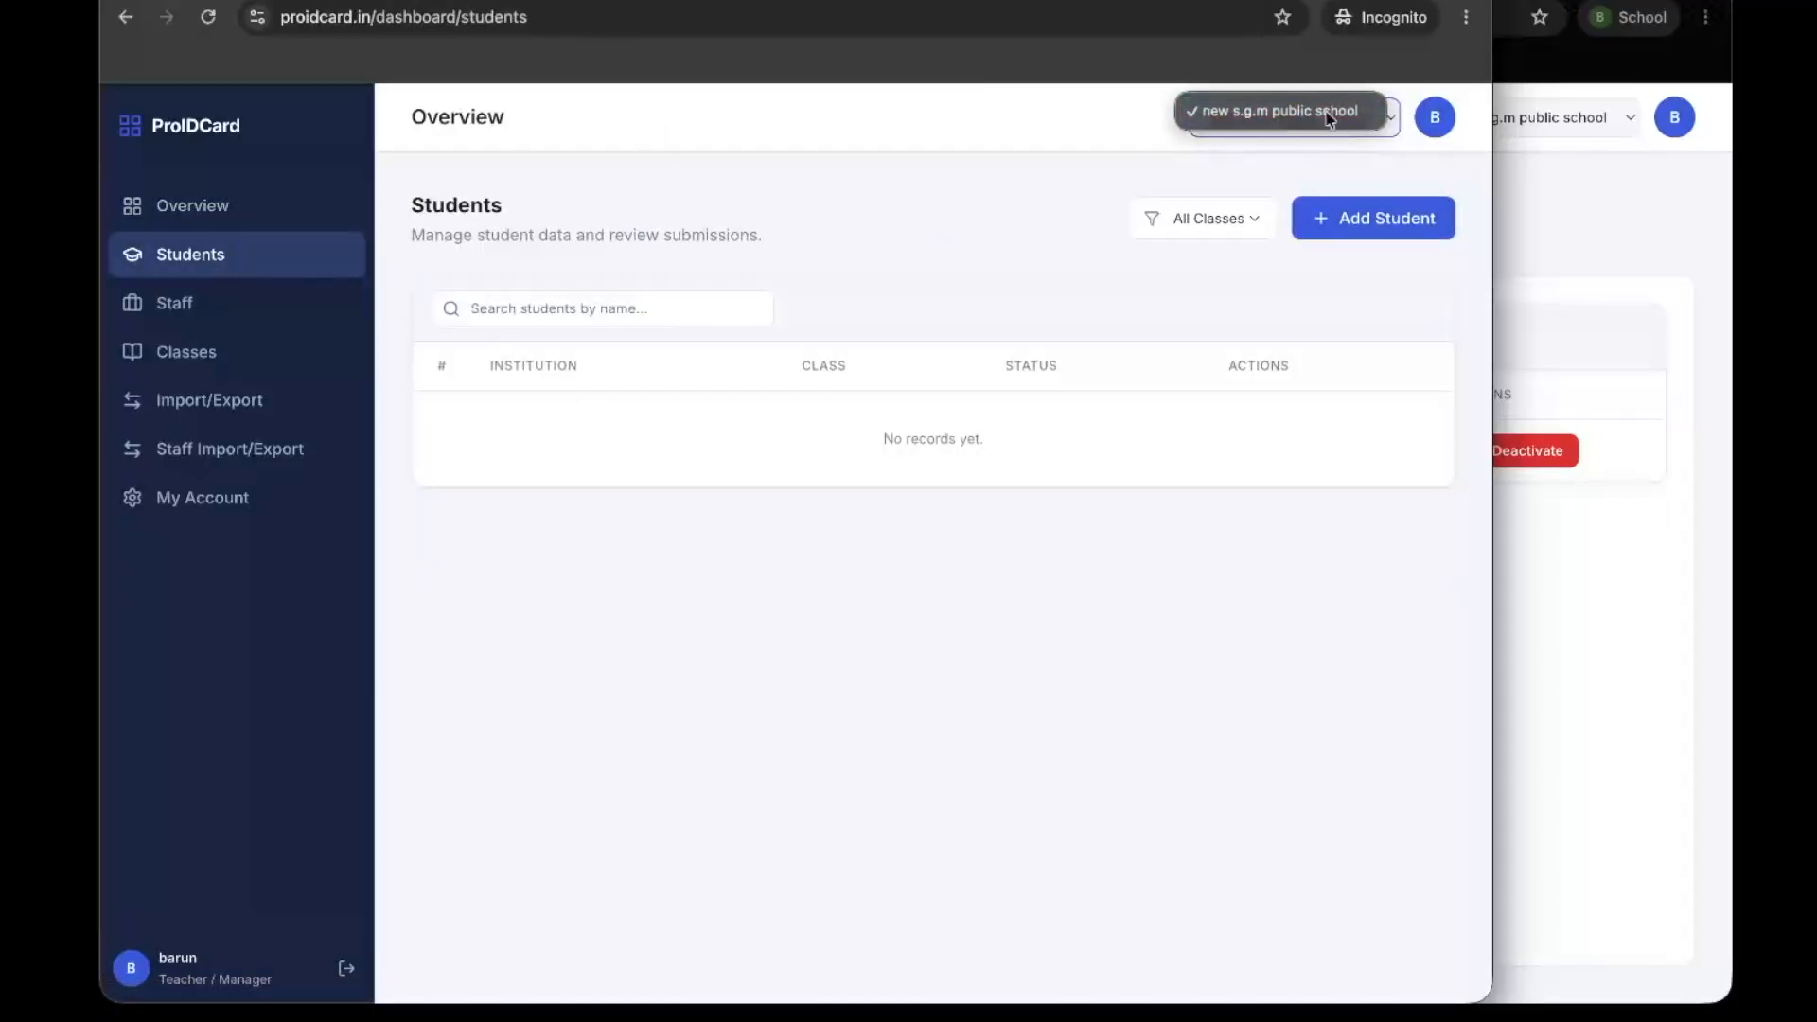
pyautogui.click(226, 212)
# Look at the admin's Managers page, return to the staff account, and view its Classes, Staff and Students sections
pyautogui.click(1574, 572)
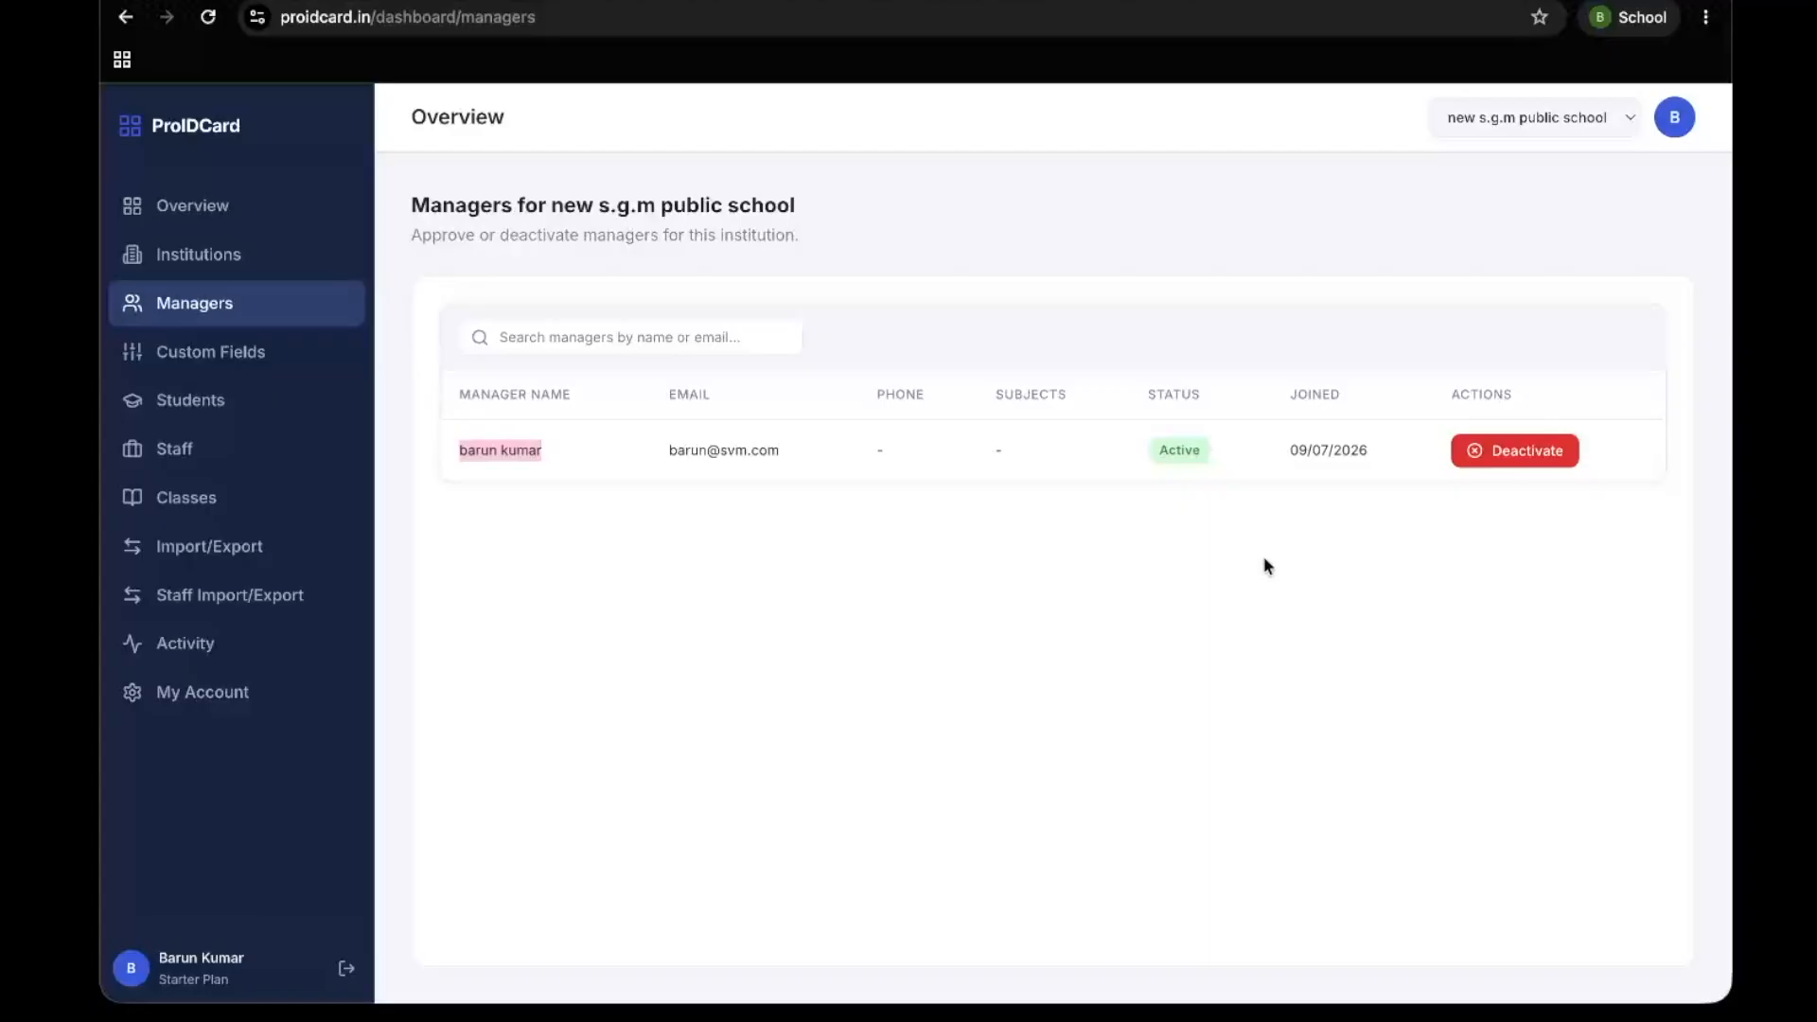
pyautogui.hotkey('ctrl', 'Up')
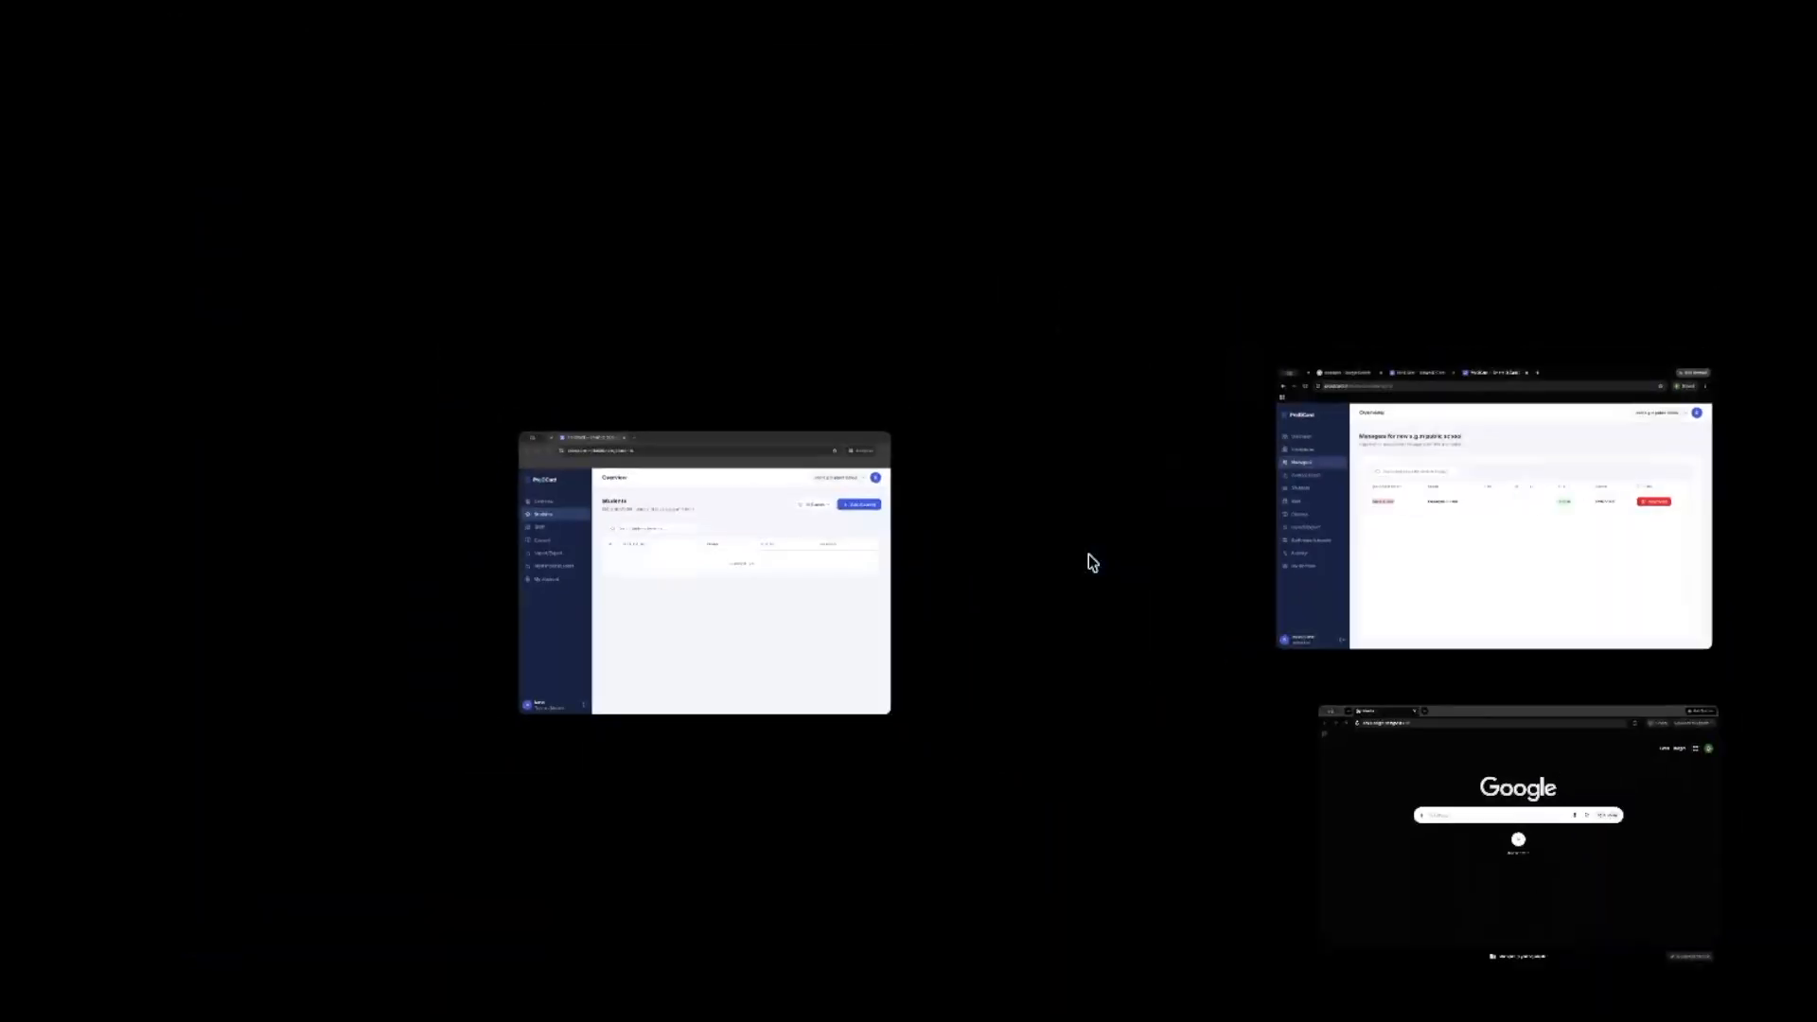
pyautogui.click(734, 628)
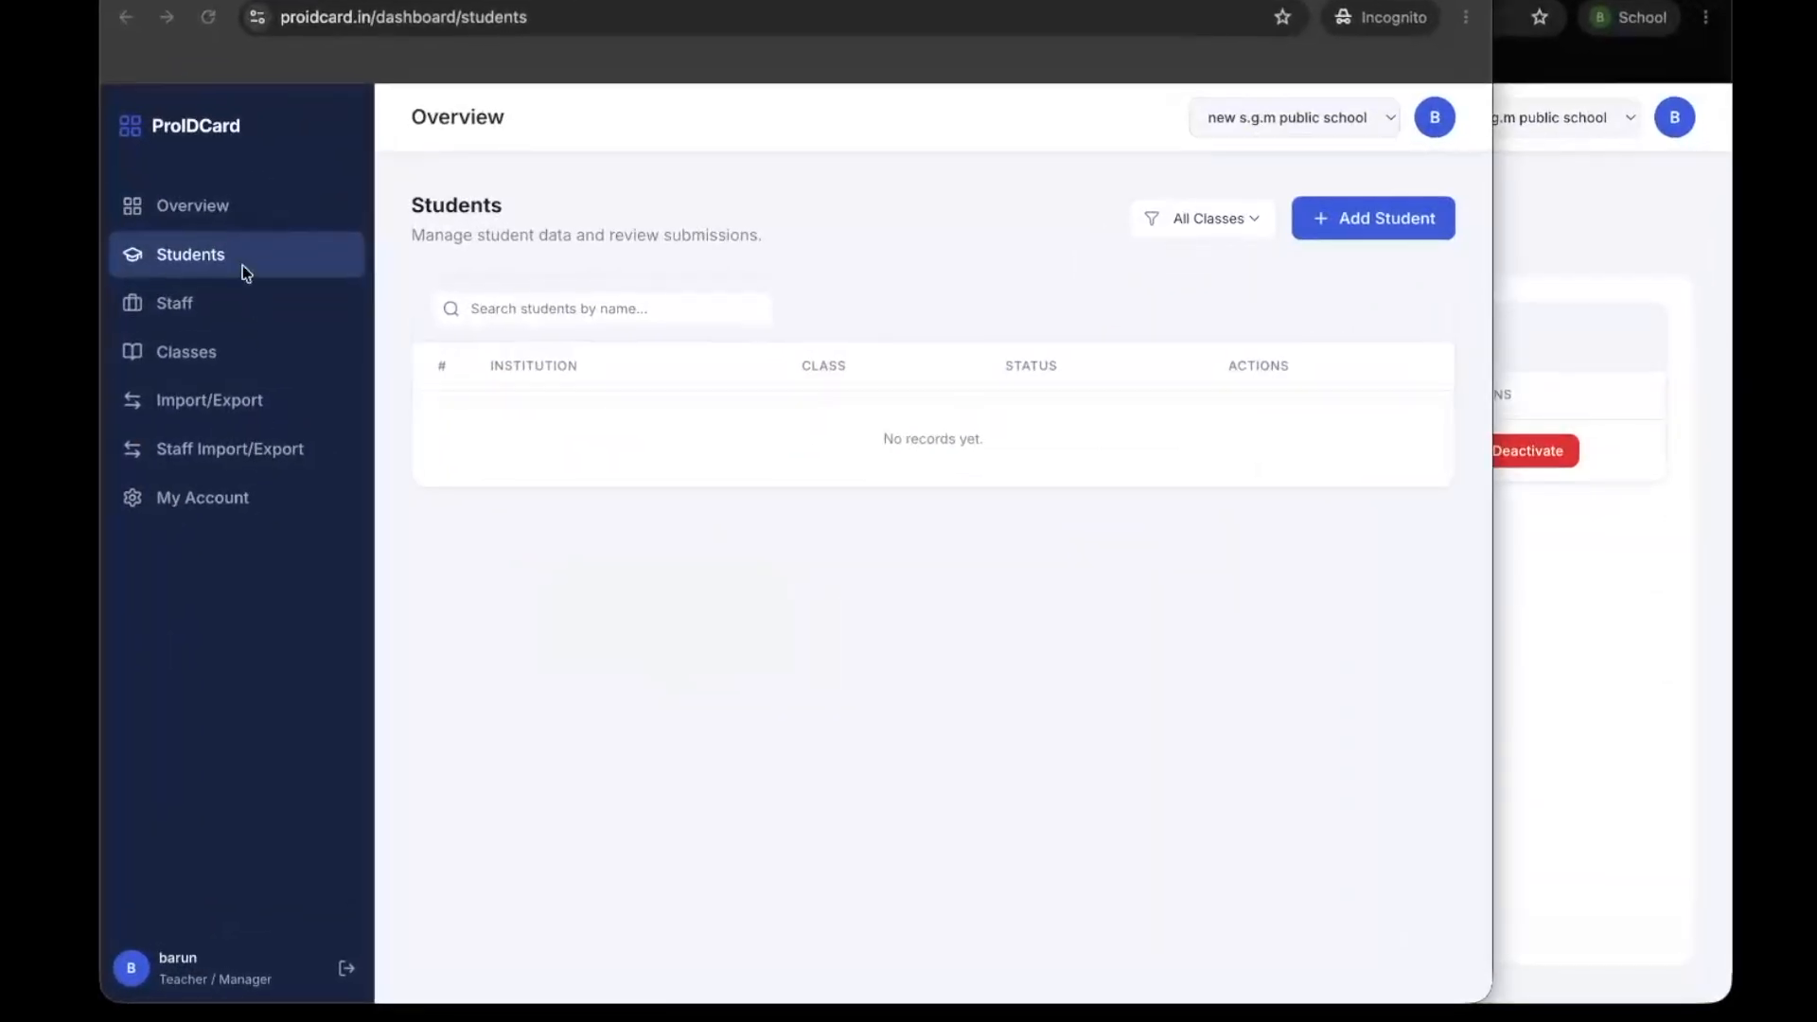
pyautogui.click(210, 352)
pyautogui.click(205, 295)
pyautogui.click(190, 255)
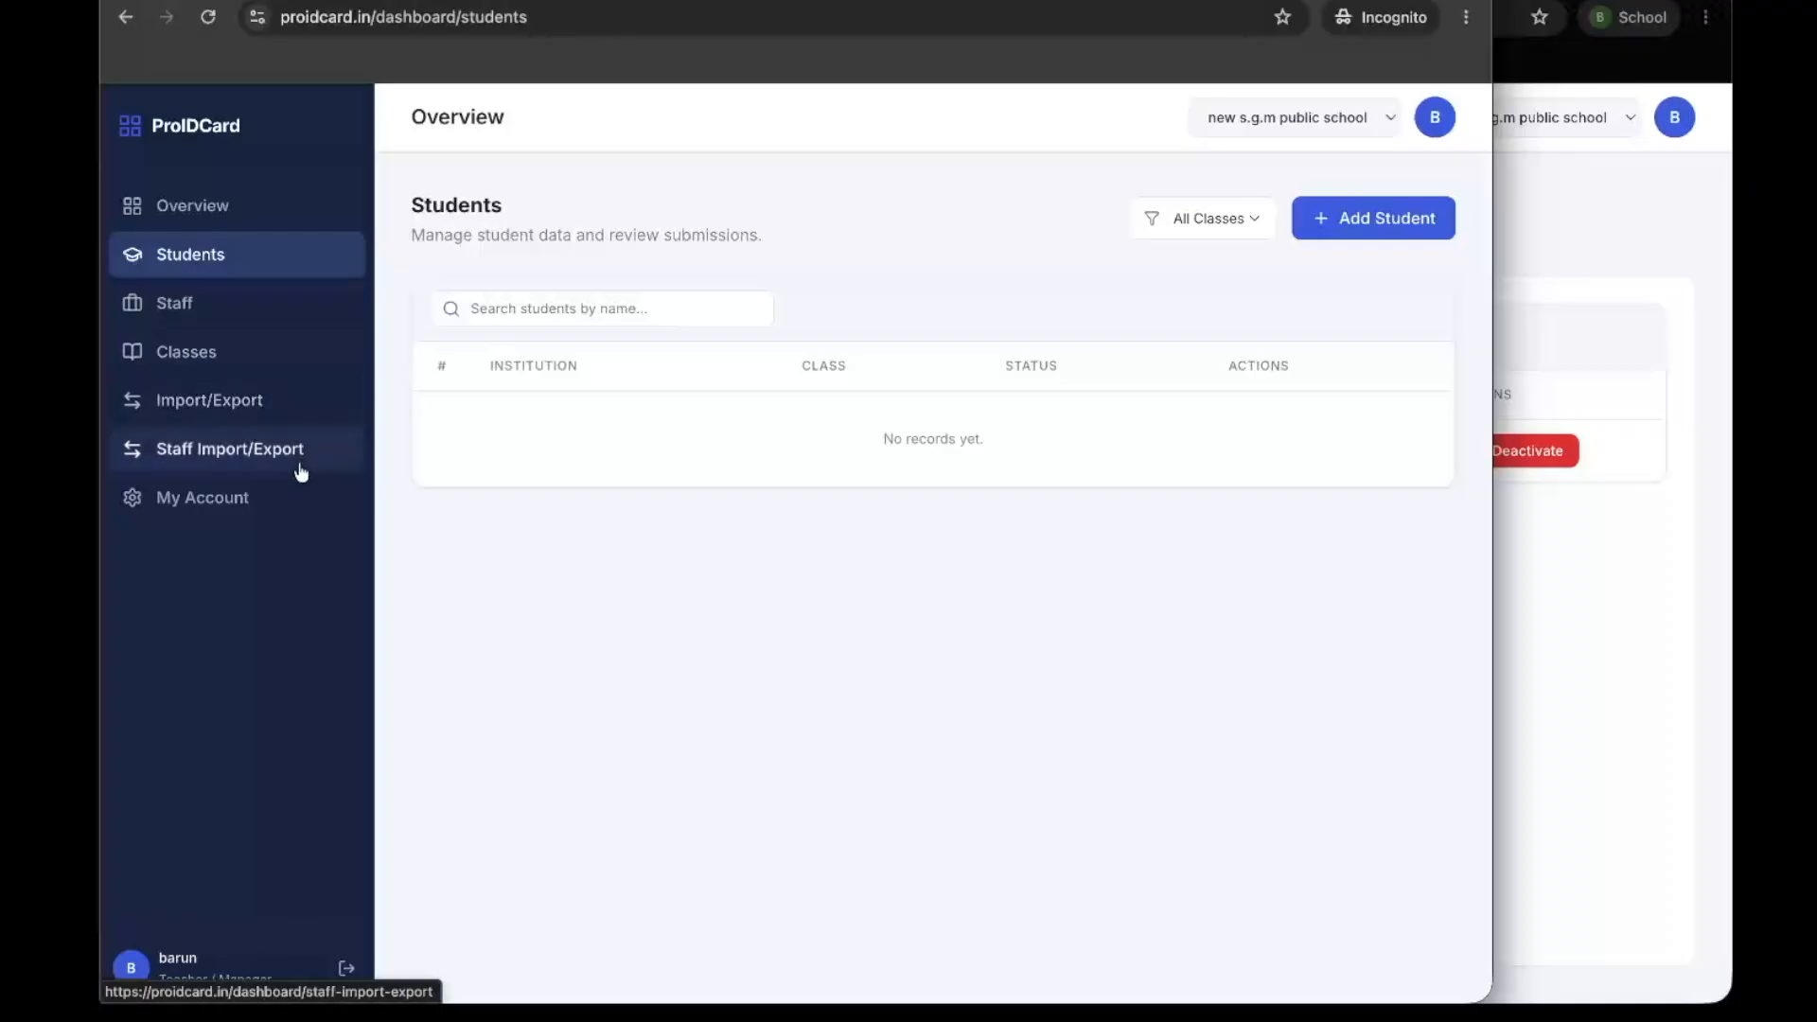
# Return to the admin window and, in the school's Custom Fields, add a student data field labelled "student Name"
pyautogui.hotkey('ctrl', 'Up')
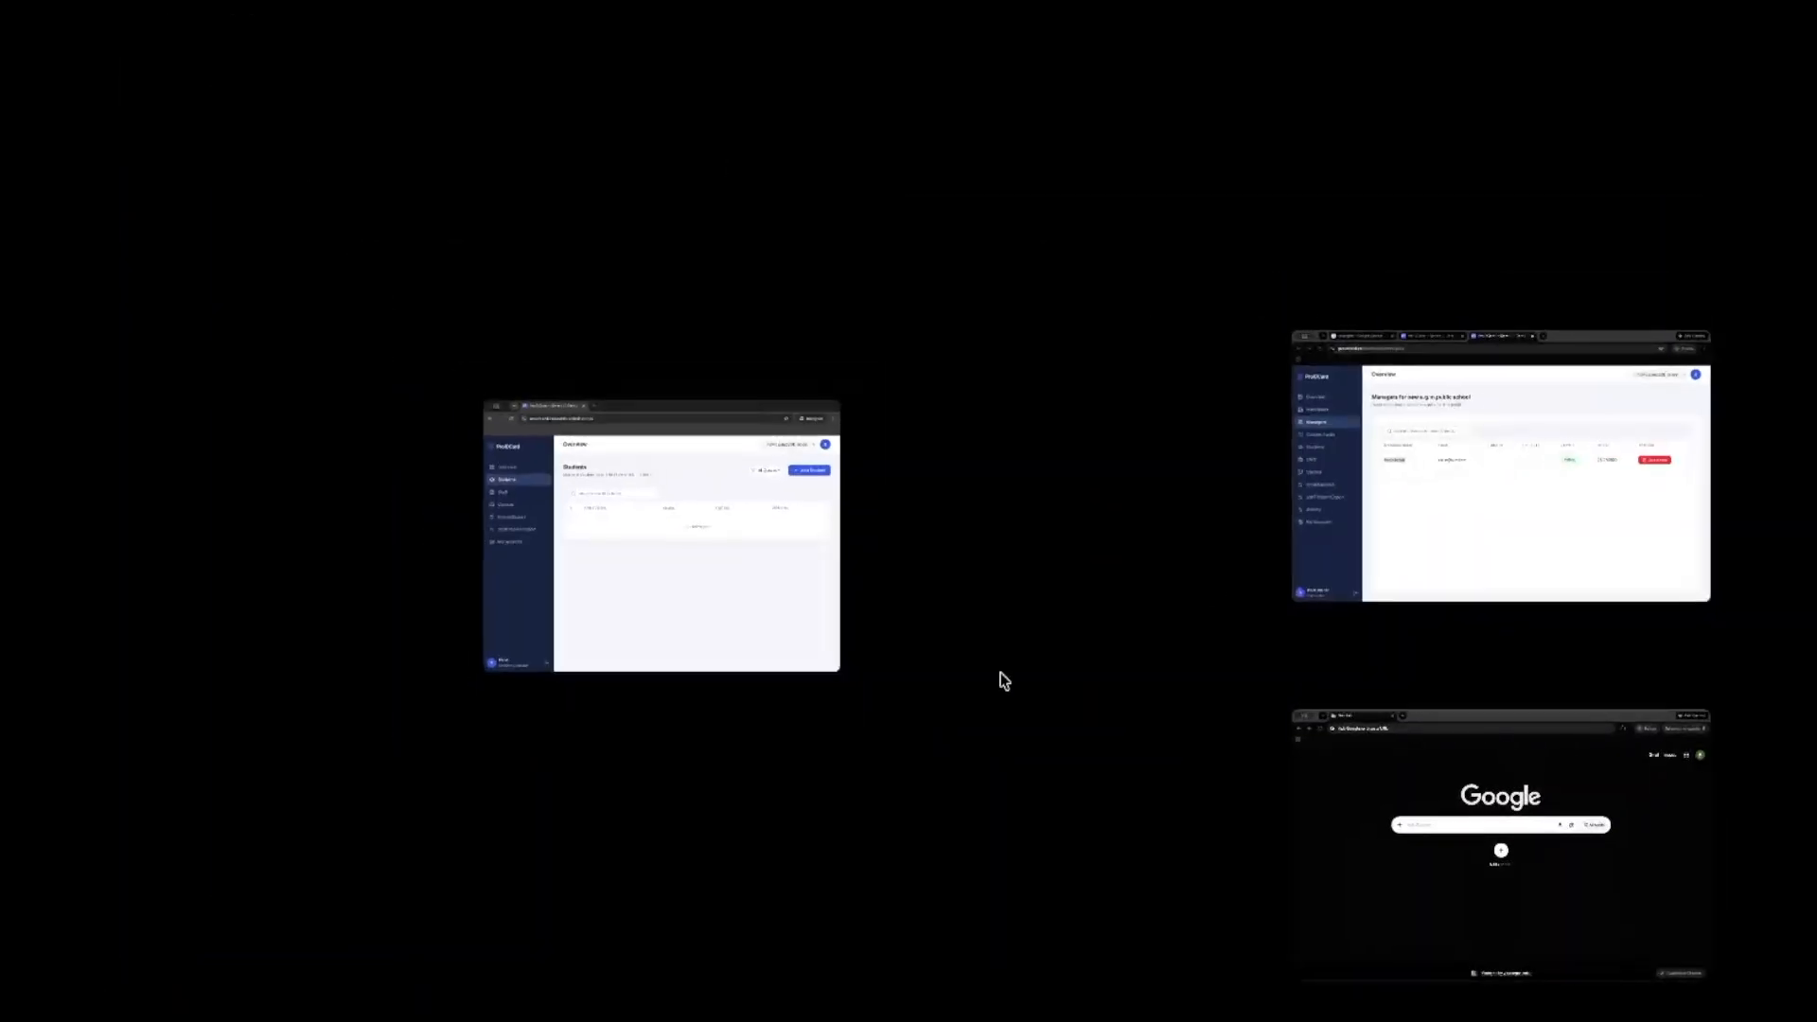
pyautogui.click(1570, 490)
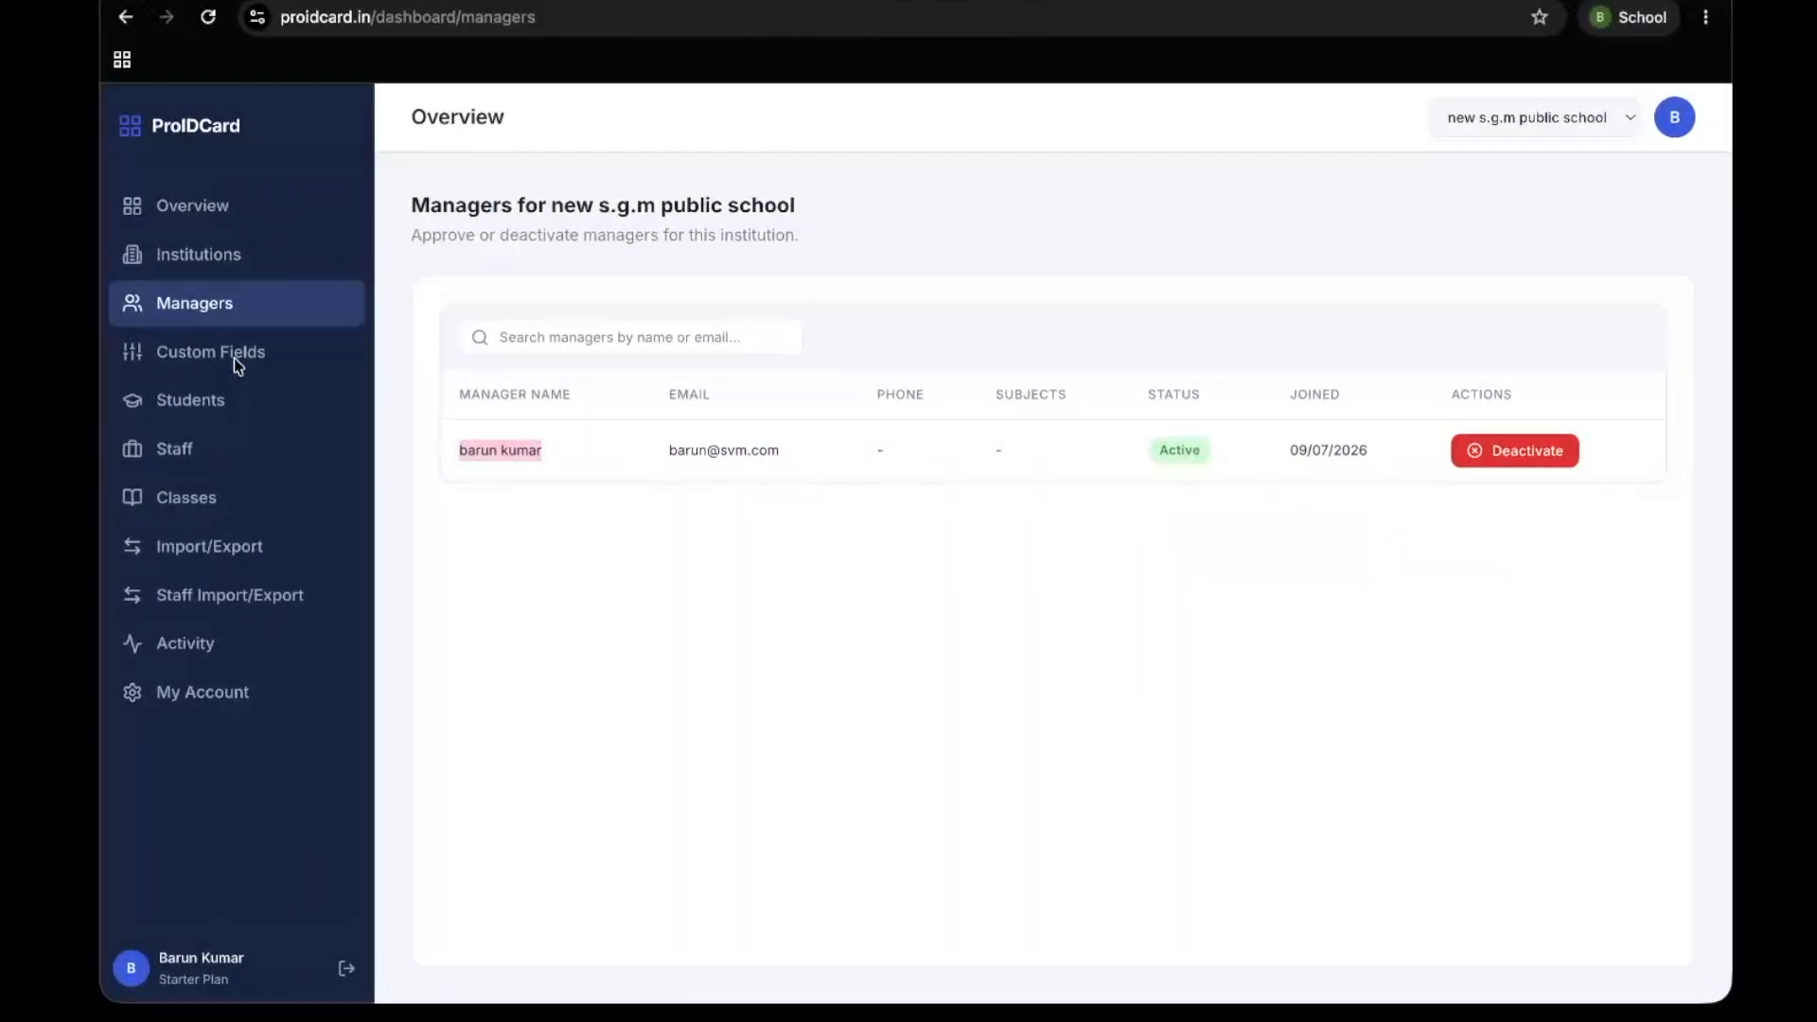
pyautogui.click(237, 363)
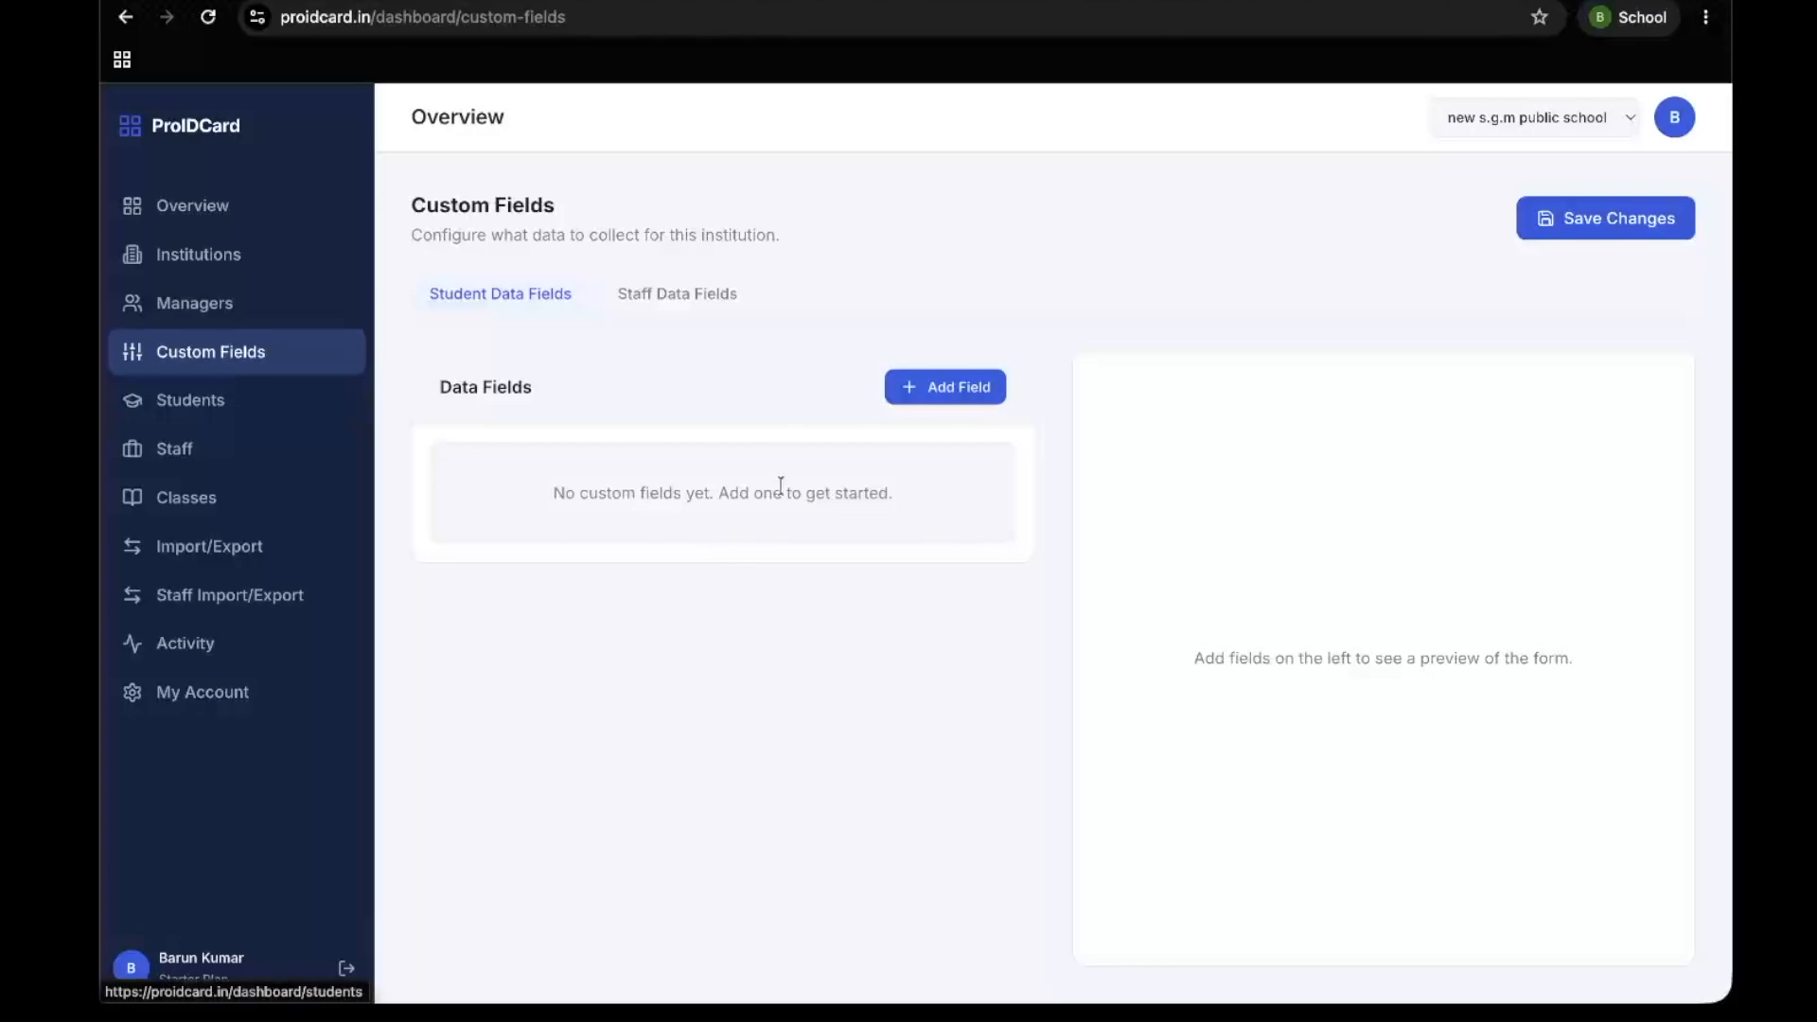
pyautogui.click(947, 398)
pyautogui.click(609, 592)
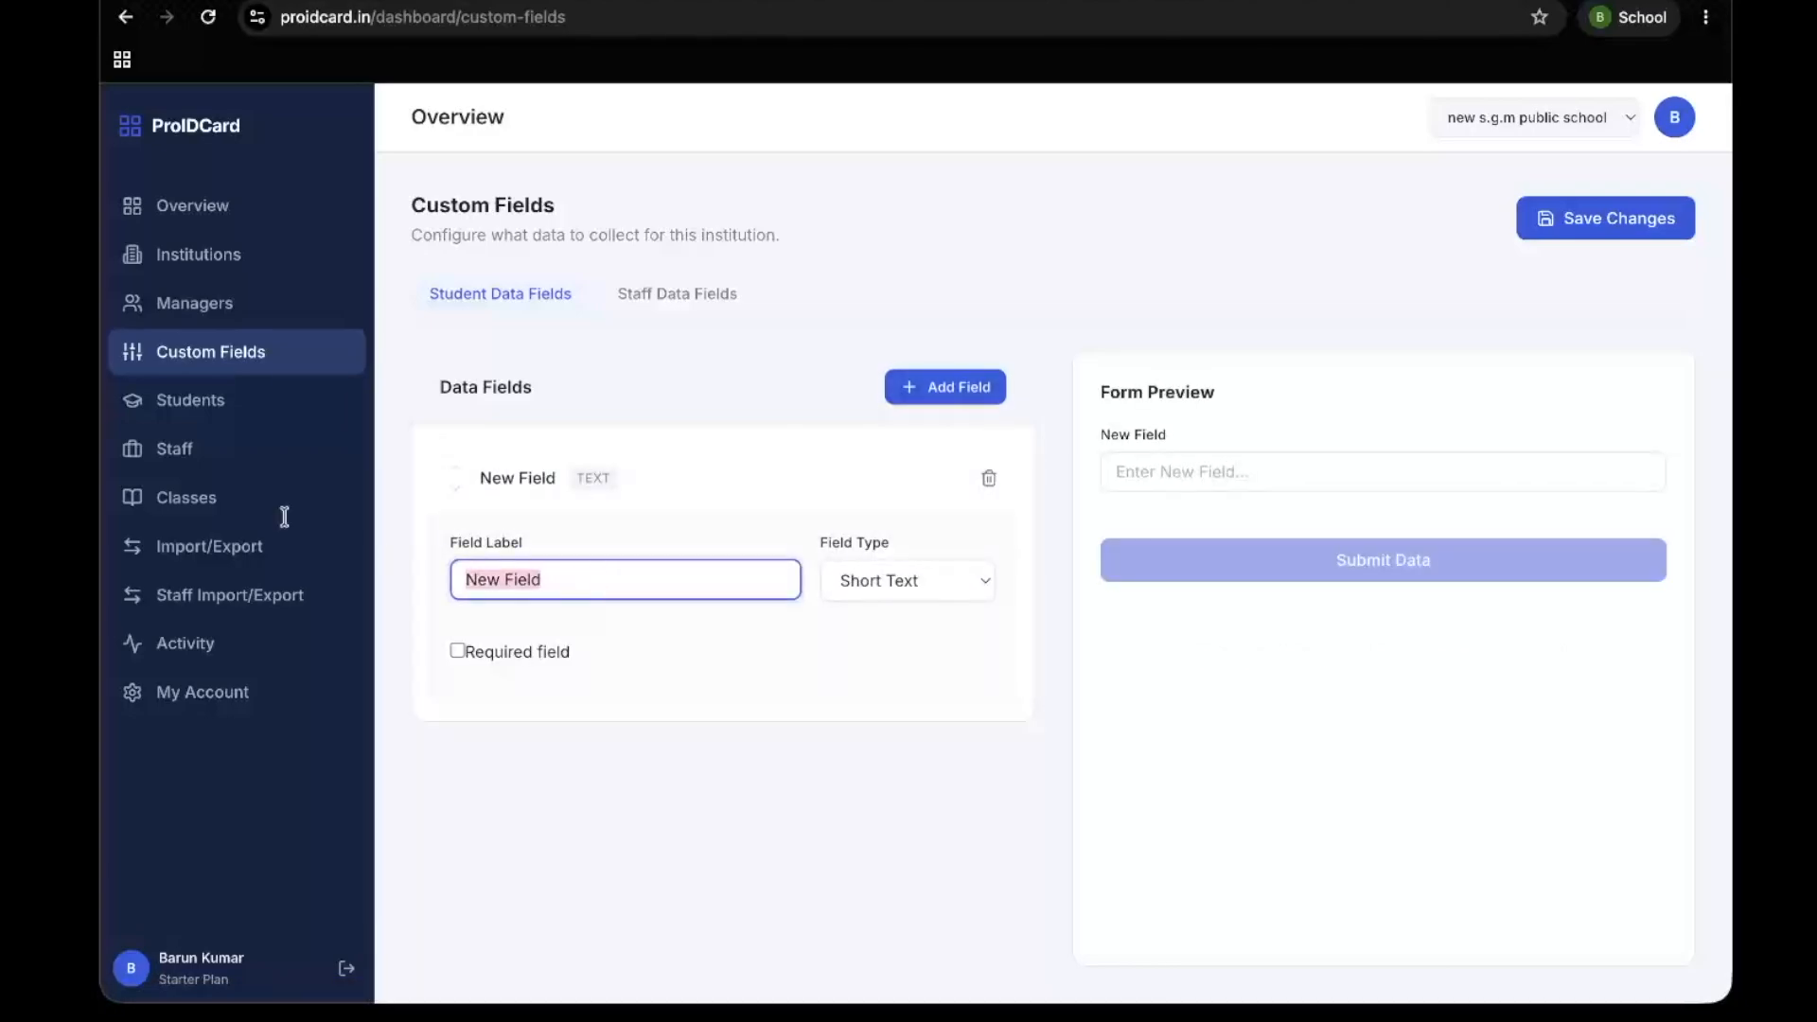
pyautogui.write('stude')
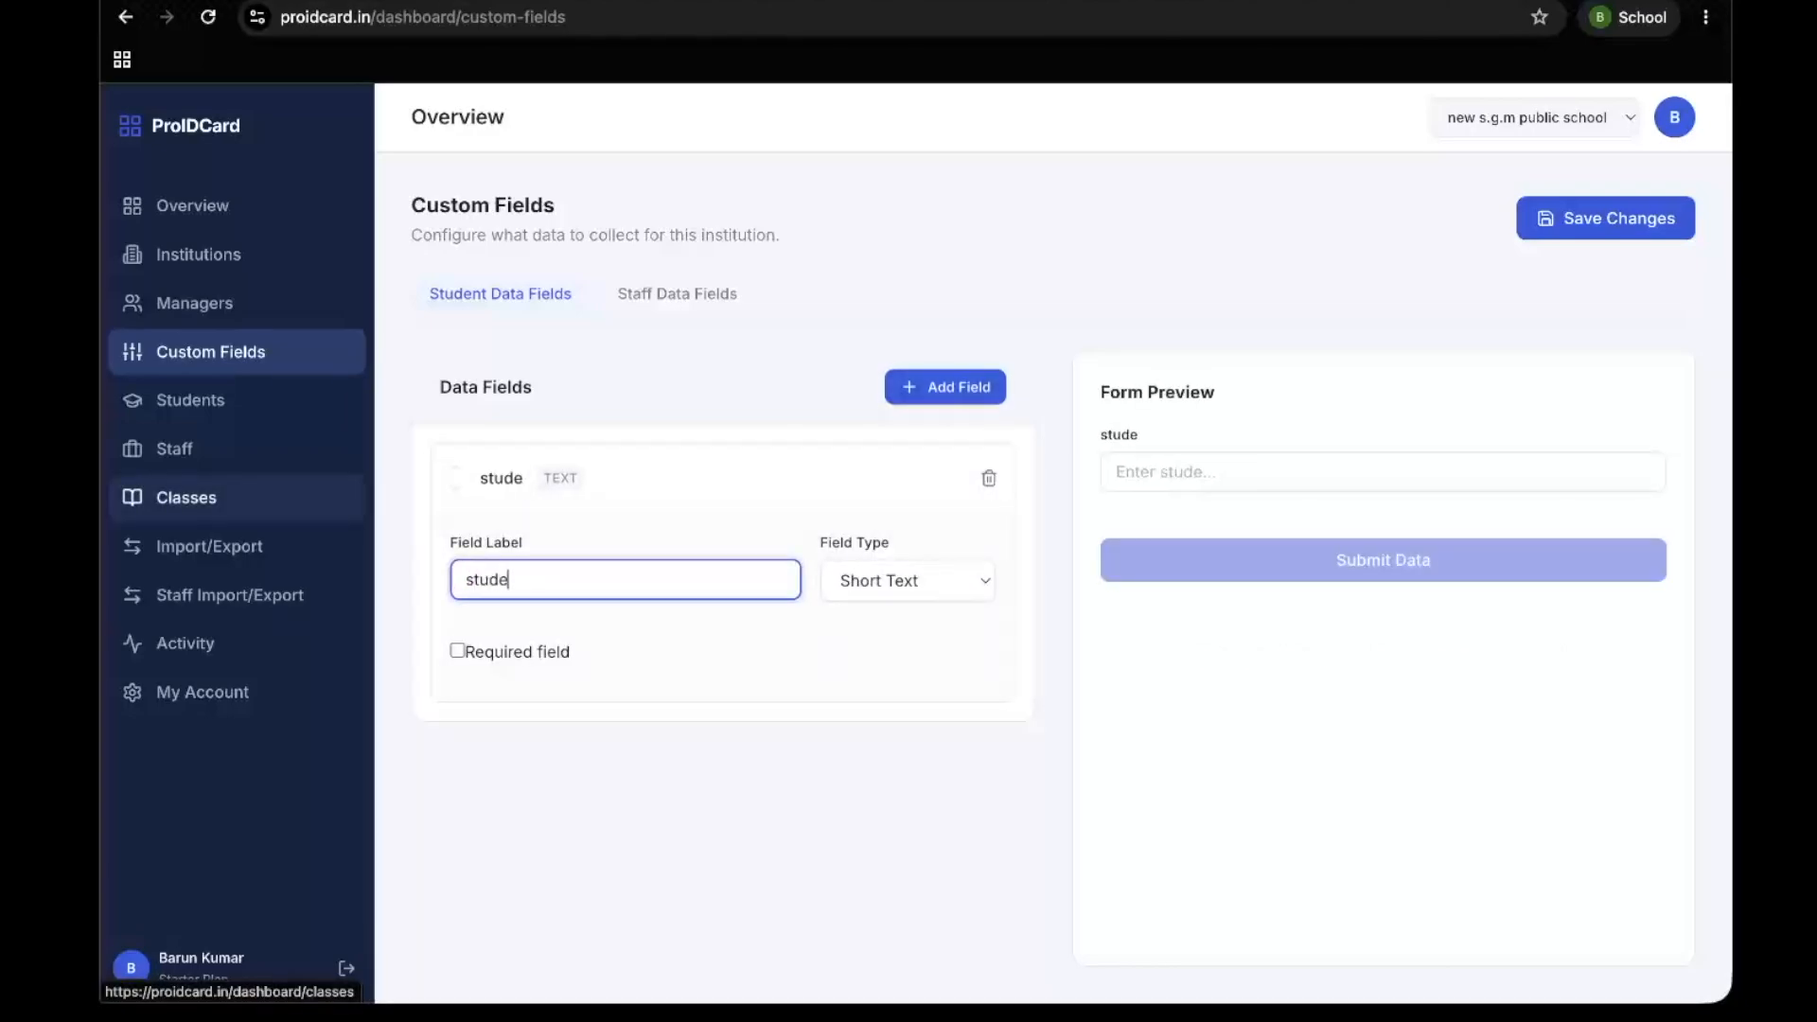
pyautogui.write('nt Name')
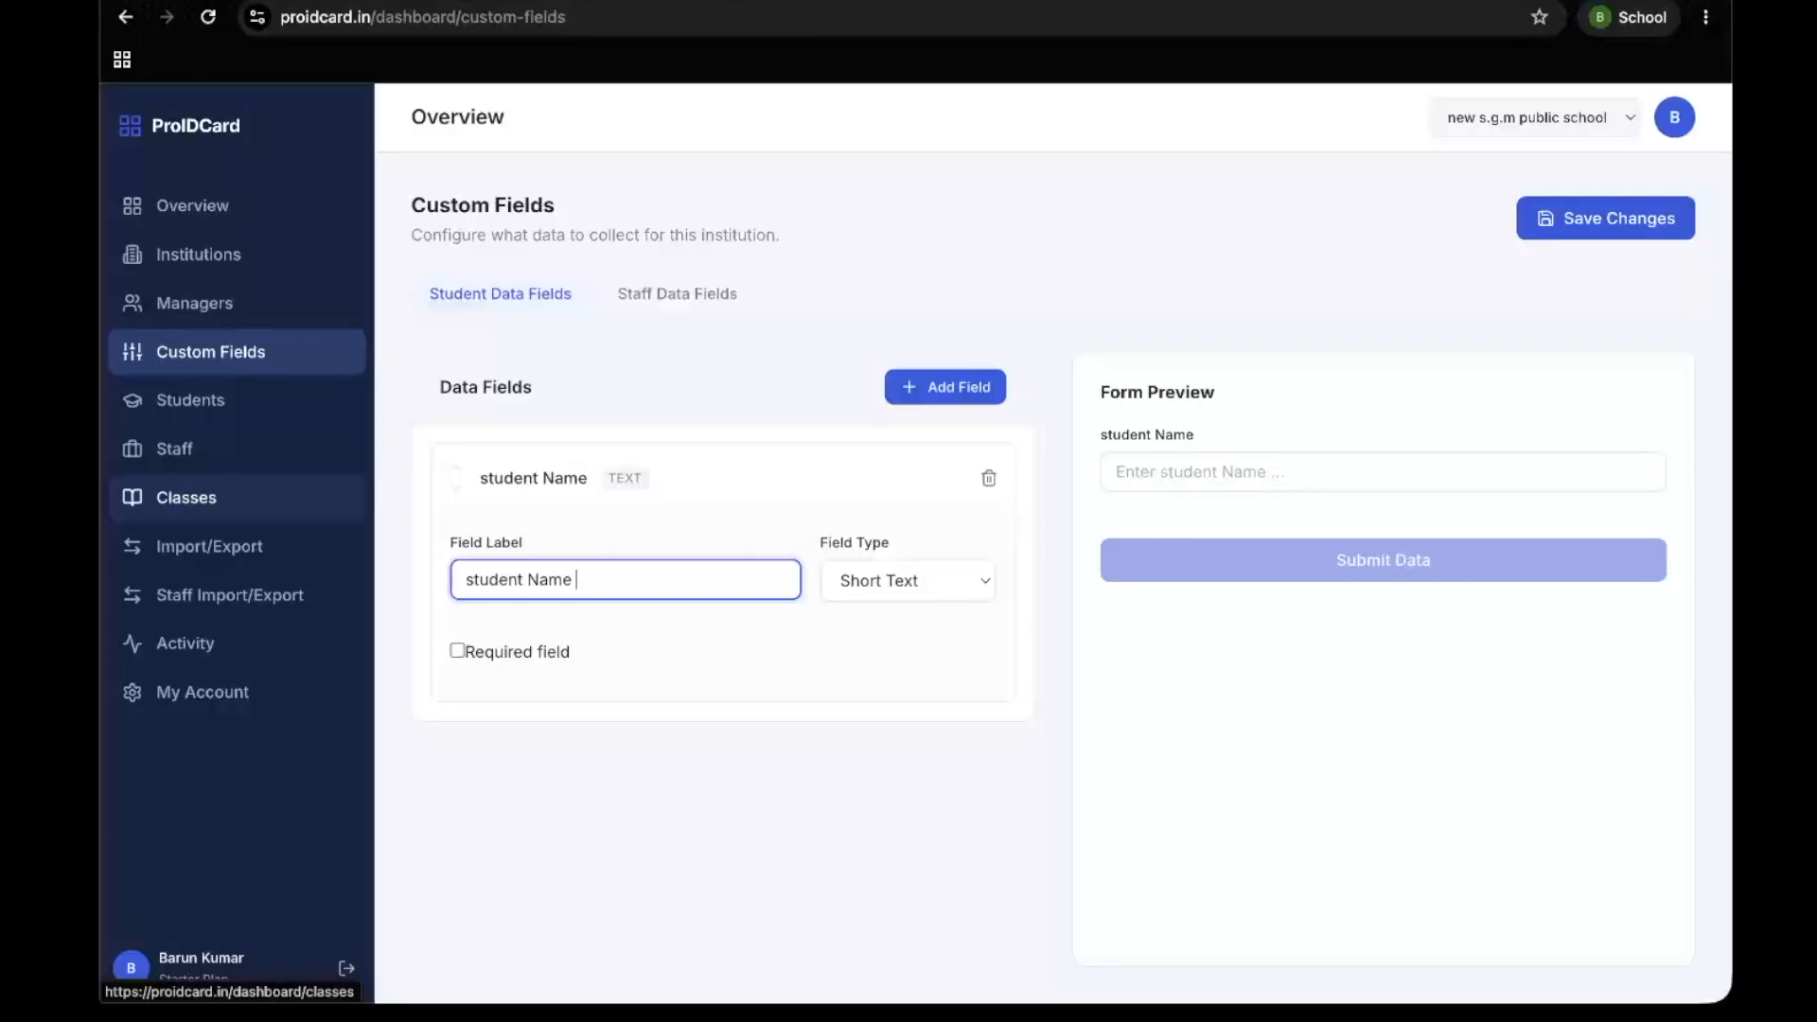
pyautogui.click(693, 812)
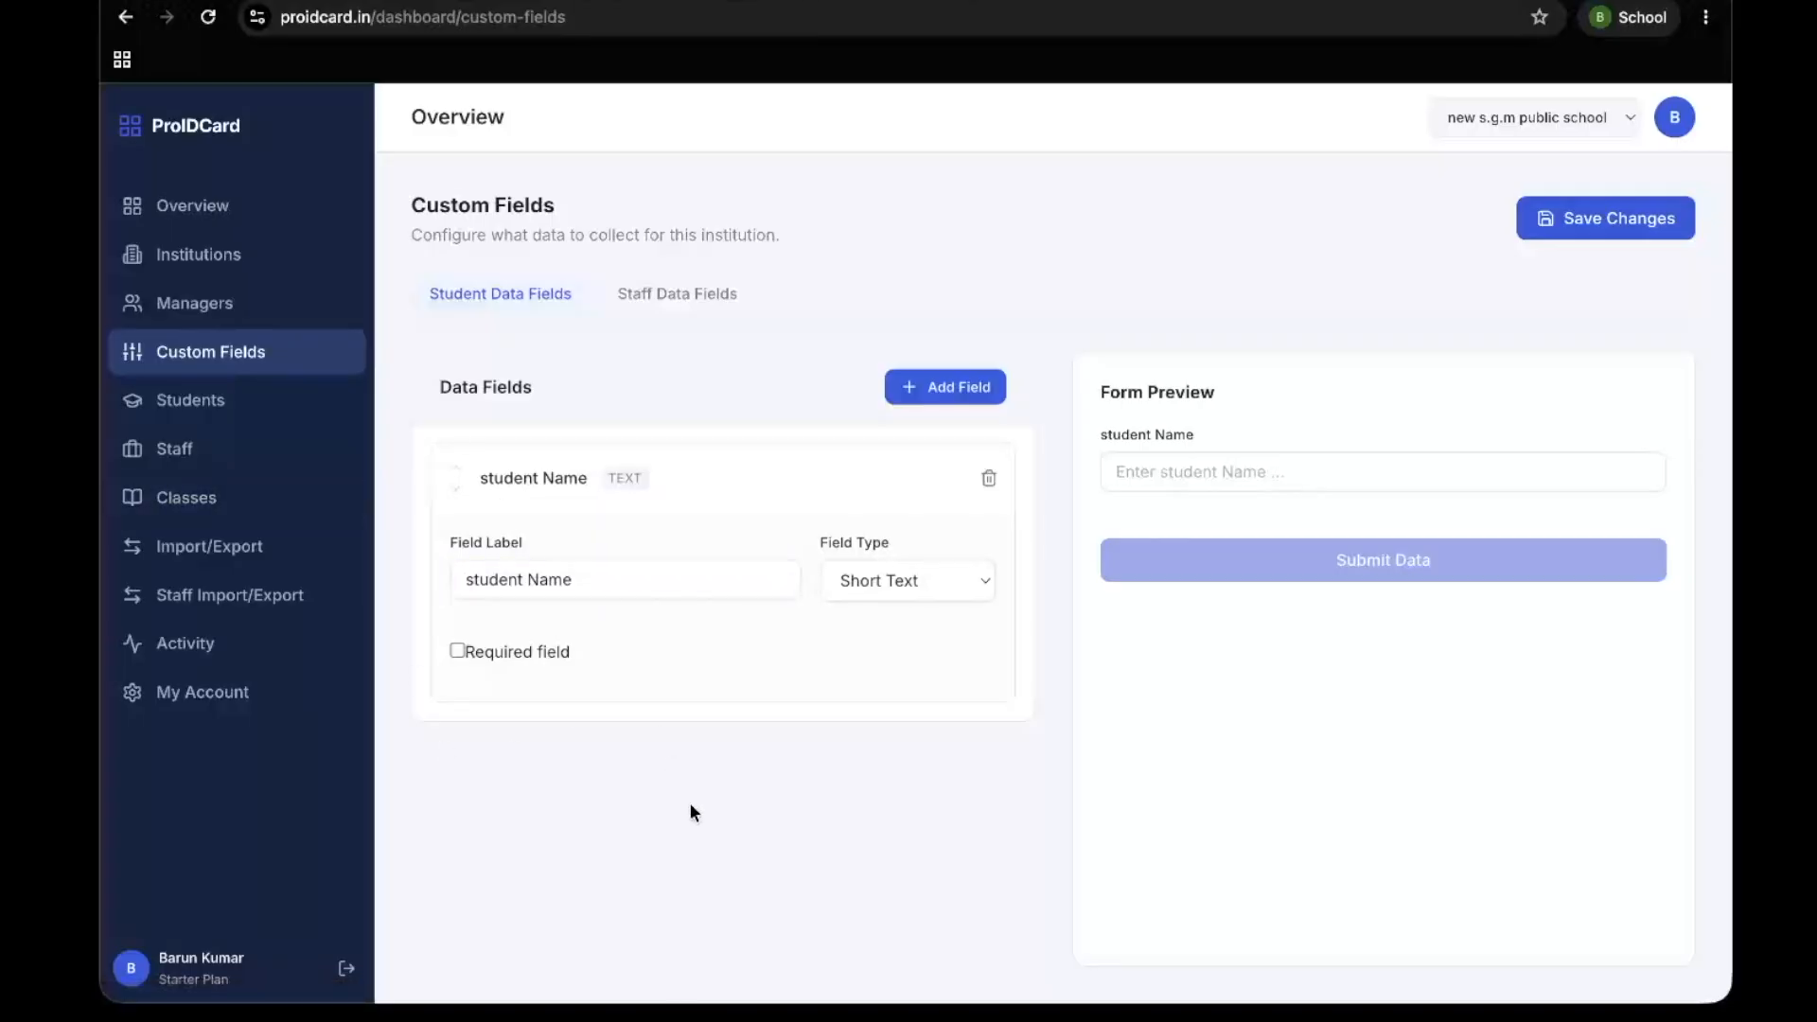
# Add two more student data fields labelled "father name" and "mother name"
pyautogui.click(942, 388)
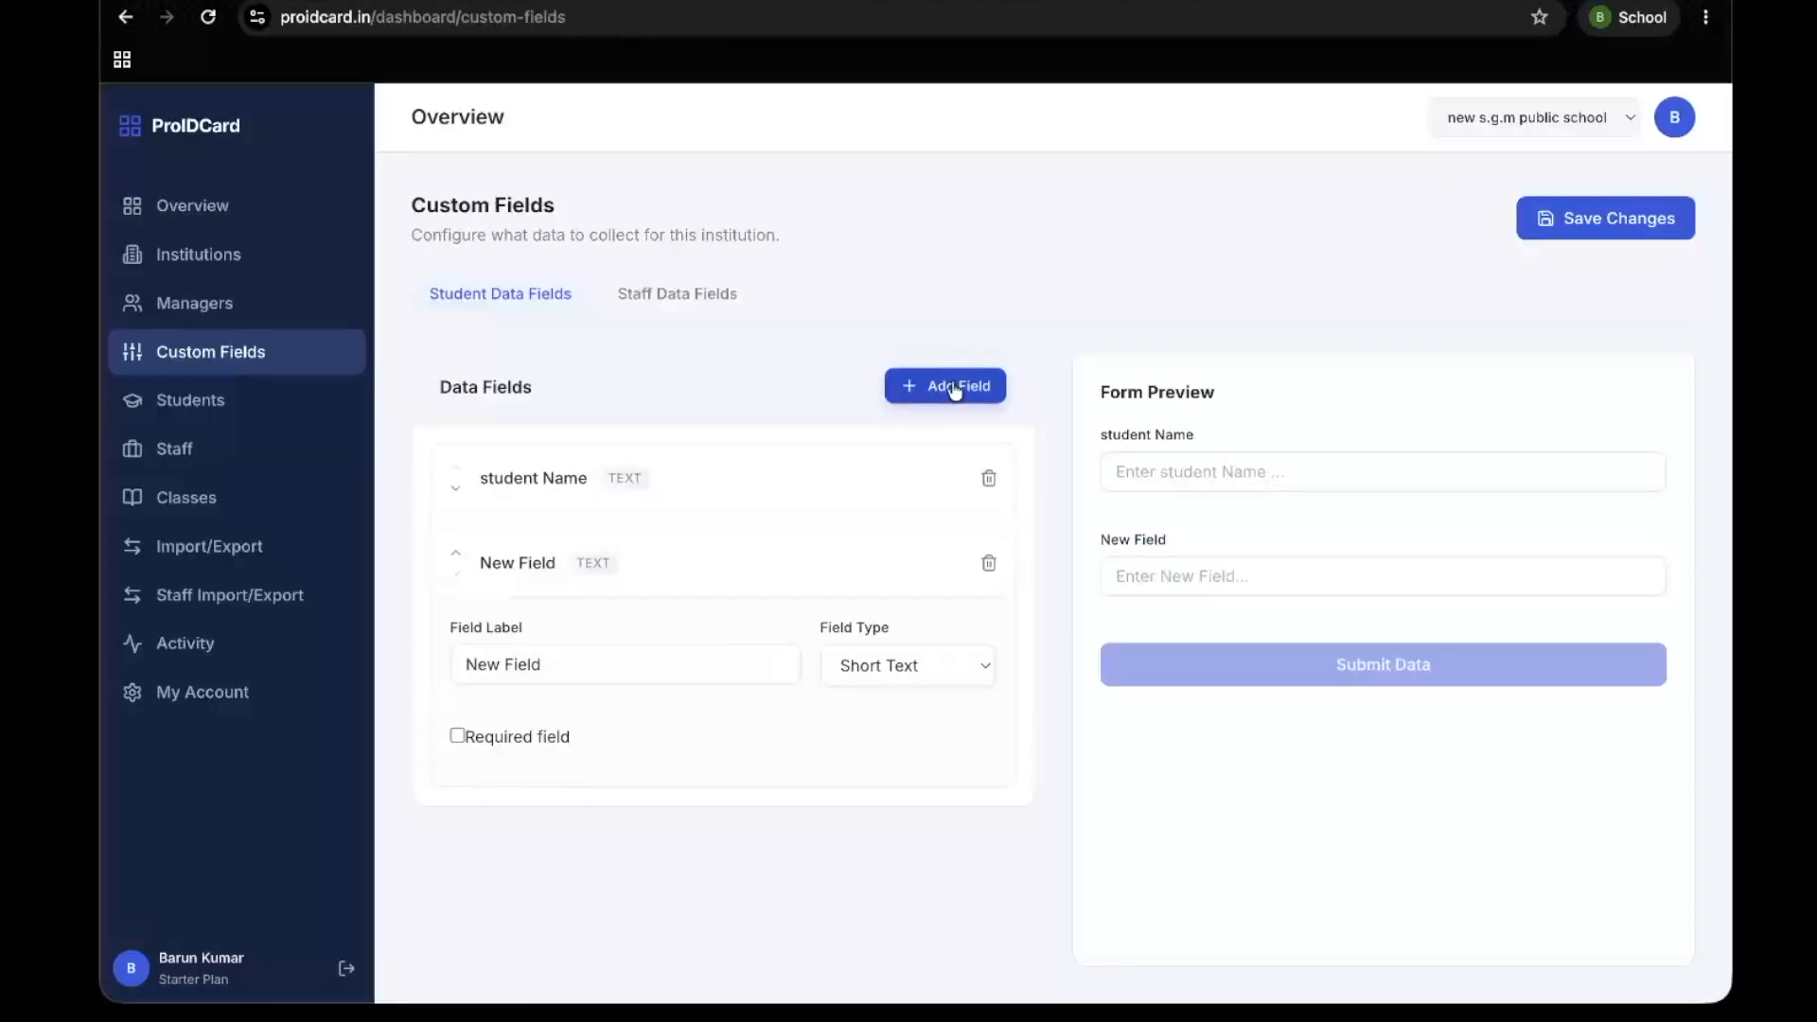
pyautogui.tripleClick(544, 665)
pyautogui.write('father name')
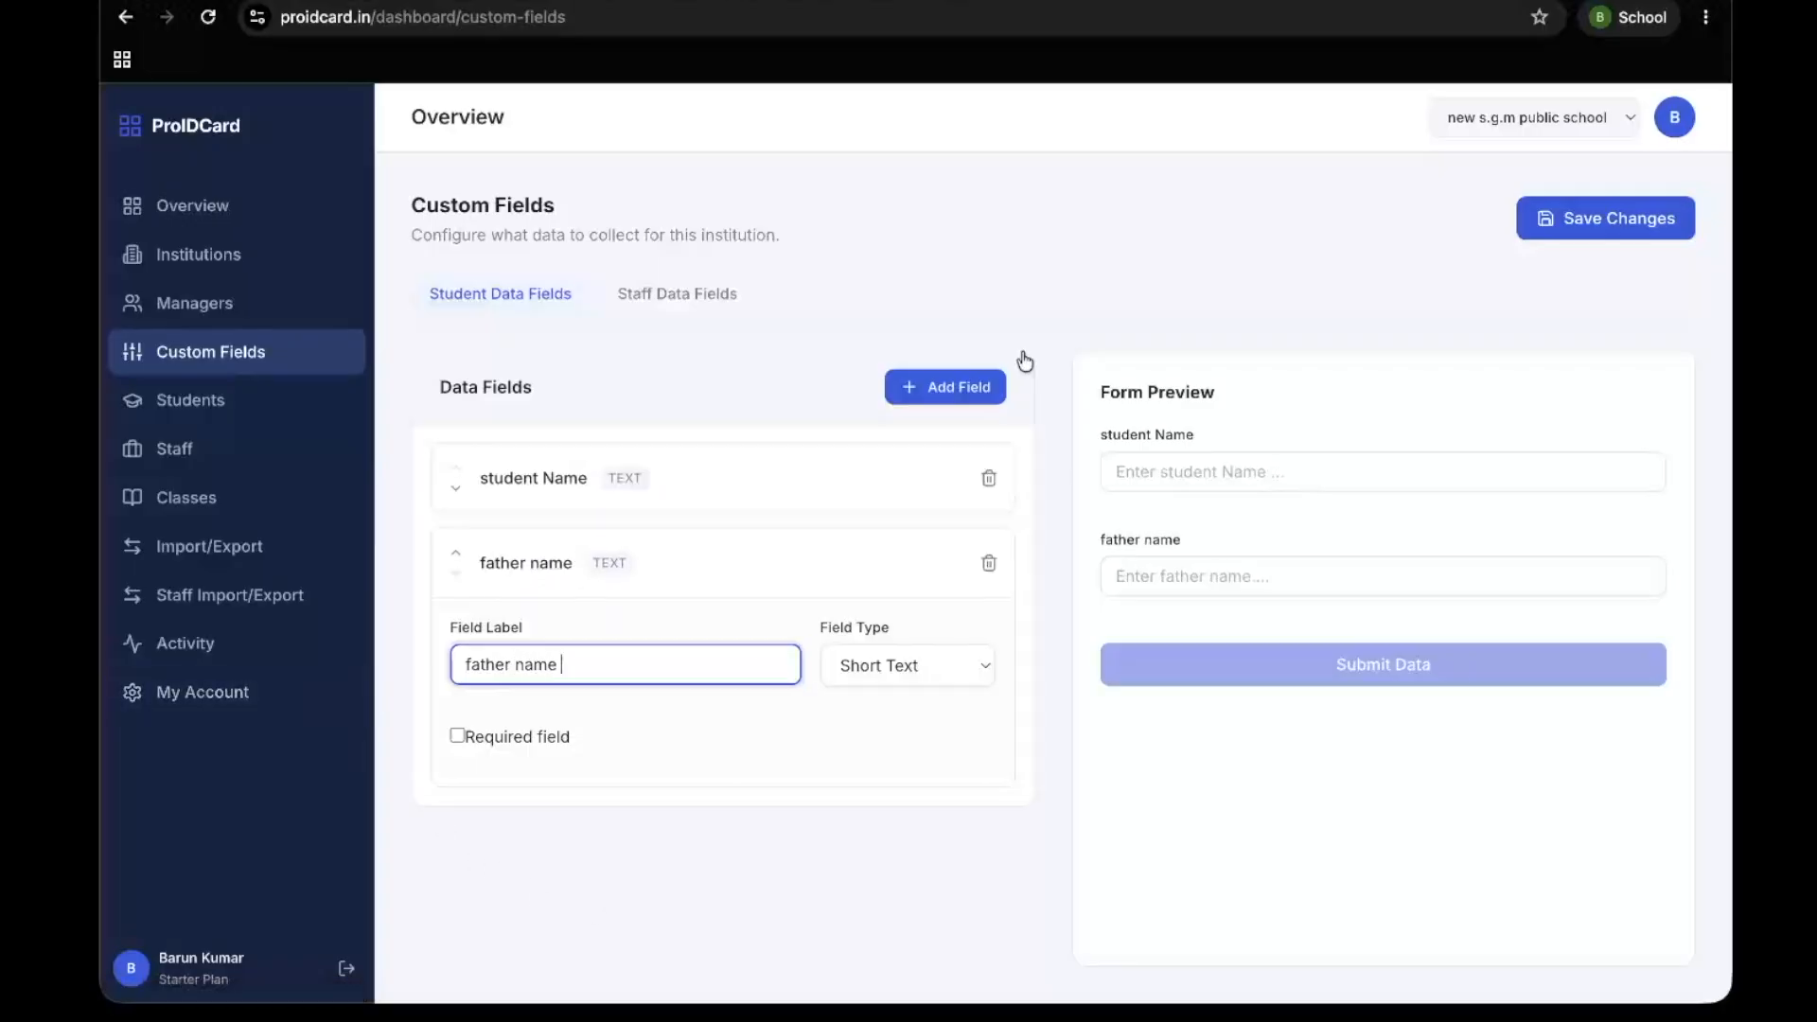
pyautogui.click(937, 386)
pyautogui.click(556, 736)
pyautogui.moveTo(556, 747); pyautogui.dragTo(267, 750)
pyautogui.write('mother name')
# Add student data fields labelled "class" and "roll"
pyautogui.click(944, 387)
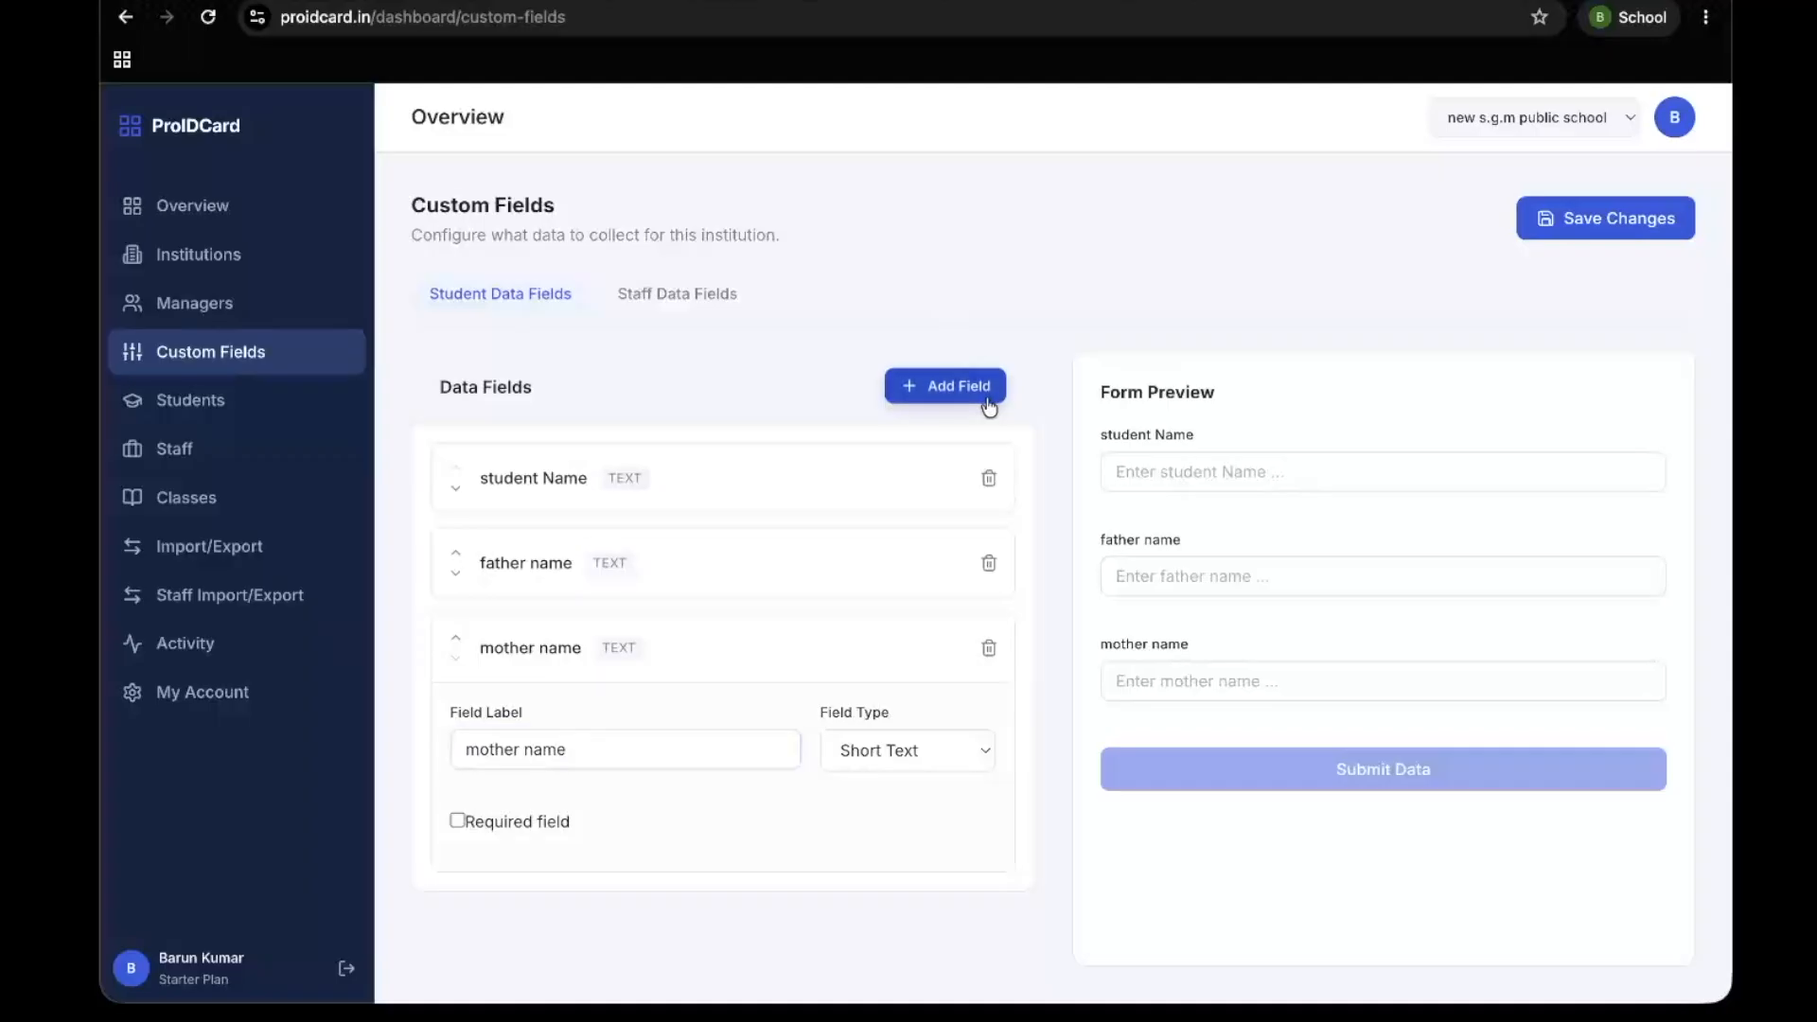
pyautogui.click(572, 832)
pyautogui.press('BackSpace')
pyautogui.press('BackSpace')
pyautogui.press('BackSpace')
pyautogui.press('BackSpace')
pyautogui.press('BackSpace')
pyautogui.press('BackSpace')
pyautogui.press('BackSpace')
pyautogui.press('BackSpace')
pyautogui.press('BackSpace')
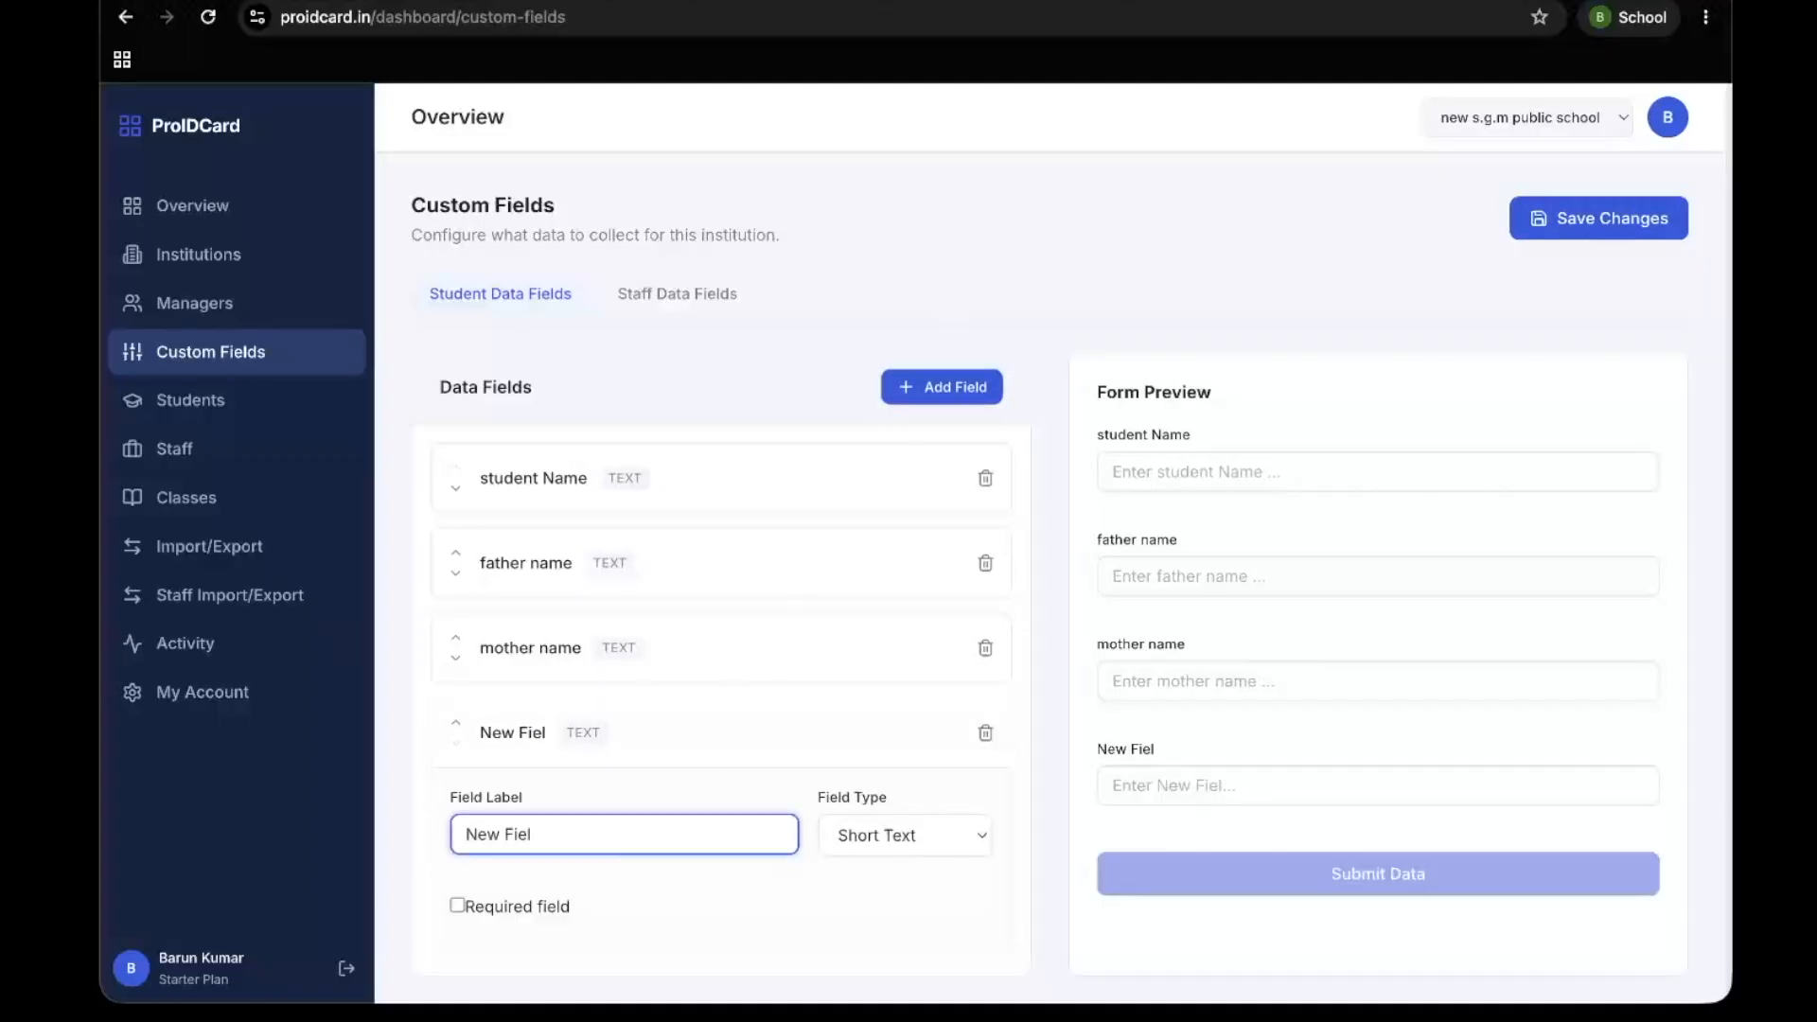
pyautogui.write('class')
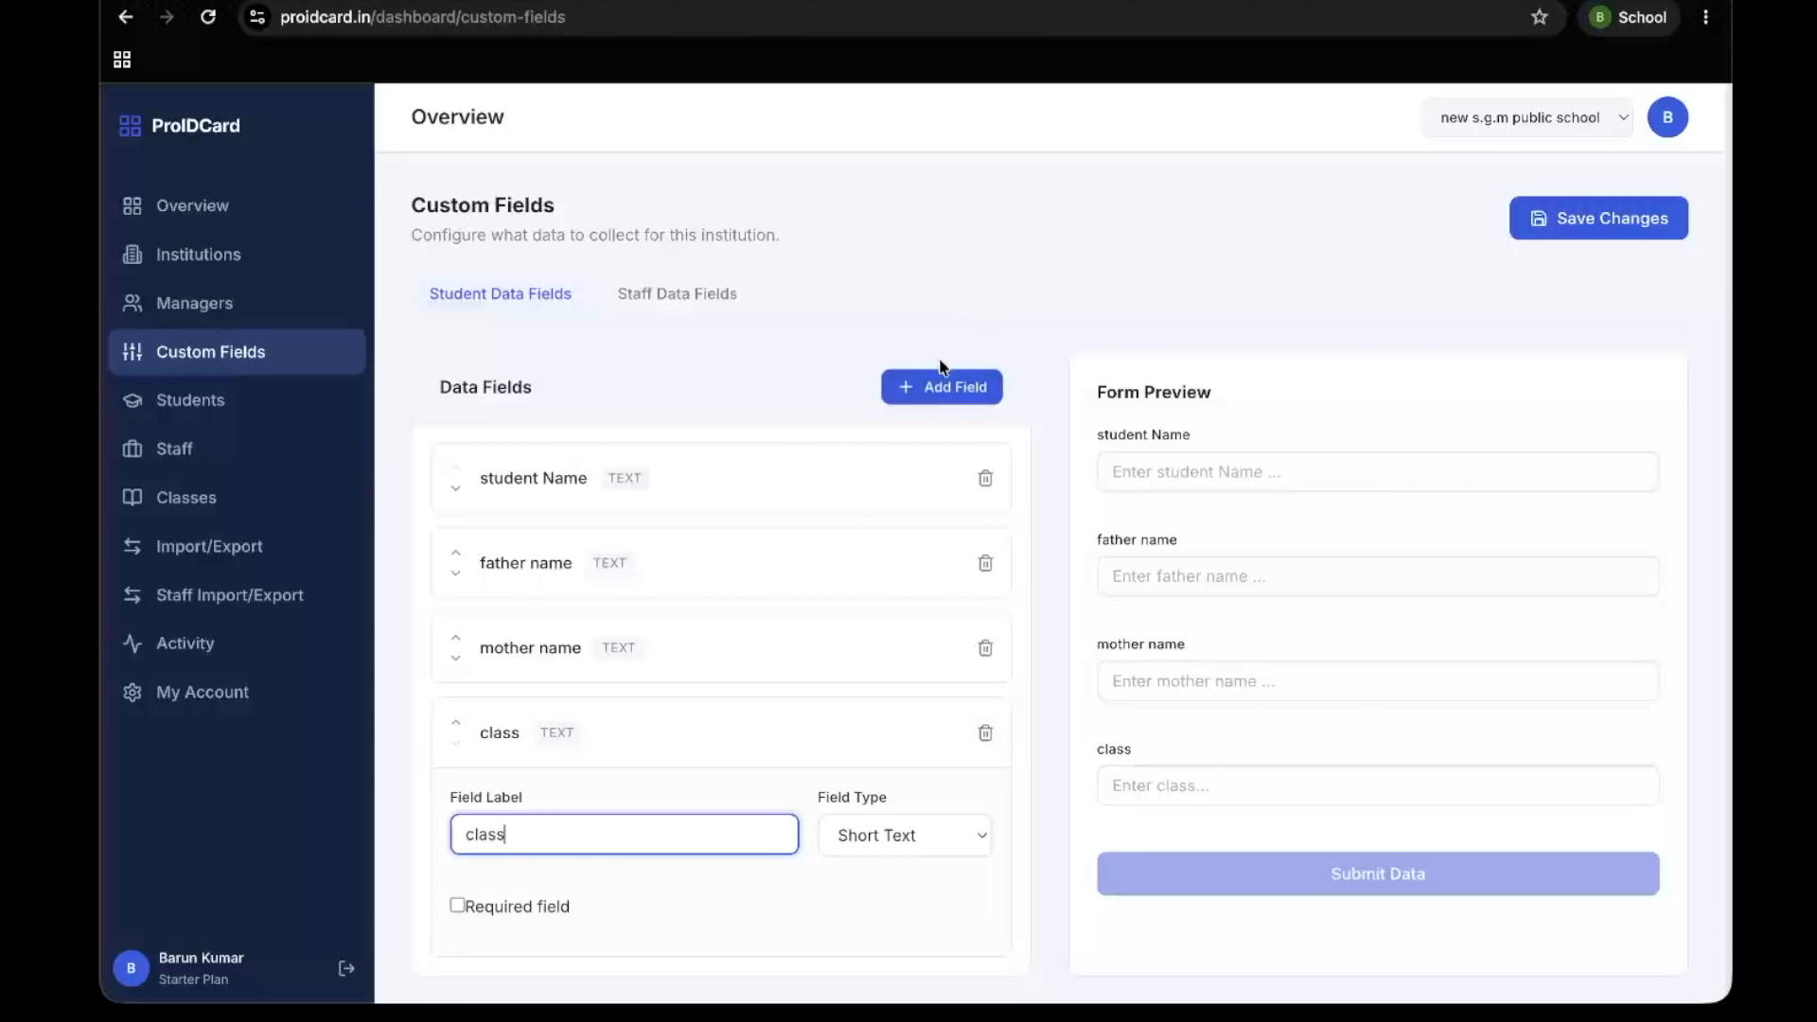
pyautogui.click(941, 385)
pyautogui.click(583, 932)
pyautogui.press('super+a')
pyautogui.write('roll')
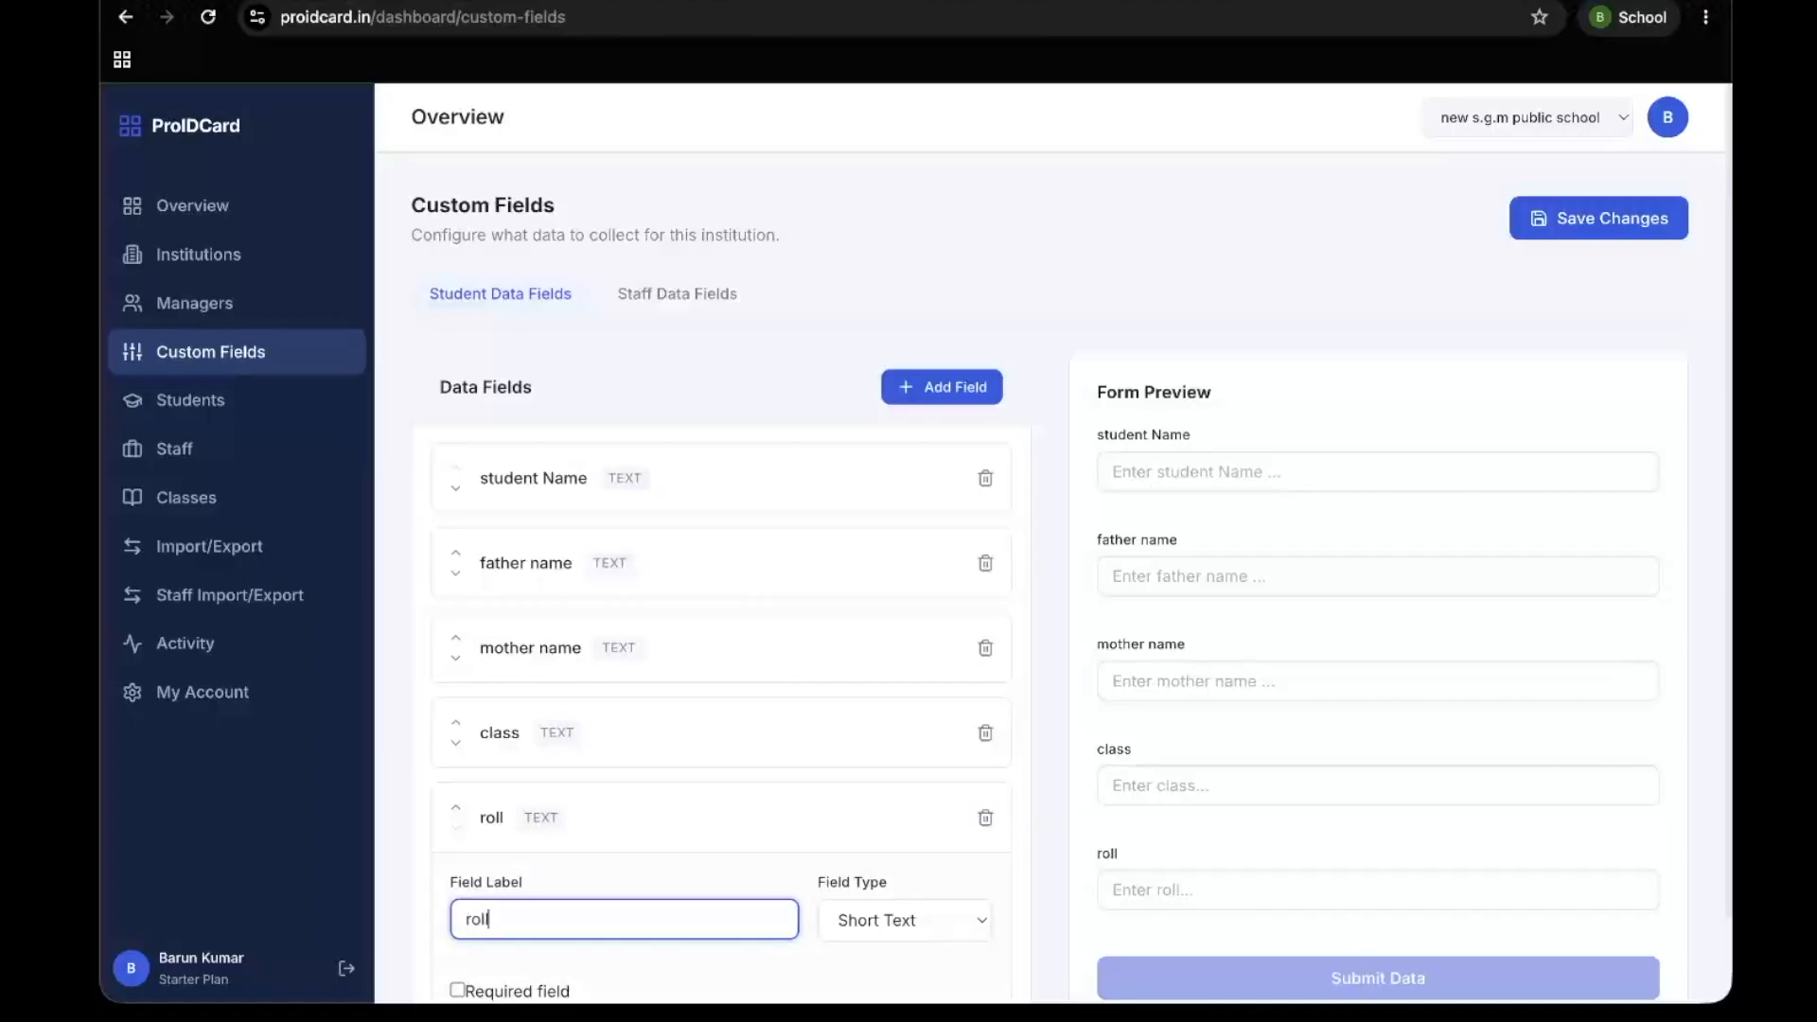
# Add a student data field labelled "address" below the roll field
pyautogui.click(975, 394)
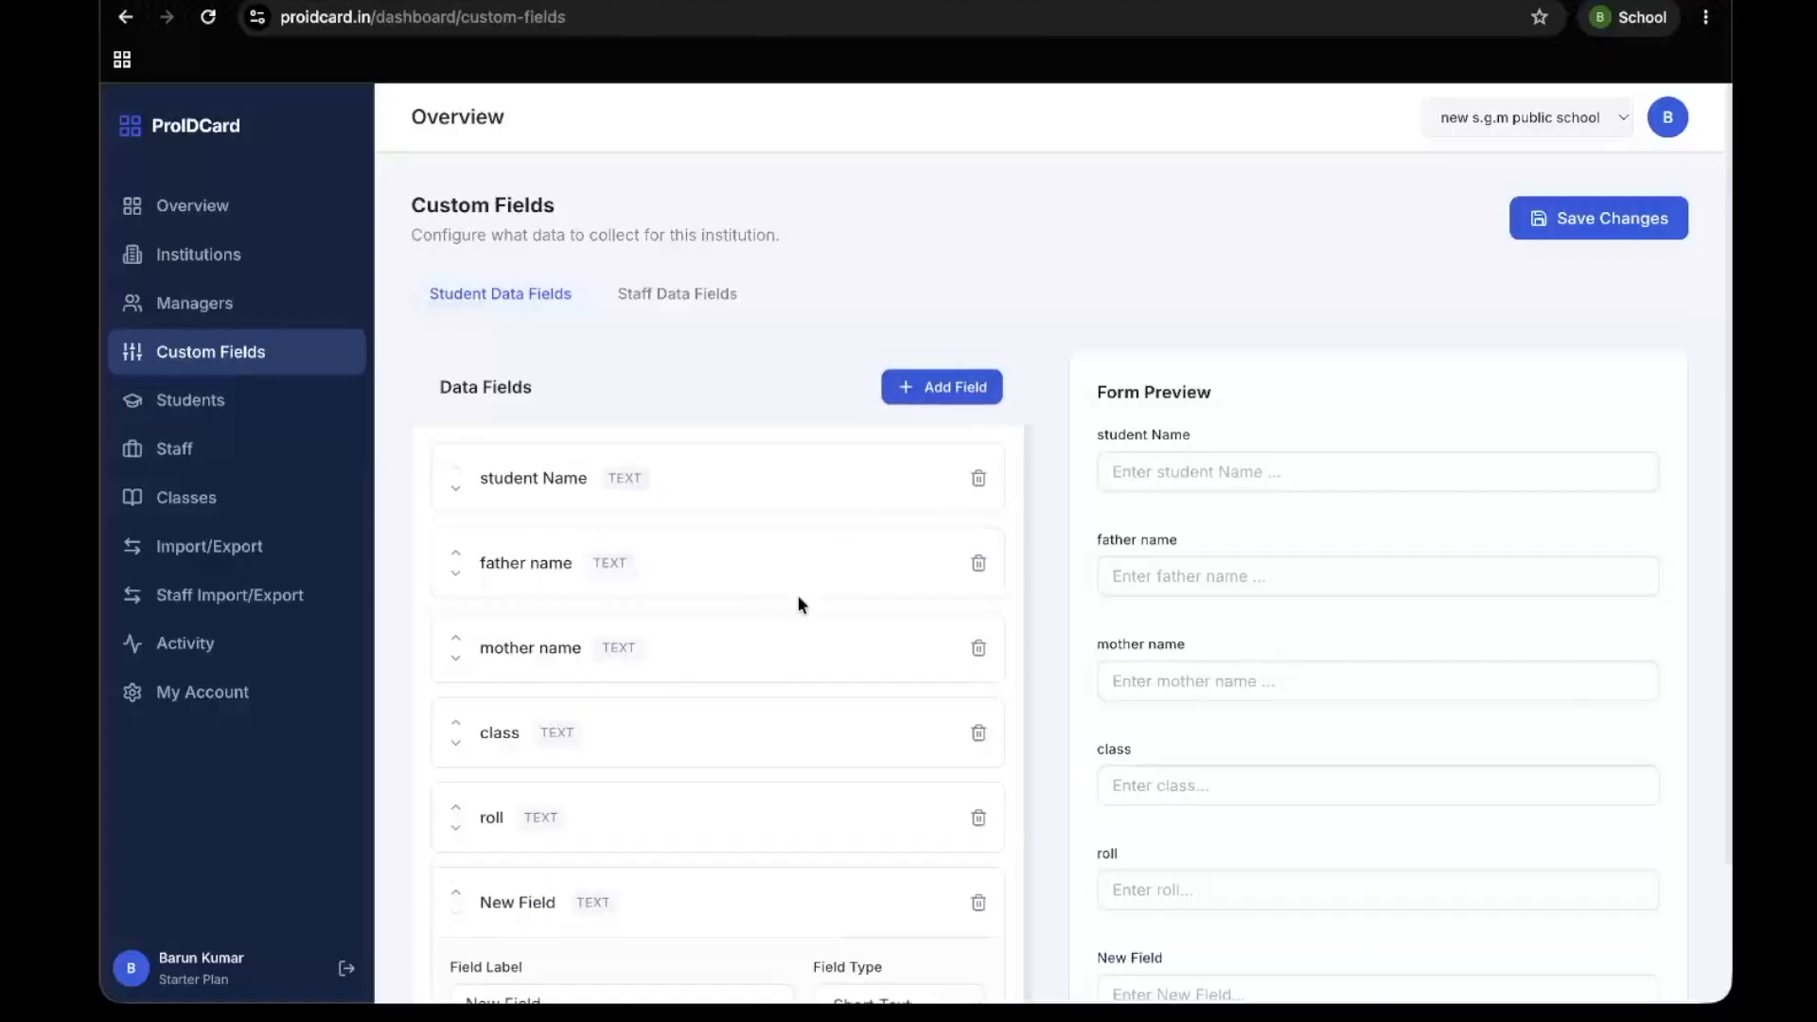
pyautogui.scroll(-1, 798, 594)
pyautogui.click(559, 979)
pyautogui.press('super+a')
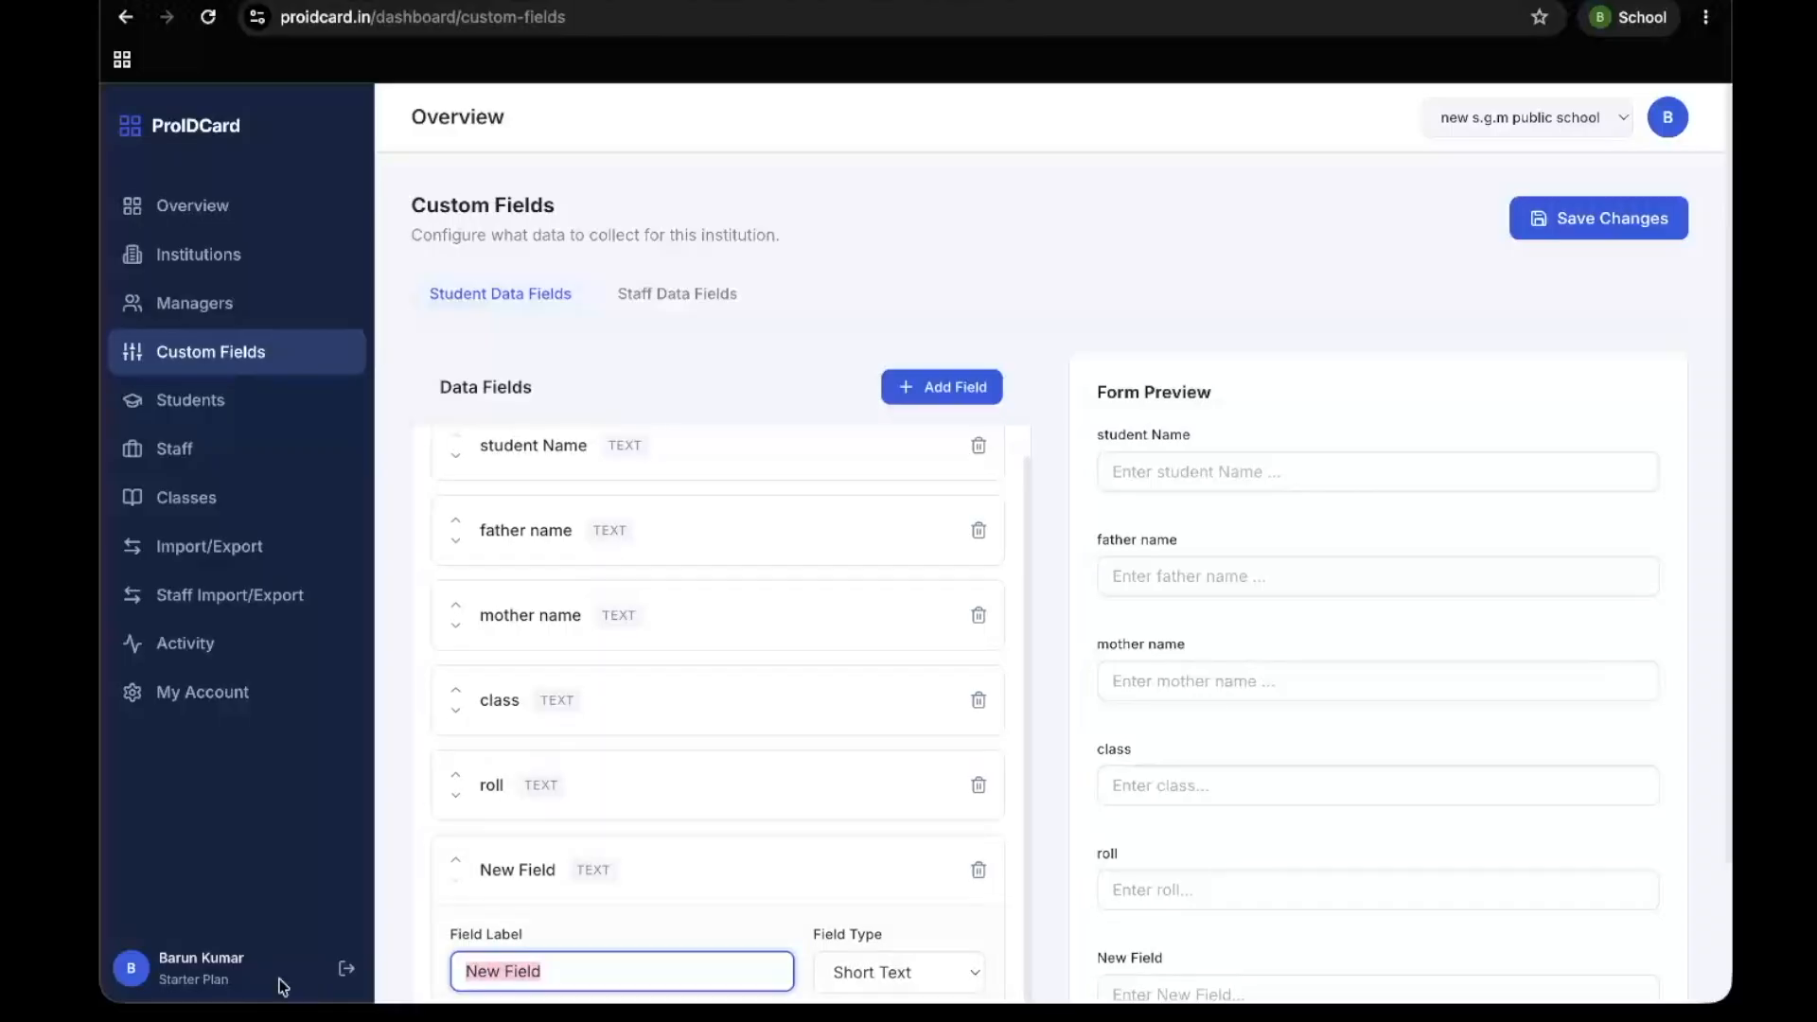
pyautogui.write('adress')
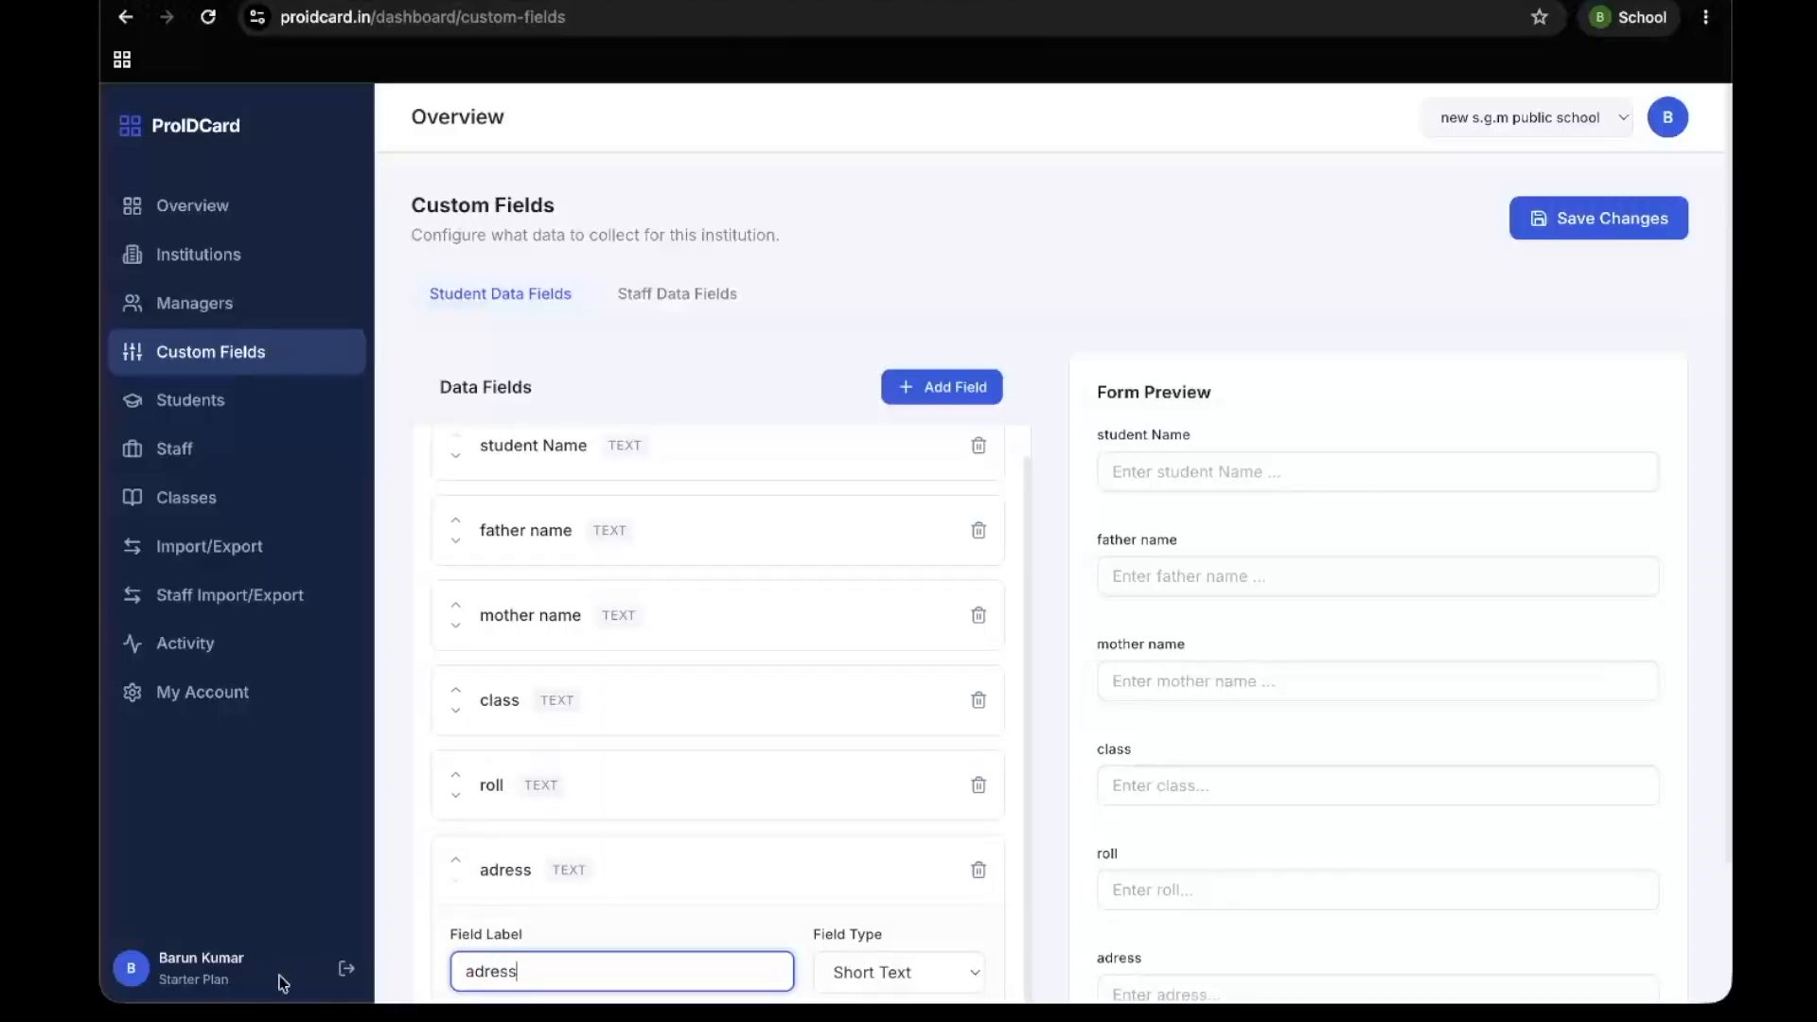
pyautogui.click(486, 973)
pyautogui.write('d')
# Add a student data field labelled "phone no" below the address field
pyautogui.click(955, 387)
pyautogui.scroll(-1, 690, 640)
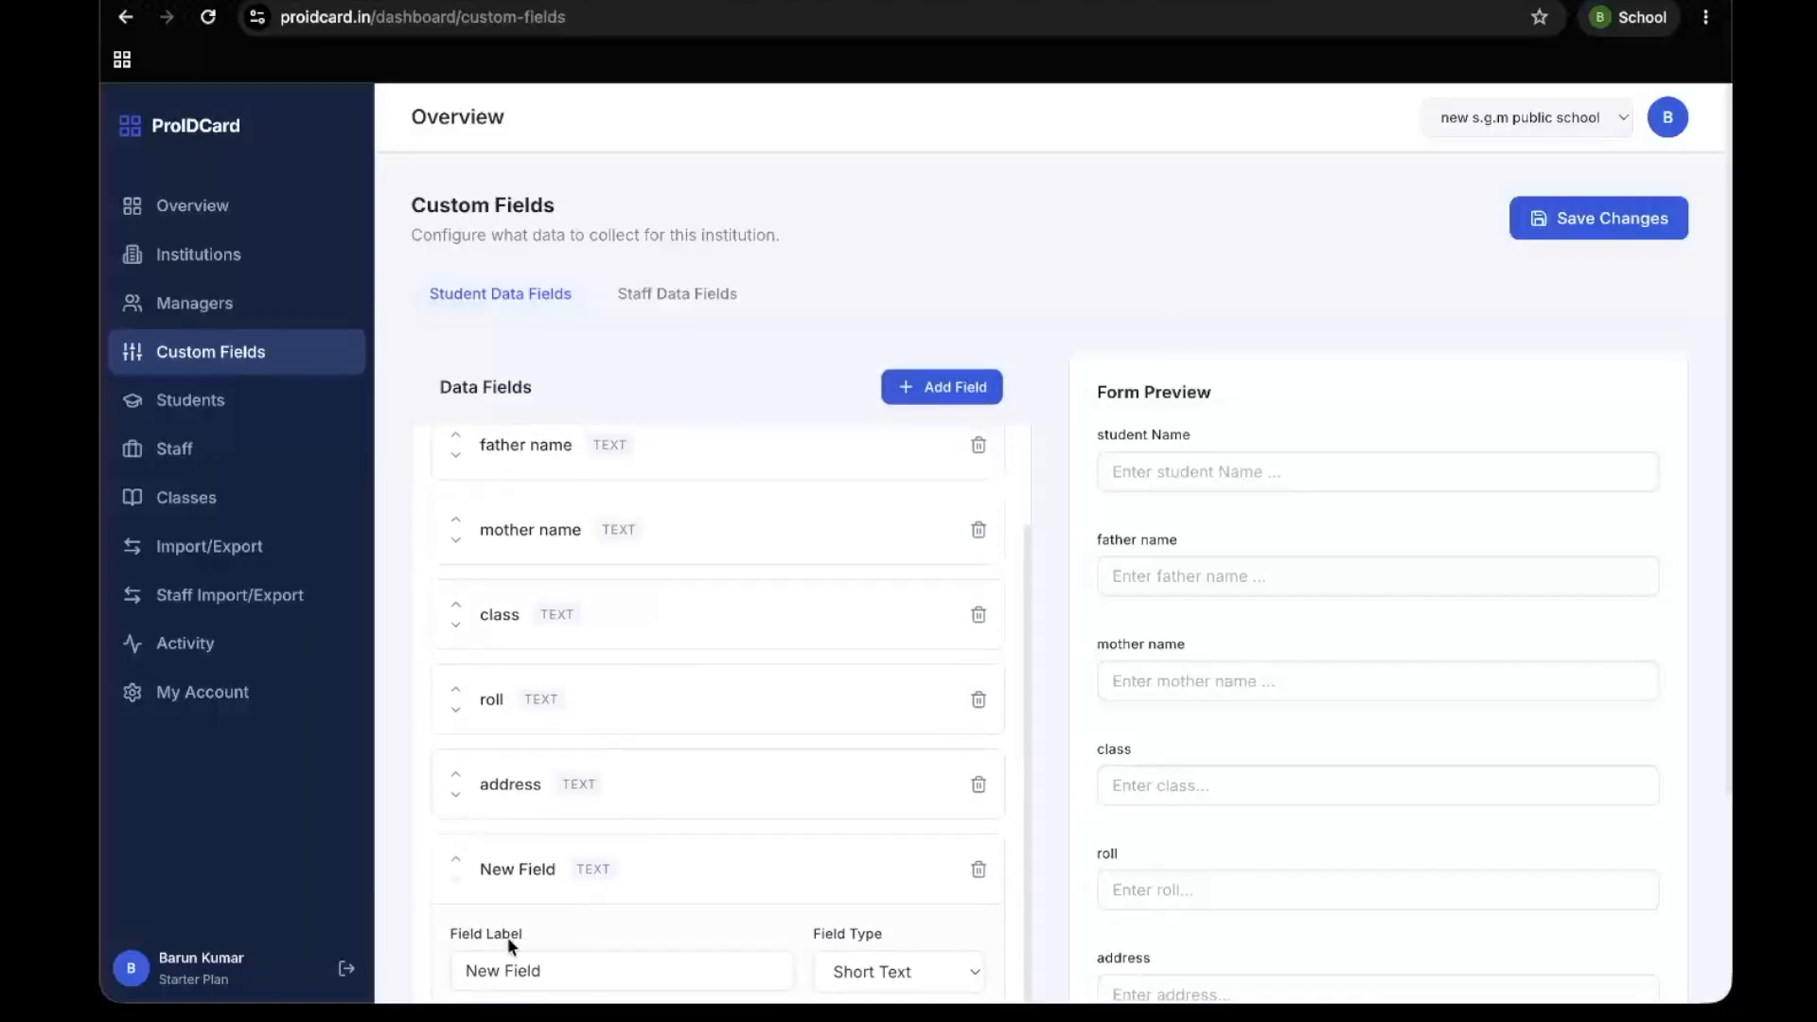
pyautogui.scroll(-2, 501, 934)
pyautogui.click(512, 762)
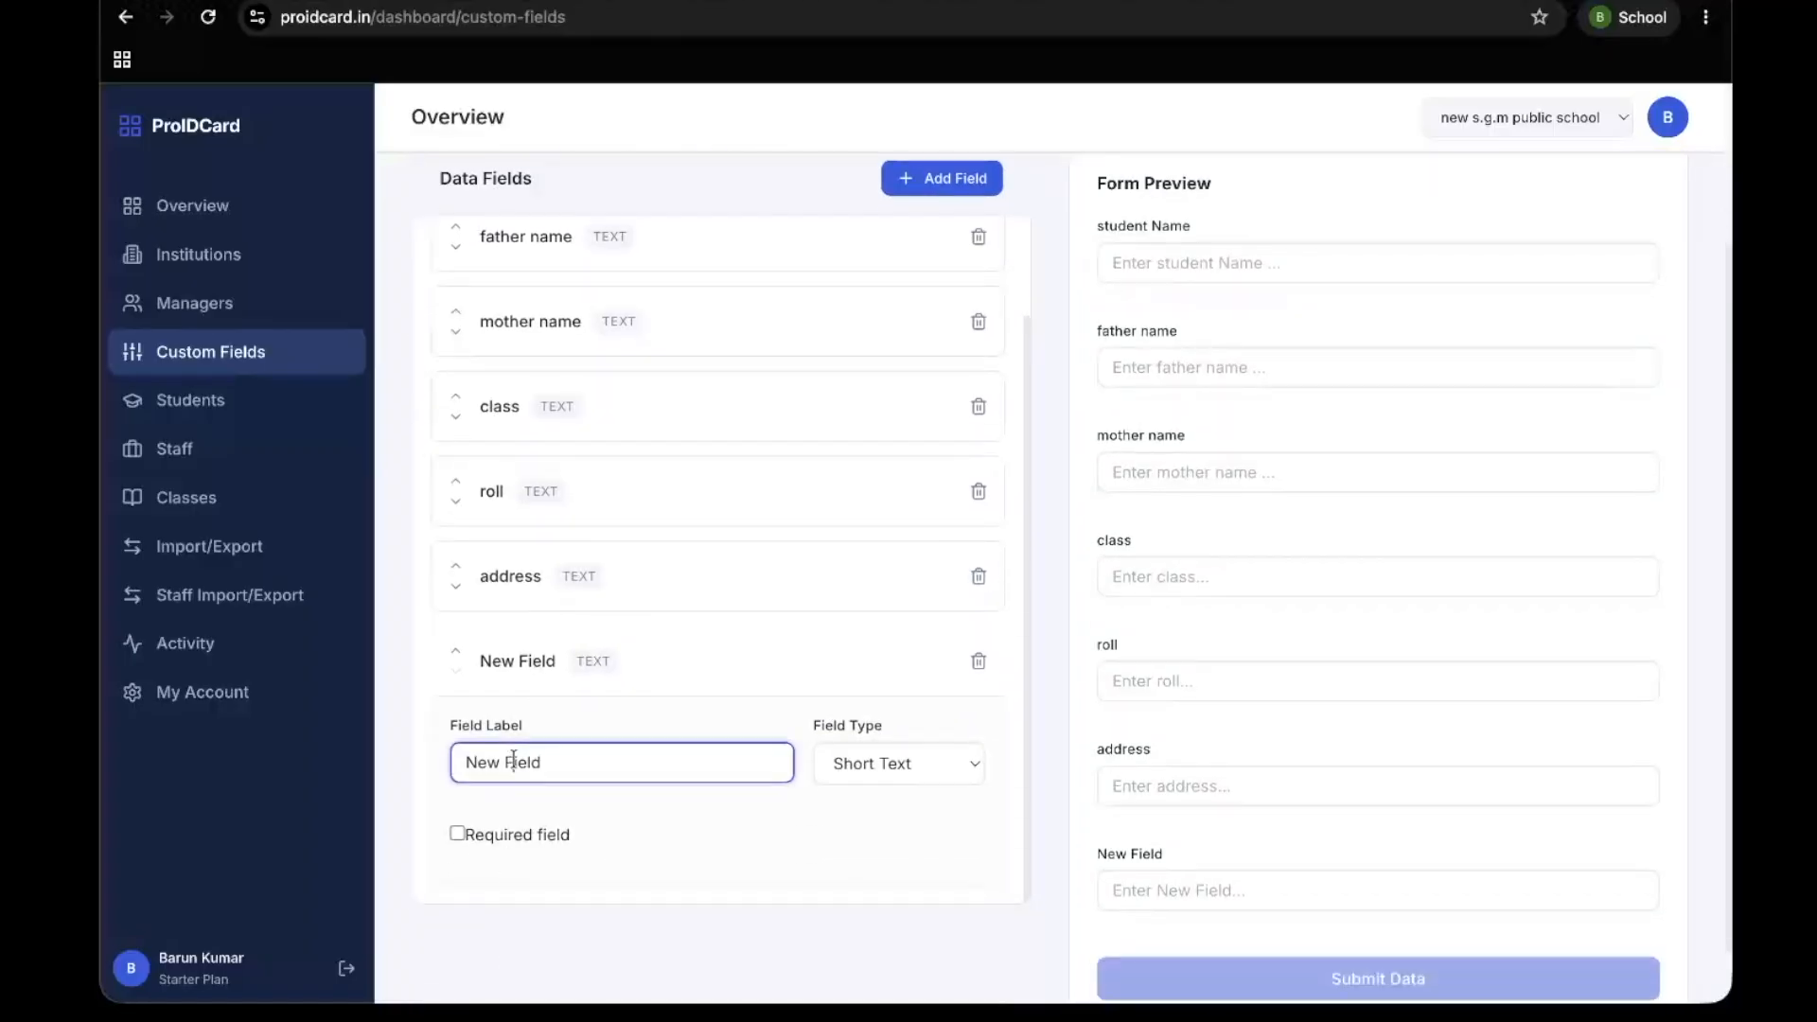
pyautogui.tripleClick(513, 762)
pyautogui.write('phone no')
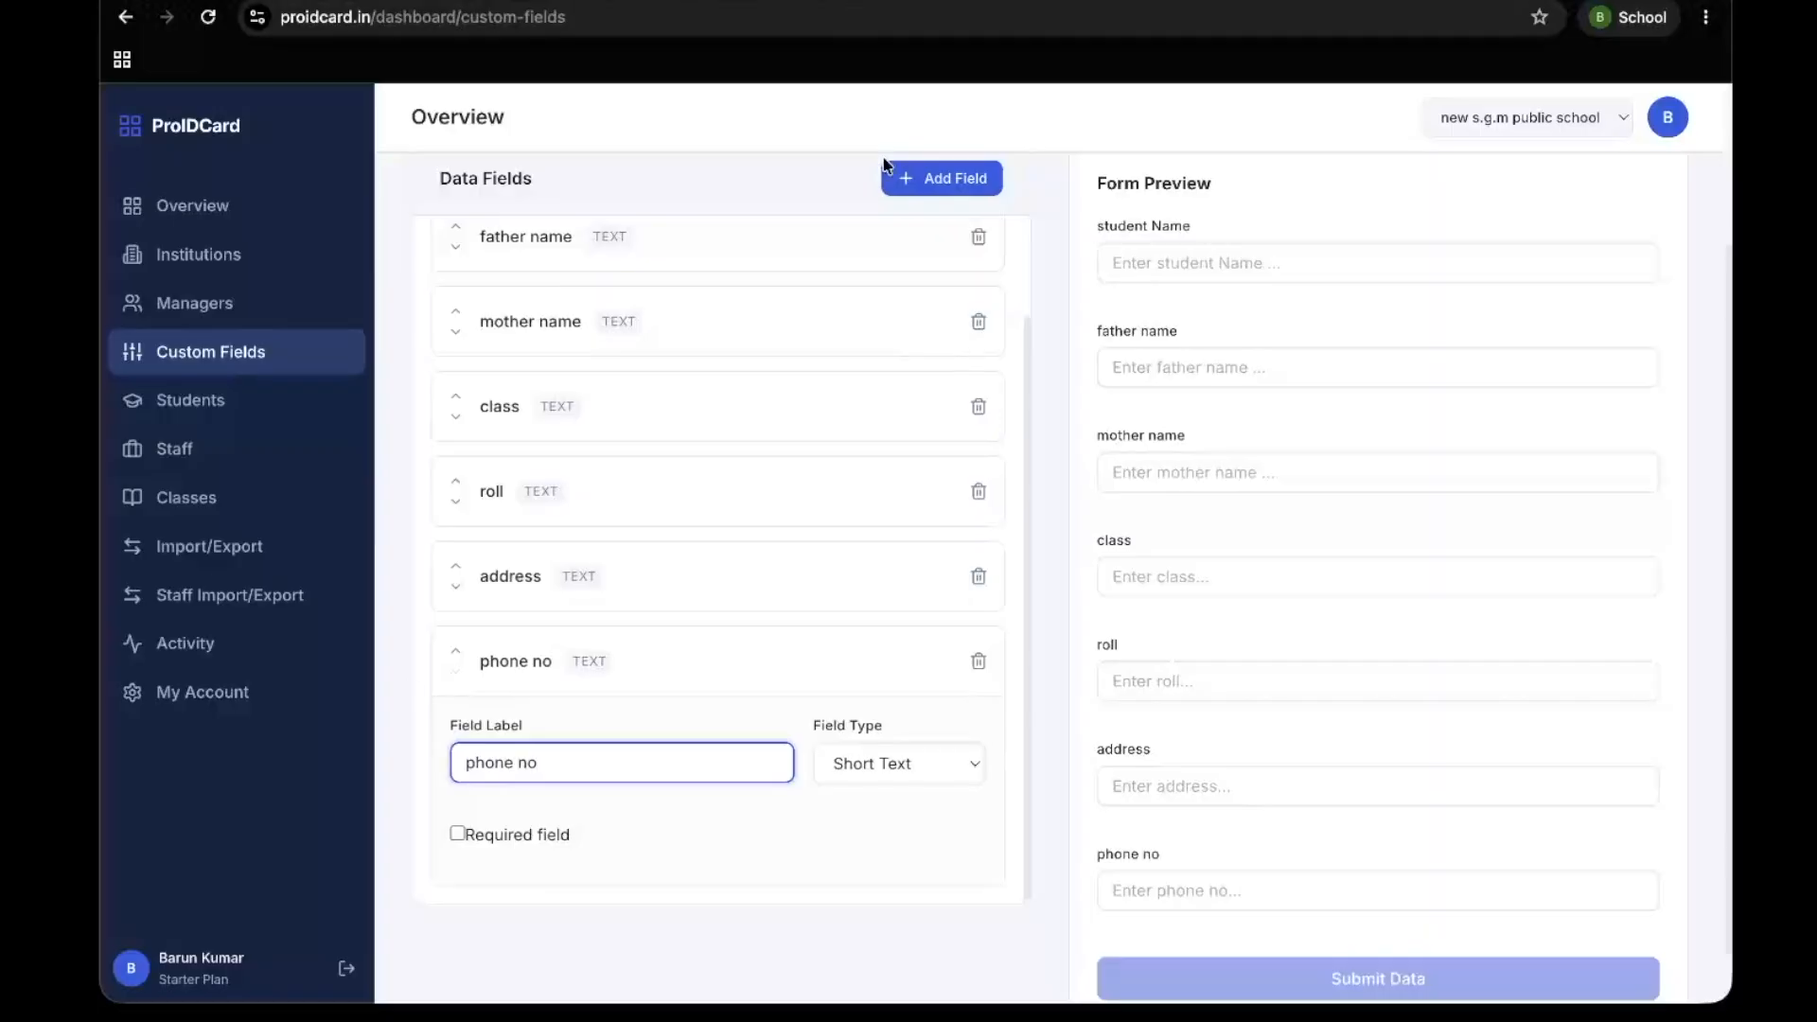
# Add a student data field labelled "photo" and collapse its settings
pyautogui.click(886, 170)
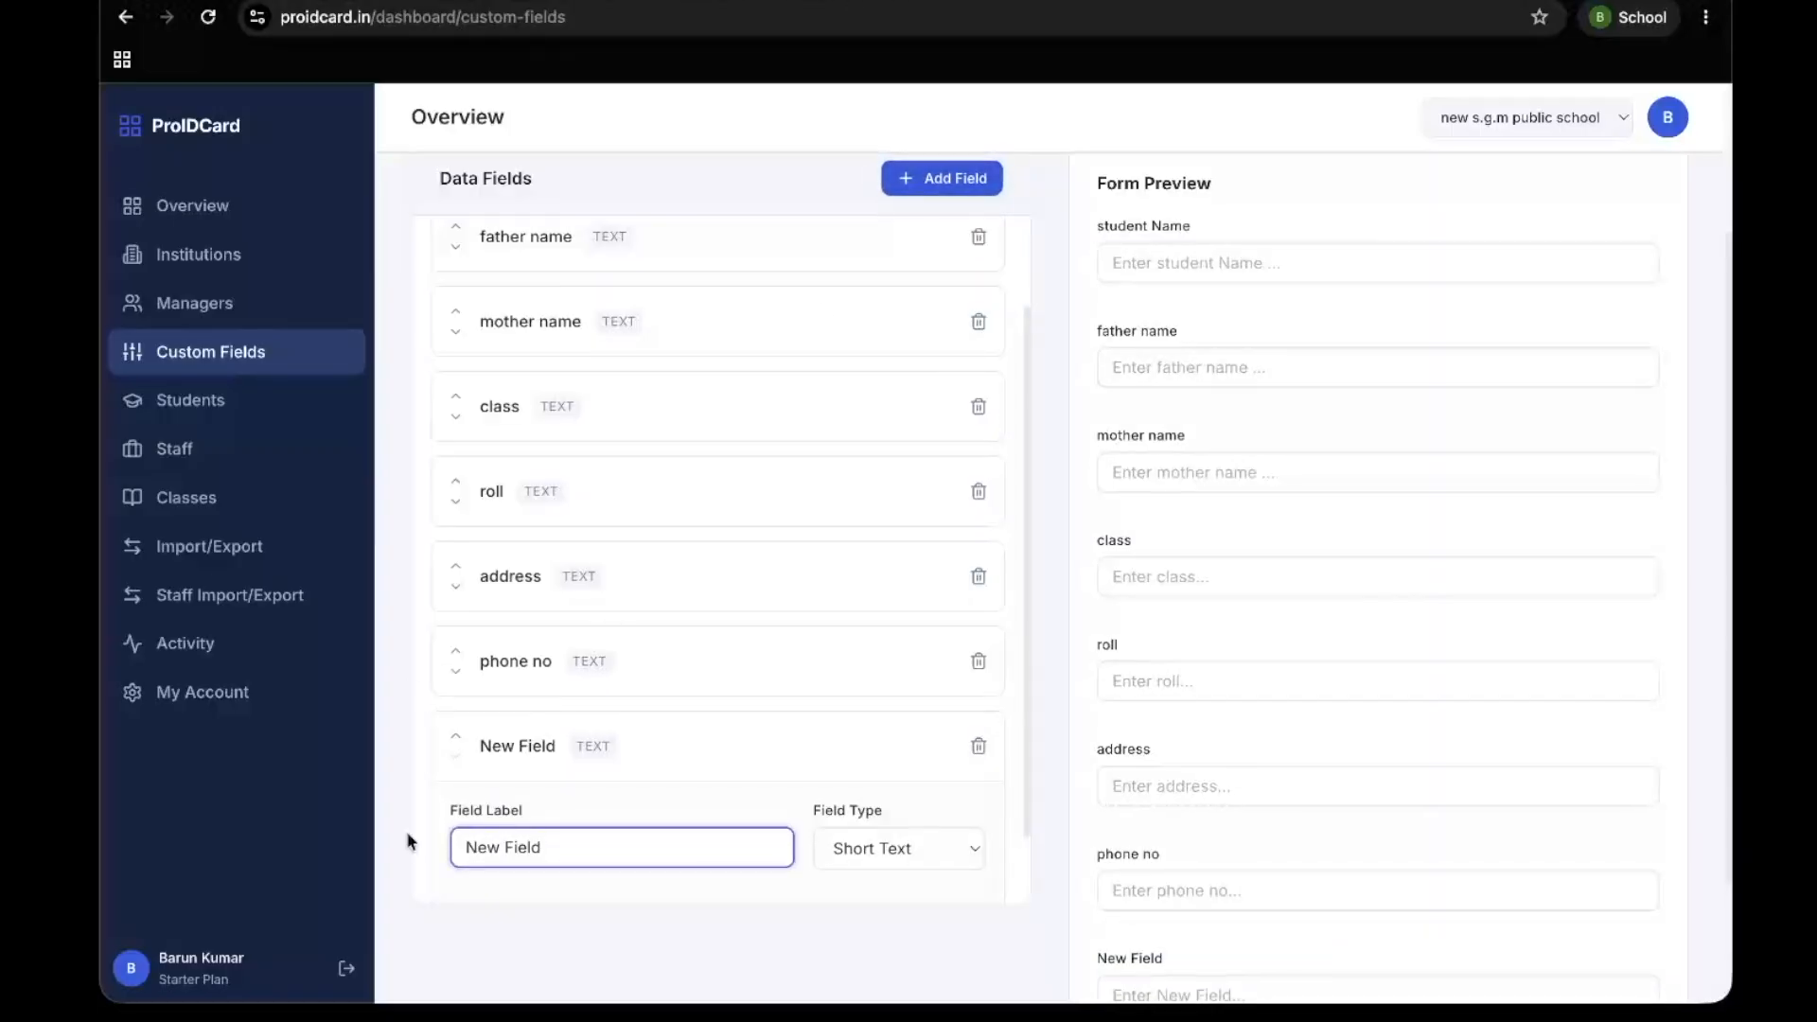
pyautogui.moveTo(600, 847); pyautogui.dragTo(310, 847)
pyautogui.write('photo')
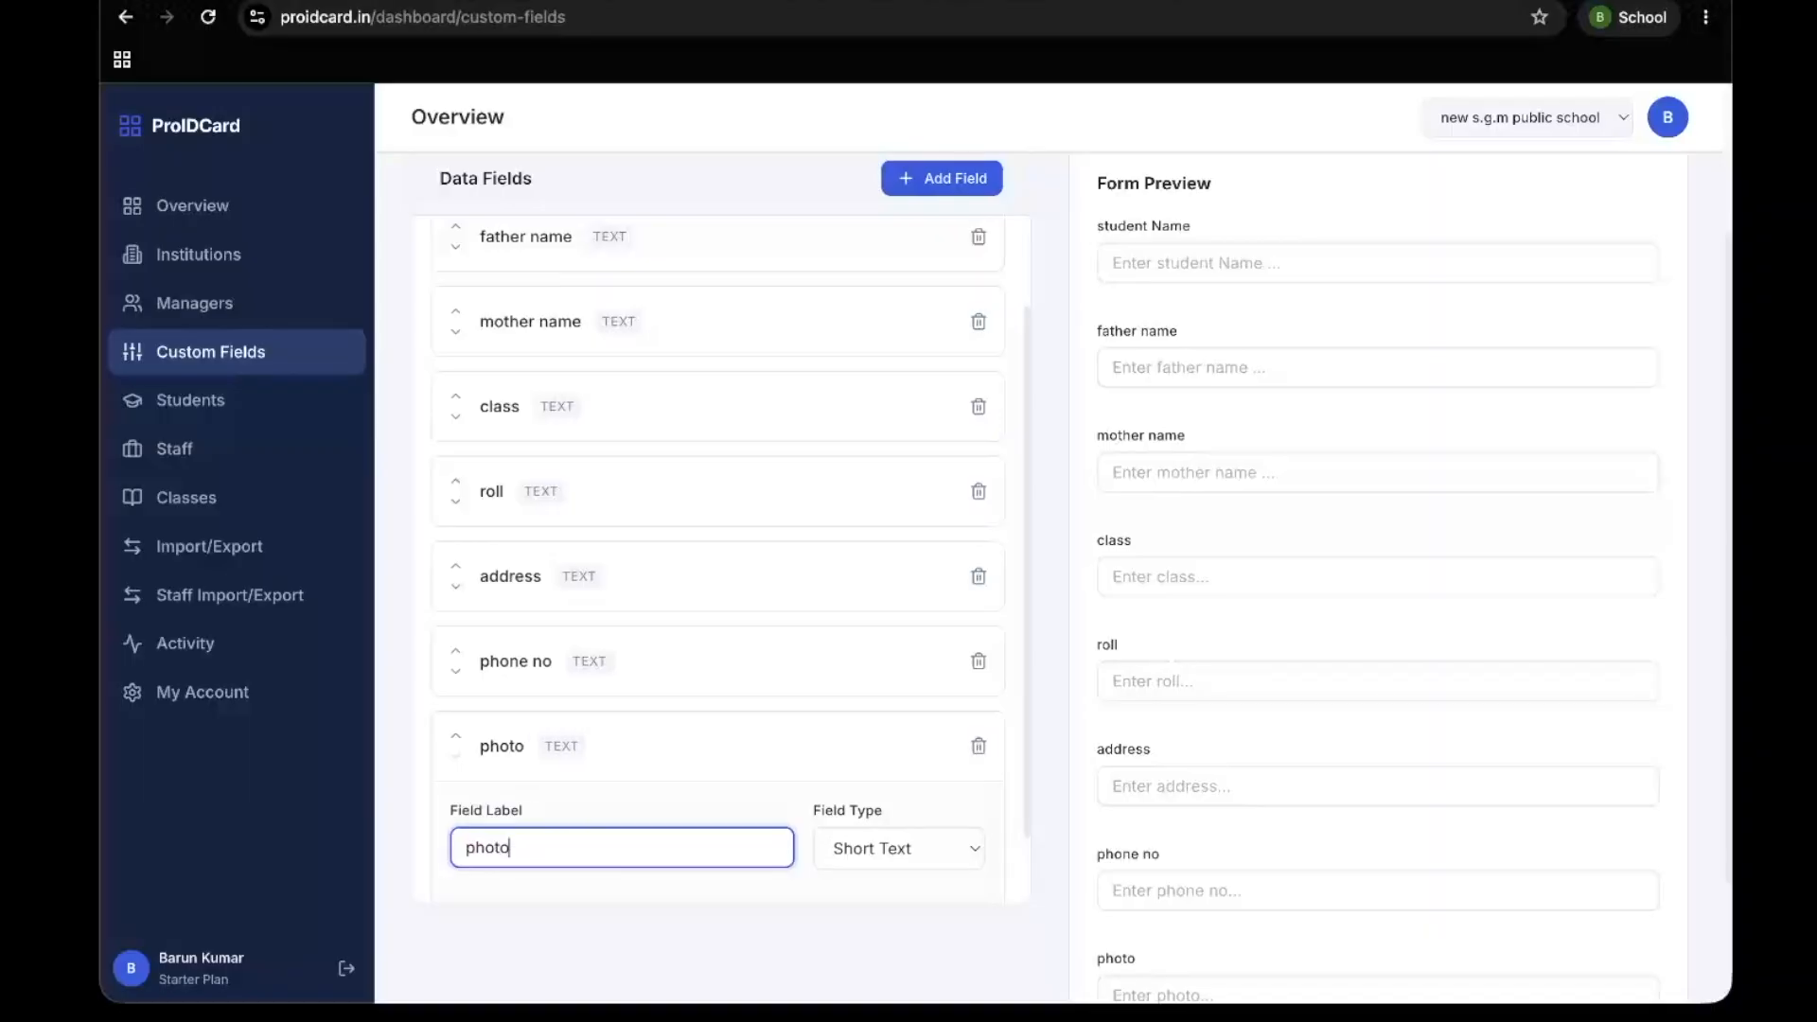
pyautogui.click(640, 763)
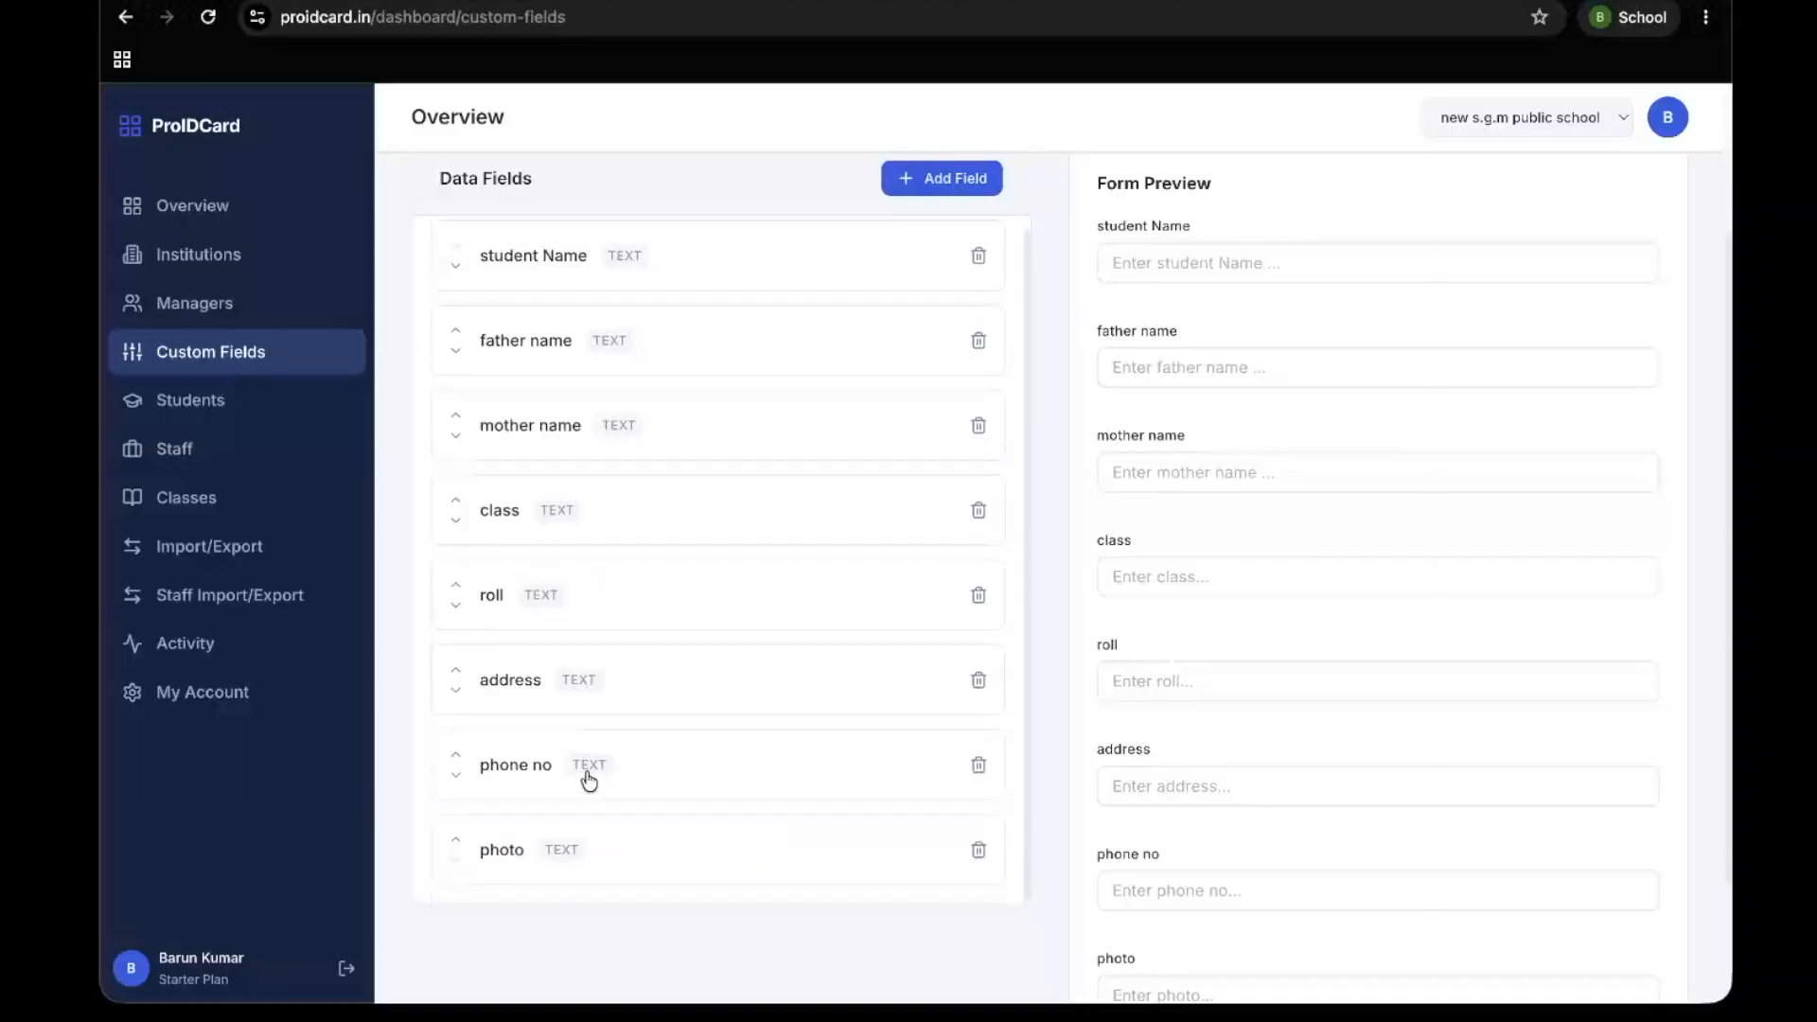
pyautogui.click(619, 851)
pyautogui.scroll(-1, 728, 715)
pyautogui.click(910, 763)
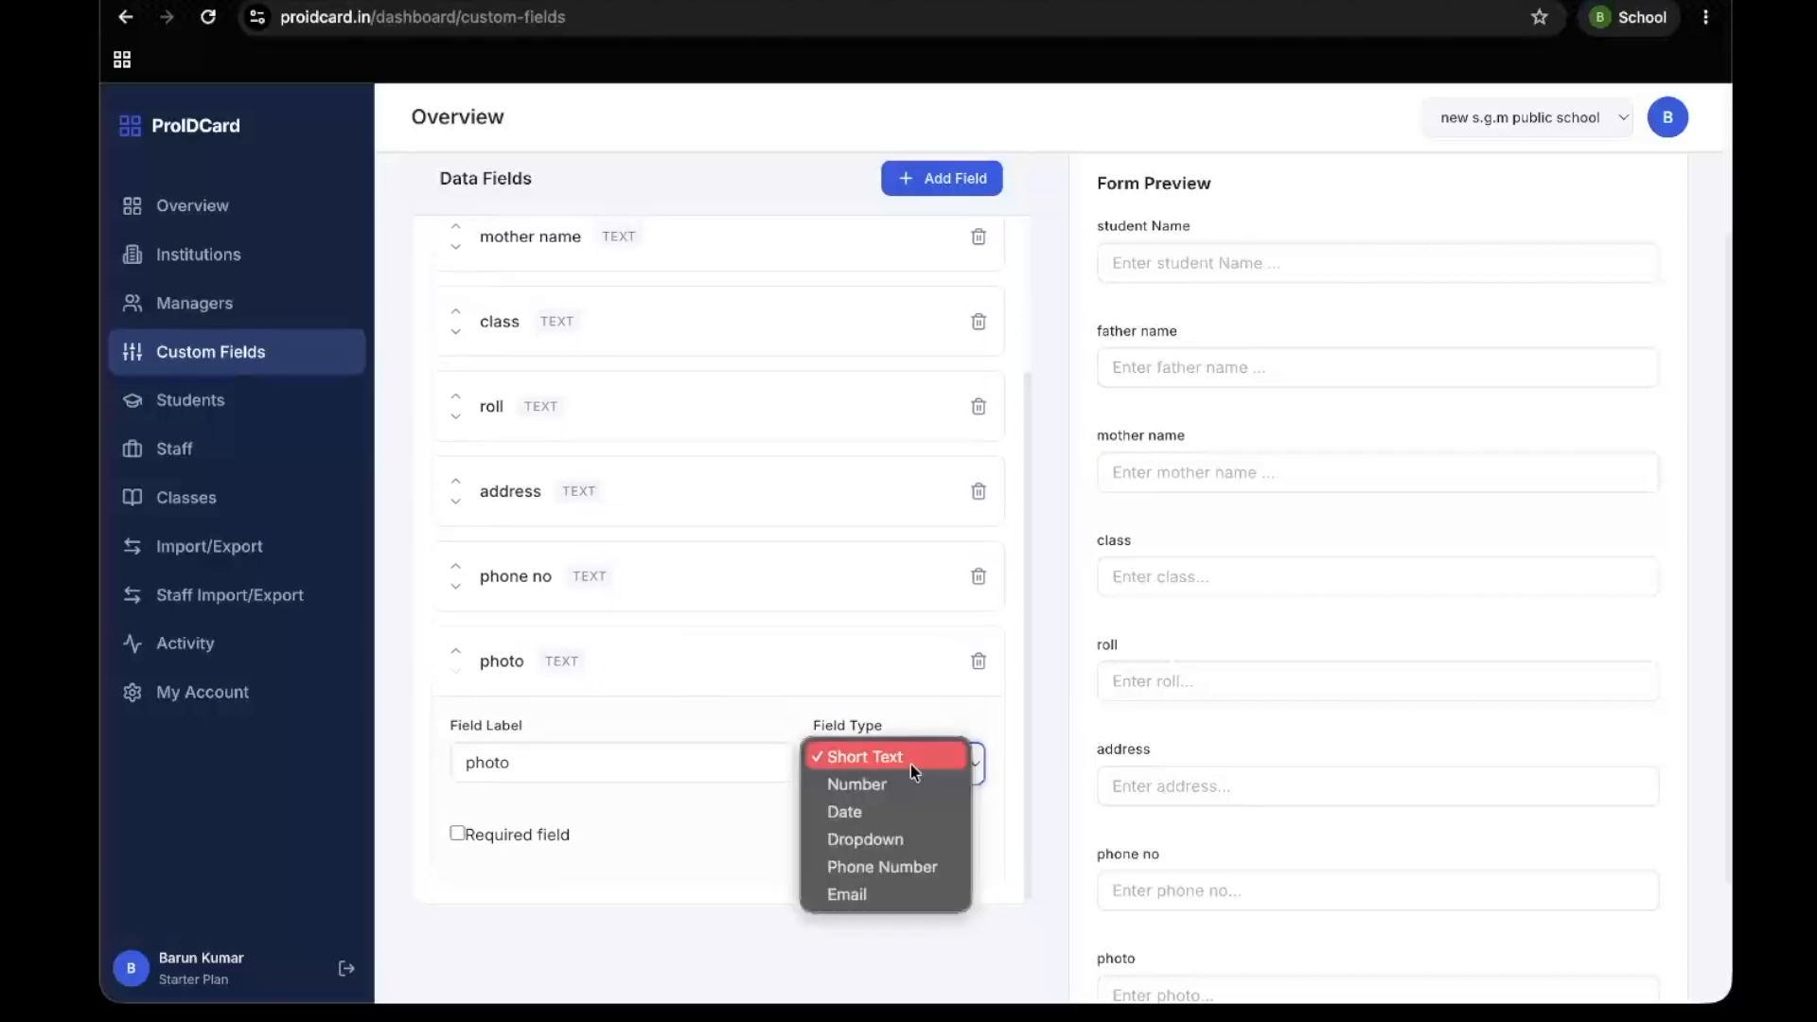
pyautogui.click(885, 867)
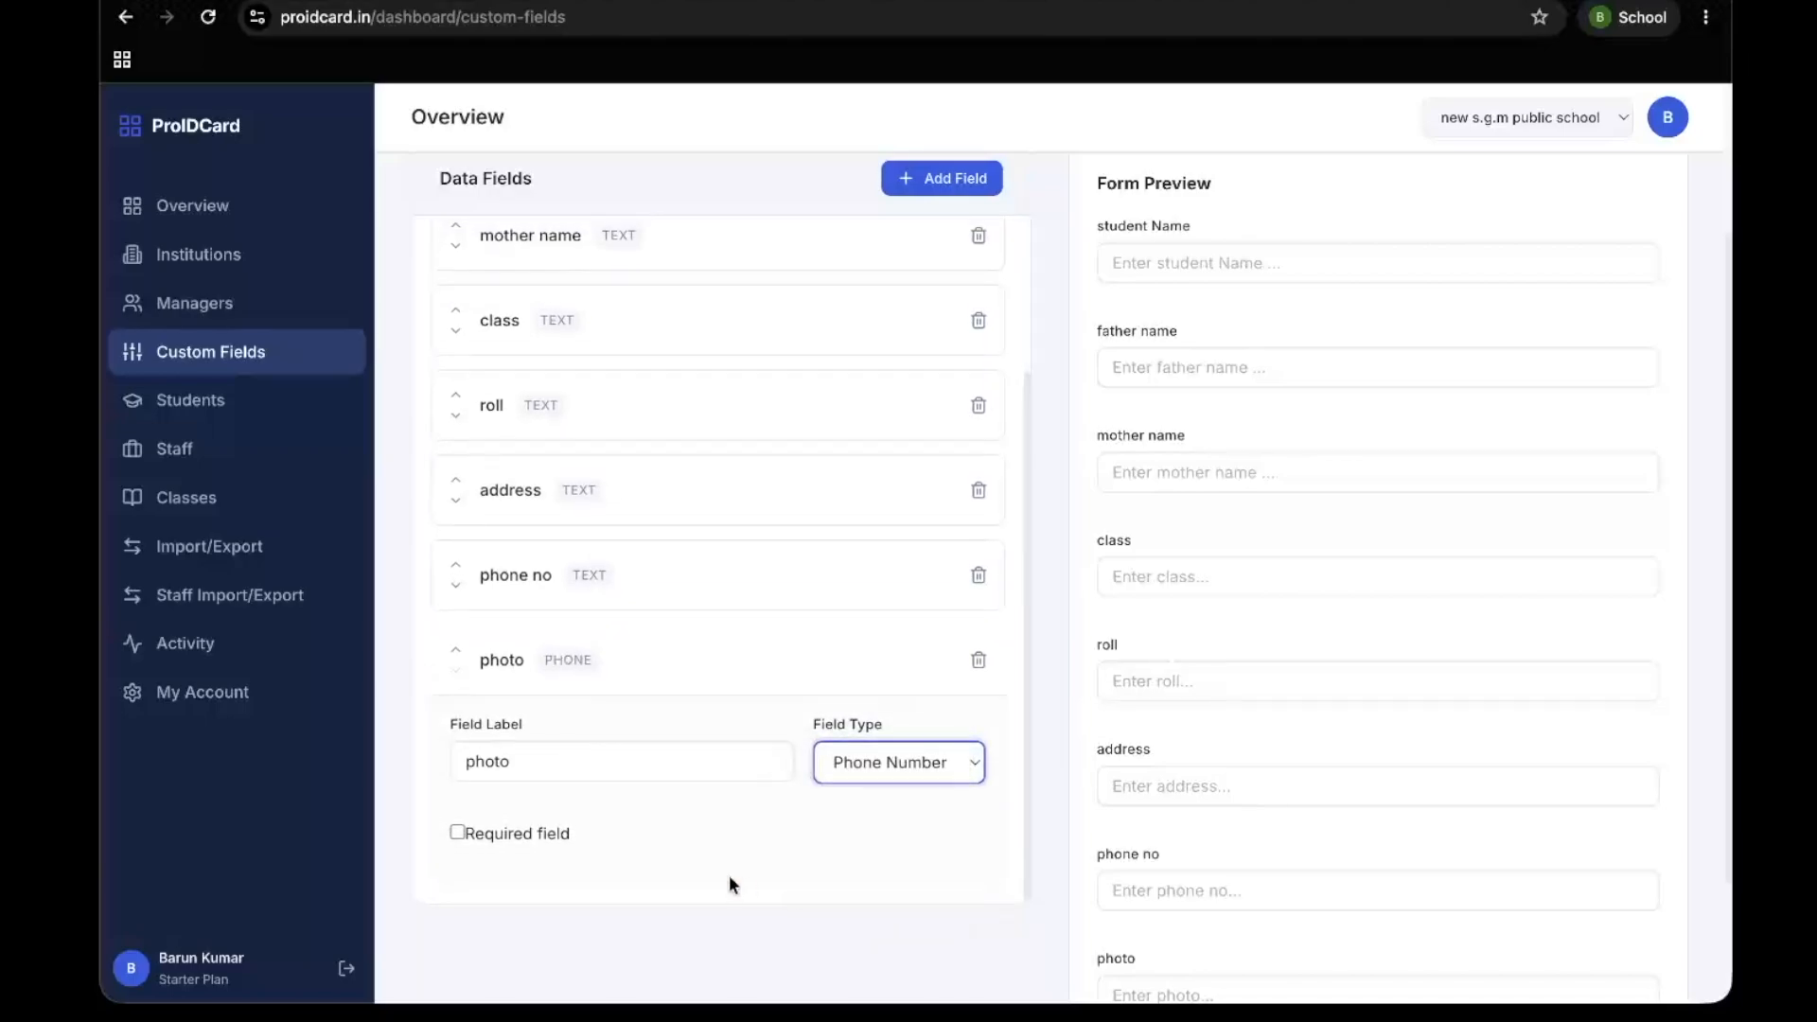
pyautogui.scroll(3, 814, 563)
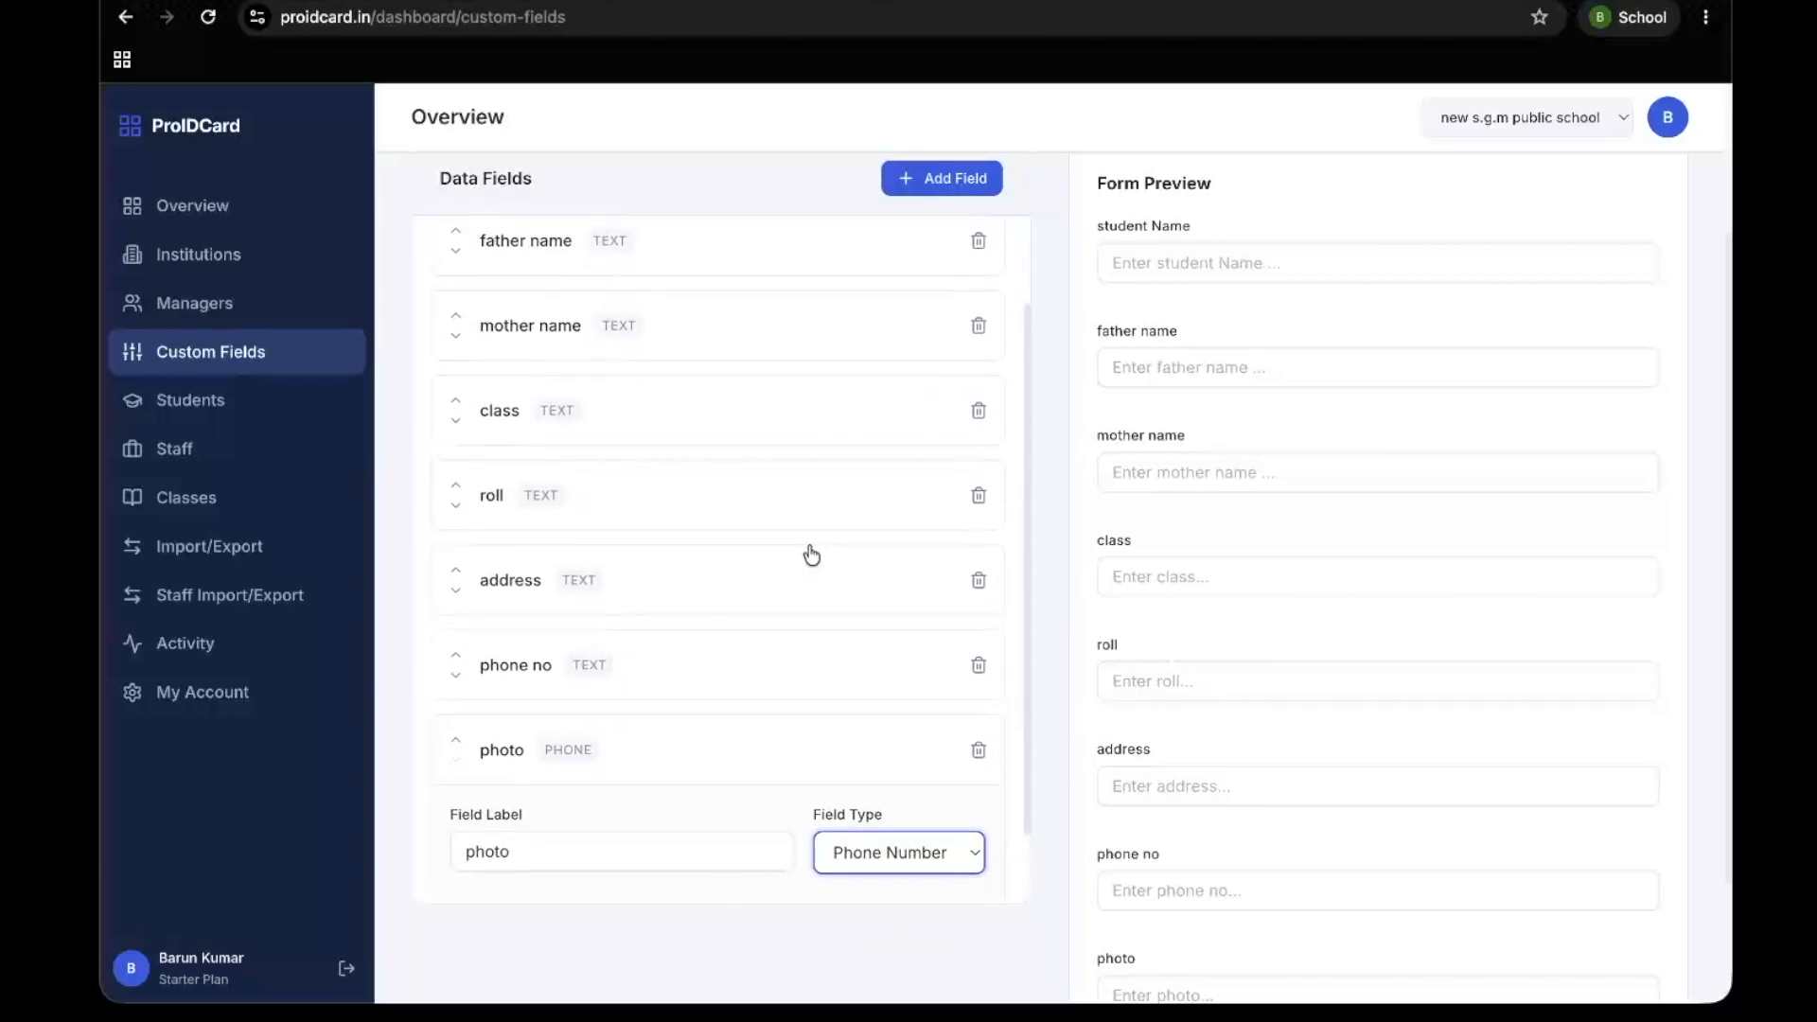
pyautogui.scroll(-2, 811, 556)
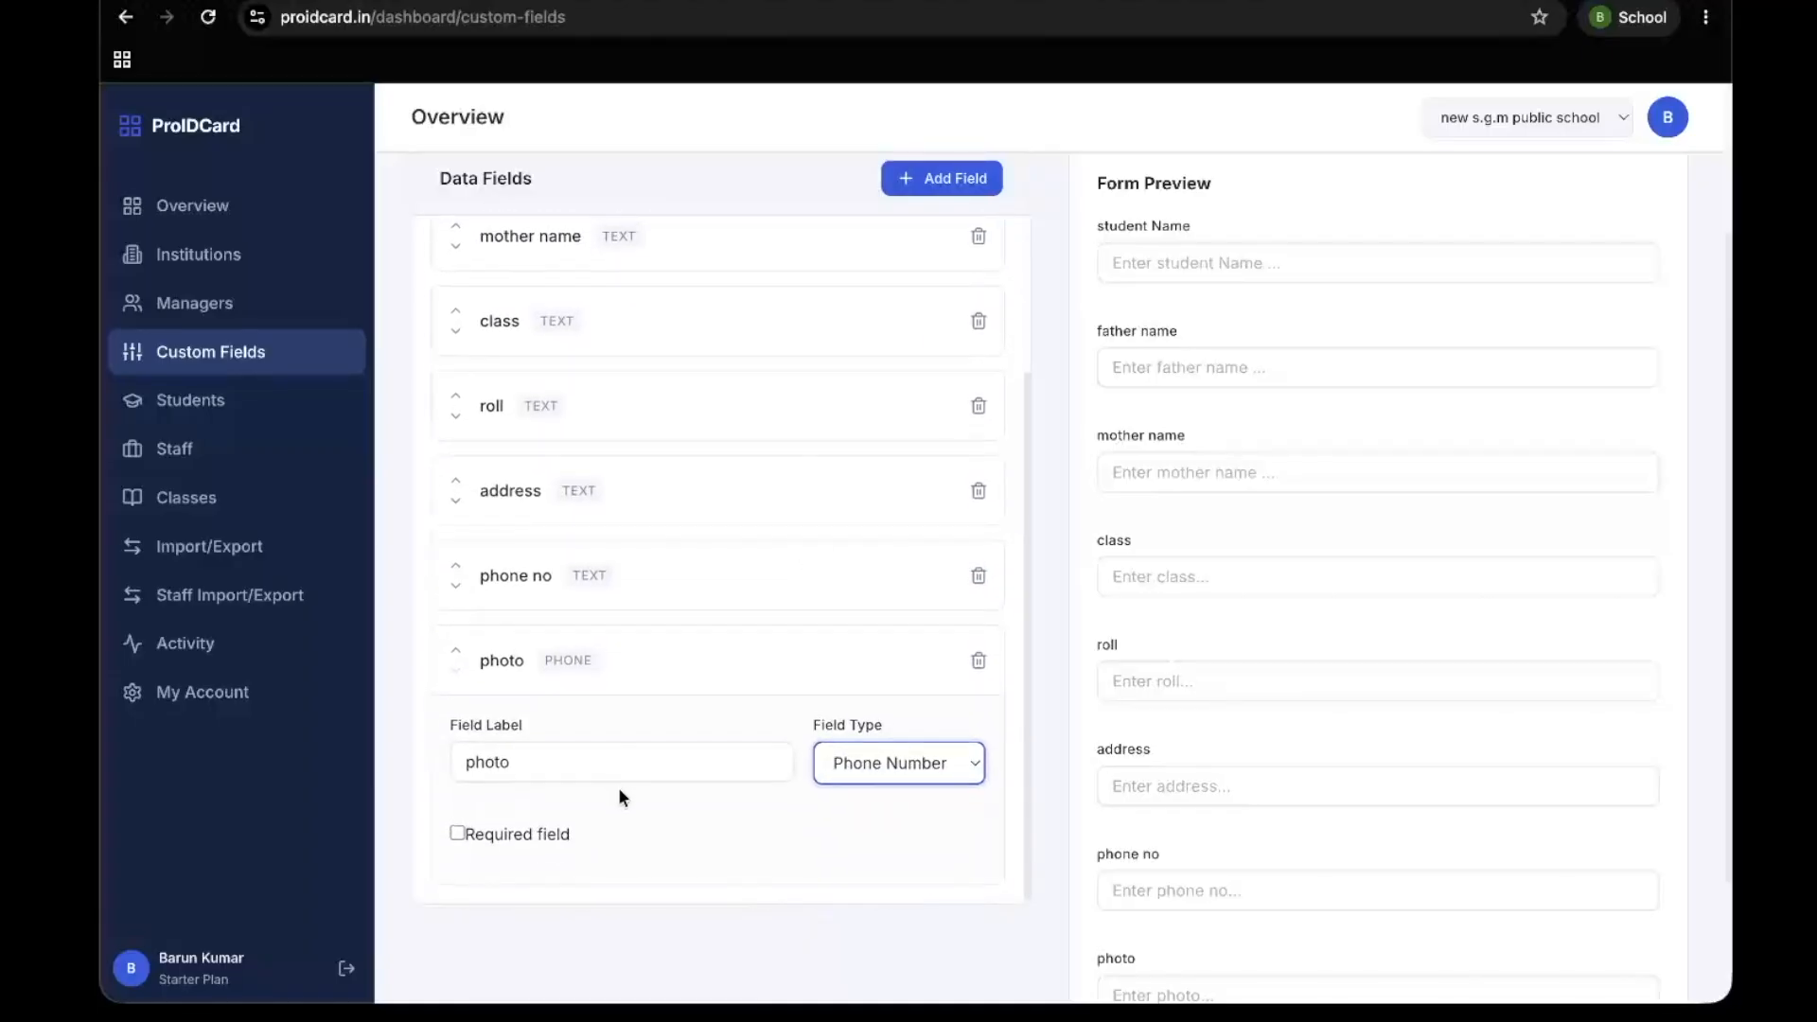
pyautogui.click(898, 763)
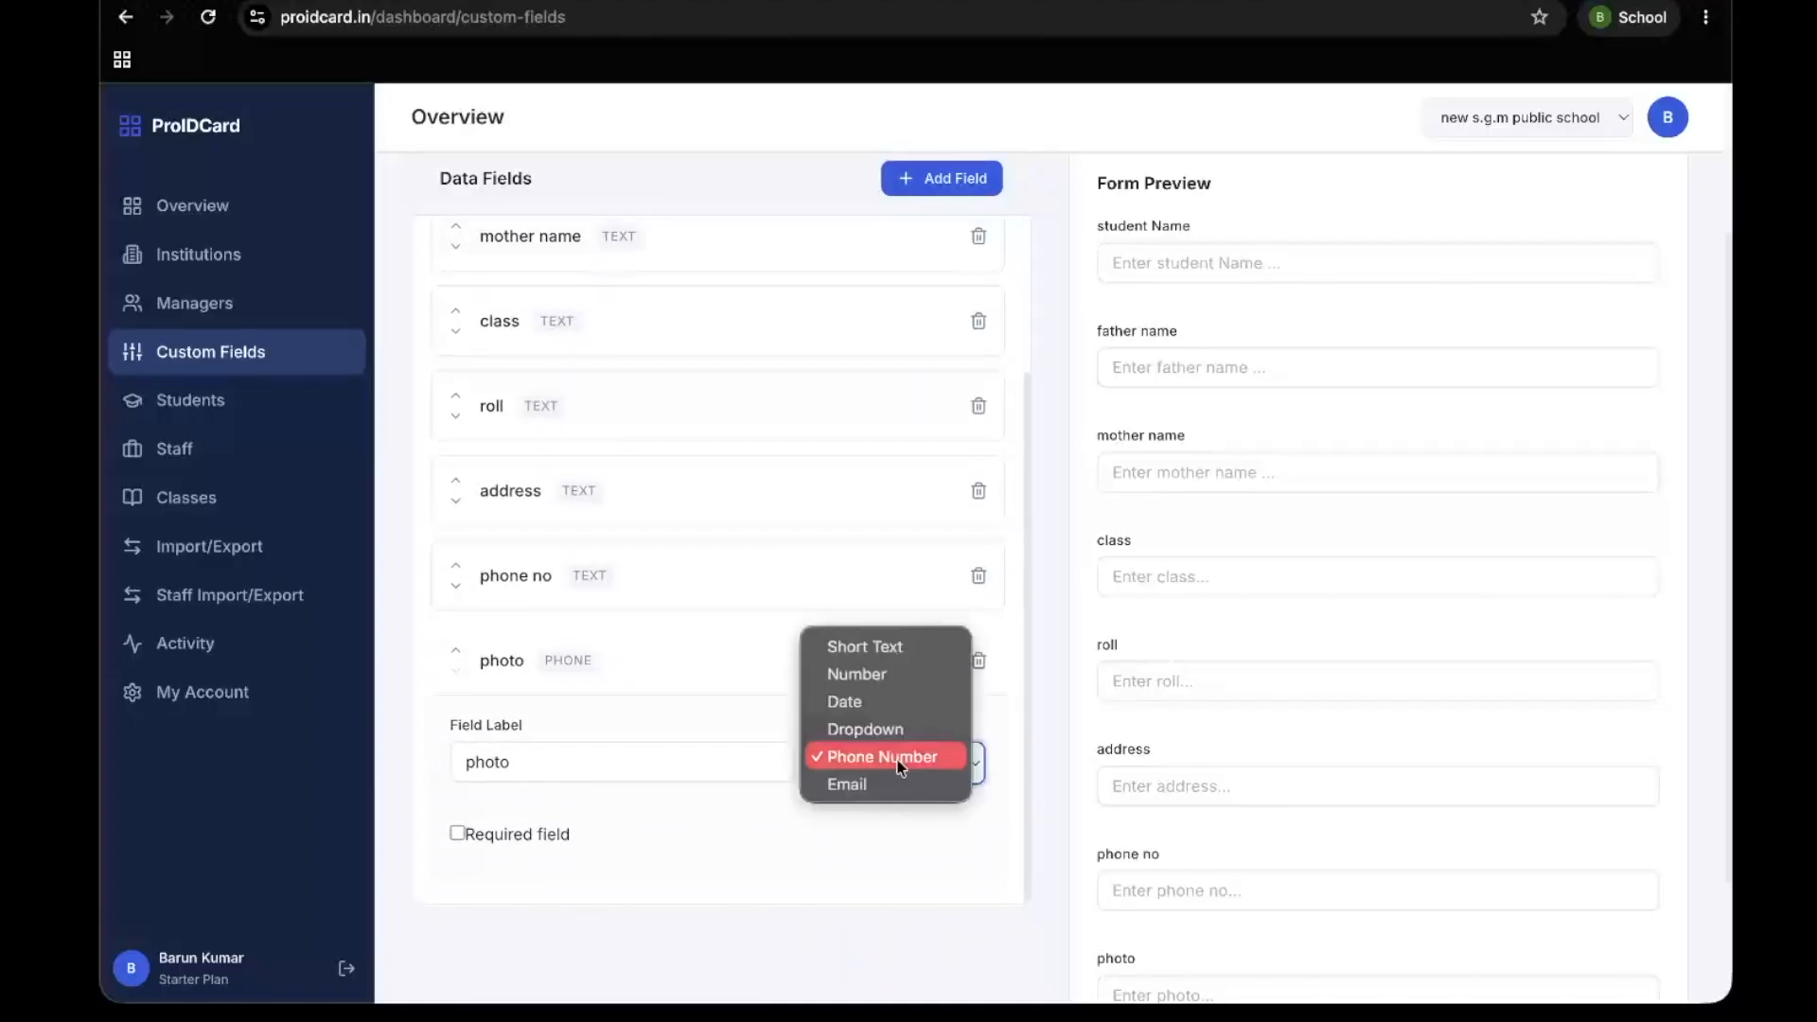
pyautogui.click(894, 648)
# Set the "phone no" field's type to Phone Number and save the custom field changes
pyautogui.click(700, 575)
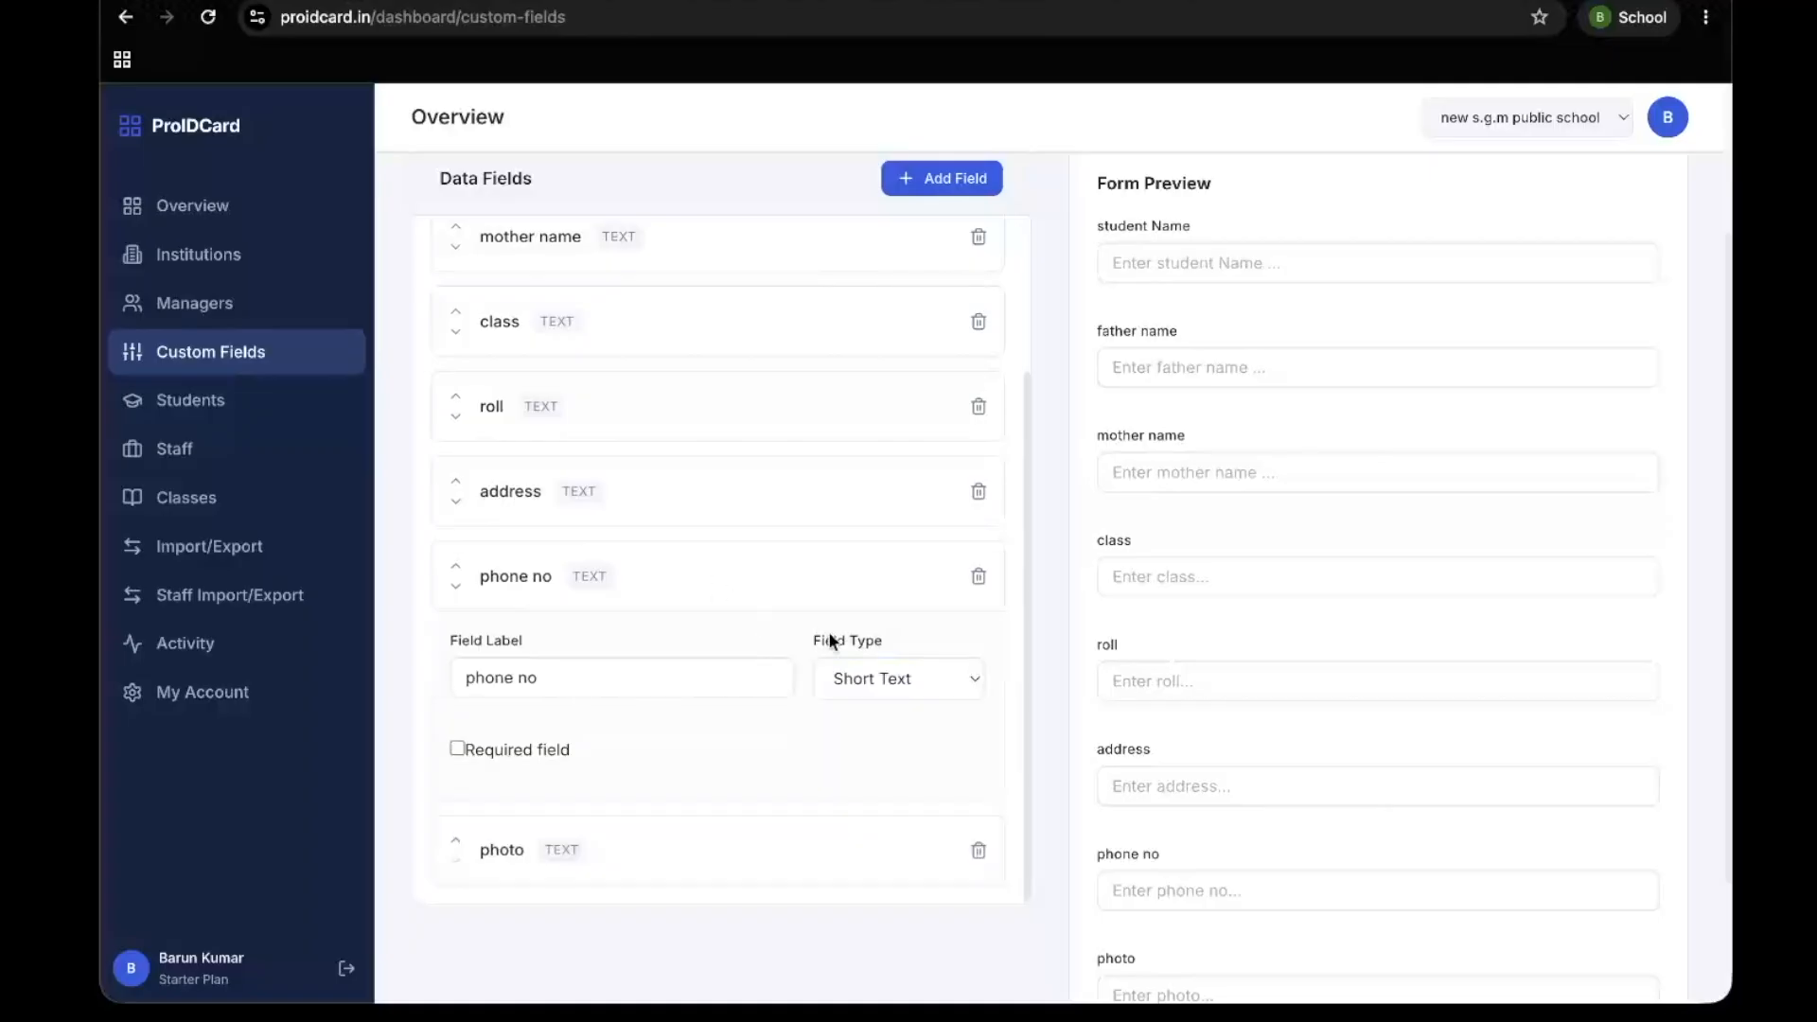
pyautogui.click(875, 678)
pyautogui.click(882, 781)
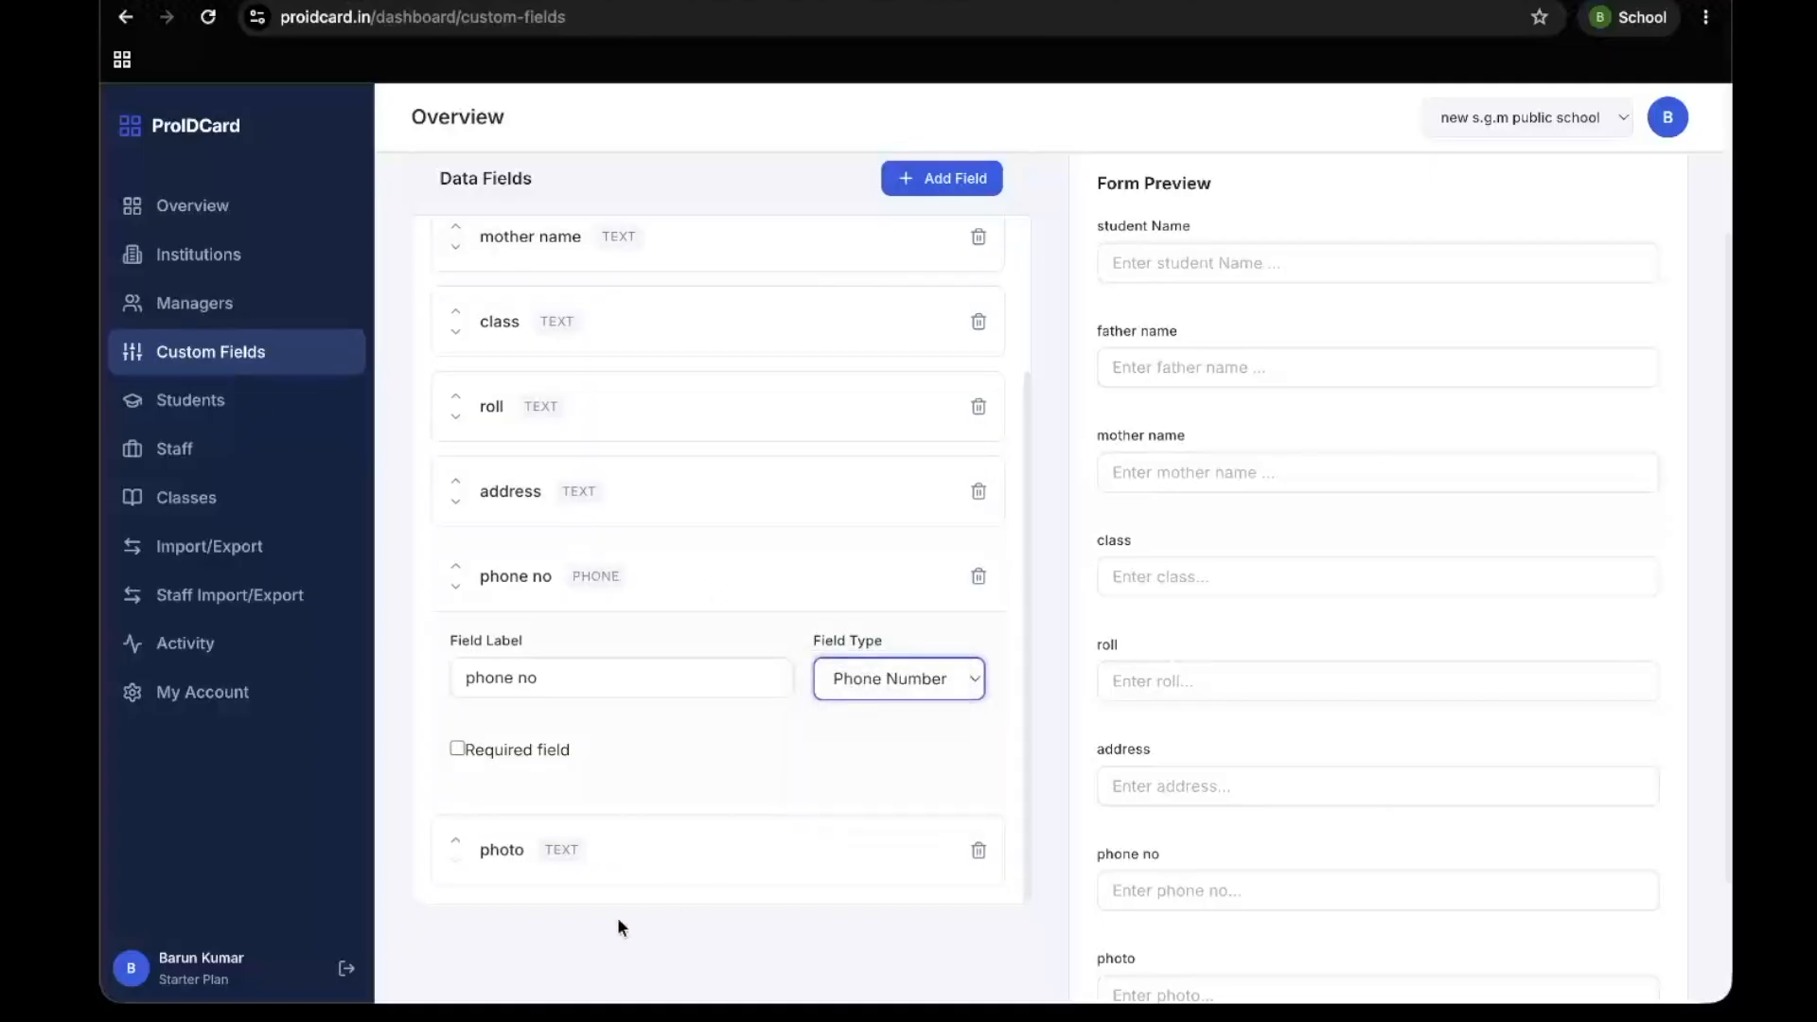
pyautogui.scroll(2, 878, 270)
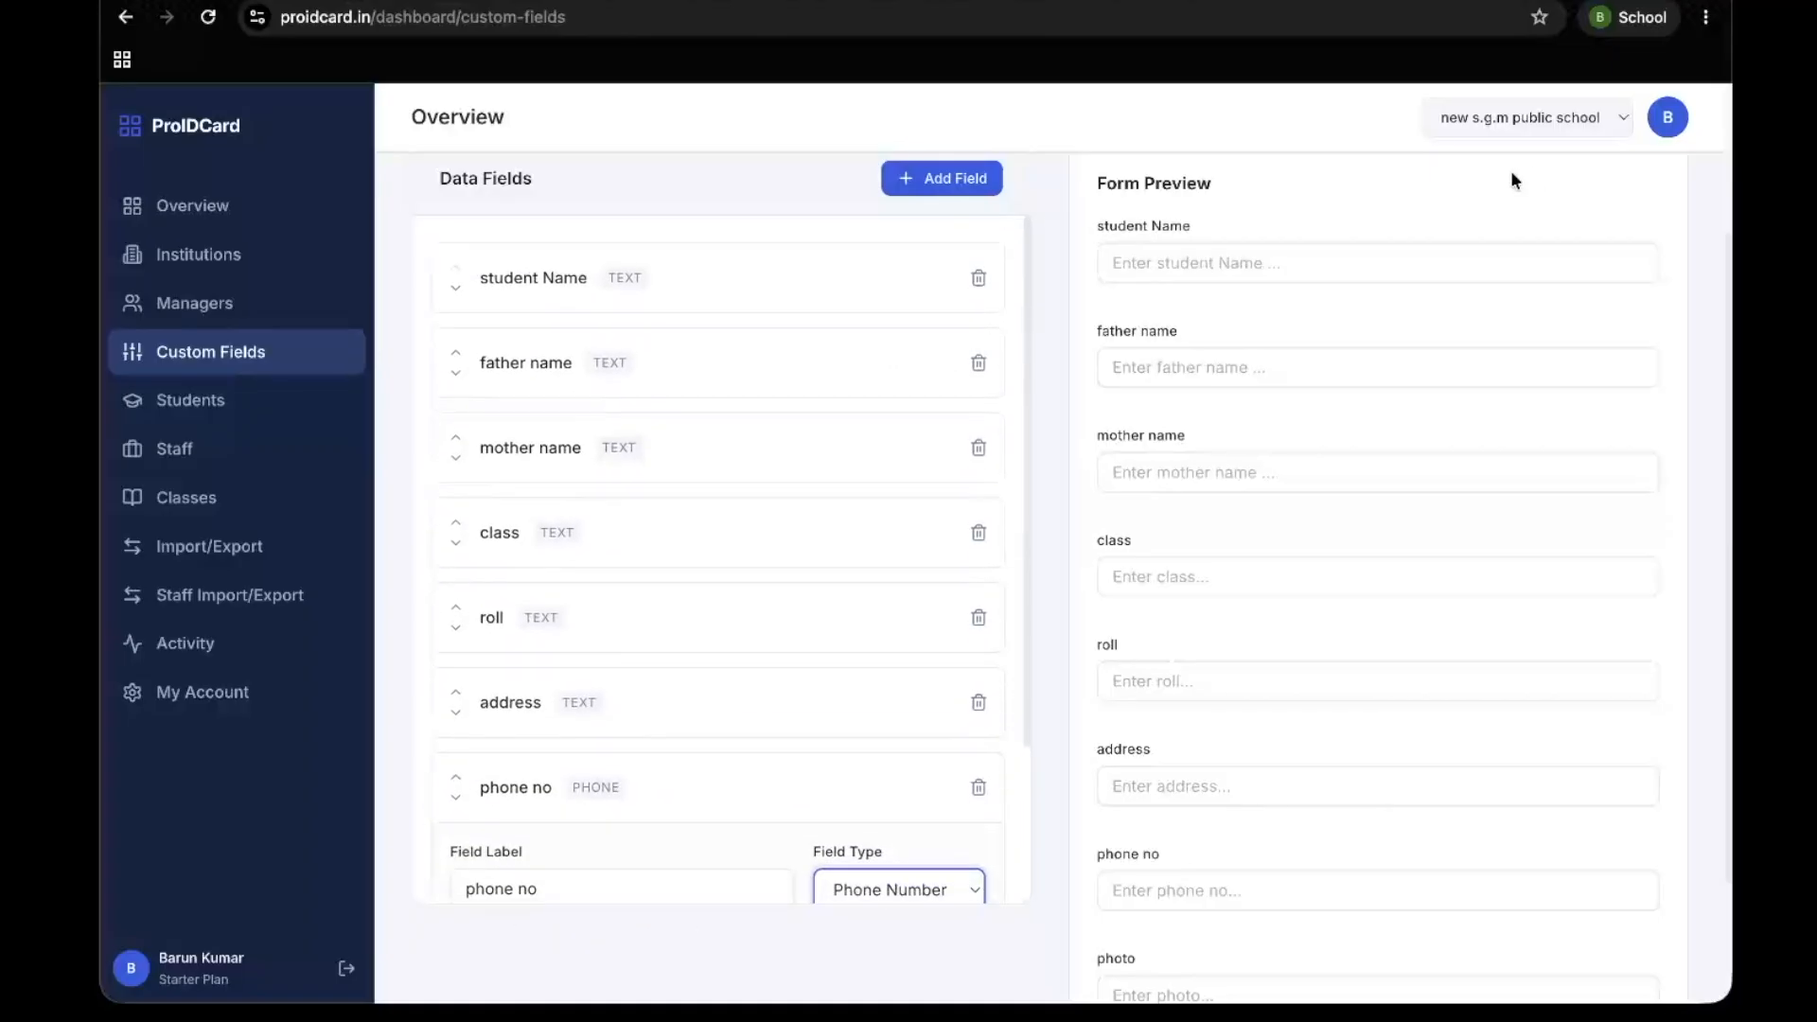
pyautogui.scroll(2, 1480, 179)
pyautogui.click(1595, 230)
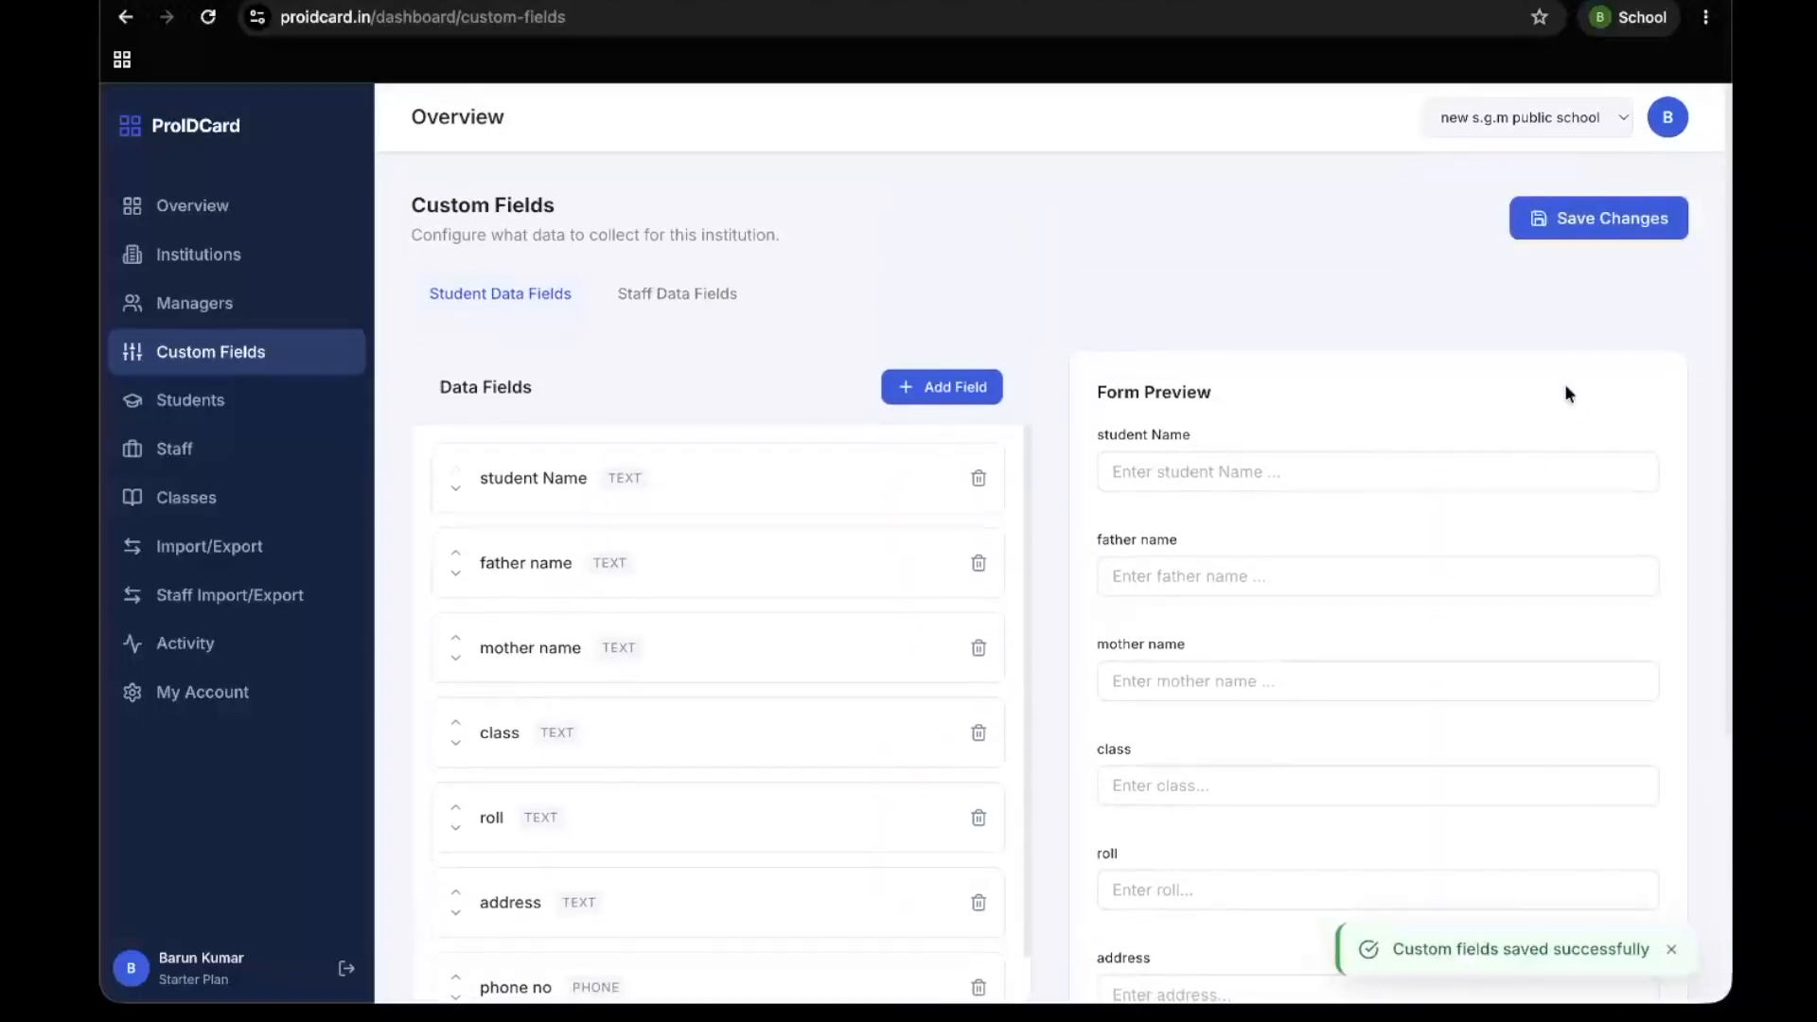
# Review the student form preview and the data field list from the first field to the photo field
pyautogui.scroll(-4, 1383, 537)
pyautogui.scroll(5, 1383, 536)
pyautogui.scroll(-1, 1383, 536)
pyautogui.scroll(-3, 1382, 535)
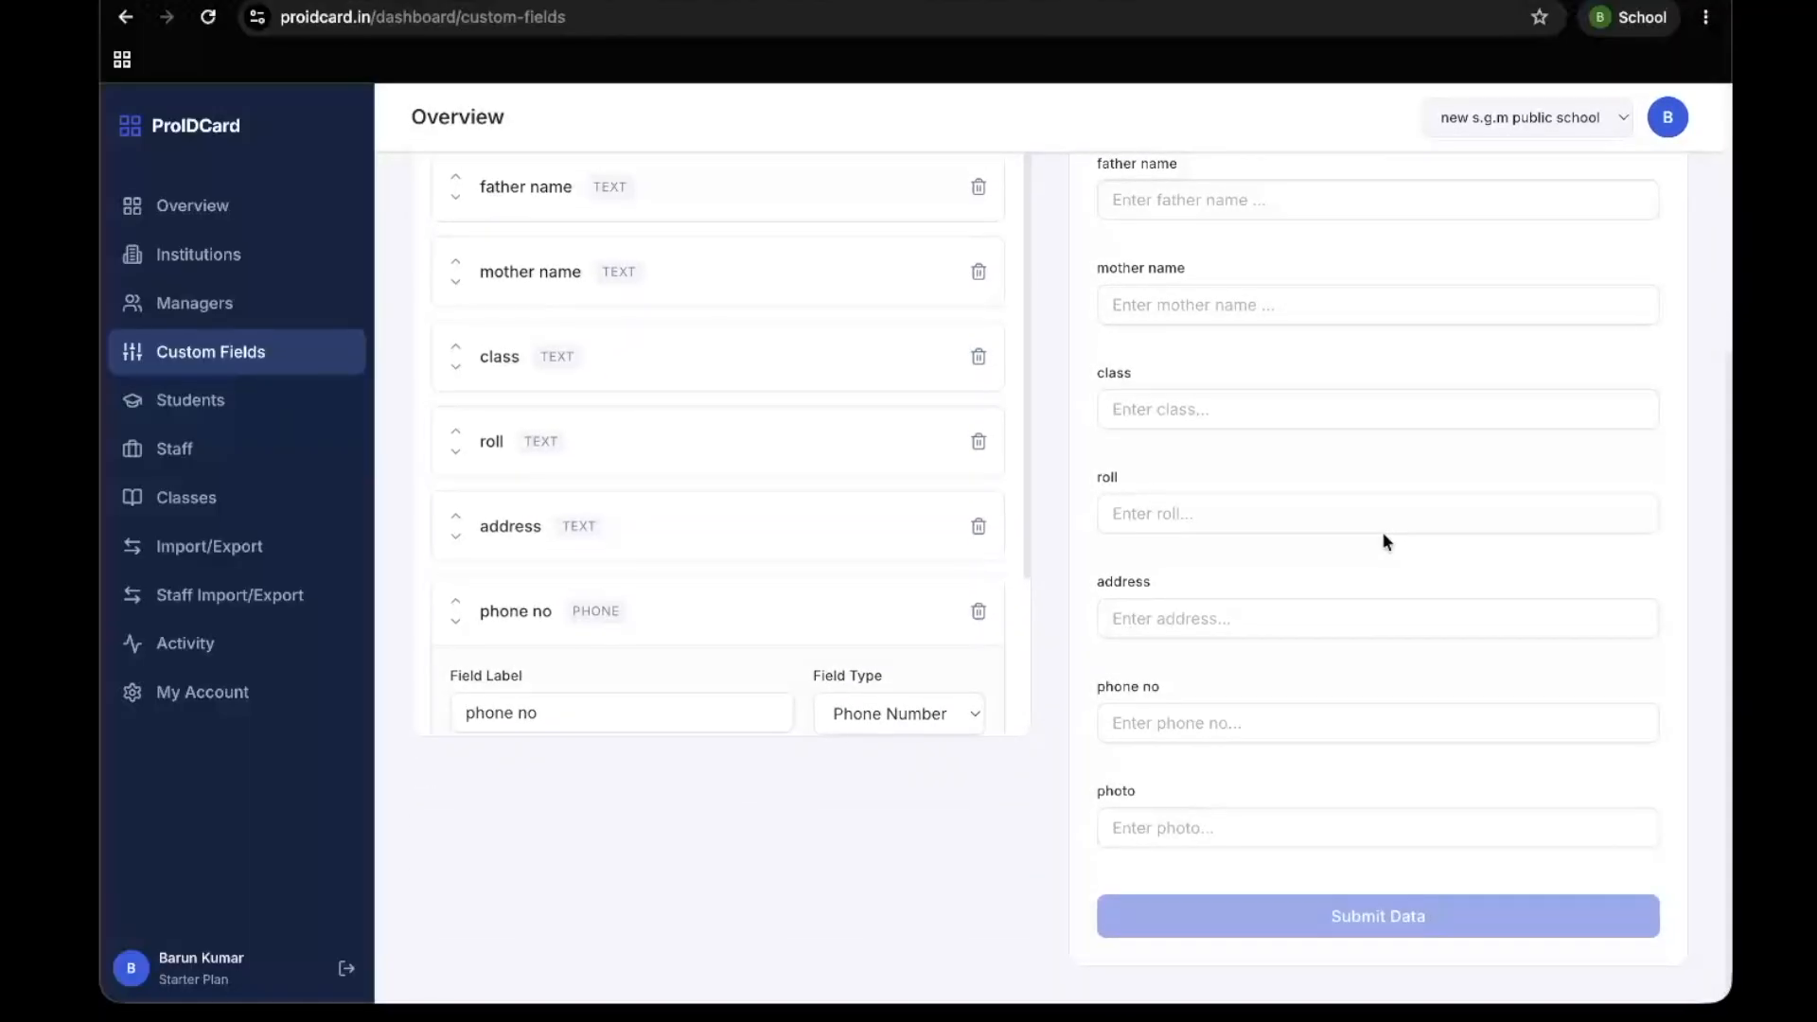
pyautogui.scroll(-2, 829, 499)
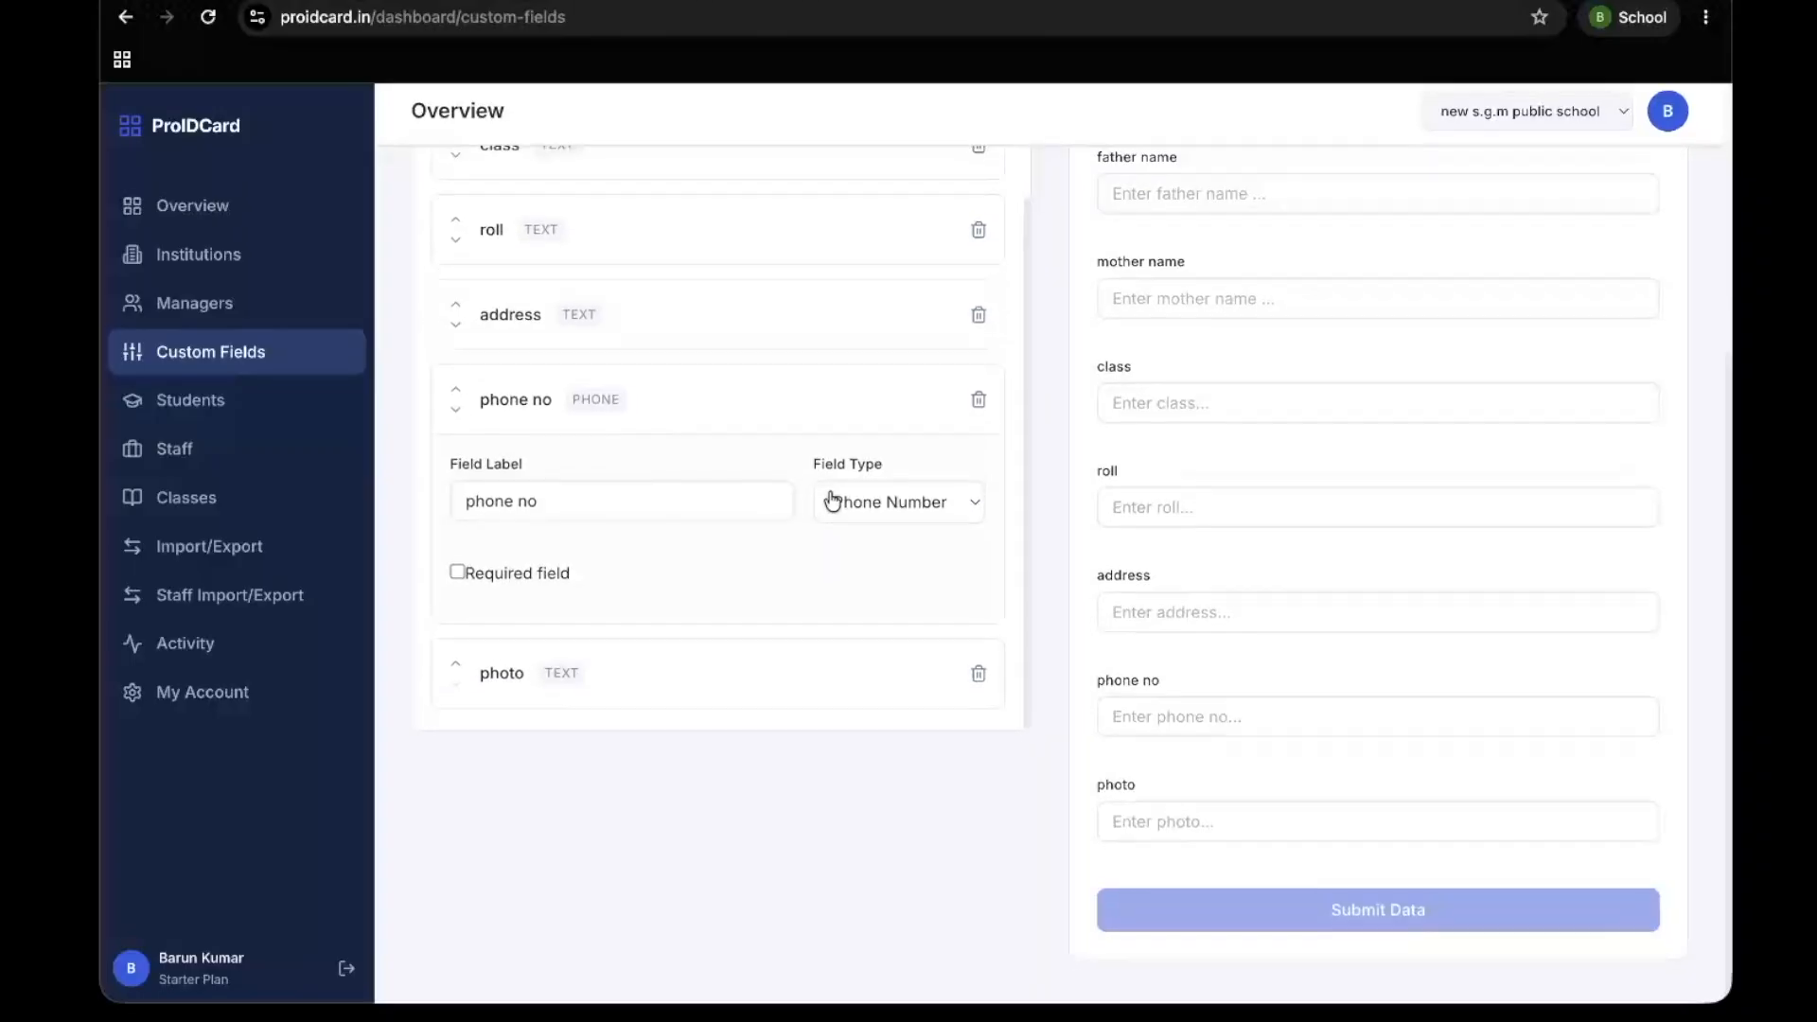
# Look over the staff and student record pages, and examine the Add New Student form's fields without adding a record
pyautogui.click(244, 419)
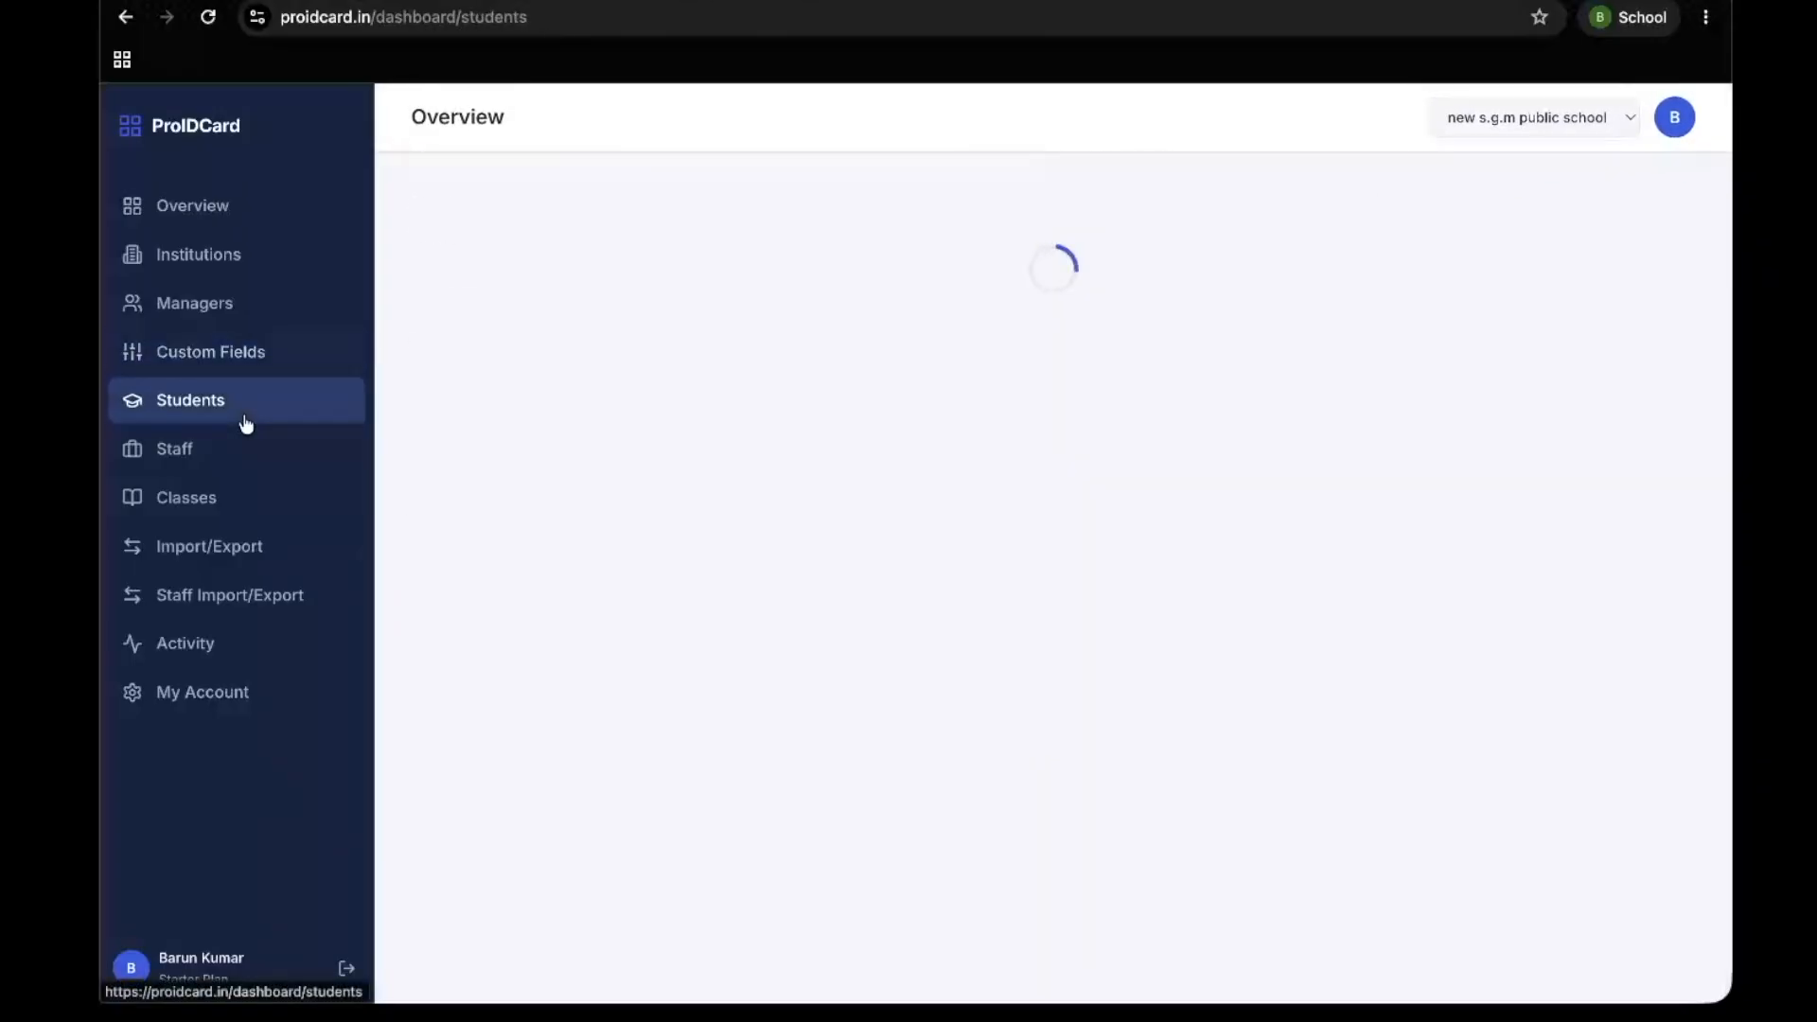
pyautogui.click(232, 440)
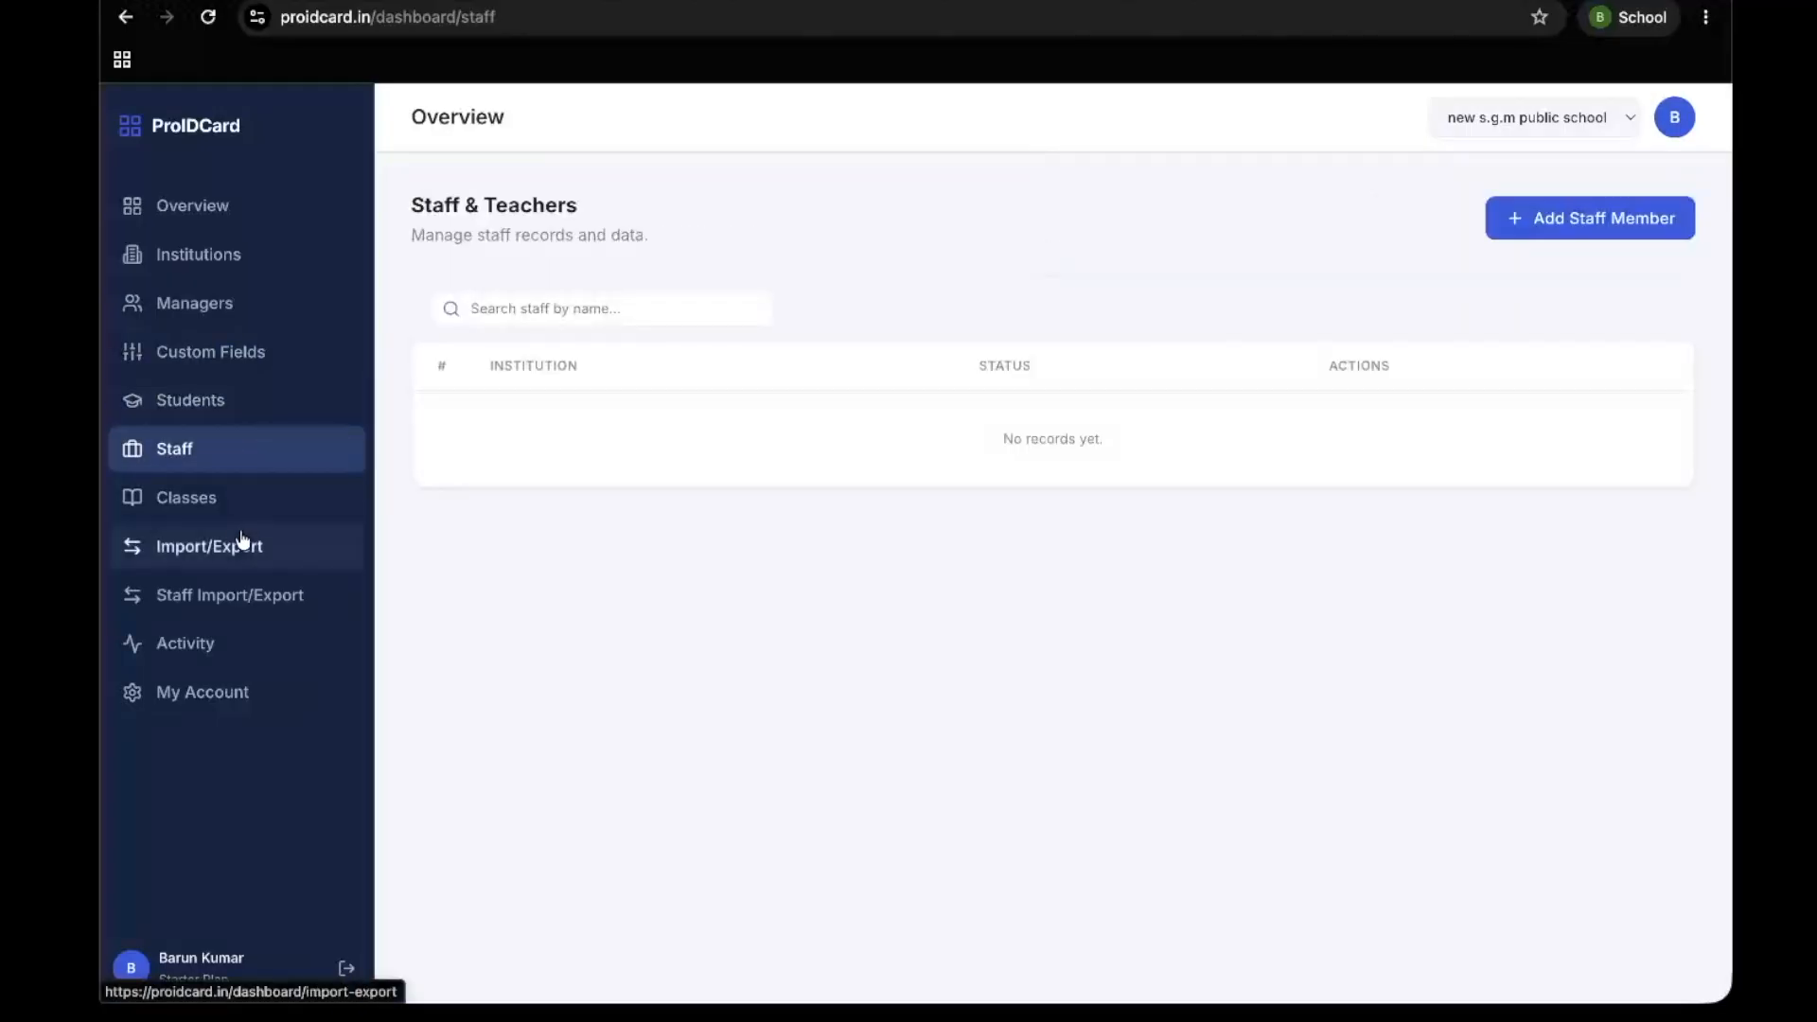
pyautogui.click(241, 403)
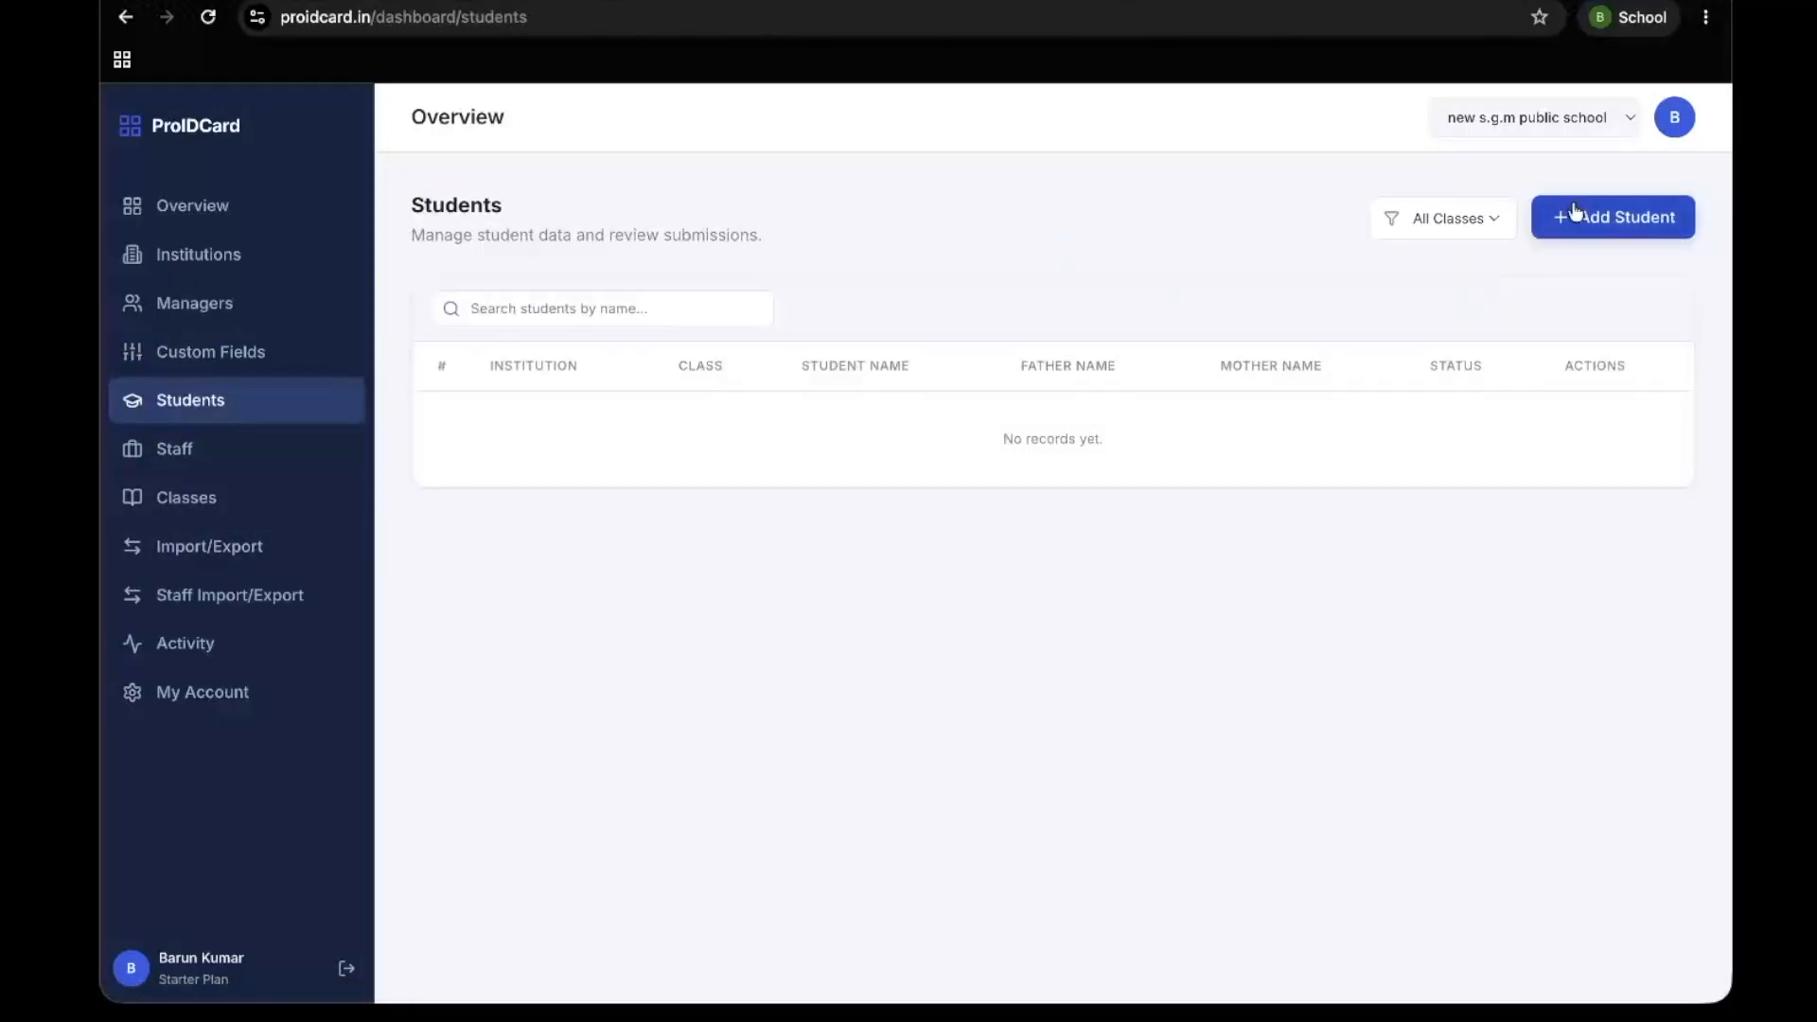
pyautogui.click(1612, 217)
pyautogui.scroll(-5, 780, 536)
pyautogui.scroll(5, 777, 528)
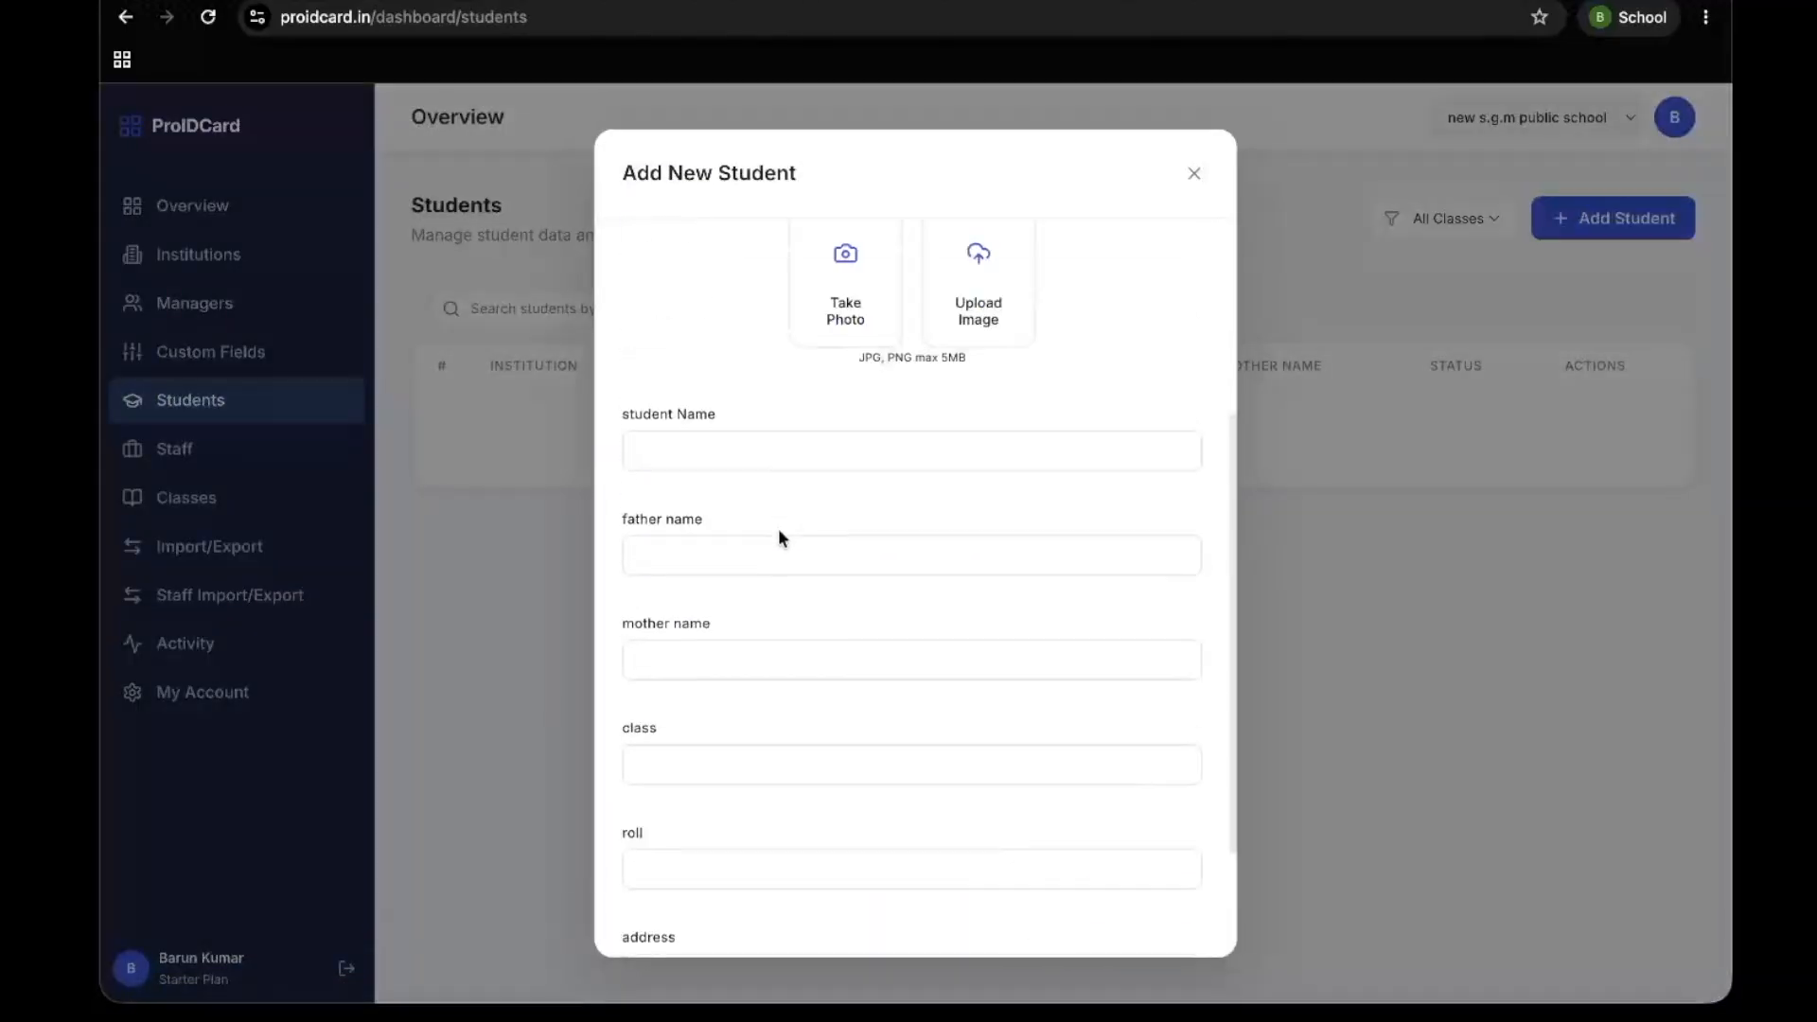
pyautogui.click(1201, 169)
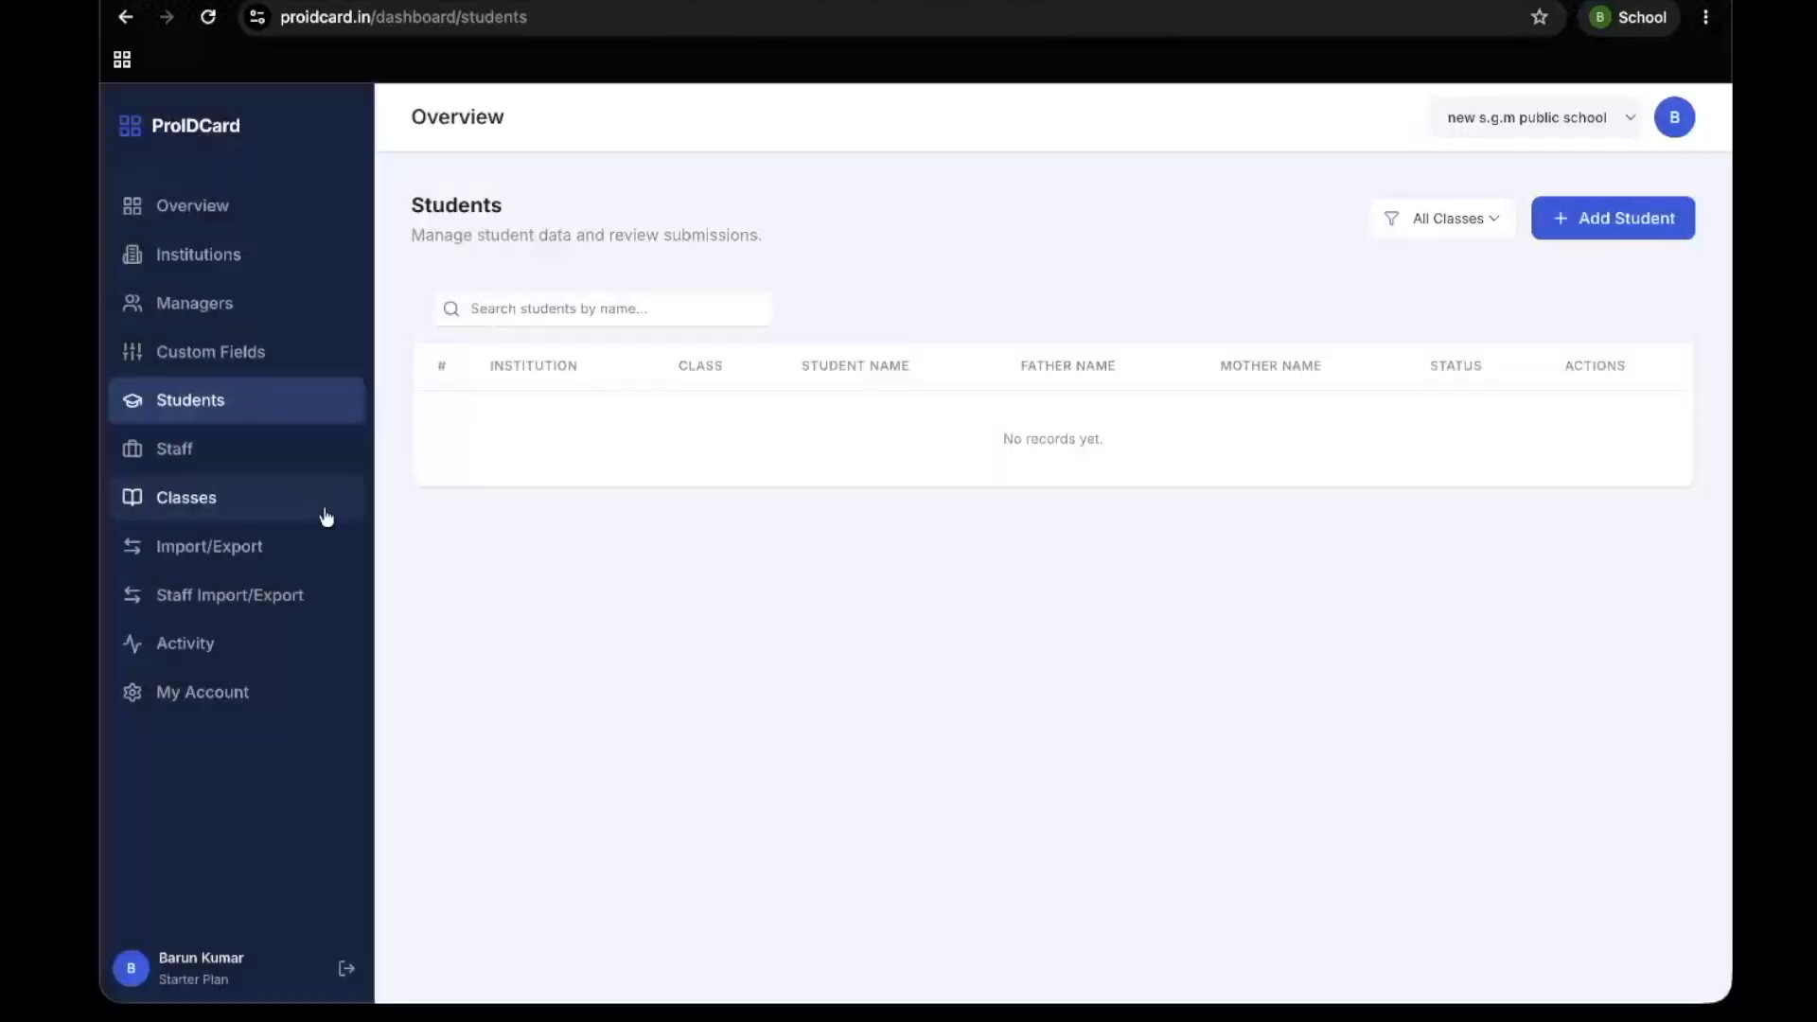
# Create a class named "class 8" without a section
pyautogui.click(230, 520)
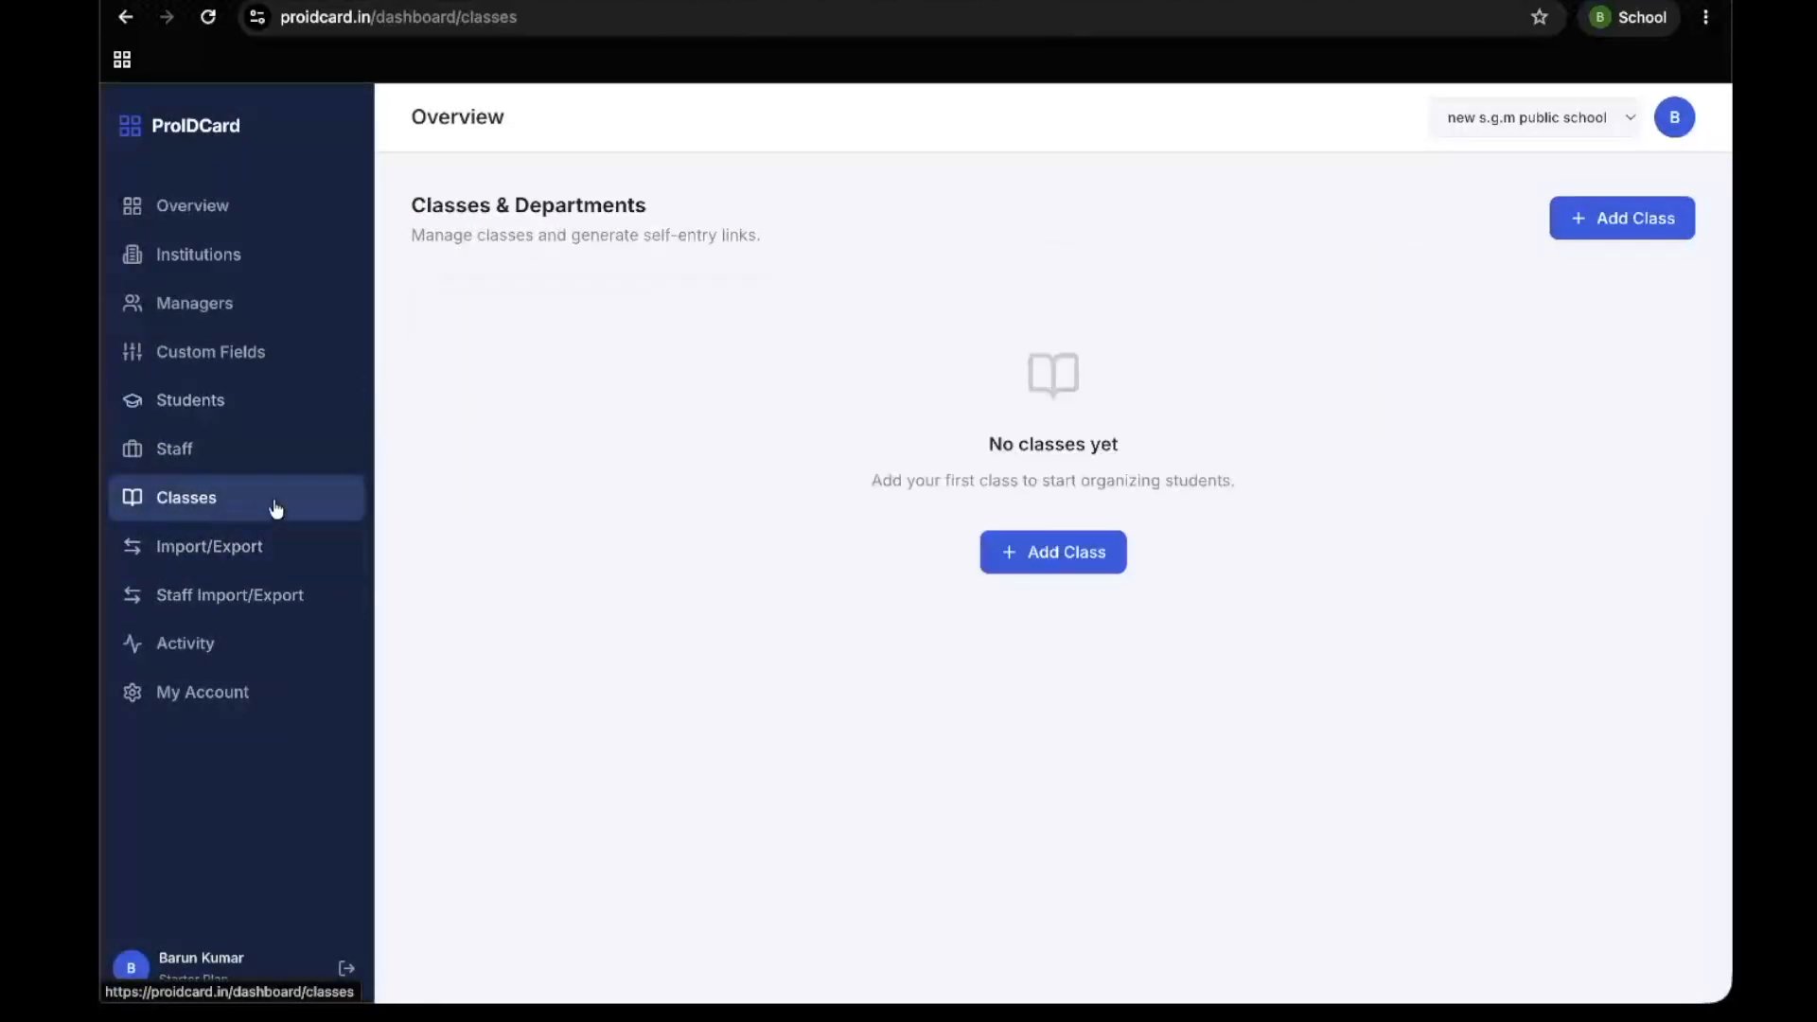
pyautogui.click(1620, 219)
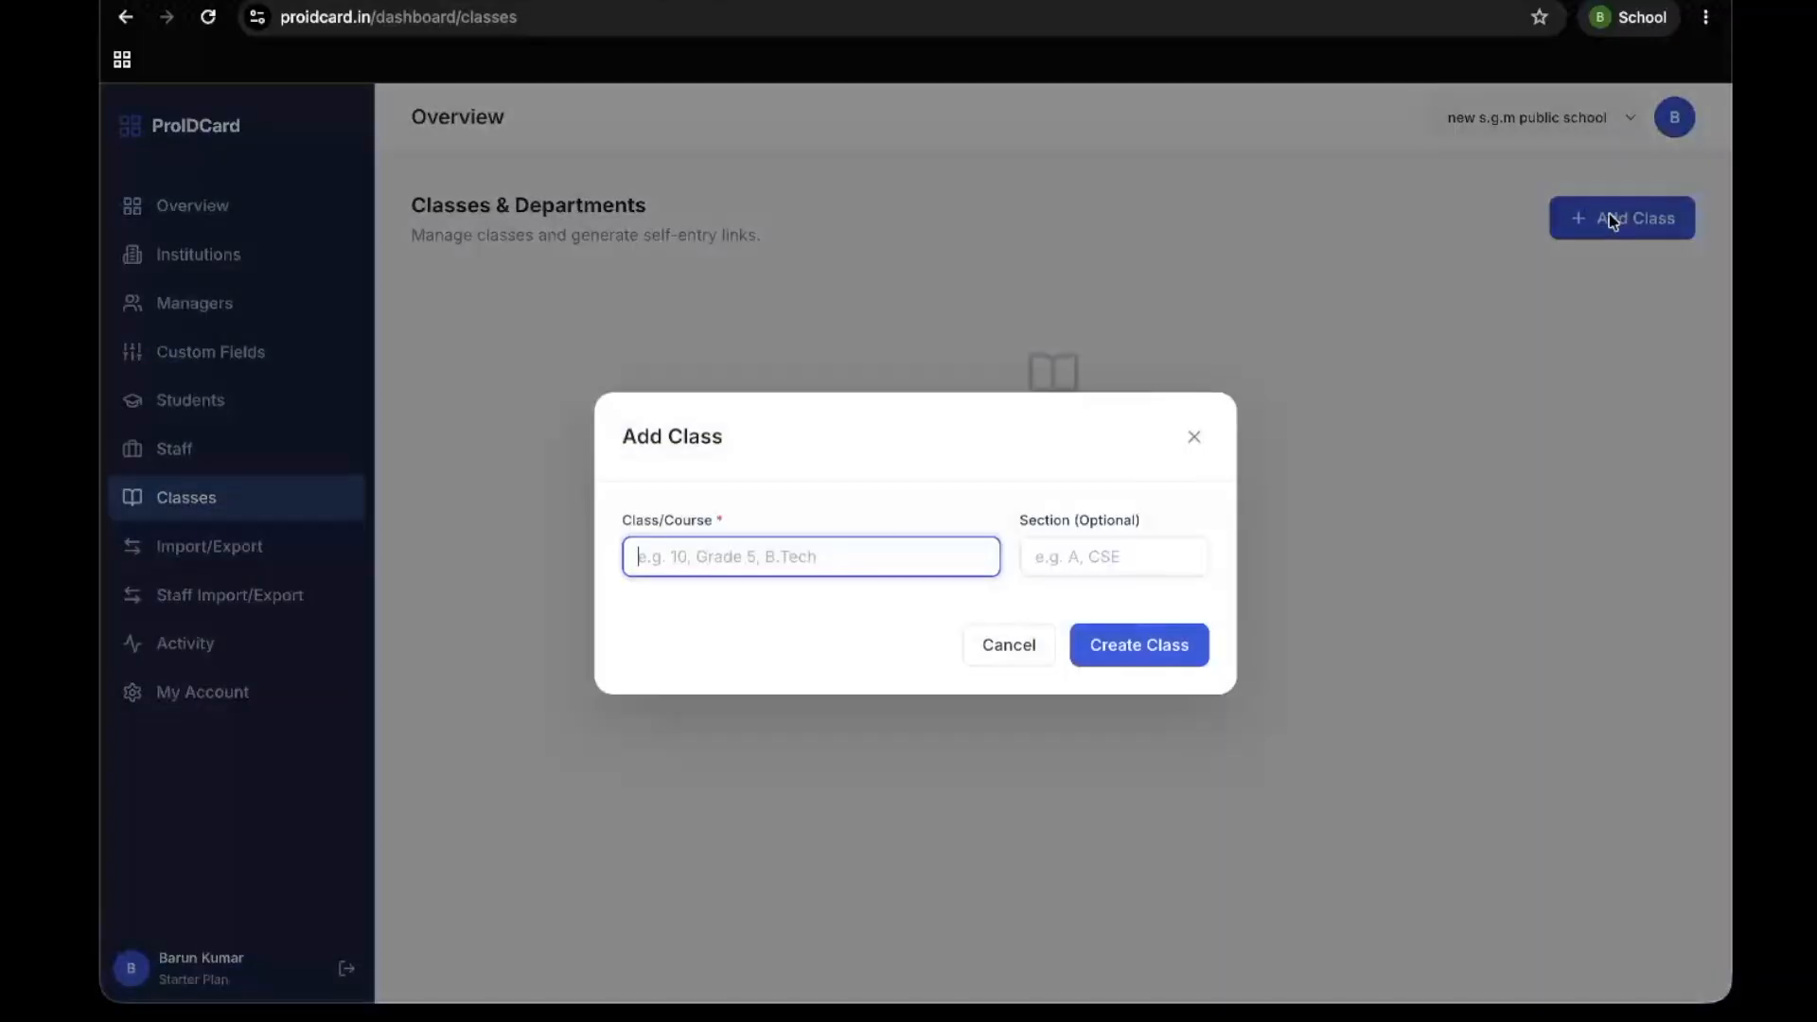
pyautogui.write('class 8')
pyautogui.click(1104, 611)
pyautogui.click(1101, 562)
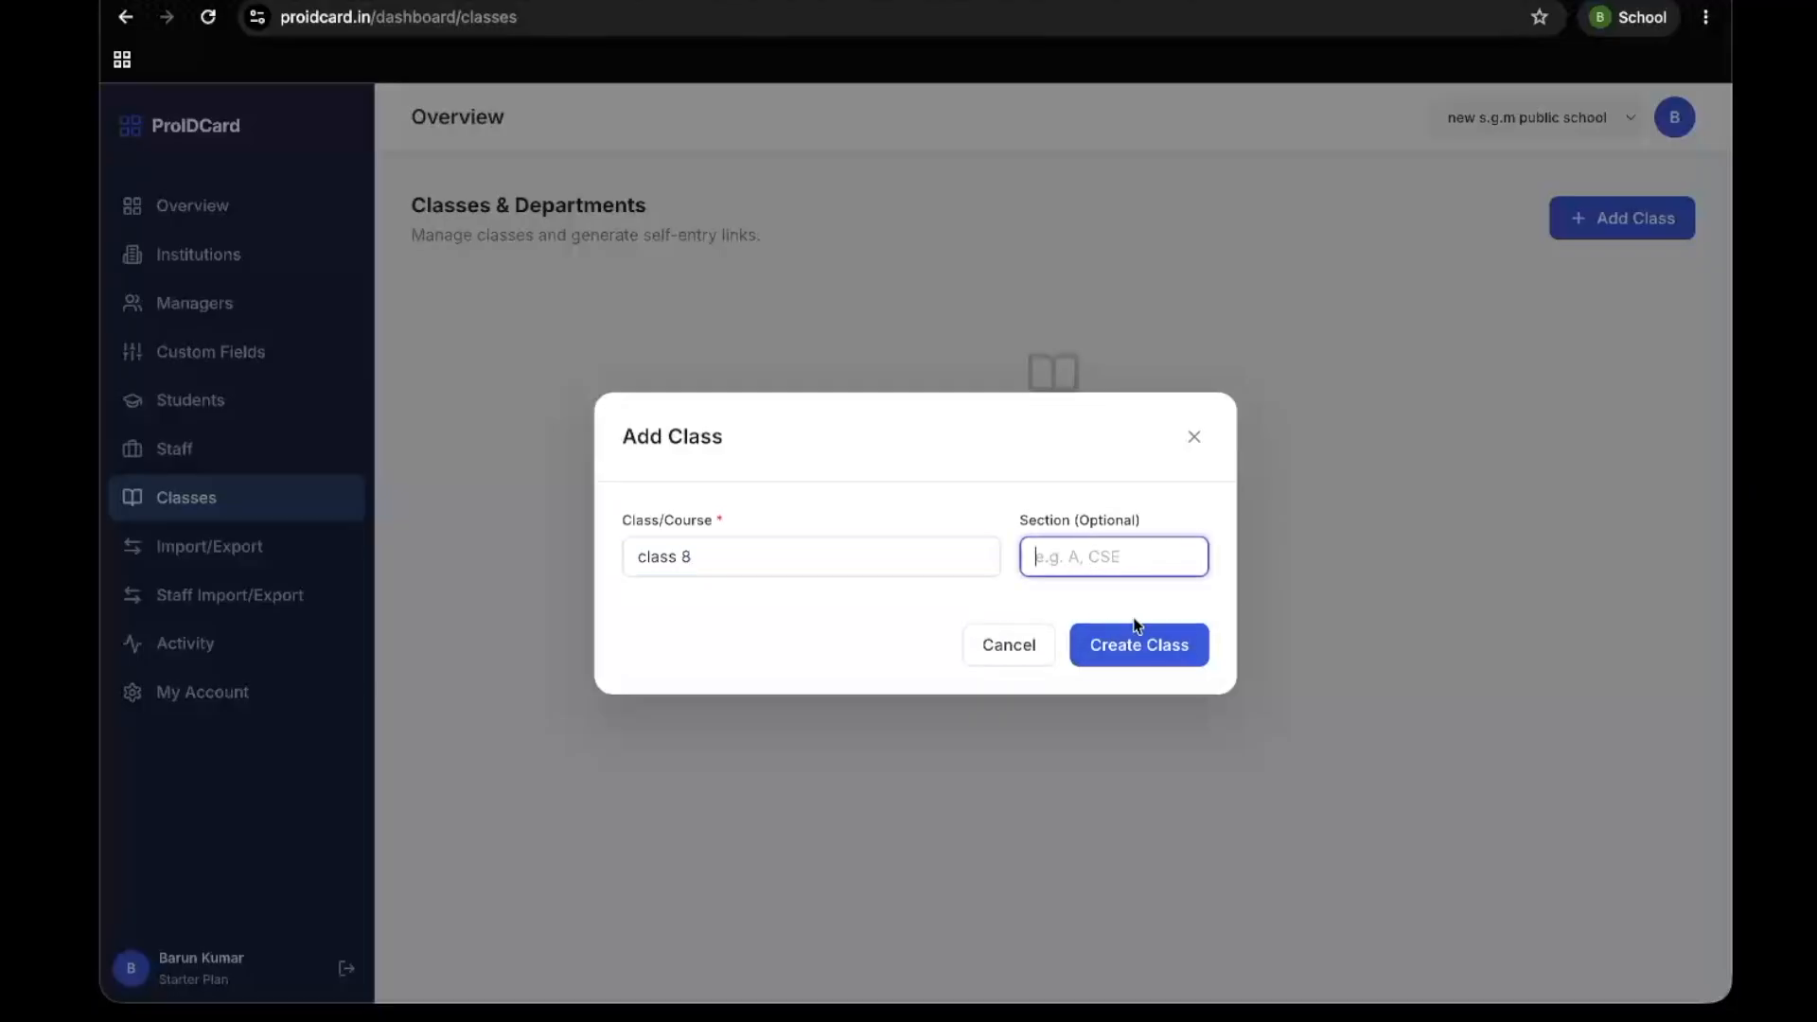
pyautogui.click(1153, 648)
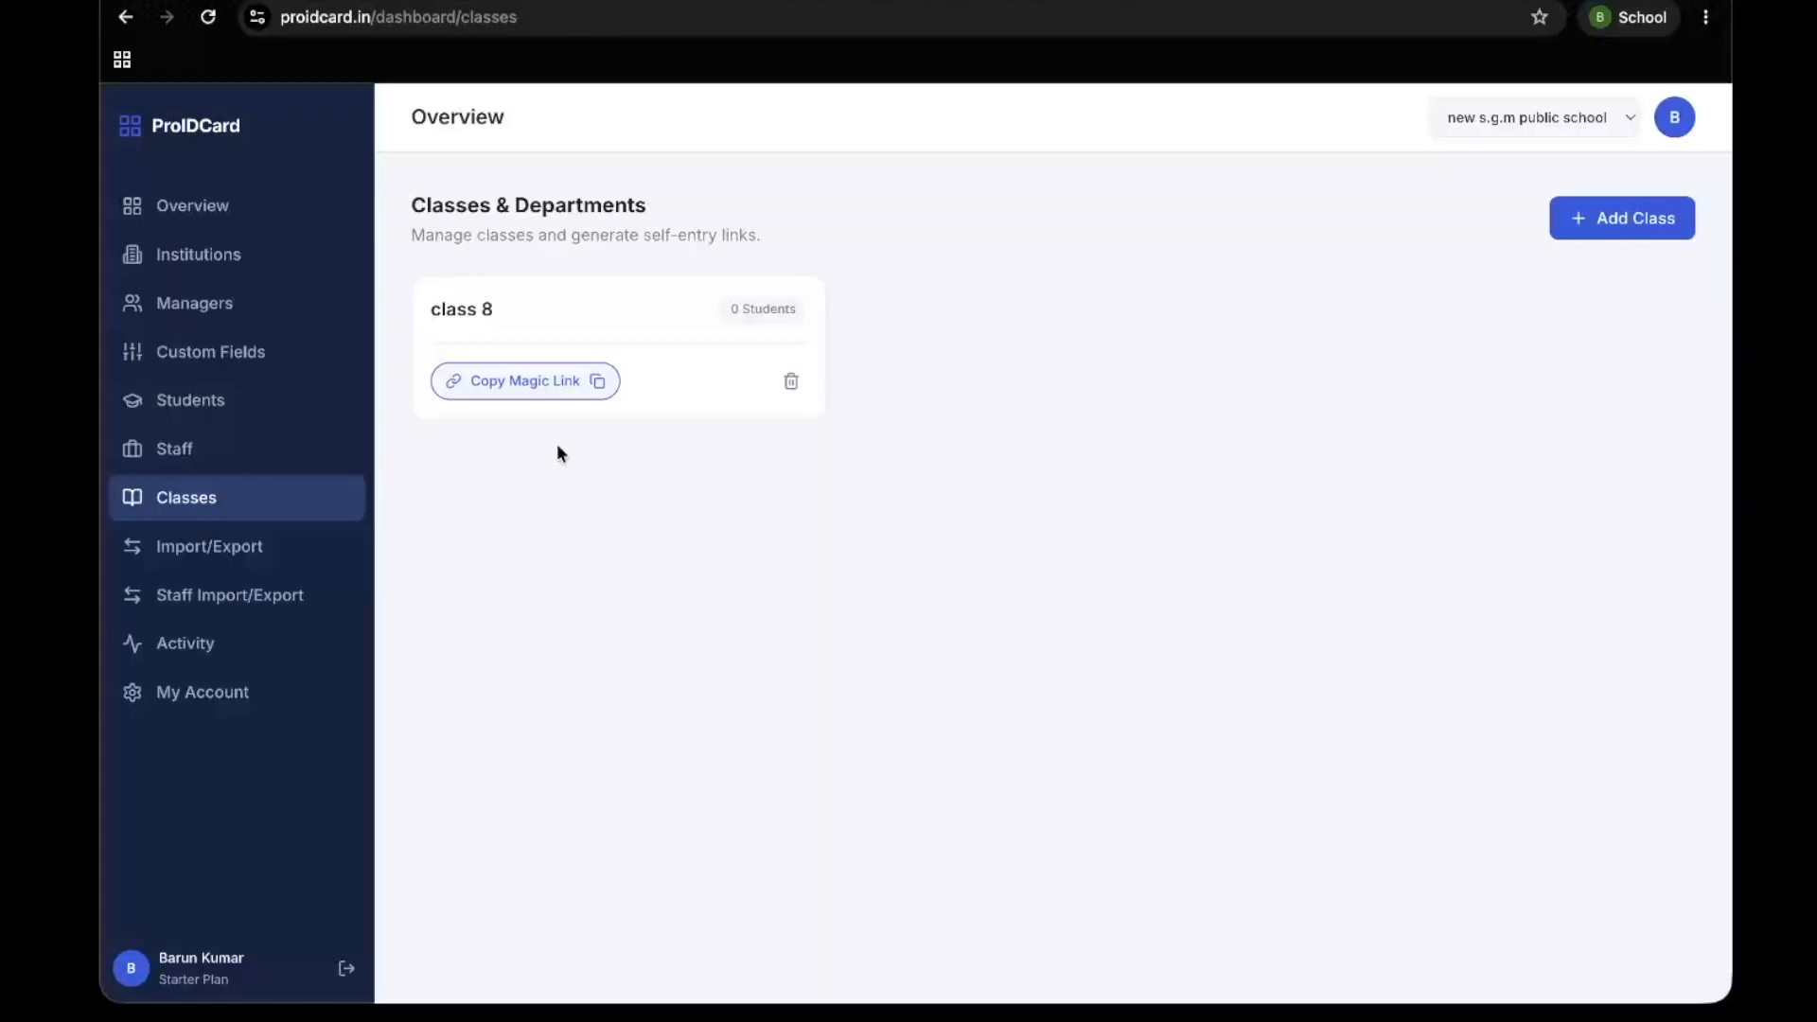
# Copy the magic link of class 8 and open it in a new incognito window
pyautogui.click(497, 386)
pyautogui.click(1705, 17)
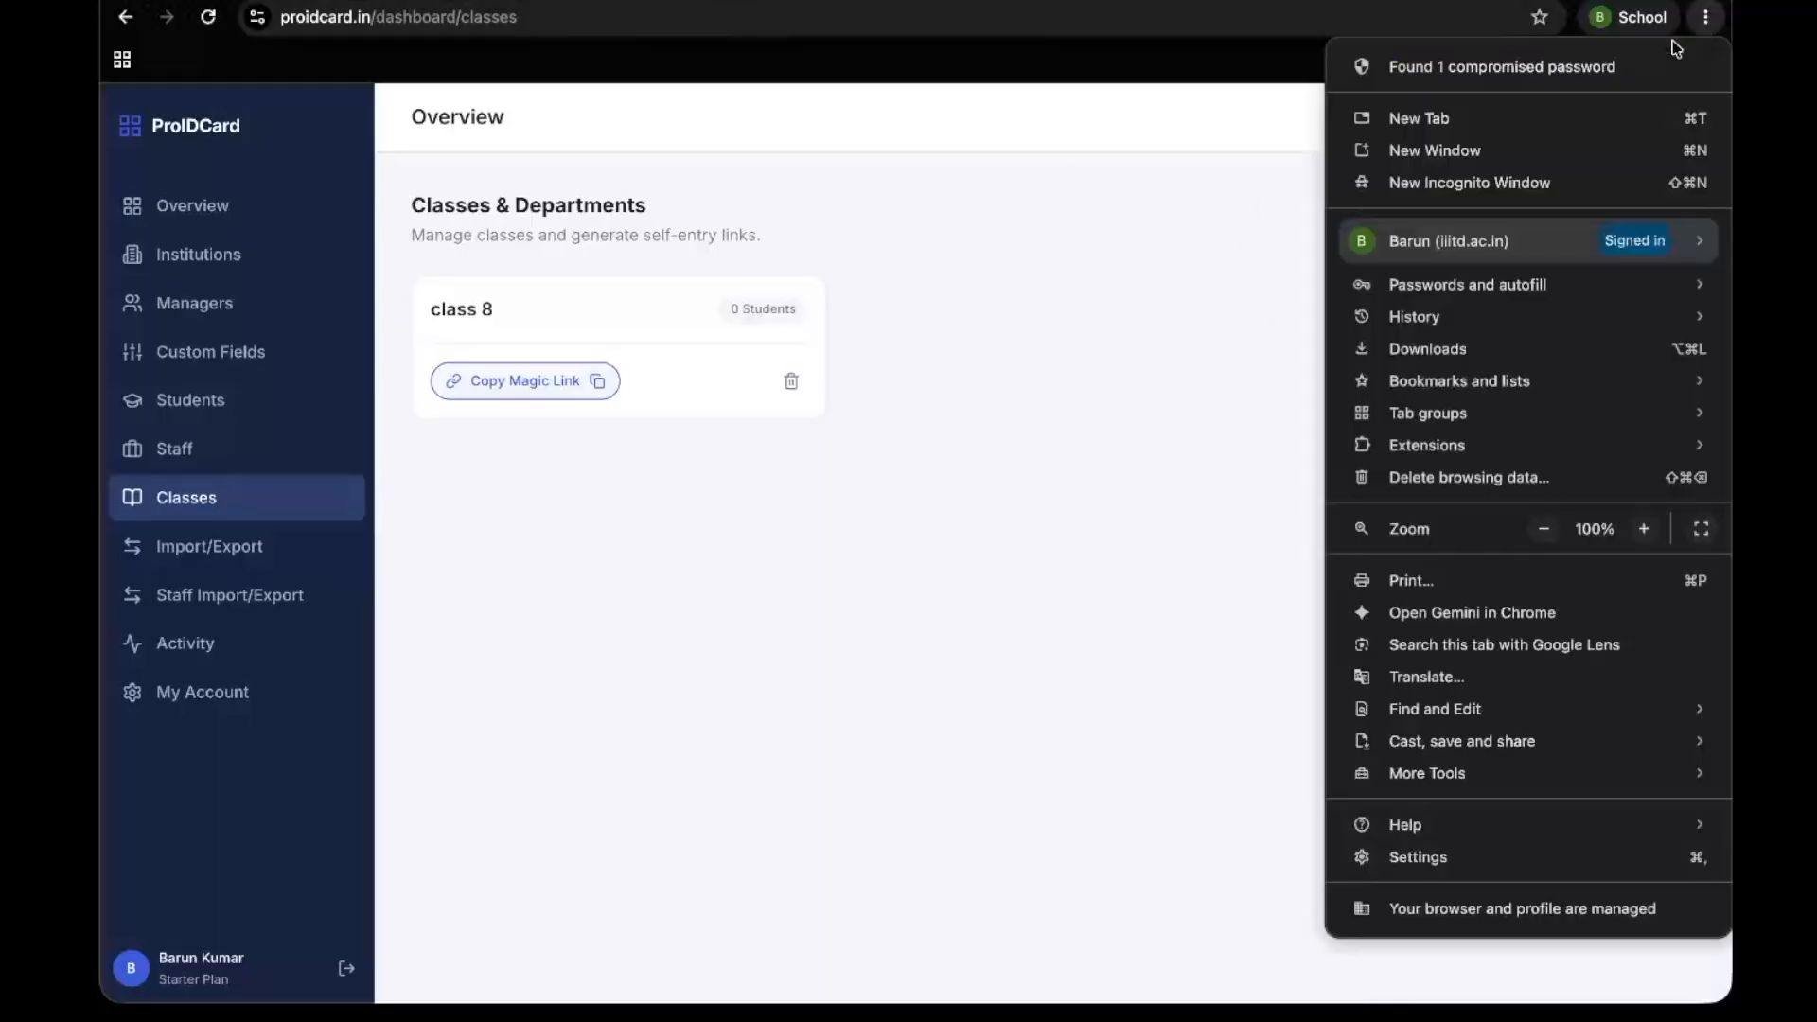
pyautogui.click(1429, 185)
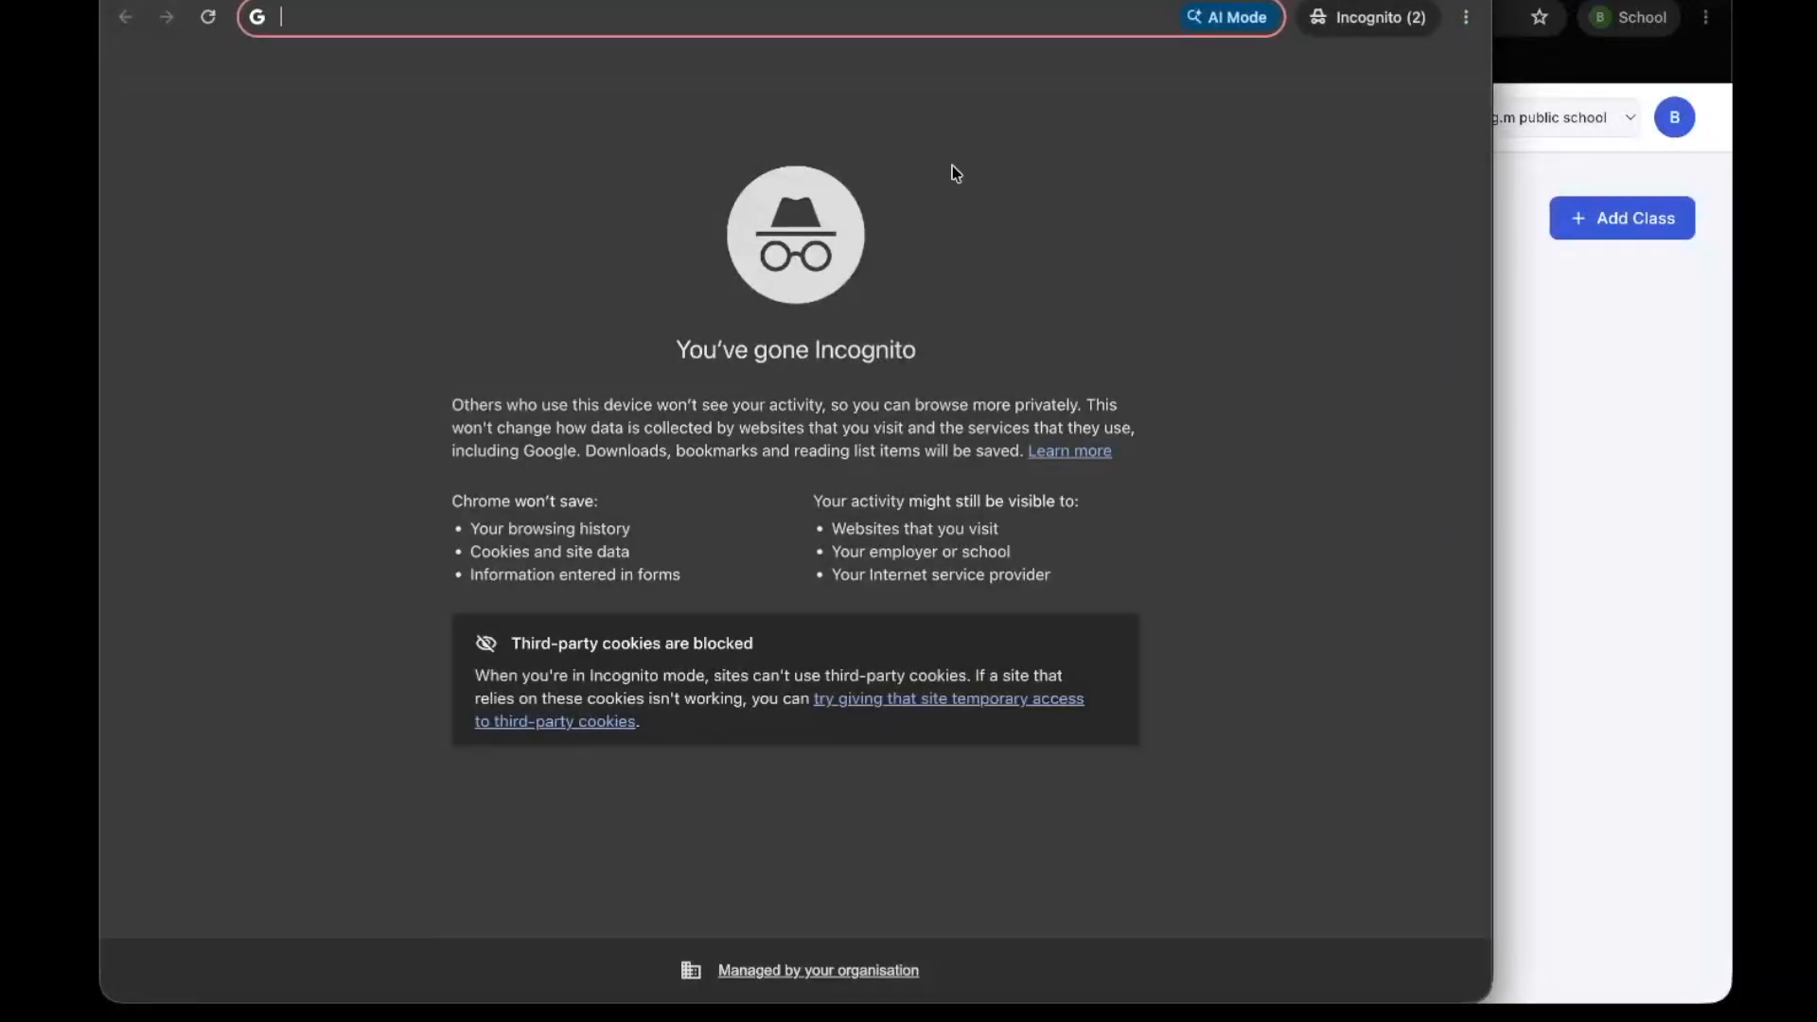
pyautogui.hotkey('ctrl', 'v')
pyautogui.press('Return')
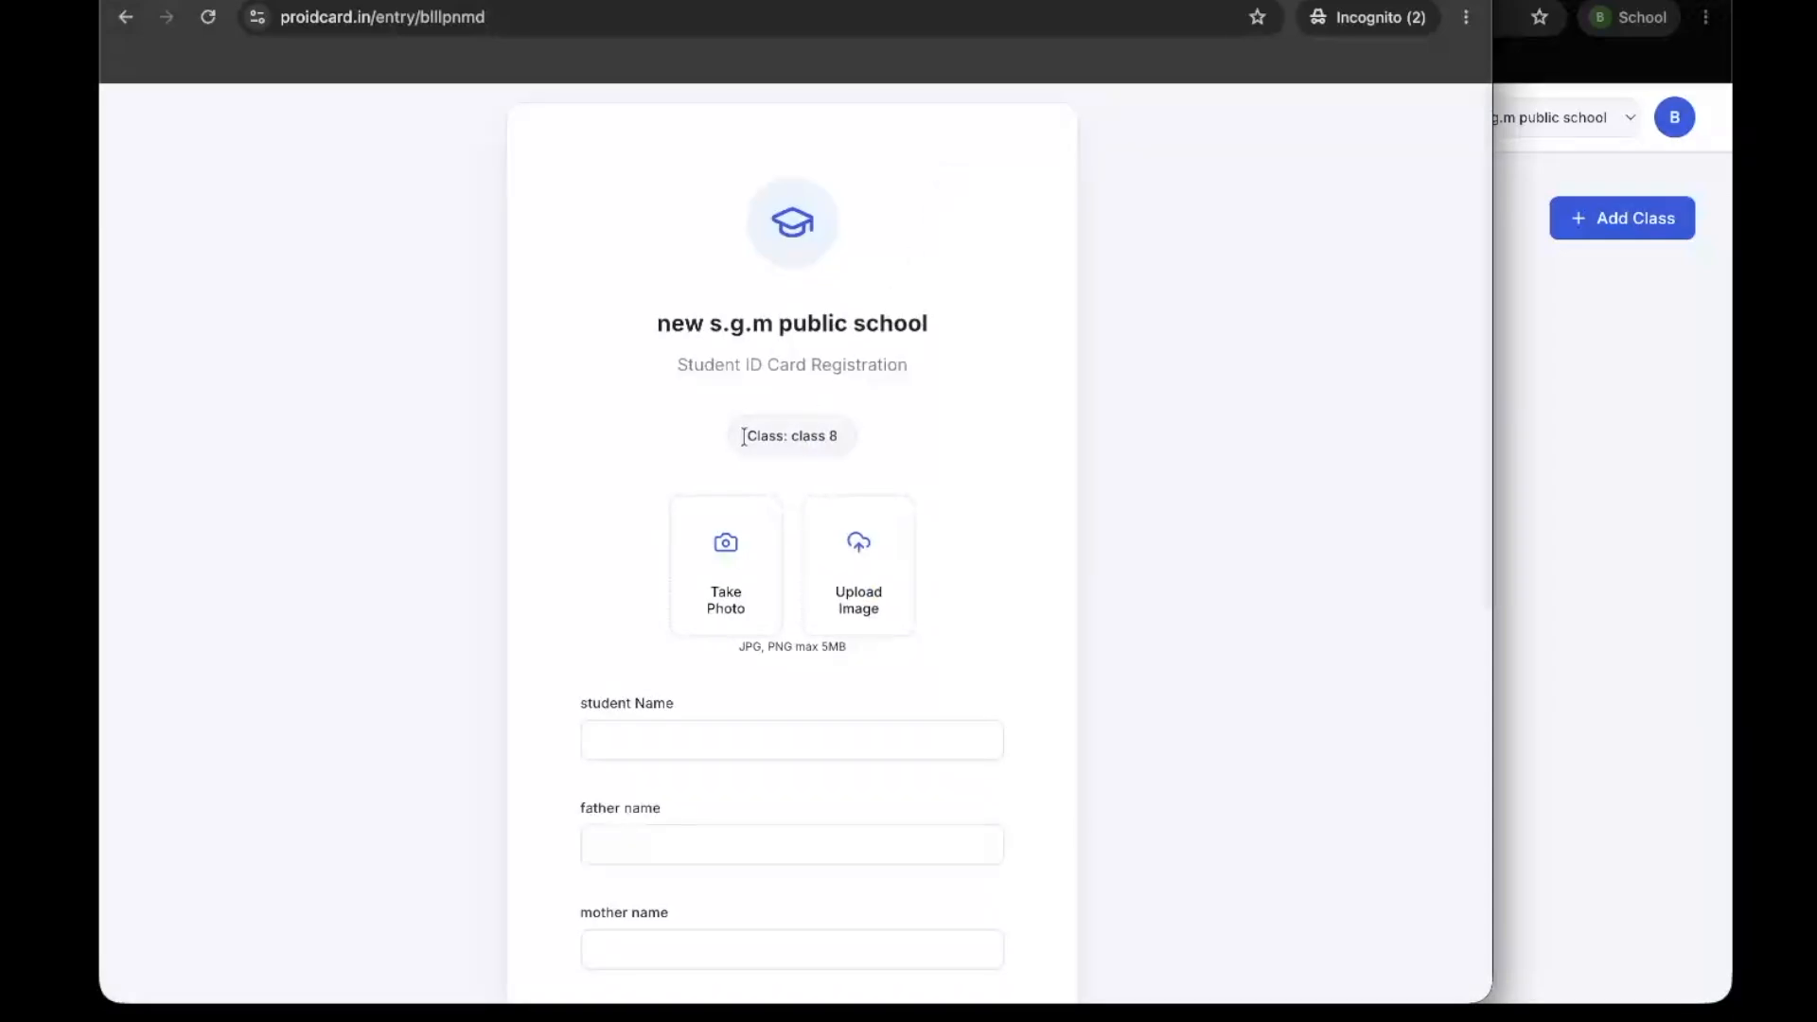
# Check the school name, form title and class shown on the student registration form
pyautogui.moveTo(756, 435); pyautogui.dragTo(939, 440)
pyautogui.moveTo(669, 322); pyautogui.dragTo(906, 365)
pyautogui.scroll(-2, 799, 400)
pyautogui.click(798, 399)
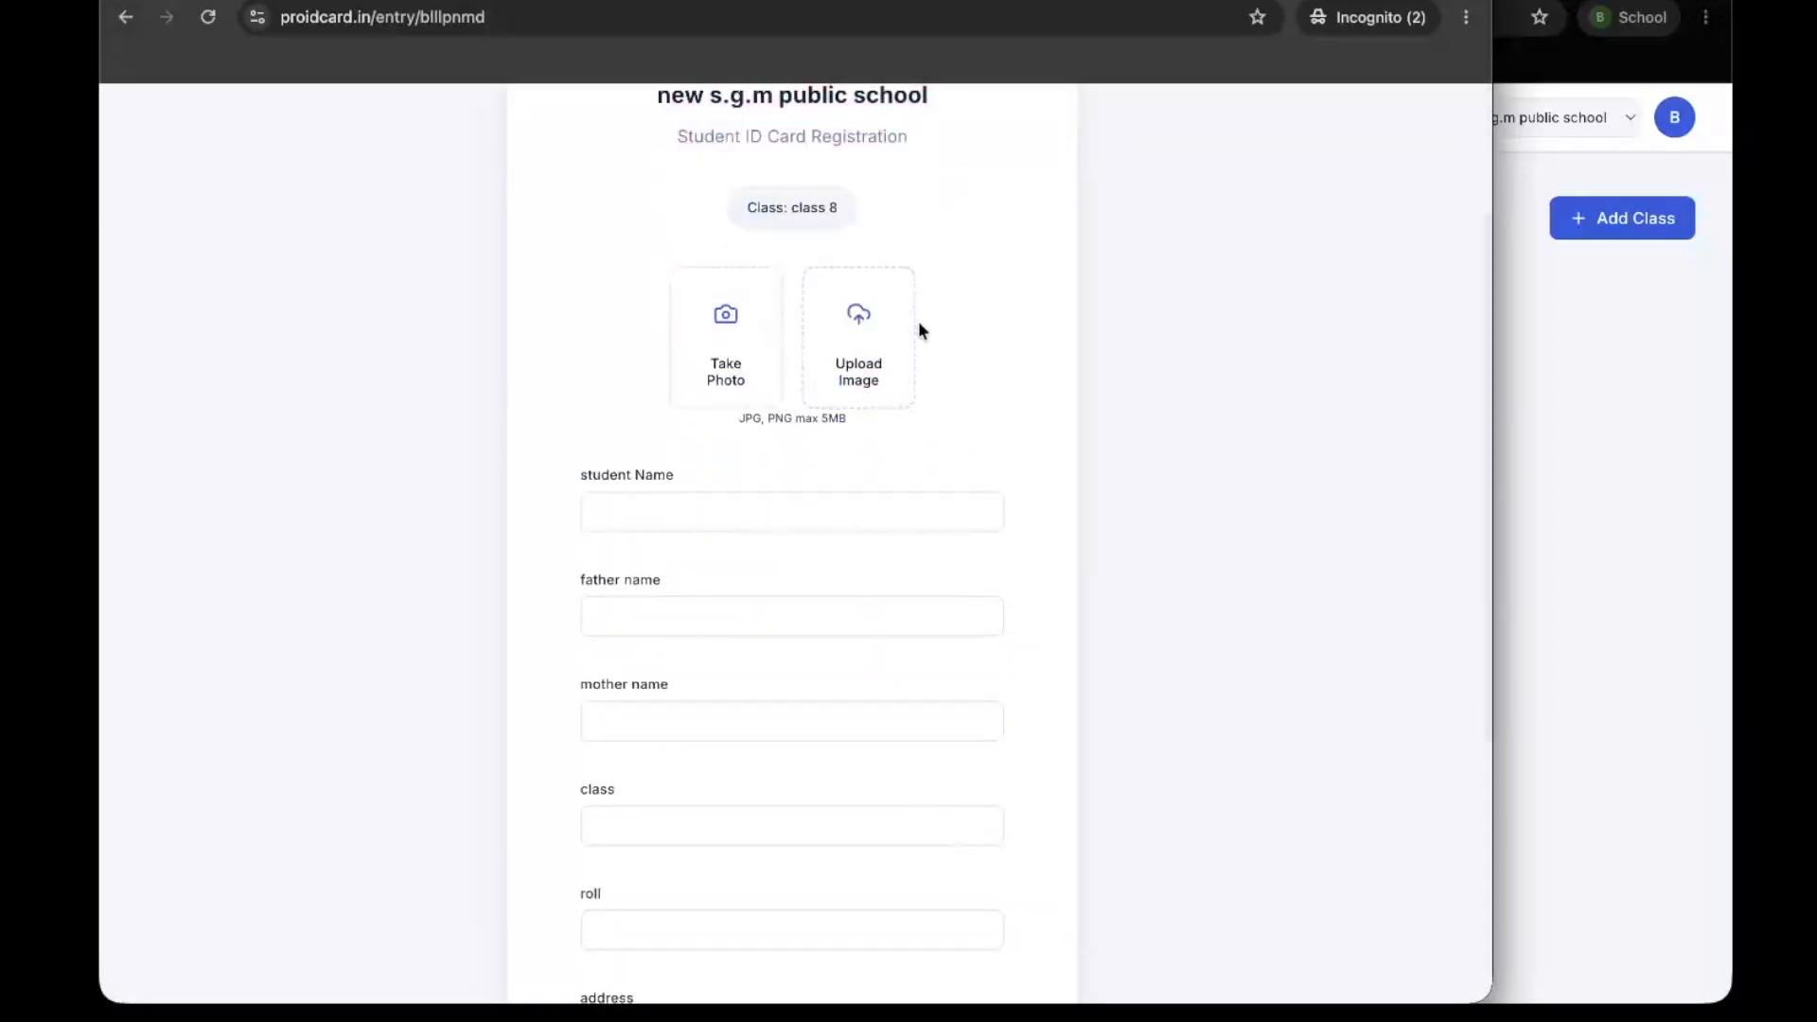
# Upload student101.jpg from the photos folder in Documents > idcard > dummy-data as the student's photo
pyautogui.click(854, 331)
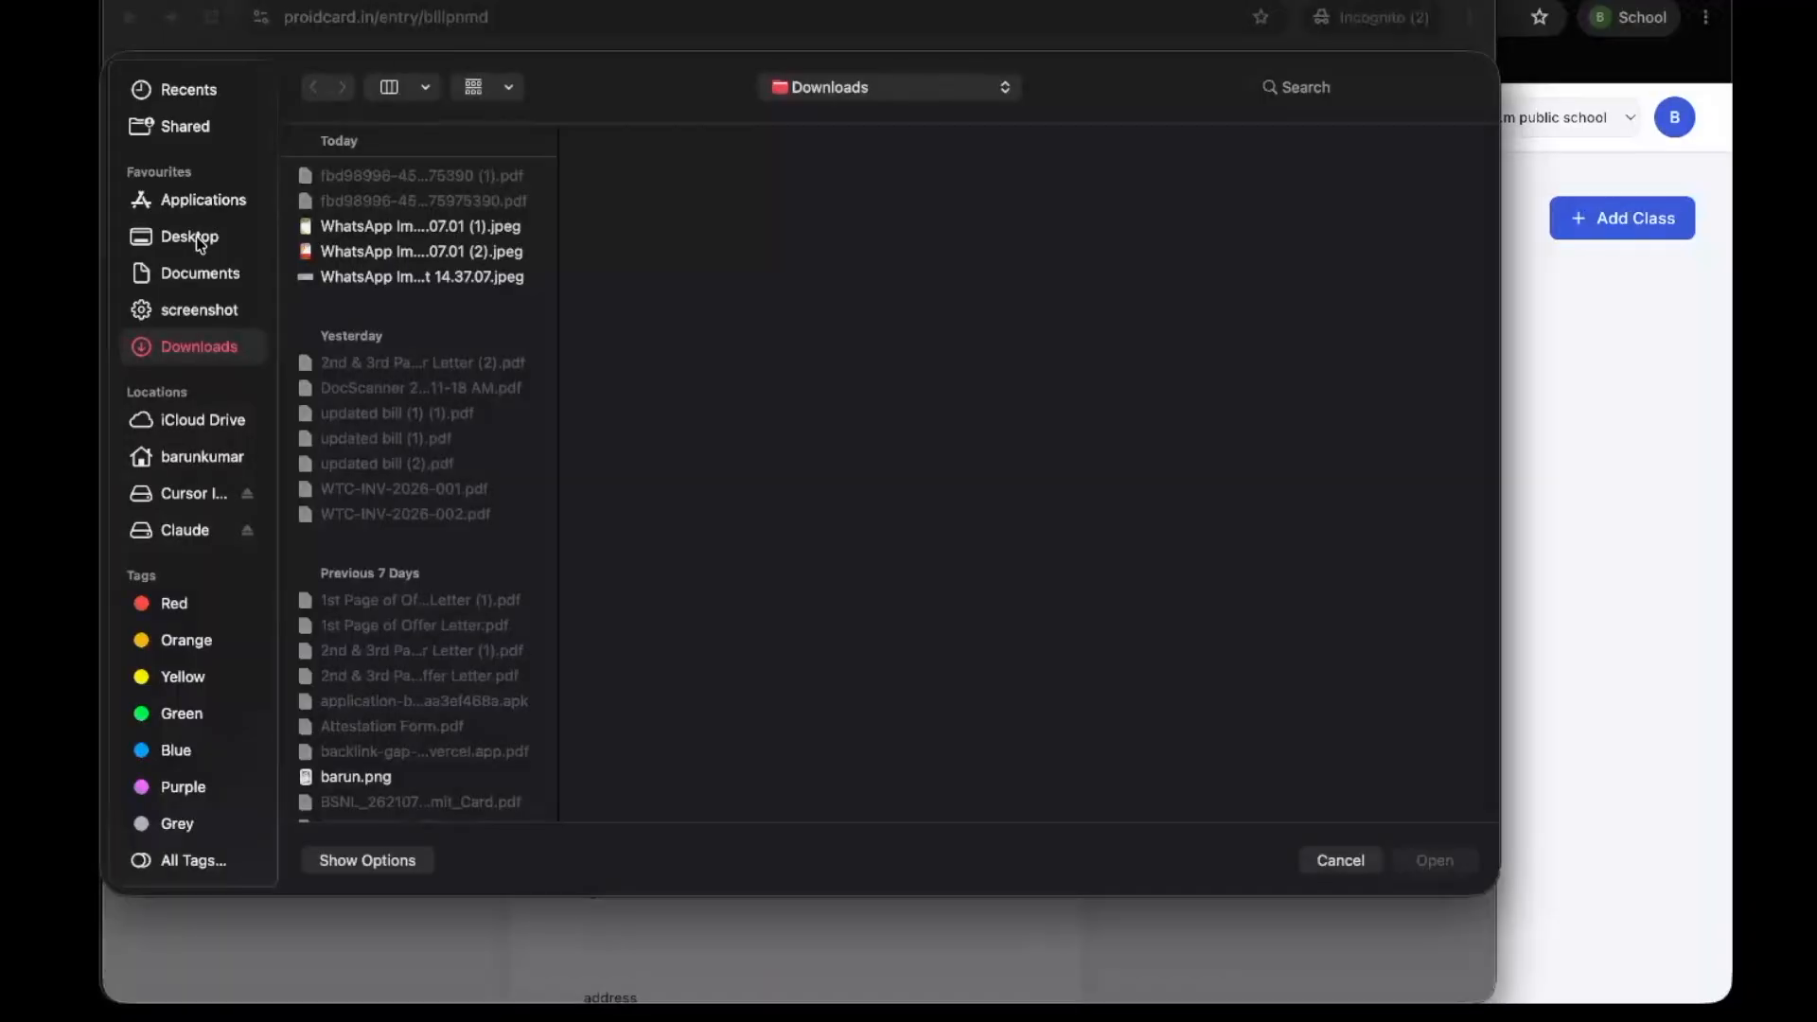
pyautogui.click(189, 269)
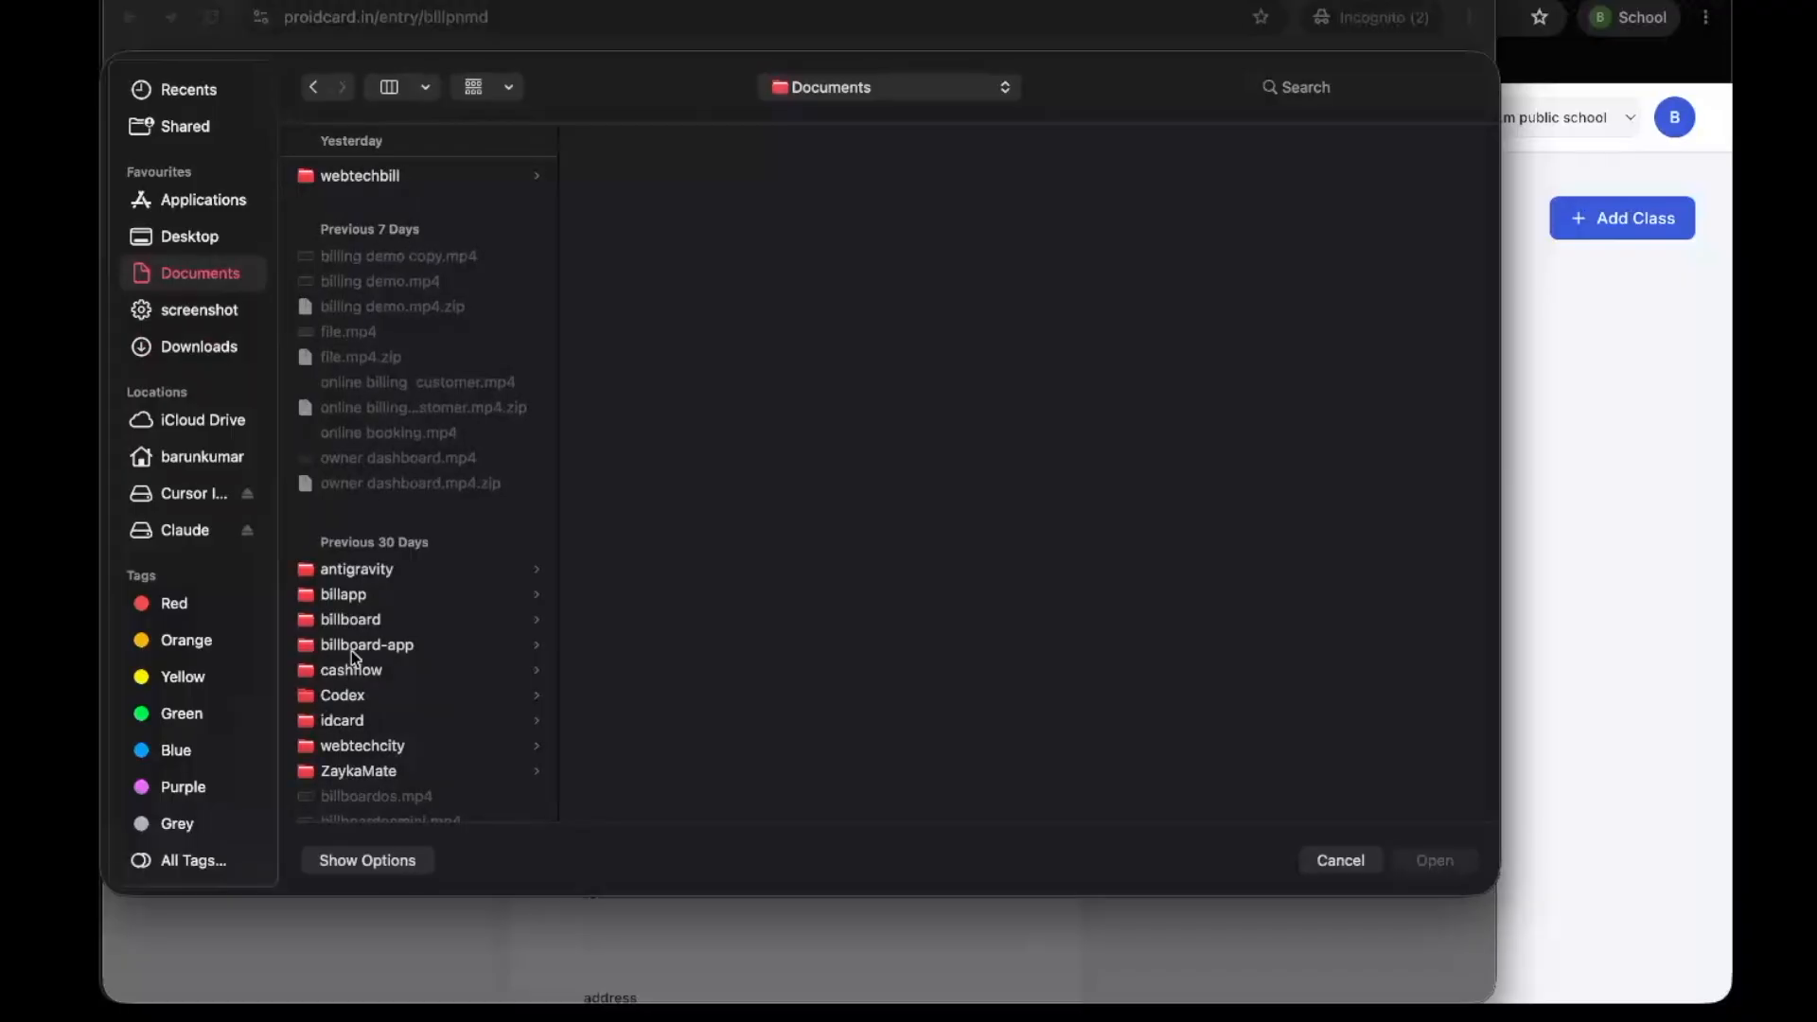
pyautogui.scroll(-2, 351, 658)
pyautogui.click(388, 634)
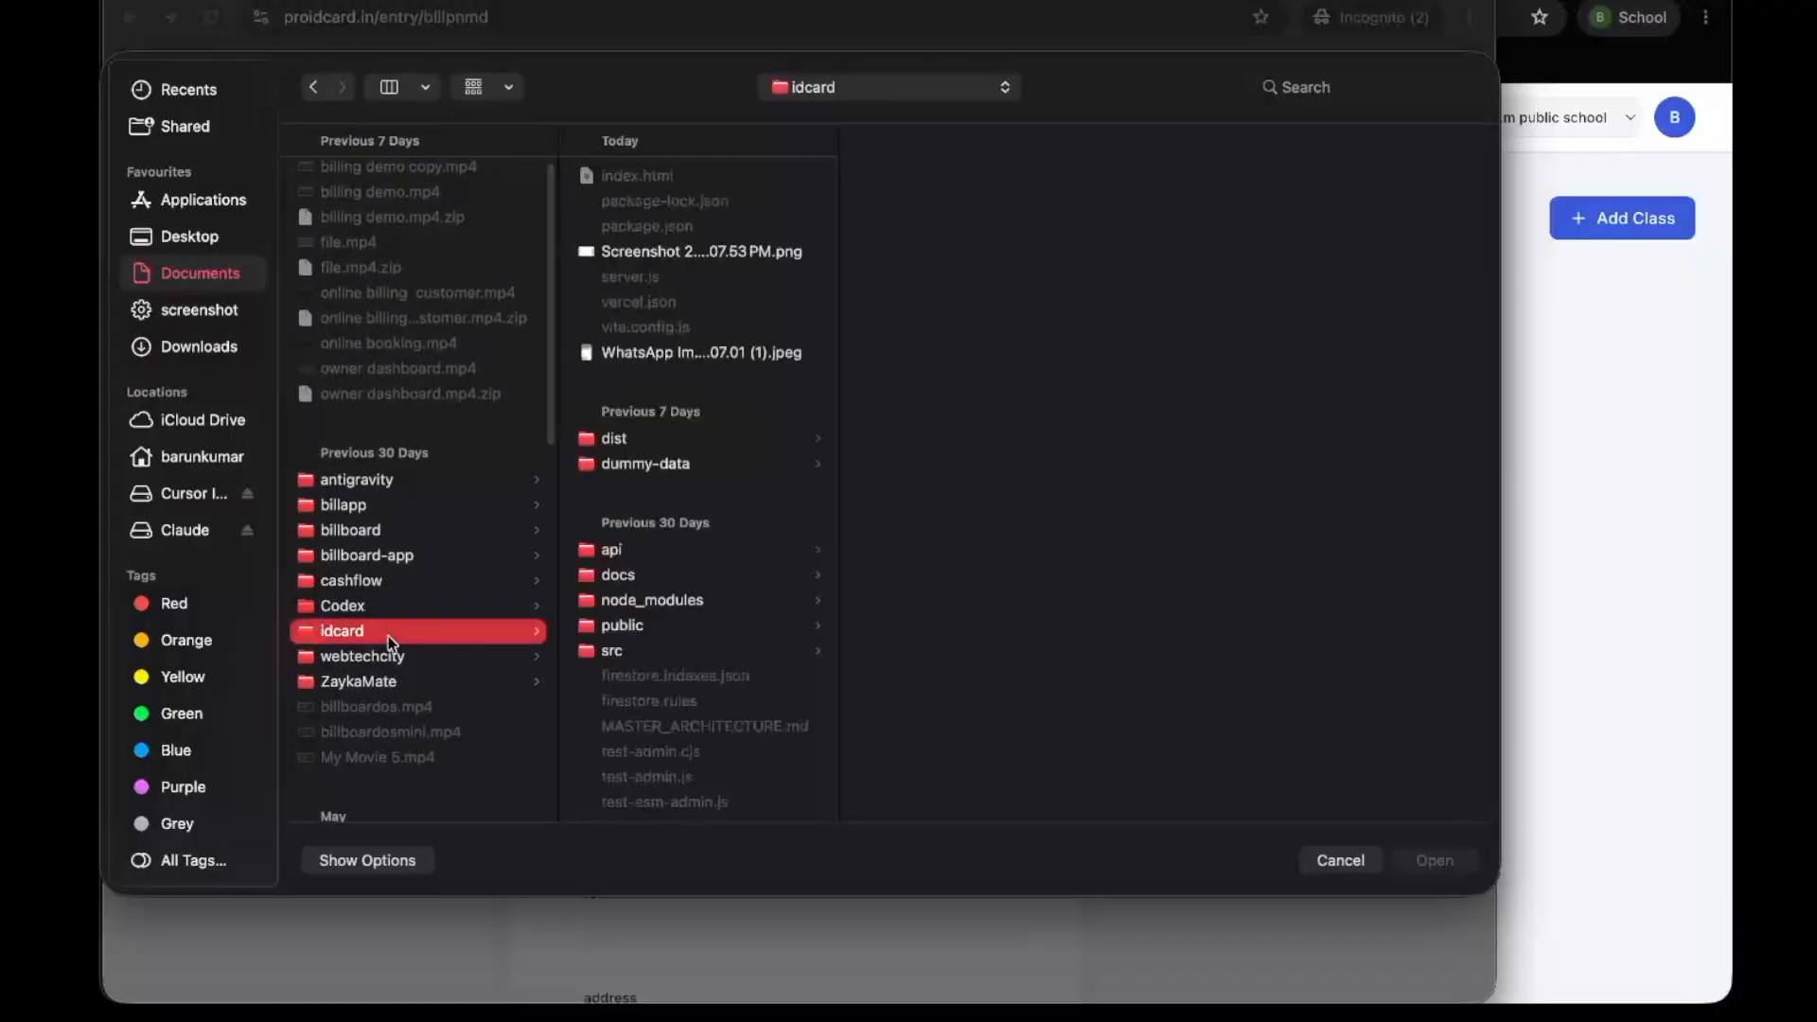
pyautogui.click(702, 256)
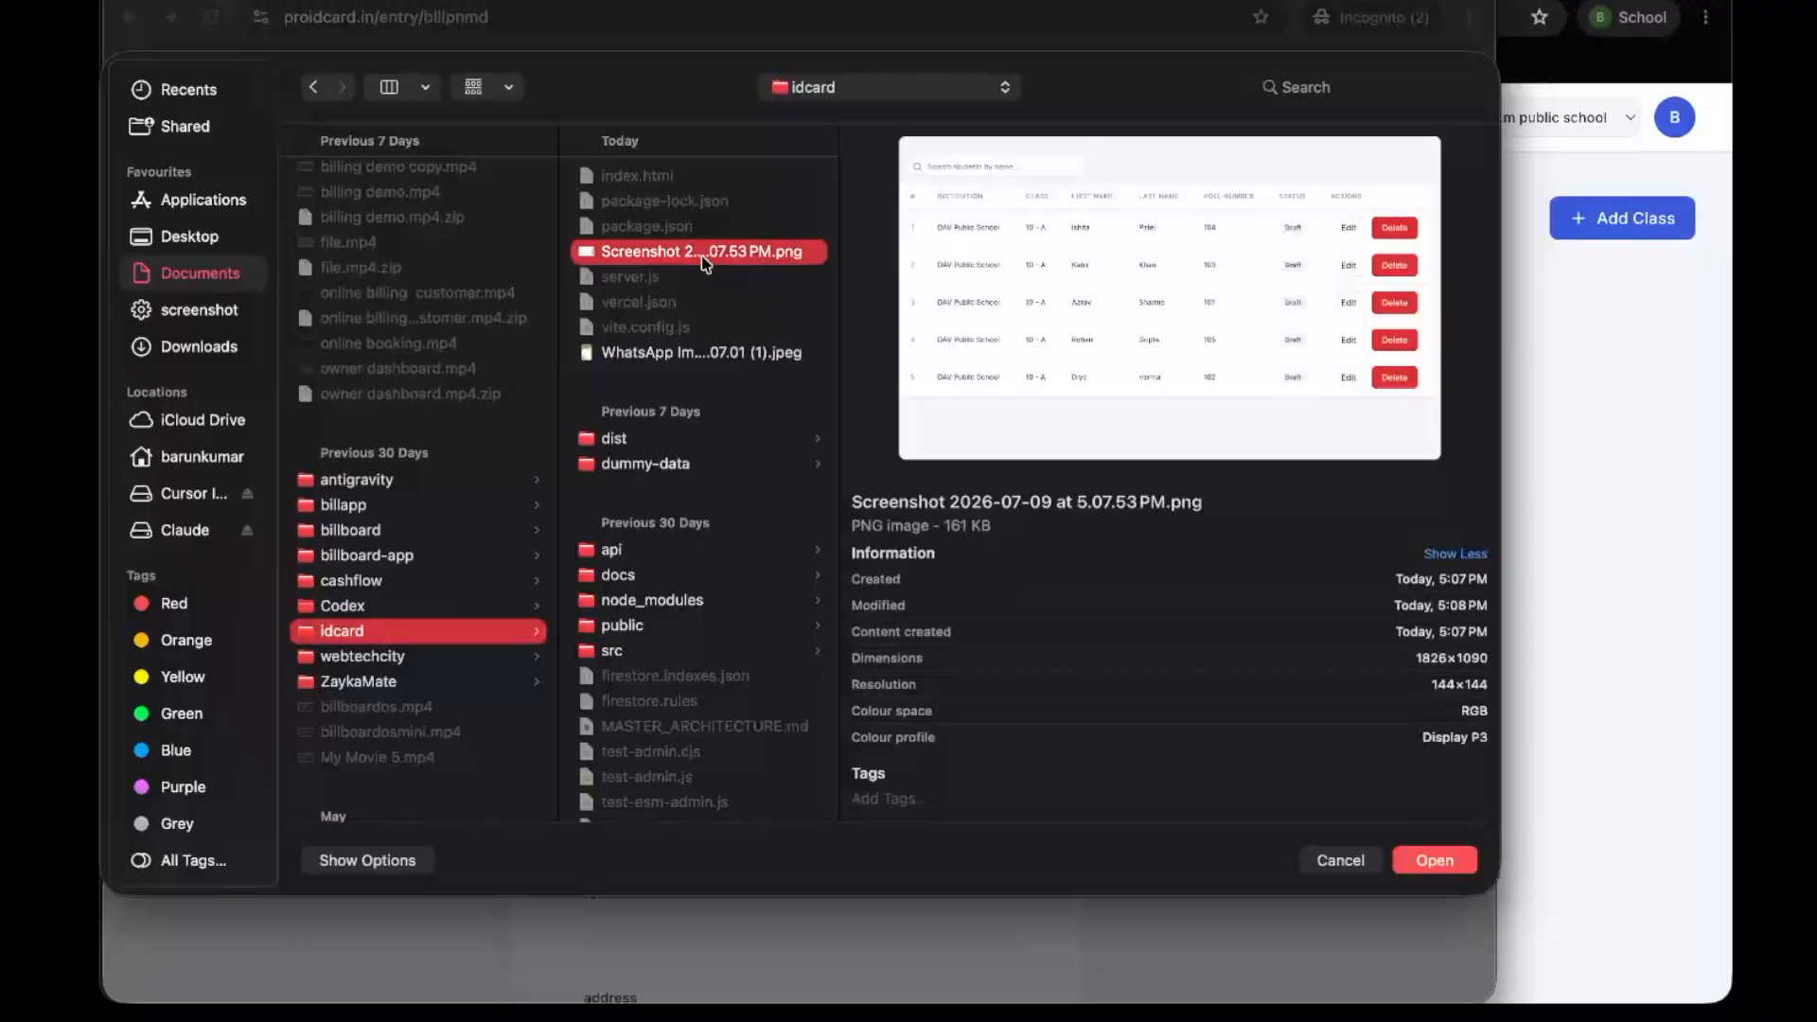
pyautogui.click(697, 356)
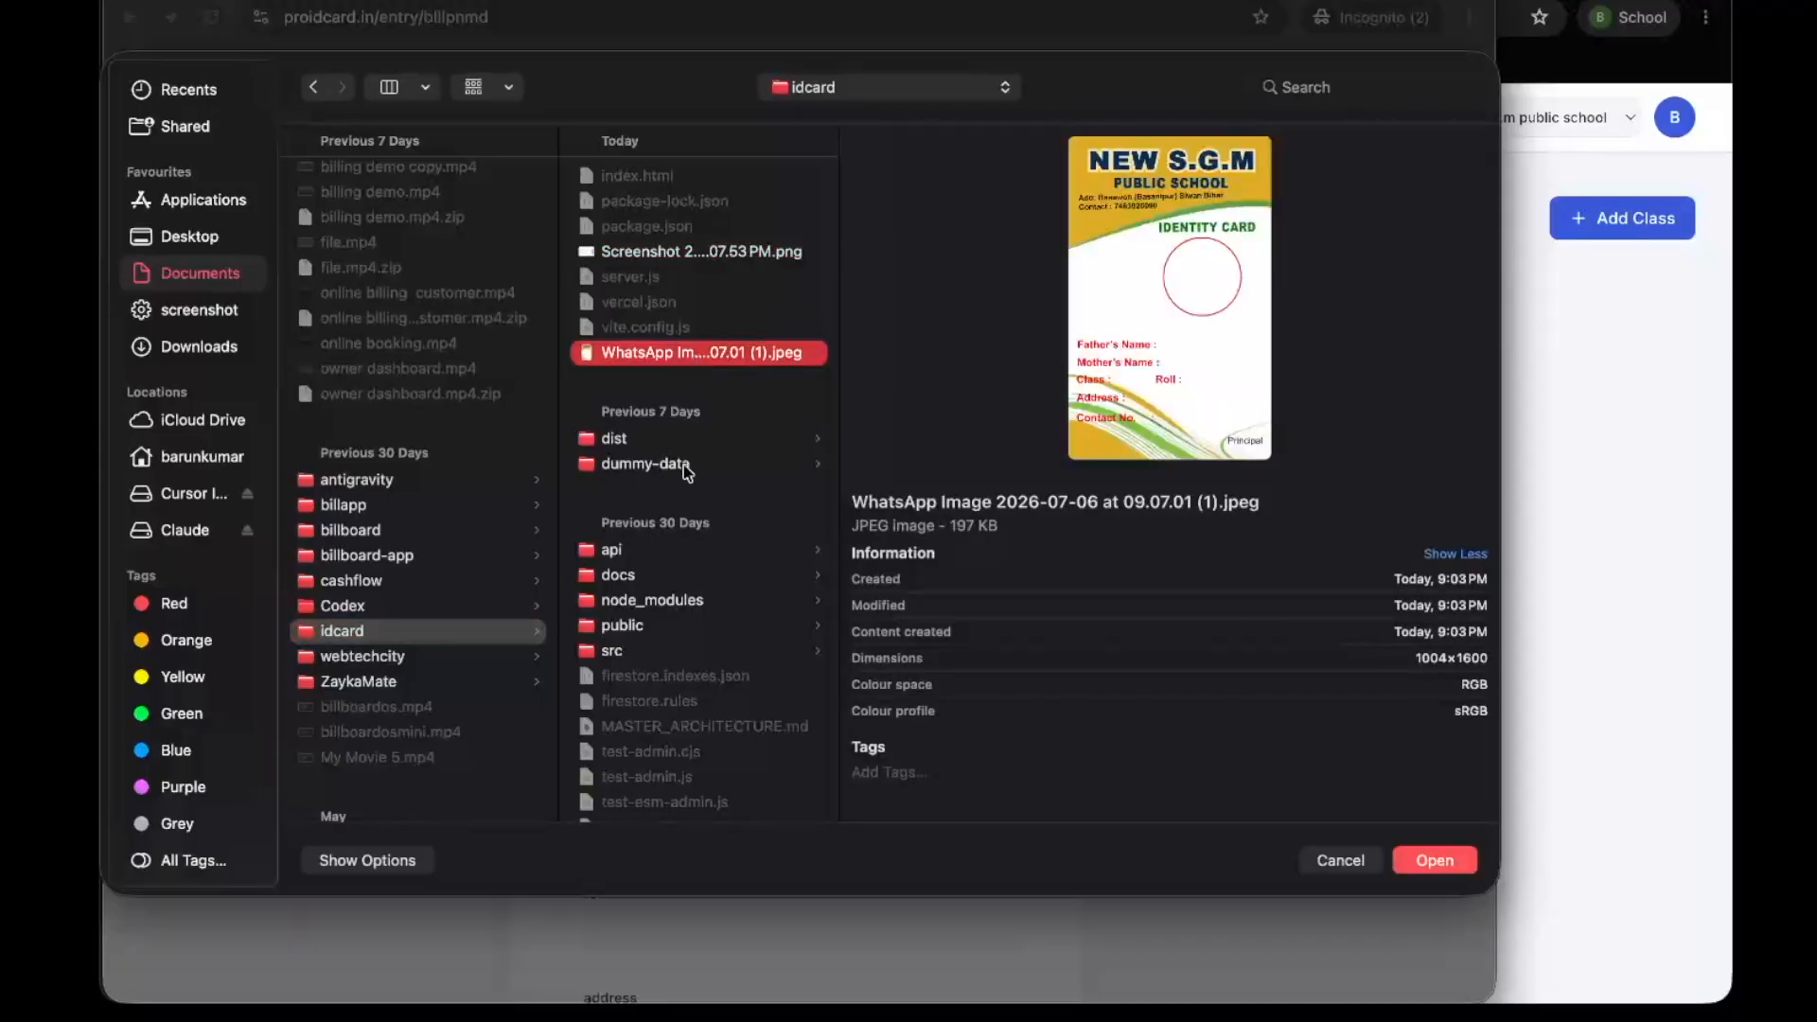
pyautogui.click(683, 463)
pyautogui.click(939, 178)
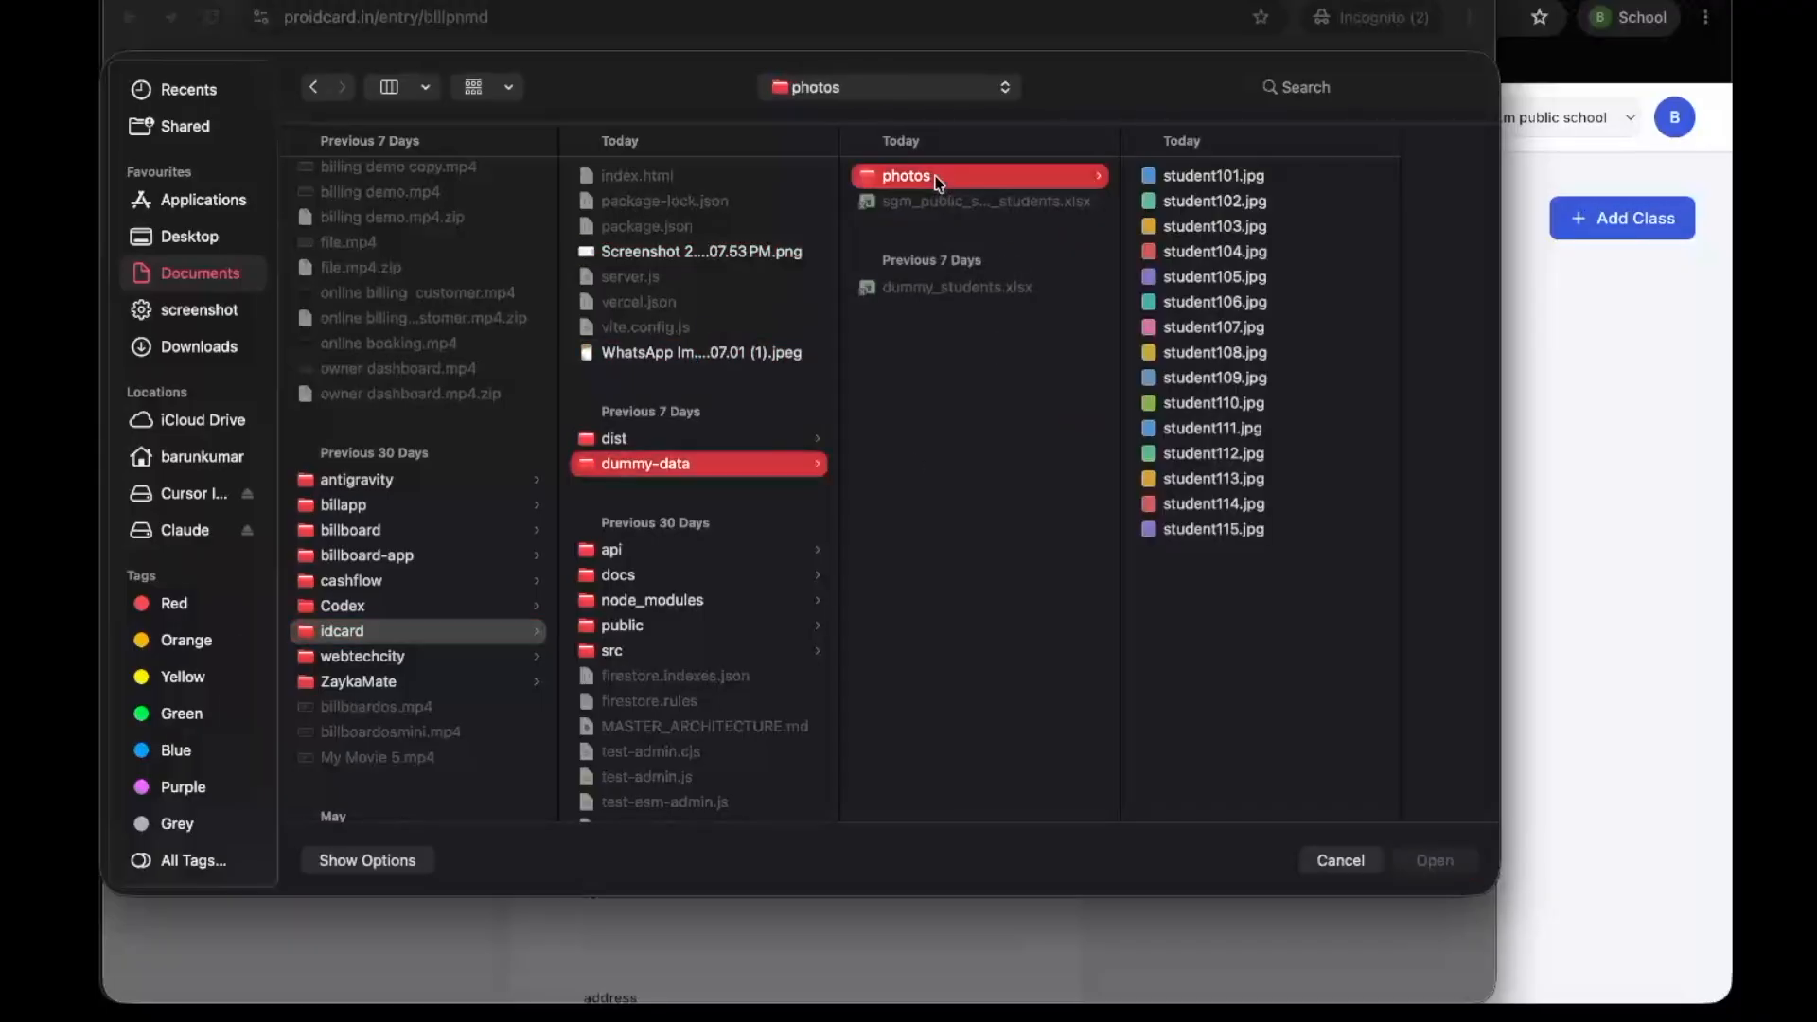
pyautogui.click(1227, 175)
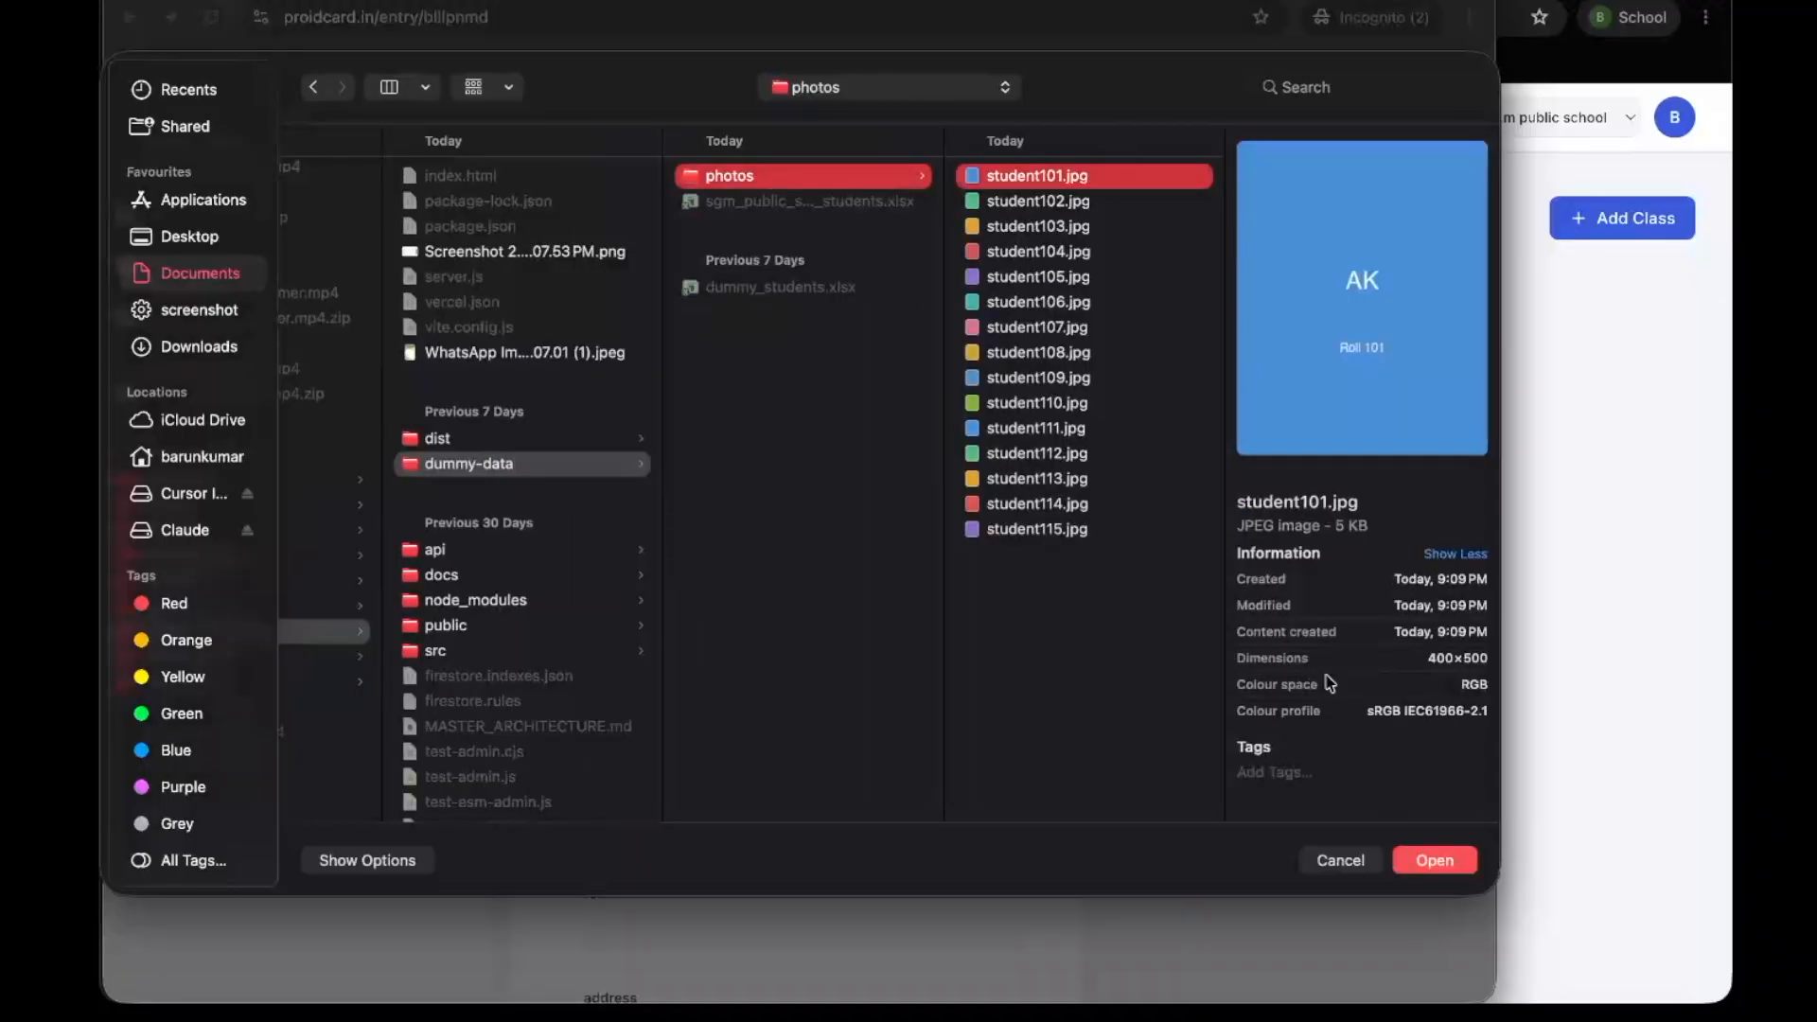
pyautogui.click(1419, 860)
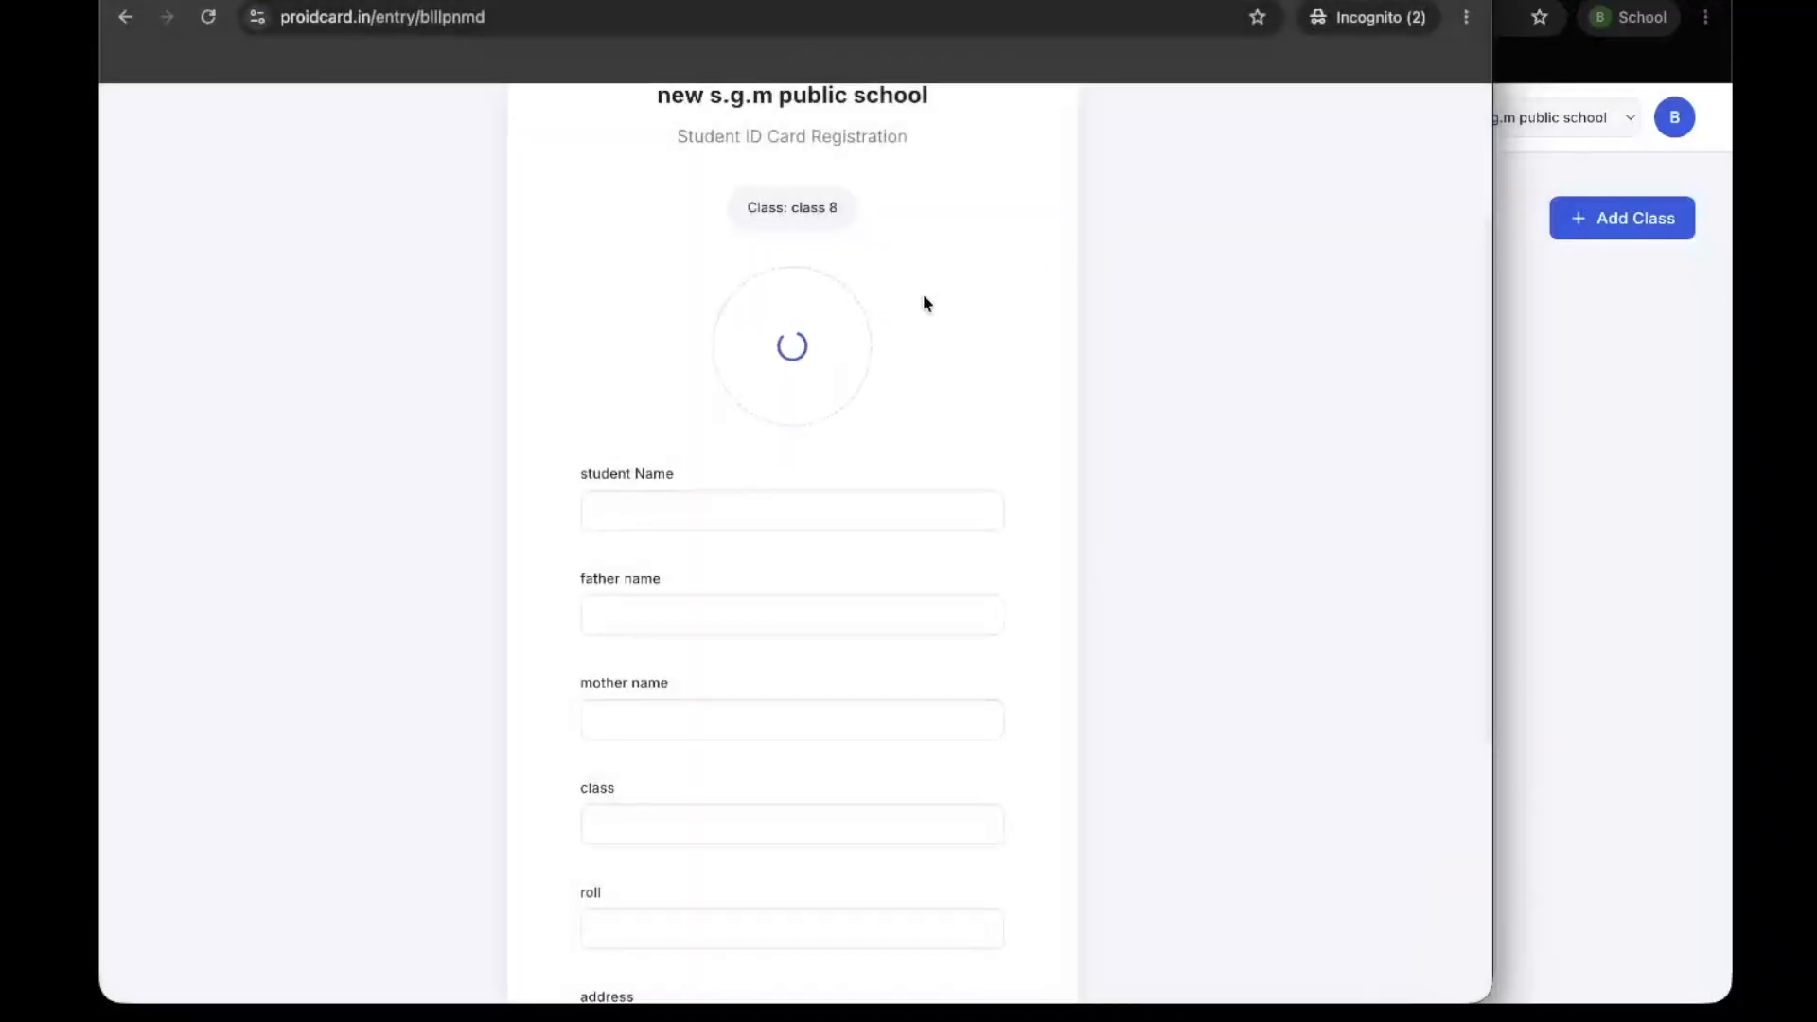
# Enter the student's full name in the registration form, correcting the spelling
pyautogui.scroll(-1, 861, 407)
pyautogui.click(670, 483)
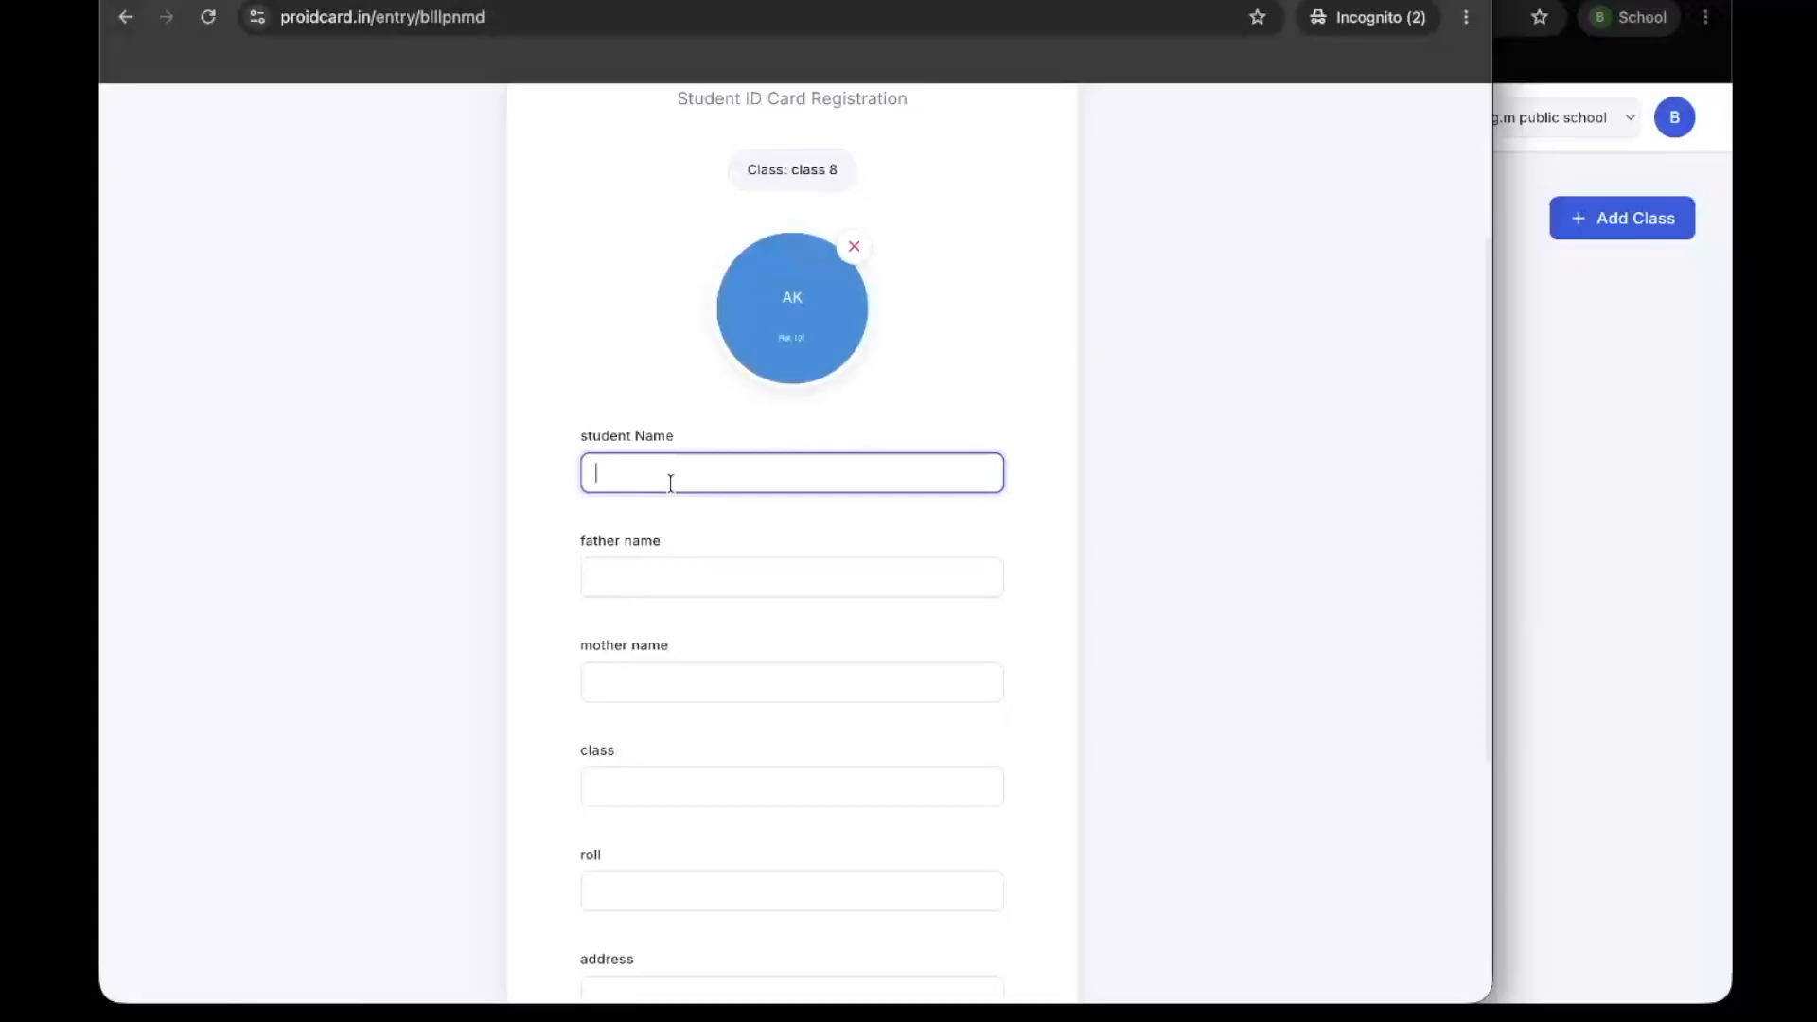
pyautogui.click(705, 537)
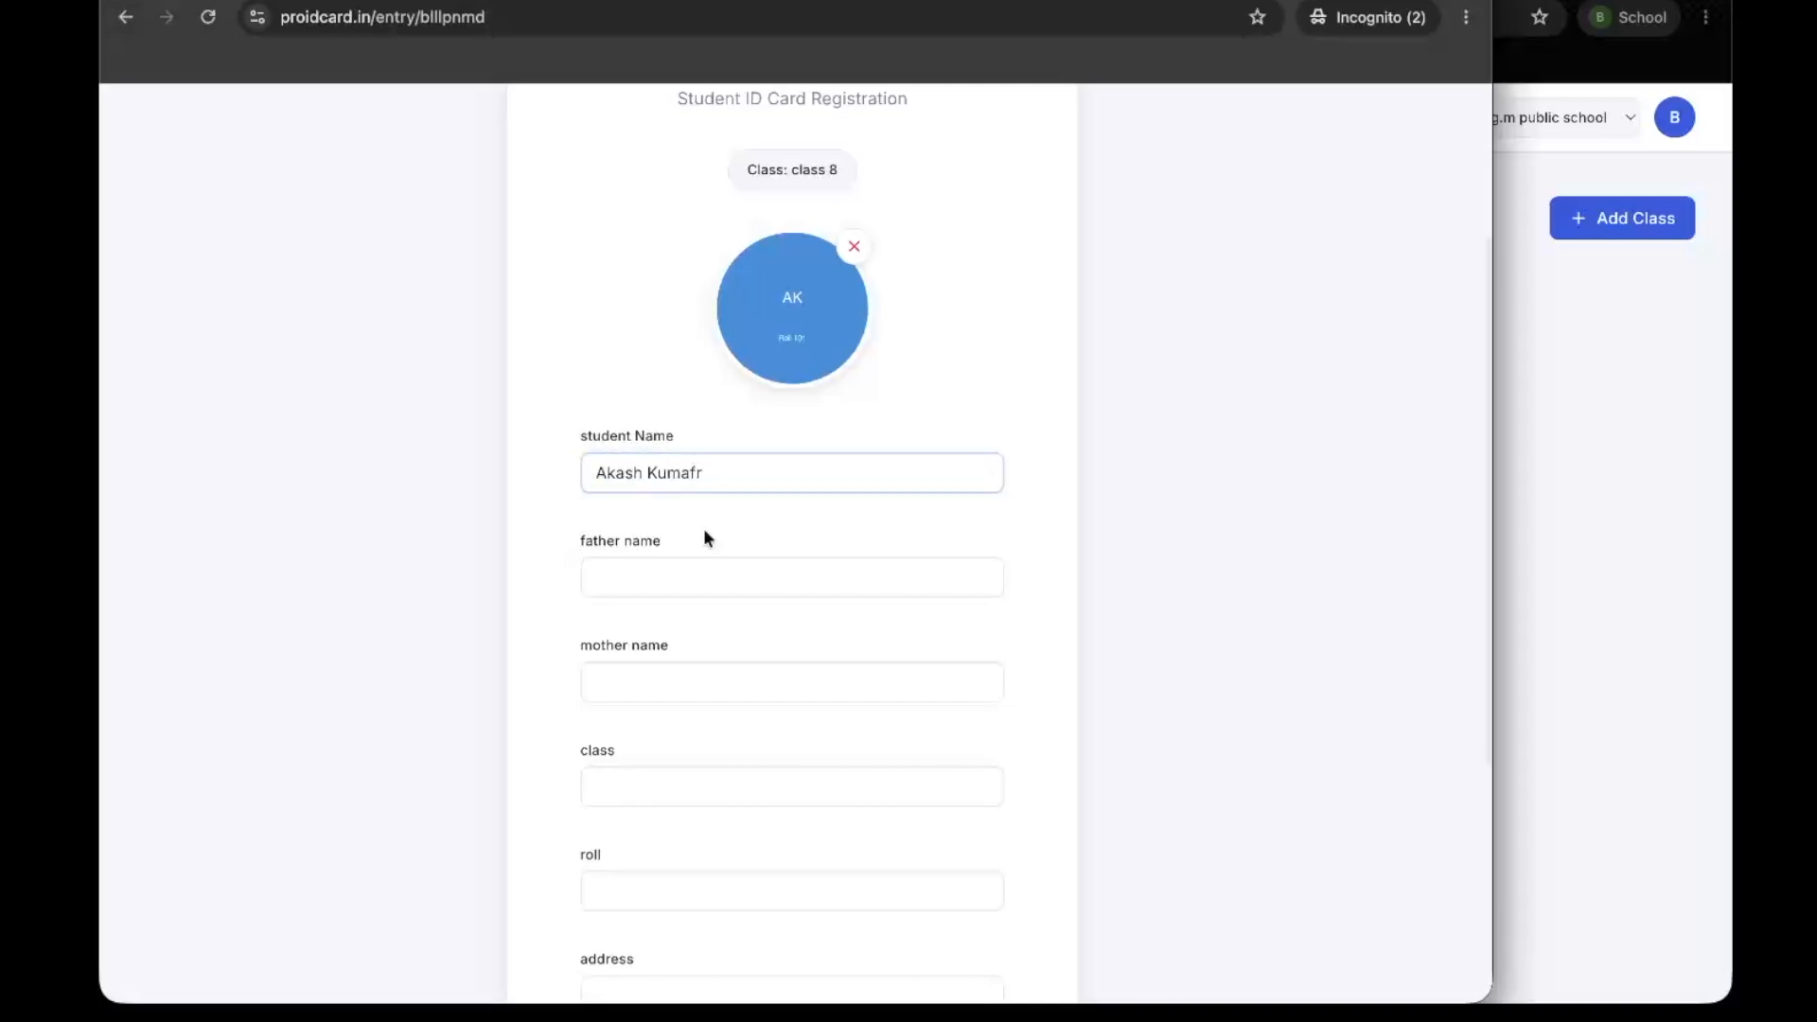
pyautogui.click(723, 484)
pyautogui.press('BackSpace')
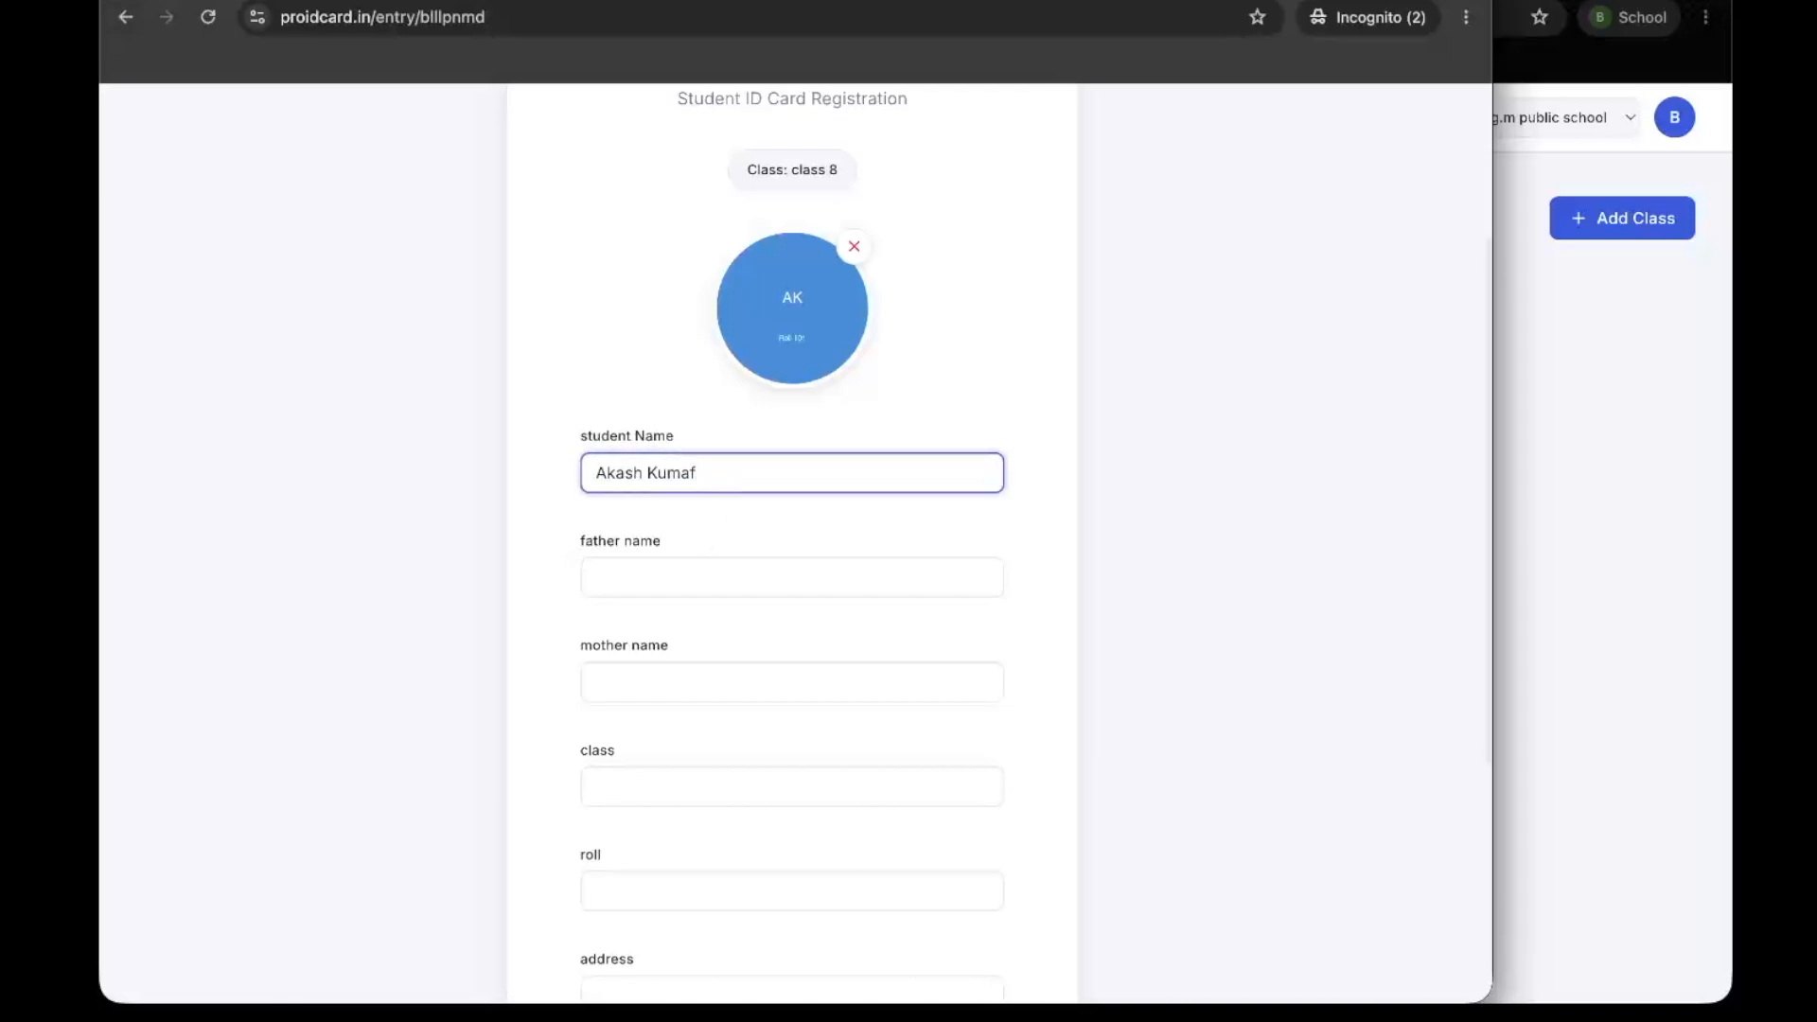
# Fill in the father's full name on the registration form
pyautogui.click(706, 588)
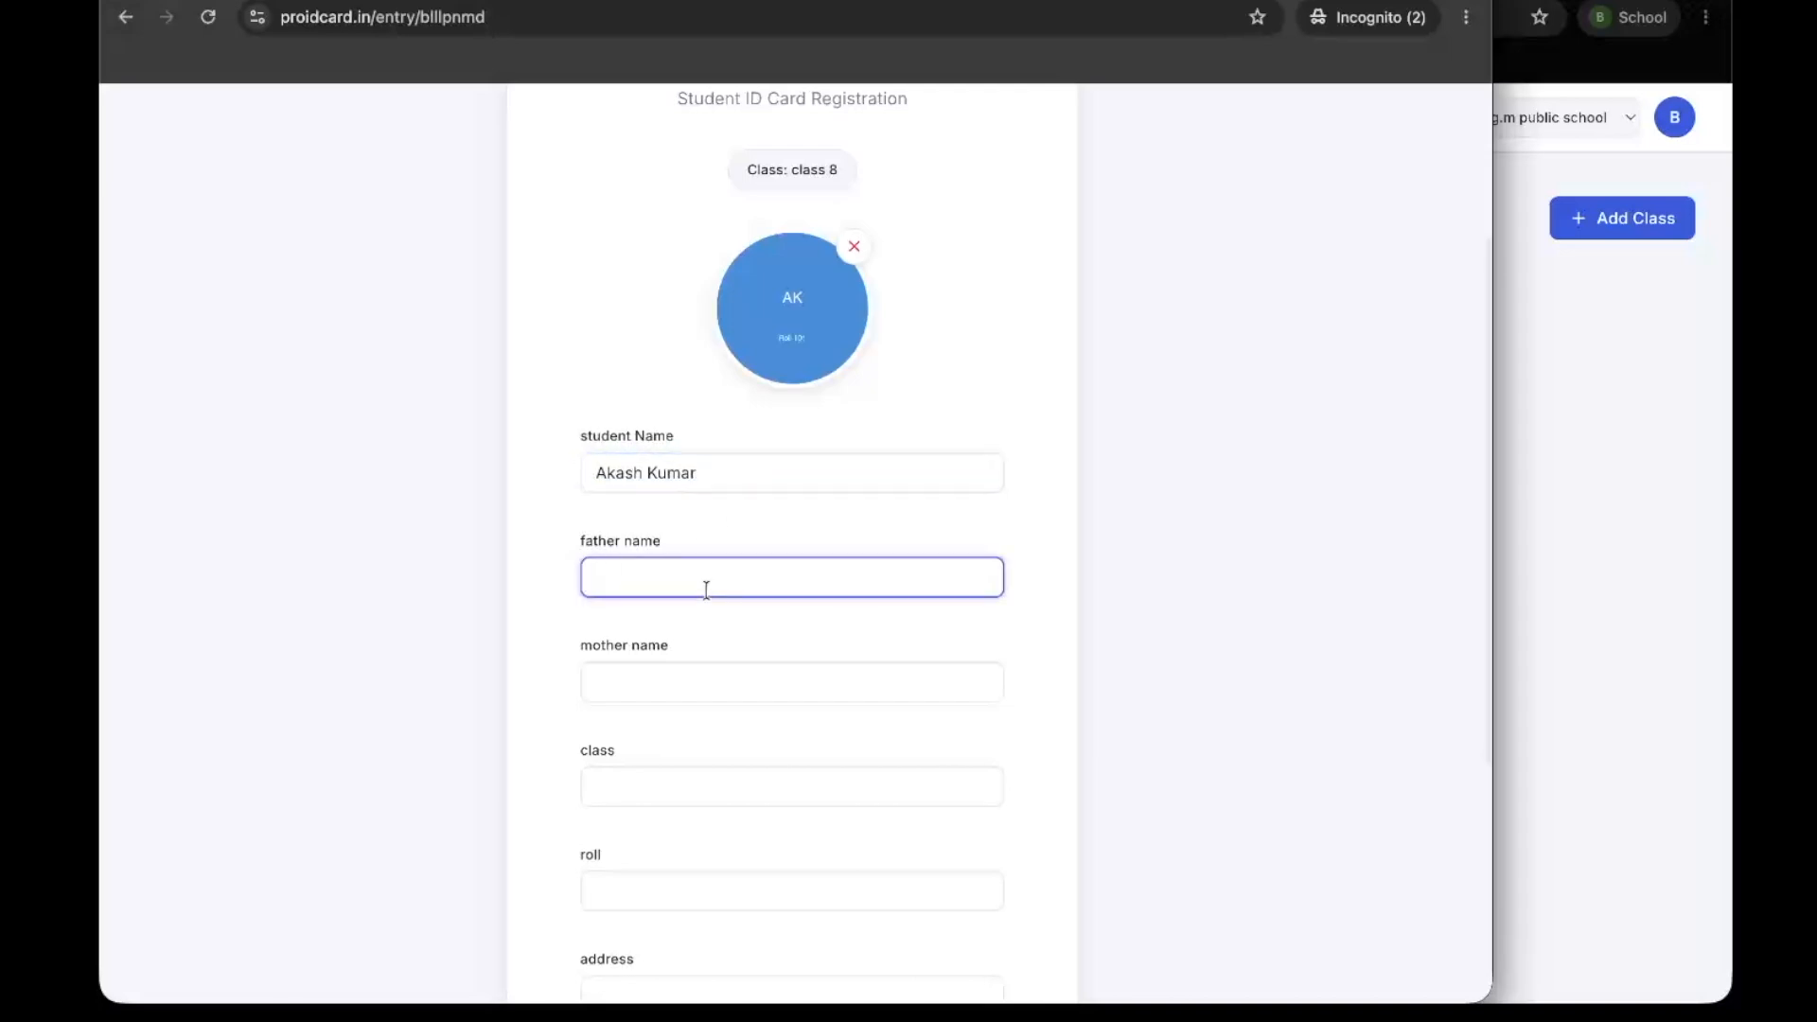
pyautogui.write('Rhul')
pyautogui.press('BackSpace')
pyautogui.press('BackSpace')
pyautogui.press('BackSpace')
pyautogui.write('Rahul Ku')
pyautogui.scroll(-2, 734, 770)
# Fill in the mother's name on the registration form, fixing the mistyped letters
pyautogui.click(695, 444)
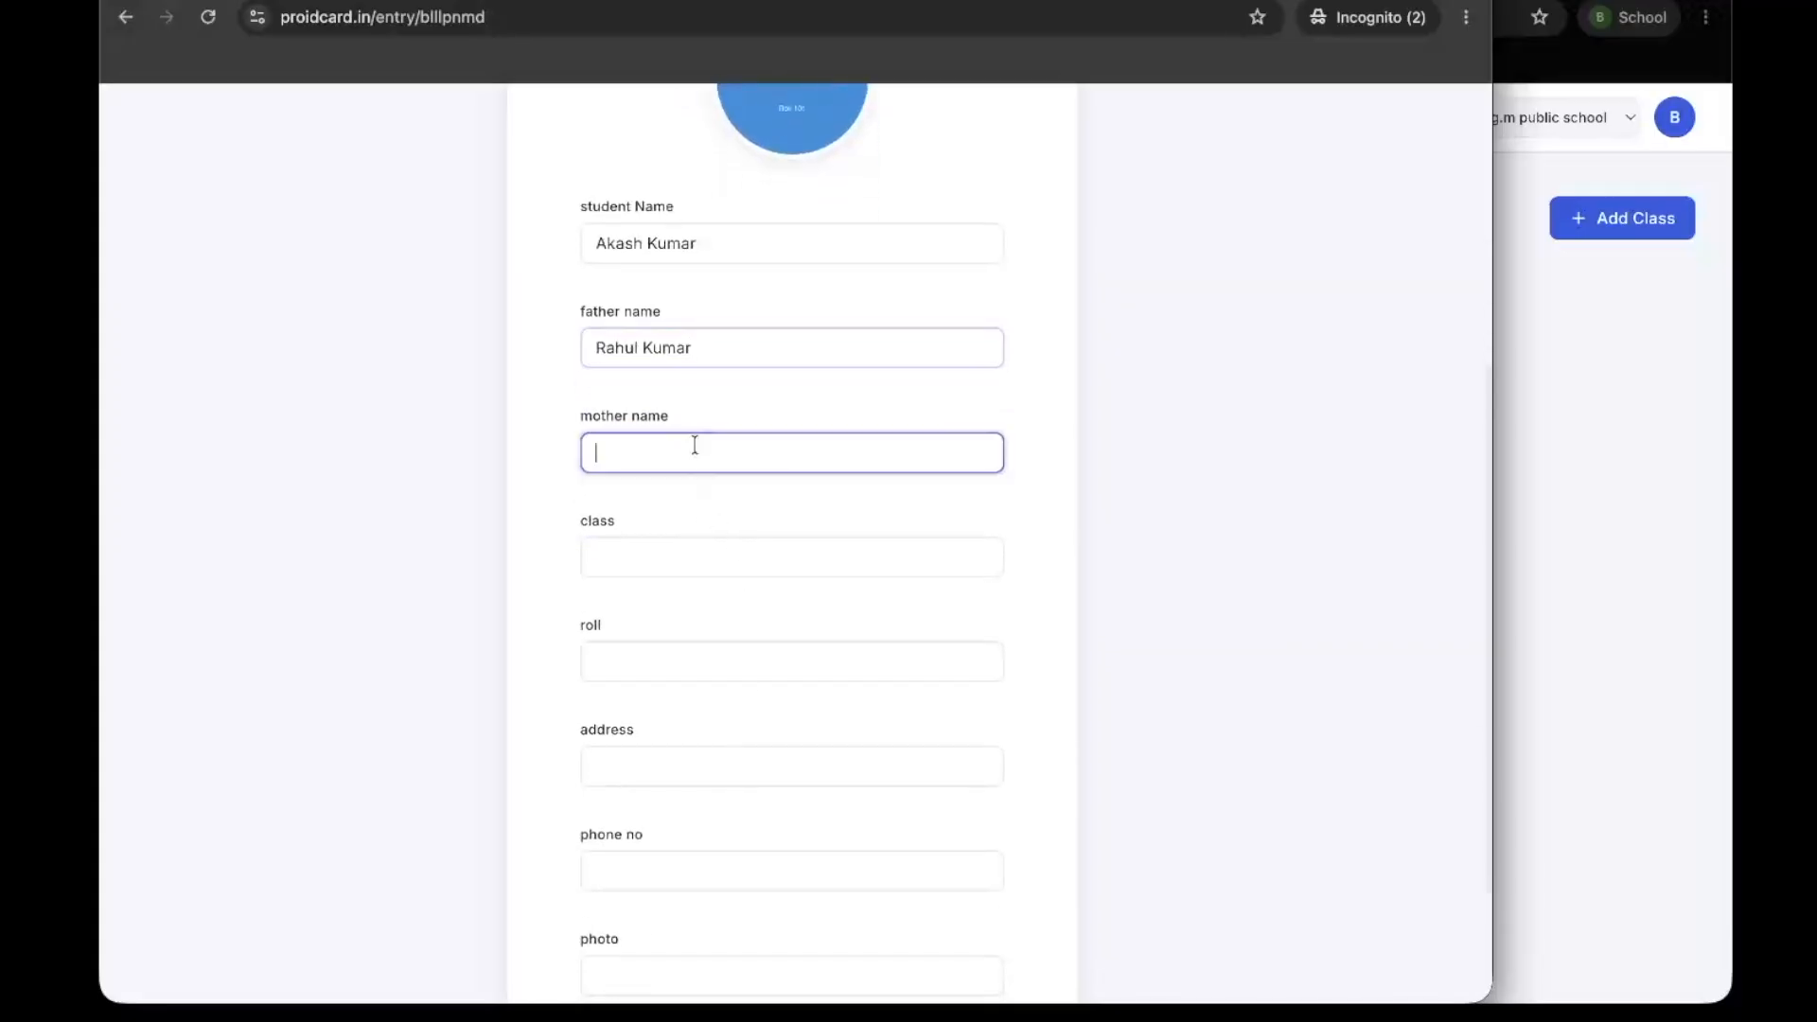
pyautogui.press('shift')
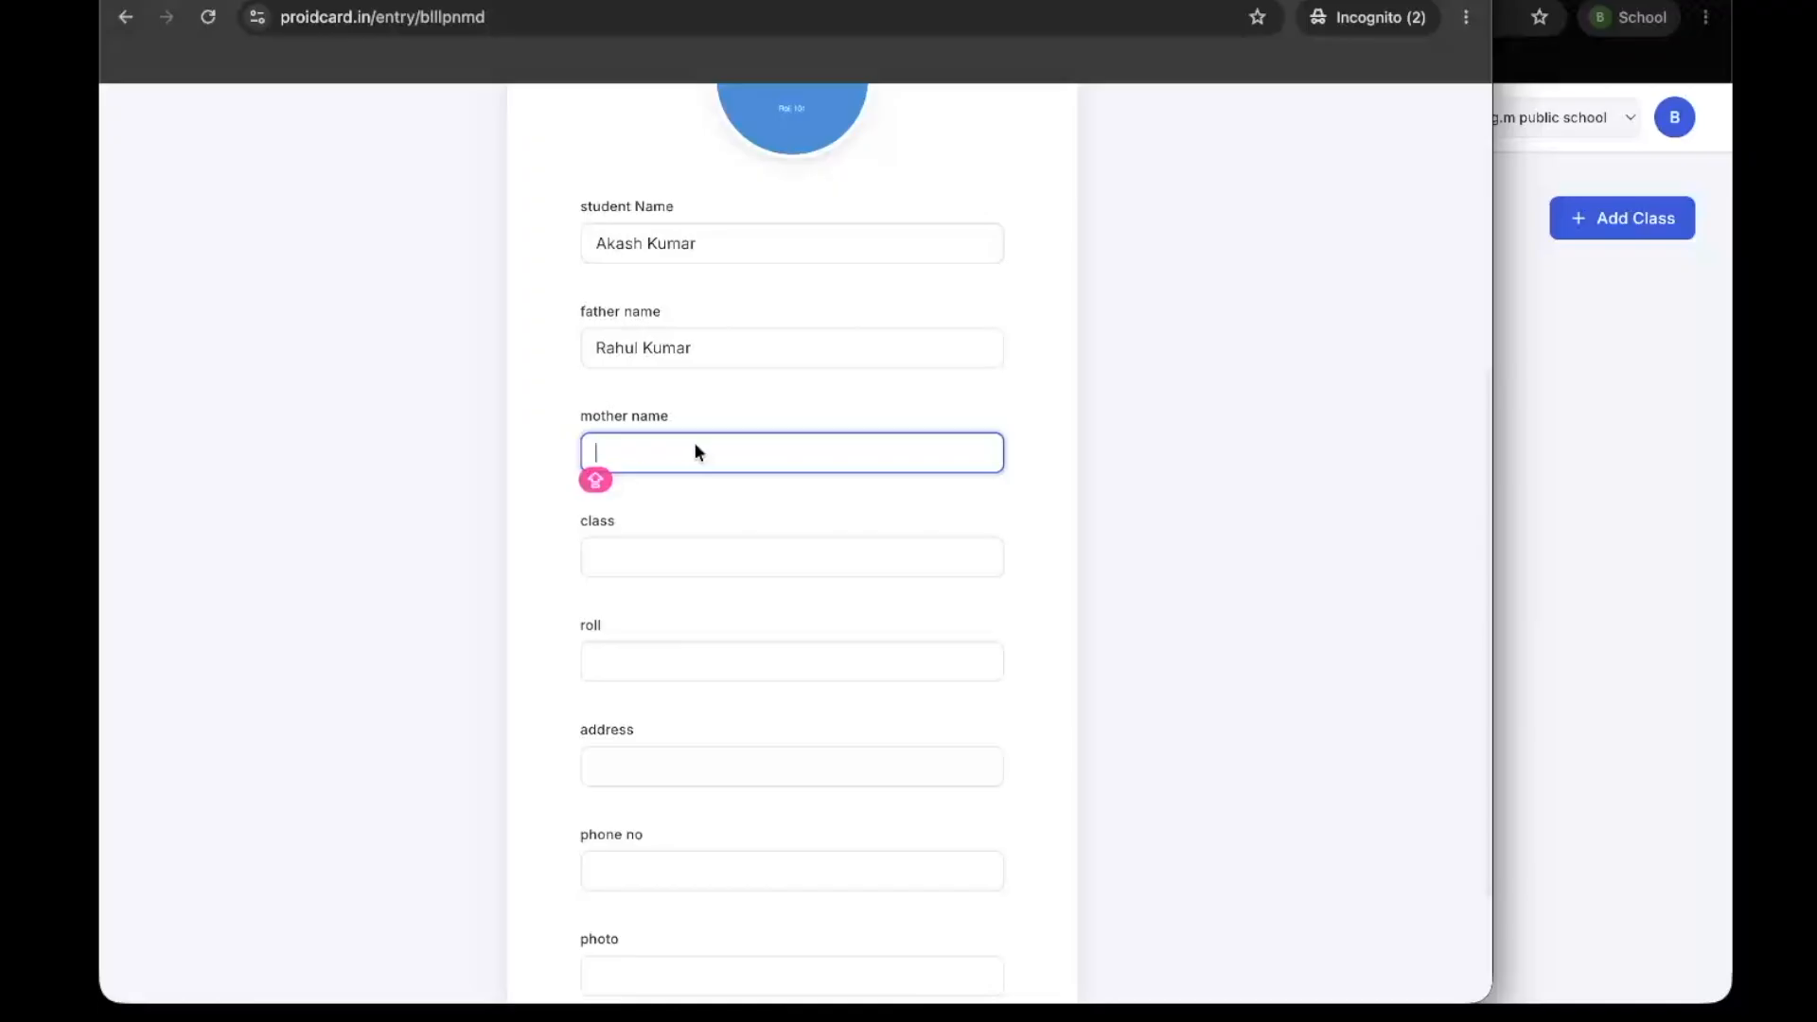
pyautogui.write('Mn')
pyautogui.write('ju')
pyautogui.write('Anj')
pyautogui.write('u')
pyautogui.press('BackSpace')
pyautogui.press('BackSpace')
pyautogui.press('BackSpace')
pyautogui.press('BackSpace')
pyautogui.write('aNJ')
pyautogui.click(653, 479)
pyautogui.press('BackSpace')
pyautogui.press('BackSpace')
pyautogui.press('BackSpace')
pyautogui.write('ju')
# Set the student's class to 8 and the roll to 101
pyautogui.click(692, 547)
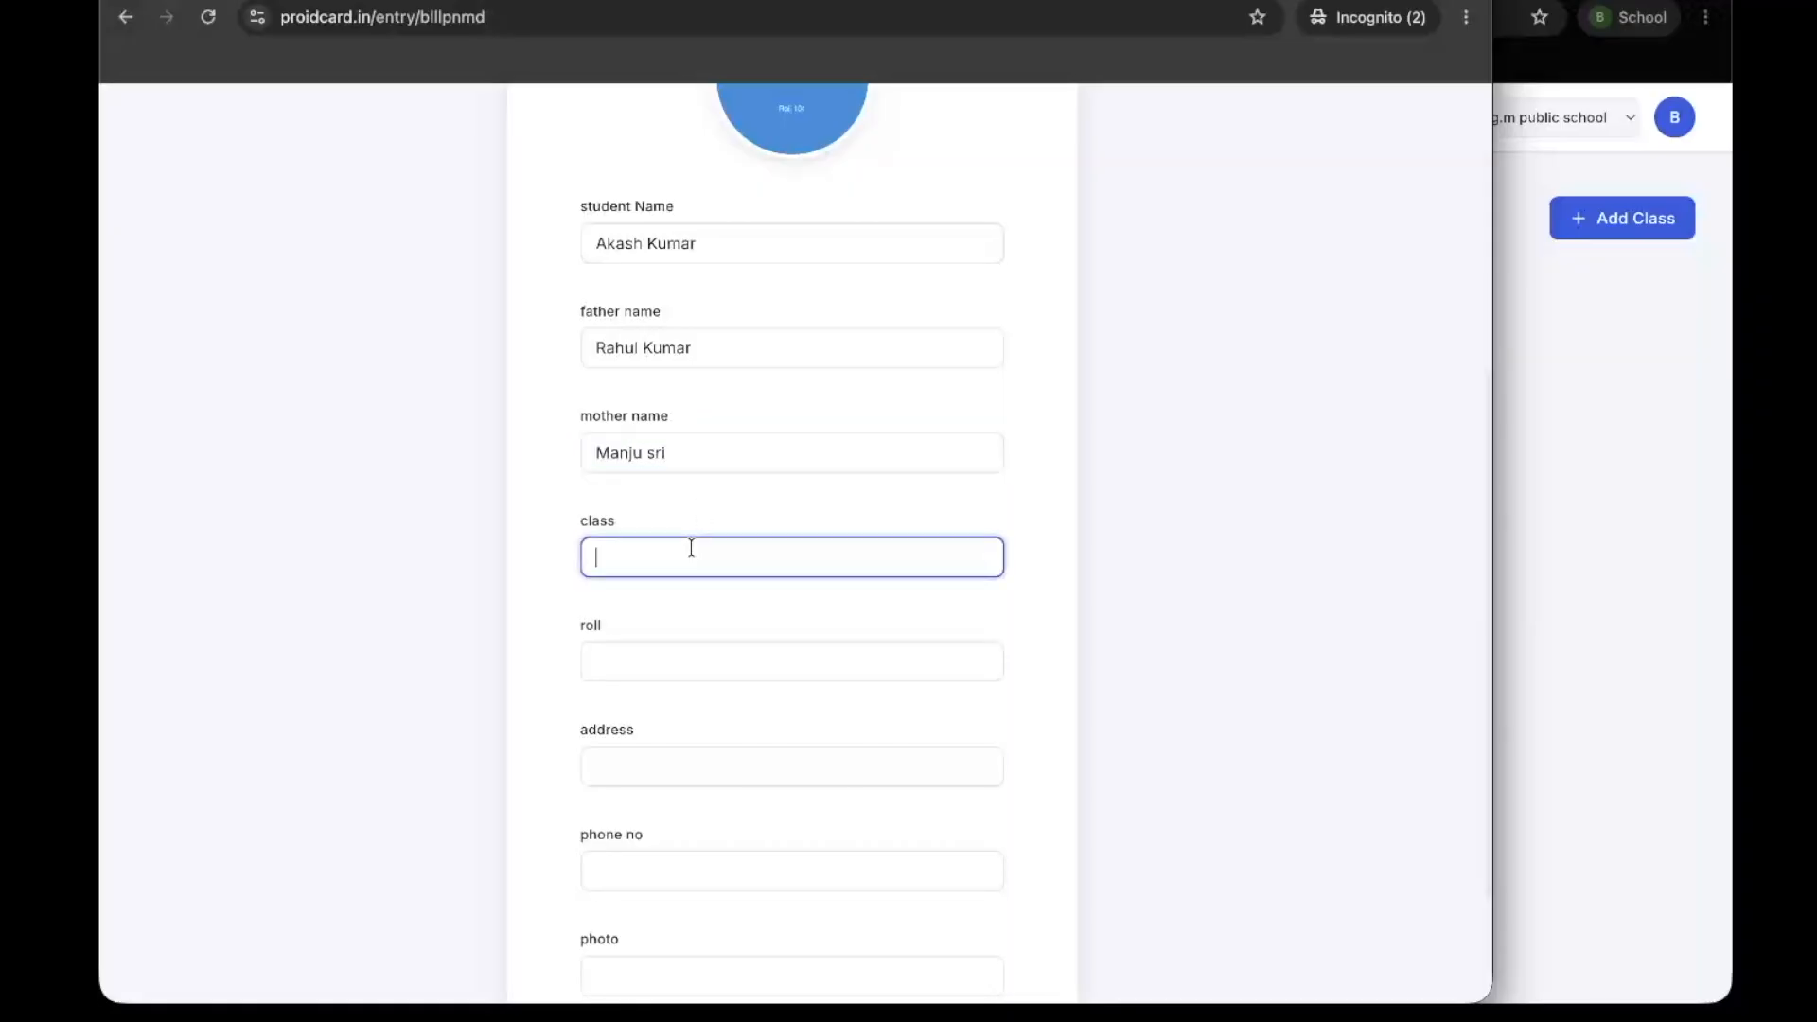
pyautogui.write('8')
pyautogui.click(642, 668)
pyautogui.write('12')
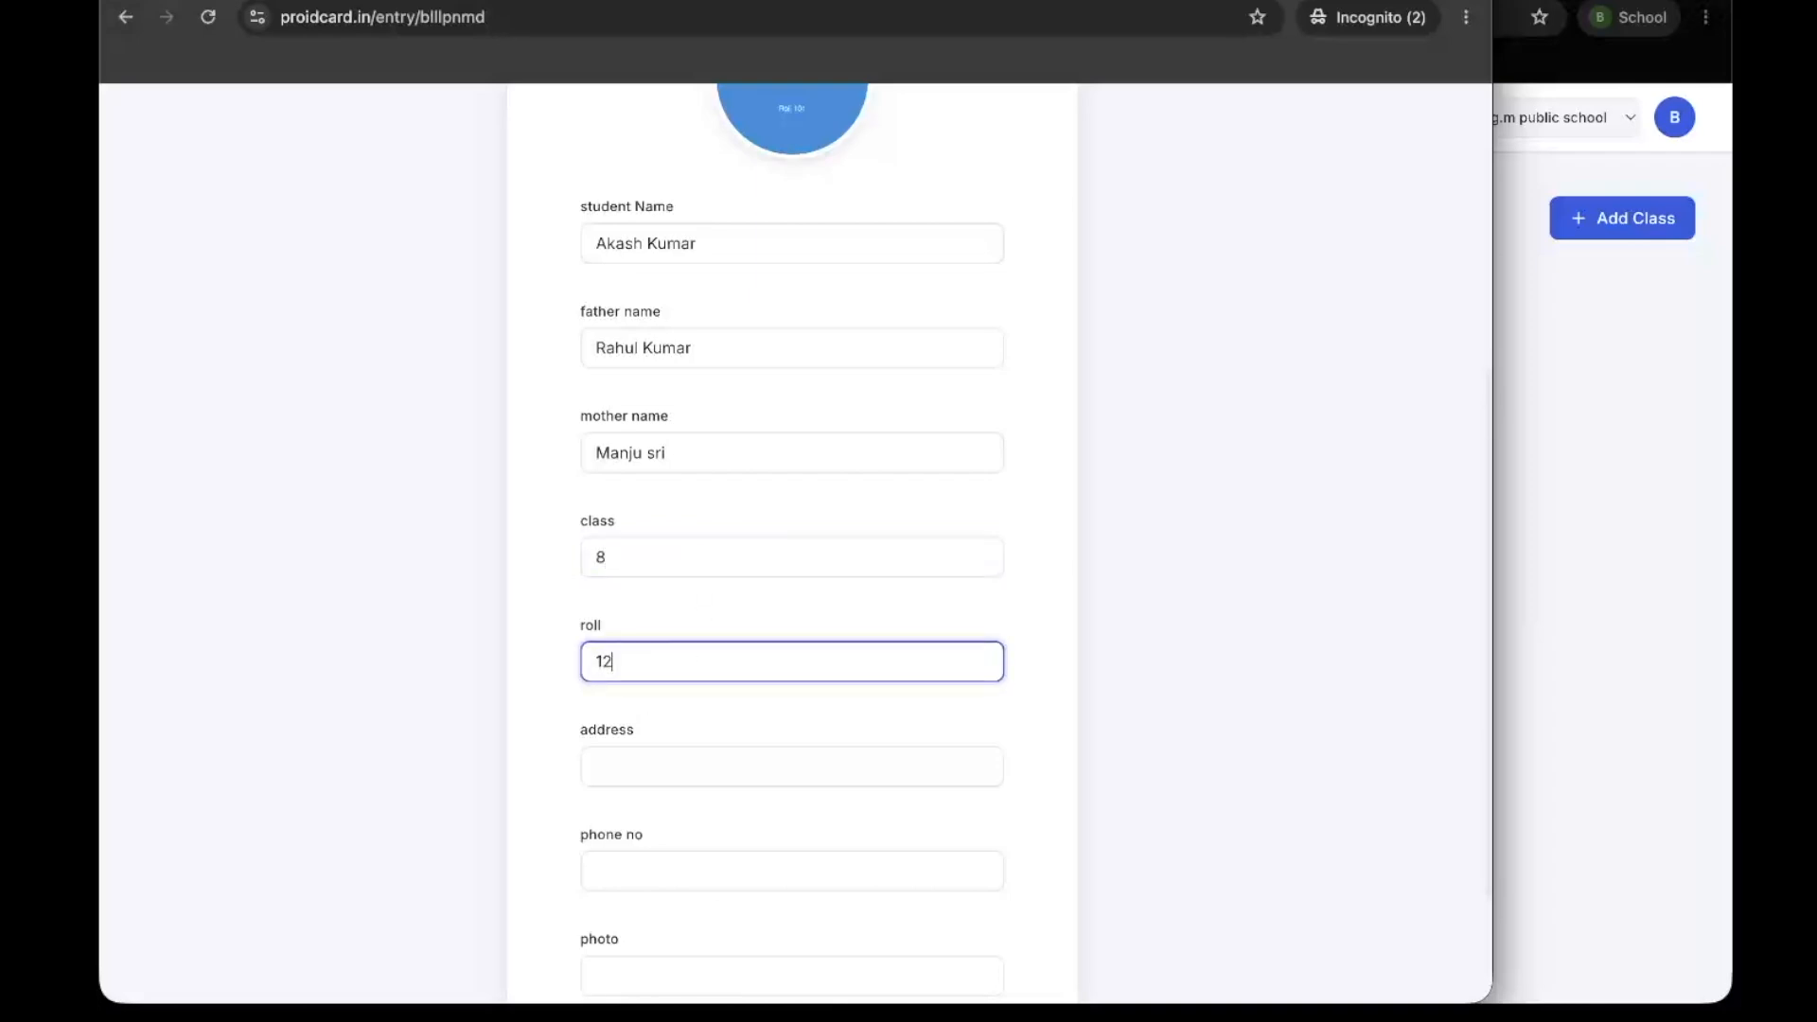
pyautogui.press('BackSpace')
pyautogui.write('02')
# Enter the student's address on the registration form
pyautogui.scroll(-2, 738, 786)
pyautogui.click(673, 581)
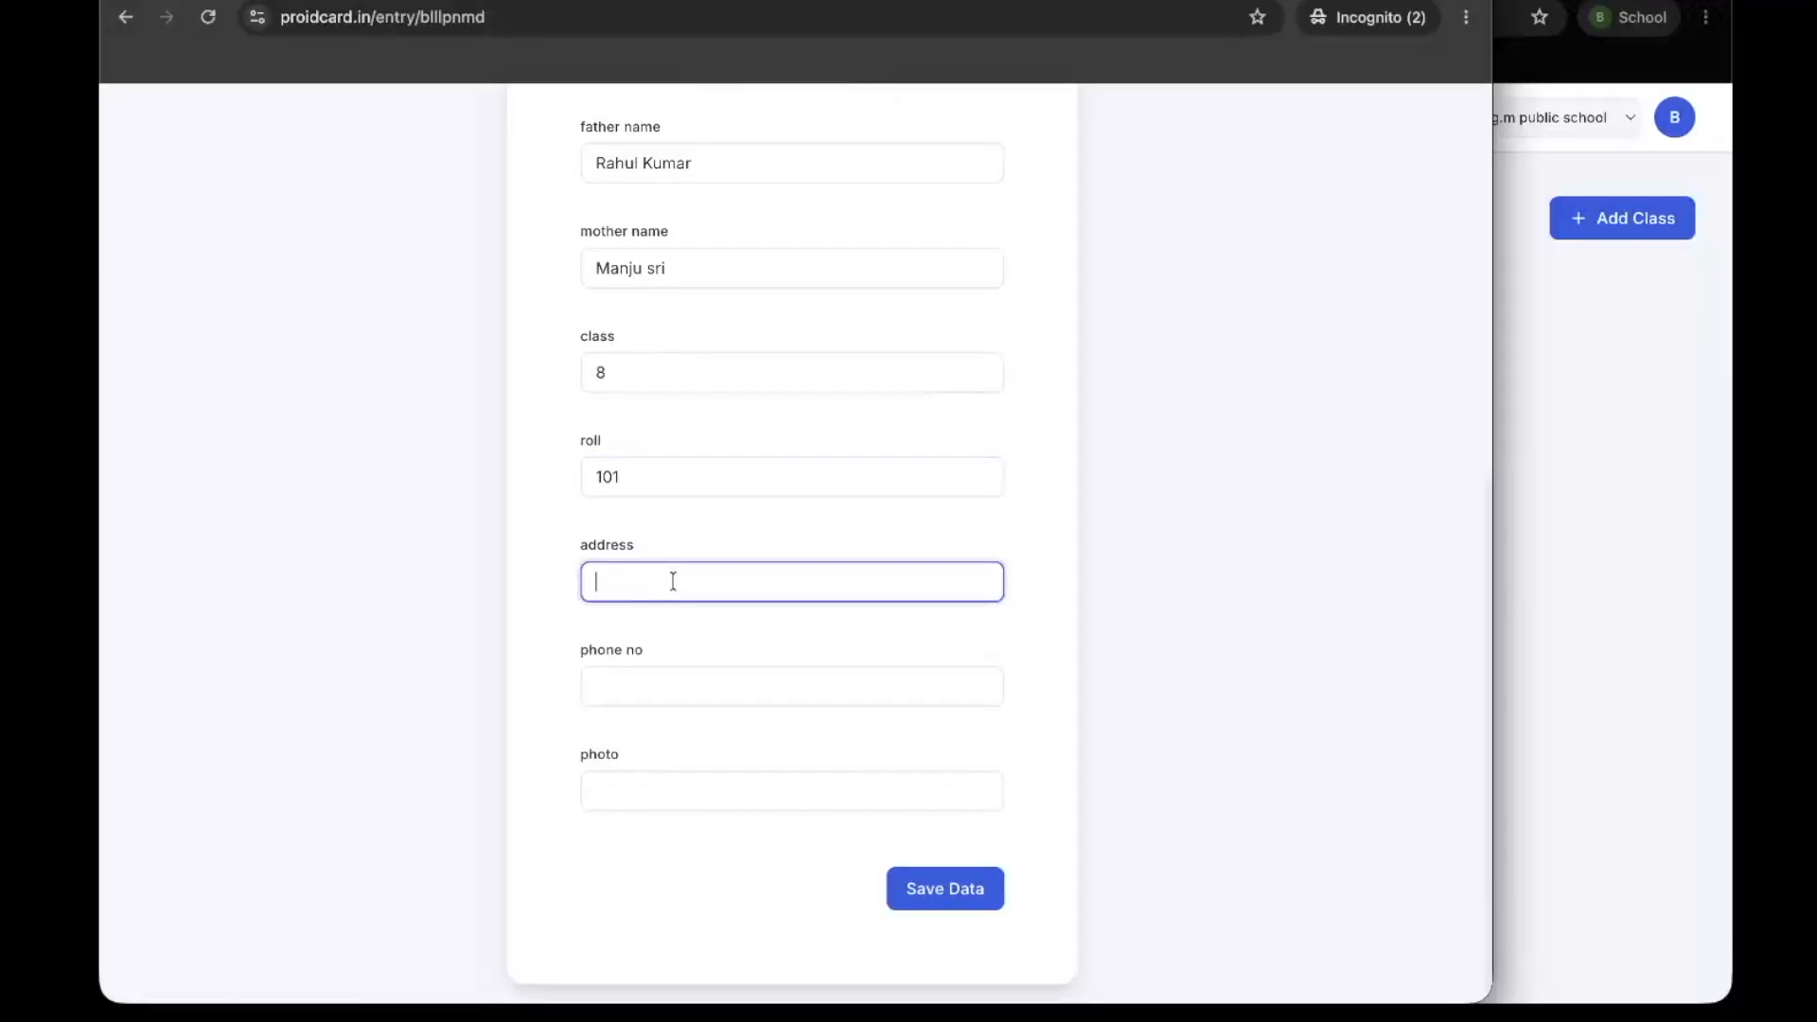
pyautogui.write('ra')
pyautogui.write('h')
pyautogui.press('BackSpace')
pyautogui.press('BackSpace')
pyautogui.press('BackSpace')
pyautogui.write('noida delh')
# Enter the contact phone number on the registration form
pyautogui.click(681, 684)
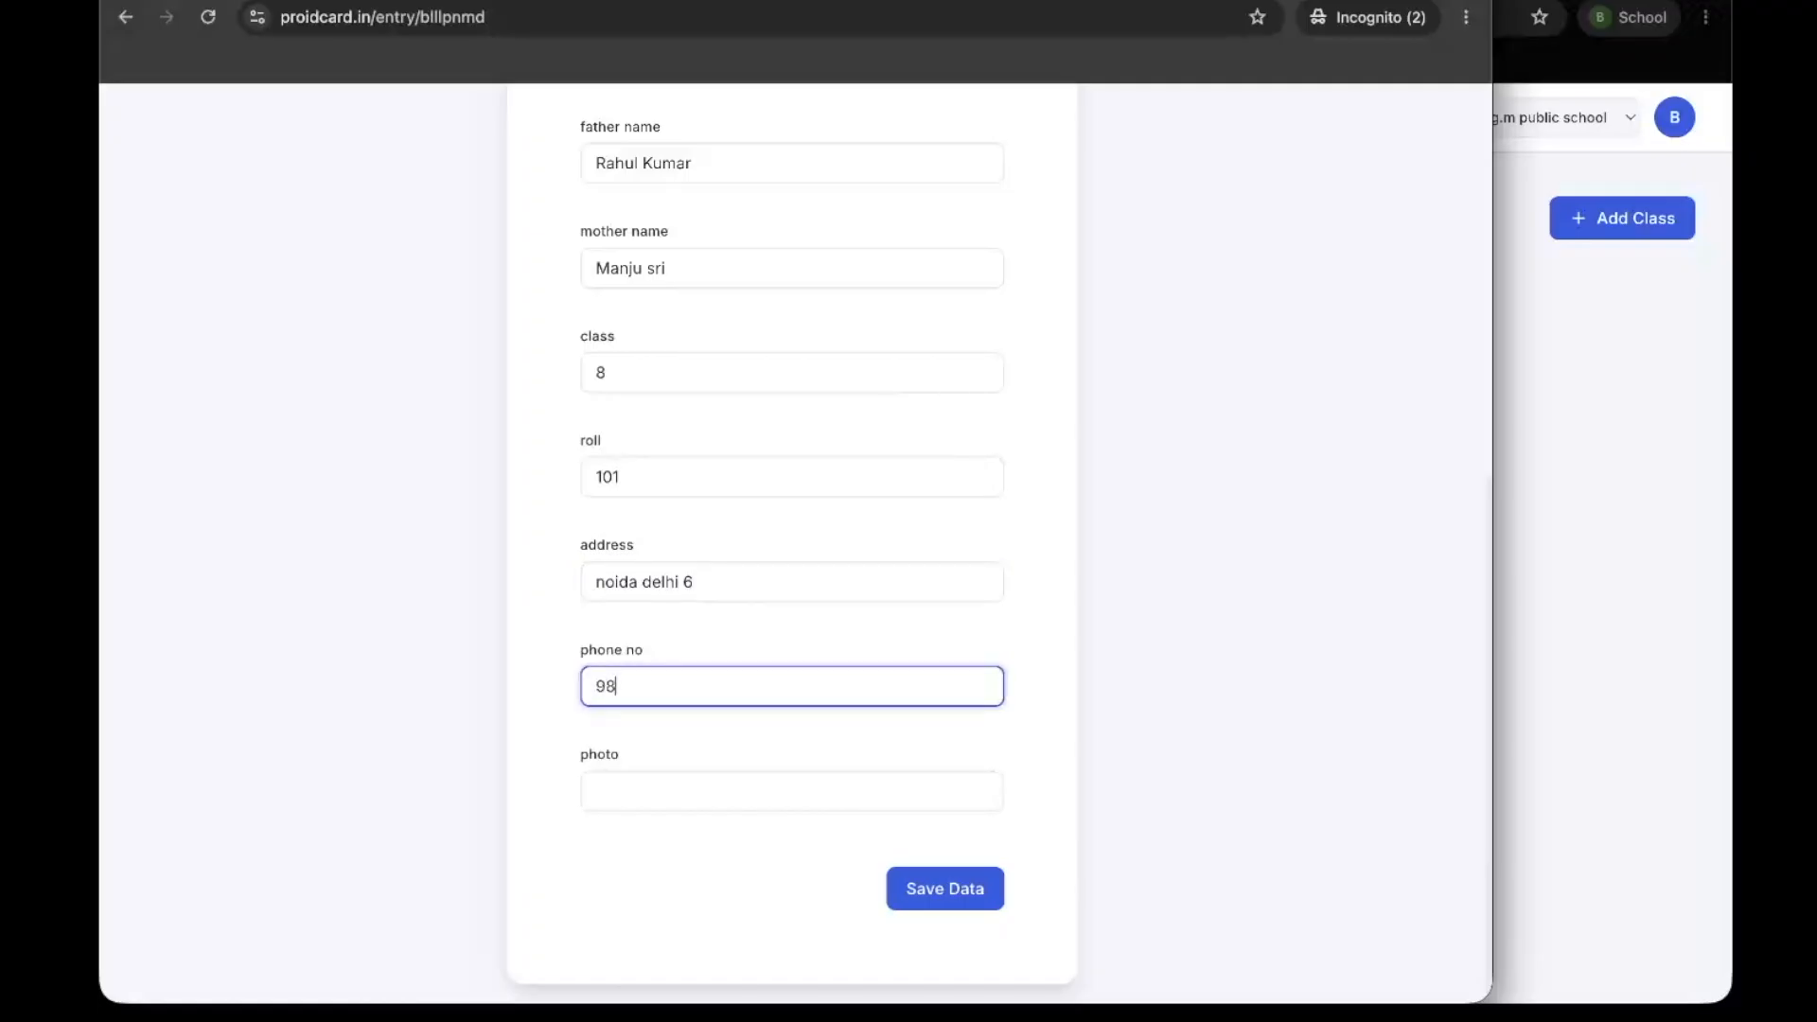
# Leave the photo text field empty, review the uploaded photo and entries, and submit the student's data
pyautogui.click(684, 802)
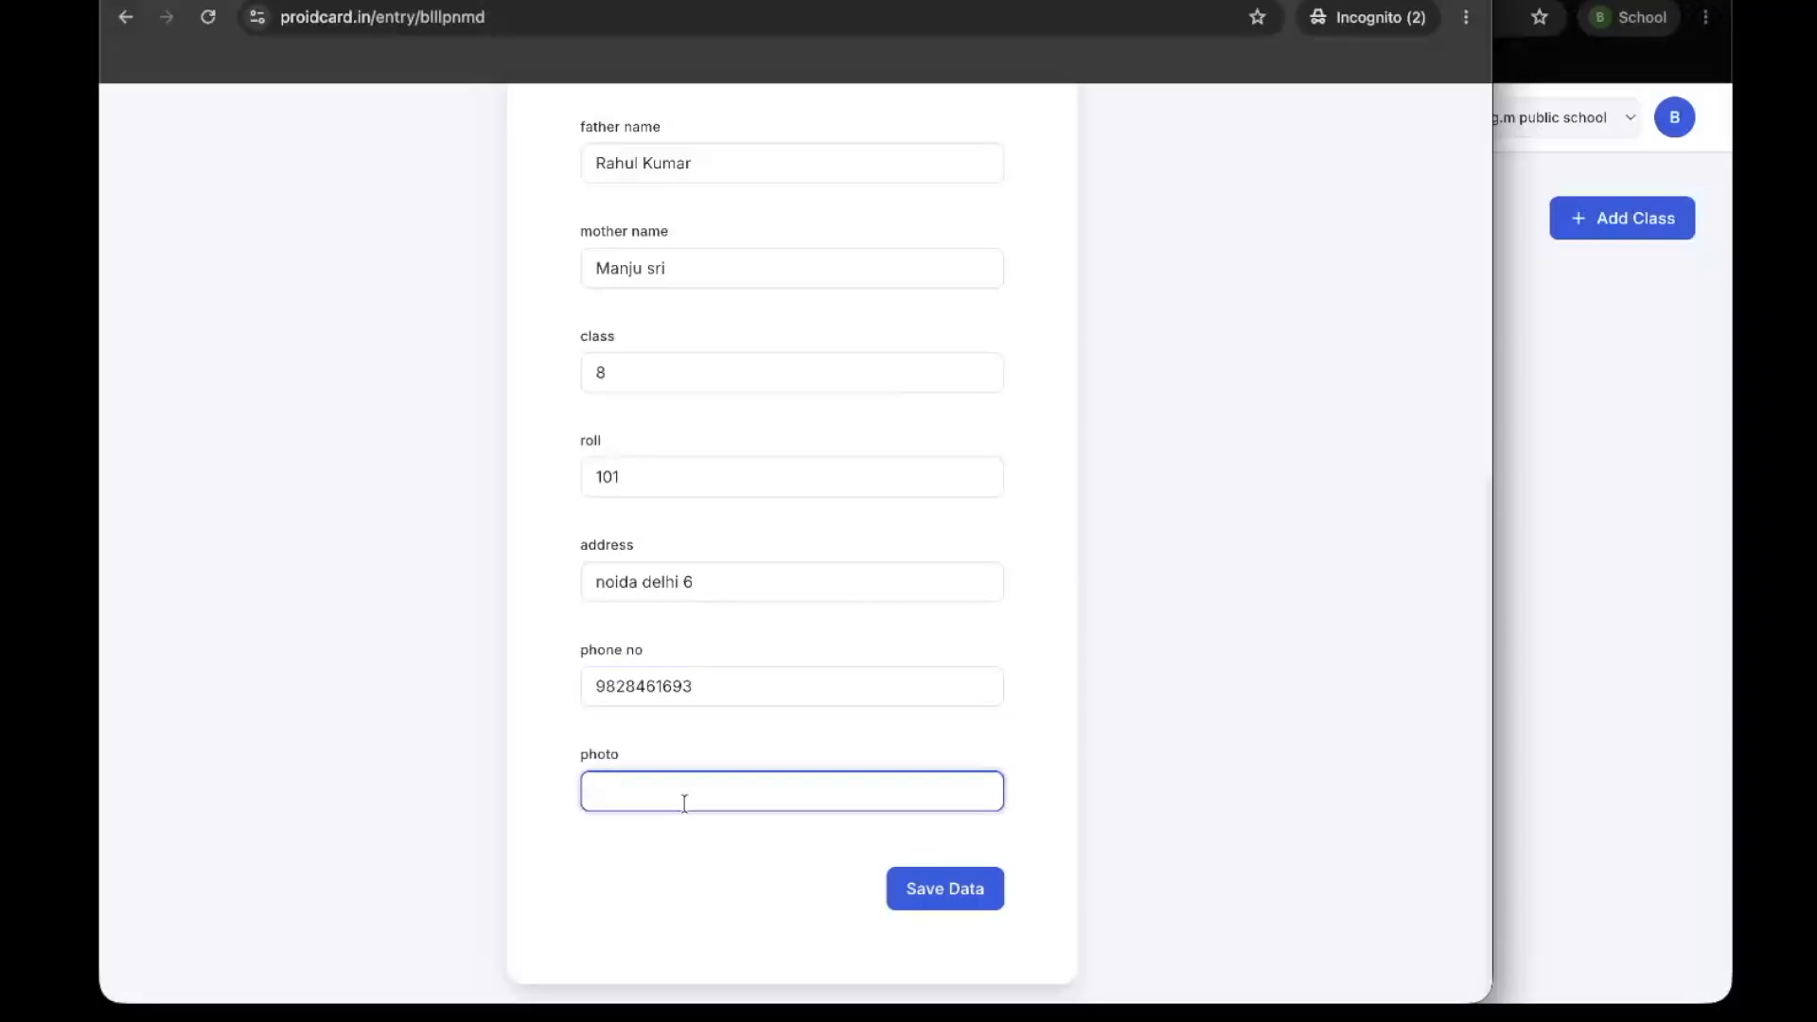
pyautogui.scroll(7, 905, 740)
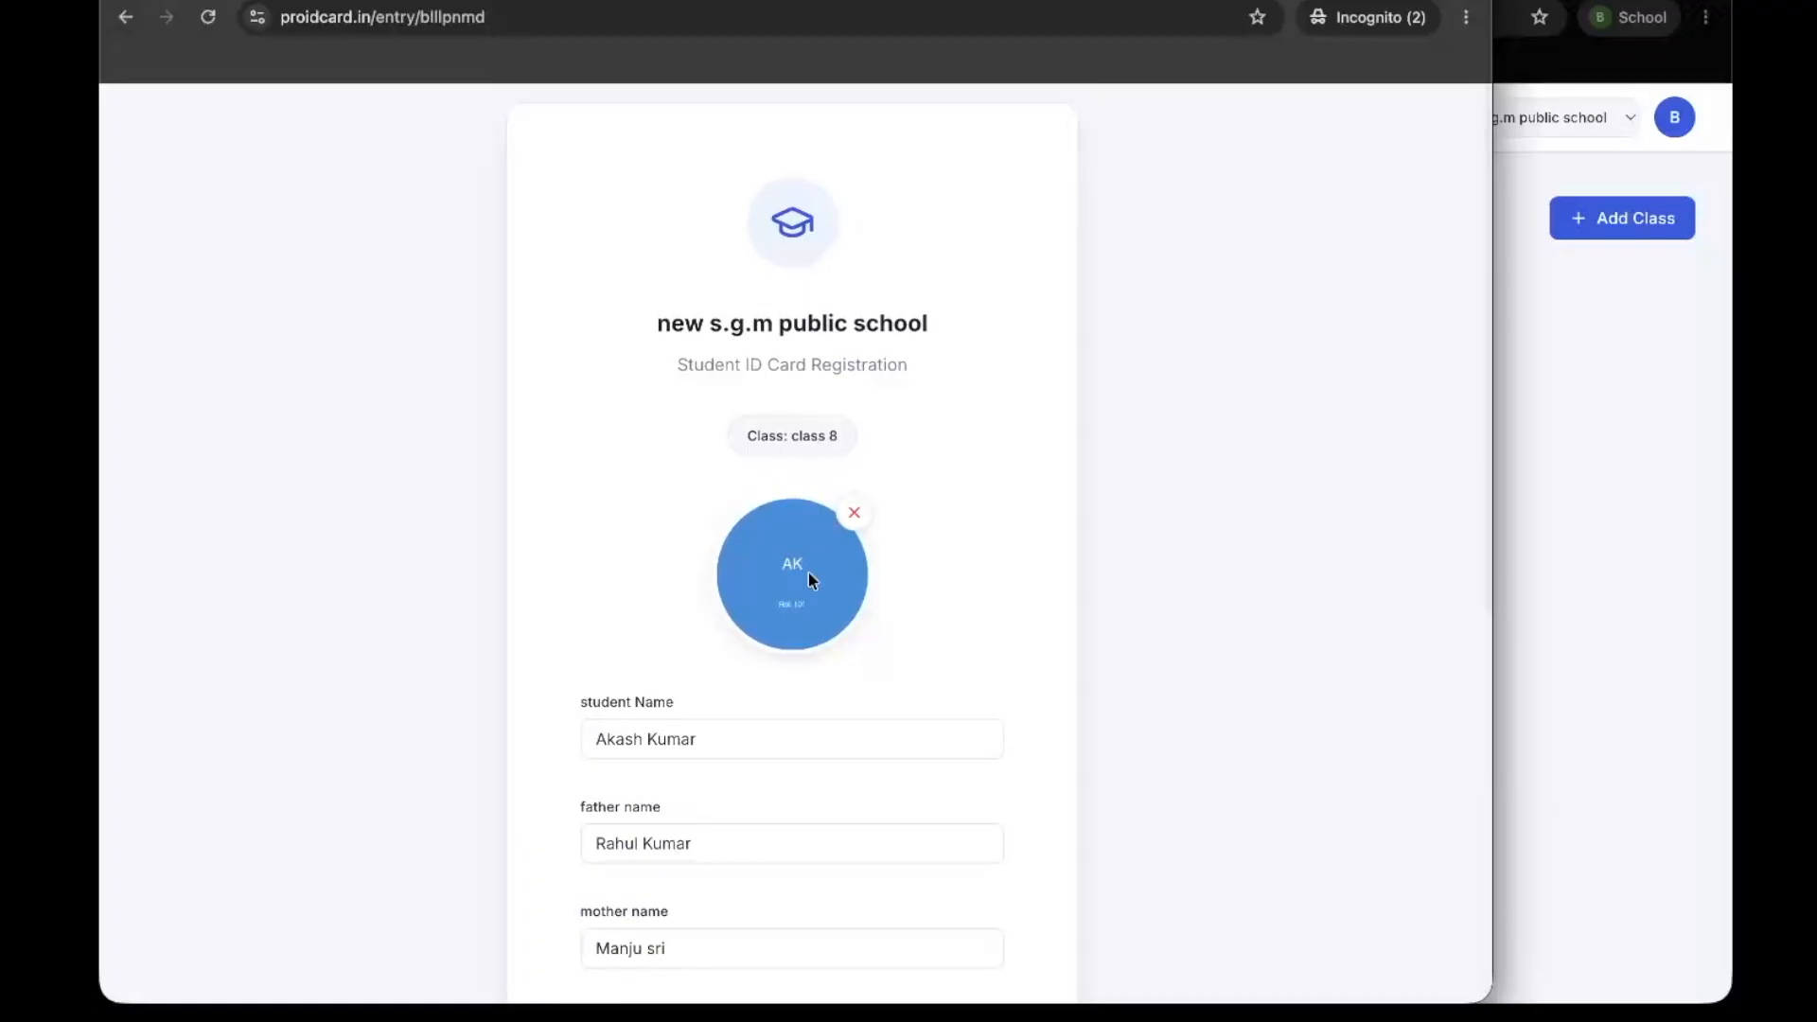
pyautogui.scroll(-8, 803, 545)
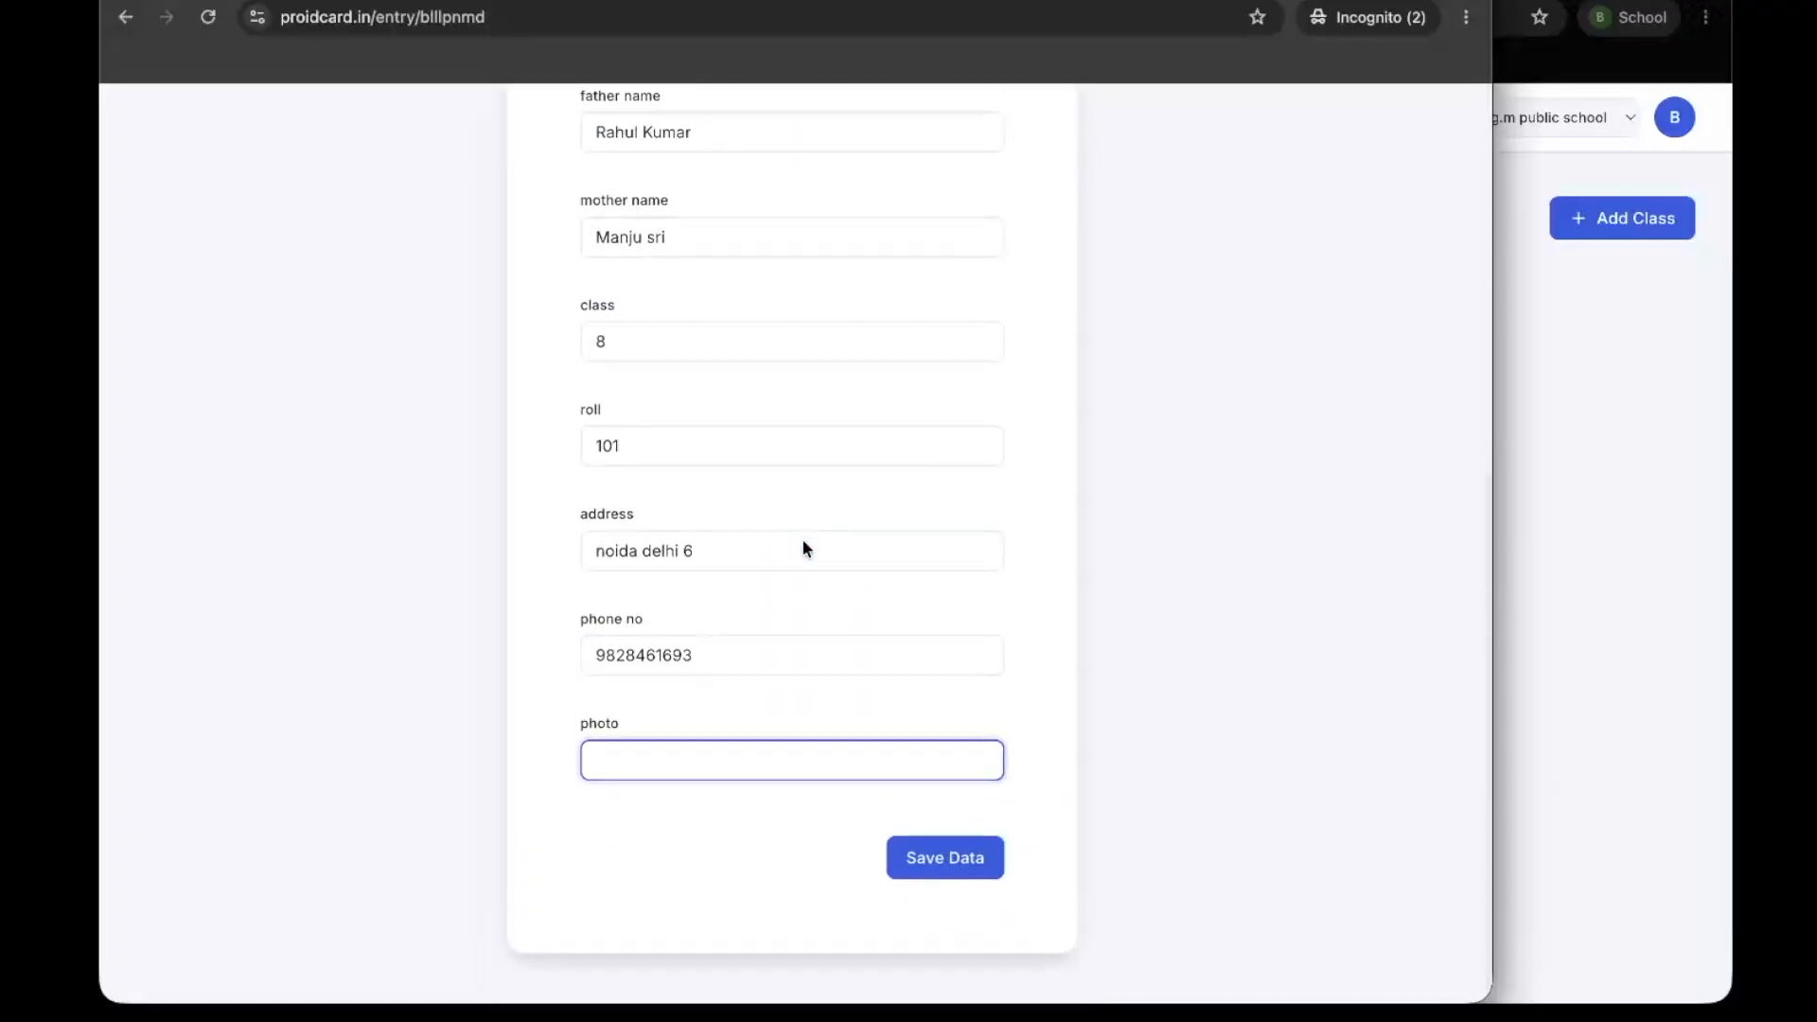
pyautogui.click(910, 885)
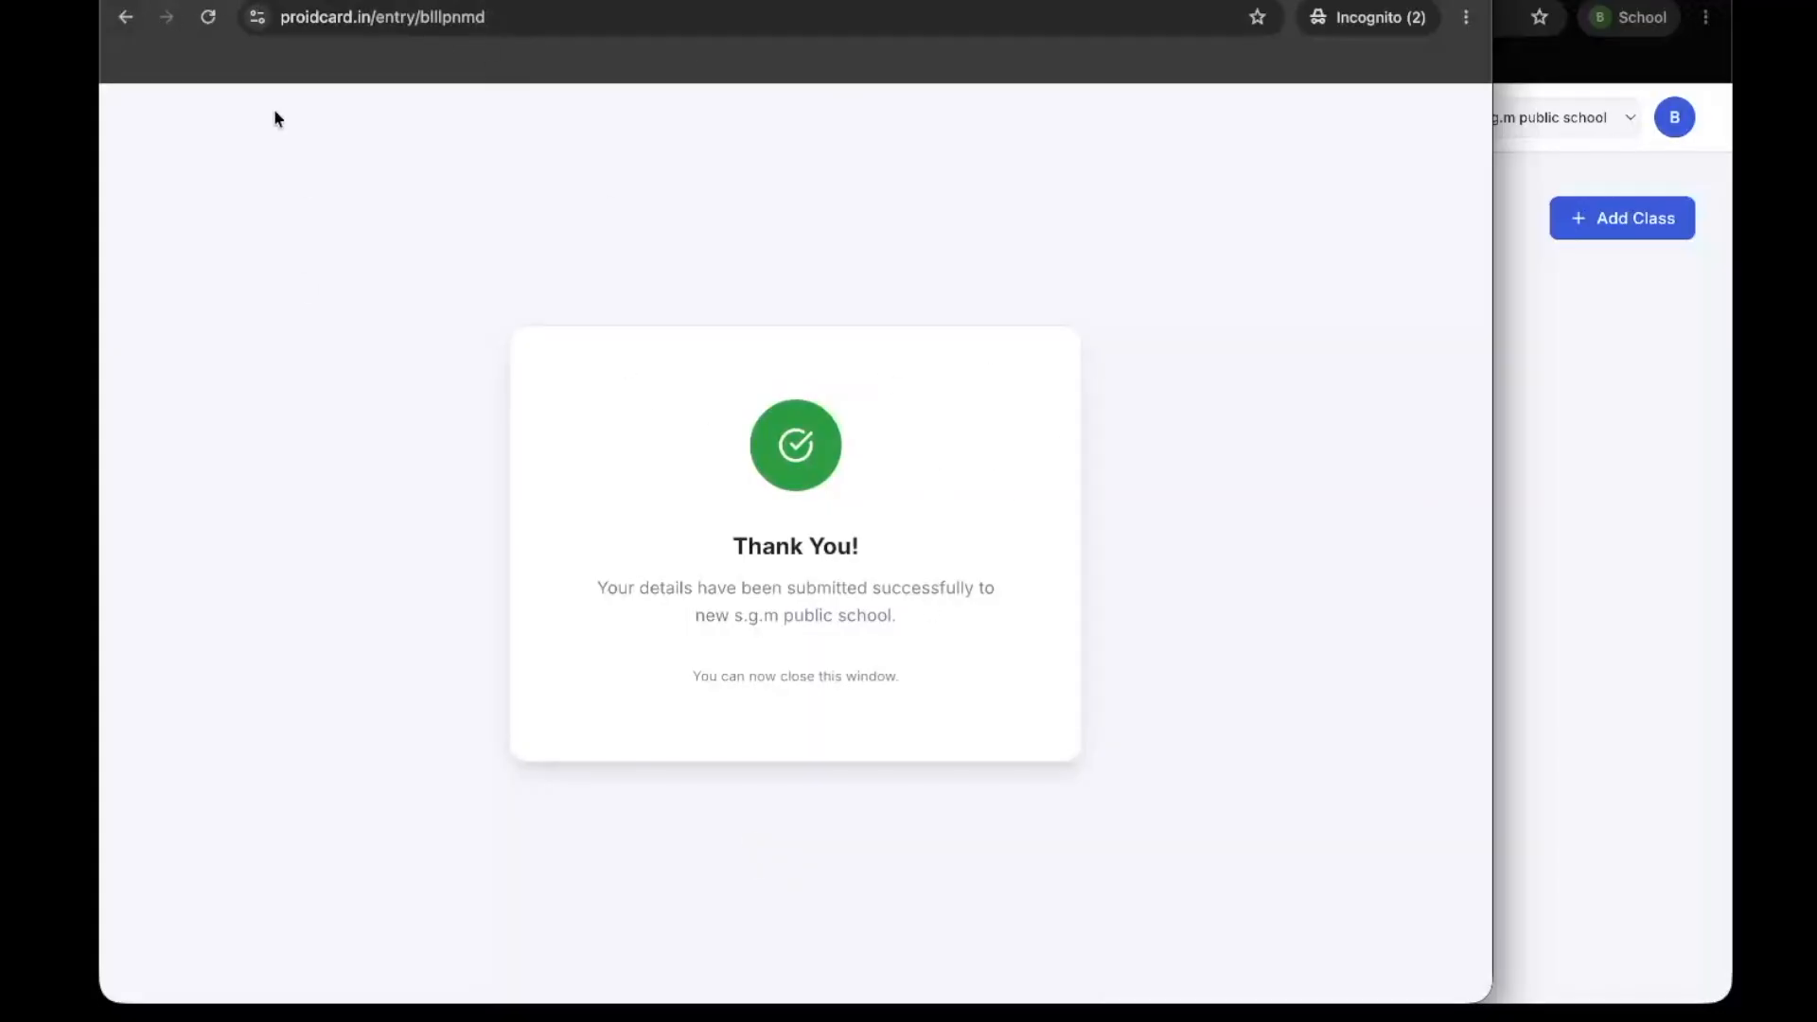
# Reload the class 8 self-entry page and look over the blank registration form
pyautogui.click(208, 17)
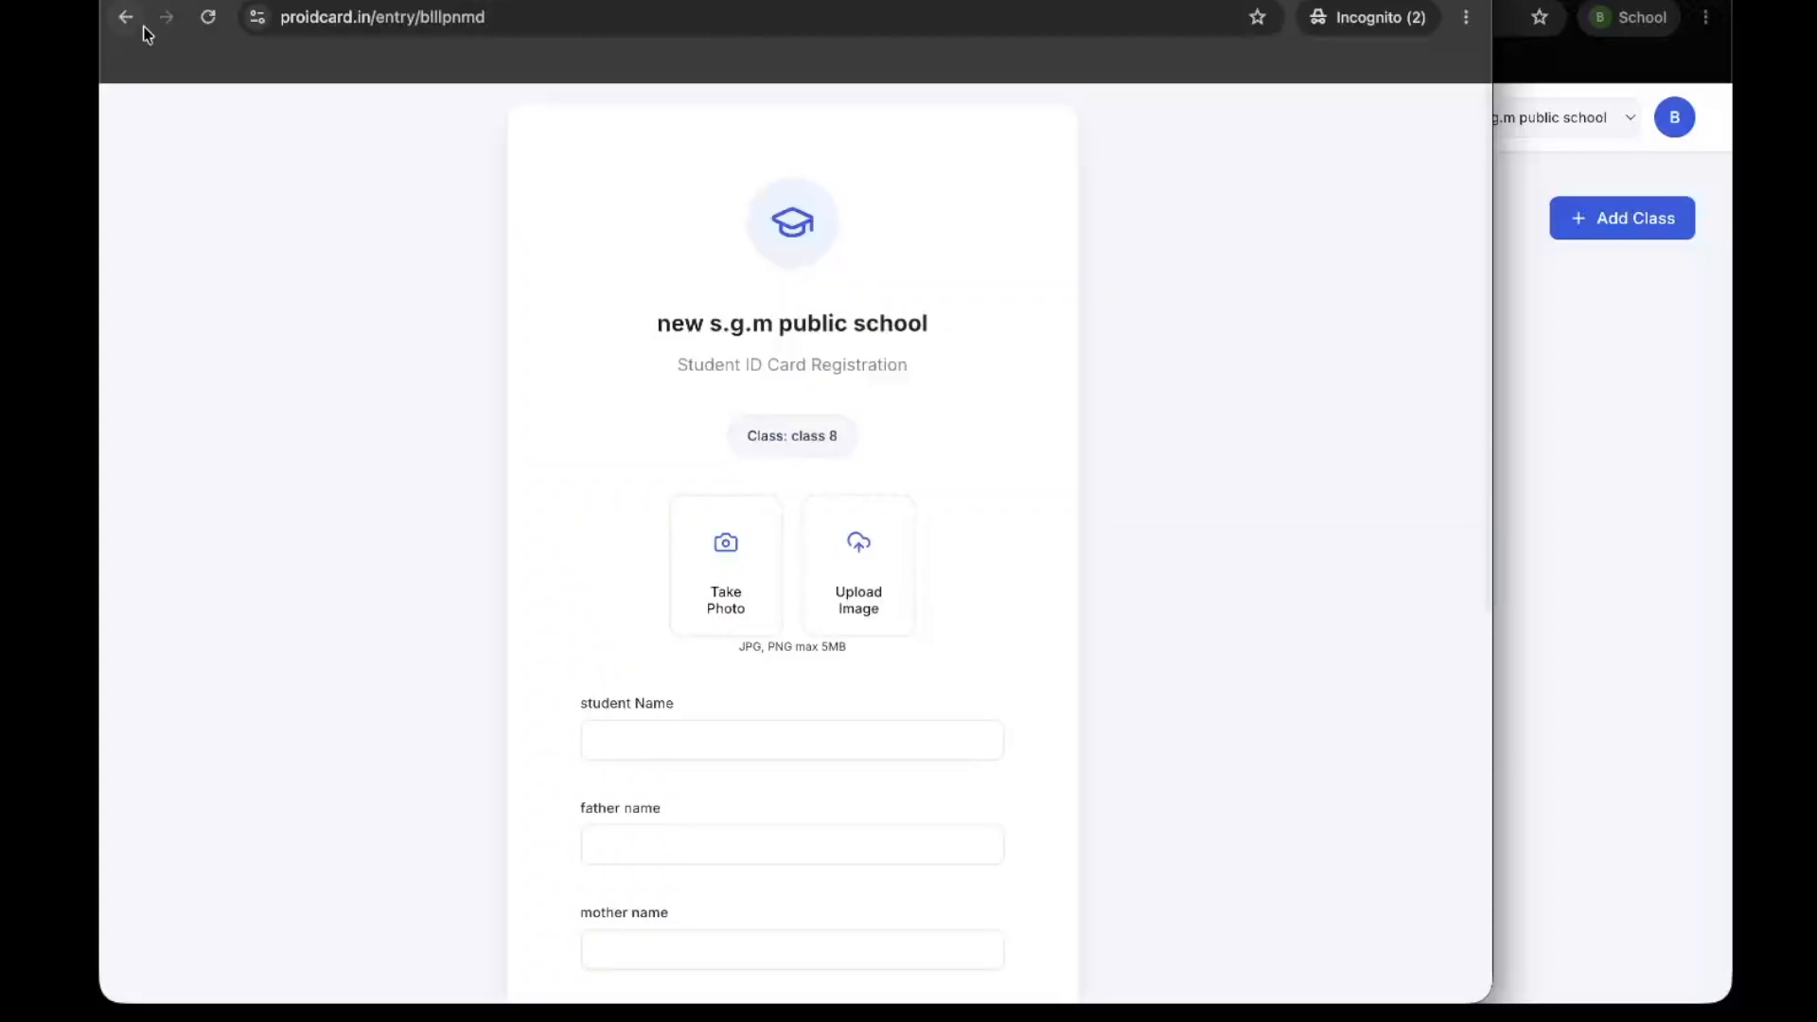
pyautogui.scroll(-9, 509, 308)
pyautogui.scroll(7, 509, 308)
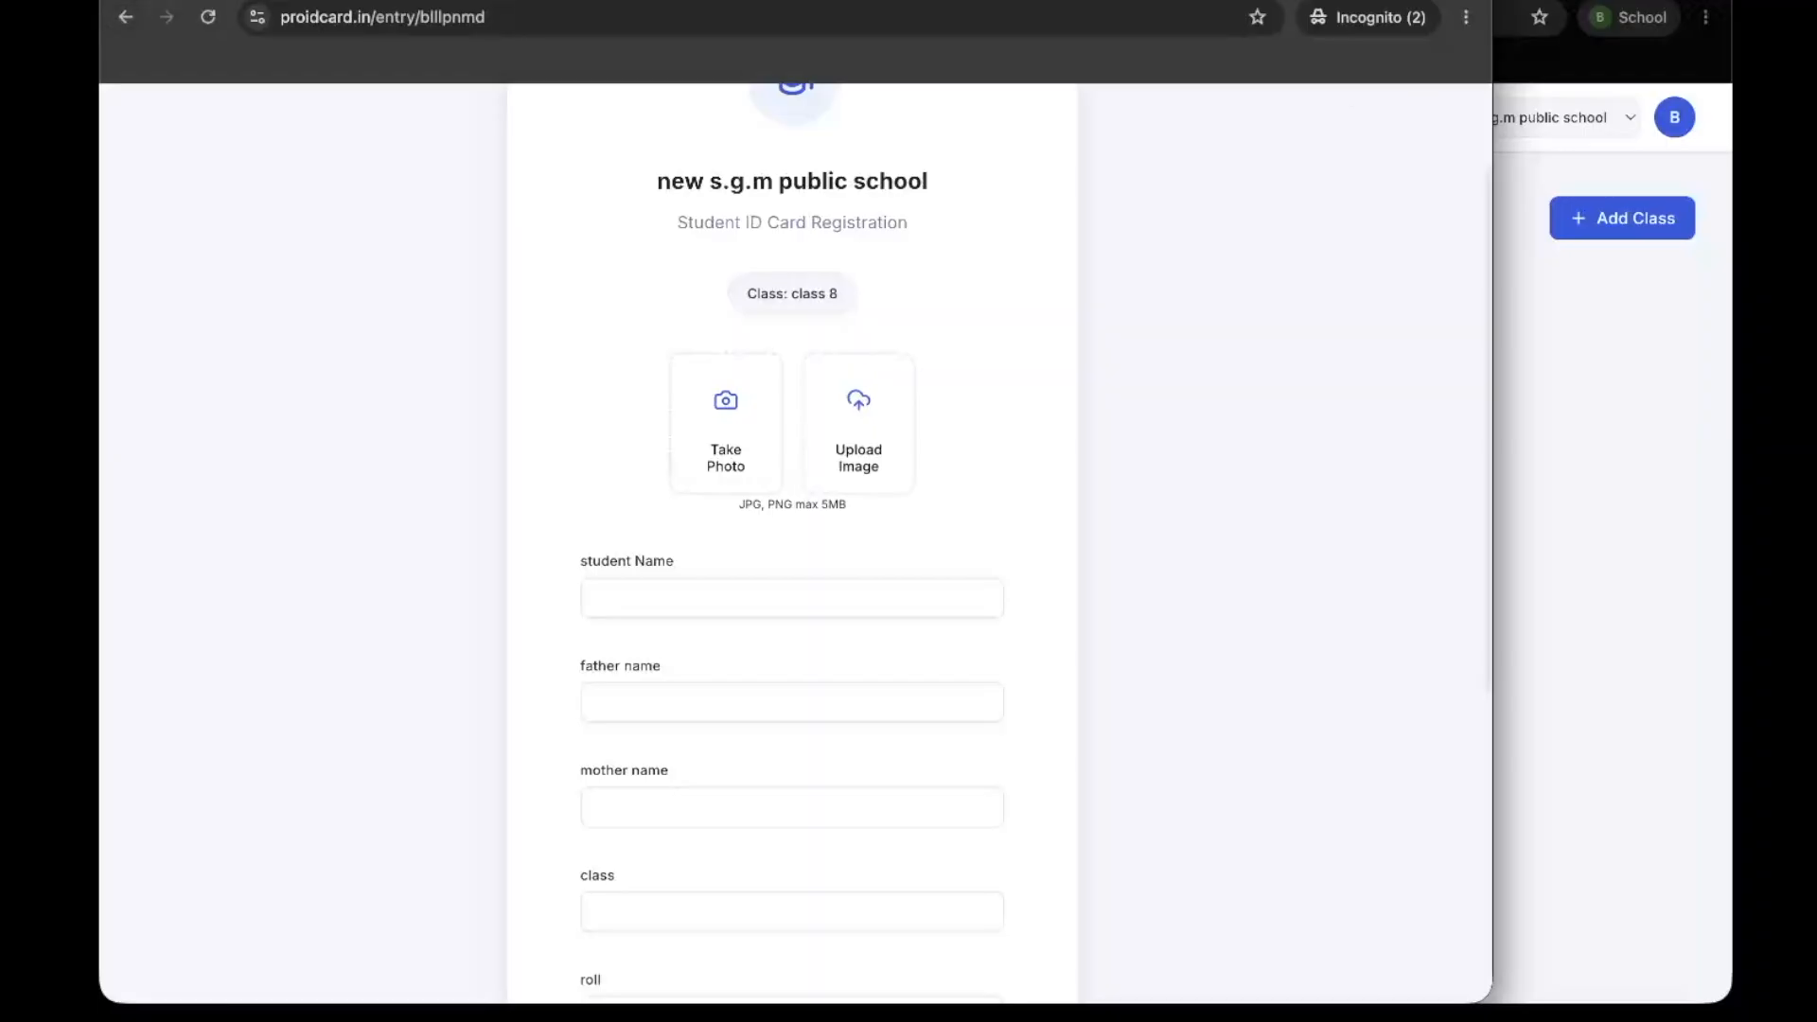
# Return to the school dashboard, refresh the student list and open the submitted class 8 student's record
pyautogui.click(1587, 324)
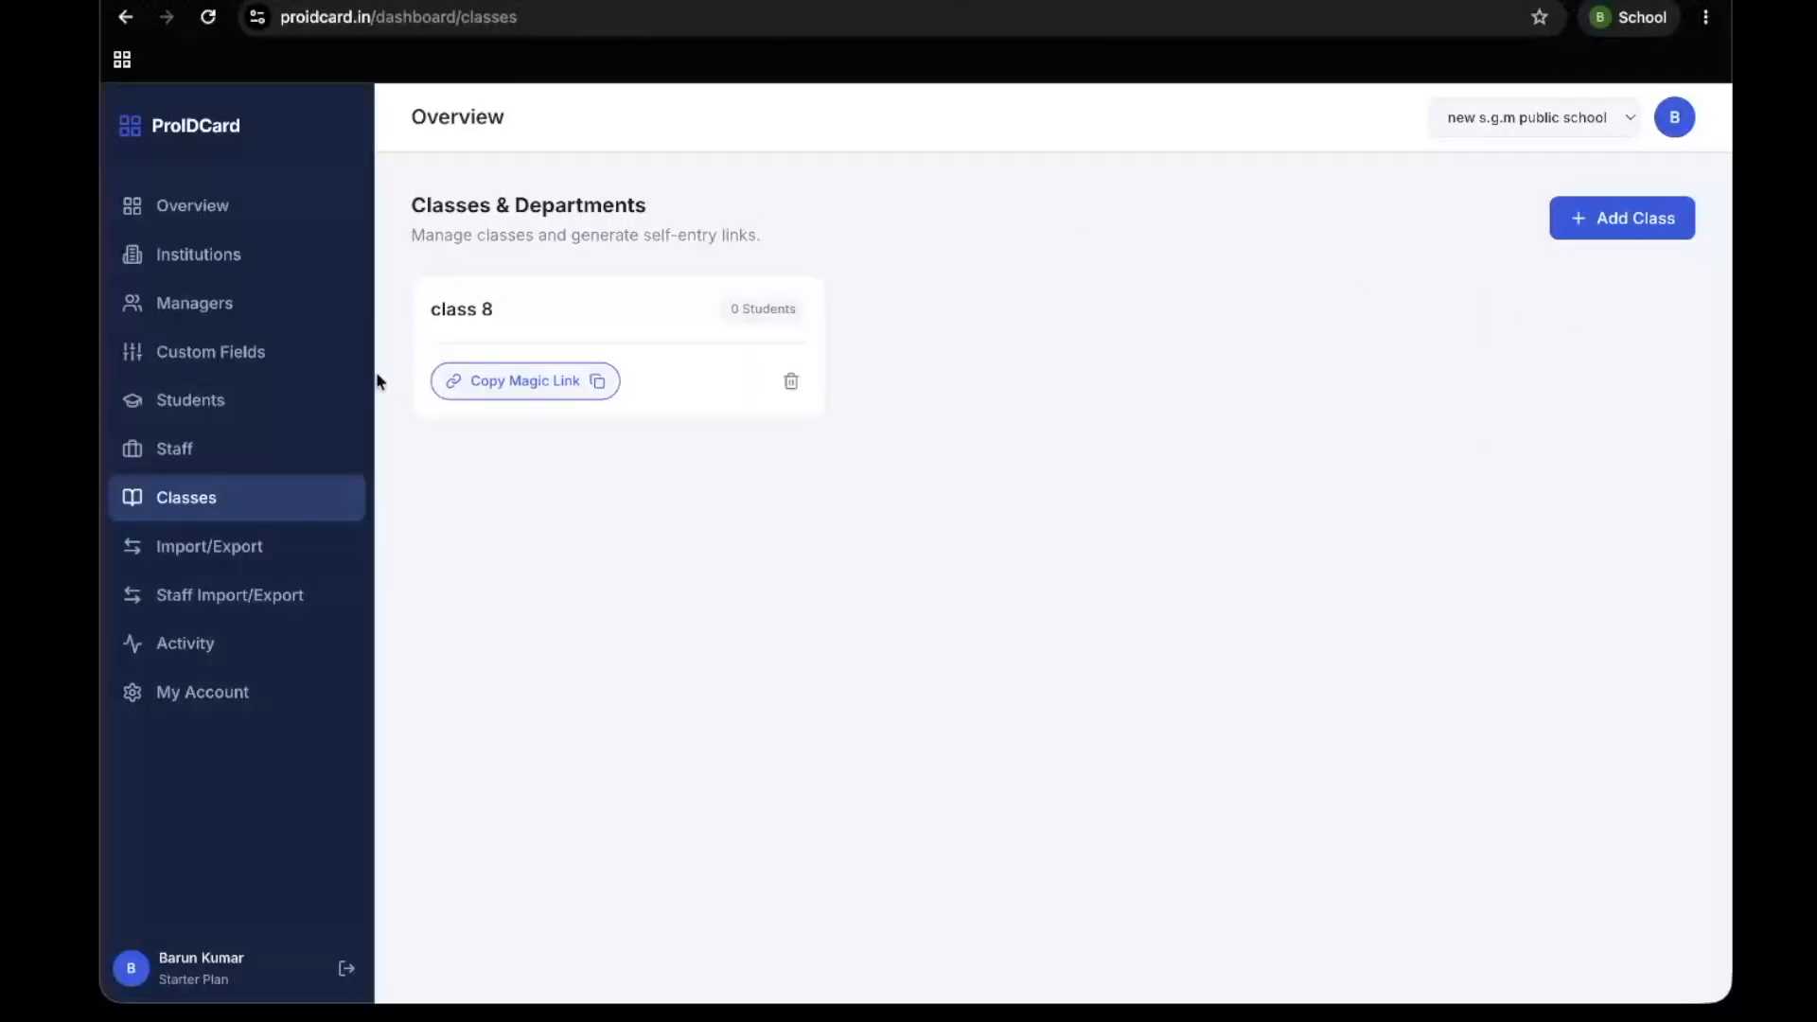
pyautogui.click(263, 445)
pyautogui.click(247, 401)
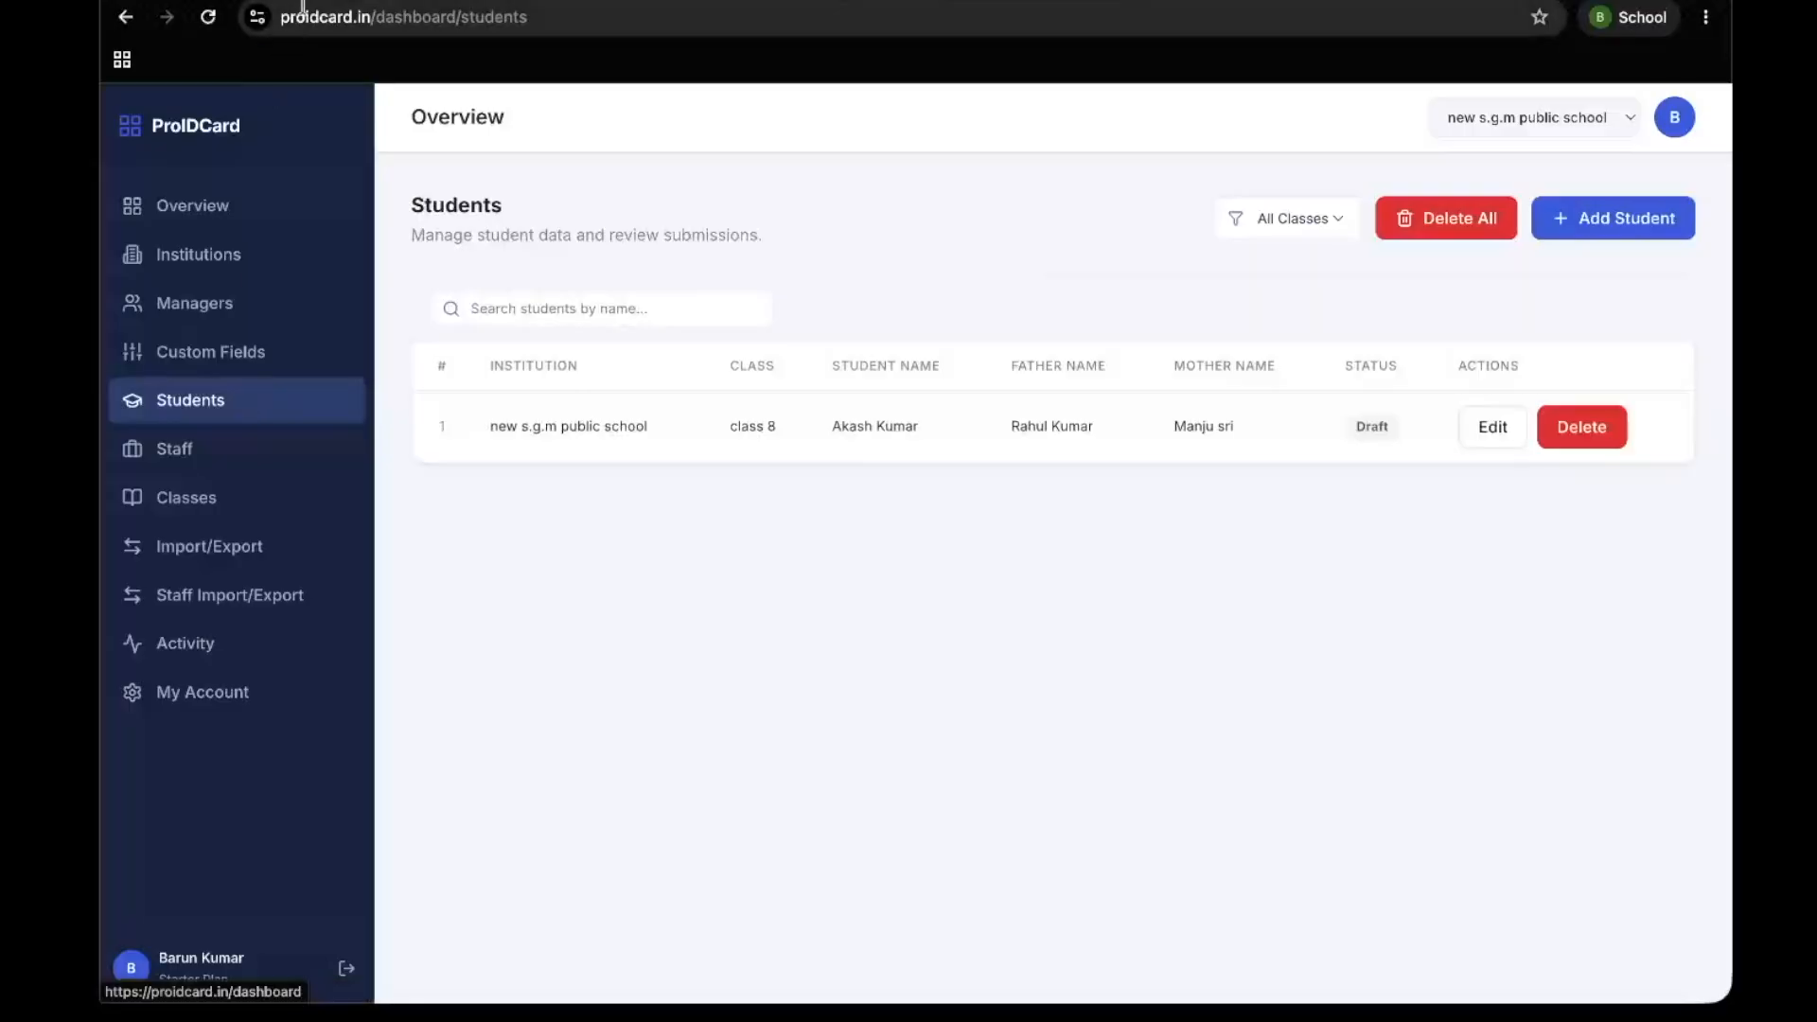
pyautogui.click(207, 17)
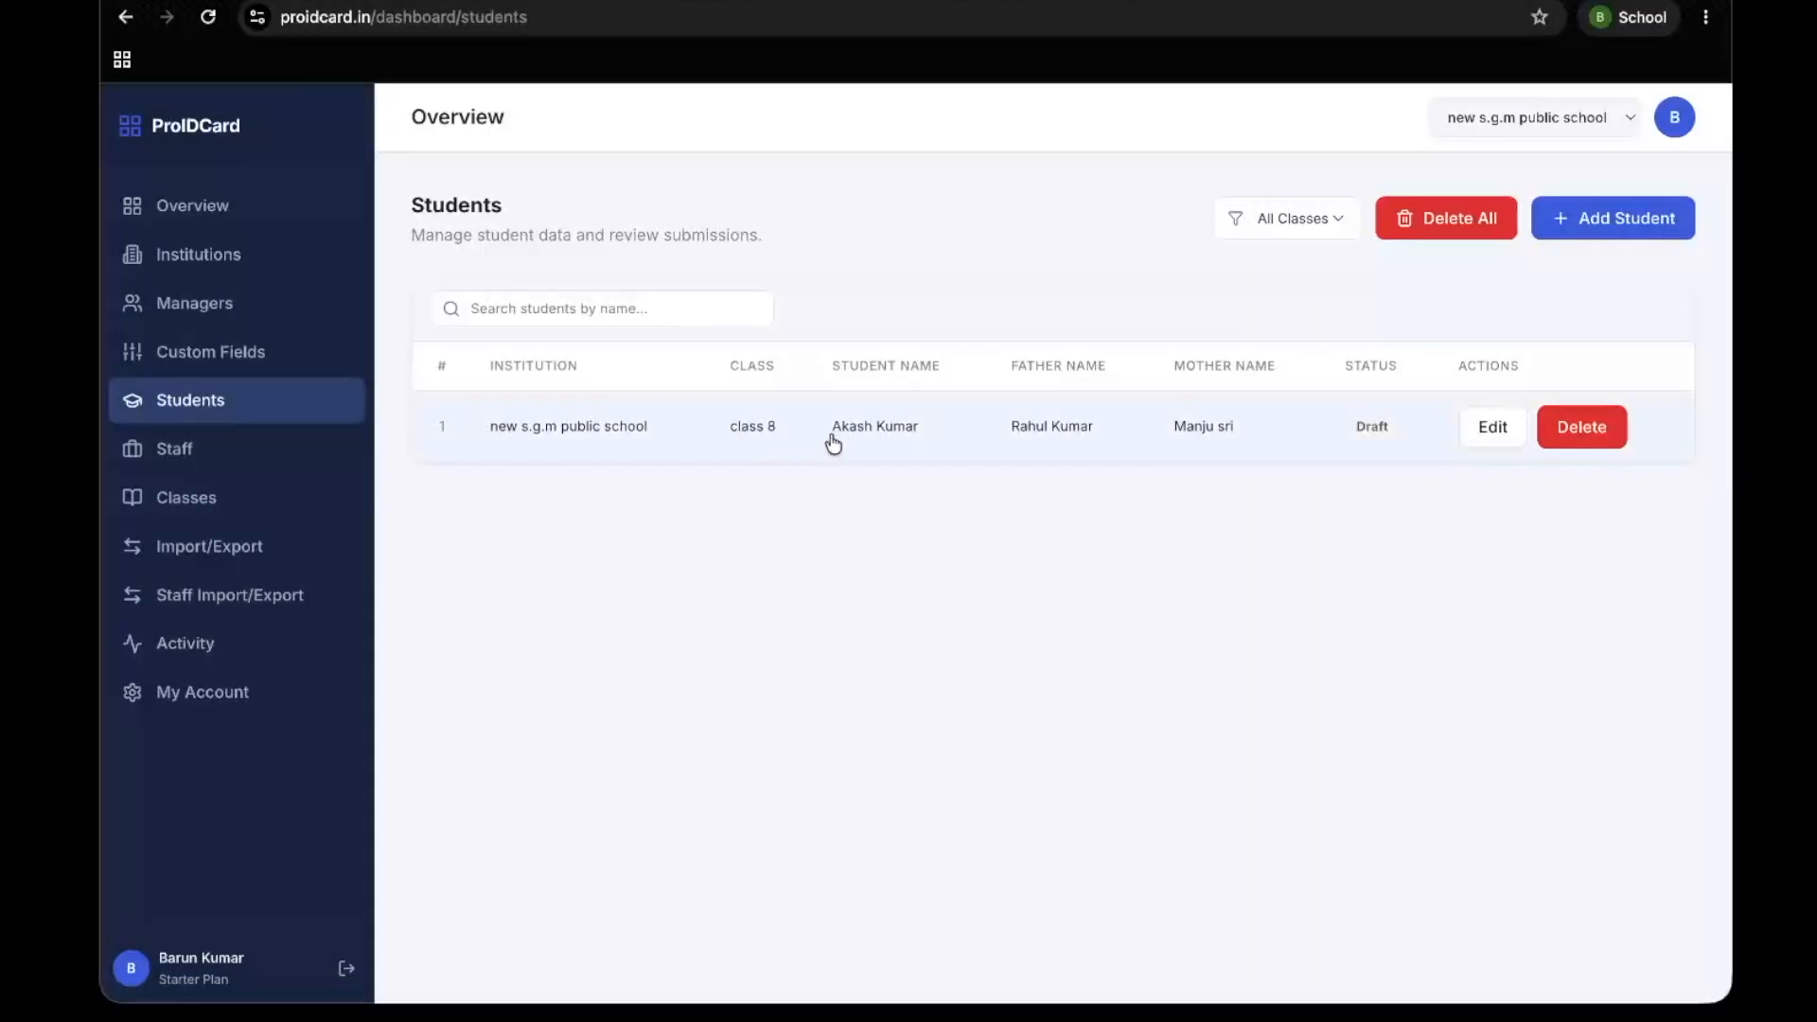
pyautogui.moveTo(832, 409); pyautogui.dragTo(1062, 446)
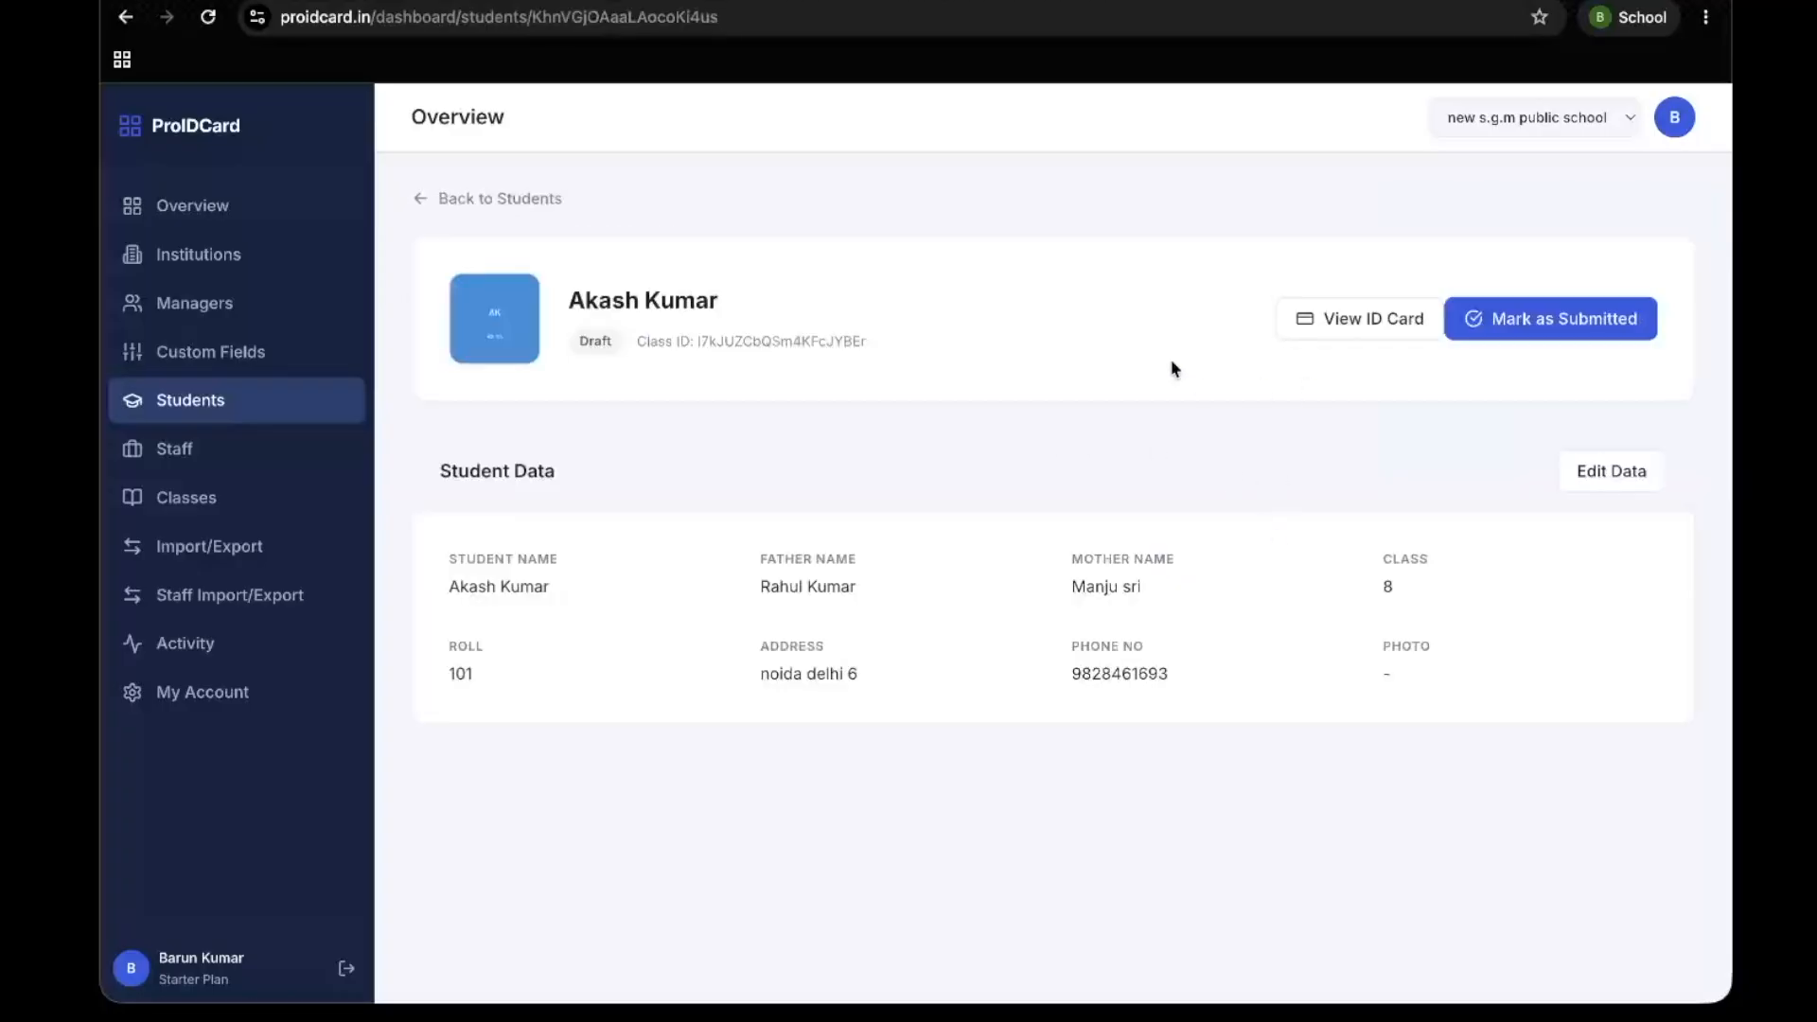
# Preview the student's ID card, check its front and back, and close the preview
pyautogui.click(1363, 338)
pyautogui.scroll(-3, 869, 514)
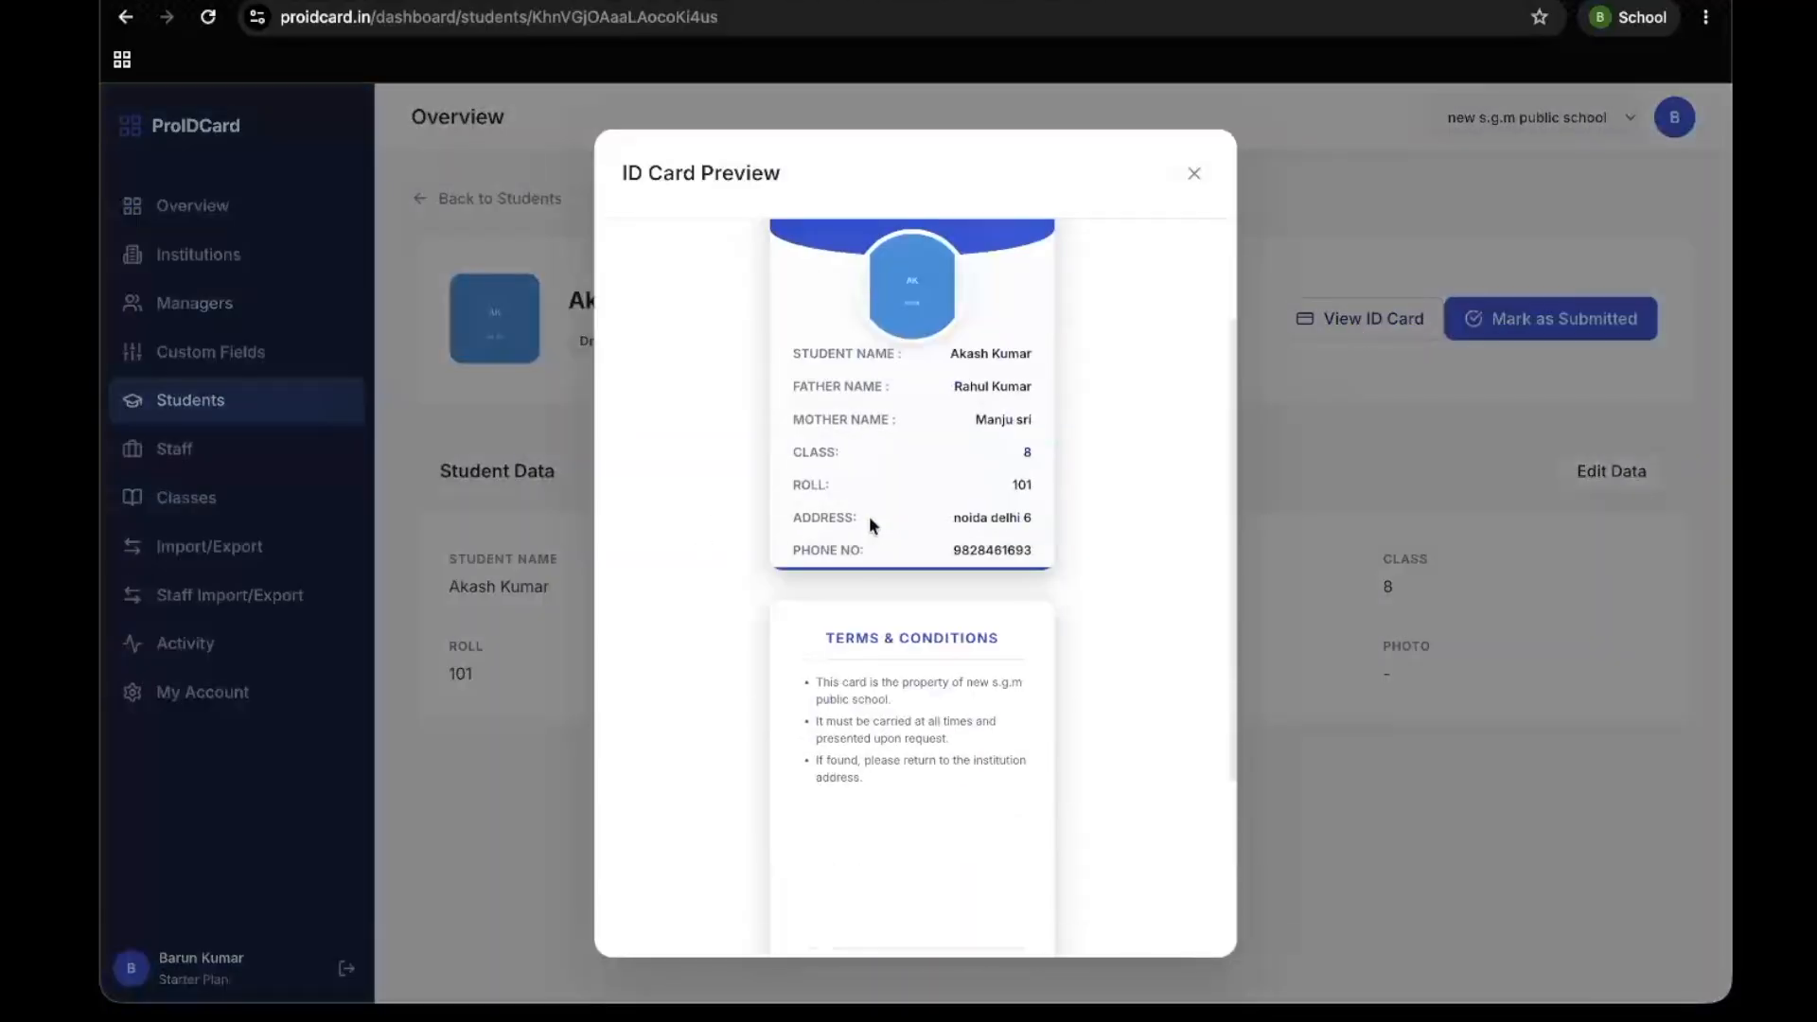
pyautogui.scroll(-3, 869, 515)
pyautogui.click(1193, 173)
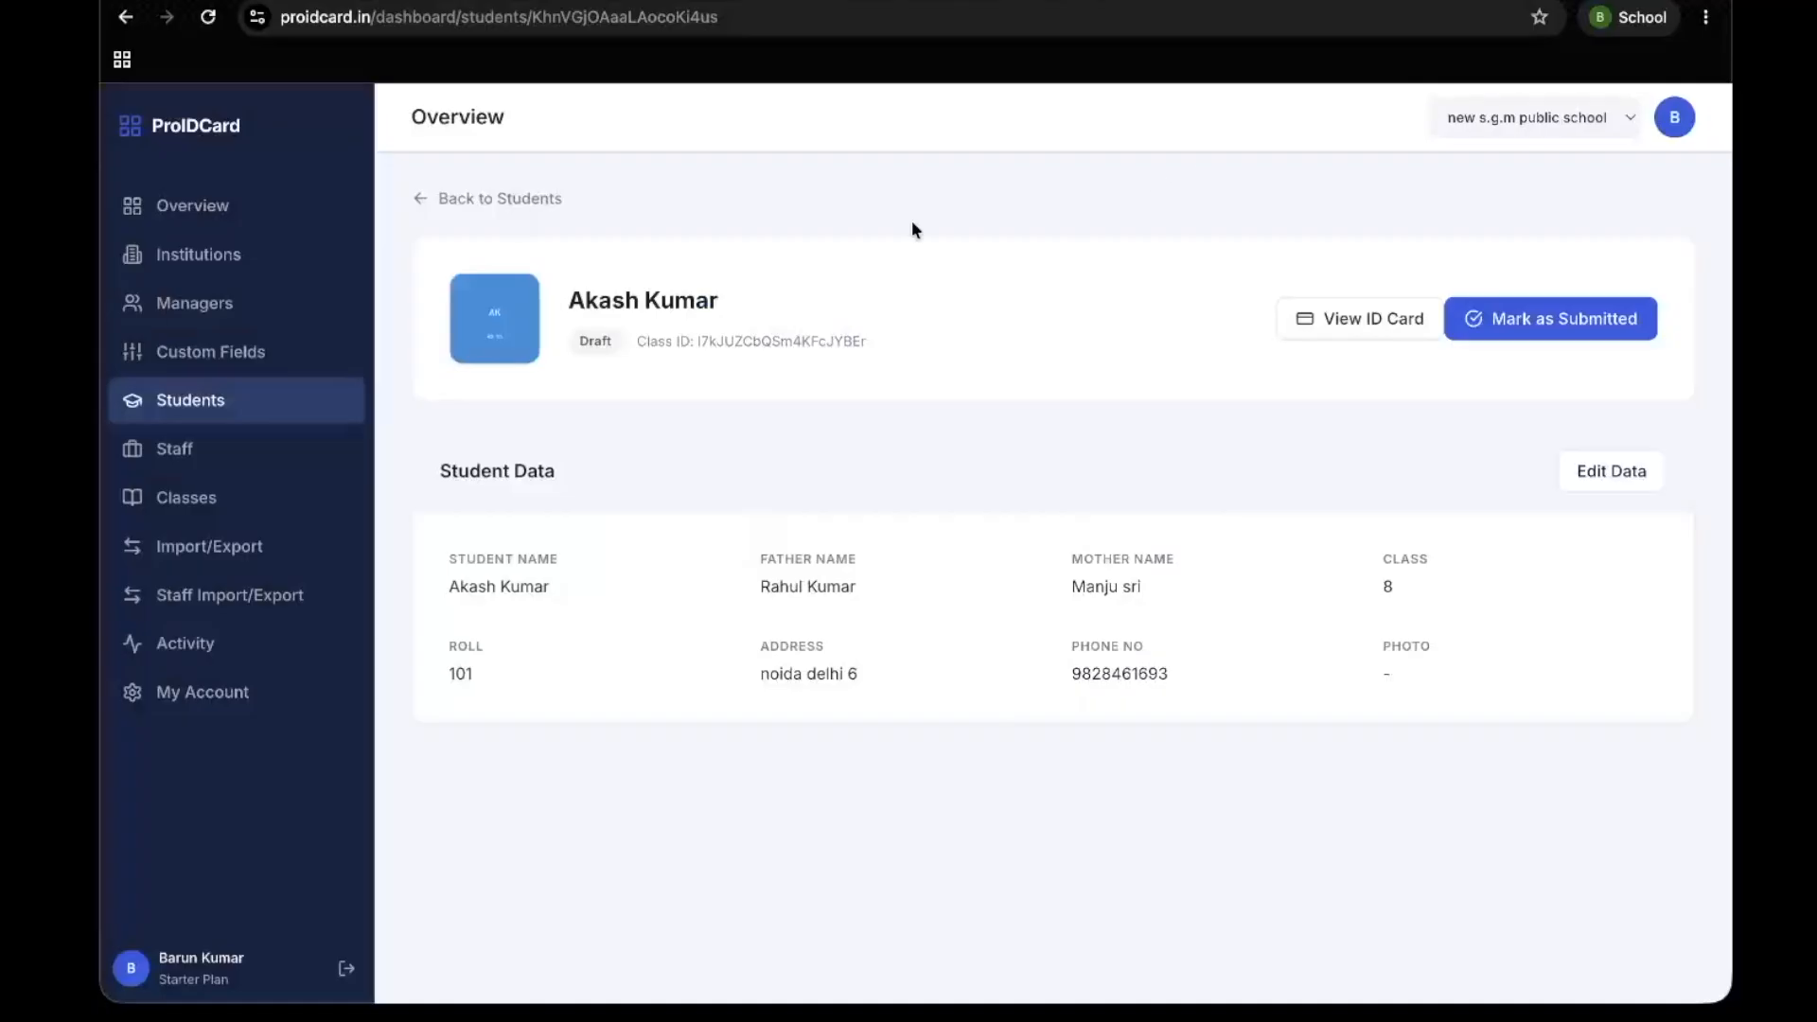
pyautogui.click(253, 248)
pyautogui.click(594, 573)
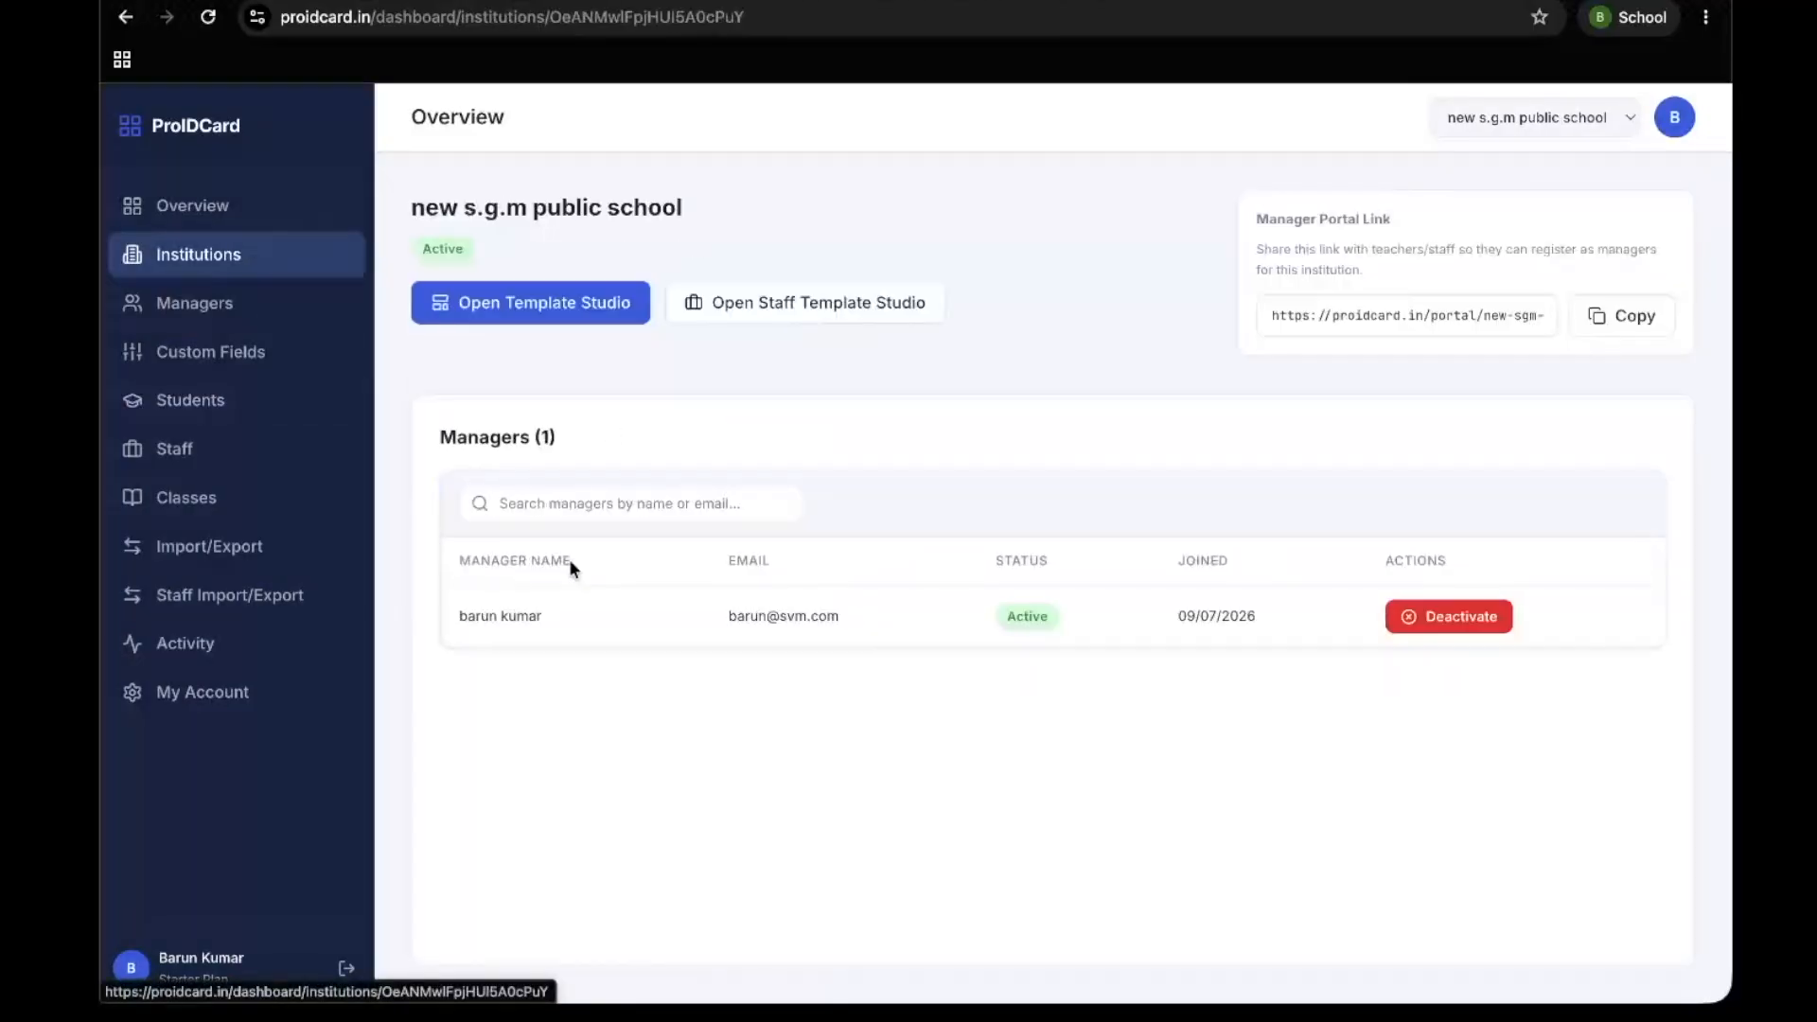
pyautogui.click(545, 315)
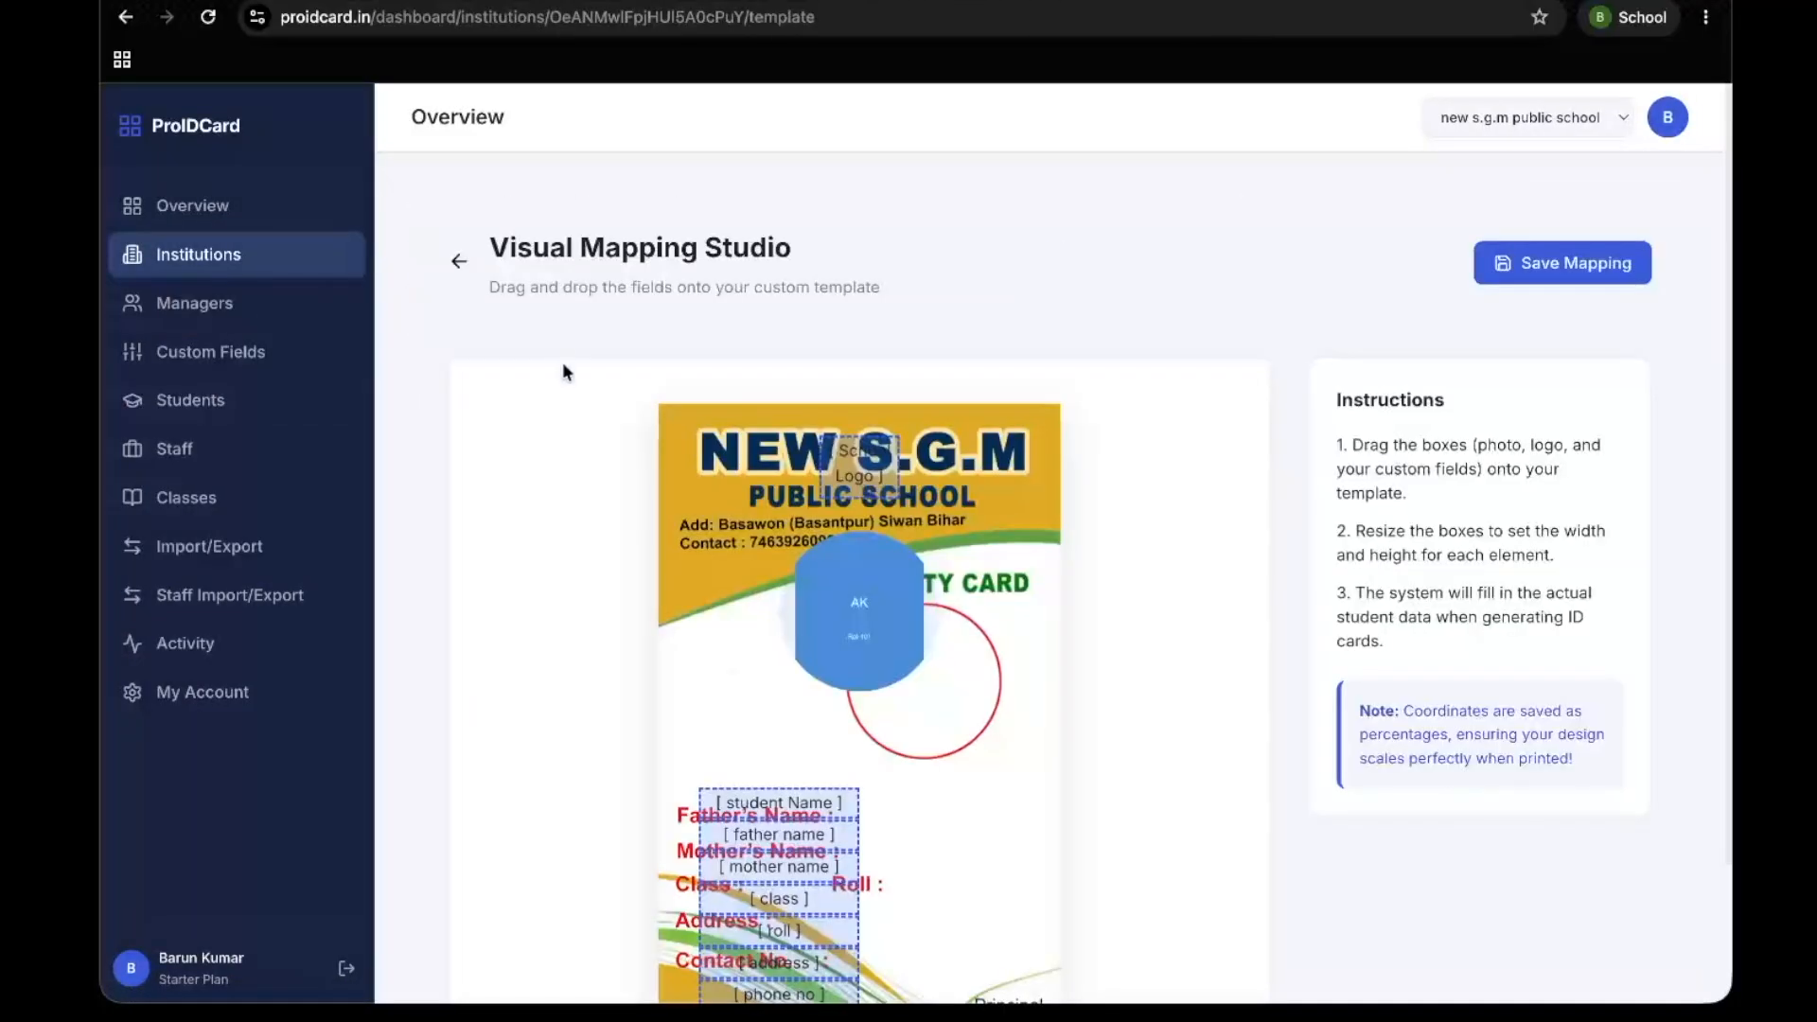
pyautogui.scroll(-2, 570, 501)
pyautogui.moveTo(856, 452); pyautogui.dragTo(930, 525)
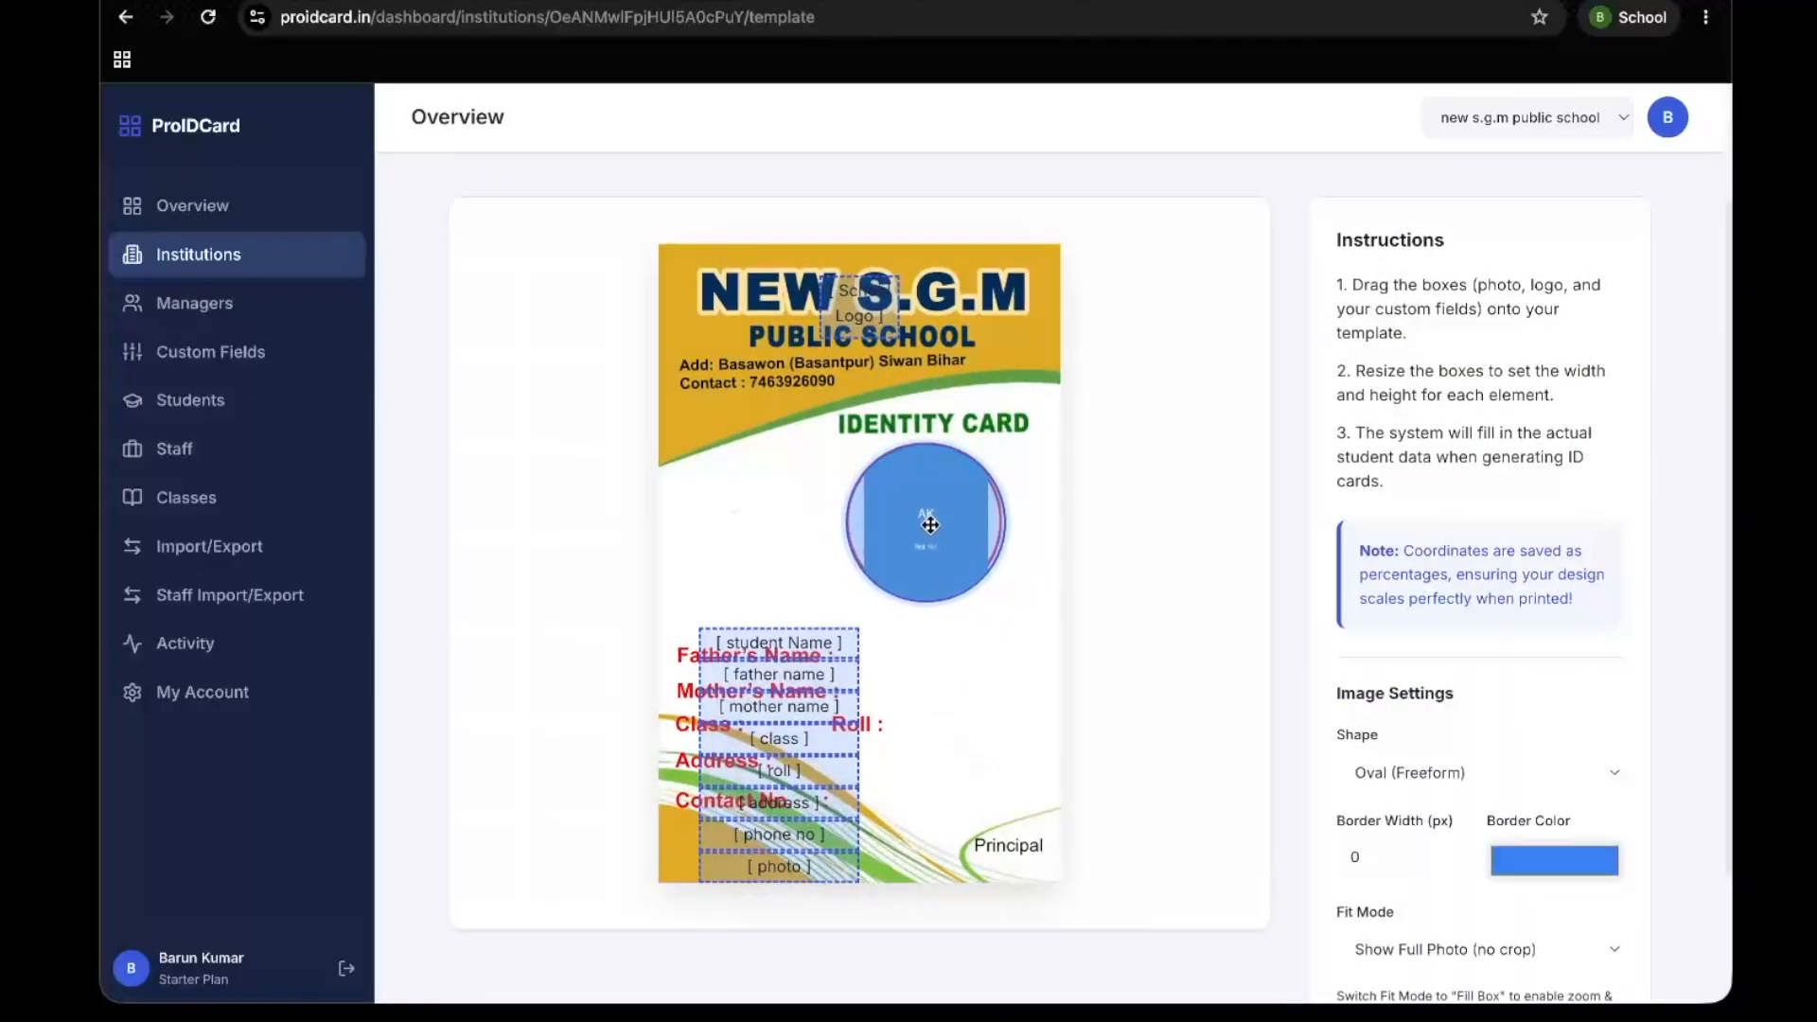
pyautogui.click(1451, 782)
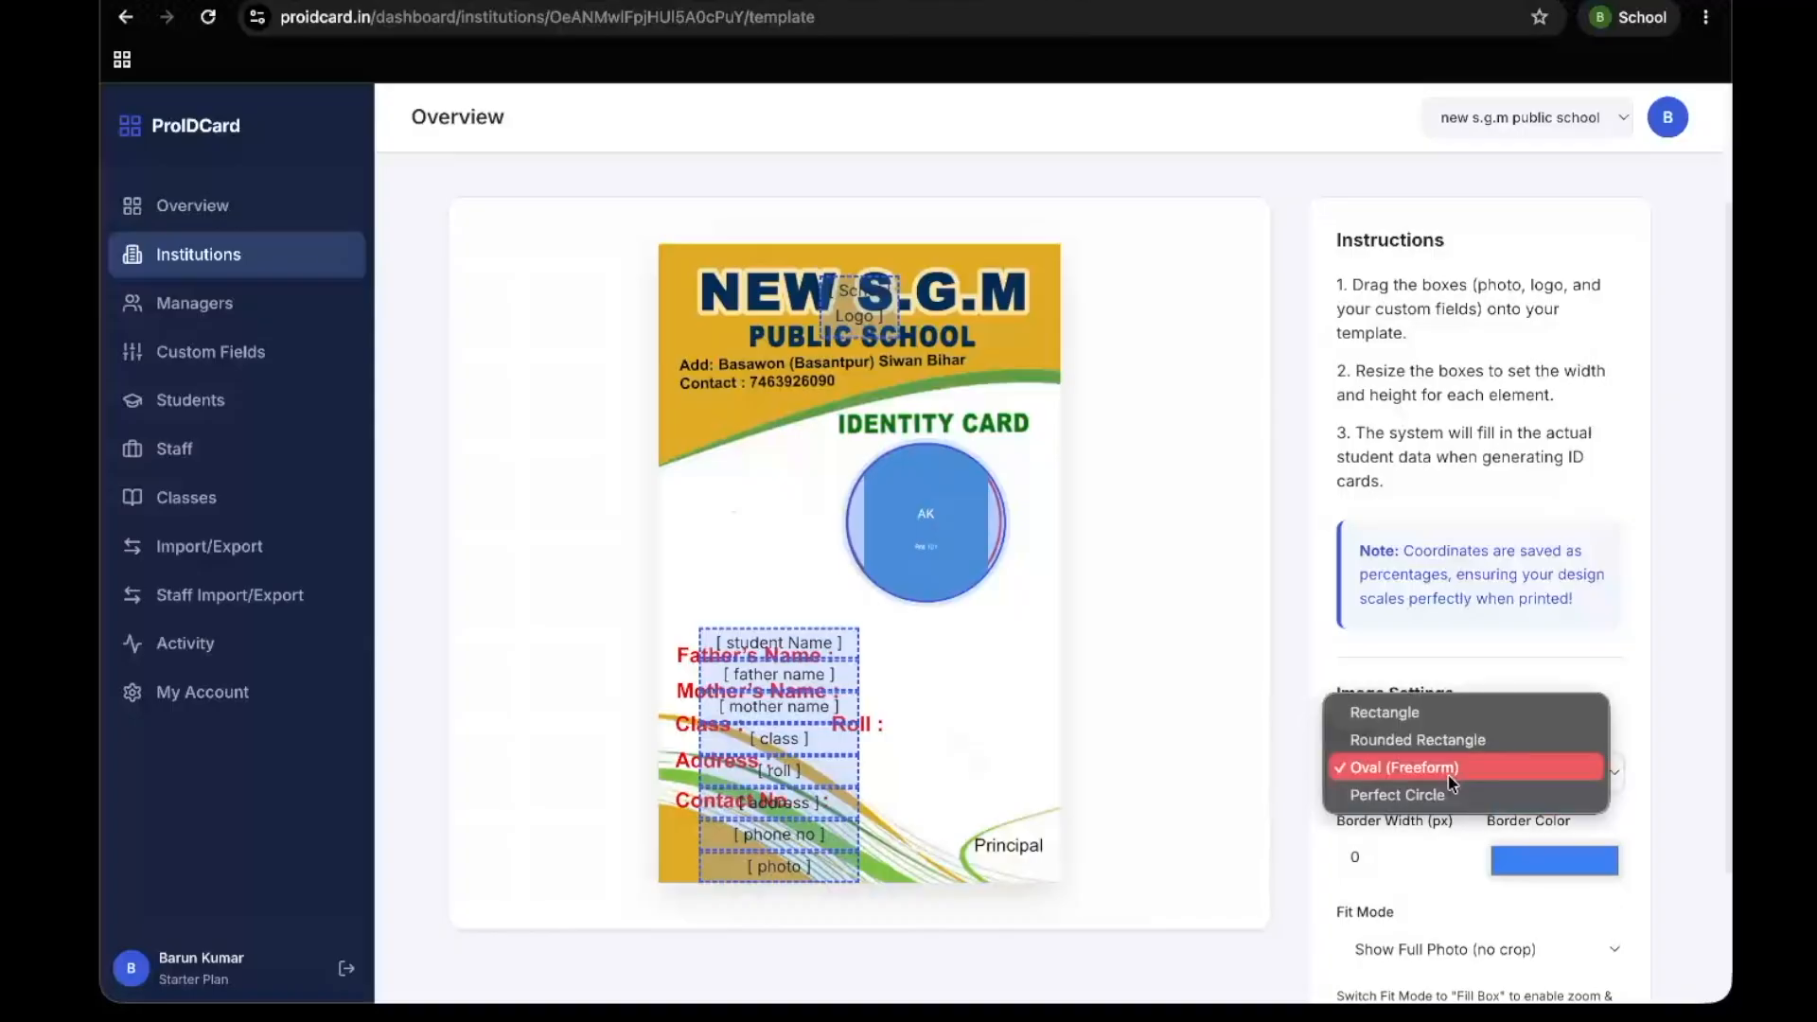
pyautogui.click(1098, 766)
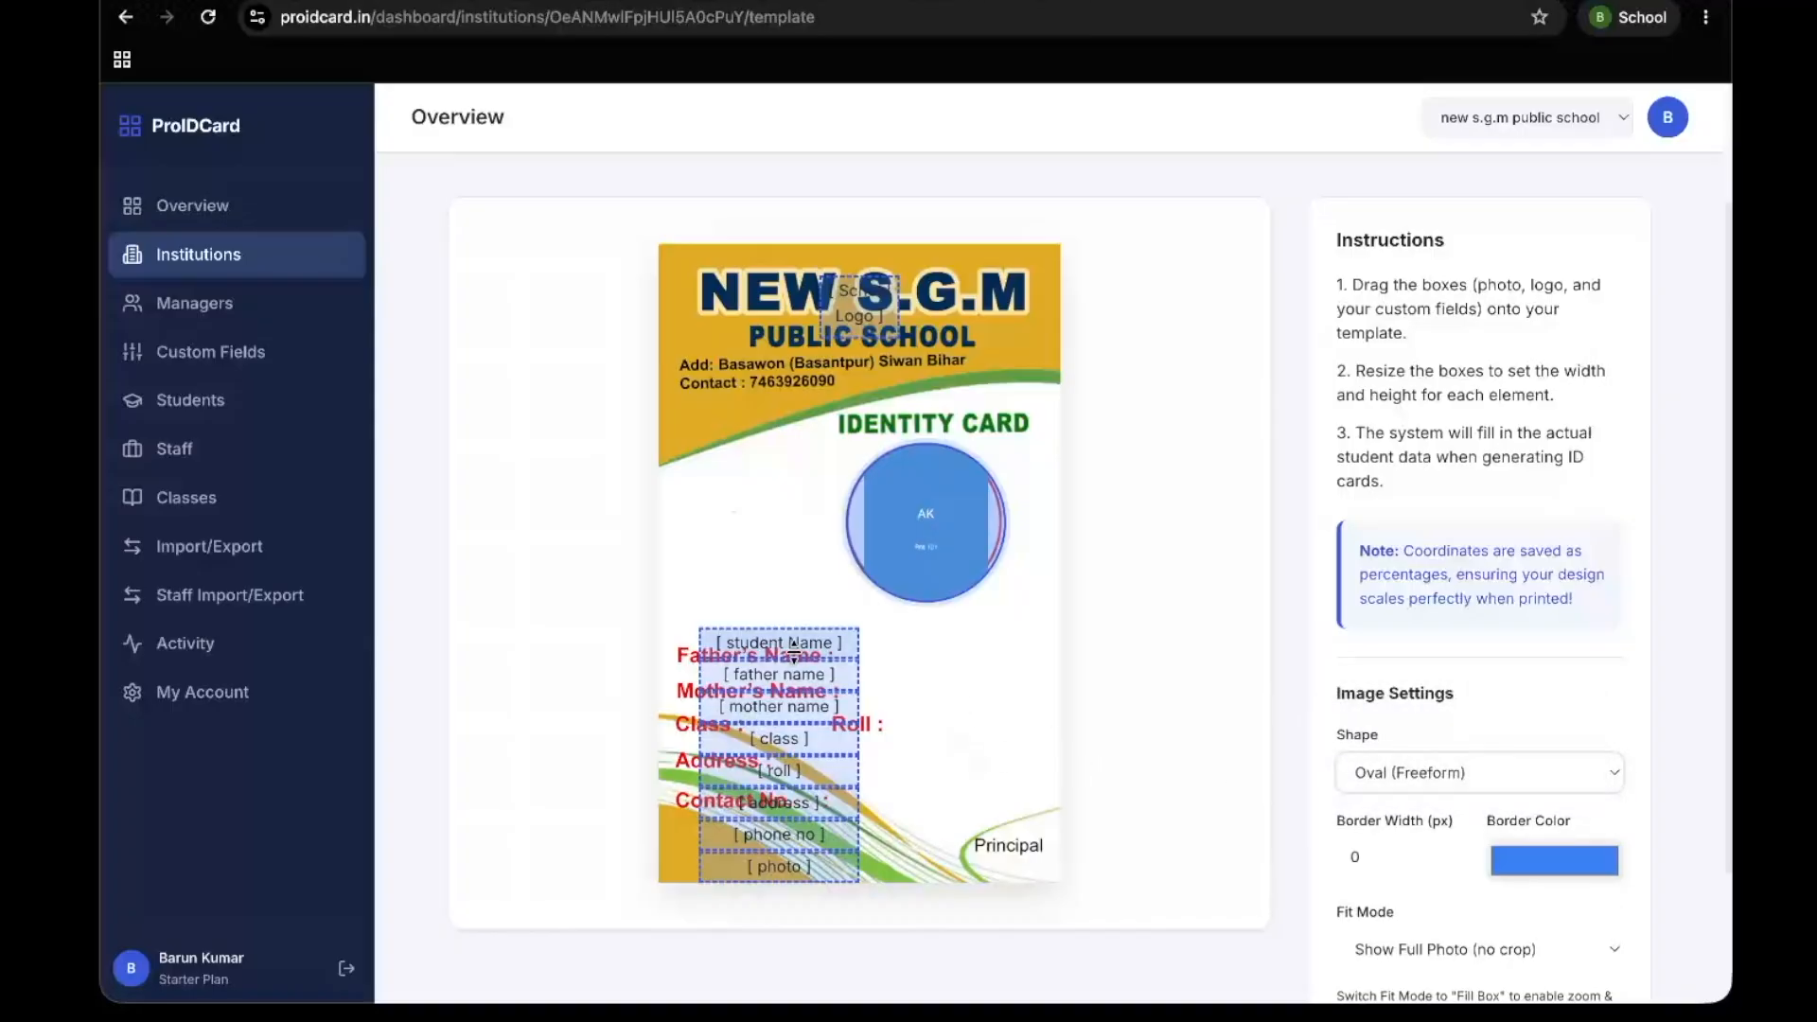
pyautogui.click(829, 649)
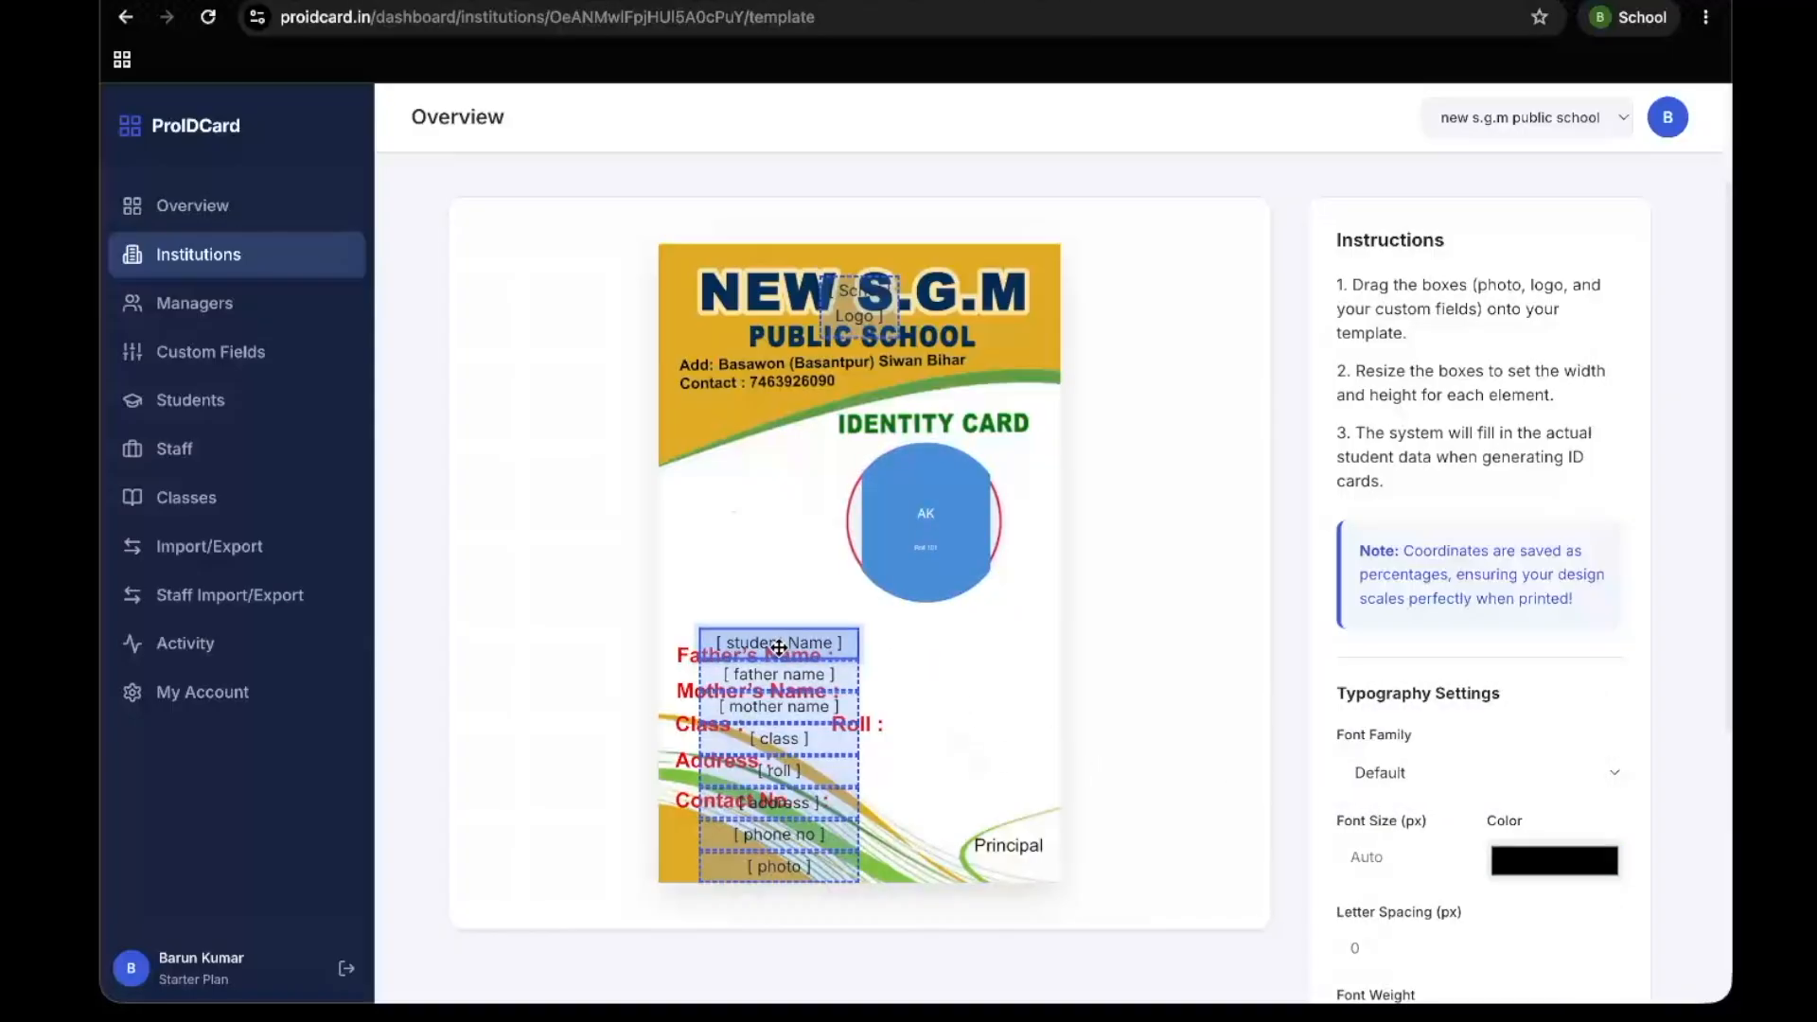
pyautogui.click(206, 224)
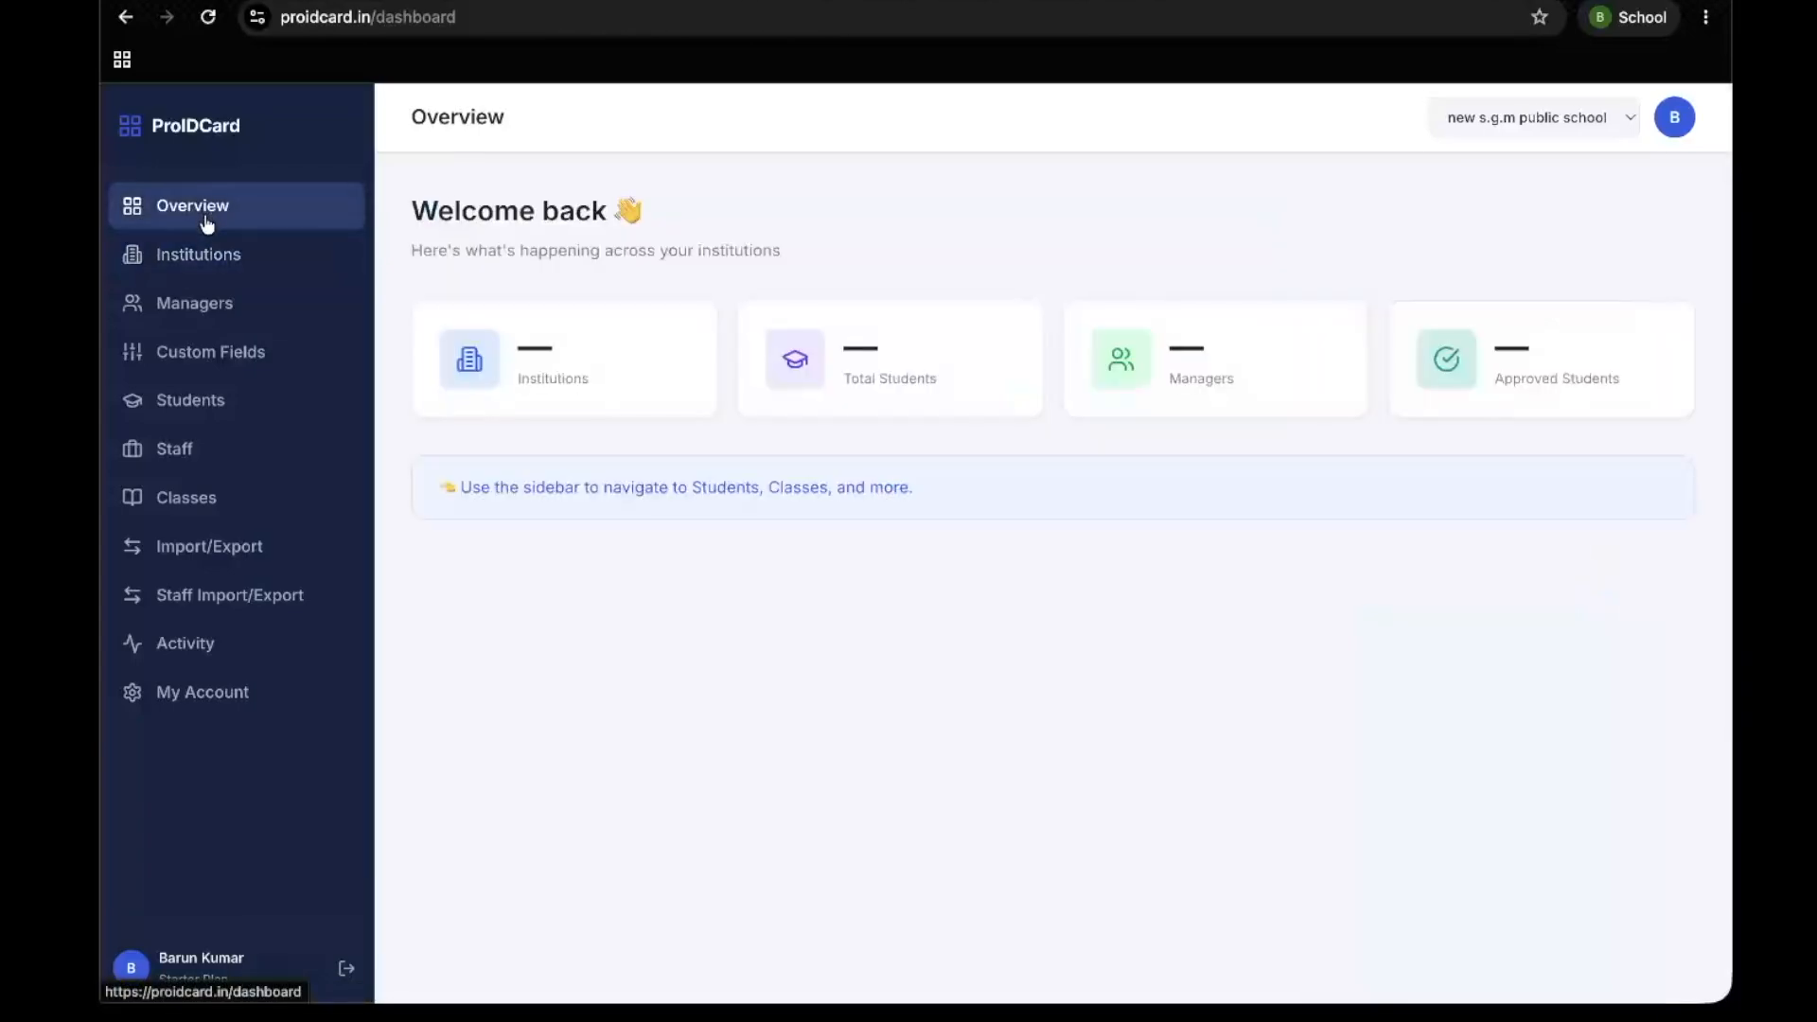
pyautogui.click(246, 304)
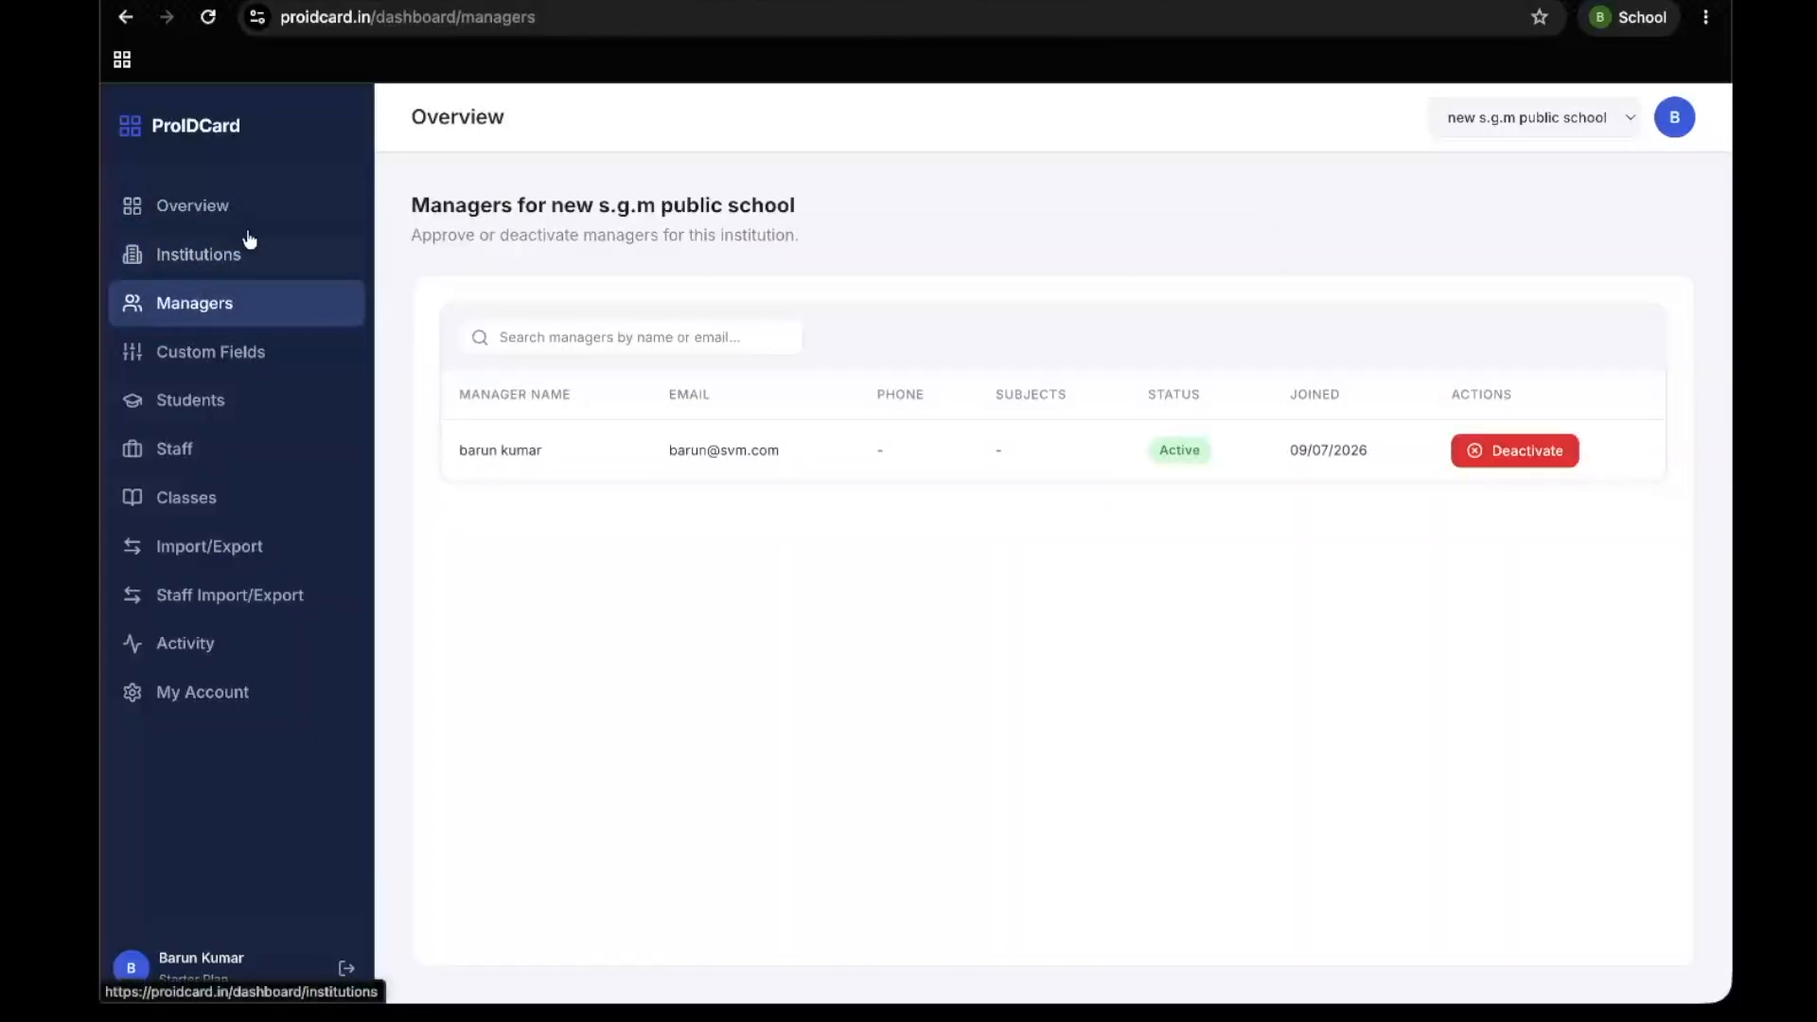
# Open the student template studio of new s.g.m public school and place the photo box over the template's red circle
pyautogui.click(235, 260)
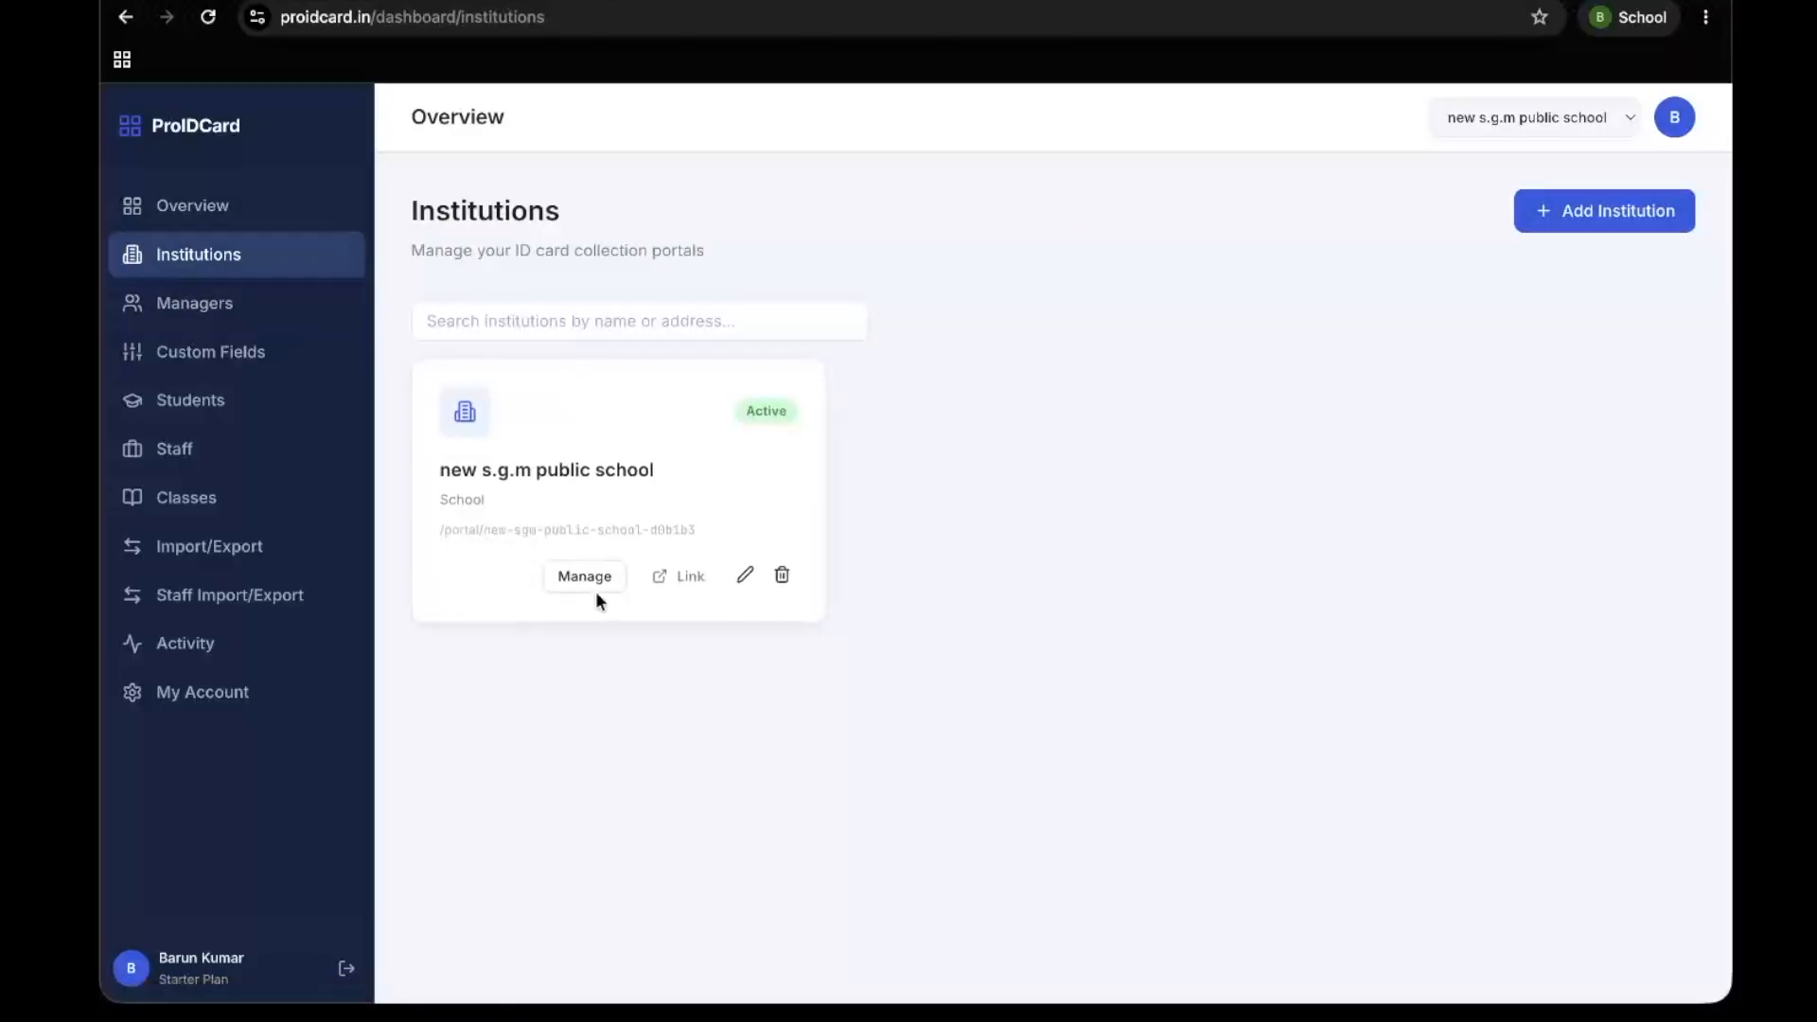
pyautogui.click(588, 577)
pyautogui.click(570, 301)
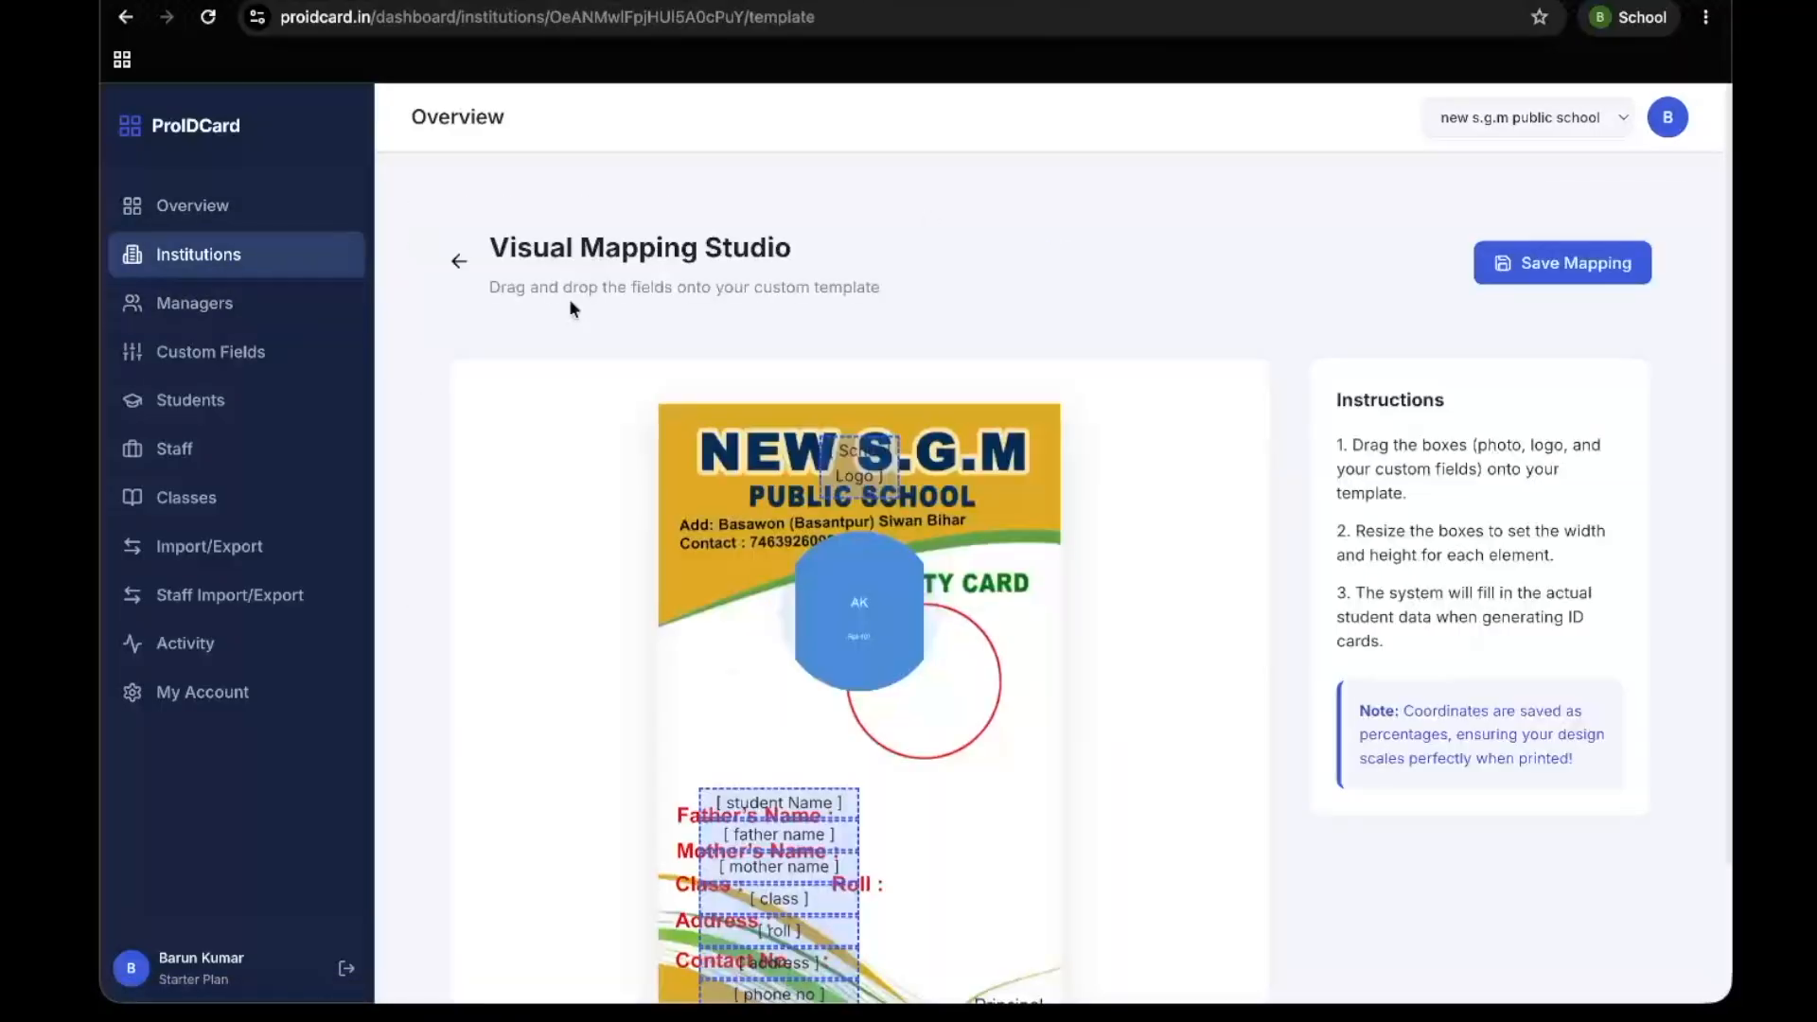
pyautogui.scroll(-3, 570, 298)
pyautogui.moveTo(884, 496); pyautogui.dragTo(944, 540)
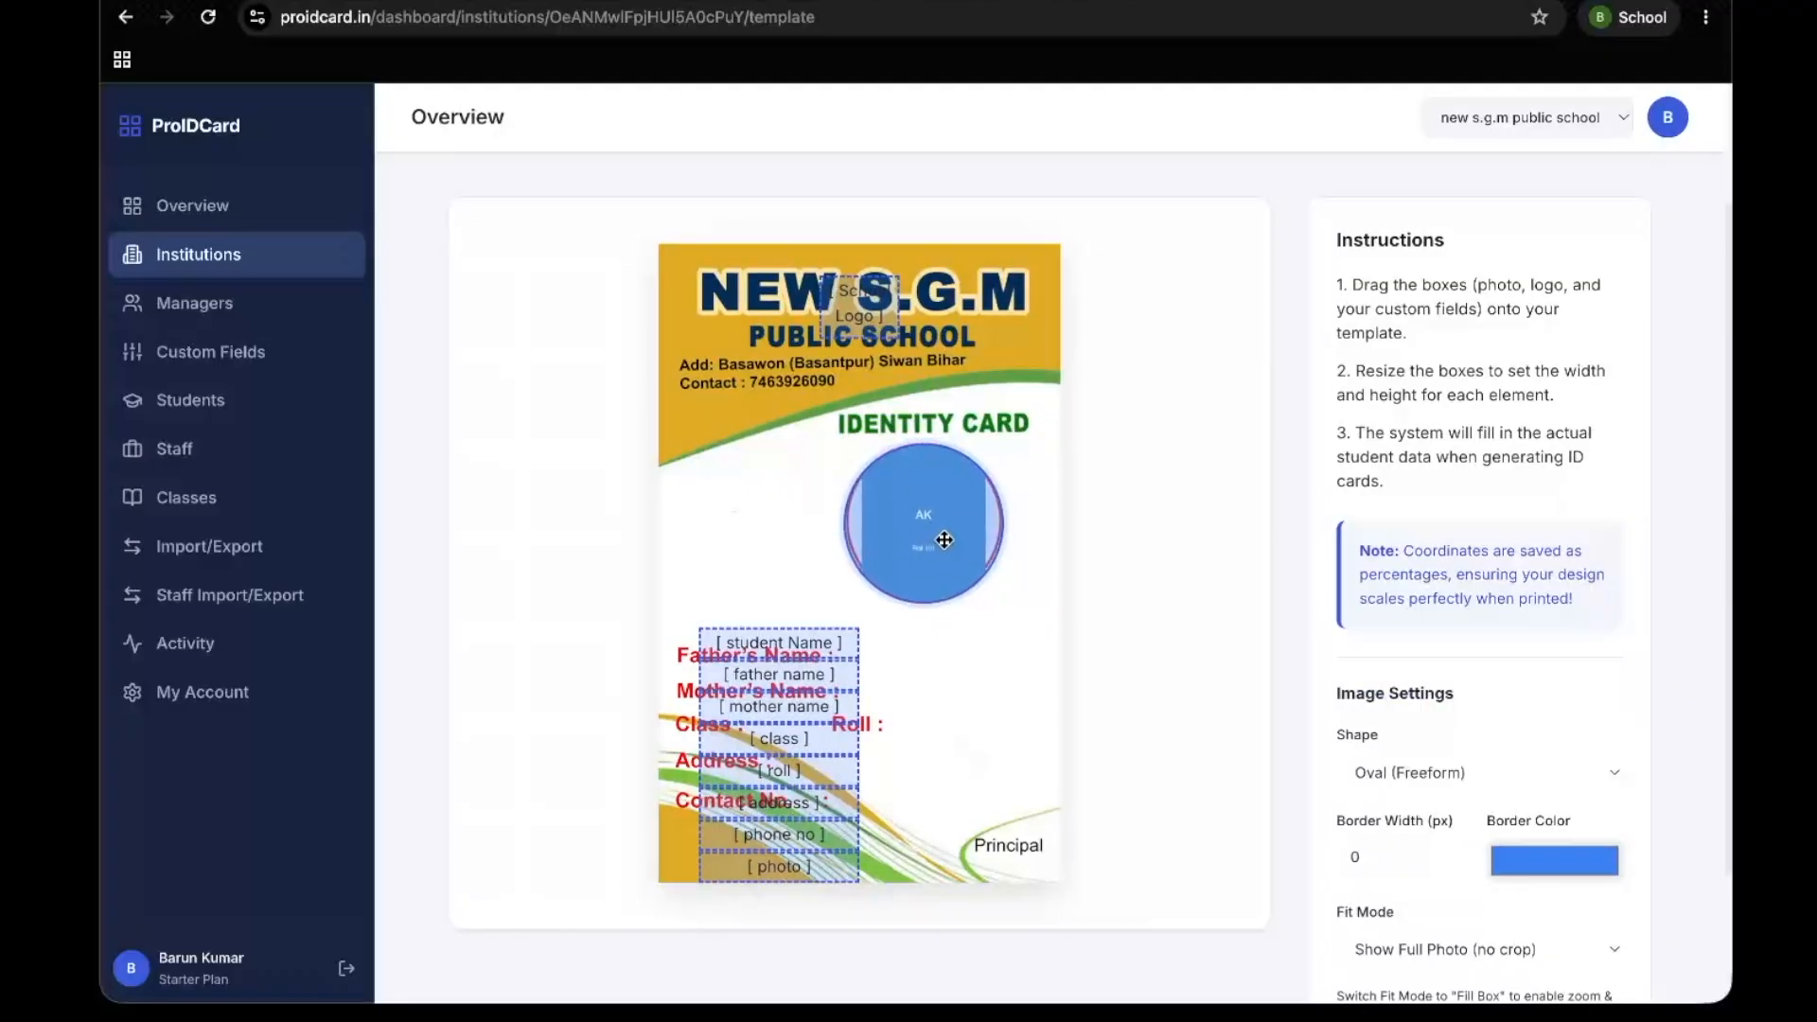
# Move the student Name field box to just below the photo circle on the card template
pyautogui.click(805, 642)
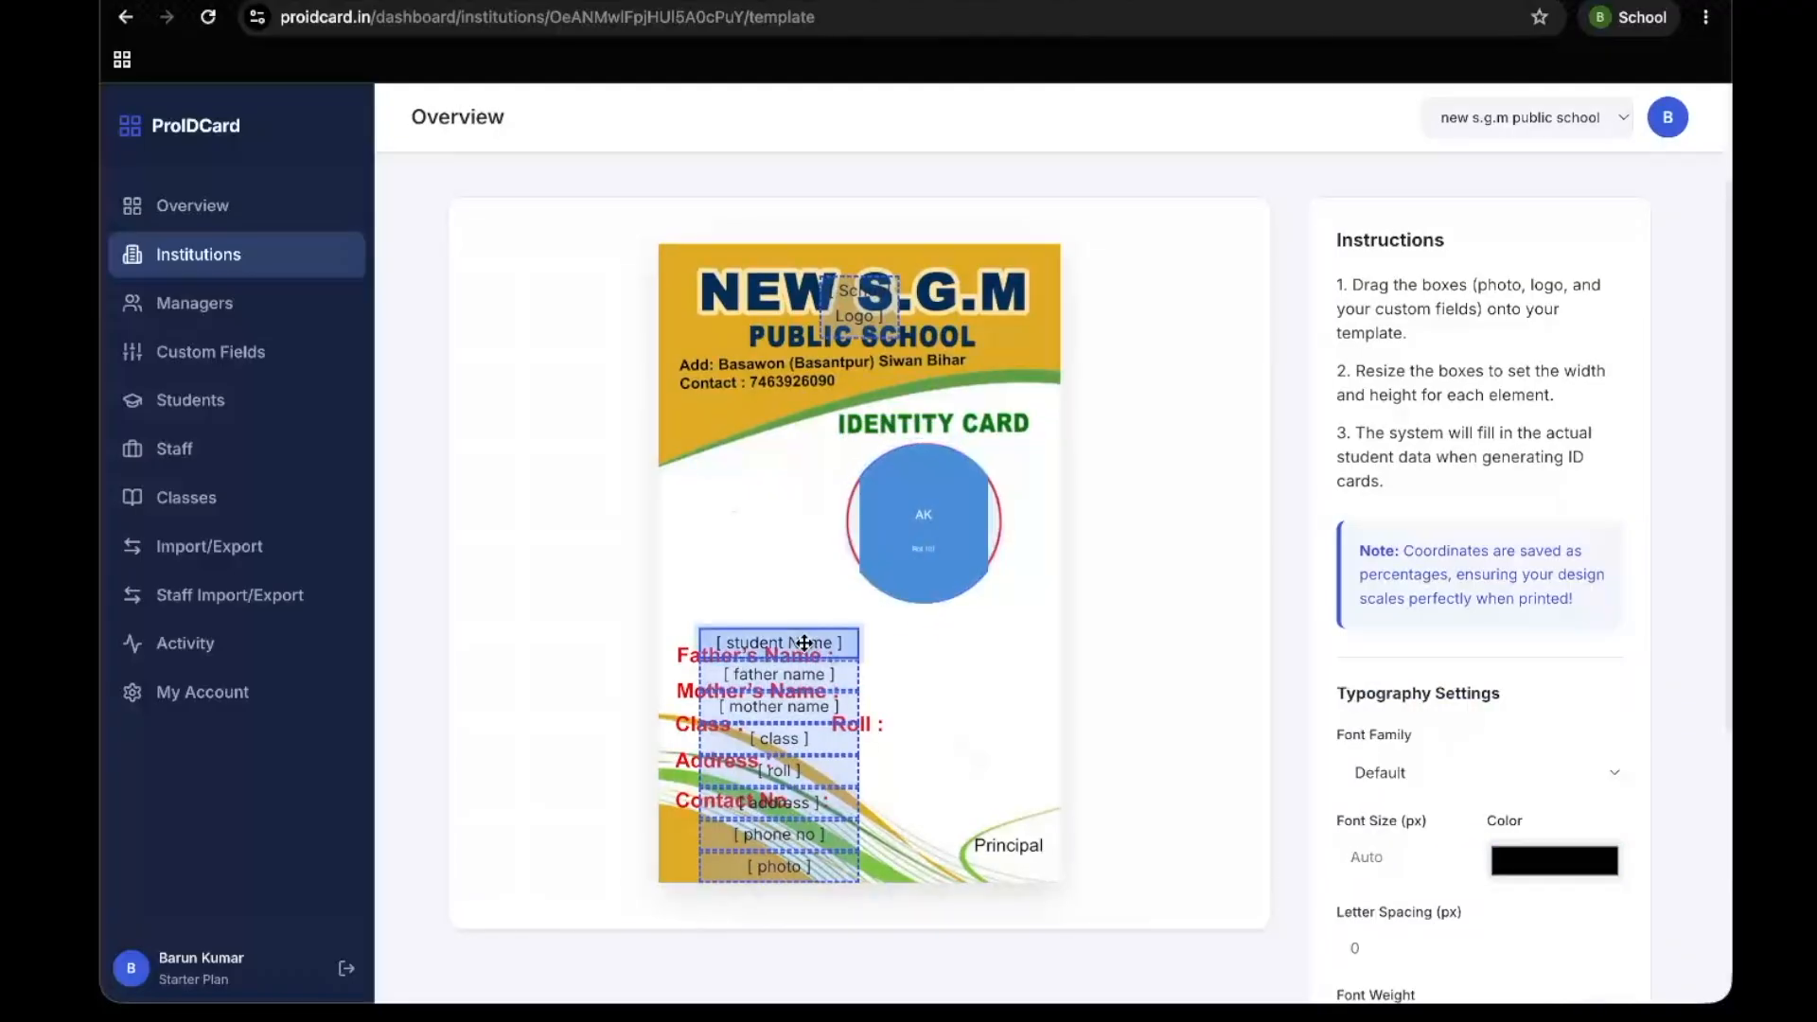
pyautogui.moveTo(805, 643); pyautogui.dragTo(958, 624)
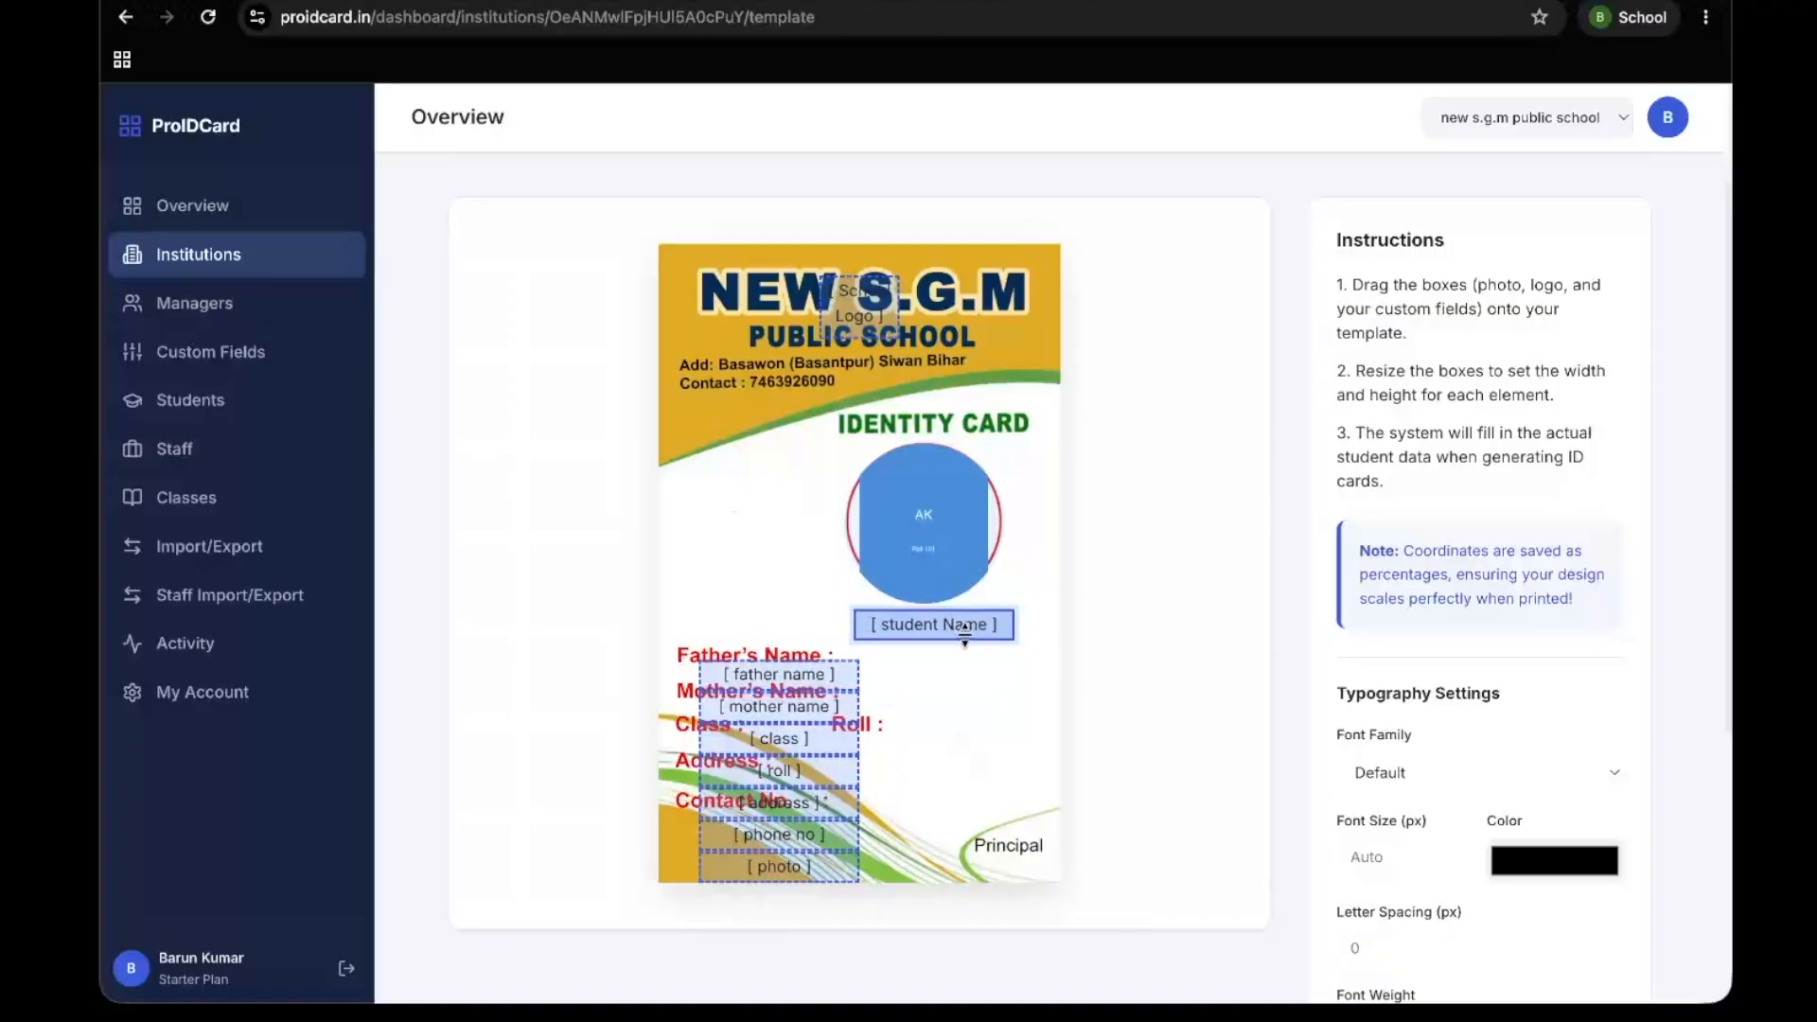
# Place the father name and mother name boxes beside their printed labels and widen both to the card's right edge
pyautogui.moveTo(804, 675); pyautogui.dragTo(943, 665)
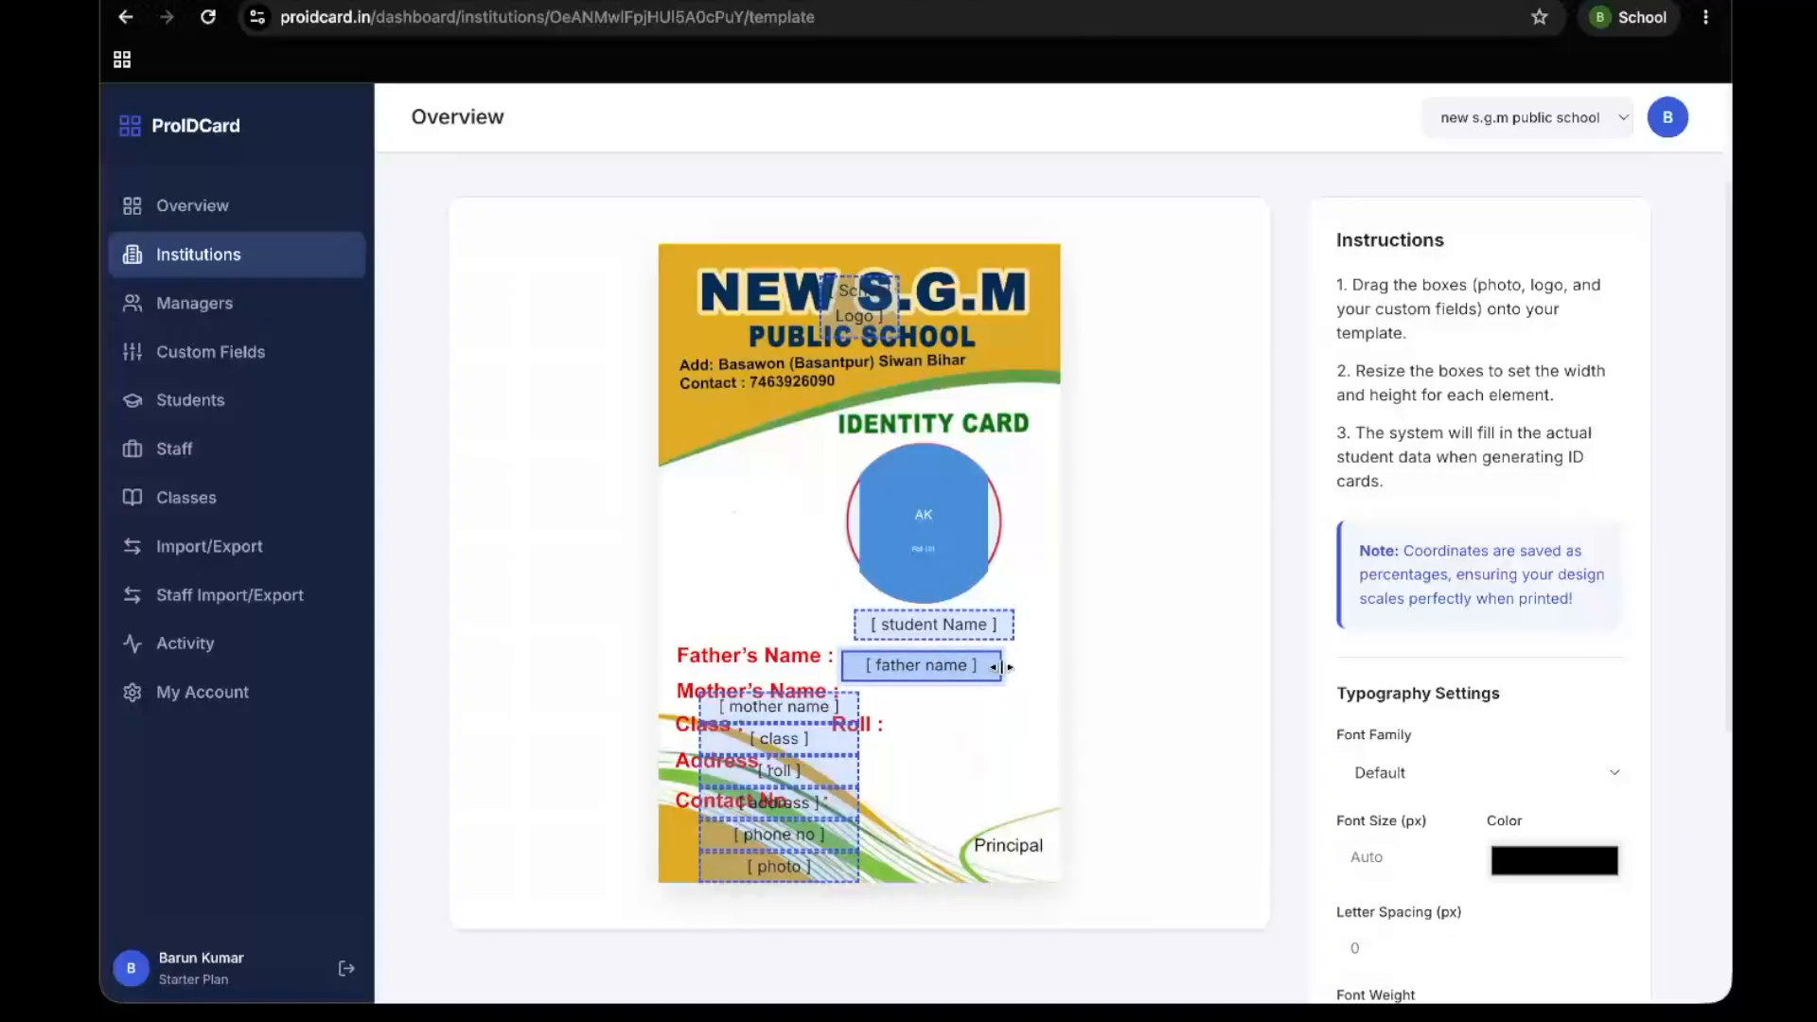
pyautogui.moveTo(998, 667); pyautogui.dragTo(1048, 667)
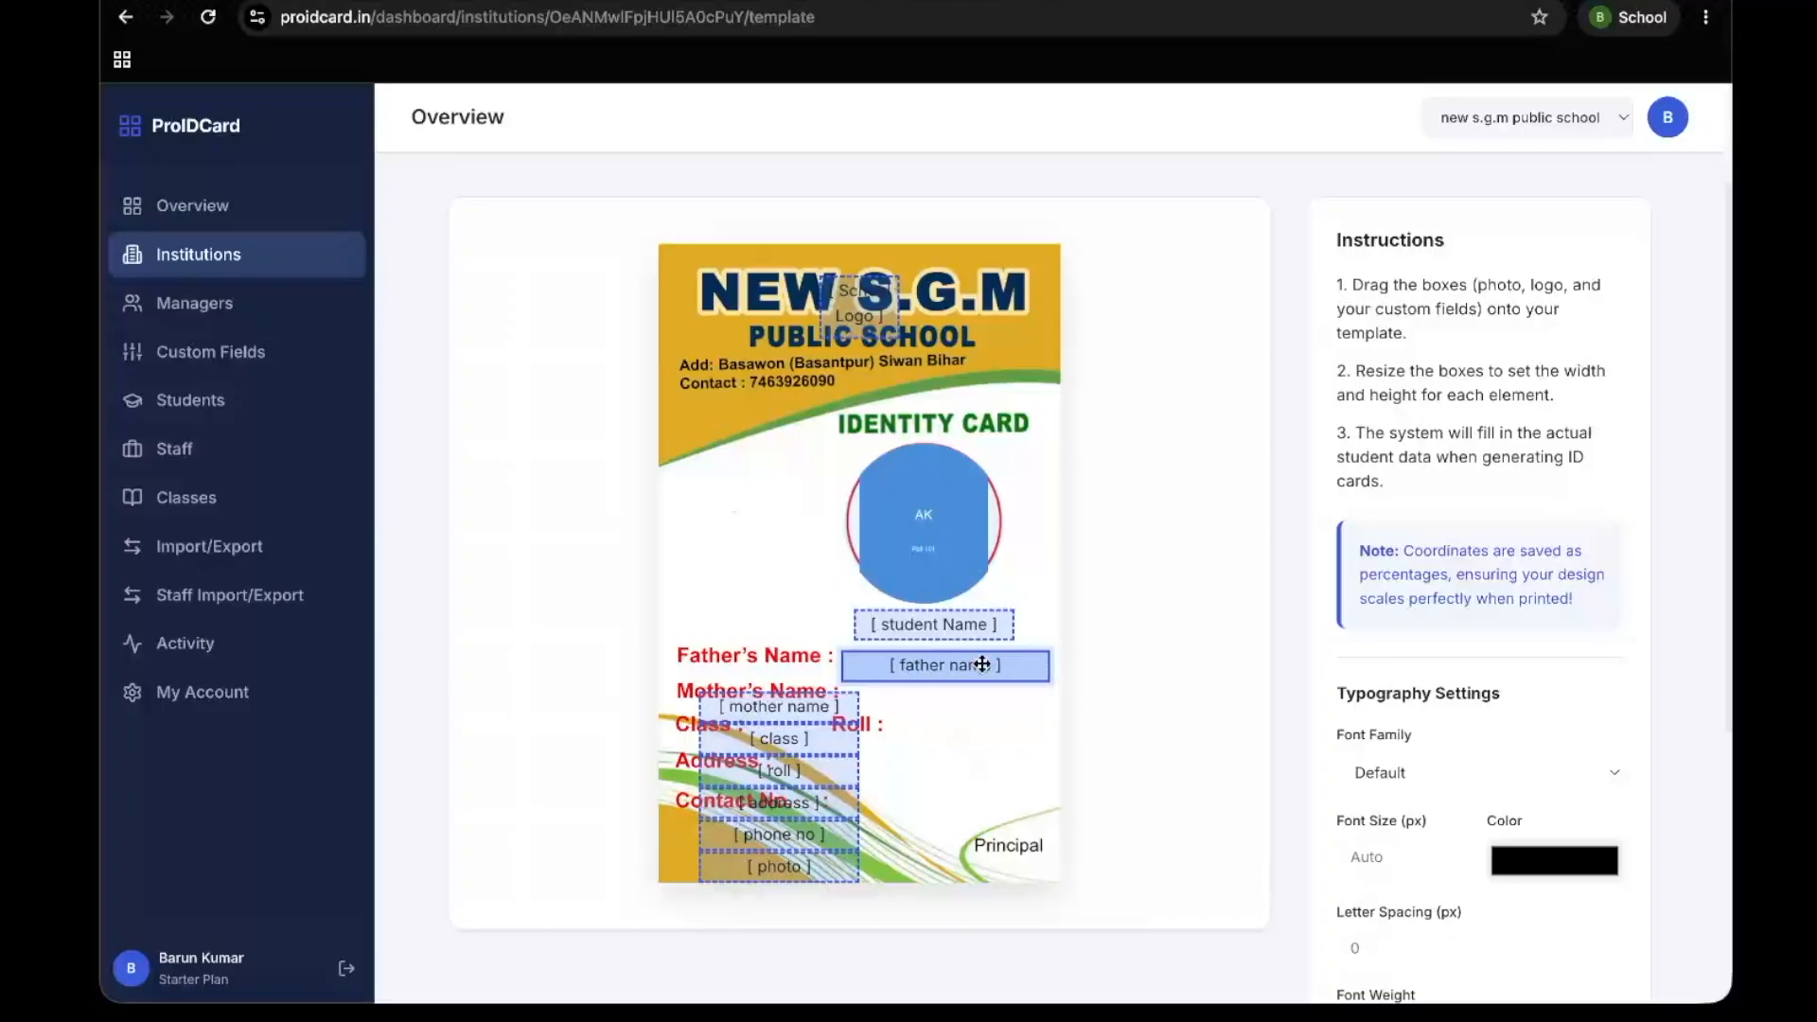
pyautogui.moveTo(805, 705); pyautogui.dragTo(950, 690)
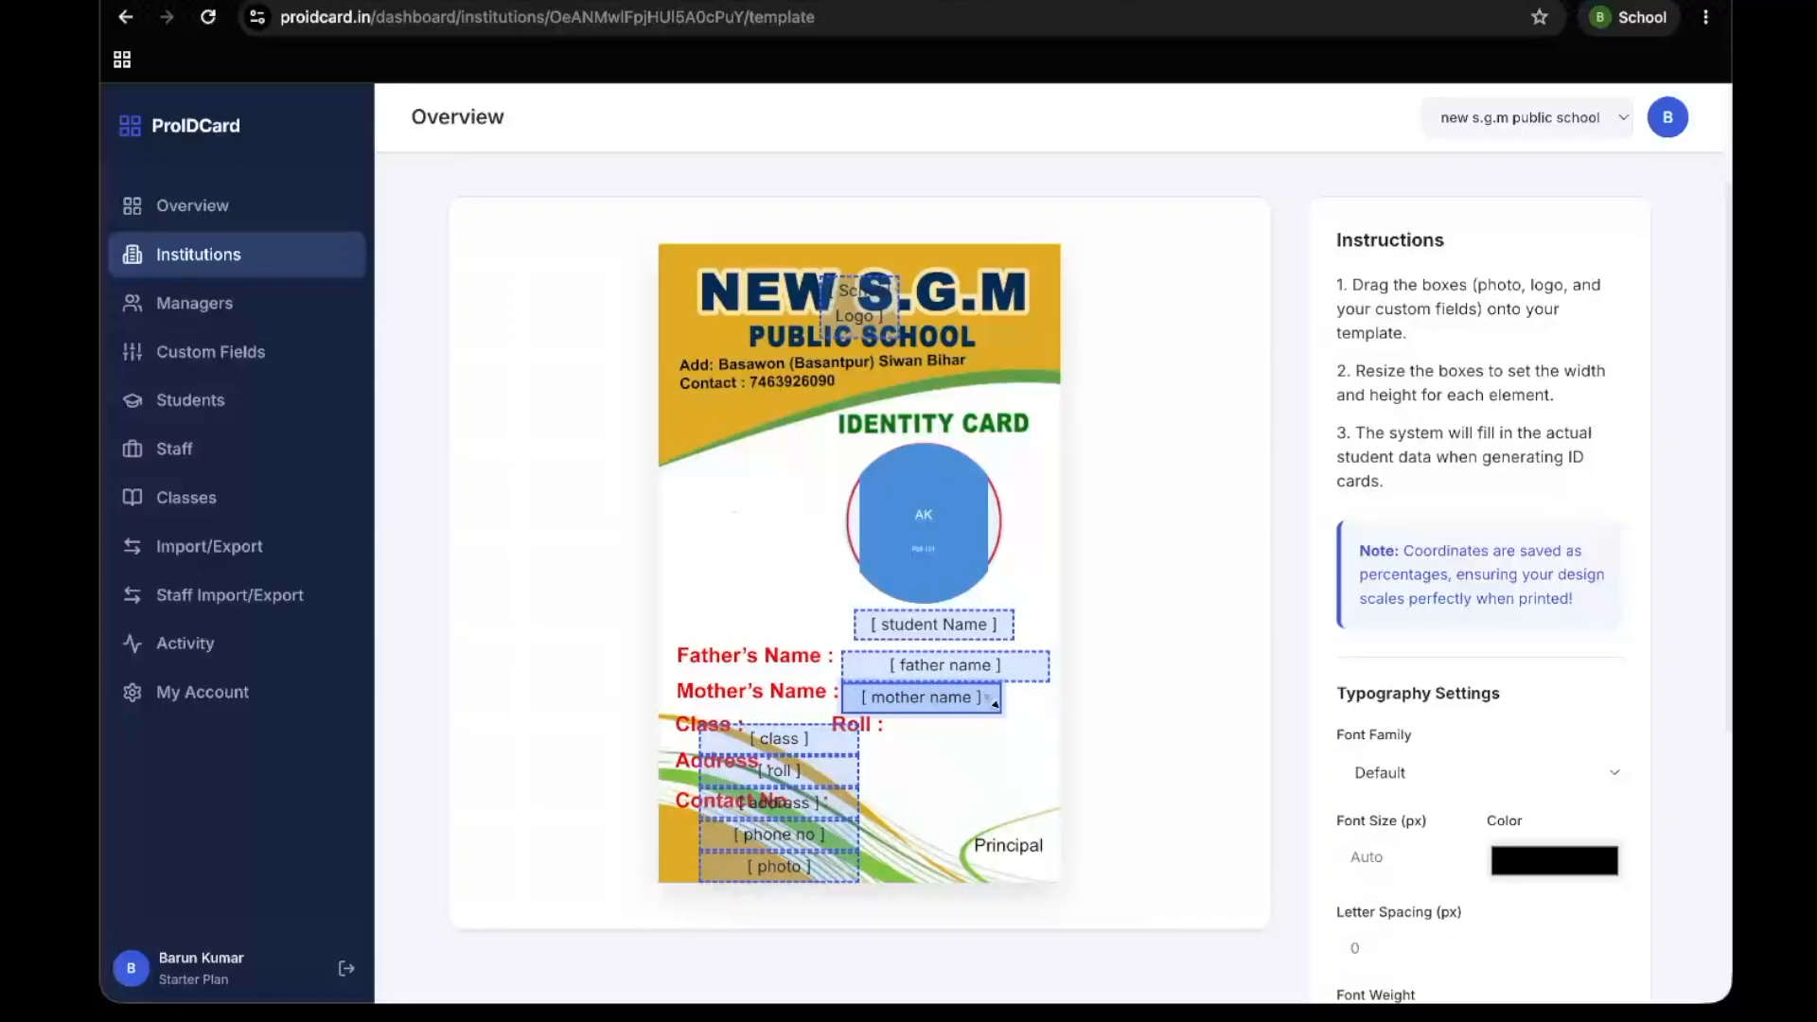
pyautogui.moveTo(1000, 695); pyautogui.dragTo(1069, 671)
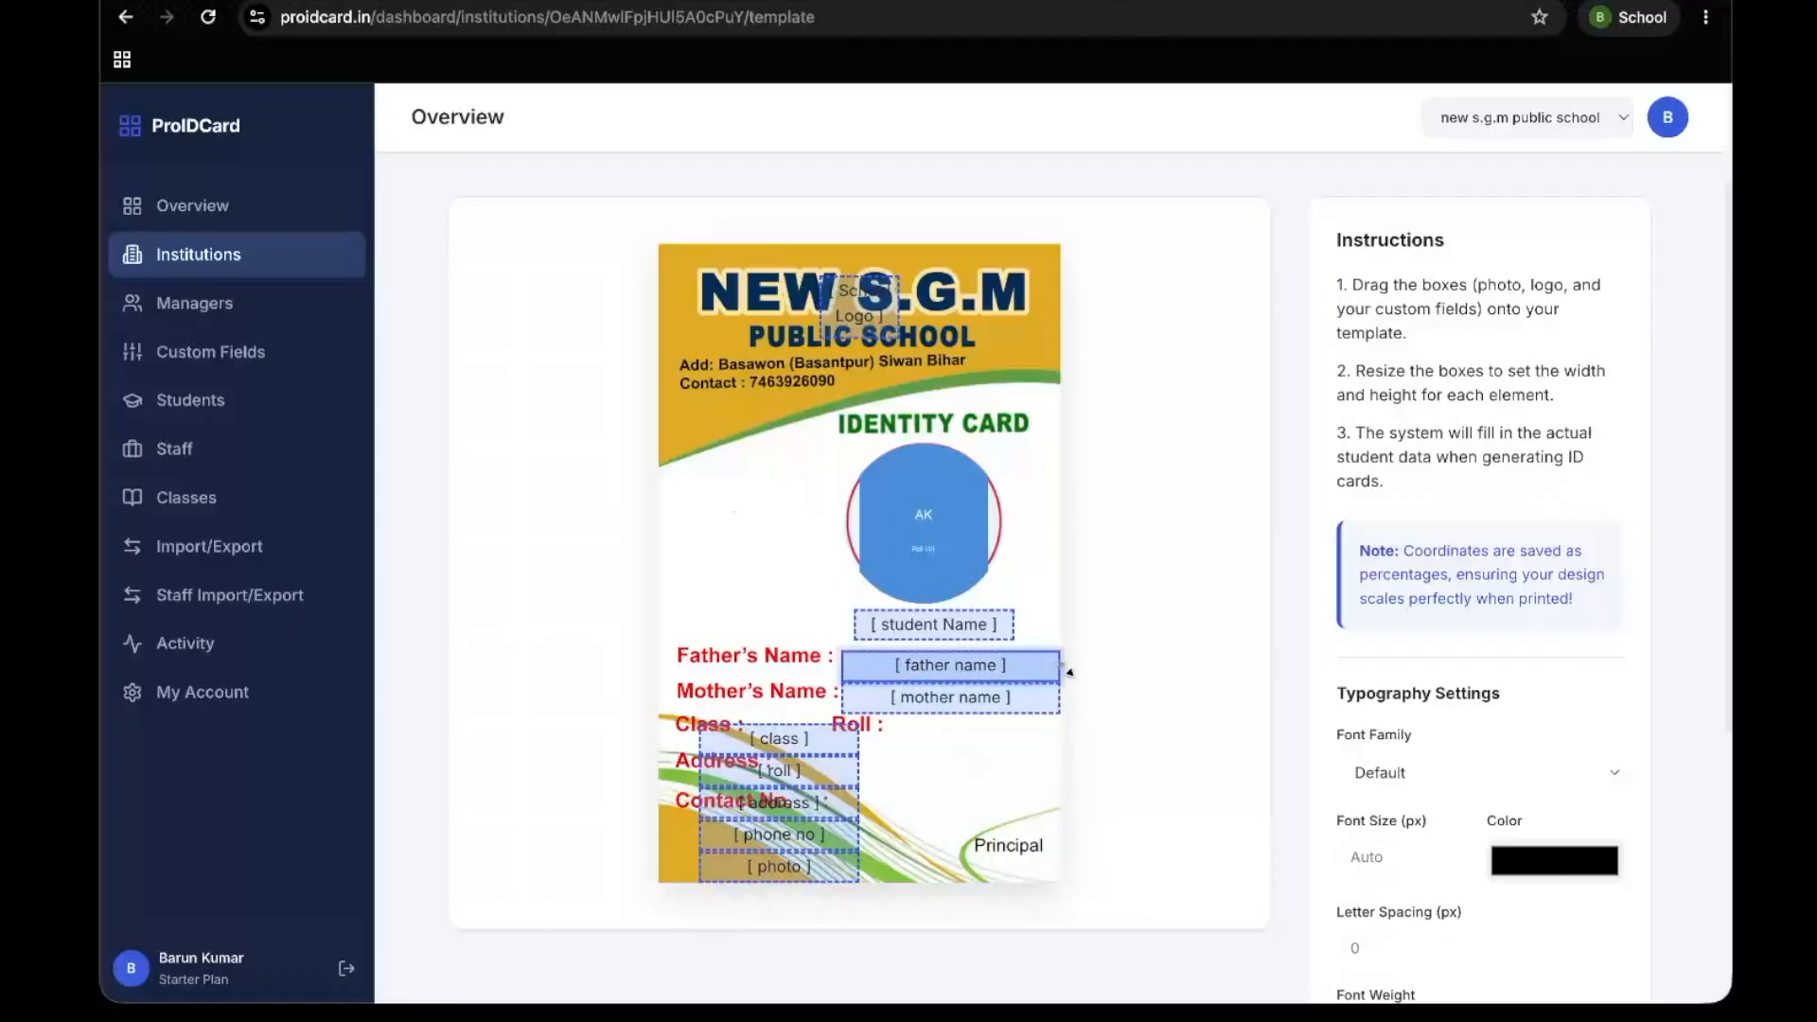
pyautogui.moveTo(946, 663); pyautogui.dragTo(946, 698)
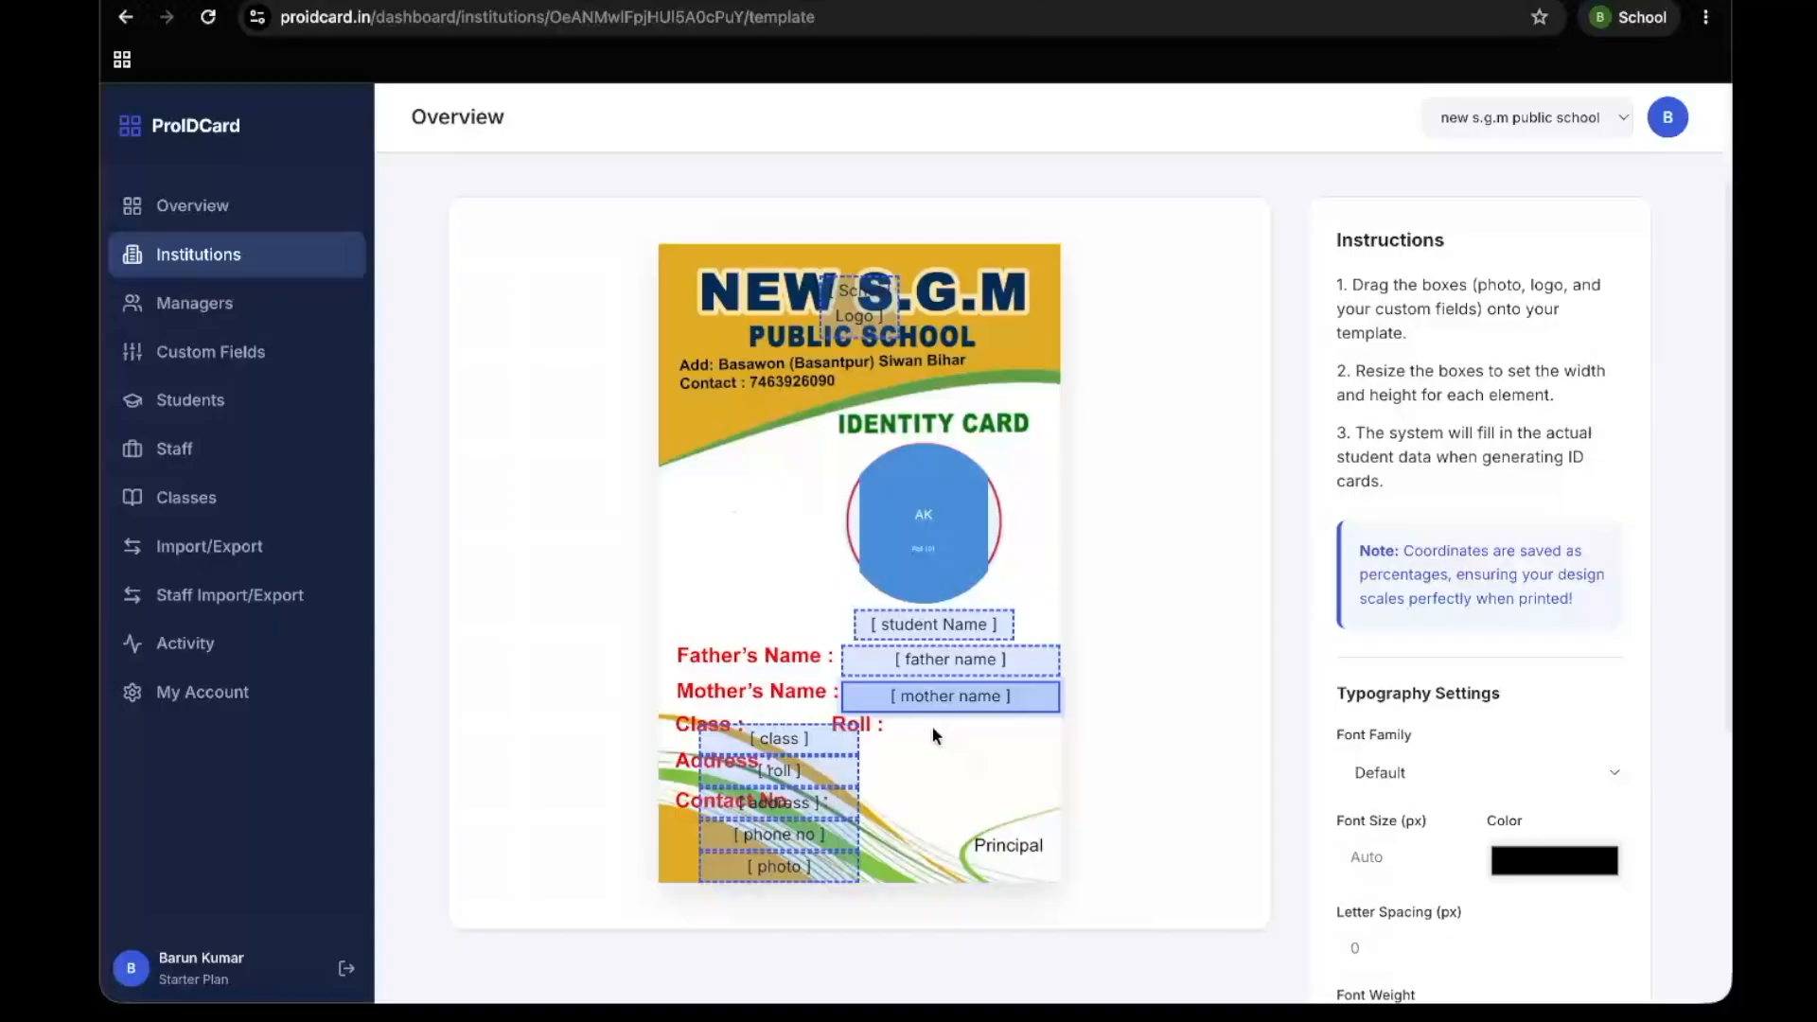
# Shrink the class box to fit between the Class and Roll labels, and place the roll box after Roll
pyautogui.click(776, 743)
pyautogui.moveTo(776, 742)
pyautogui.mouseDown()
pyautogui.moveTo(830, 734)
pyautogui.moveTo(738, 728)
pyautogui.moveTo(767, 723)
pyautogui.mouseUp()
pyautogui.click(789, 751)
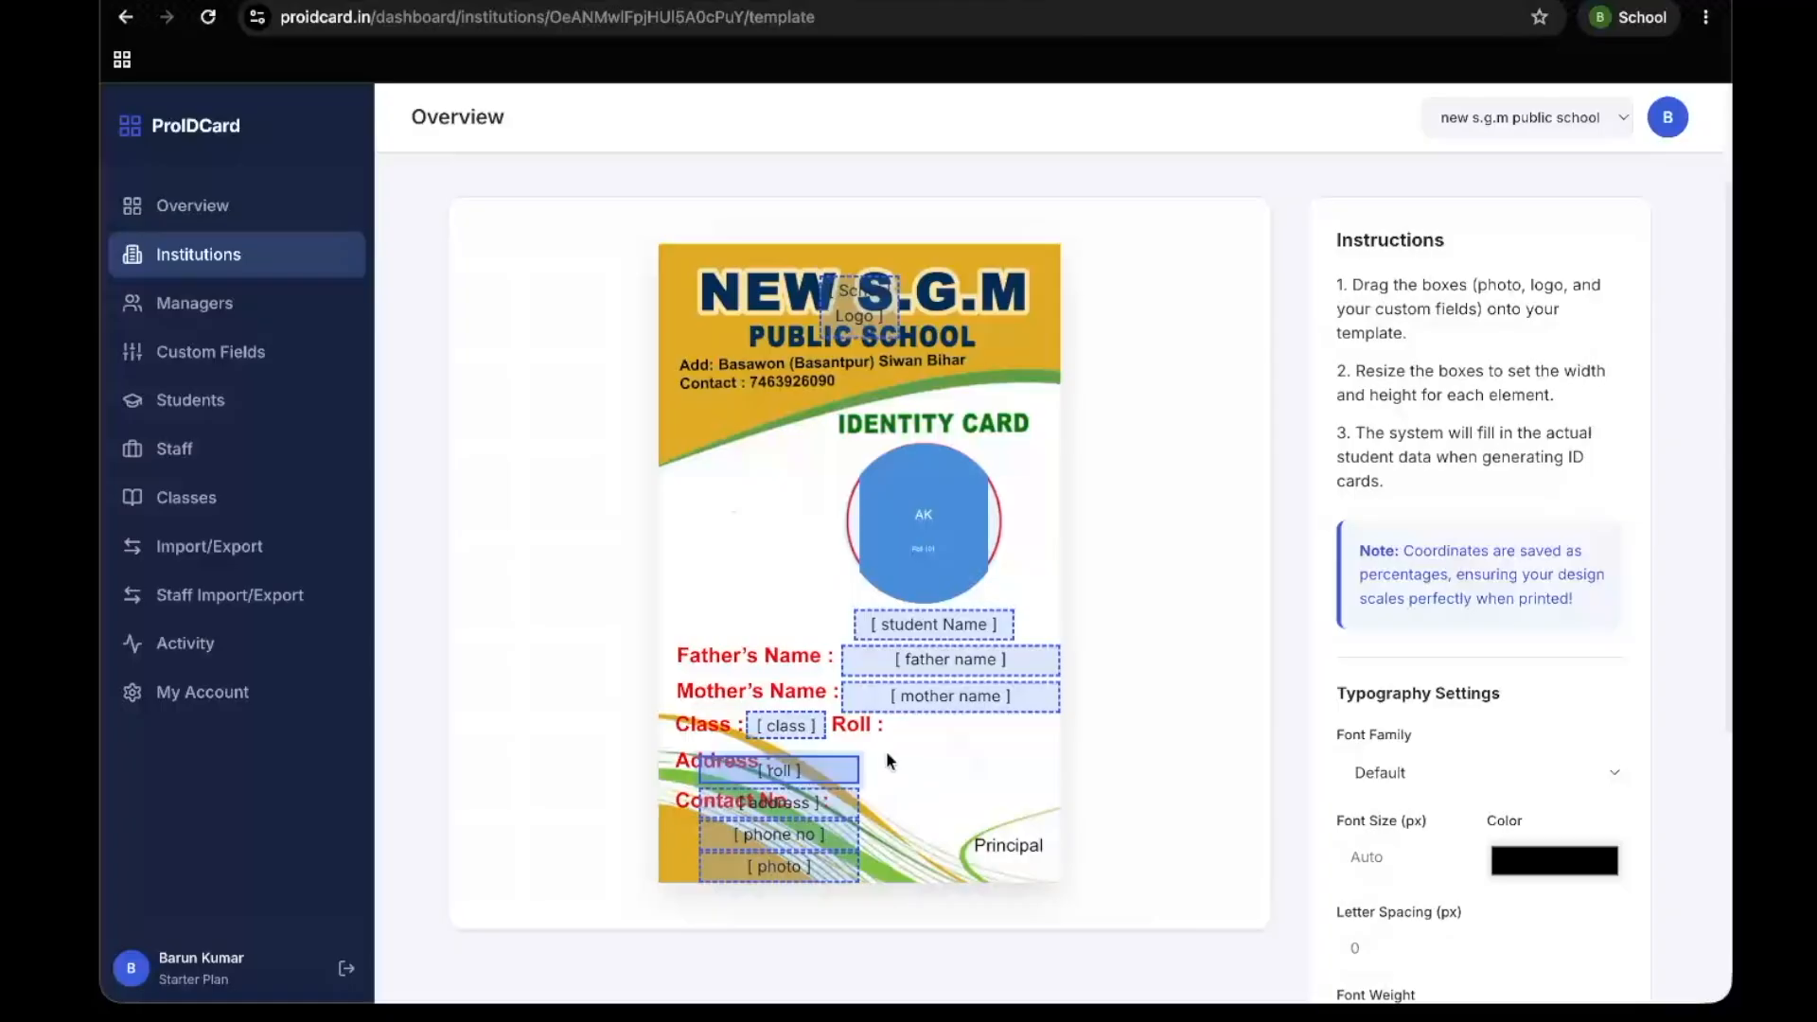
pyautogui.moveTo(781, 768); pyautogui.dragTo(974, 733)
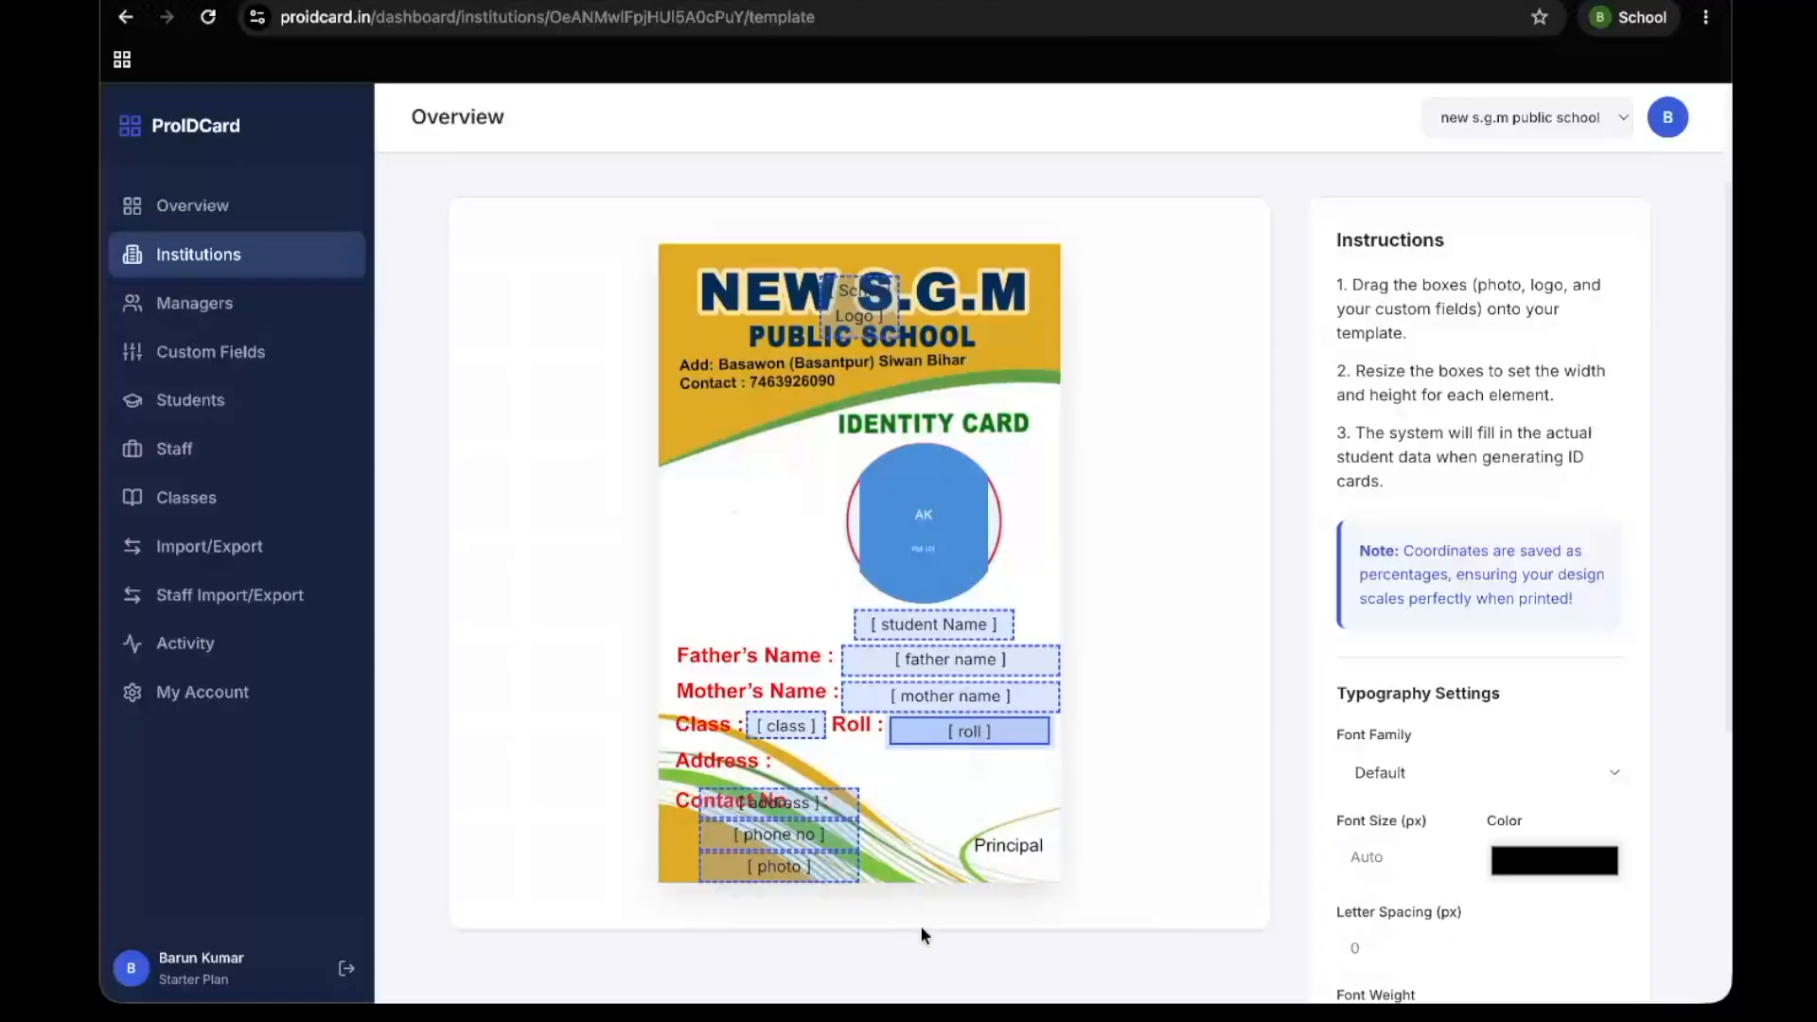
# Place the address and phone no boxes after the Address and Contact No. labels, widening both towards the card's right edge
pyautogui.moveTo(771, 802); pyautogui.dragTo(853, 764)
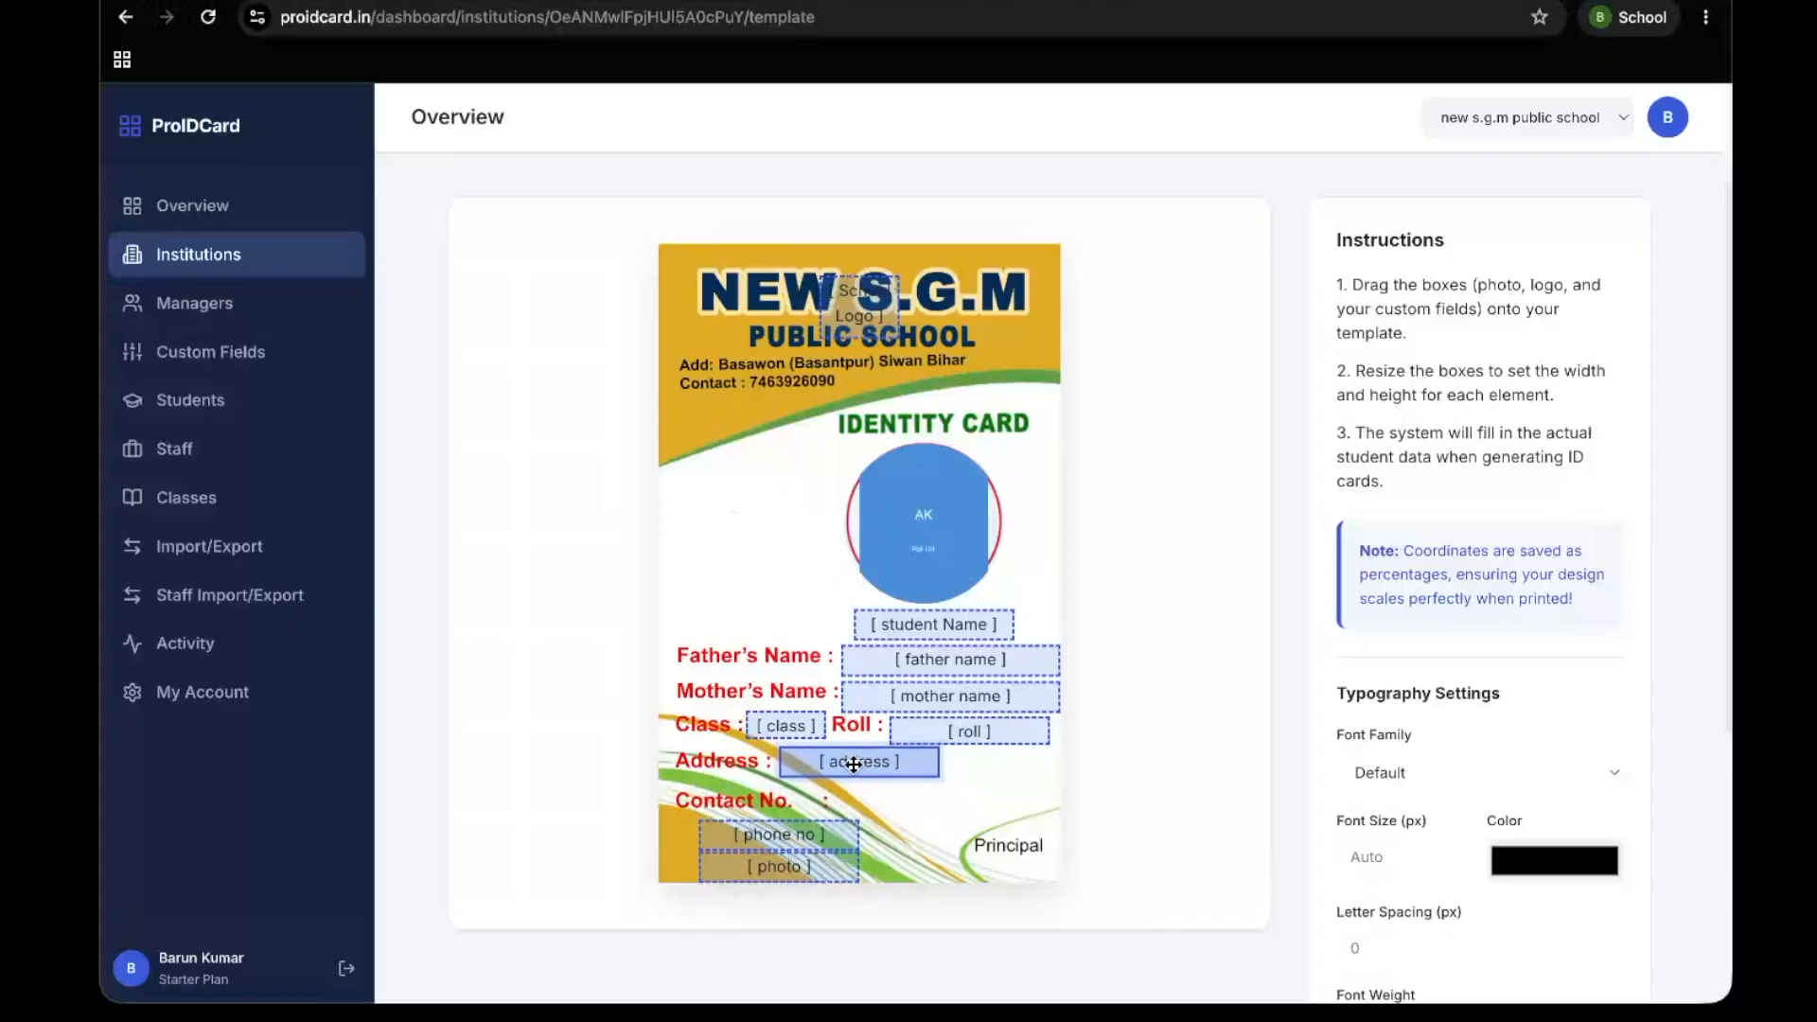
pyautogui.moveTo(937, 761); pyautogui.dragTo(1049, 777)
pyautogui.moveTo(804, 844); pyautogui.dragTo(950, 821)
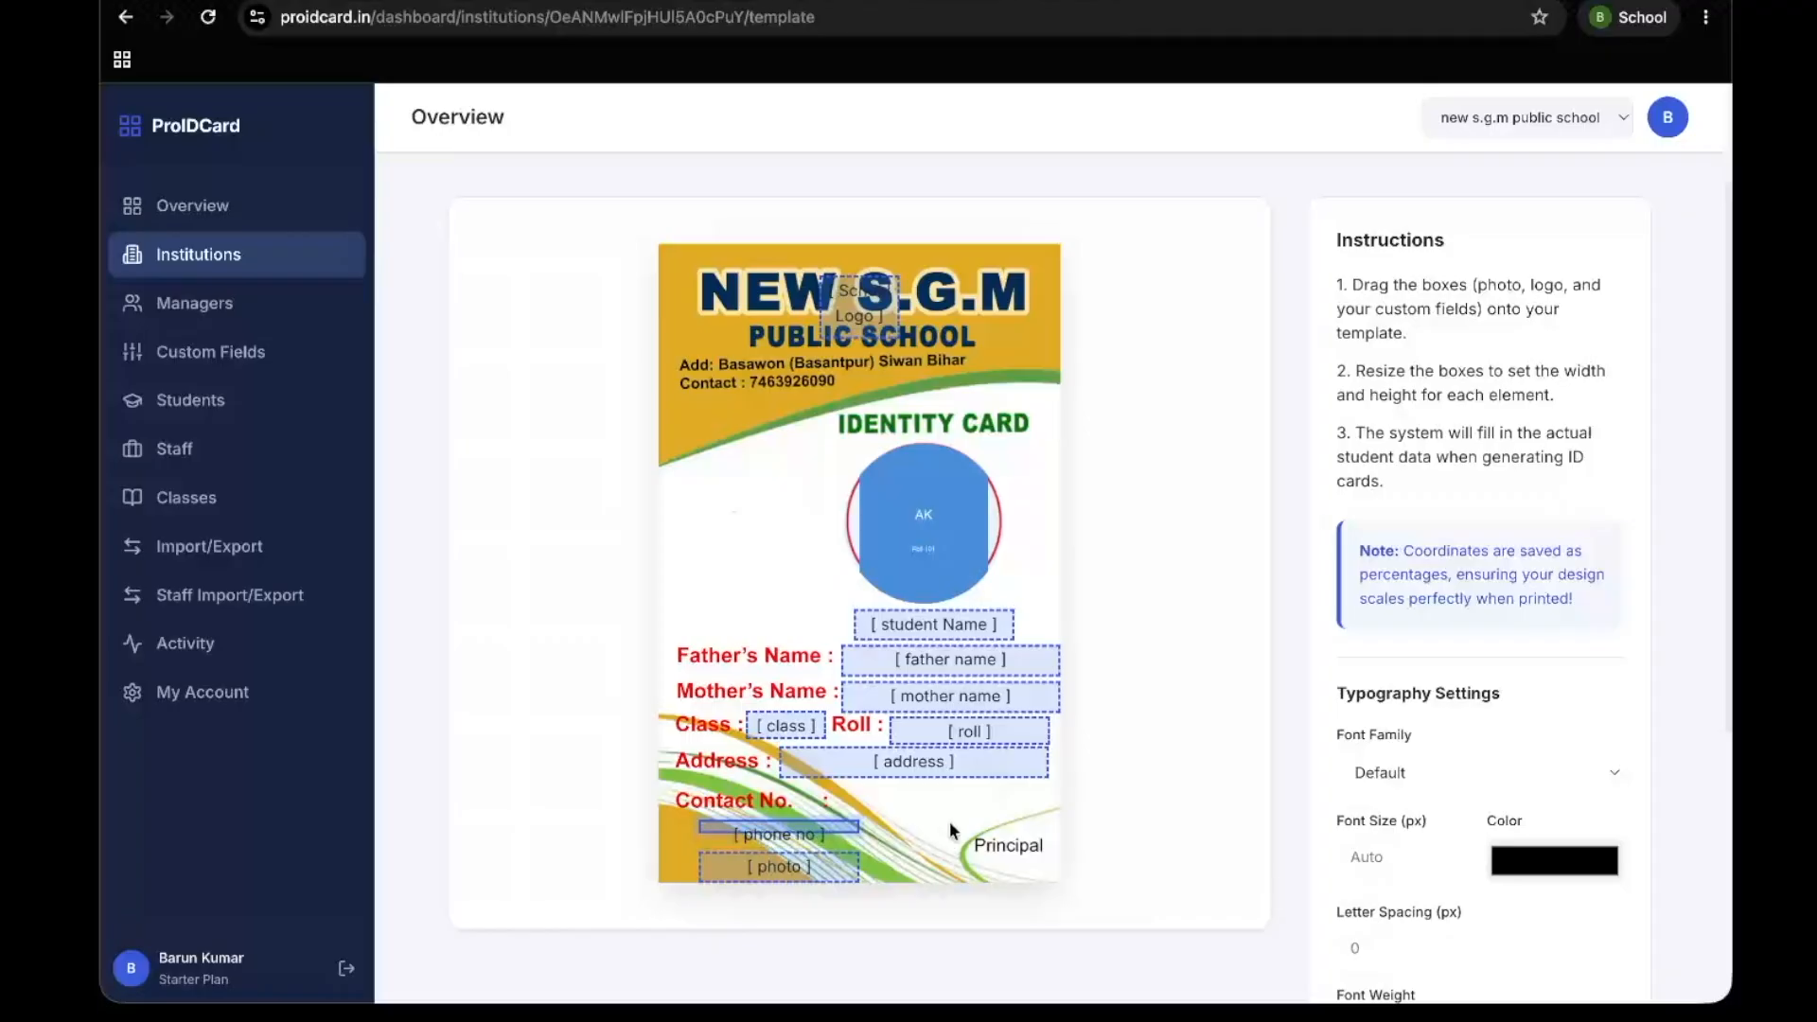
pyautogui.moveTo(803, 830); pyautogui.dragTo(1052, 800)
# Remove the leftover photo text field from the card and move the School Logo box to the blank area left of the photo circle
pyautogui.scroll(-5, 1300, 740)
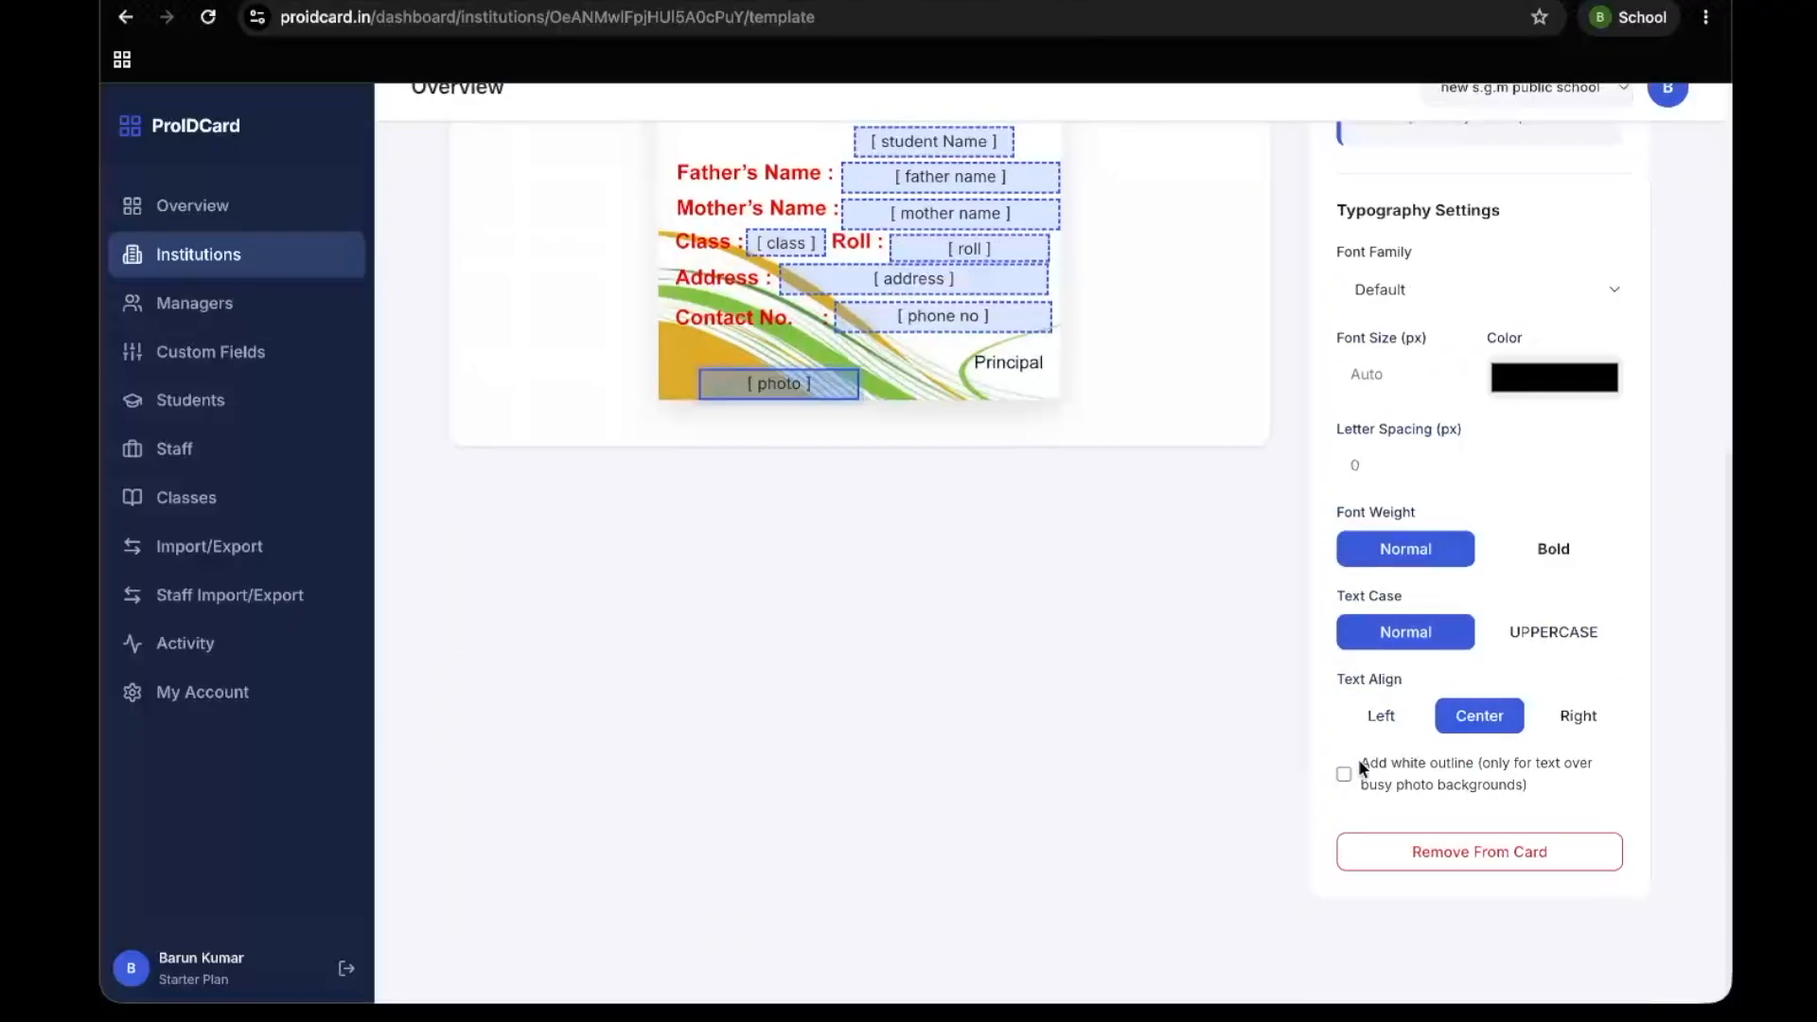
pyautogui.click(1467, 875)
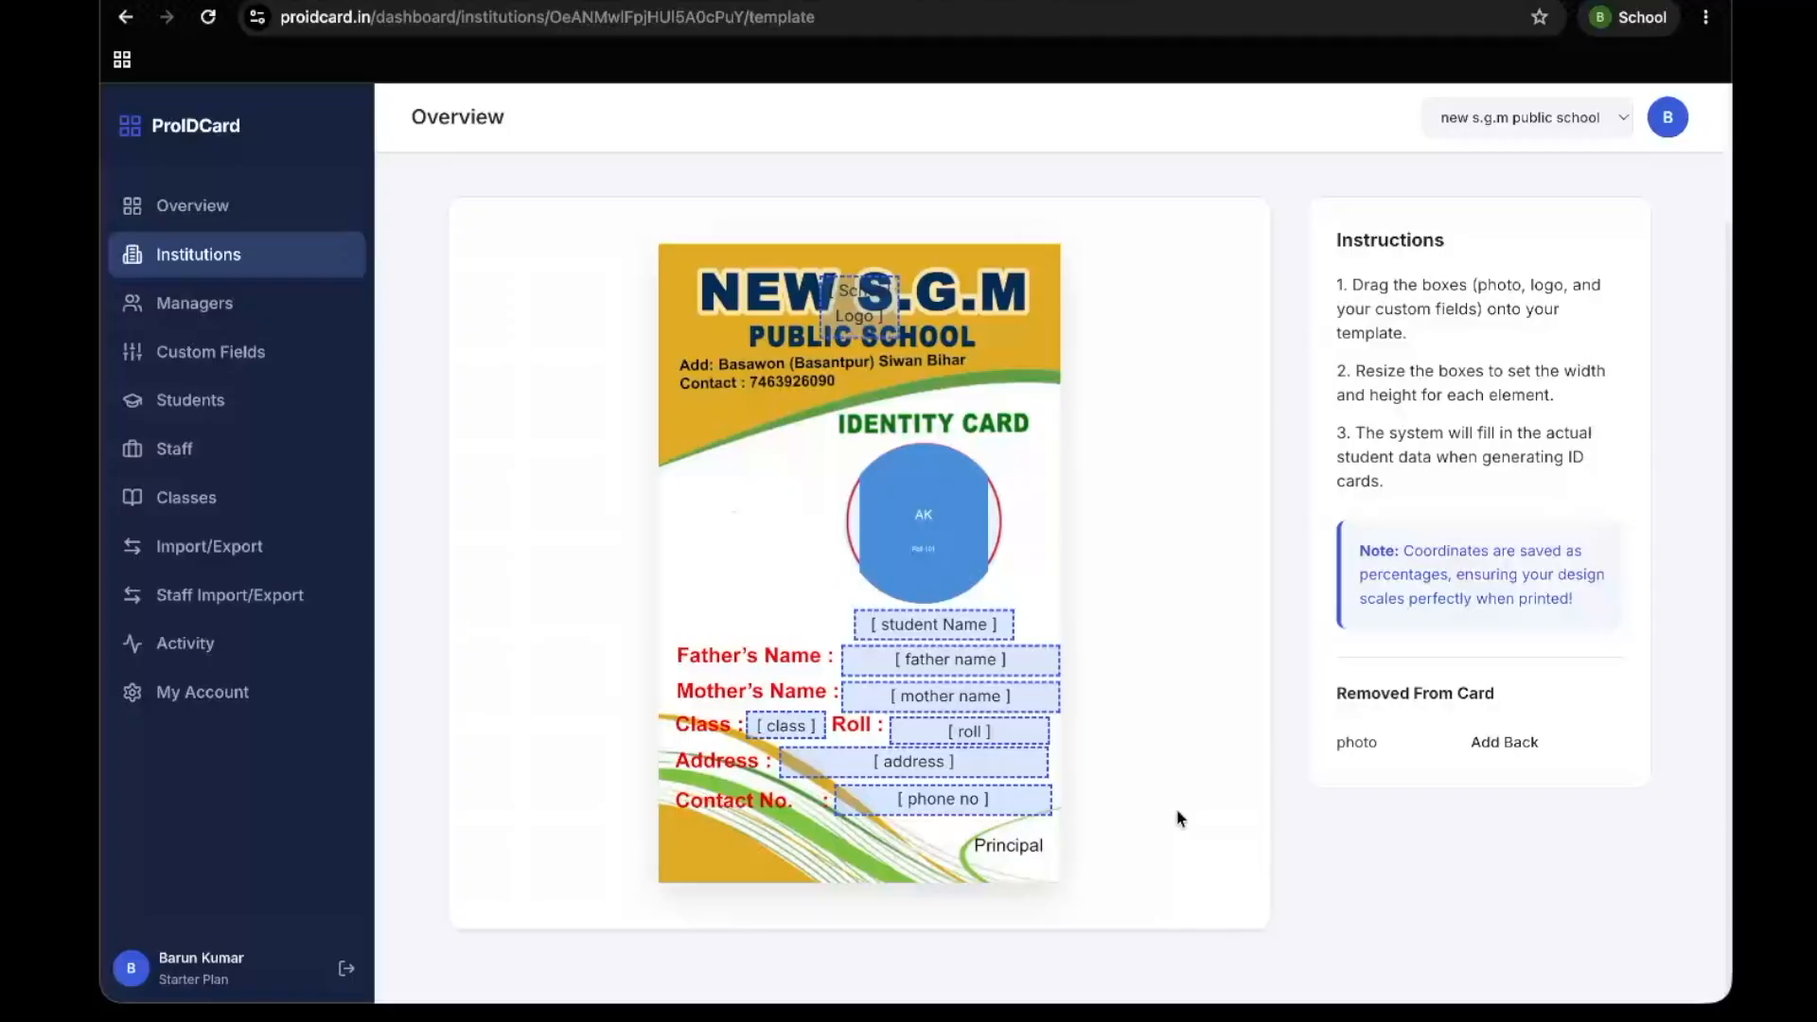
pyautogui.click(862, 310)
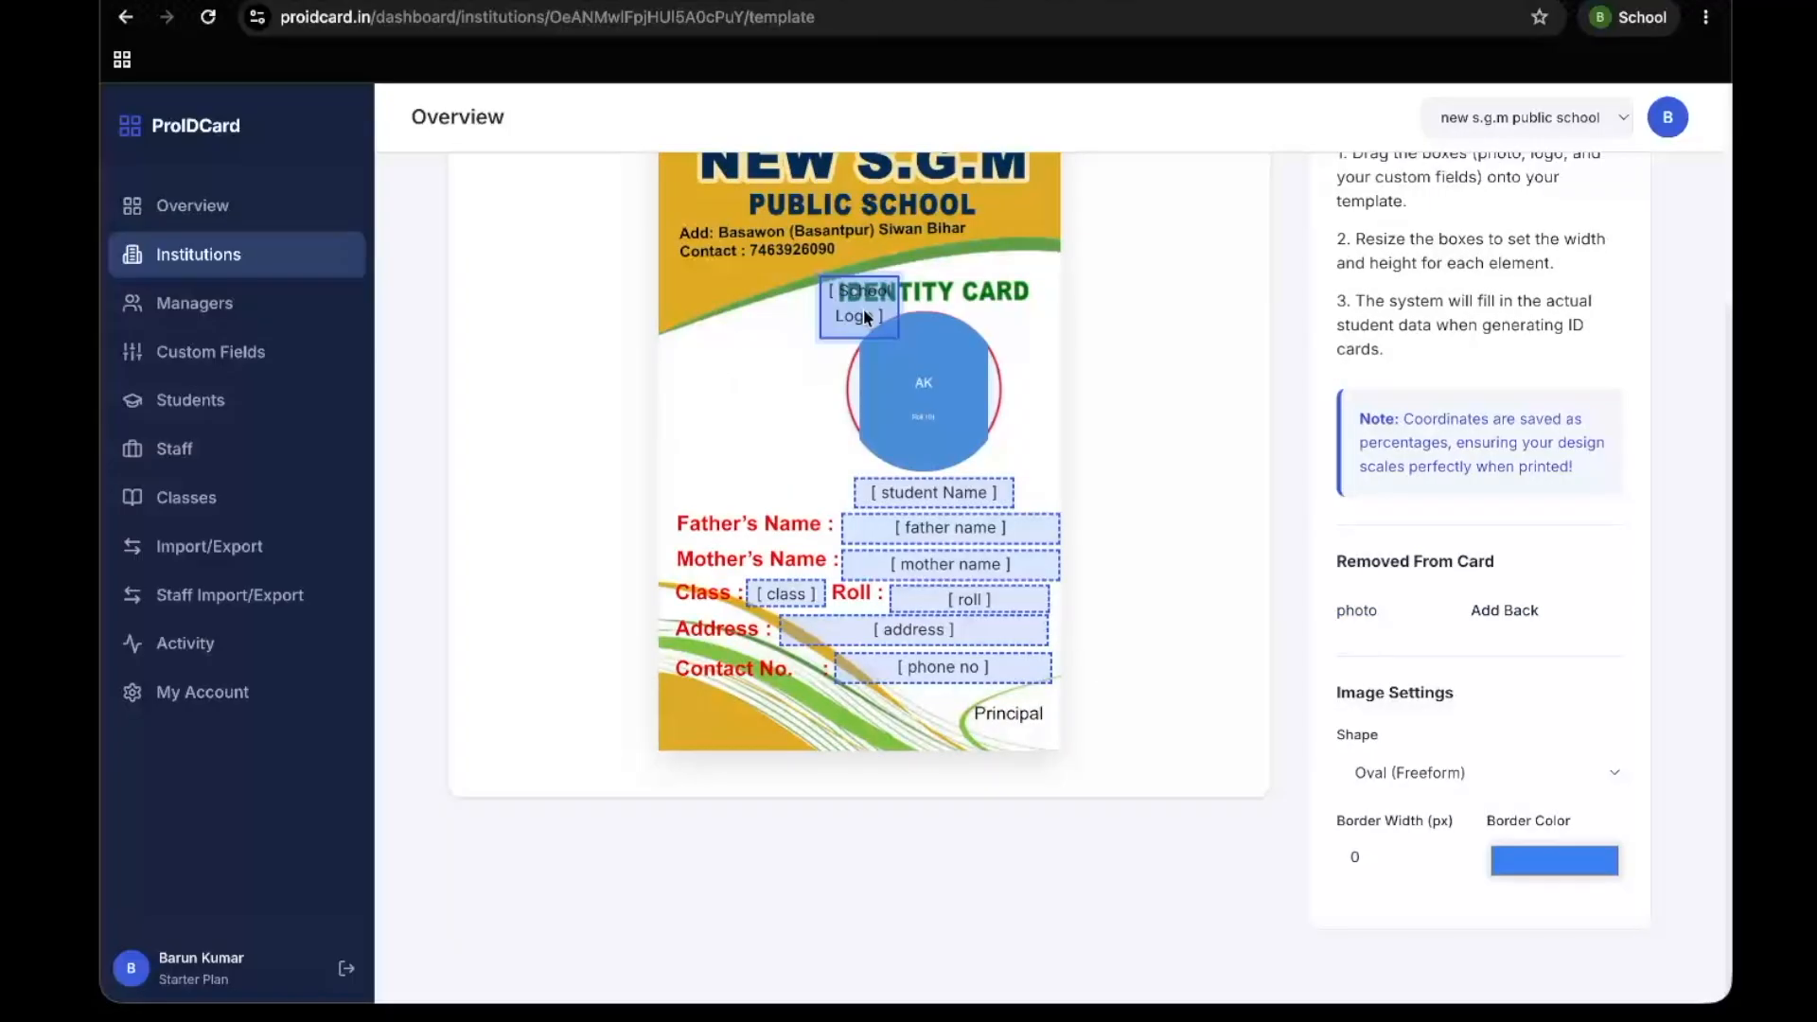
pyautogui.click(1394, 763)
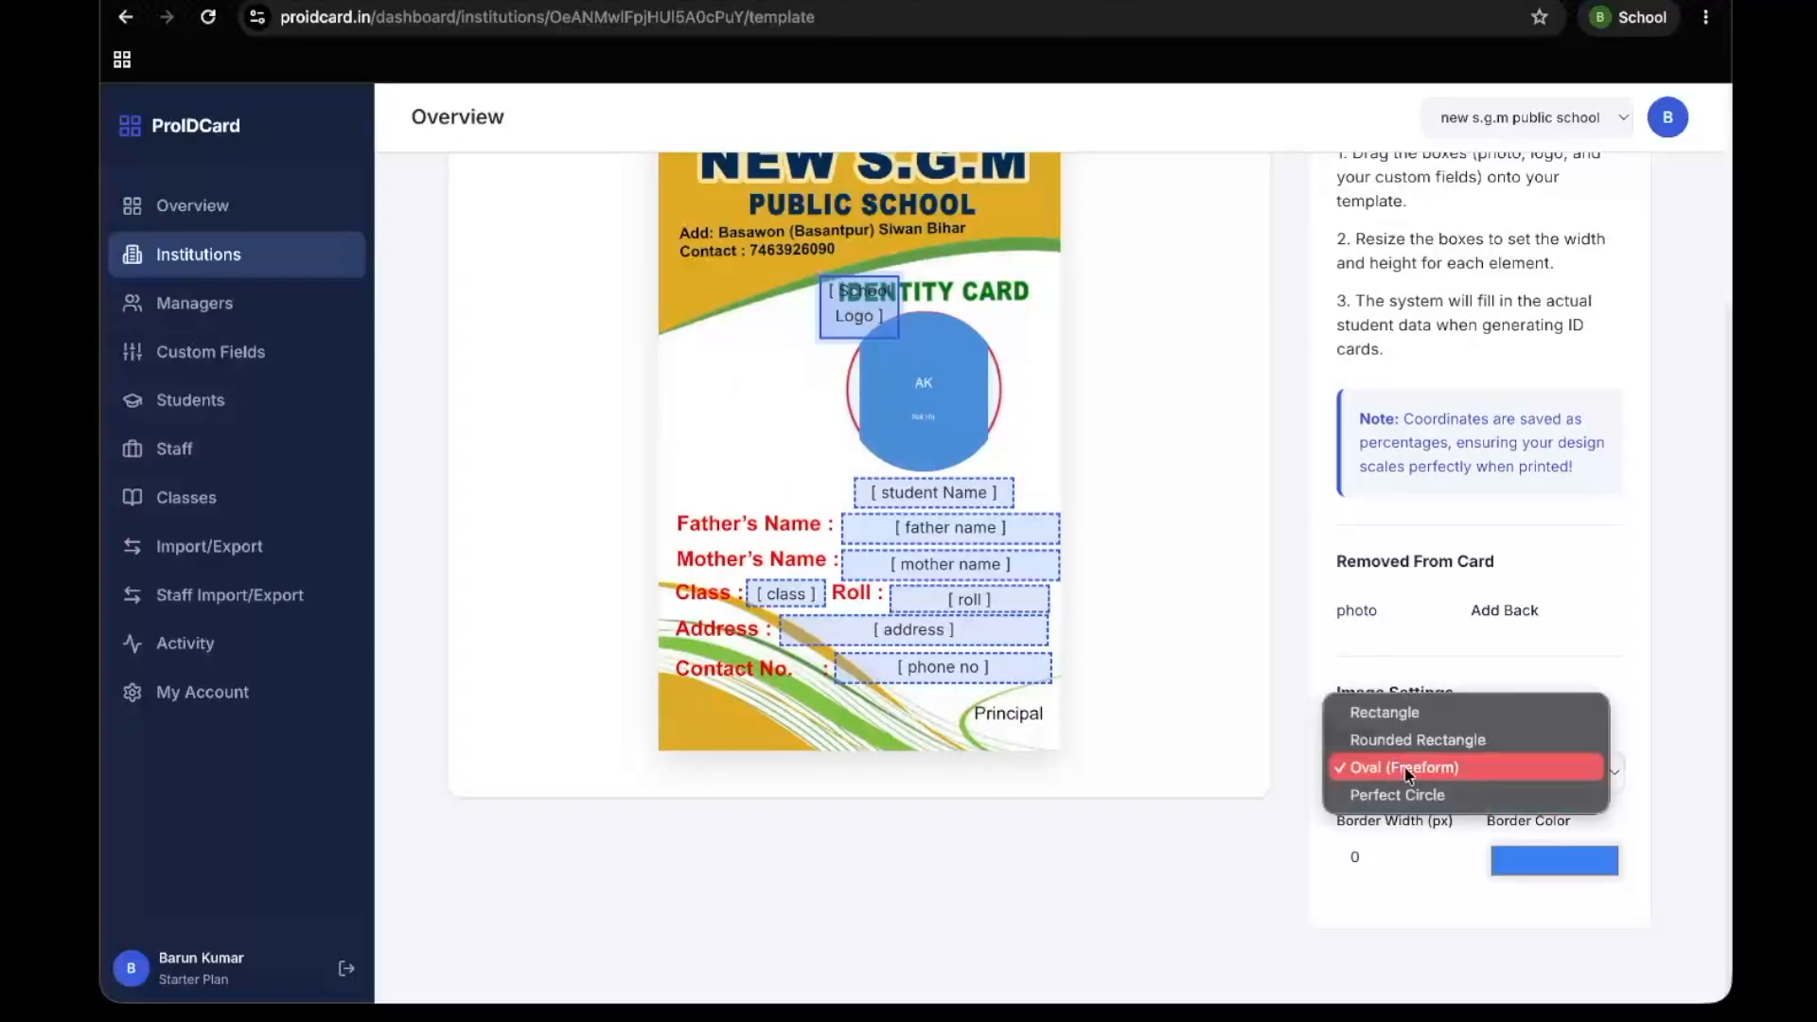
pyautogui.click(1166, 848)
pyautogui.scroll(-1, 1395, 673)
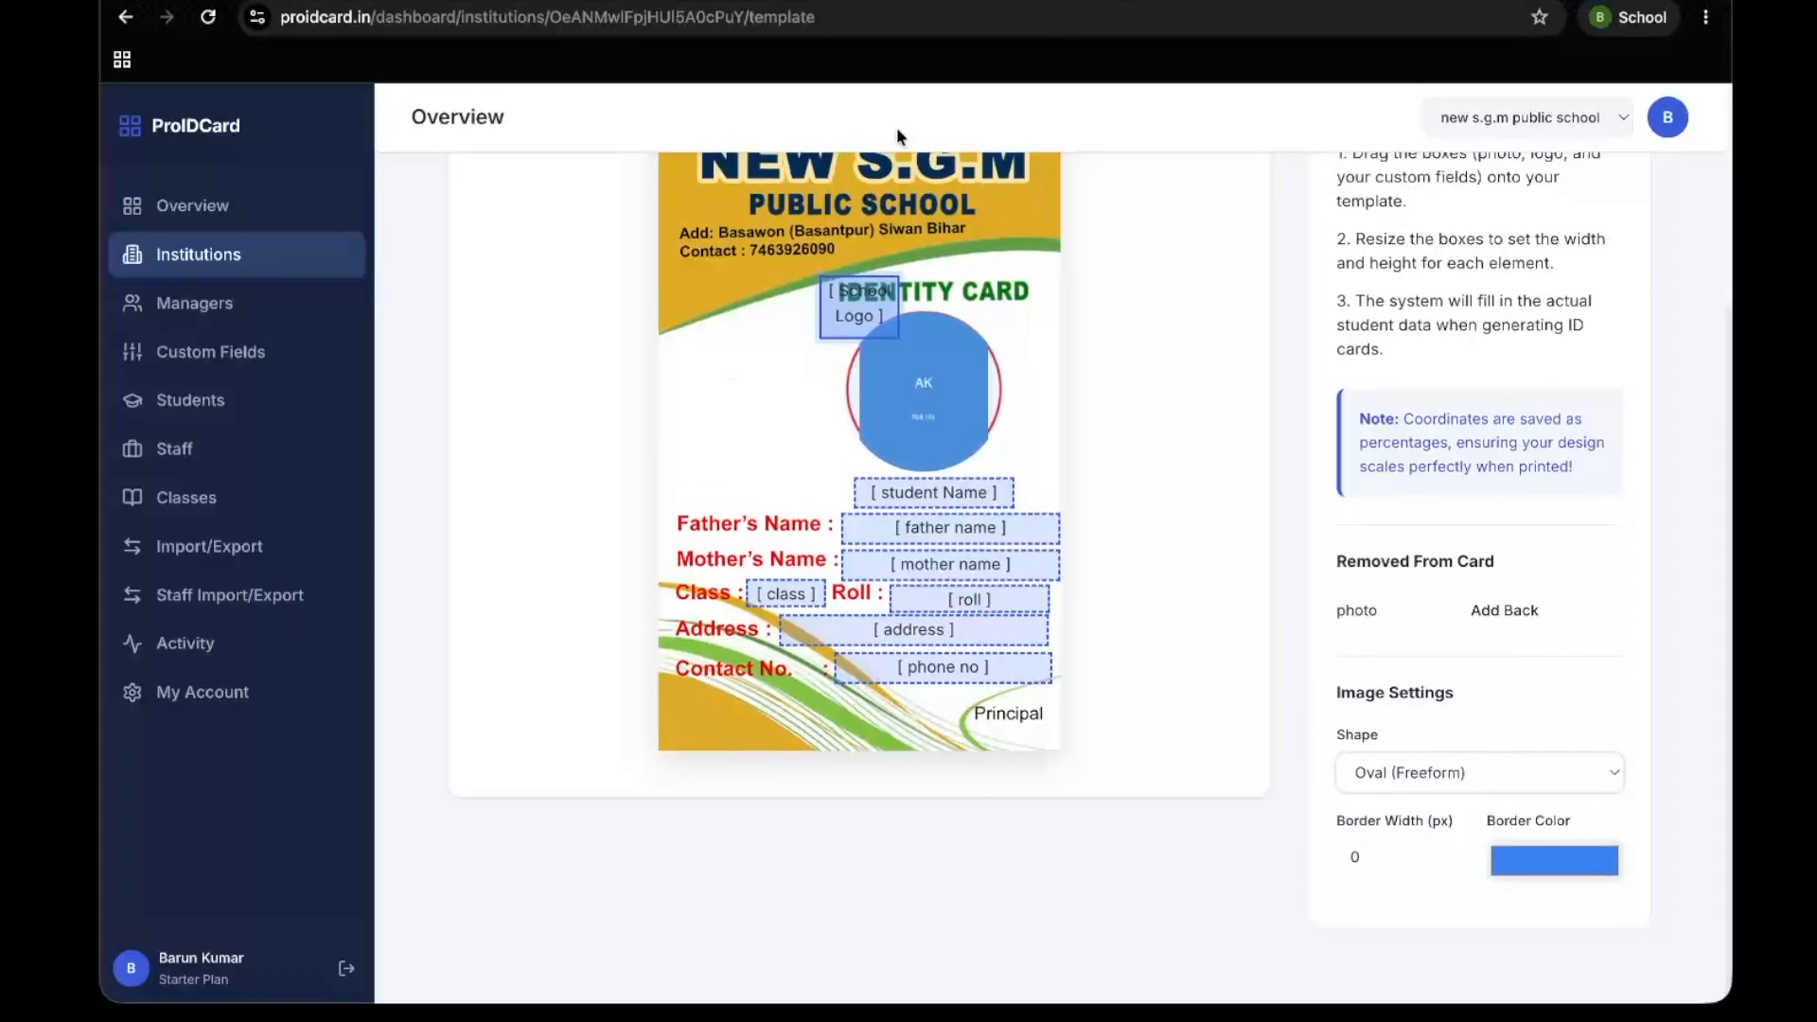
pyautogui.moveTo(870, 288); pyautogui.dragTo(725, 351)
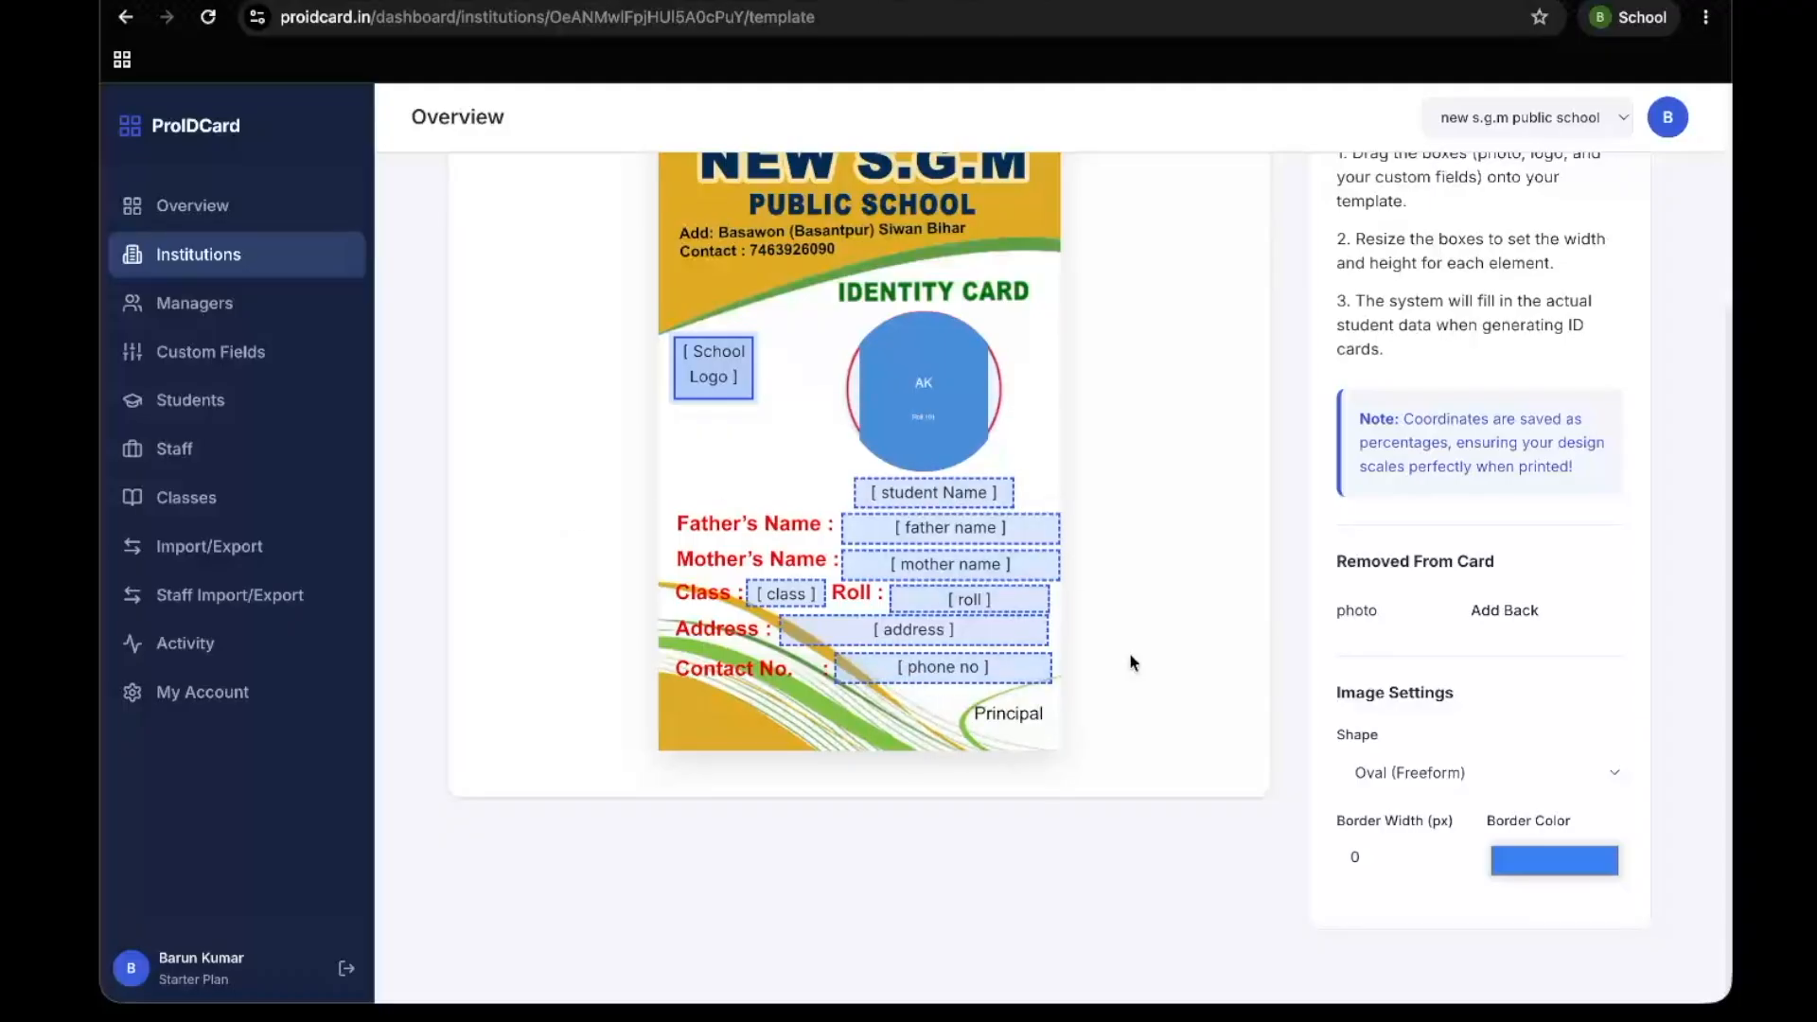
# Widen the photo box to cover the red circle, and set its shape to Perfect Circle with a 2 px border
pyautogui.click(932, 385)
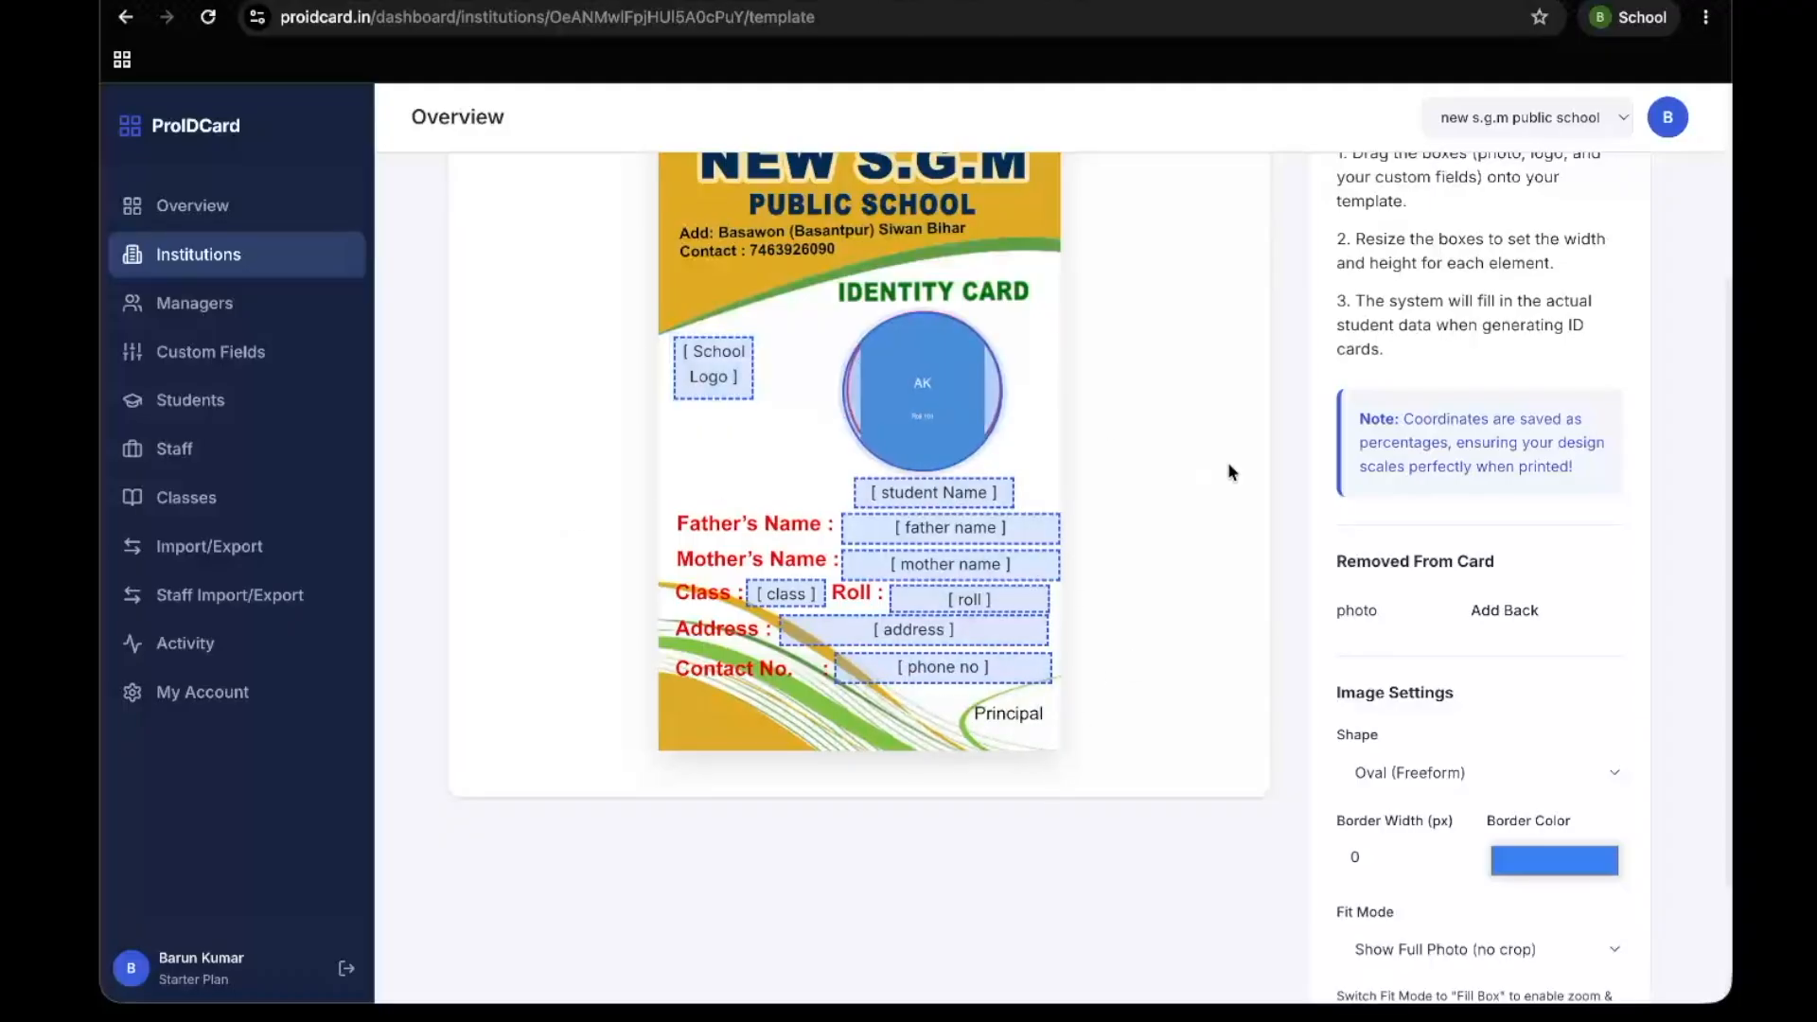
pyautogui.click(1440, 773)
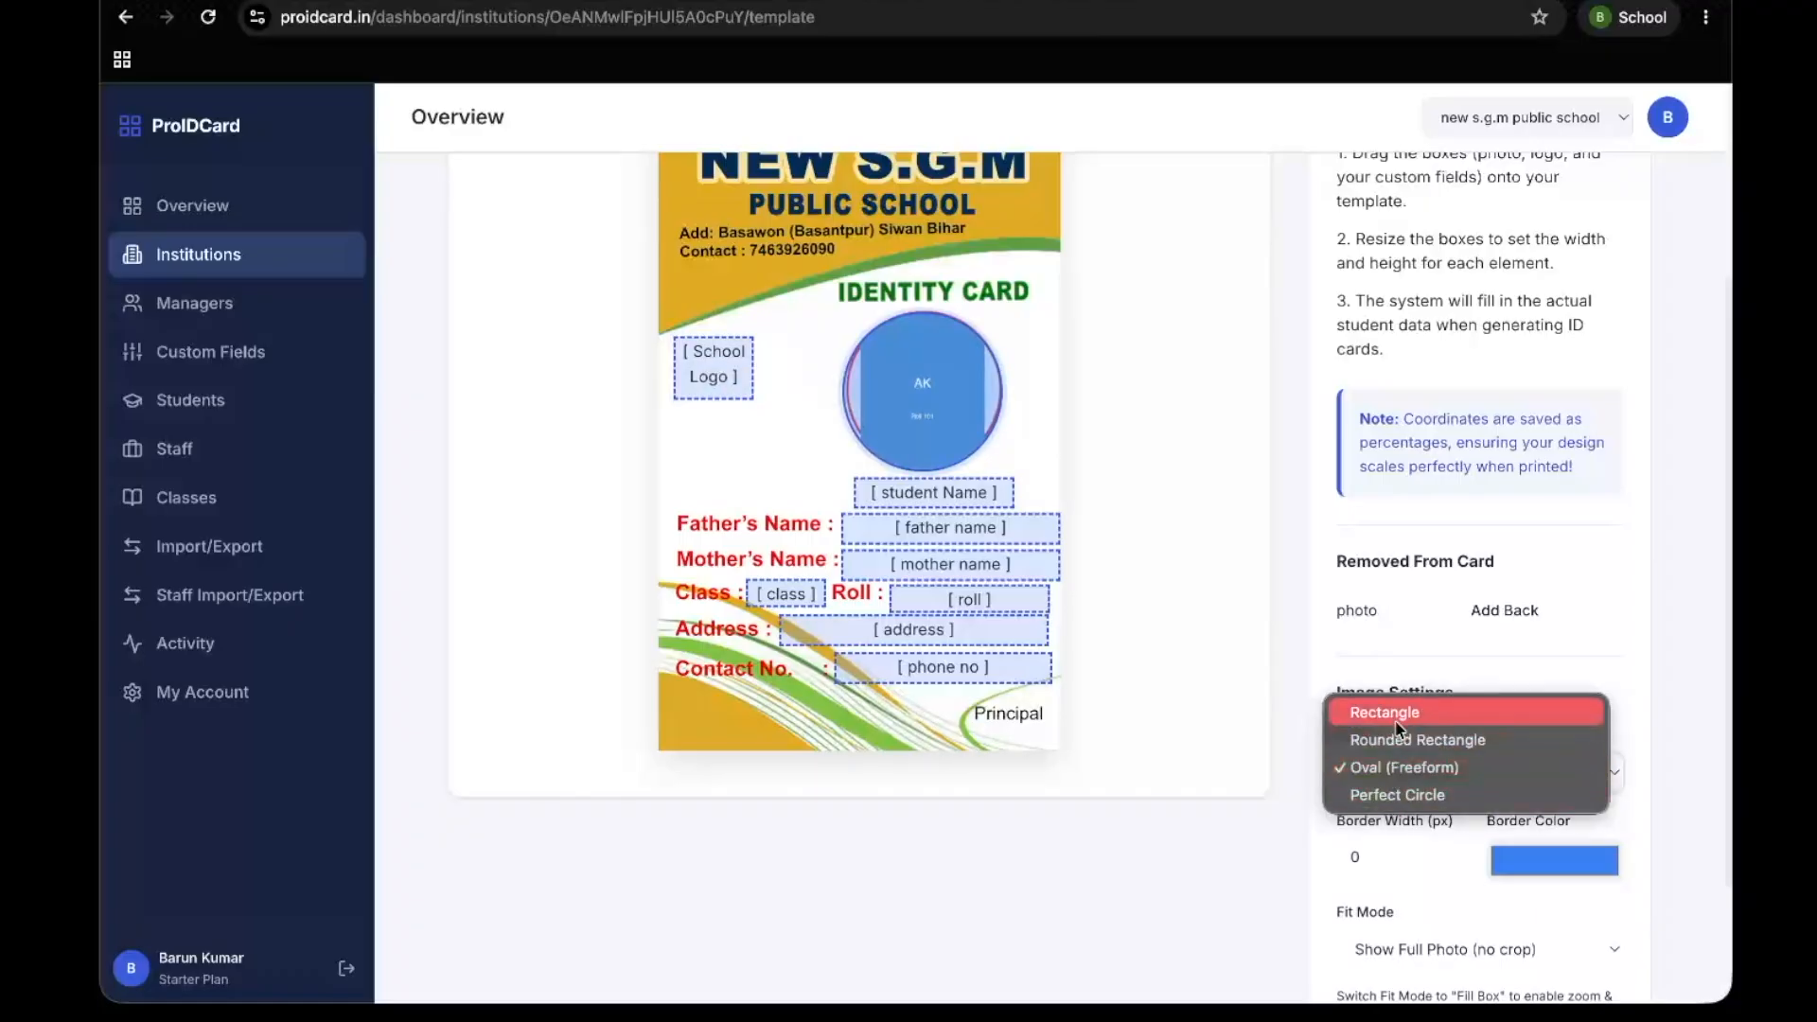
pyautogui.click(1399, 785)
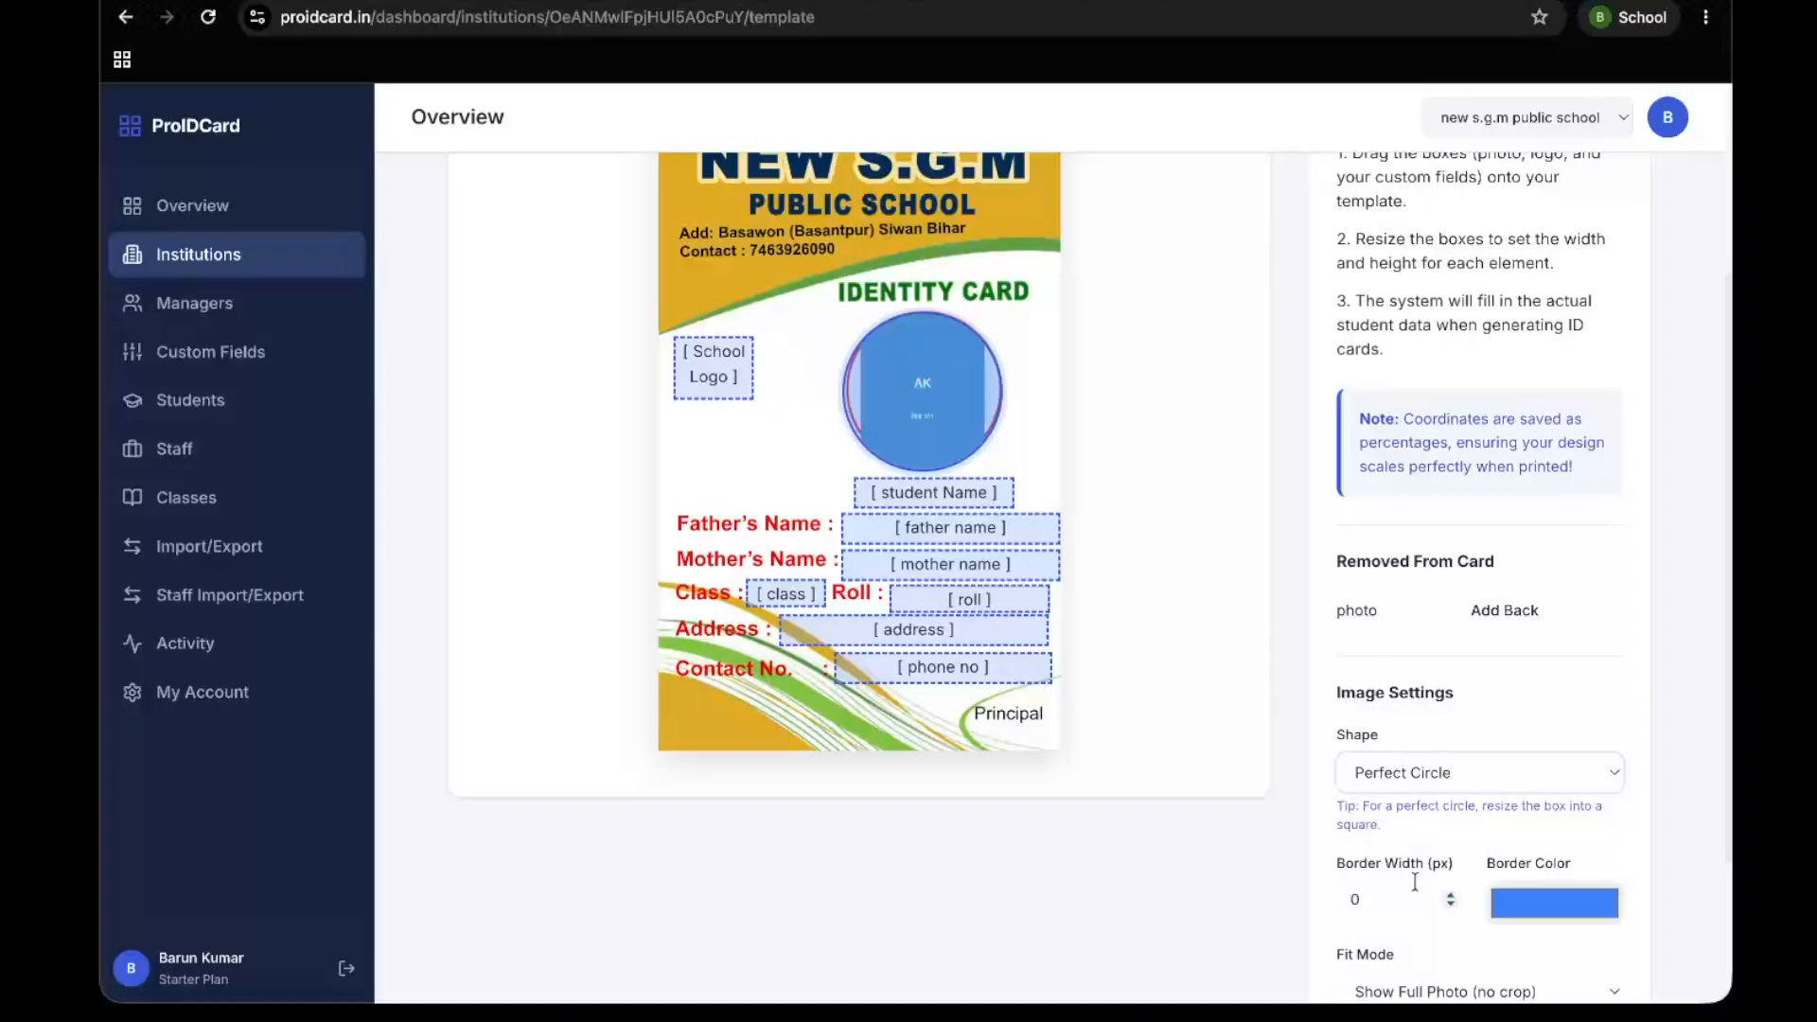
pyautogui.click(1450, 893)
pyautogui.click(1450, 891)
# Set the photo's fit mode to Fill Box (zoom to fit, may crop) and save the template mapping
pyautogui.scroll(-3, 1414, 827)
pyautogui.click(1439, 771)
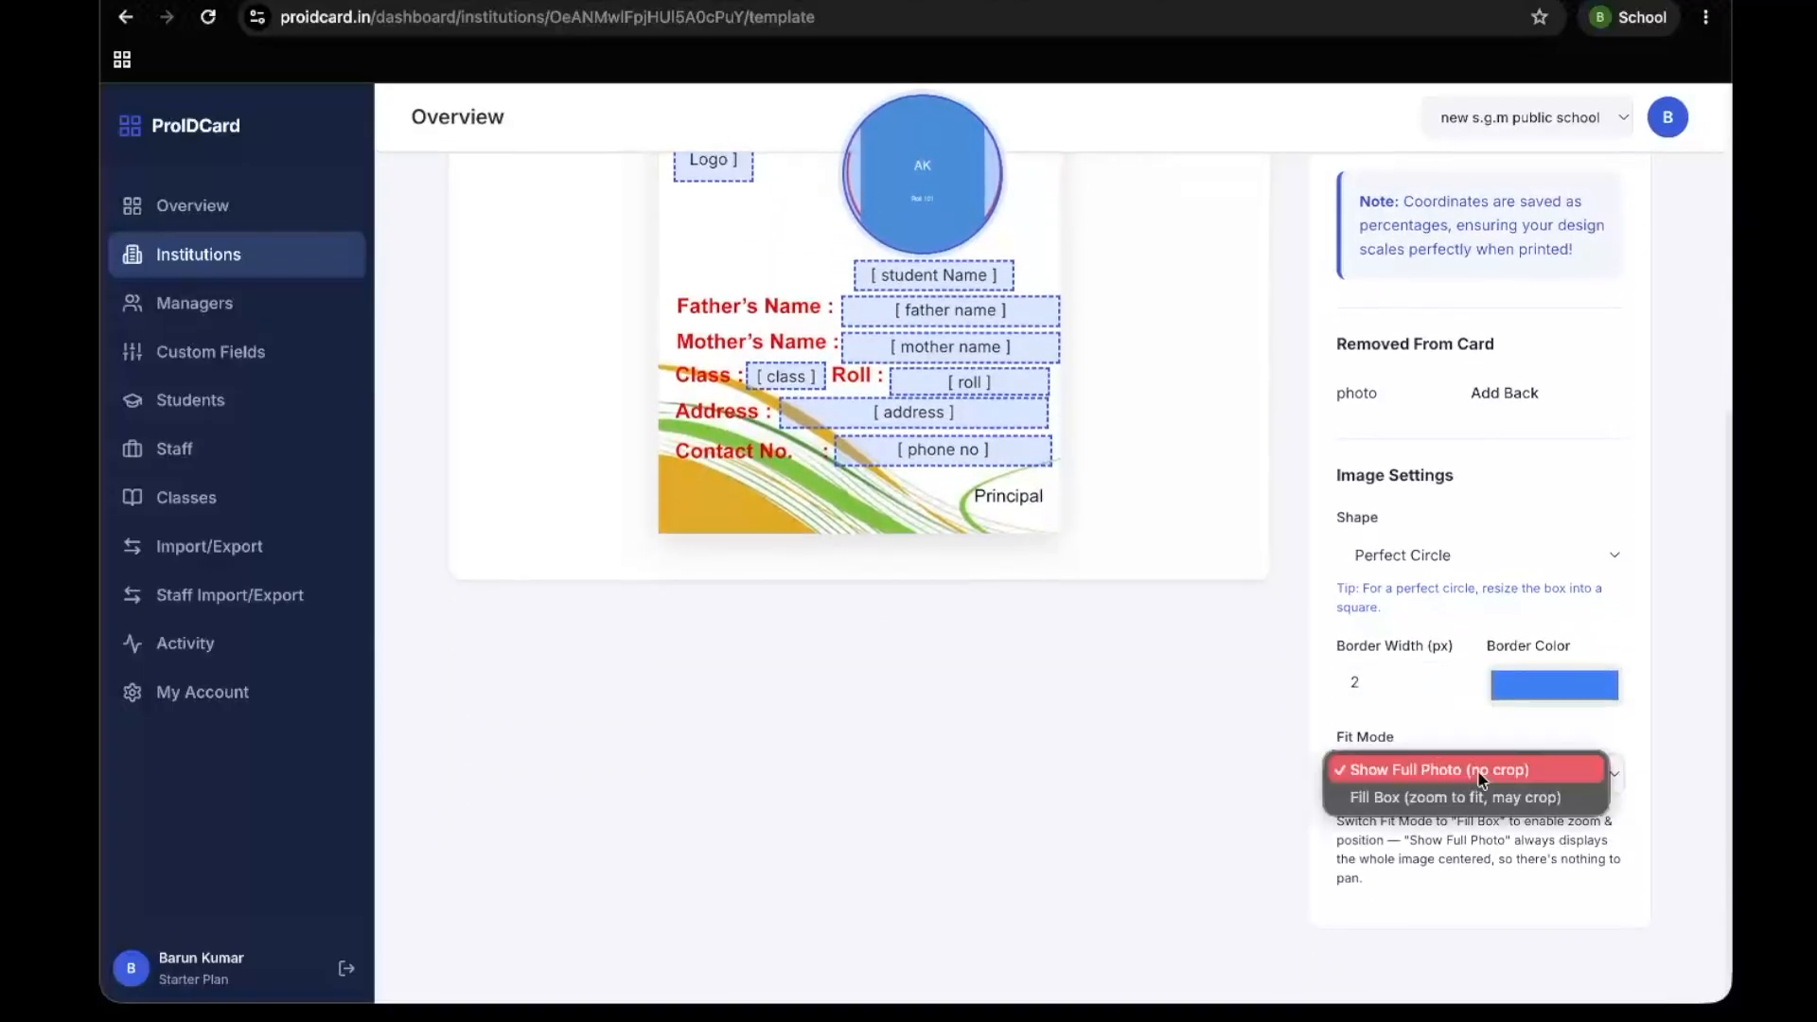
pyautogui.click(1396, 809)
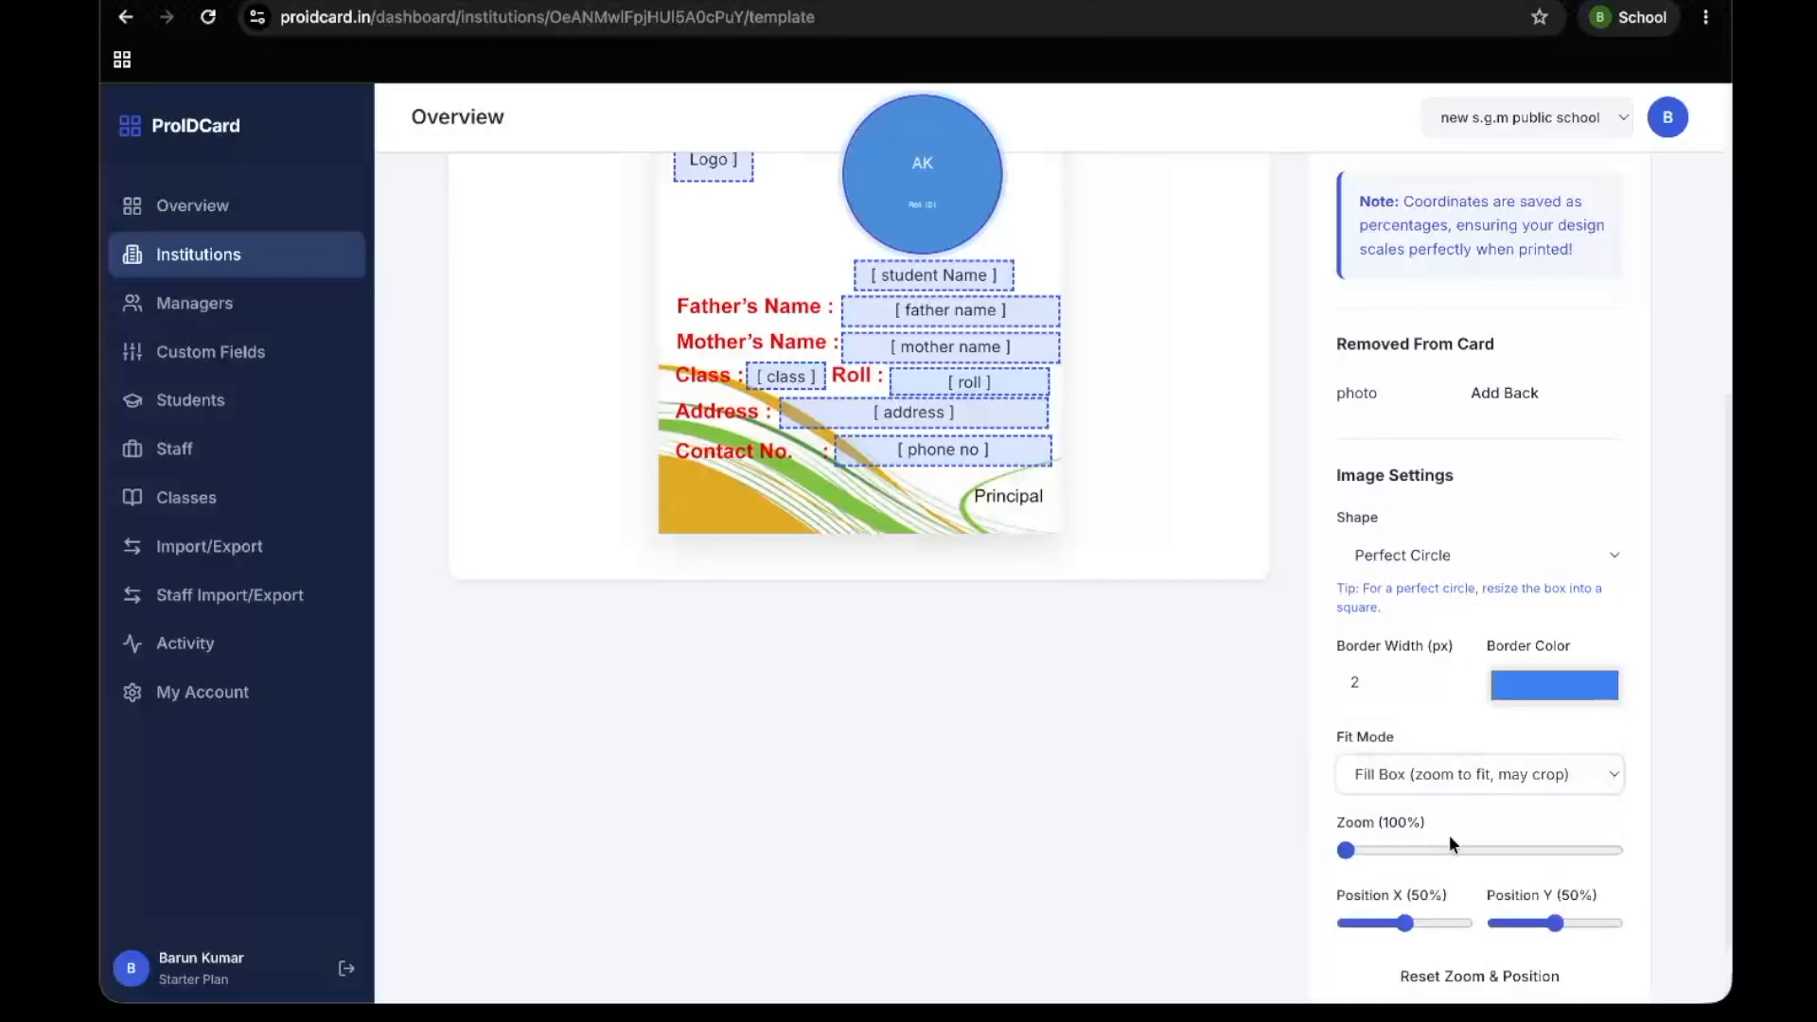
pyautogui.scroll(-1, 1268, 814)
pyautogui.moveTo(1346, 756); pyautogui.dragTo(1343, 756)
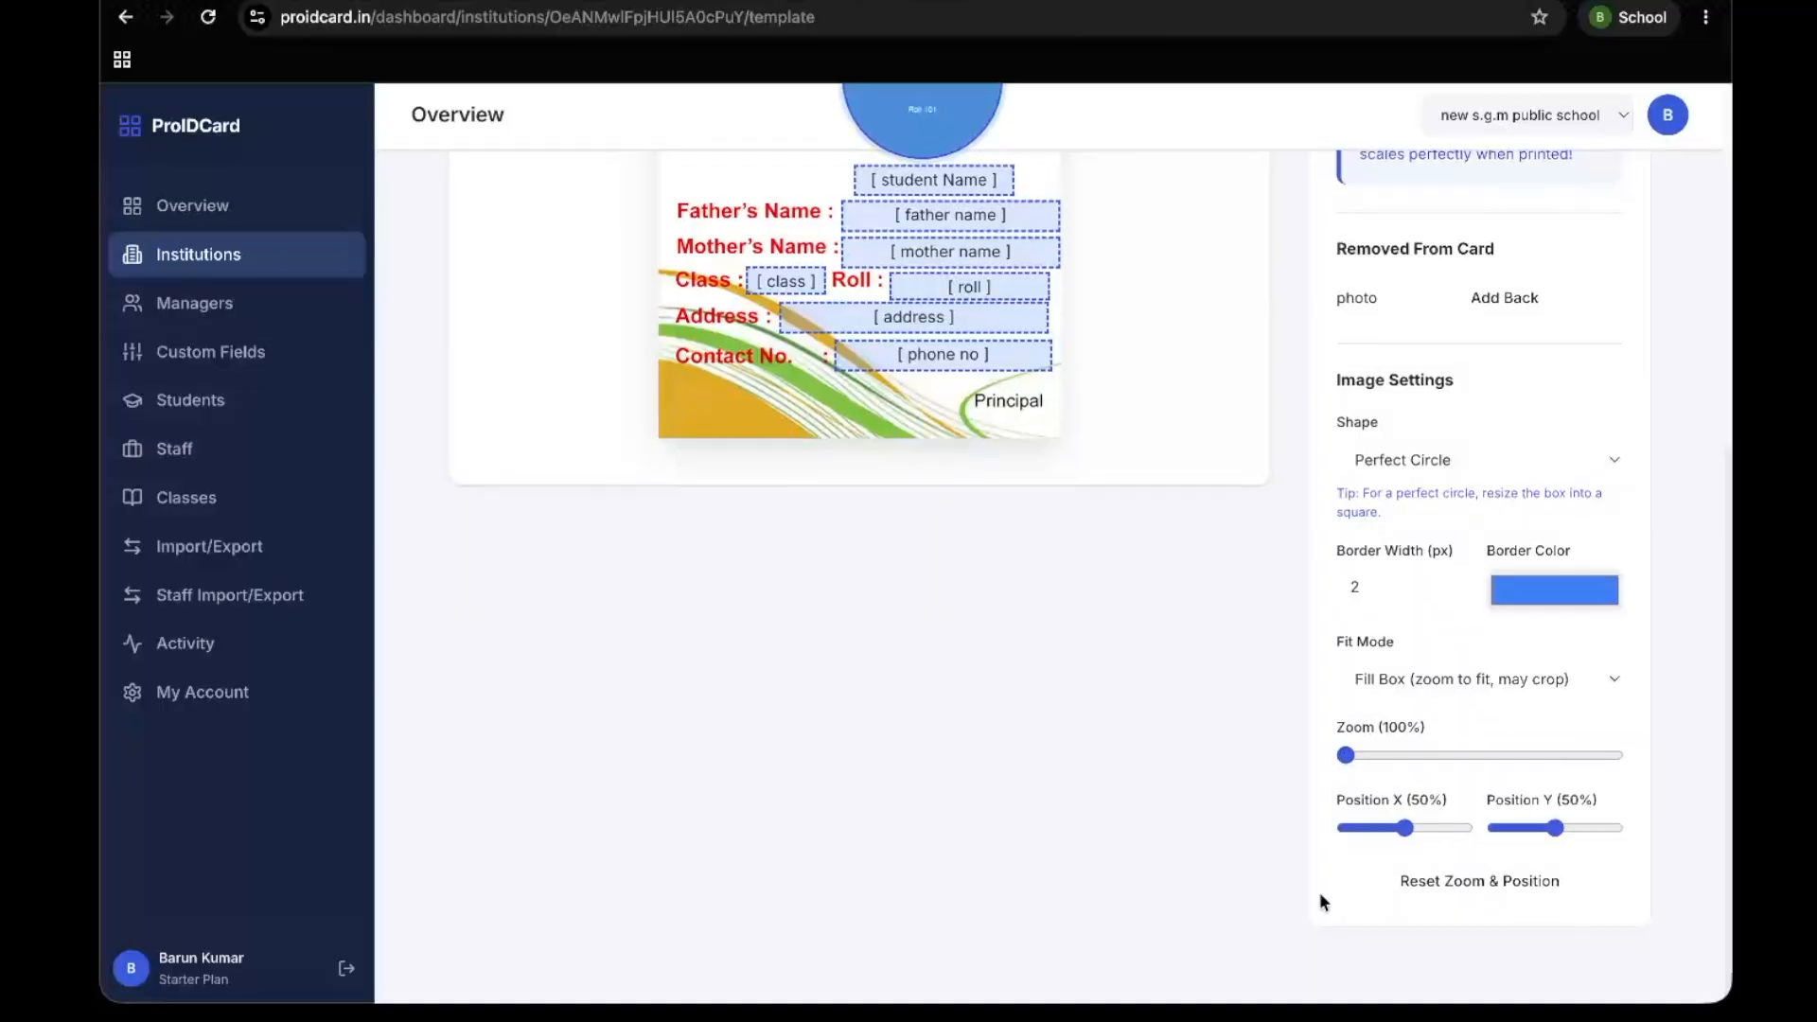
pyautogui.scroll(5, 1319, 891)
pyautogui.click(1552, 269)
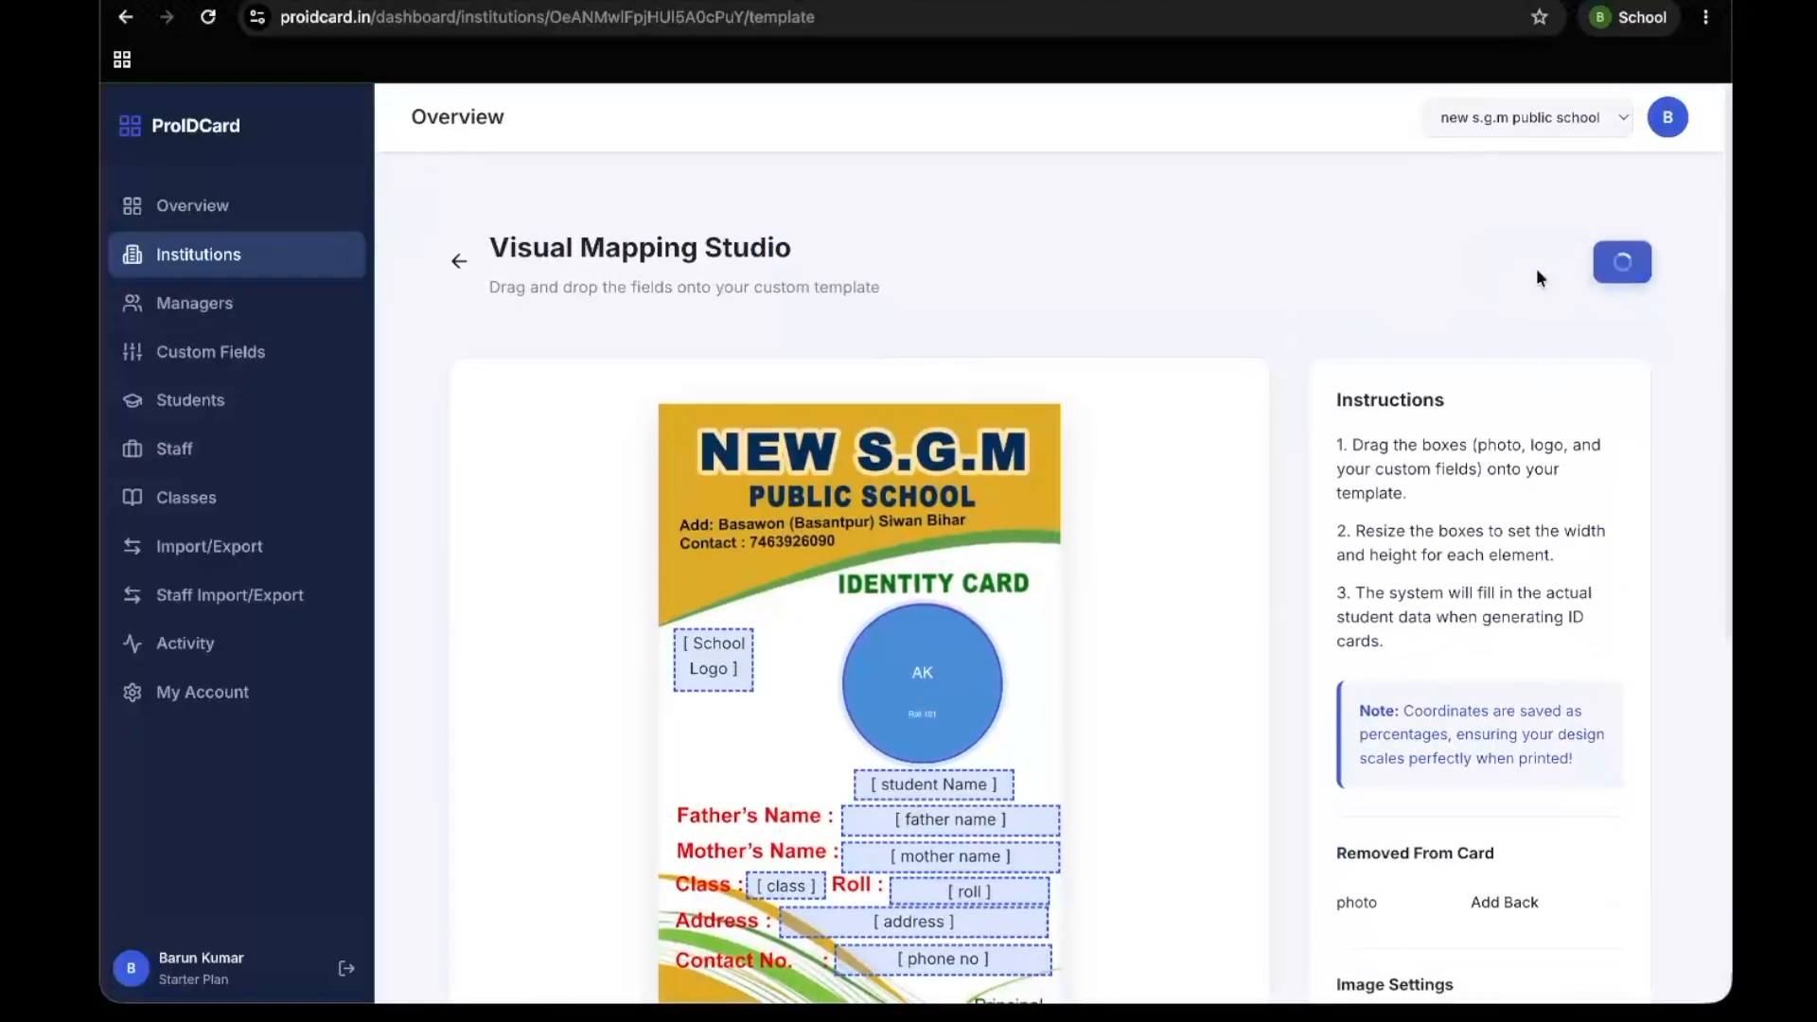
# Preview the class 8 student's ID card from the refreshed student list, check the mapped fields and close the preview
pyautogui.click(223, 412)
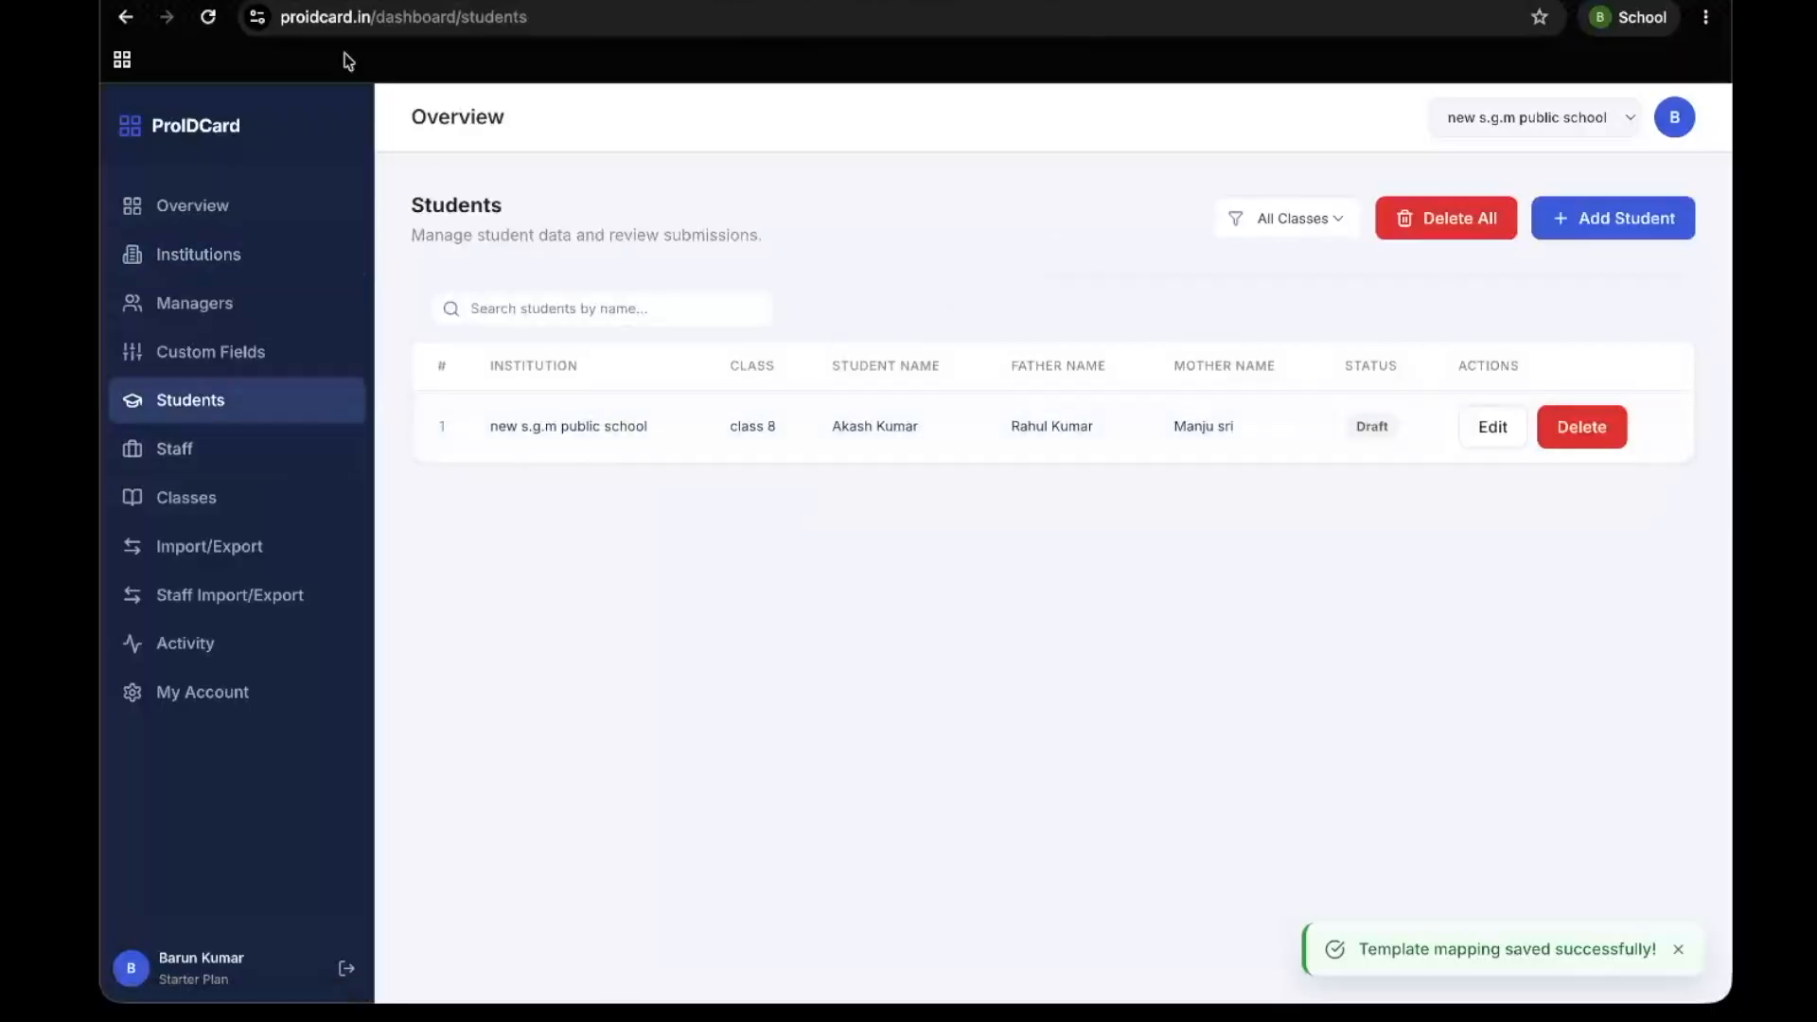
pyautogui.click(208, 17)
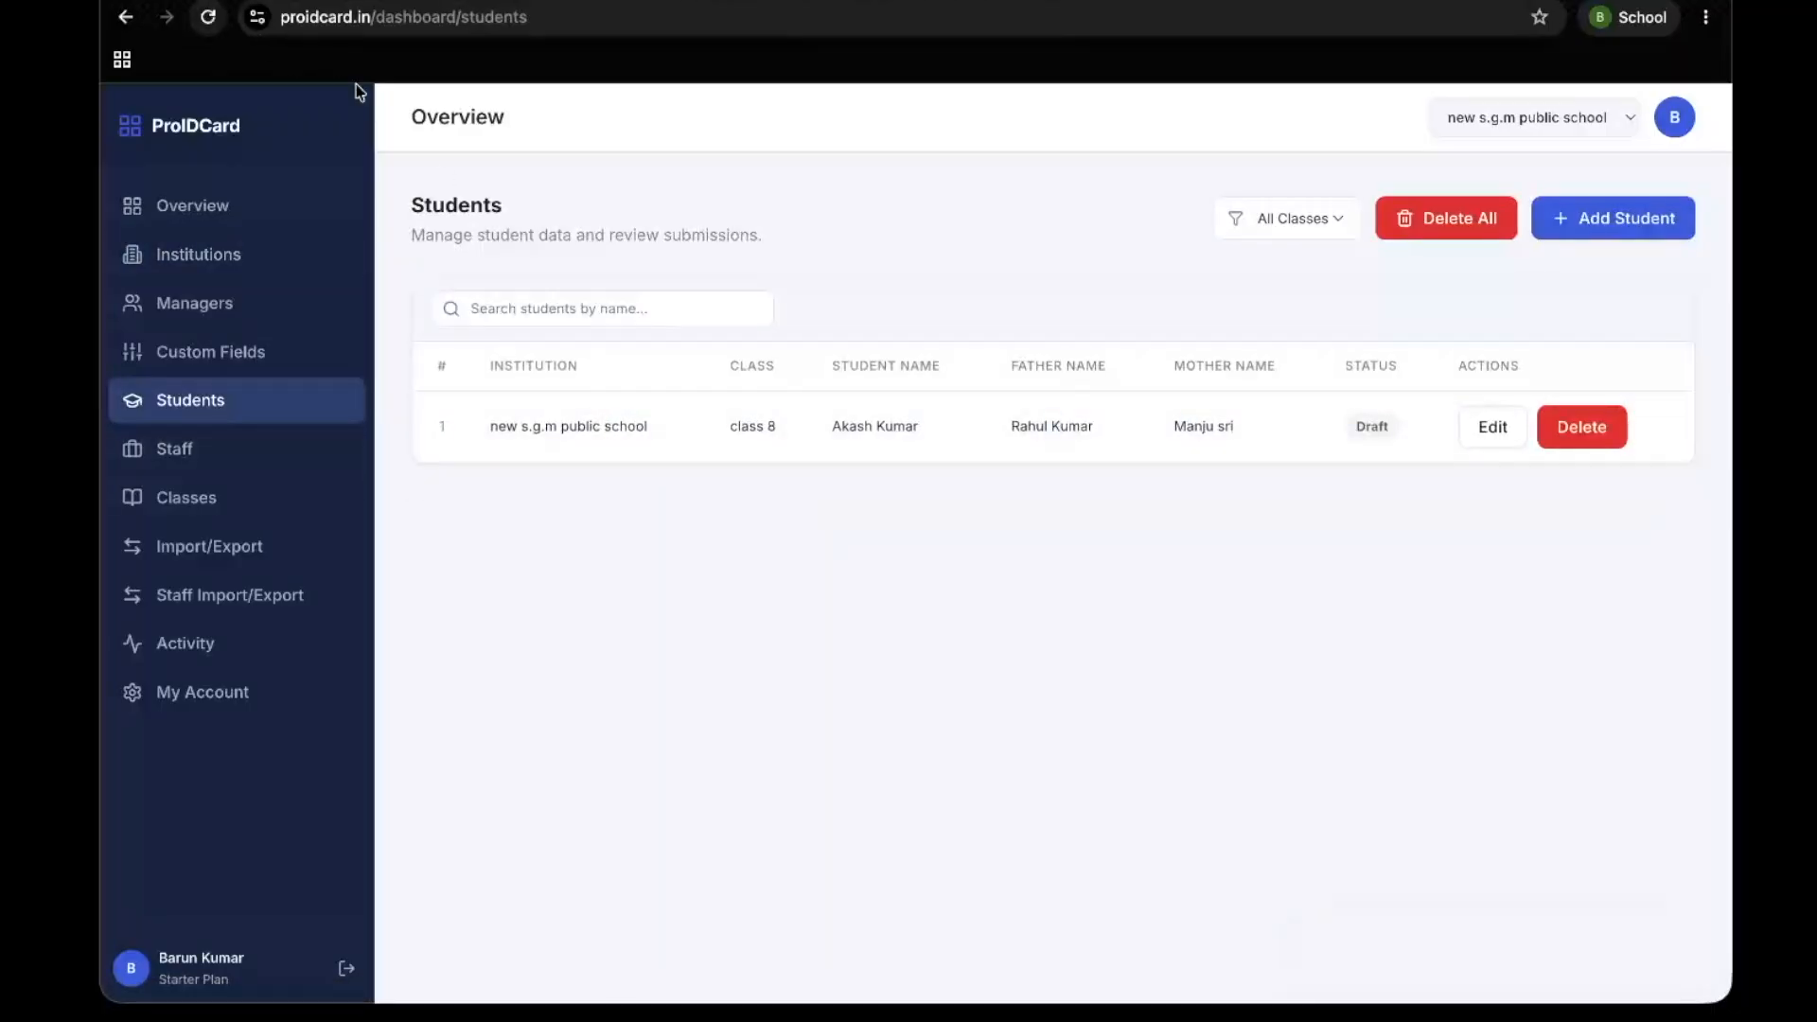
pyautogui.click(1094, 437)
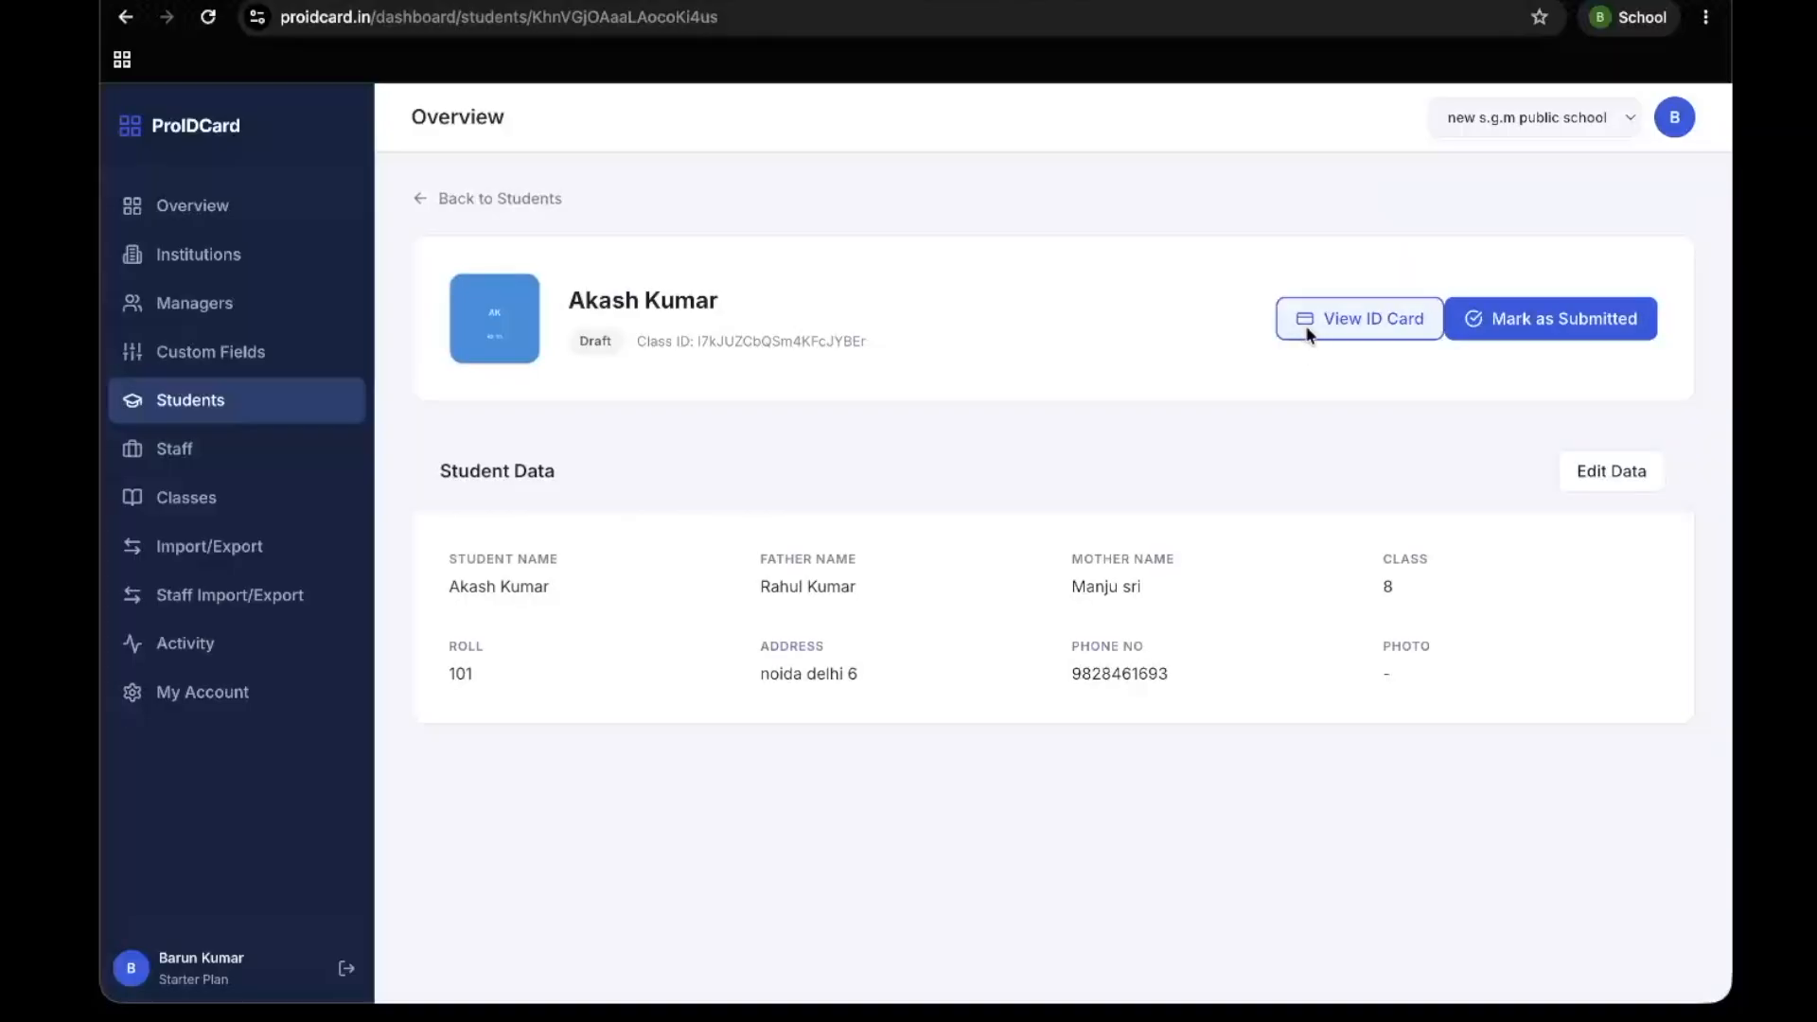
pyautogui.click(1308, 331)
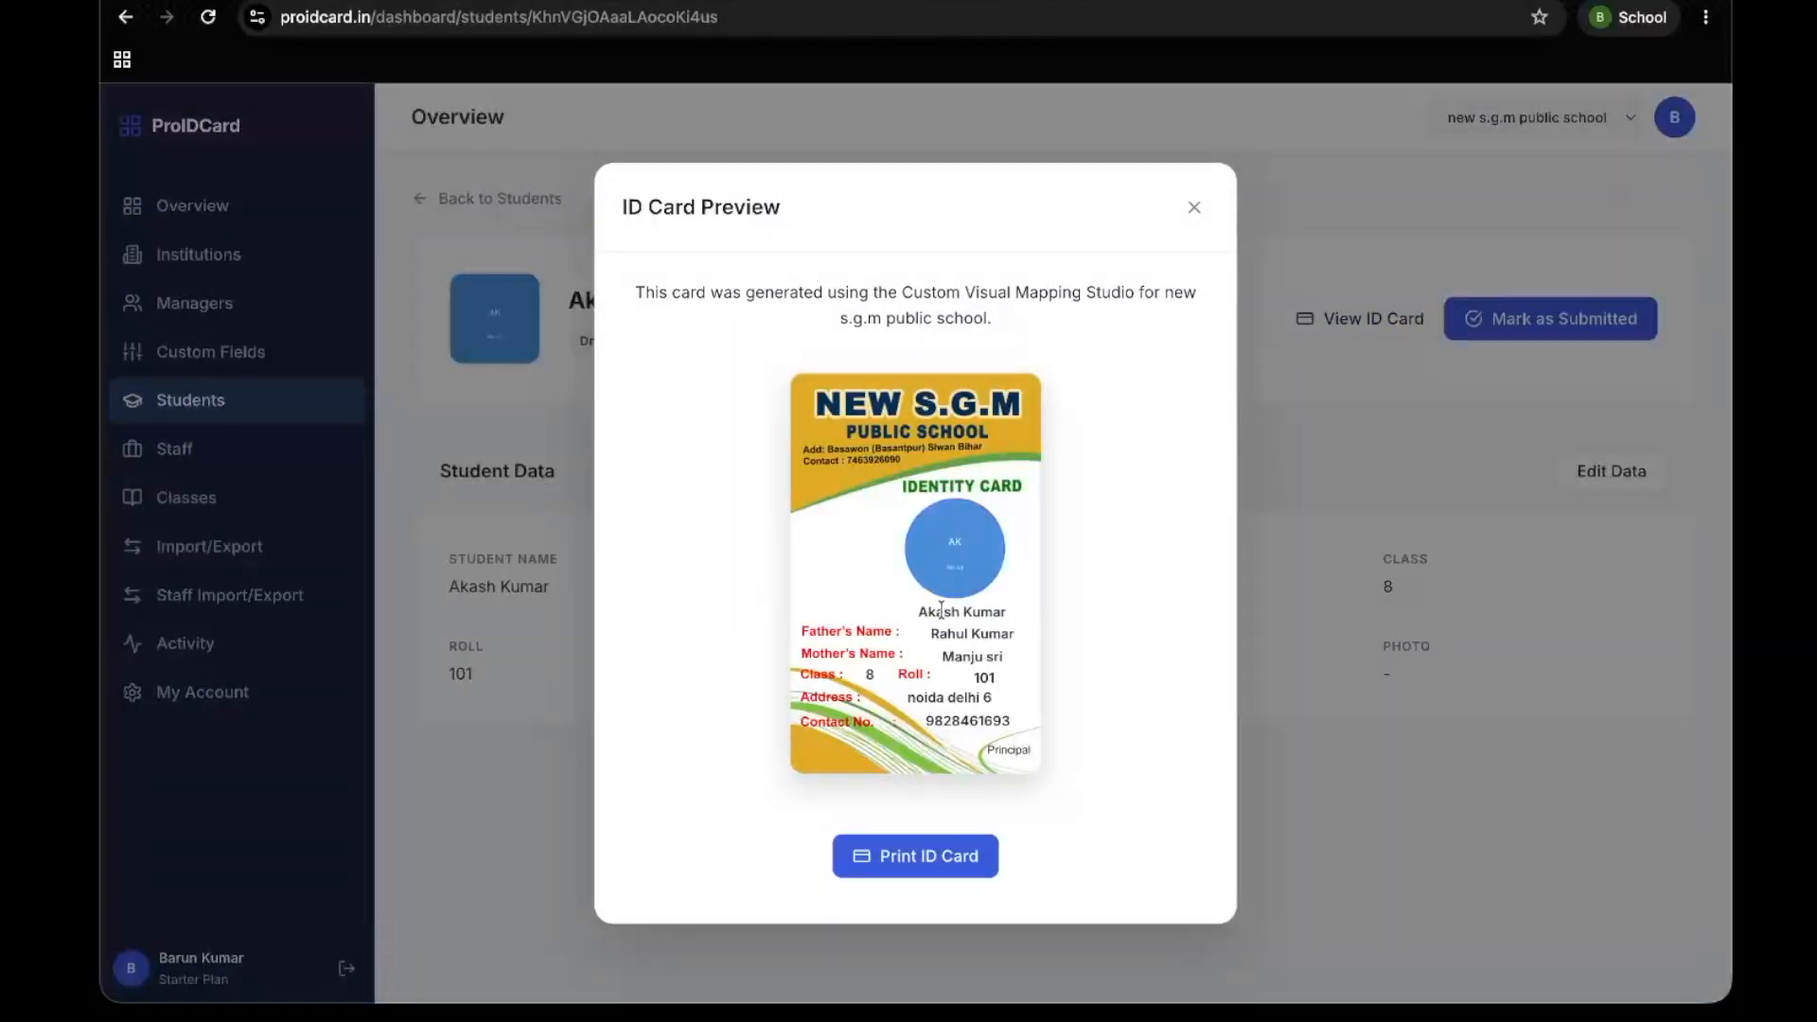
pyautogui.moveTo(928, 616); pyautogui.dragTo(954, 657)
pyautogui.click(1195, 207)
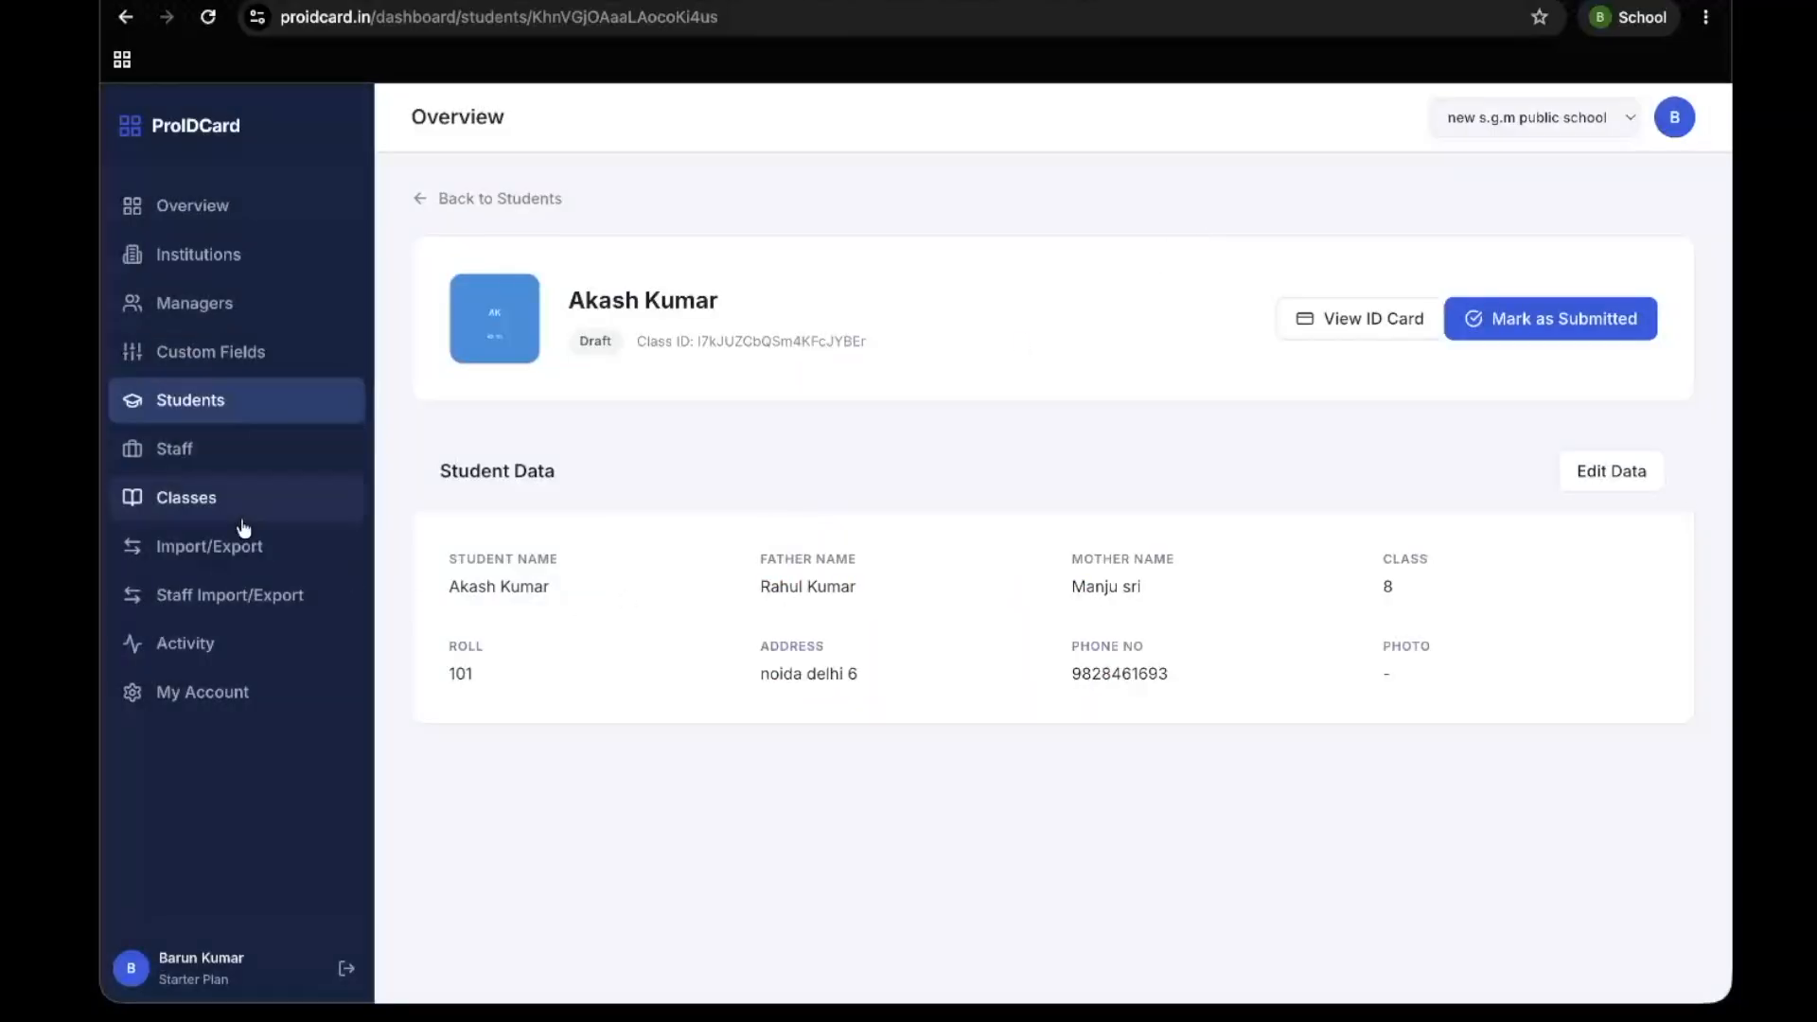
# Look over the staff and classes pages, and choose class 8 as the target of the bulk student import
pyautogui.click(209, 452)
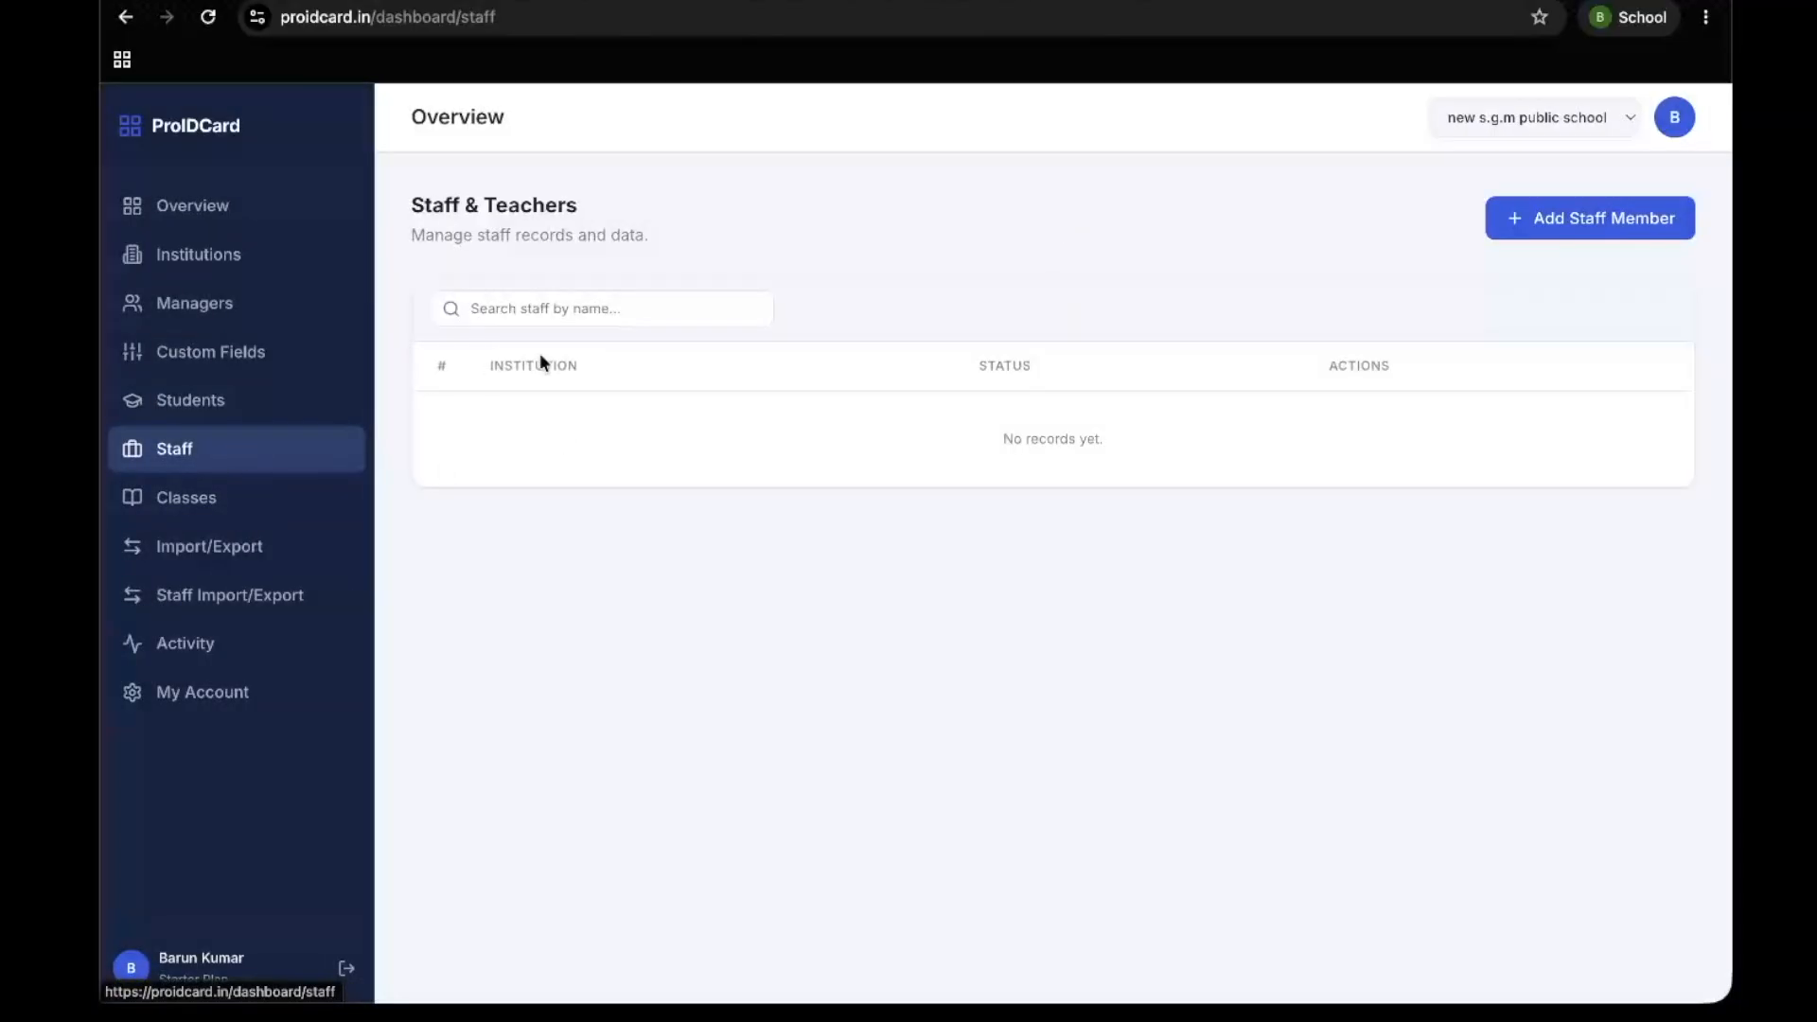
pyautogui.click(275, 505)
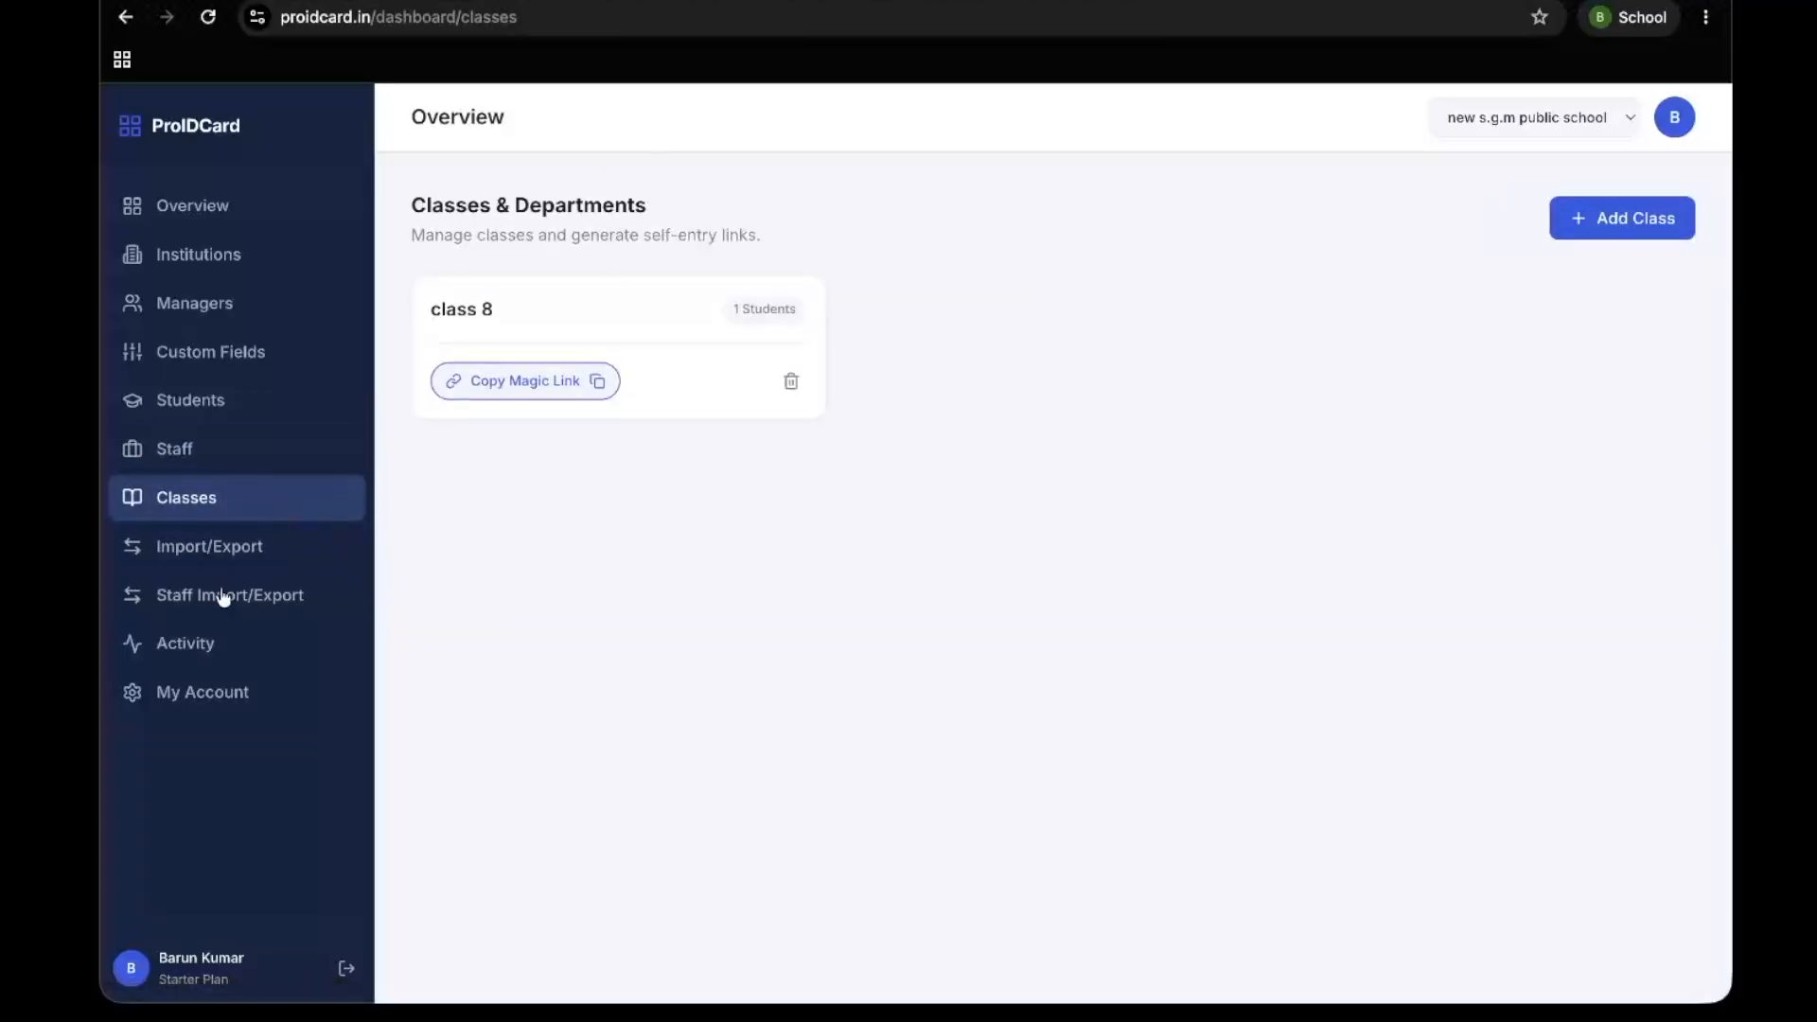
pyautogui.click(247, 543)
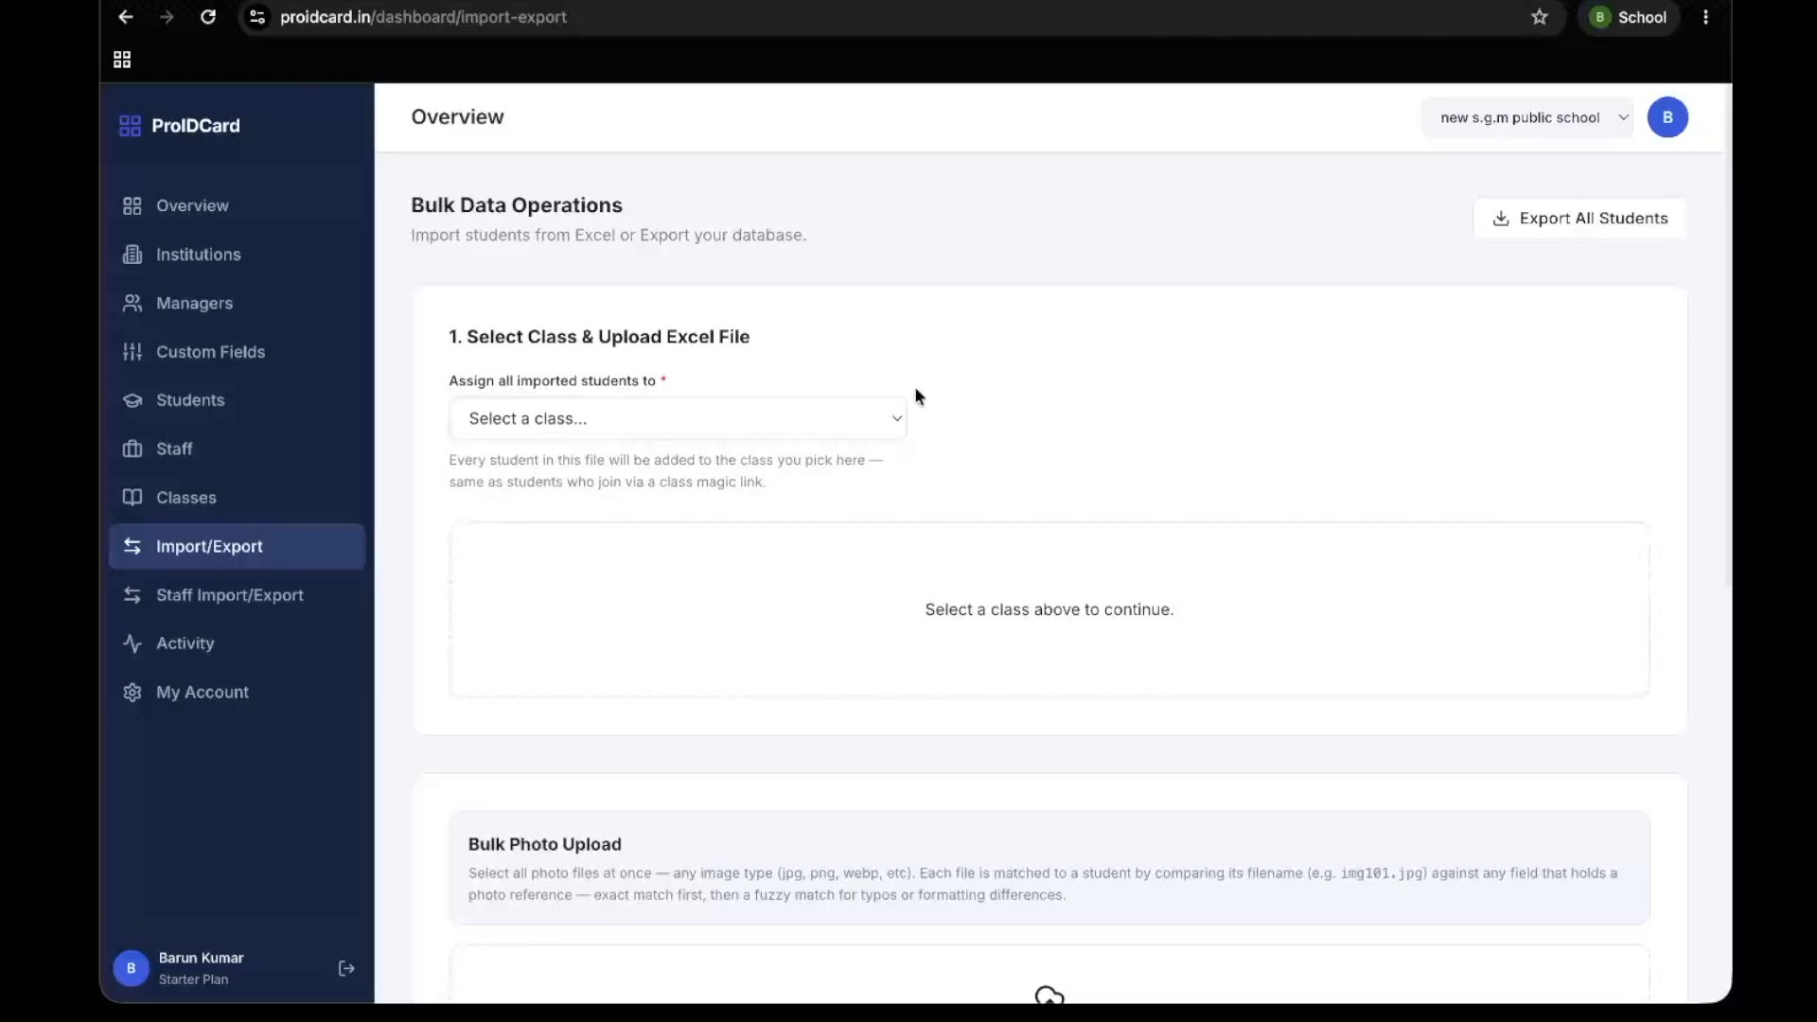
pyautogui.click(894, 418)
pyautogui.click(580, 466)
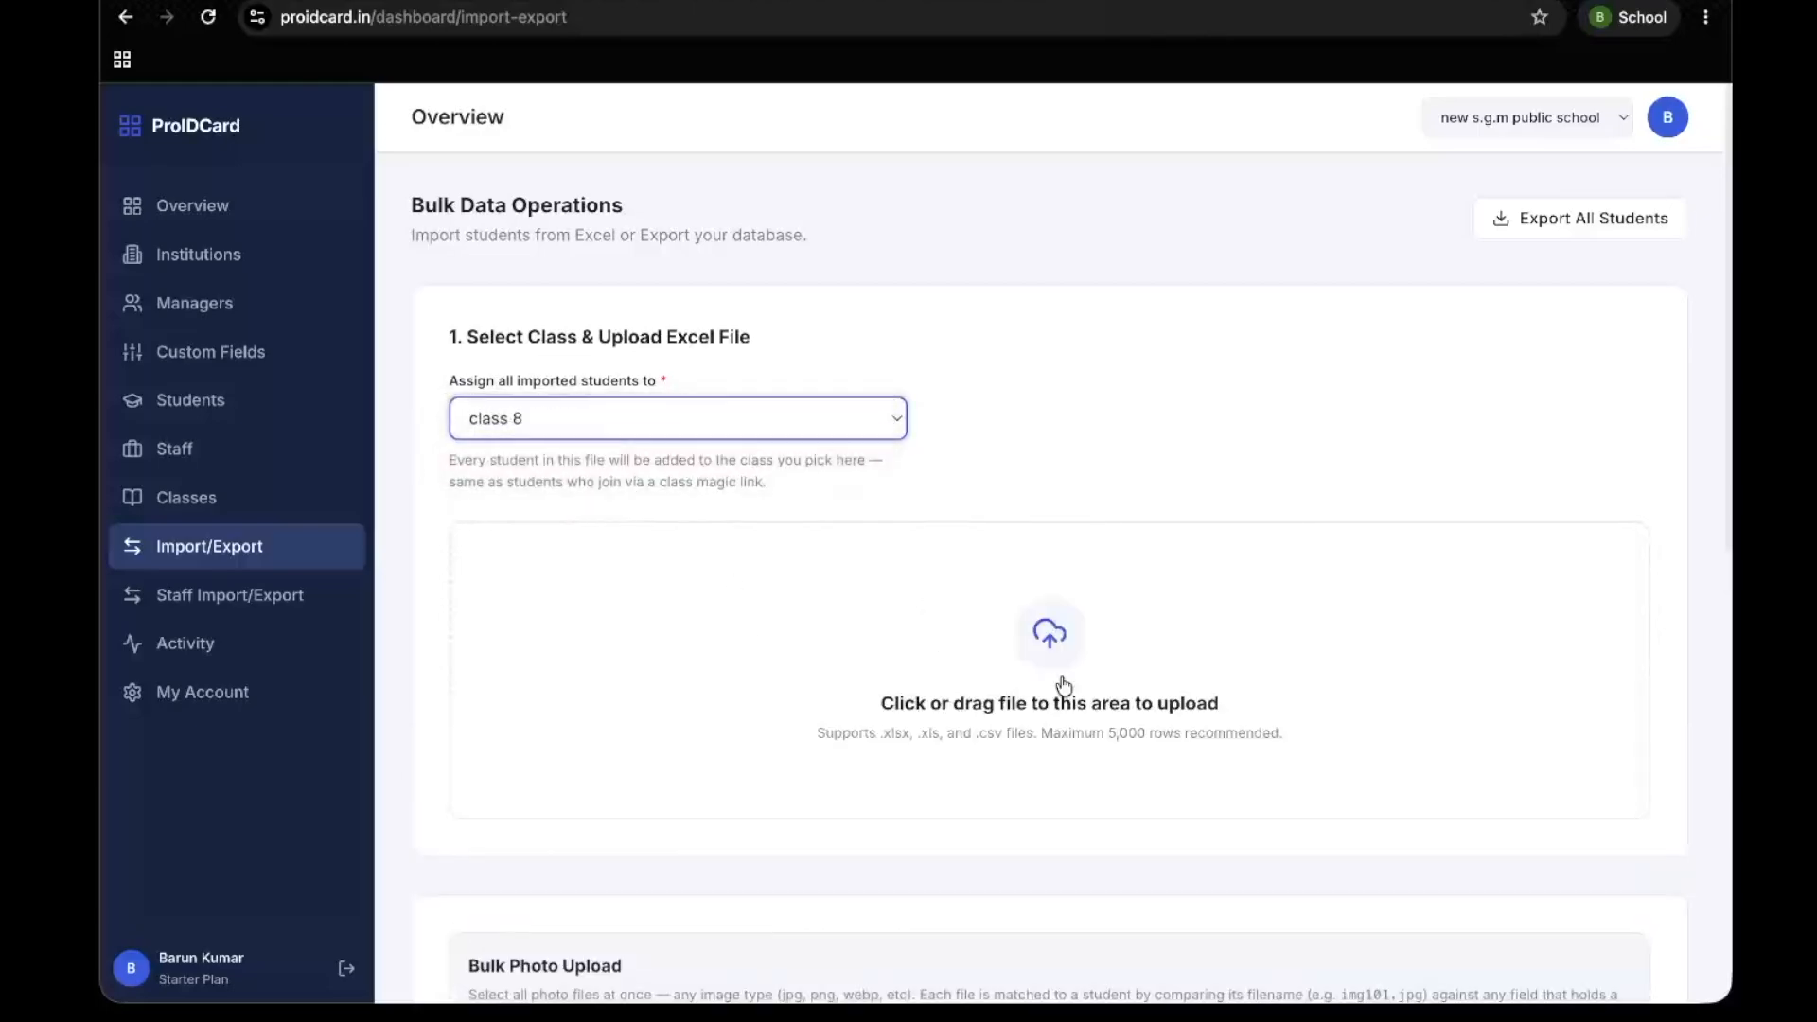
# Upload sgm_public_school_dummy_students.xlsx from the idcard/dummy-data folder in Documents as the class 8 import file
pyautogui.scroll(-3, 1063, 683)
pyautogui.click(1042, 524)
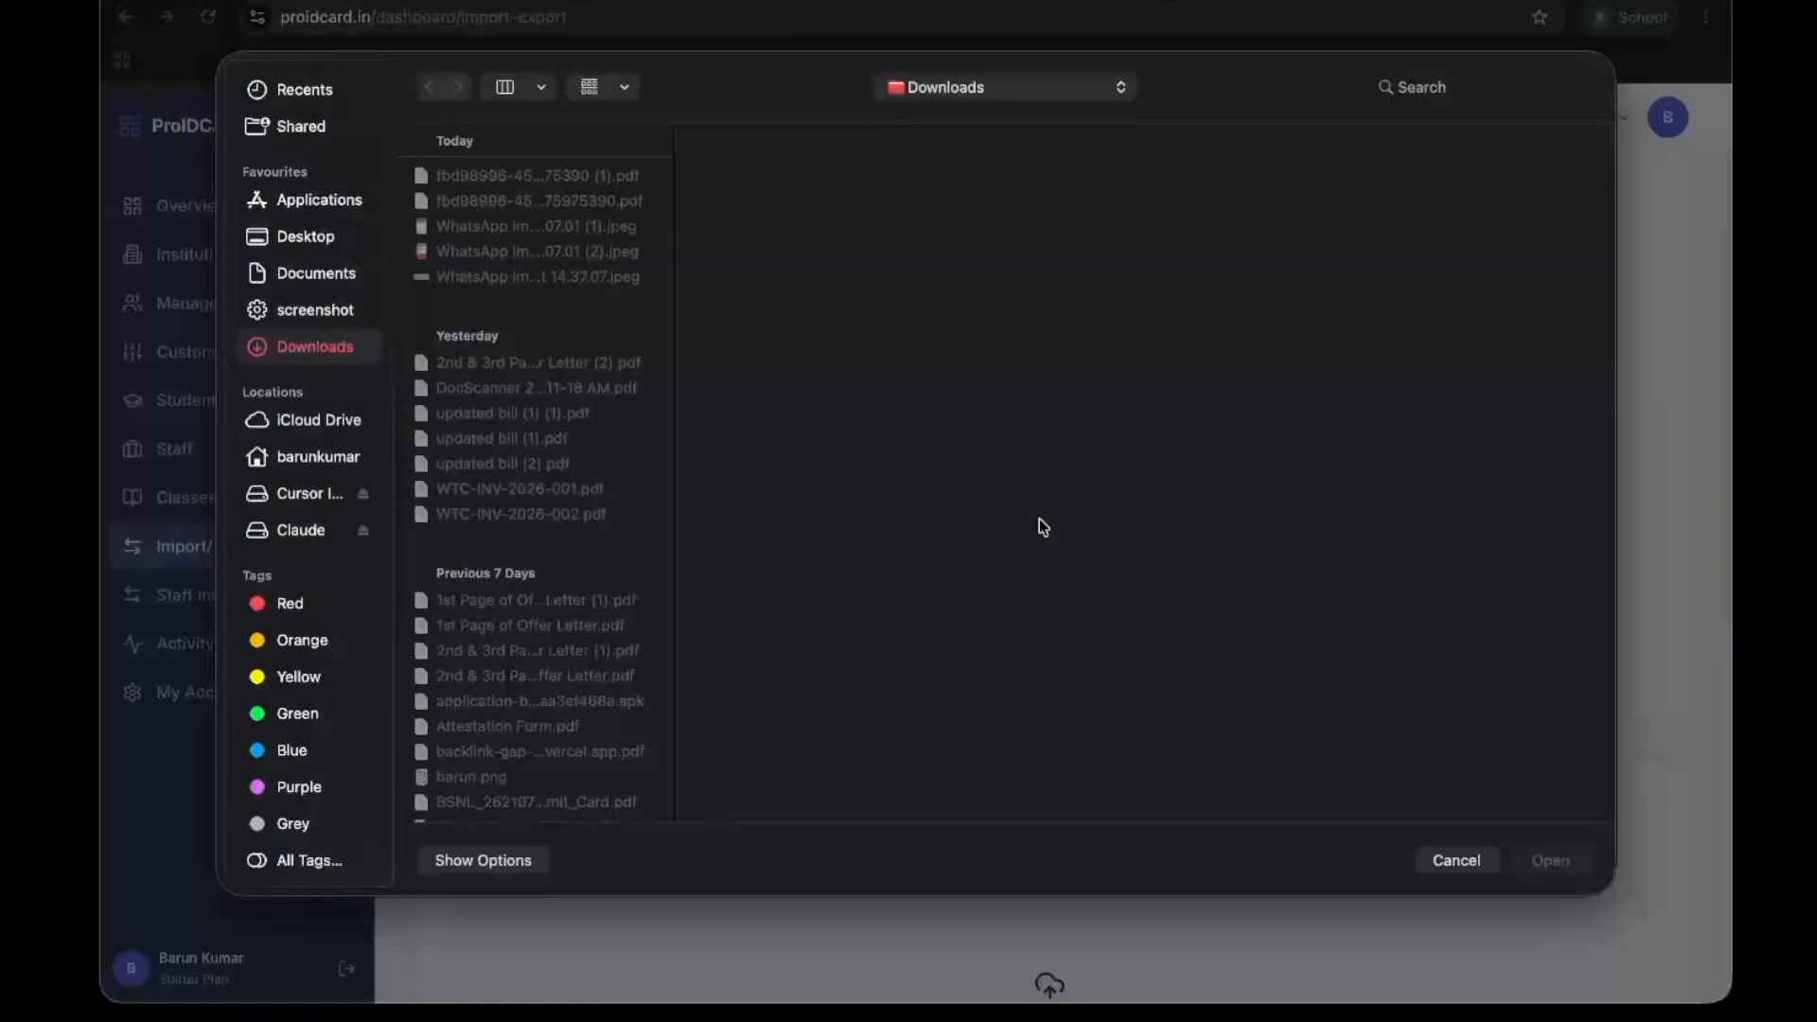
pyautogui.click(331, 244)
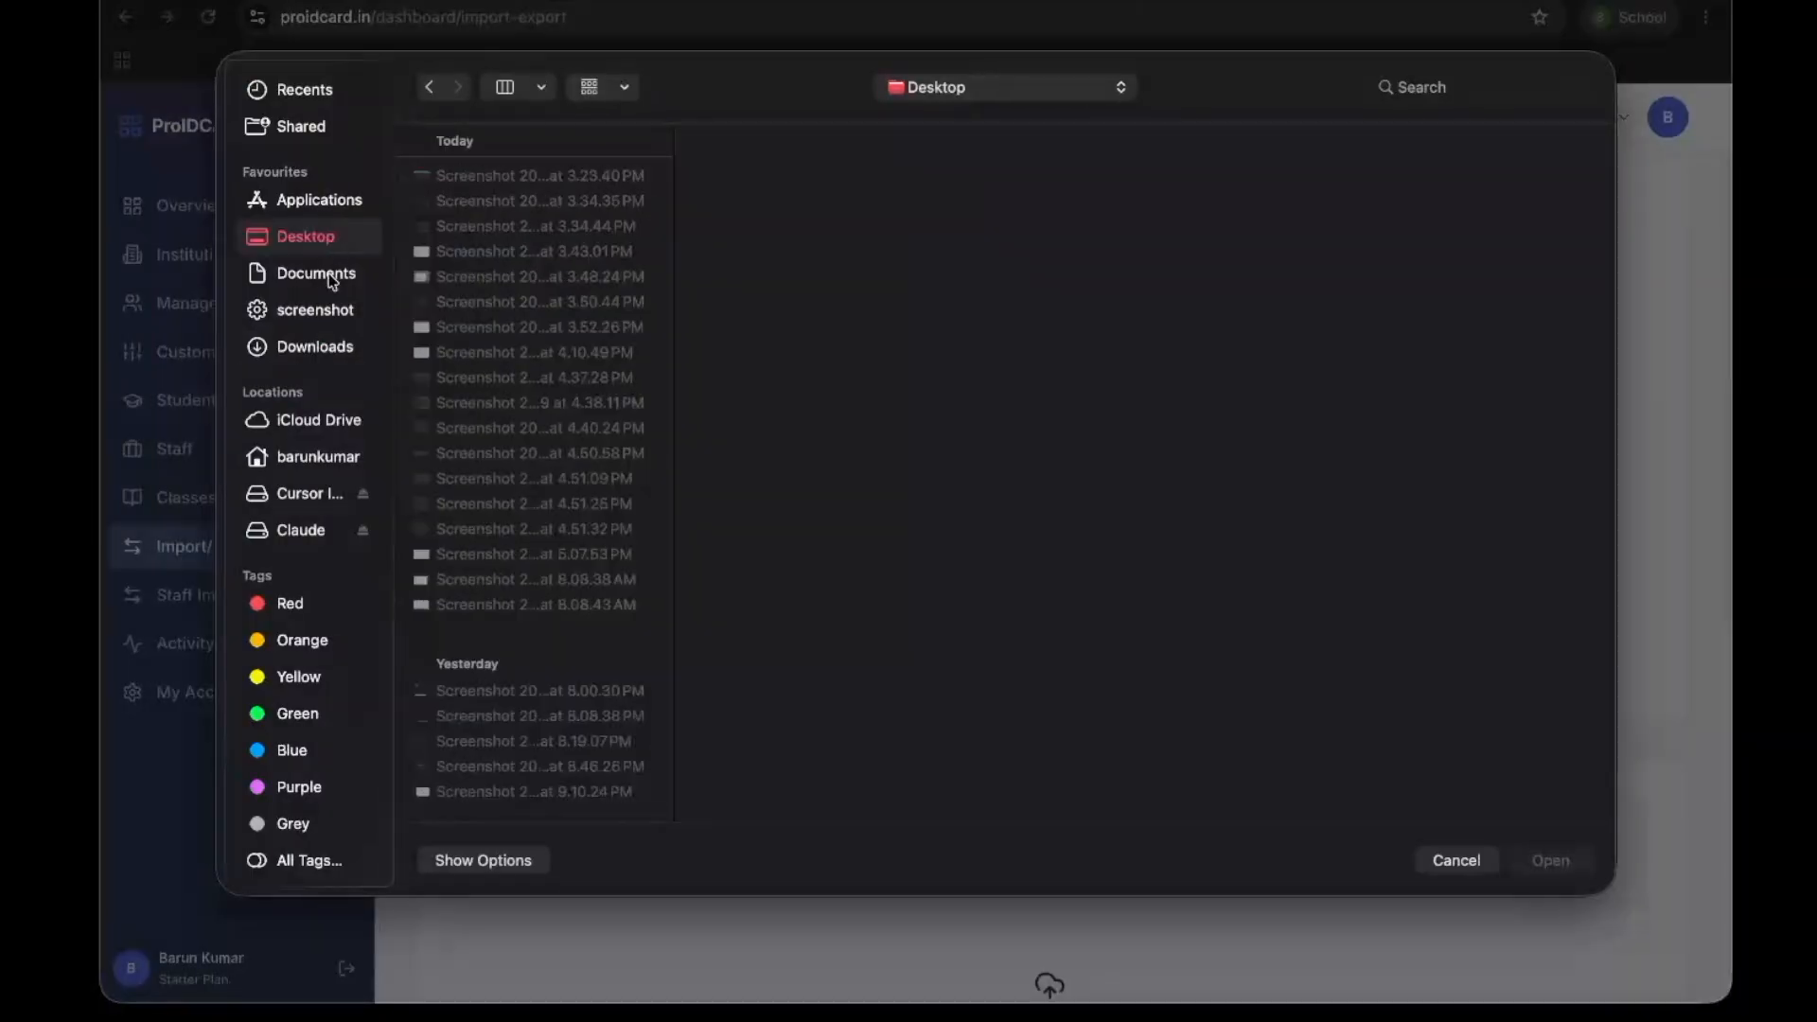
pyautogui.click(332, 278)
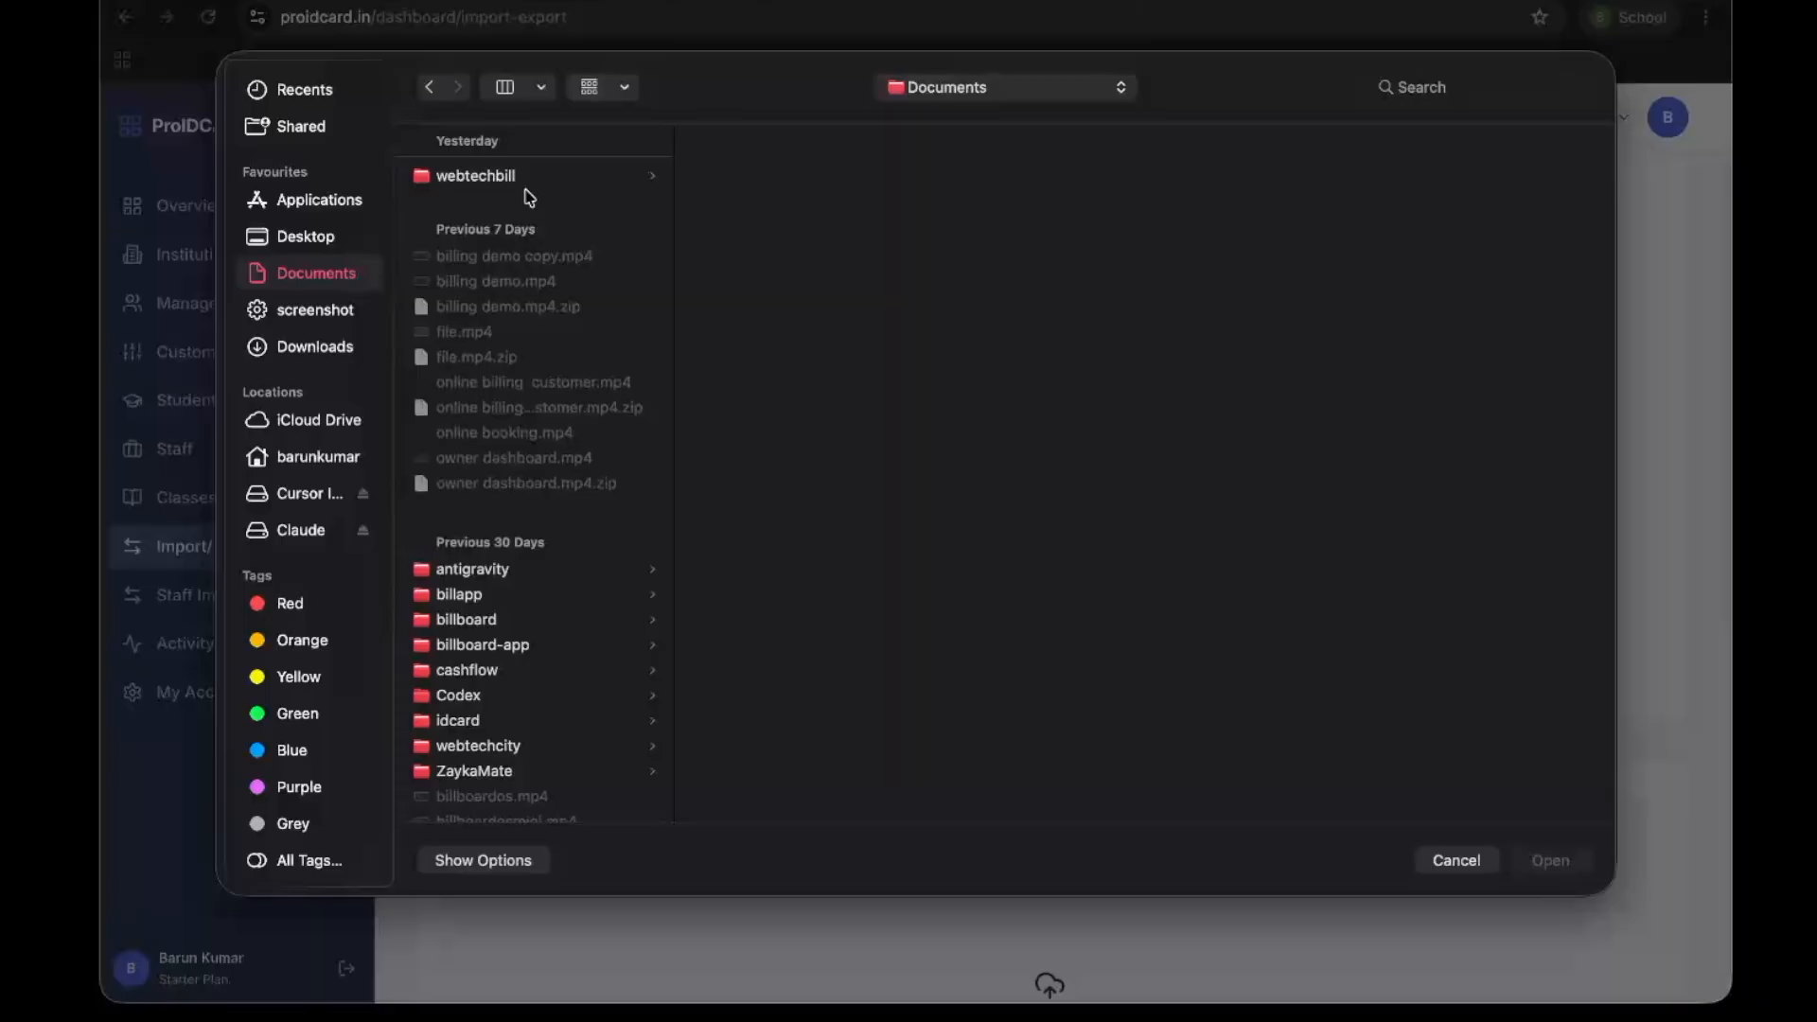
pyautogui.click(313, 459)
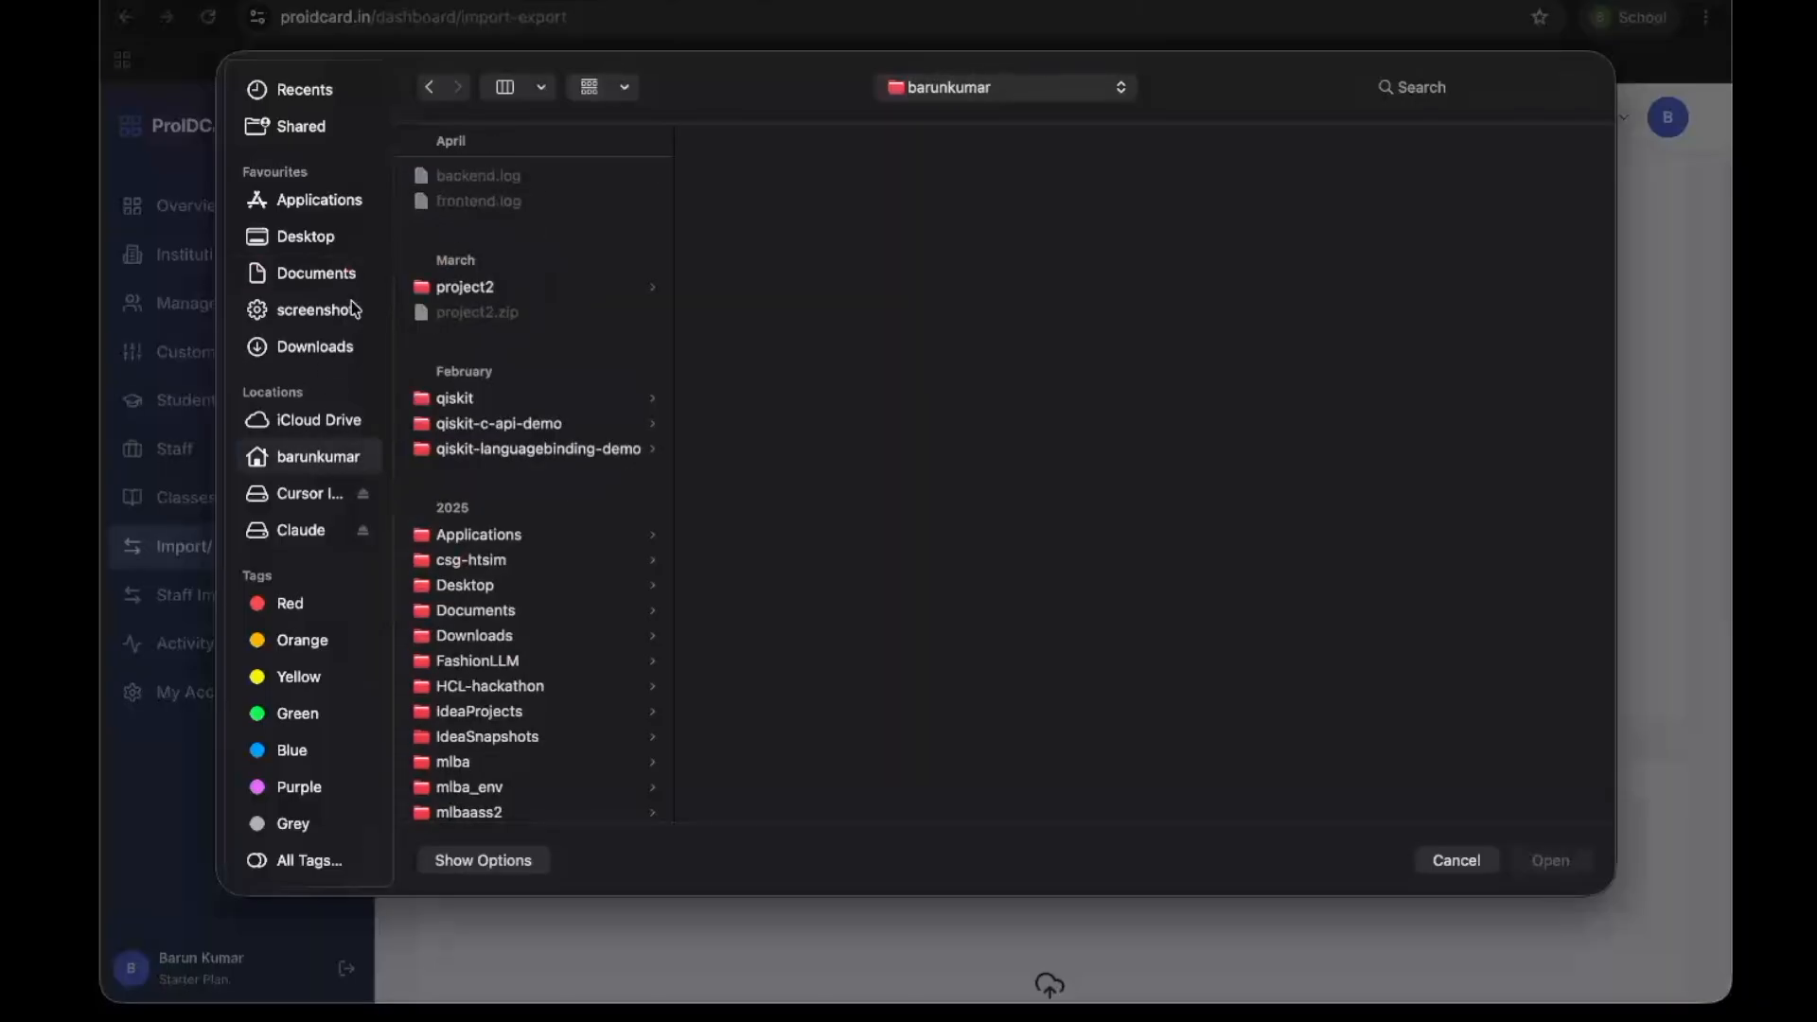
pyautogui.click(329, 346)
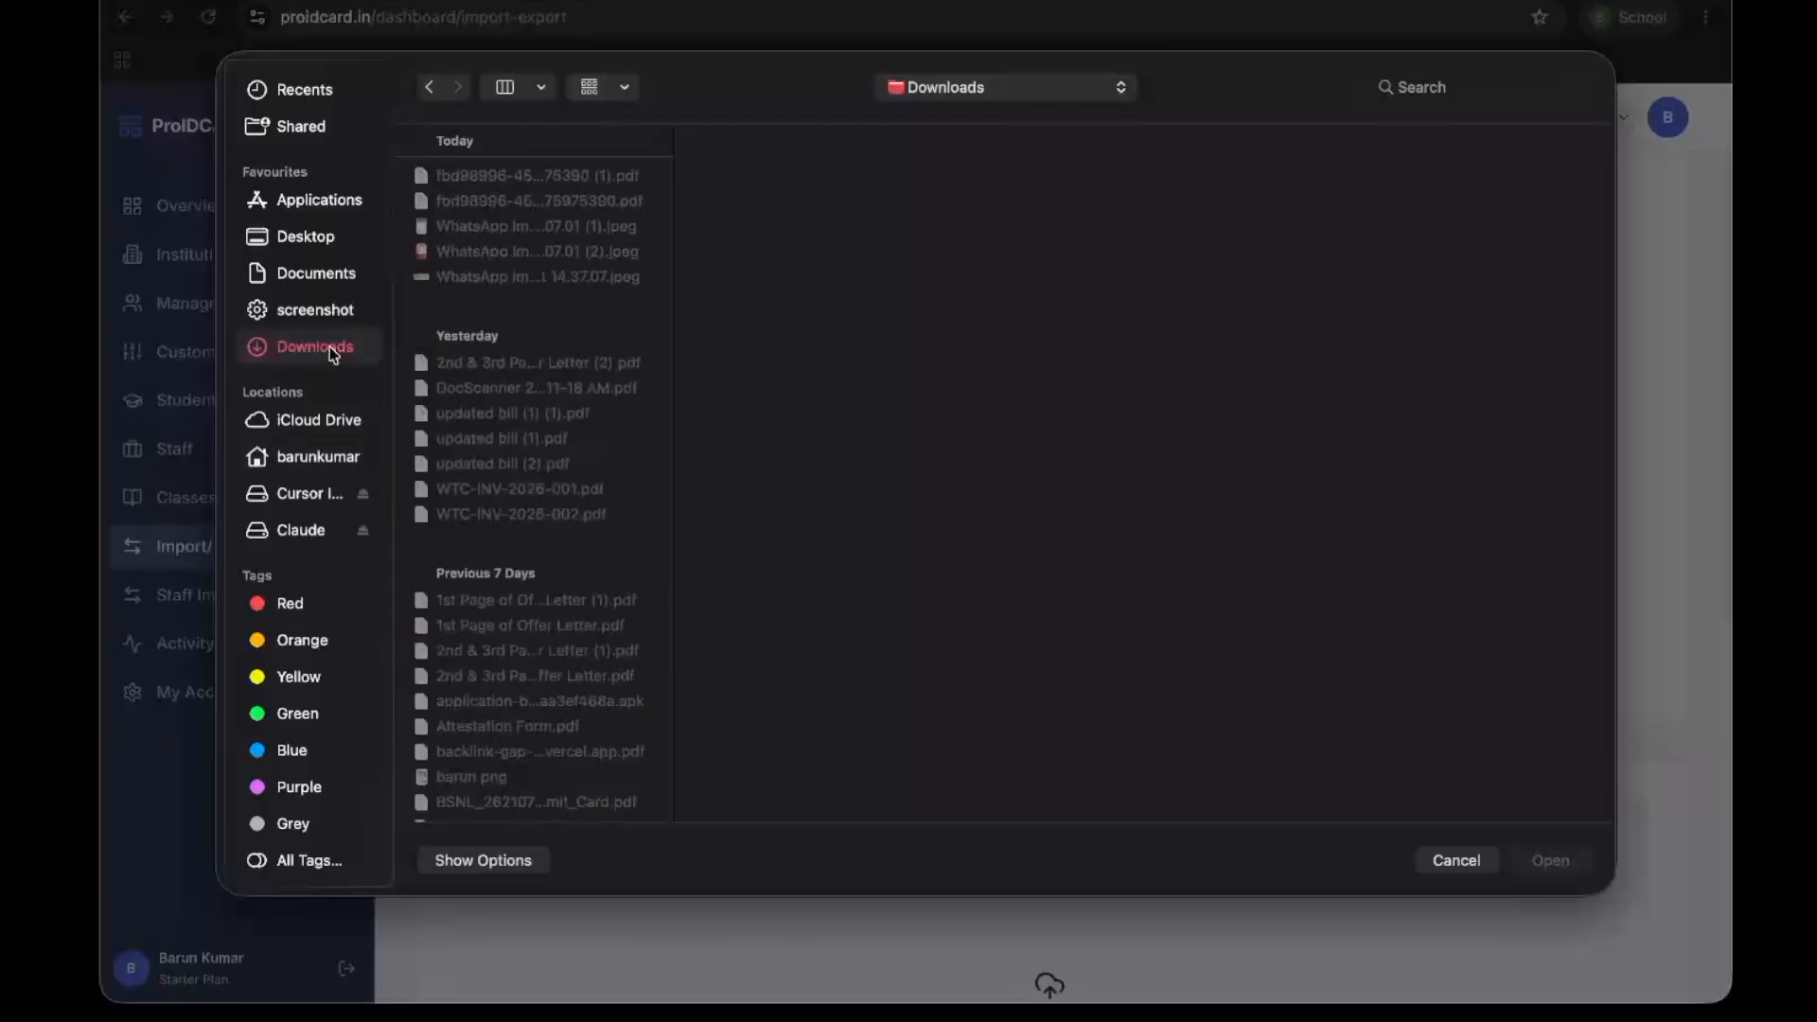
pyautogui.click(325, 272)
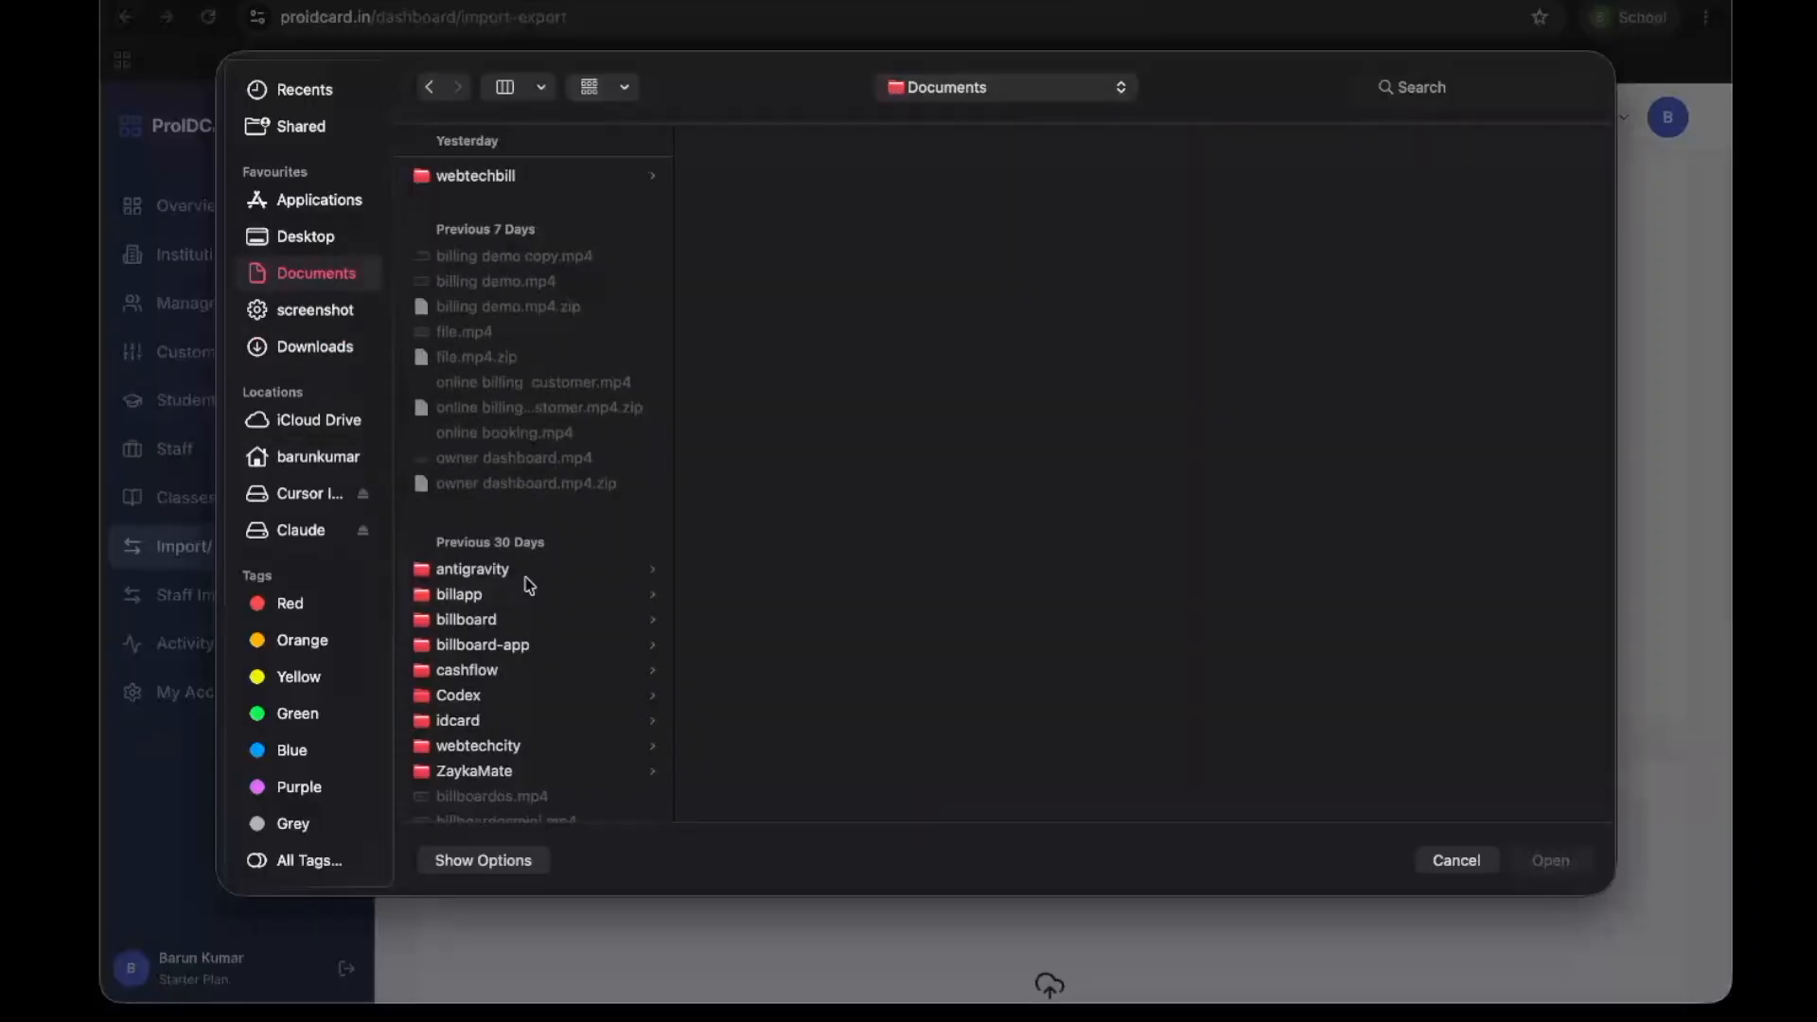
pyautogui.scroll(-3, 528, 585)
pyautogui.click(477, 581)
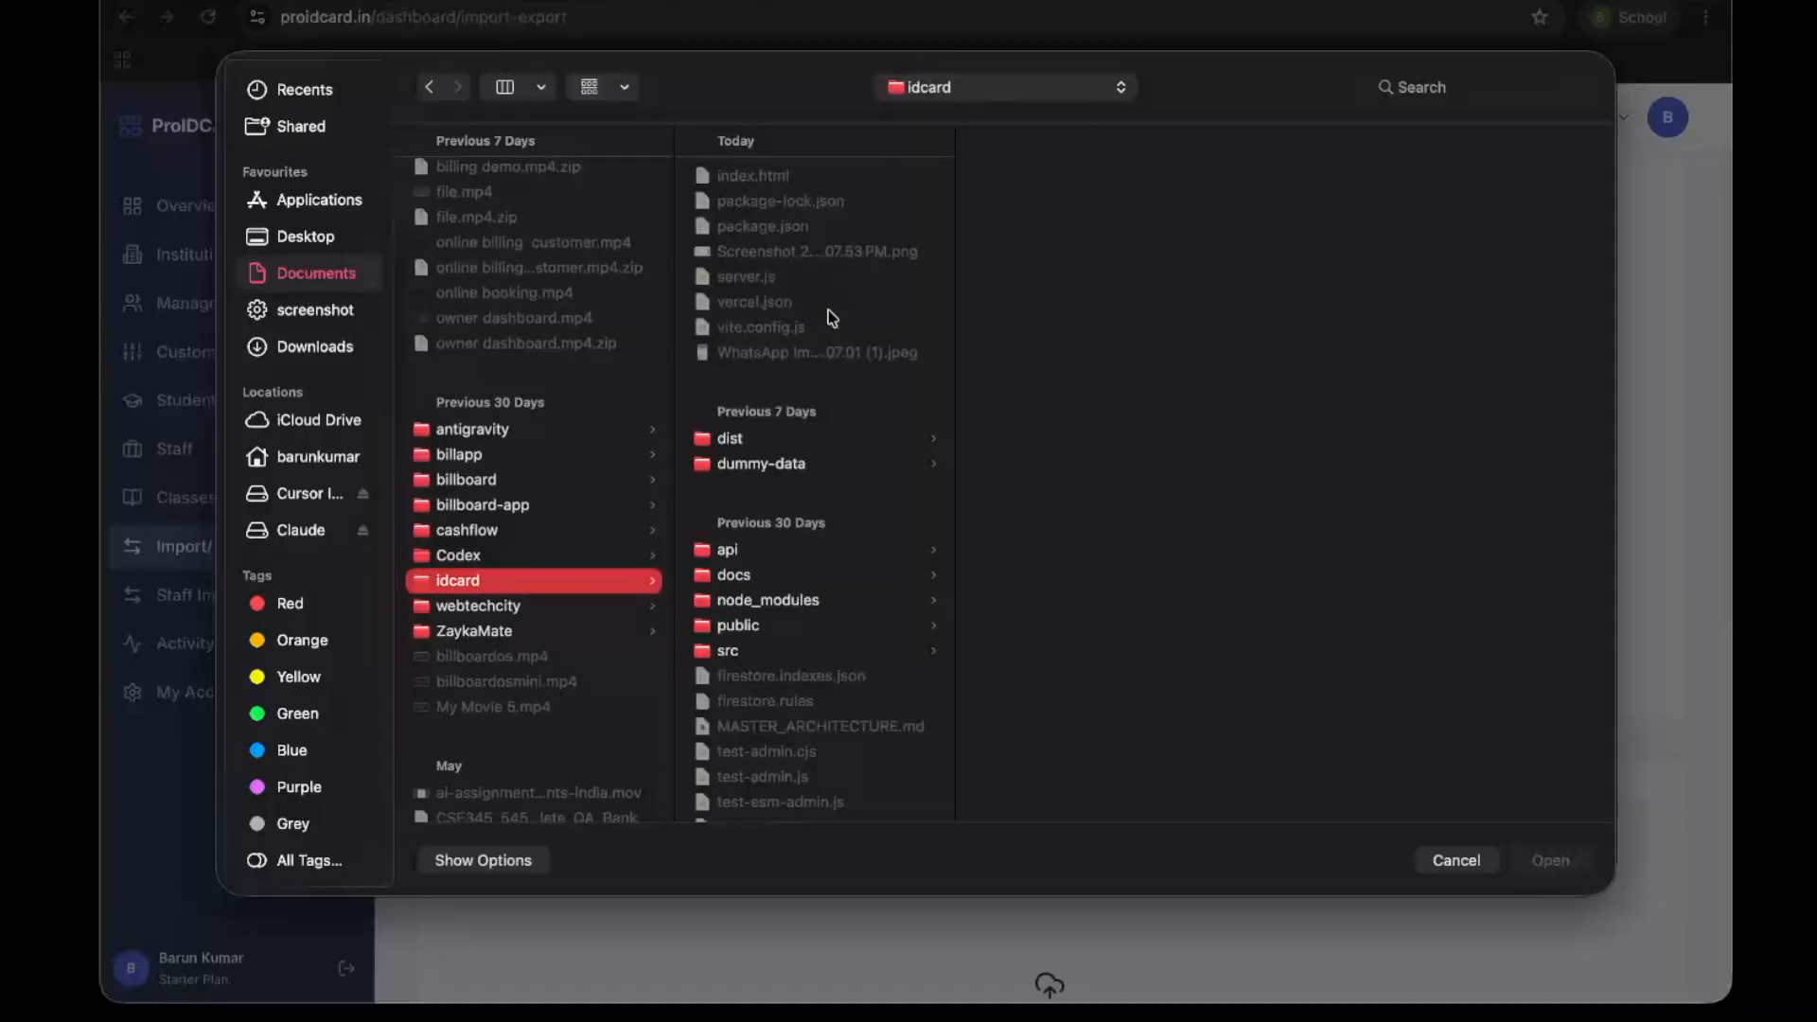
pyautogui.click(815, 462)
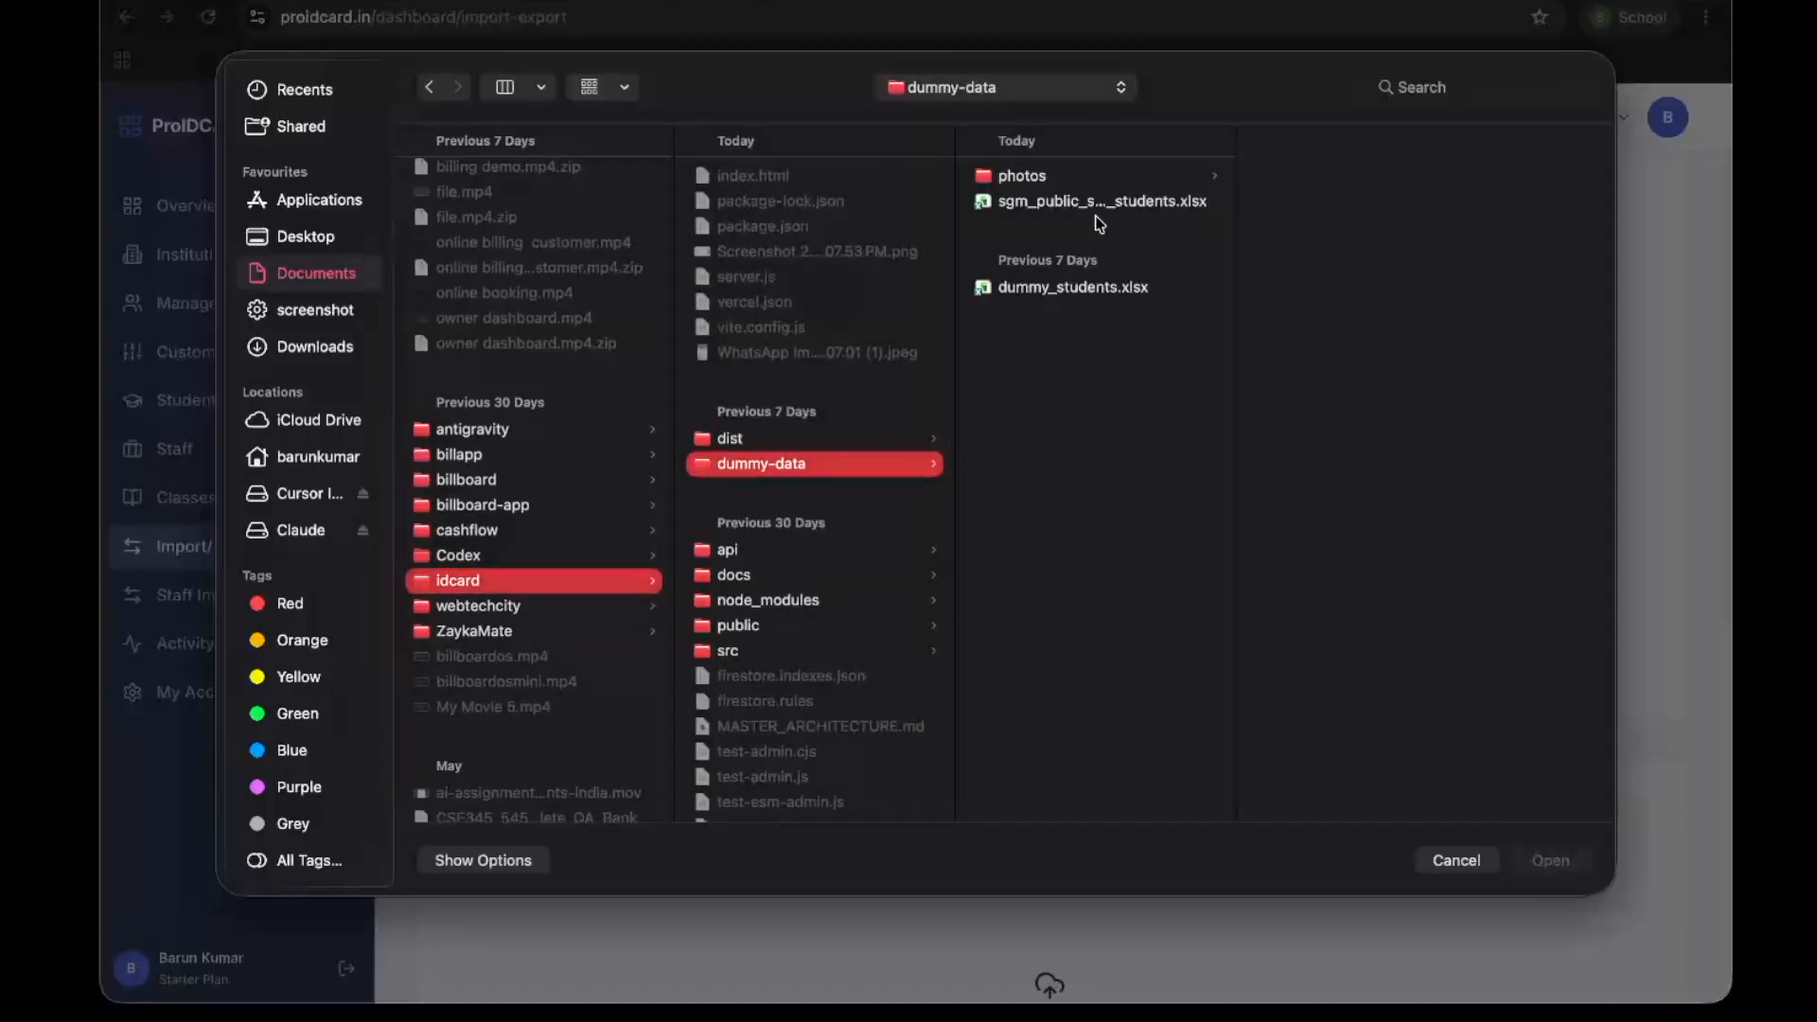
pyautogui.click(1076, 288)
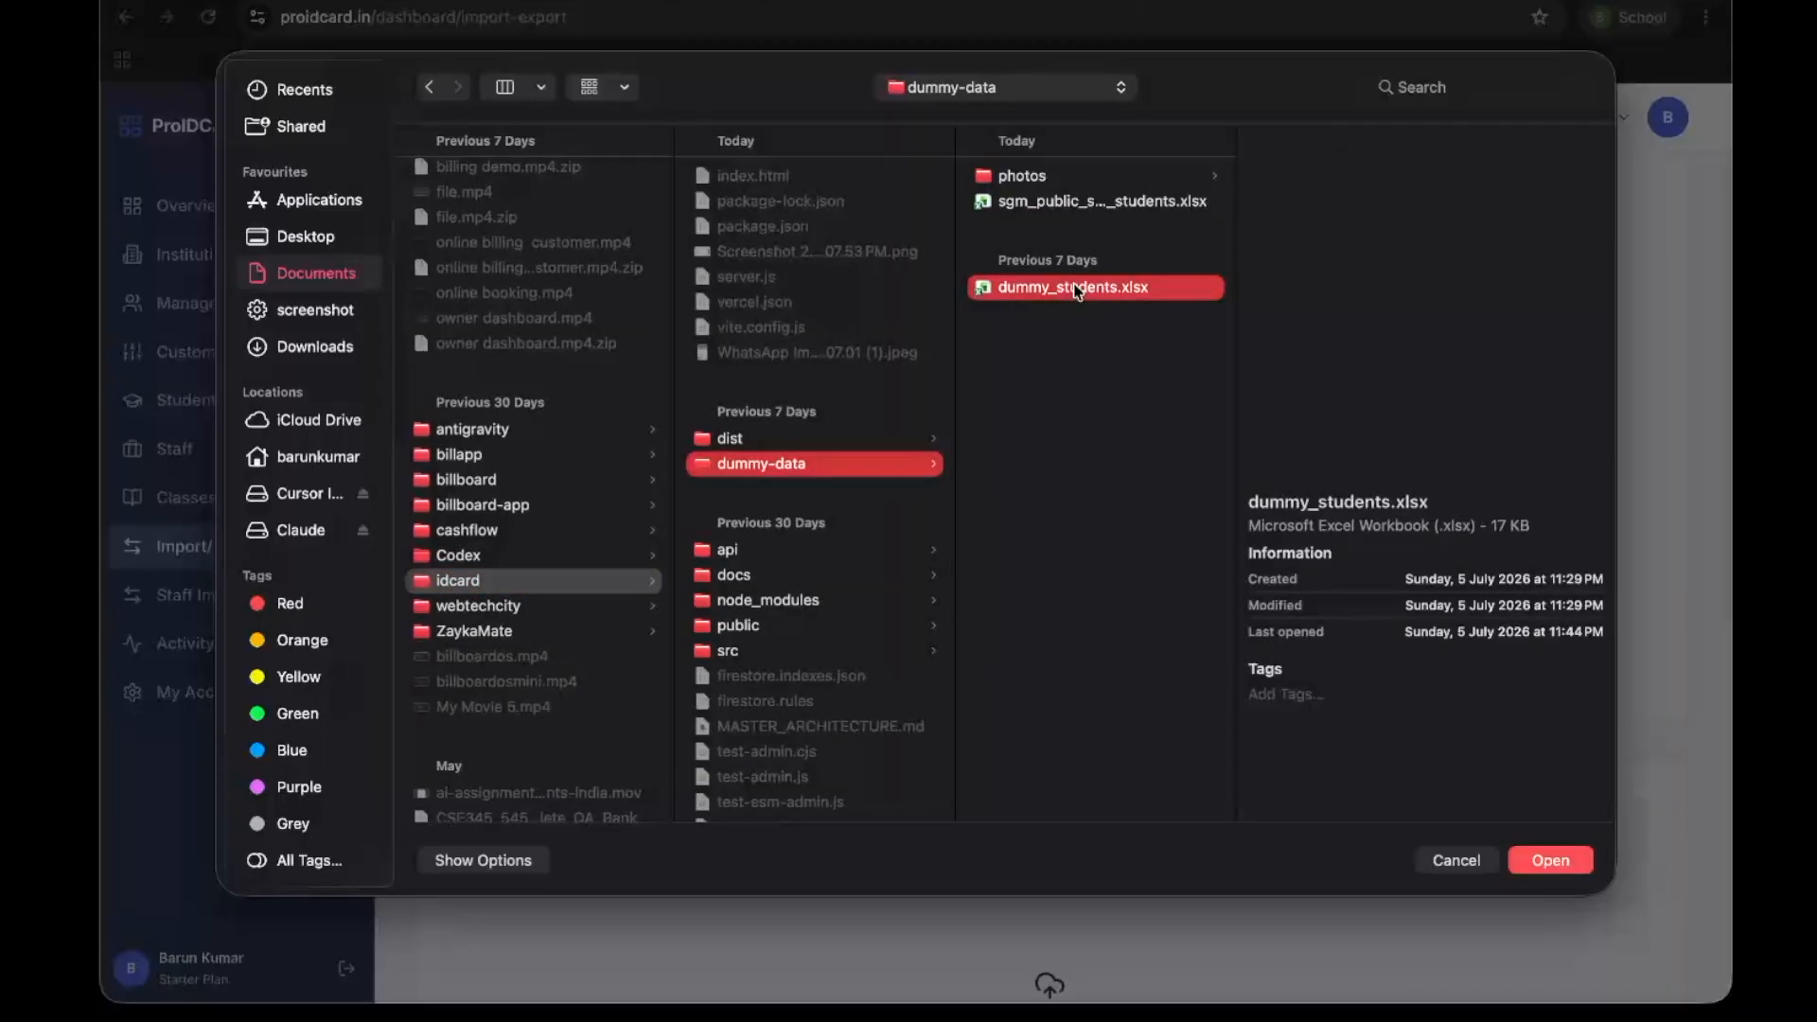
pyautogui.click(1082, 205)
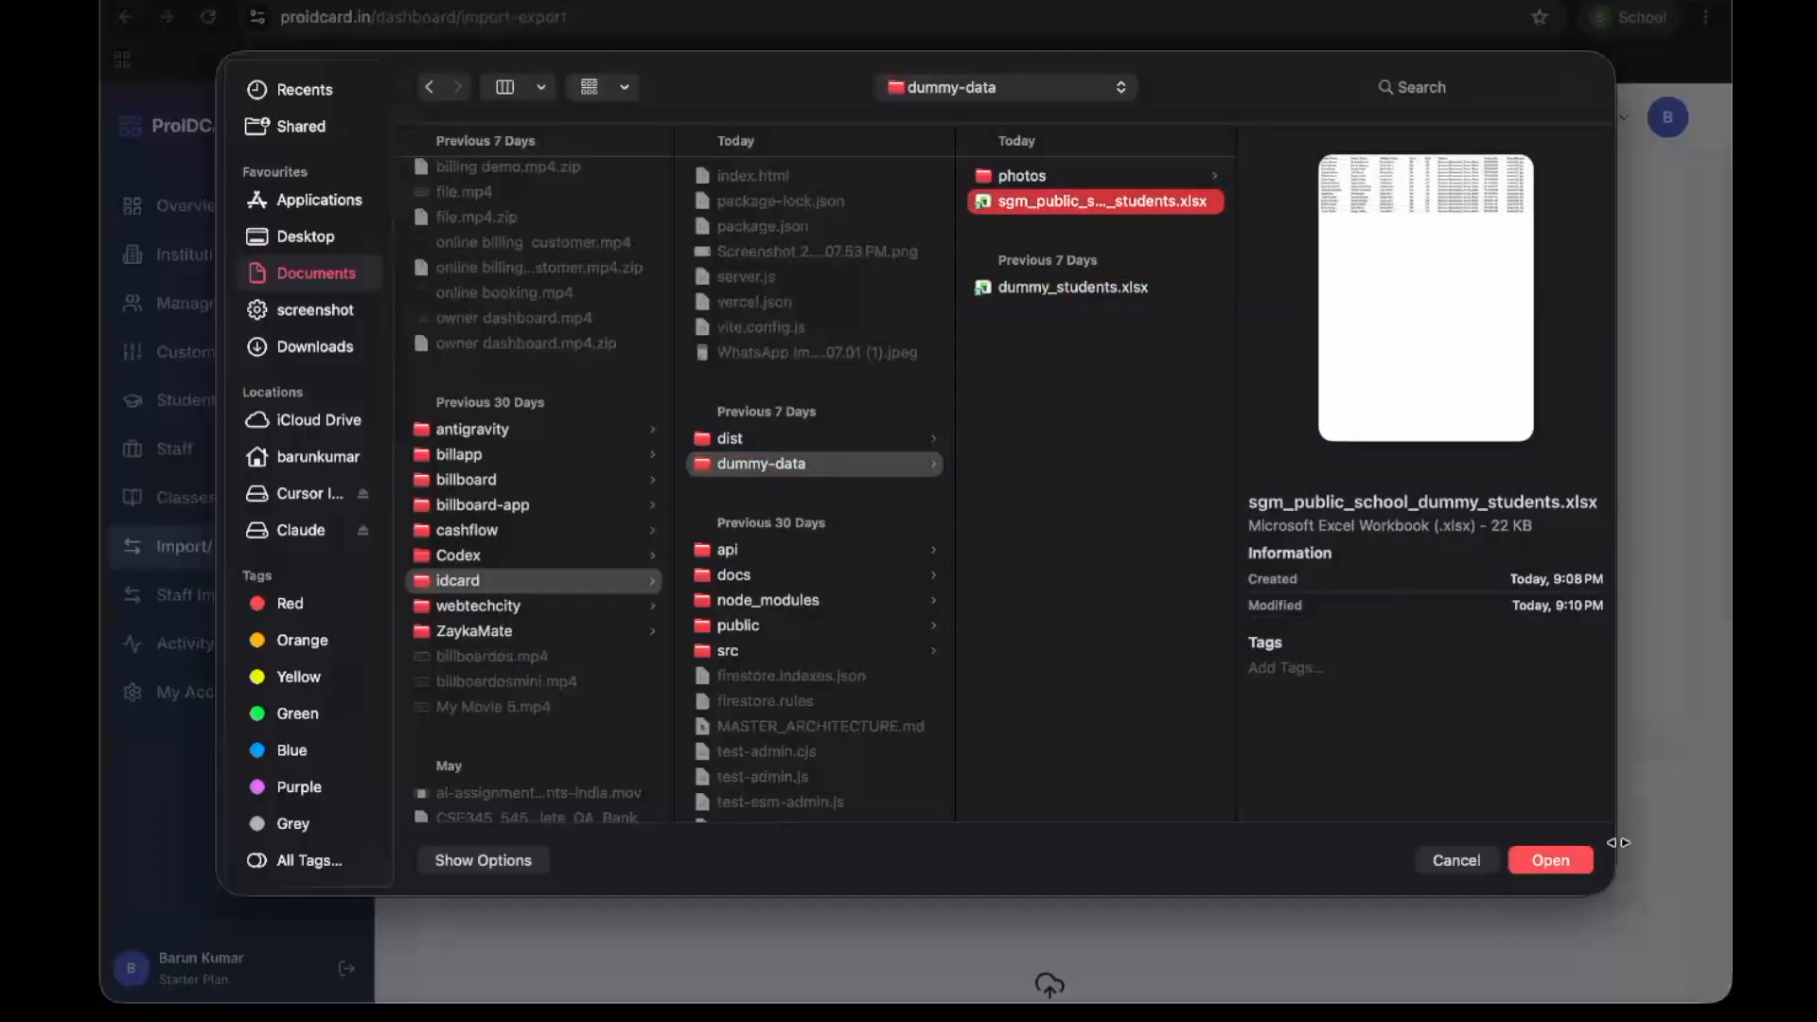
pyautogui.click(1556, 860)
# Map the Father's Name column to the father name field and the Mother's Name column to mother name
pyautogui.scroll(-3, 1427, 683)
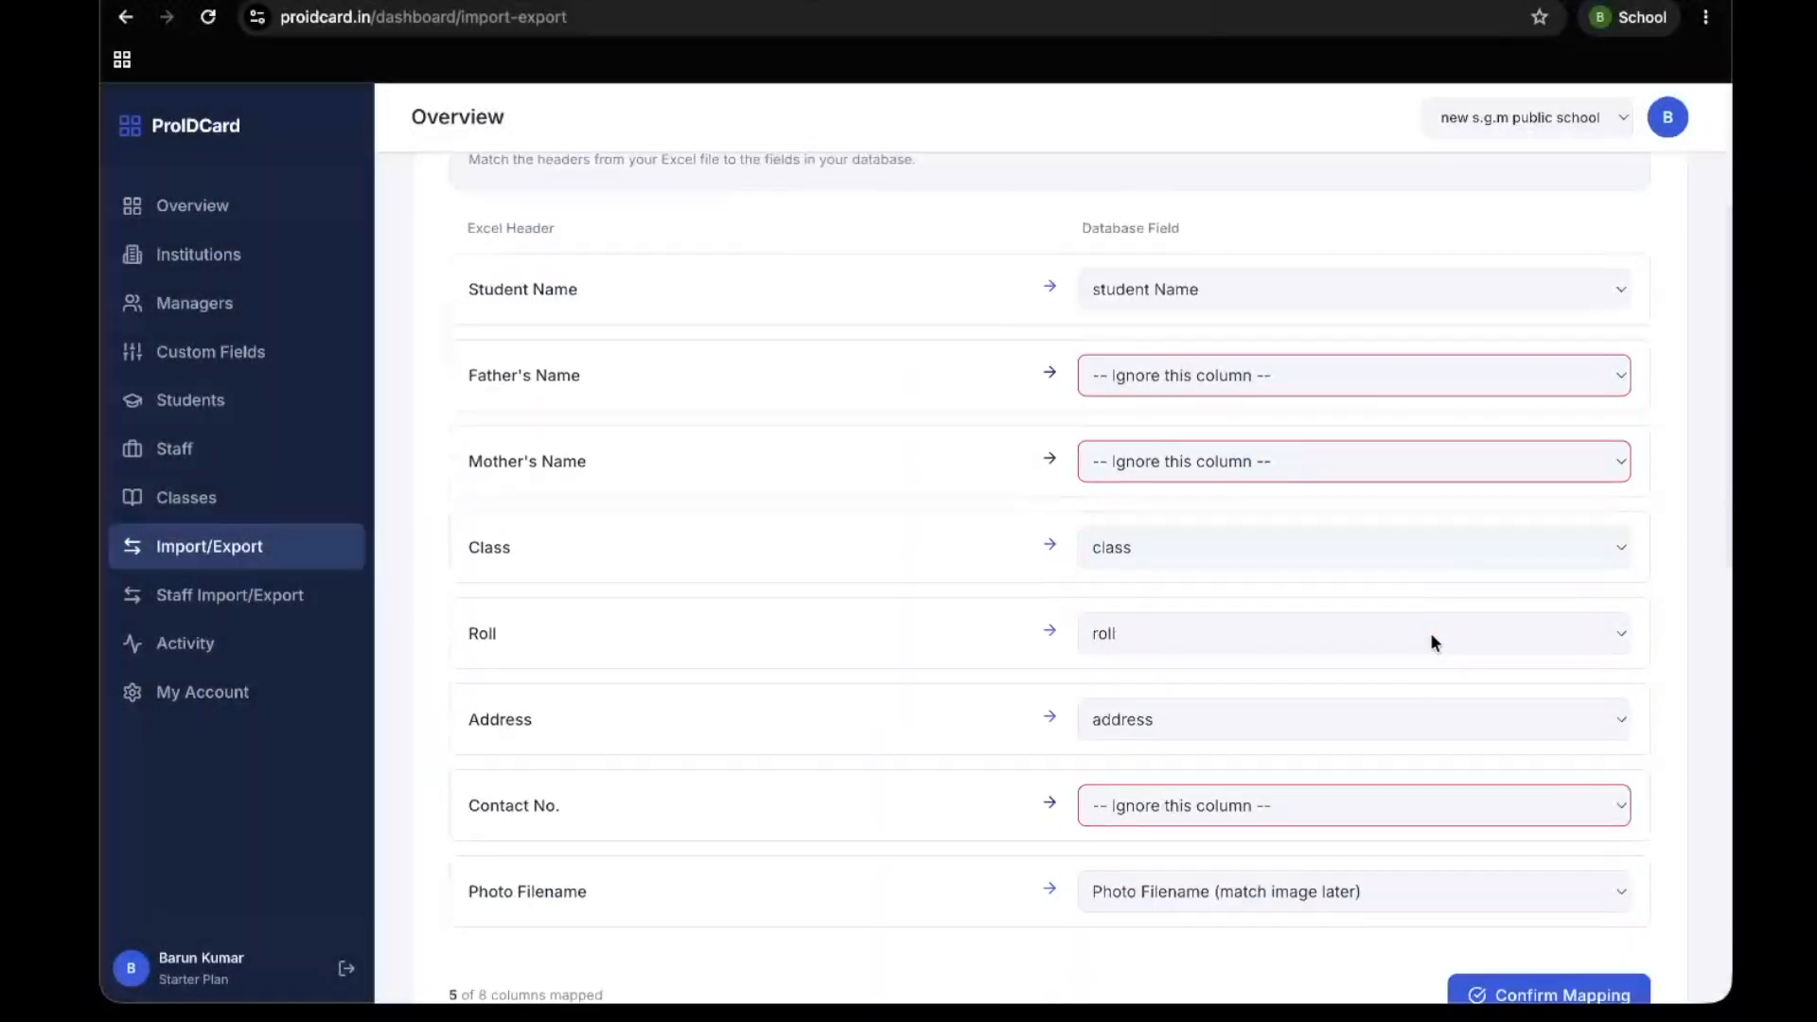
pyautogui.scroll(2, 913, 757)
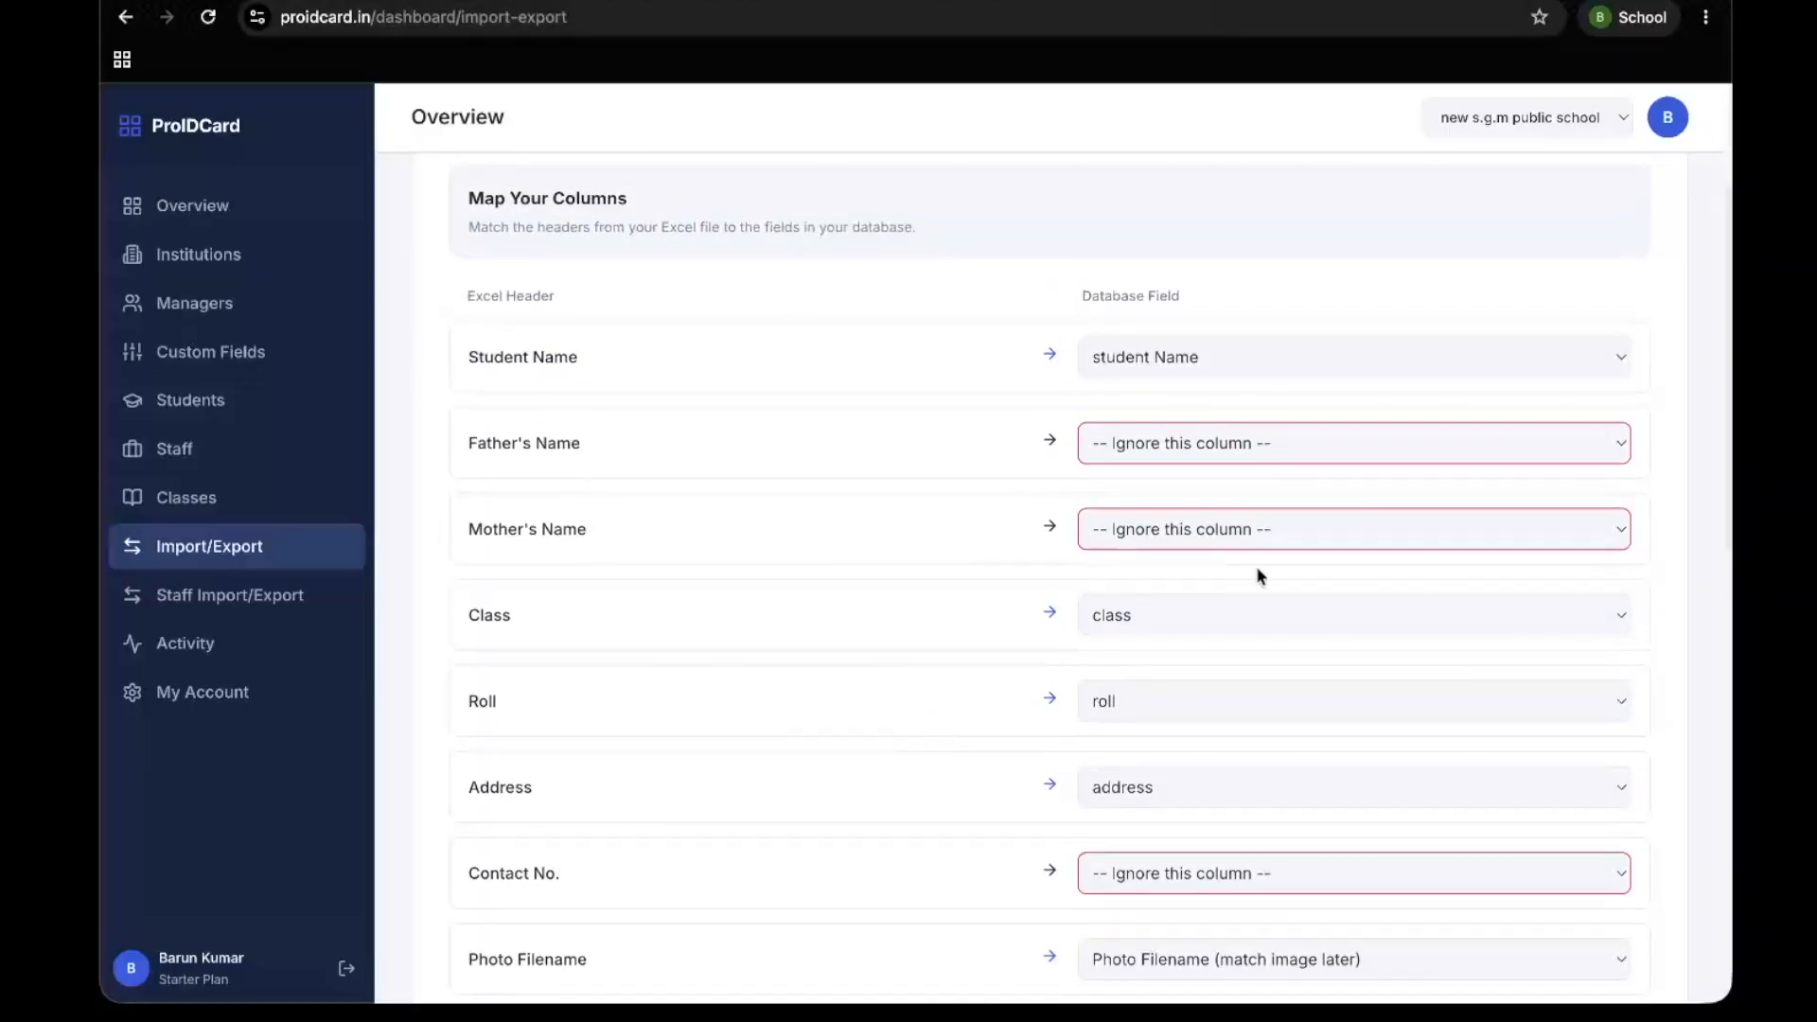
pyautogui.click(1180, 456)
pyautogui.click(1116, 492)
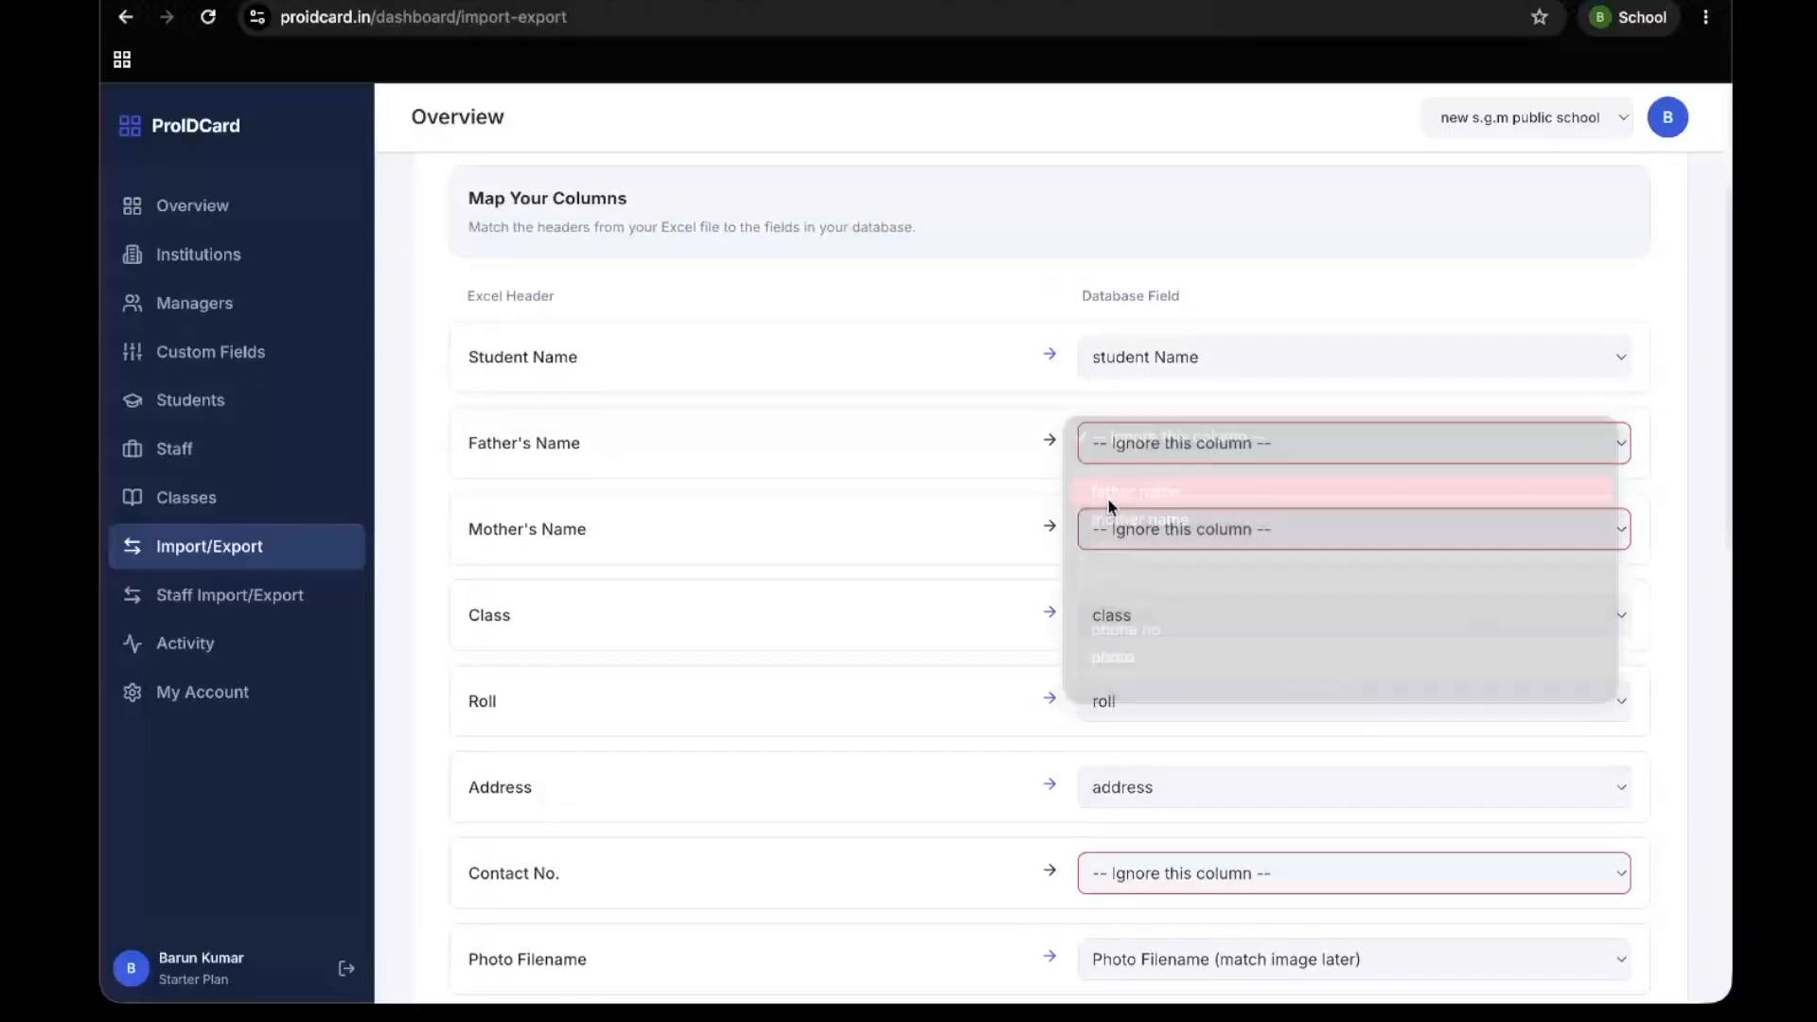
pyautogui.scroll(-1, 1012, 529)
pyautogui.click(1140, 473)
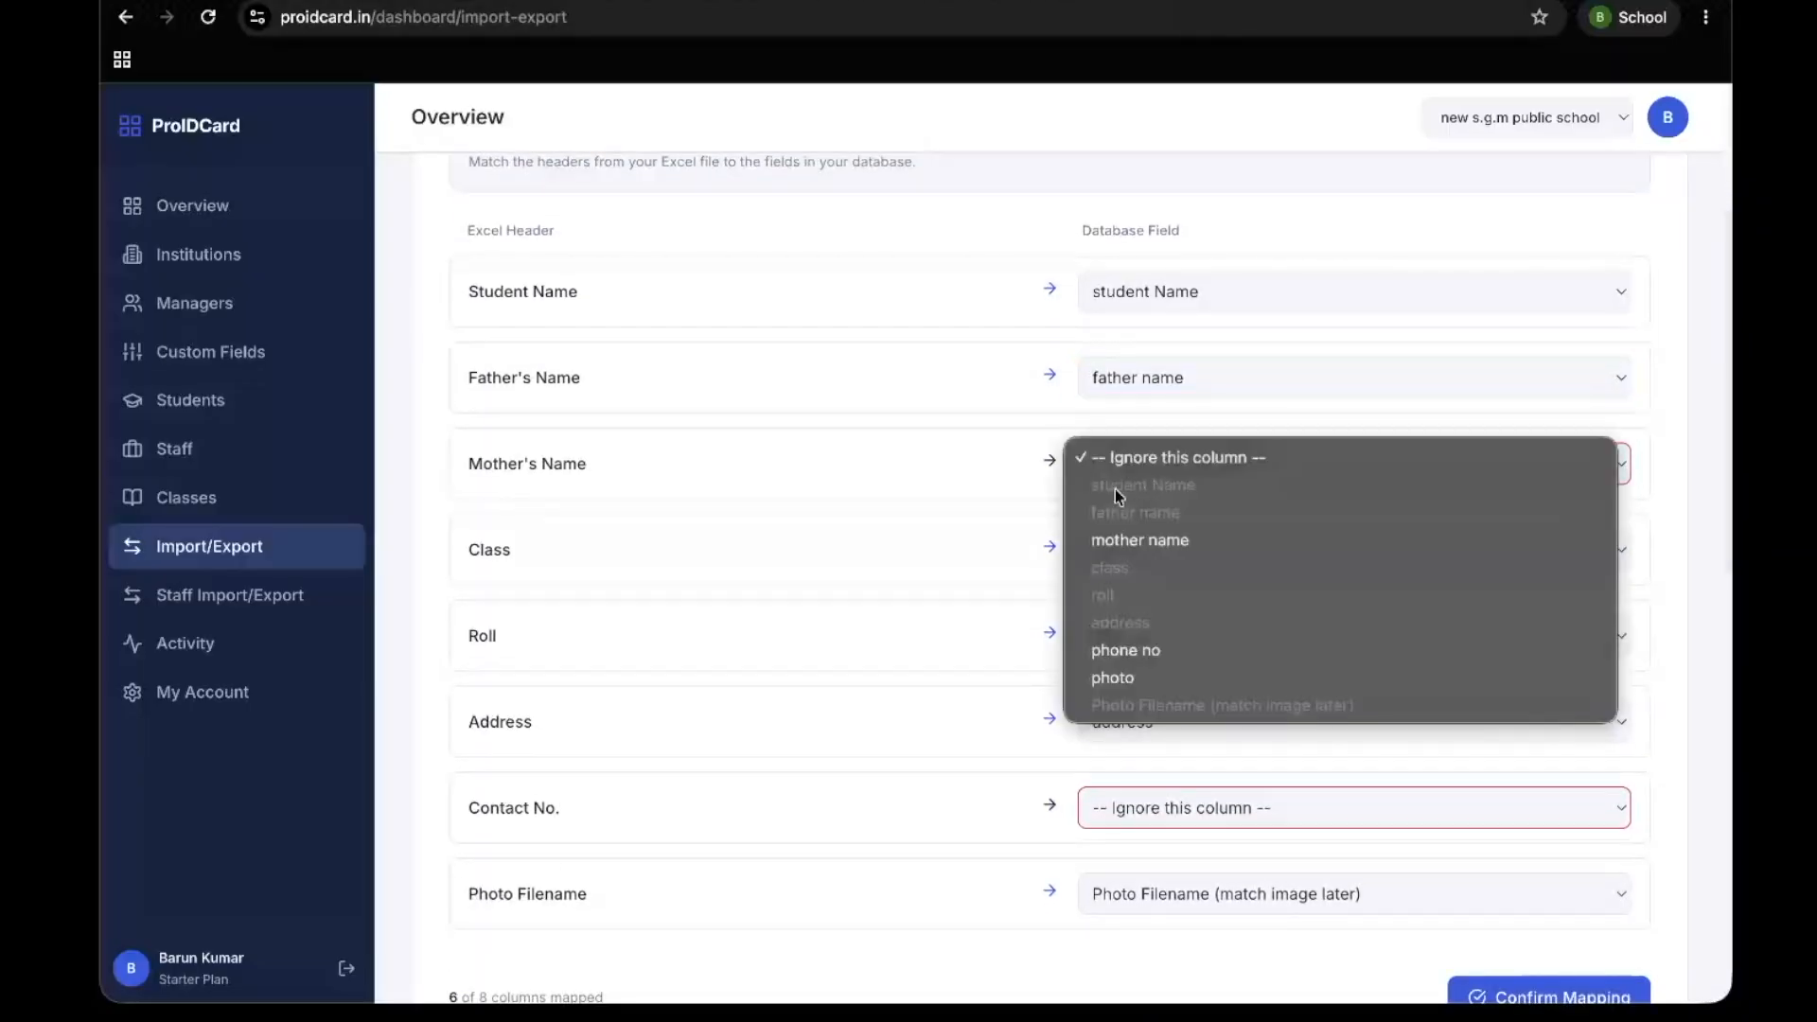
pyautogui.click(1137, 541)
# Map the Contact No. column to the phone no field and the Photo Filename column to photo
pyautogui.scroll(-2, 975, 644)
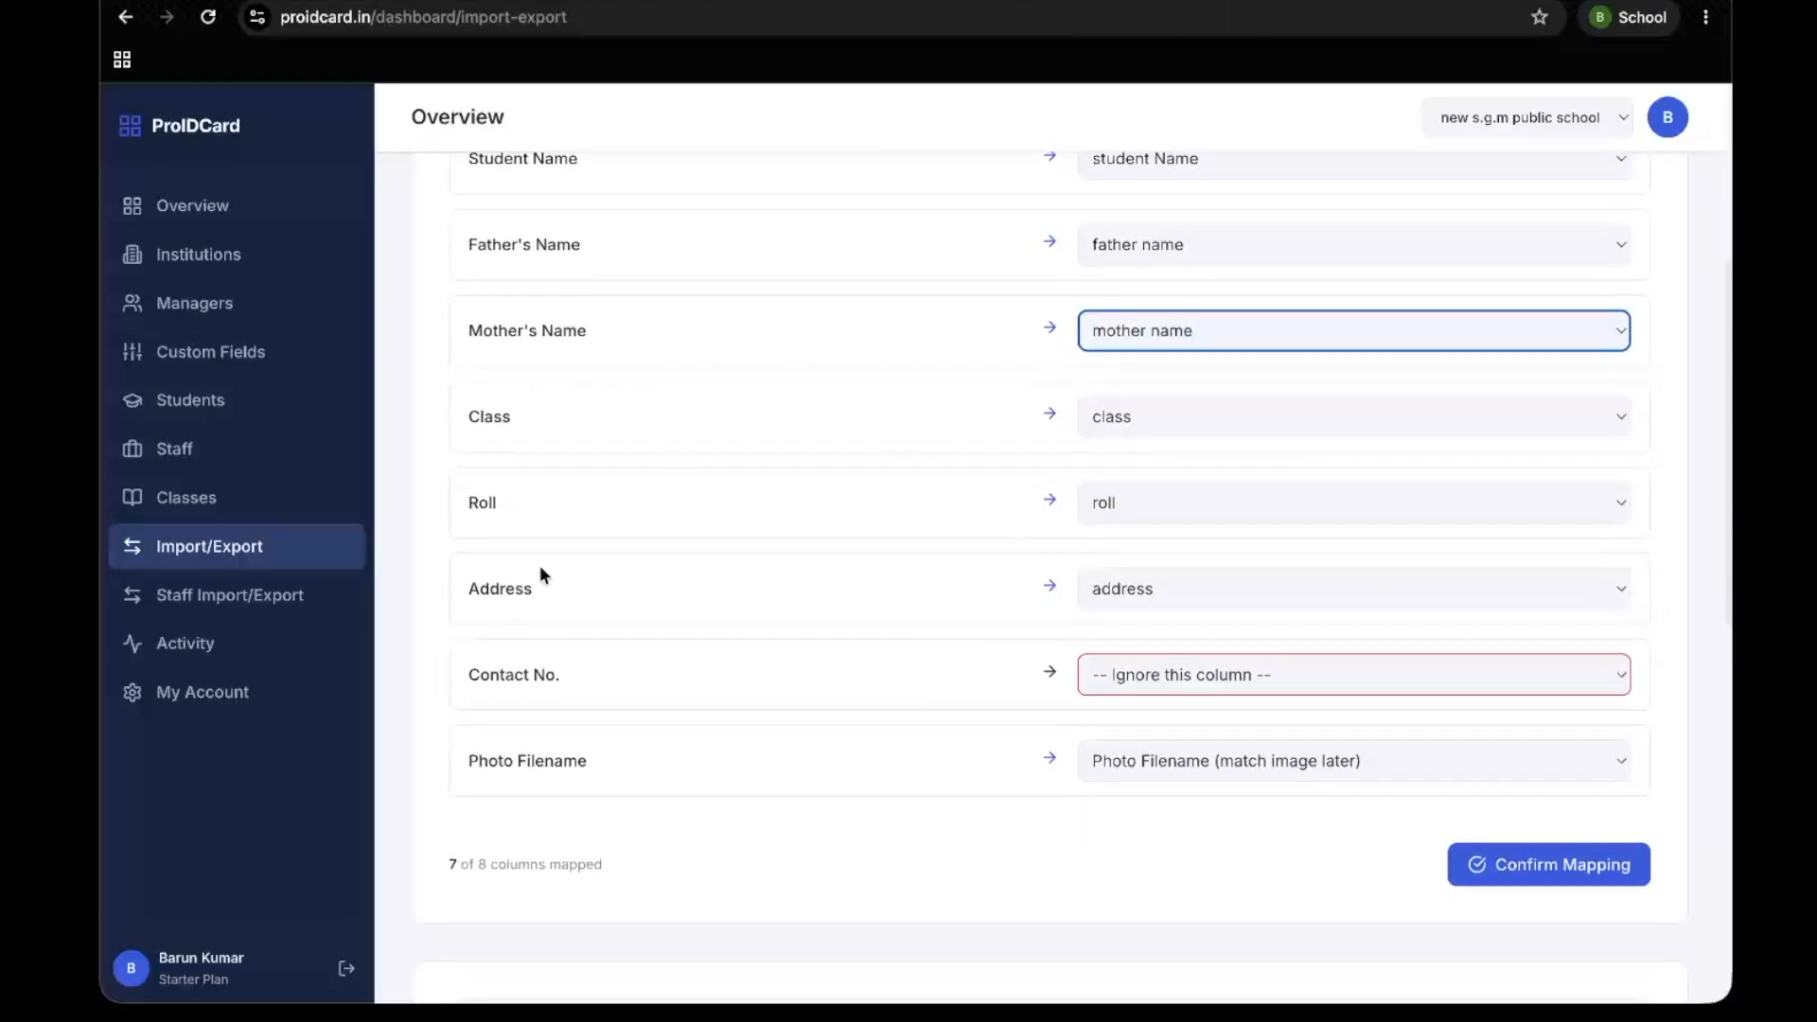
pyautogui.click(1191, 682)
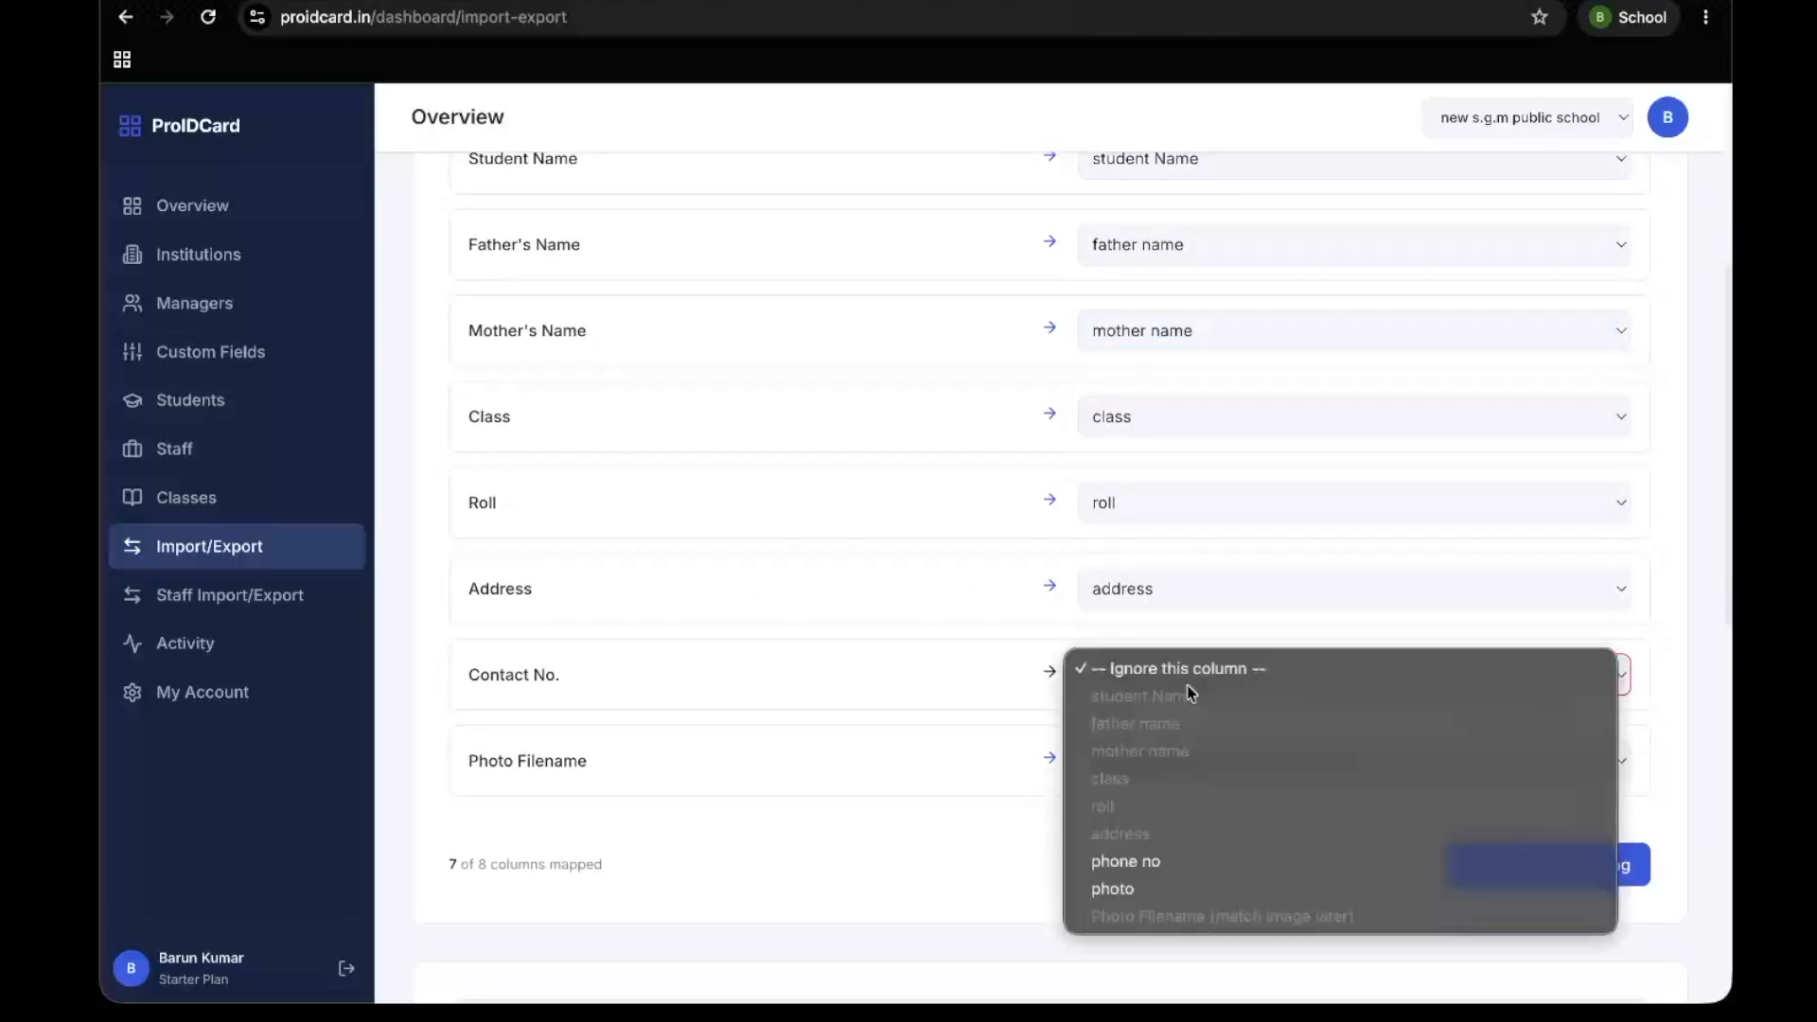
pyautogui.click(1107, 863)
pyautogui.scroll(-2, 809, 724)
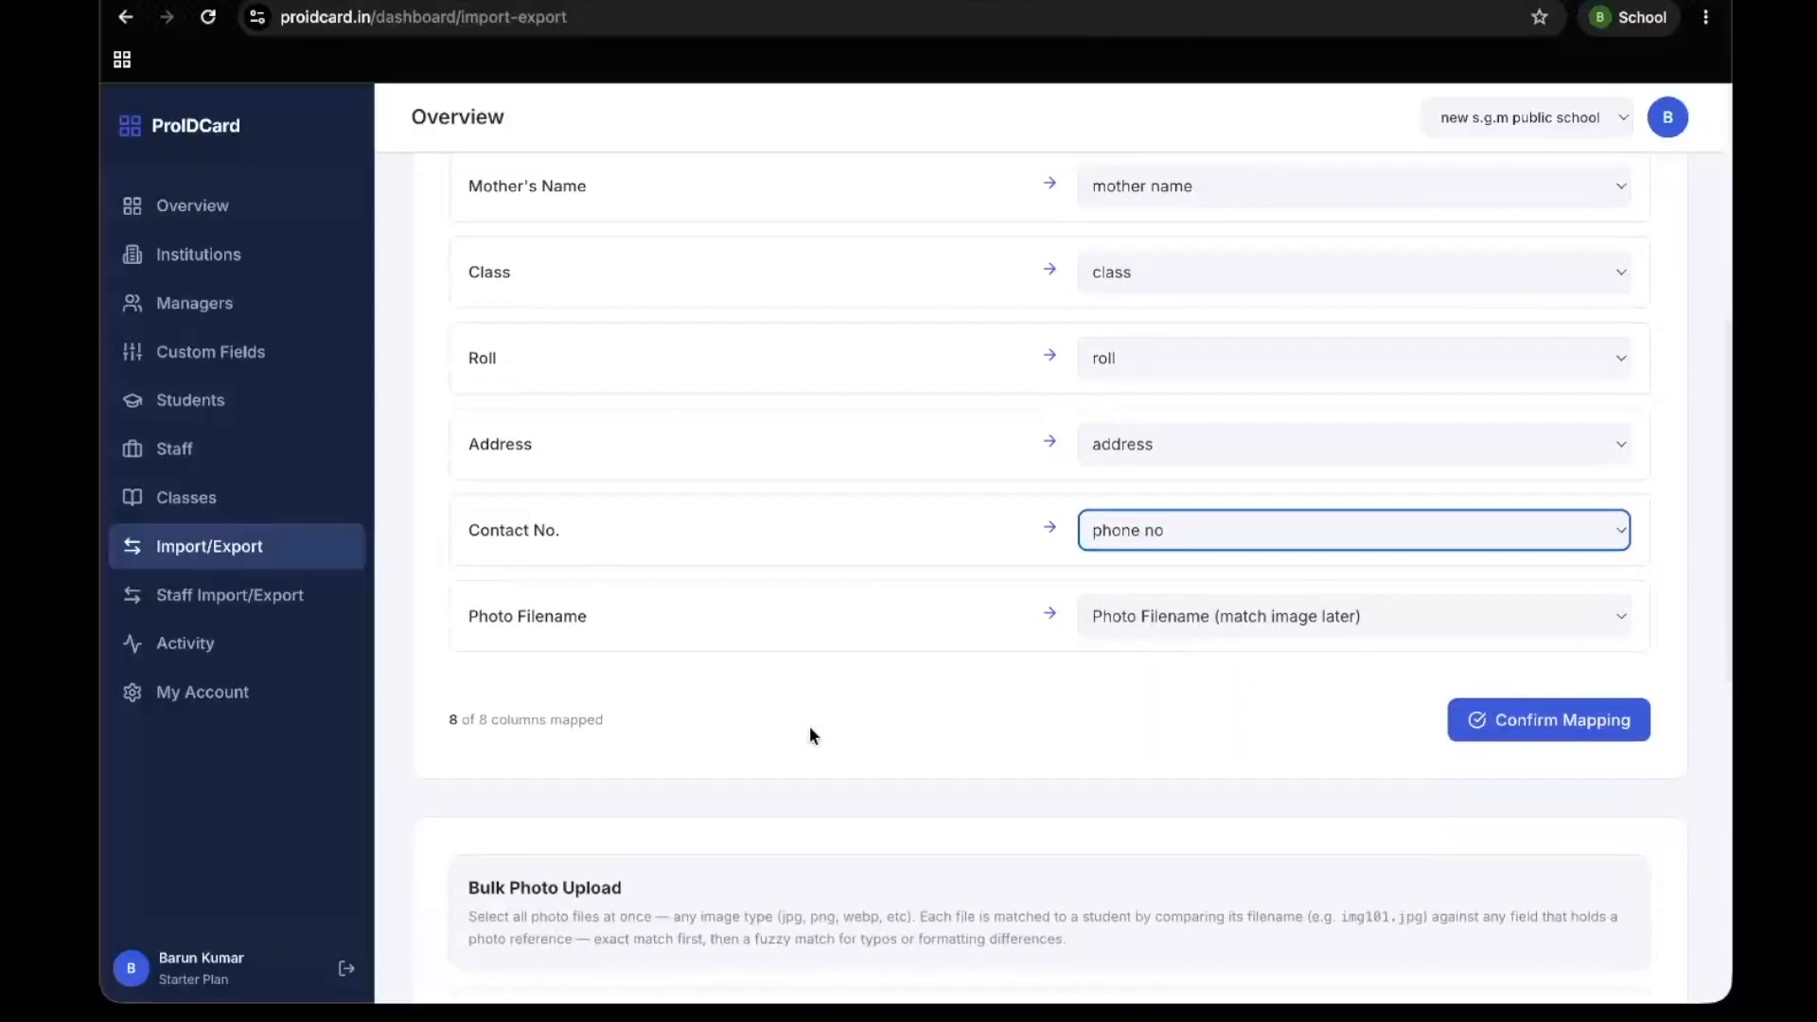
pyautogui.click(1090, 619)
pyautogui.click(1148, 611)
pyautogui.click(1149, 611)
pyautogui.click(1129, 582)
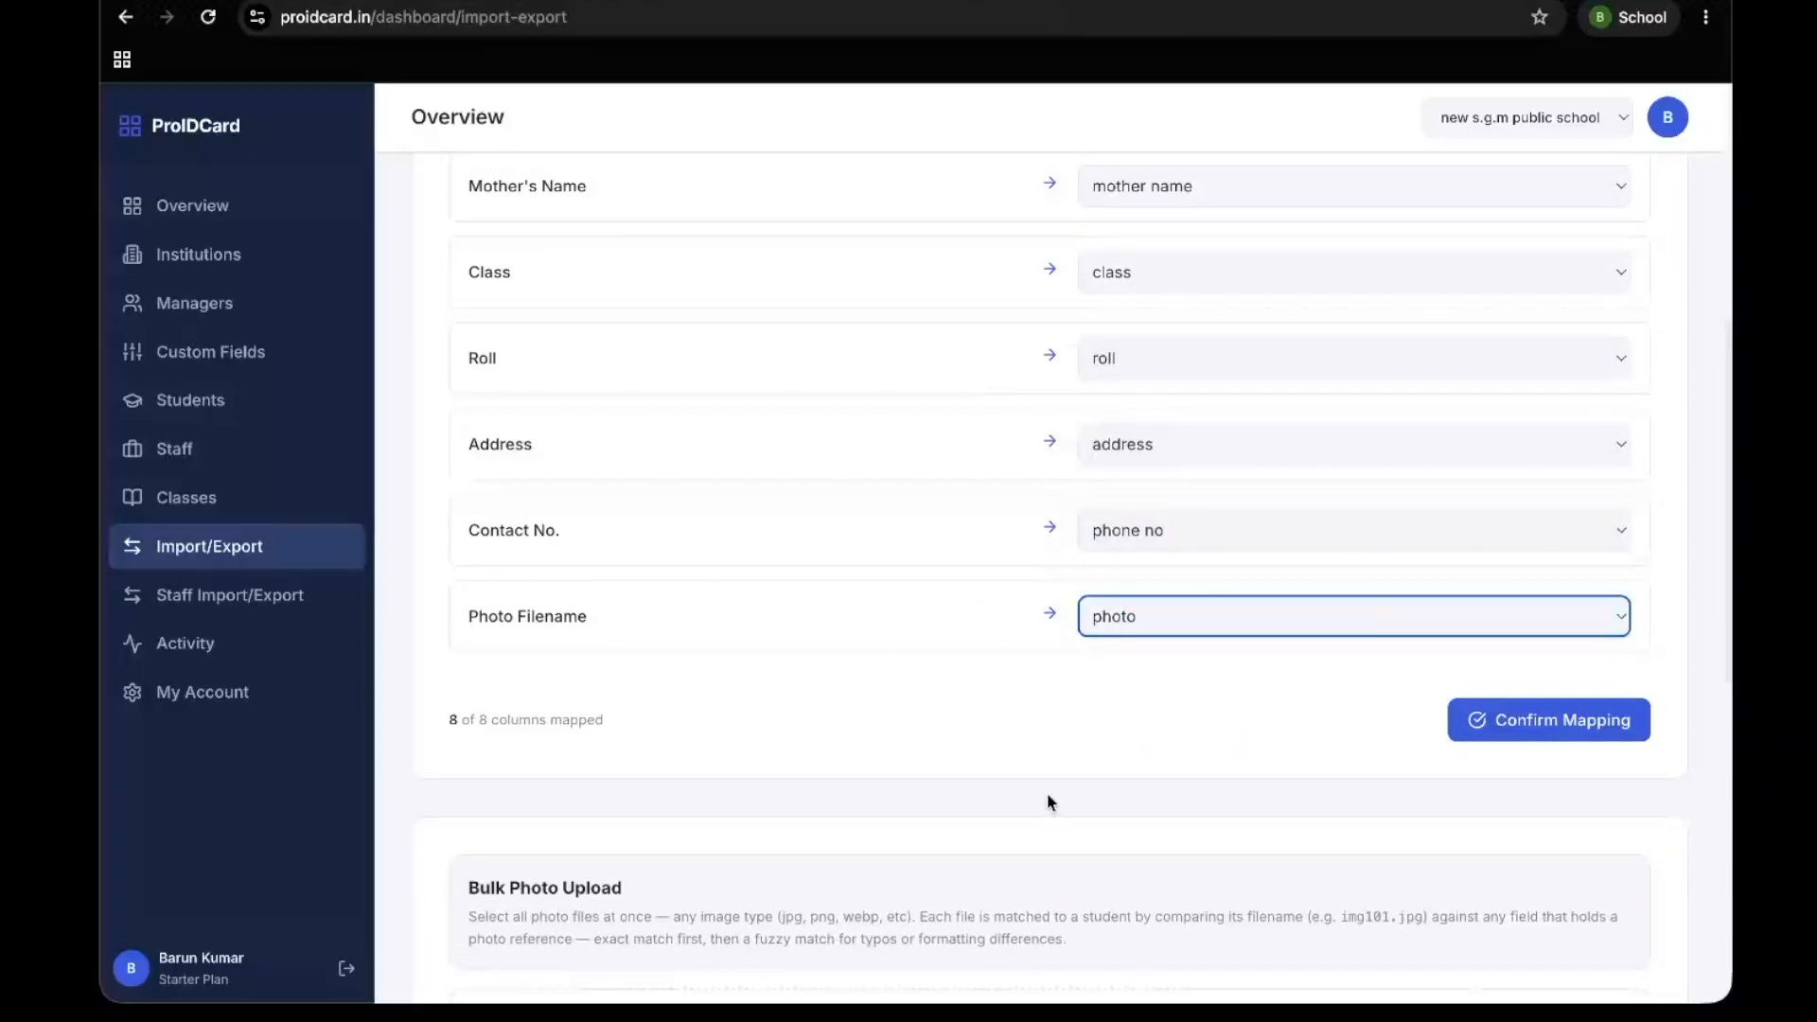
# Review all the column assignments for the spreadsheet and confirm the mapping
pyautogui.scroll(5, 1047, 802)
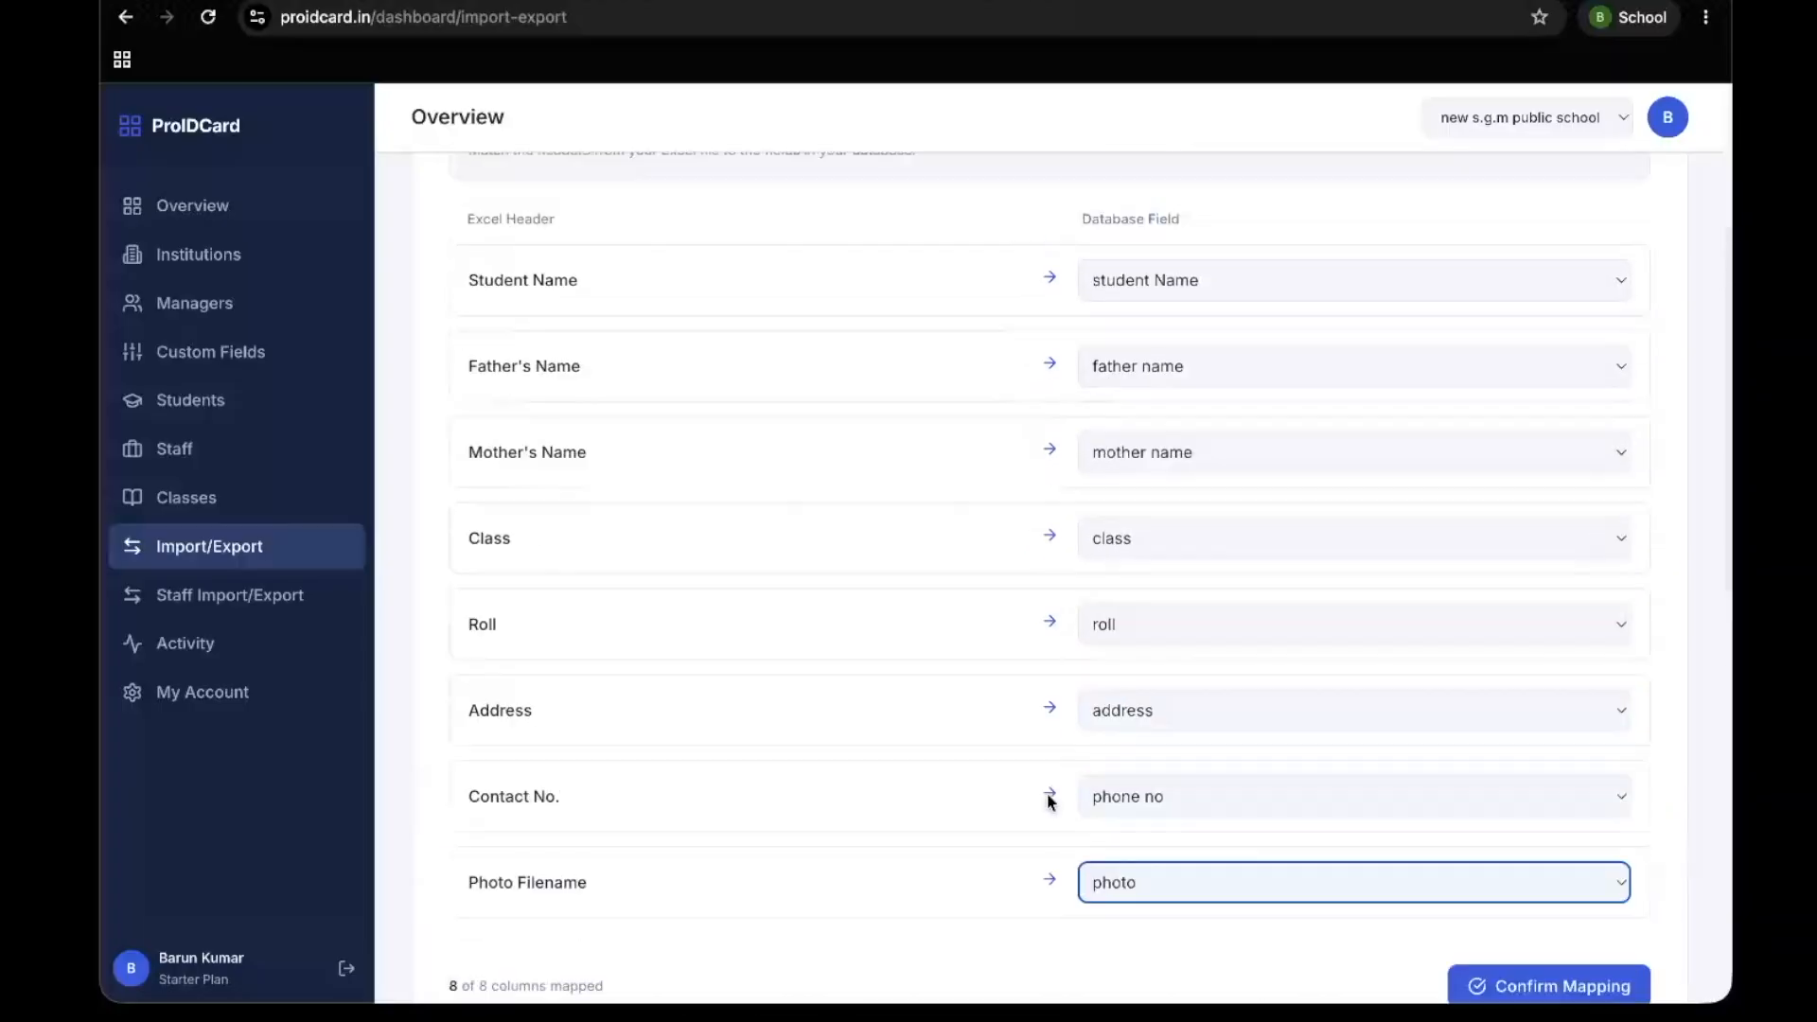
pyautogui.scroll(-4, 1048, 803)
pyautogui.scroll(-1, 1047, 803)
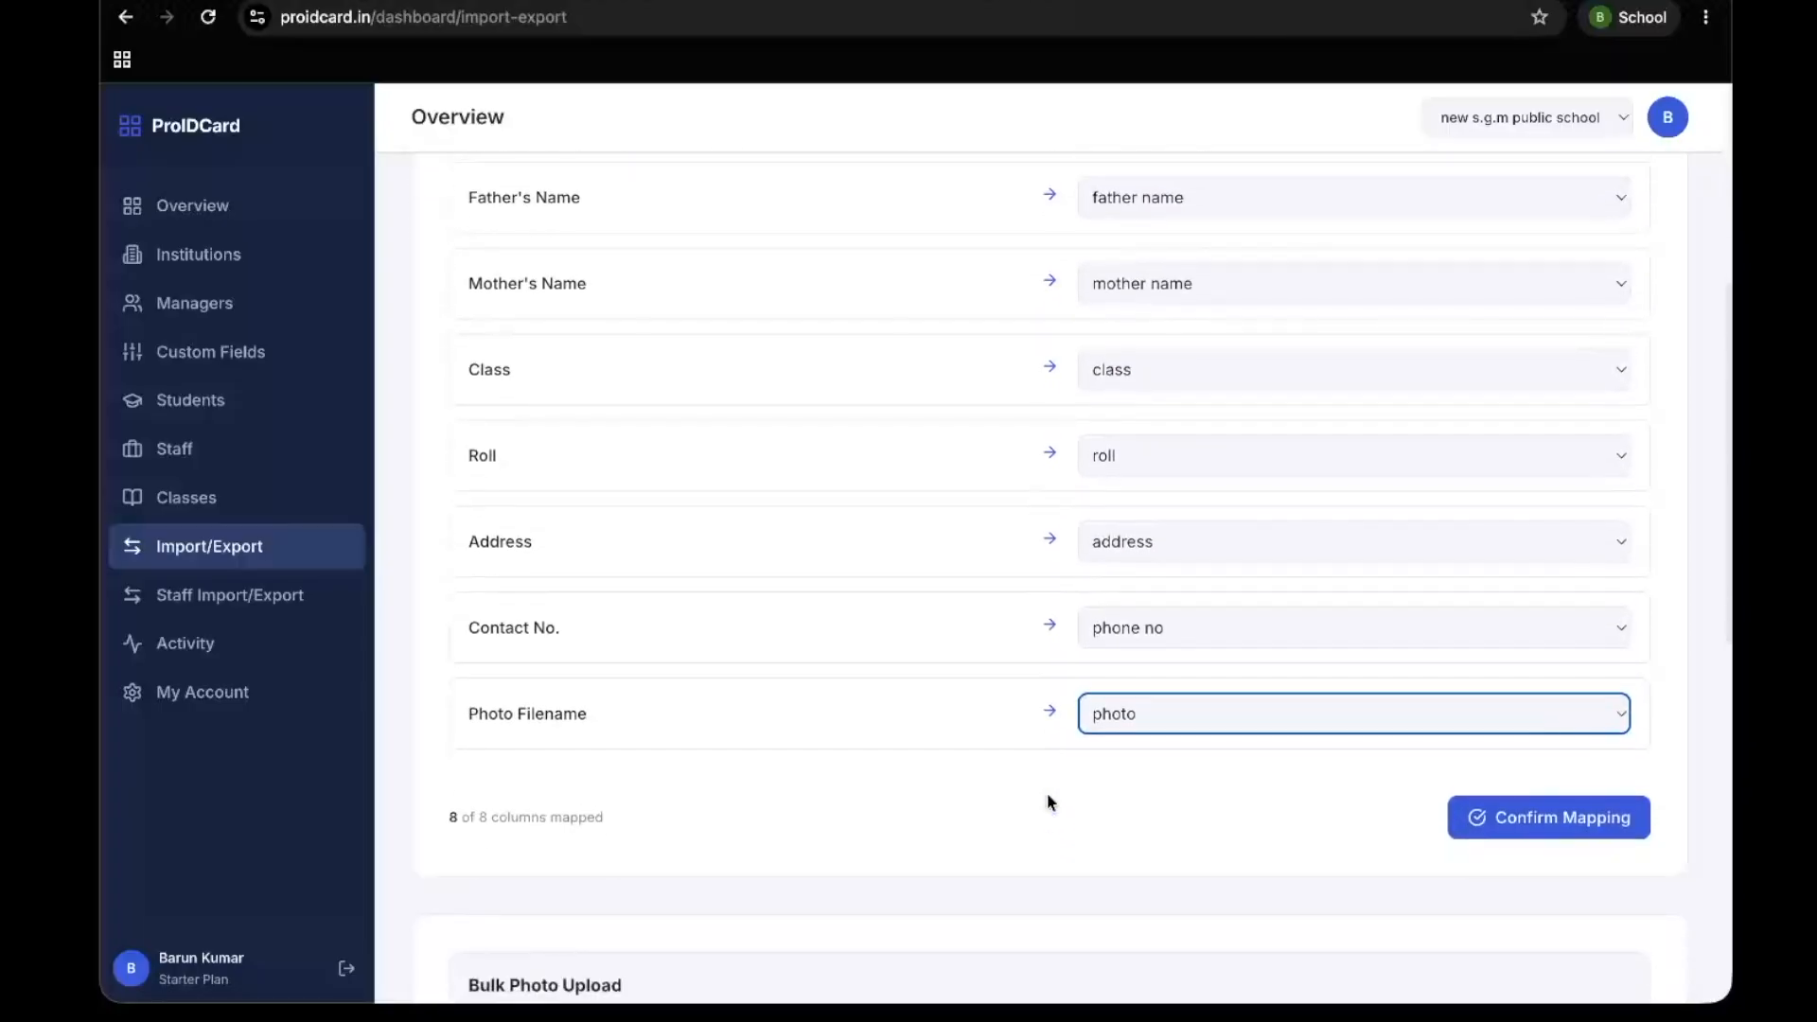
pyautogui.scroll(-8, 1047, 802)
pyautogui.scroll(7, 1104, 729)
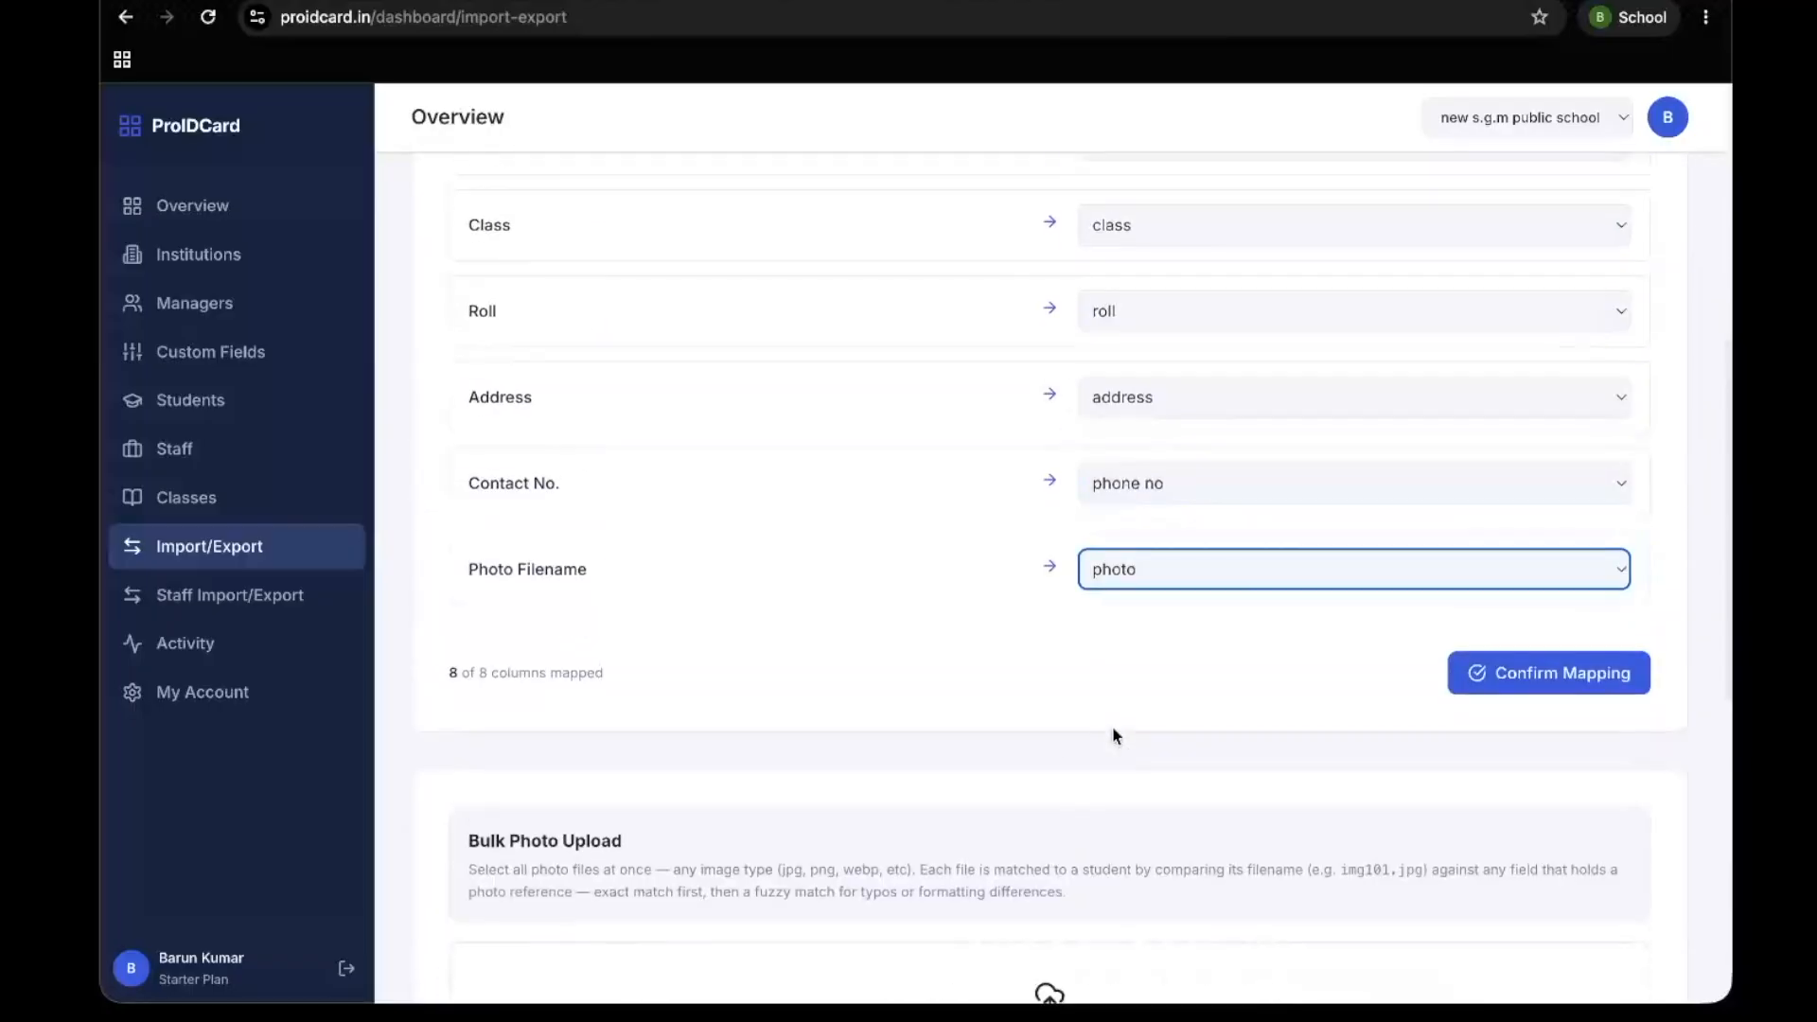
pyautogui.click(1506, 700)
# Check the validation summary and the preview of valid rows, and import all valid records
pyautogui.scroll(6, 1176, 710)
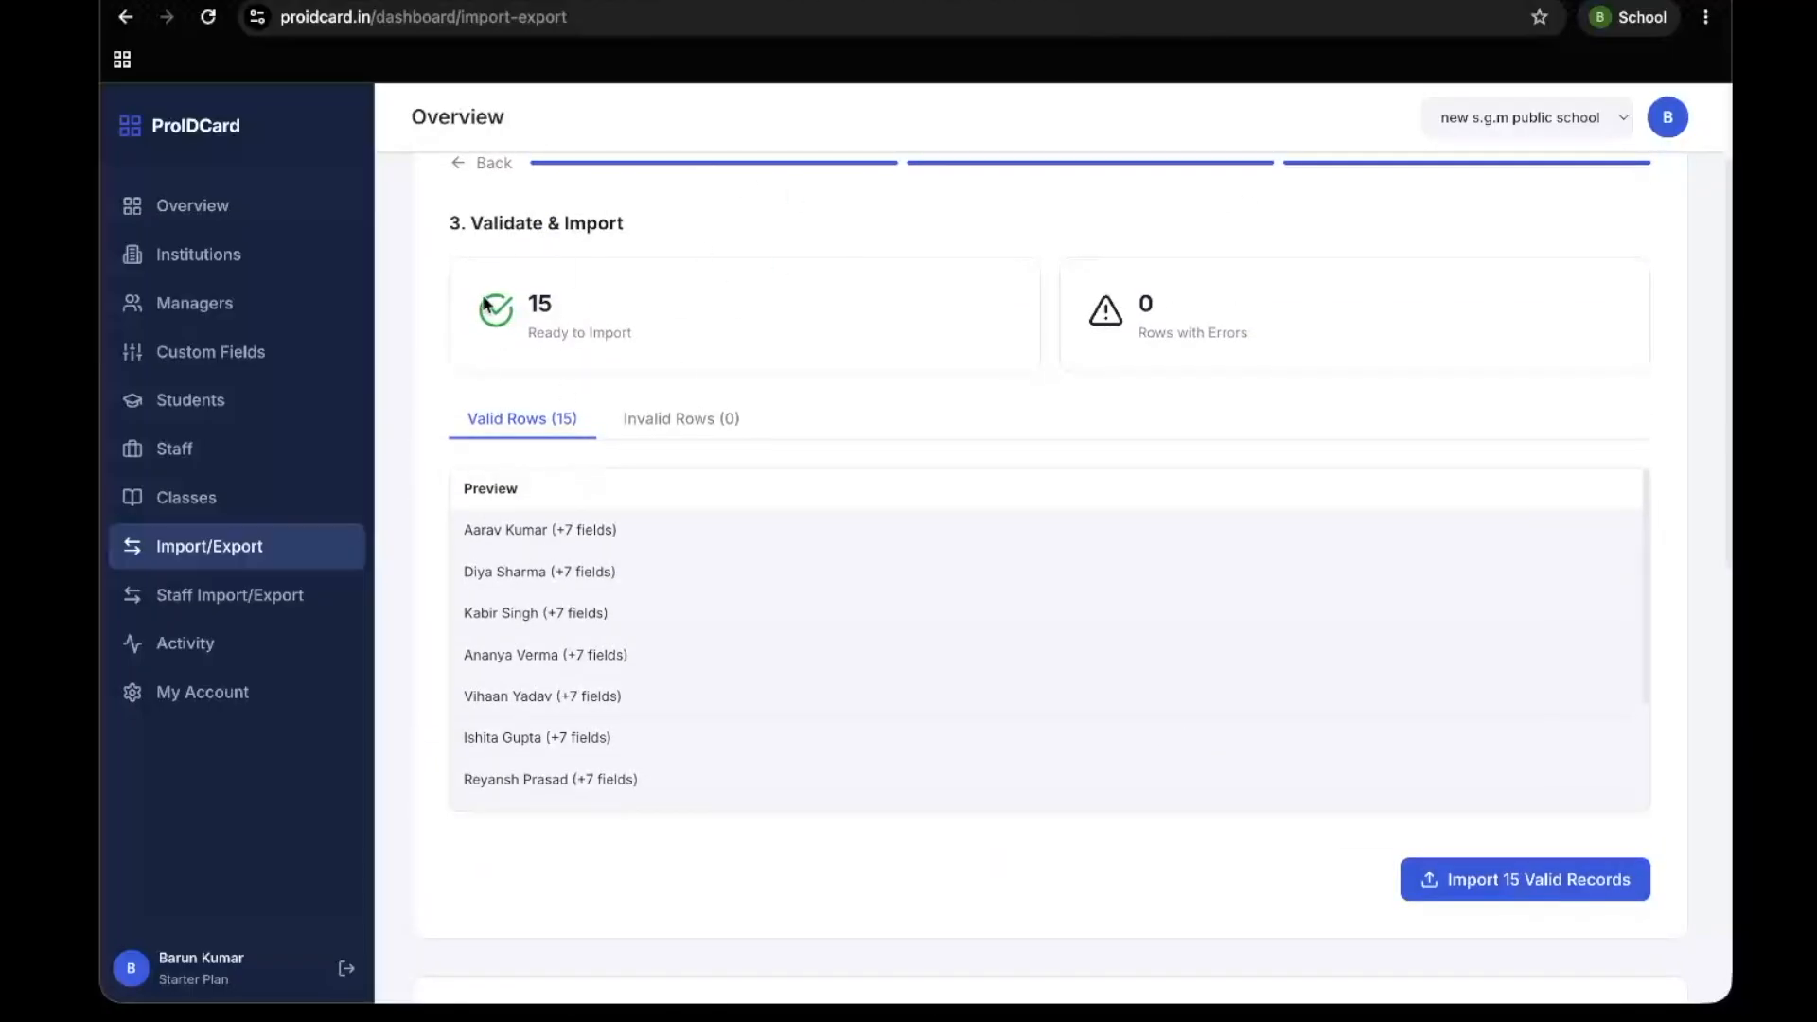
pyautogui.moveTo(485, 304); pyautogui.dragTo(697, 353)
pyautogui.scroll(-12, 713, 621)
pyautogui.scroll(6, 714, 620)
pyautogui.click(1448, 497)
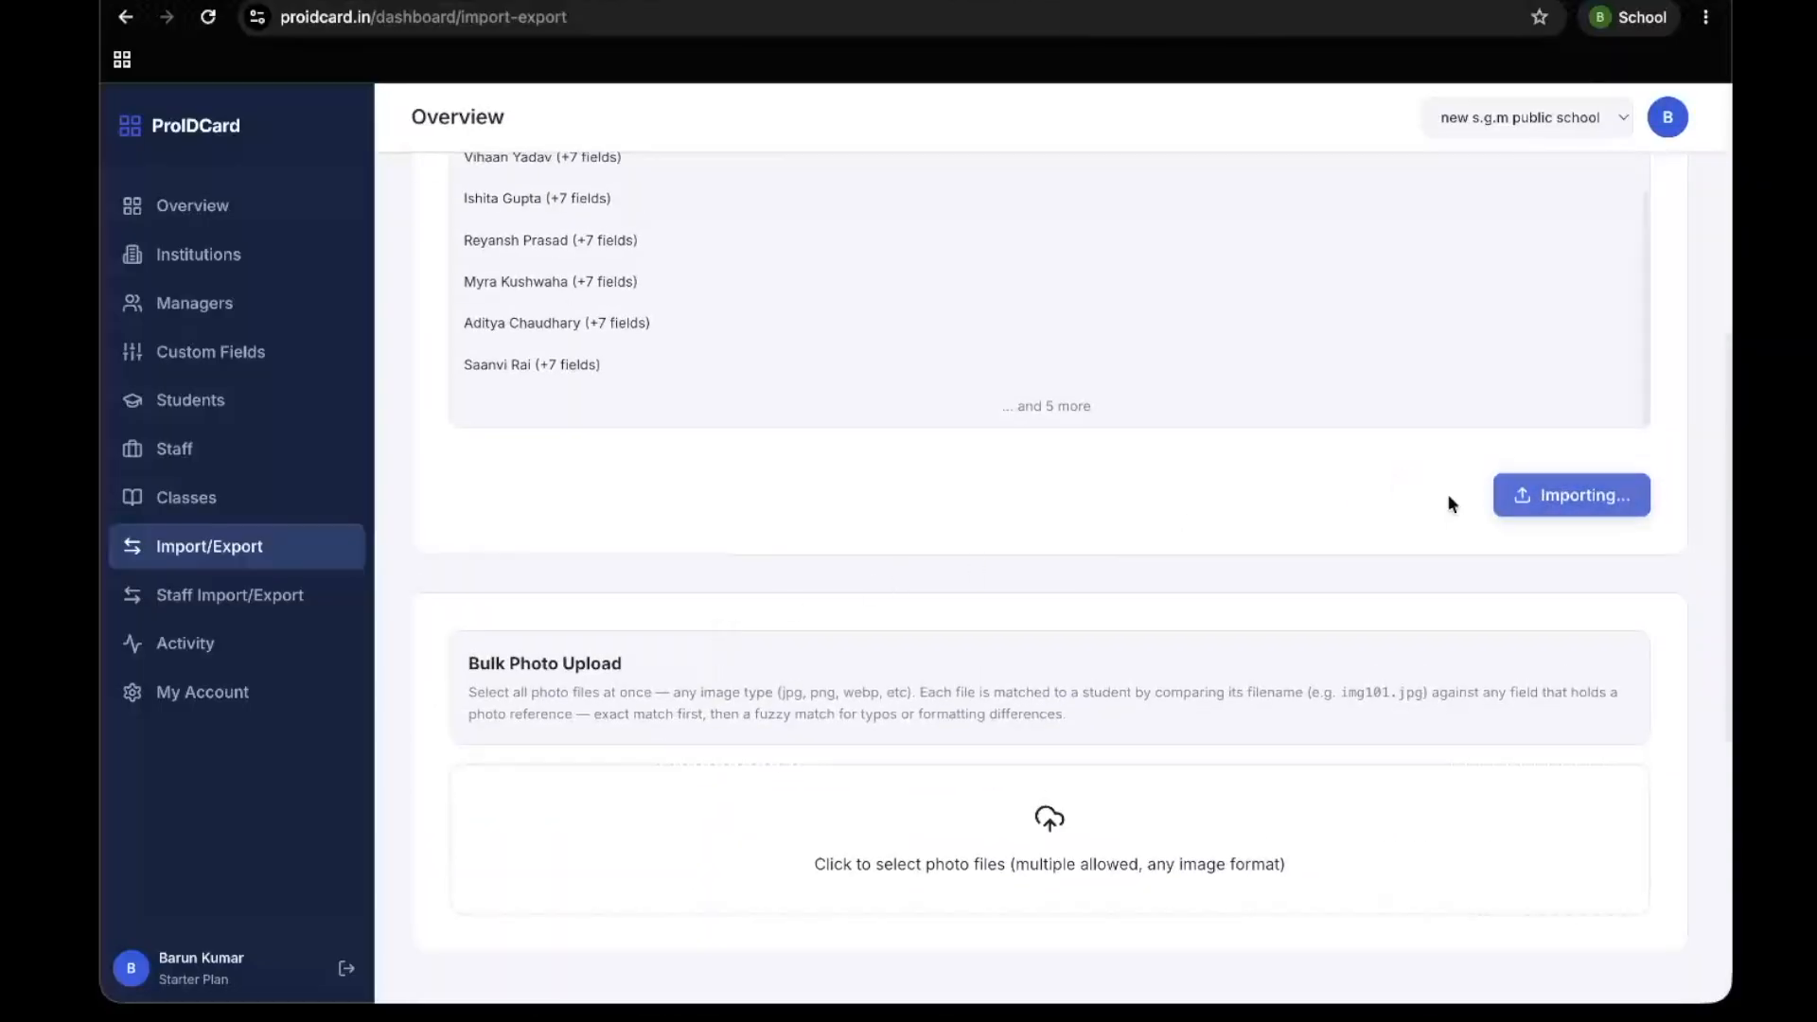
# Open the imported roll 102 student's record from the student list, preview the ID card and close the preview
pyautogui.click(304, 386)
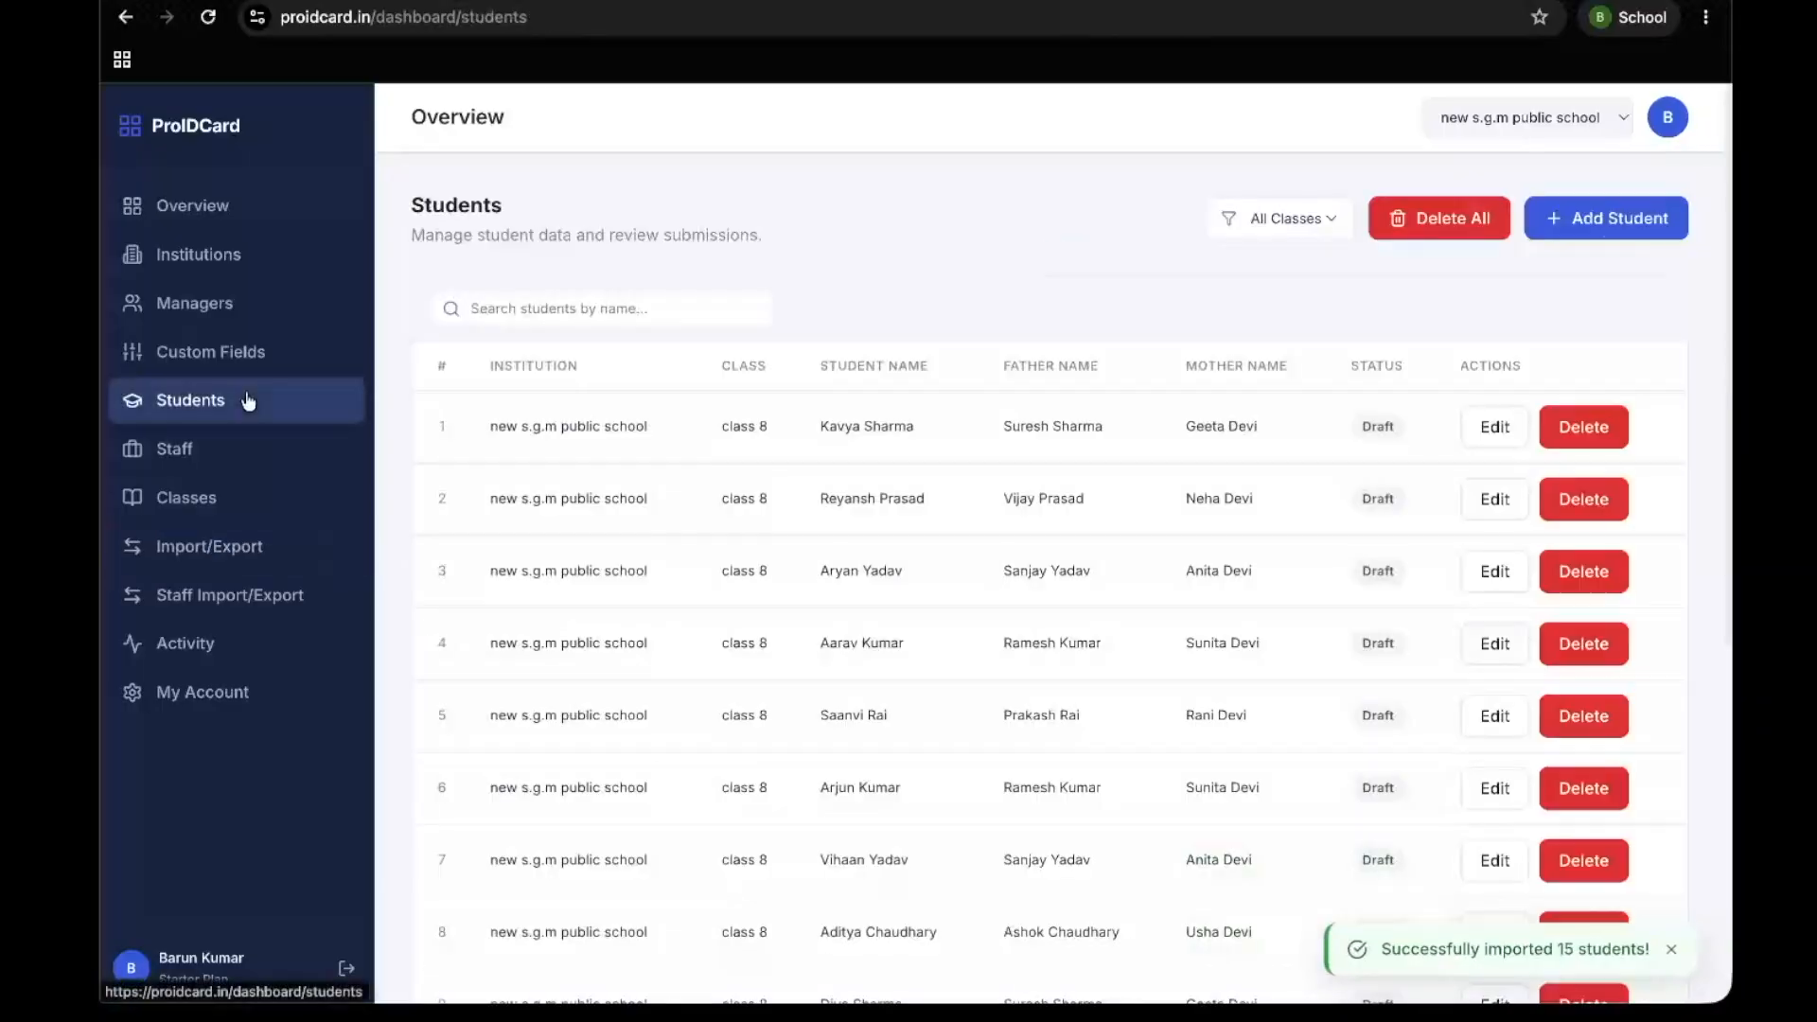
pyautogui.scroll(-5, 1075, 641)
pyautogui.click(952, 451)
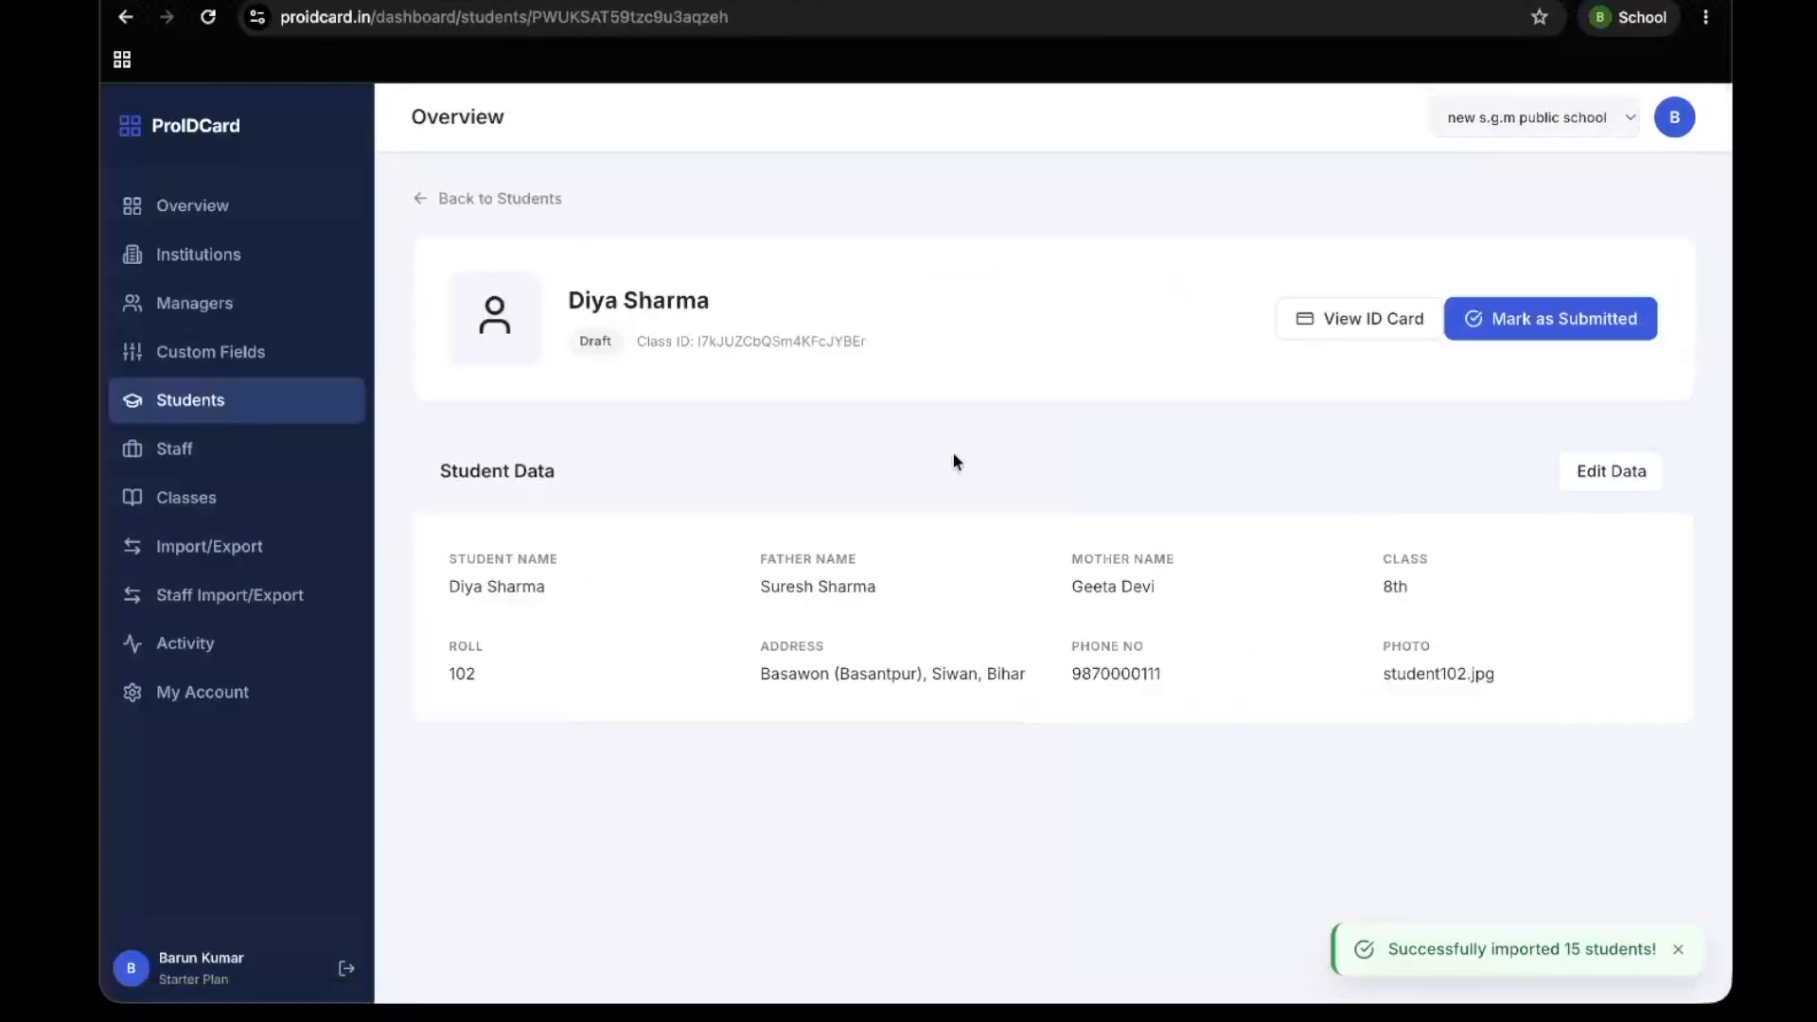
pyautogui.click(1338, 321)
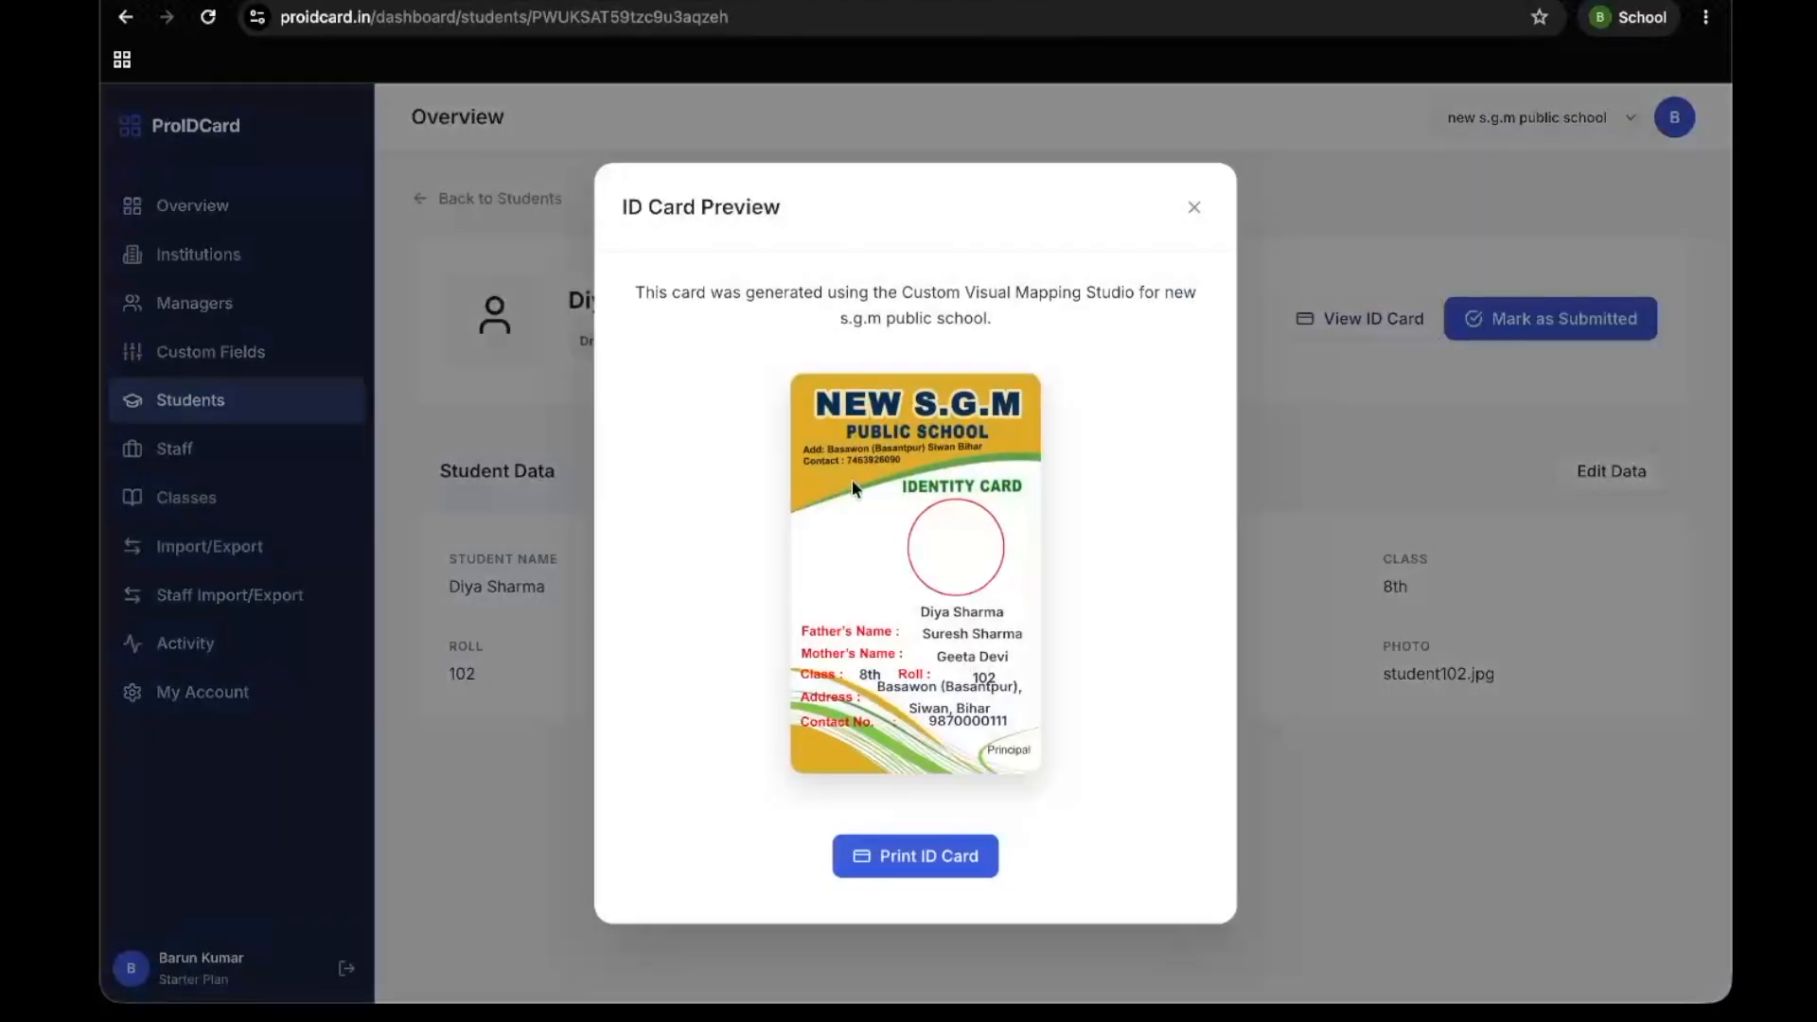
pyautogui.click(1191, 209)
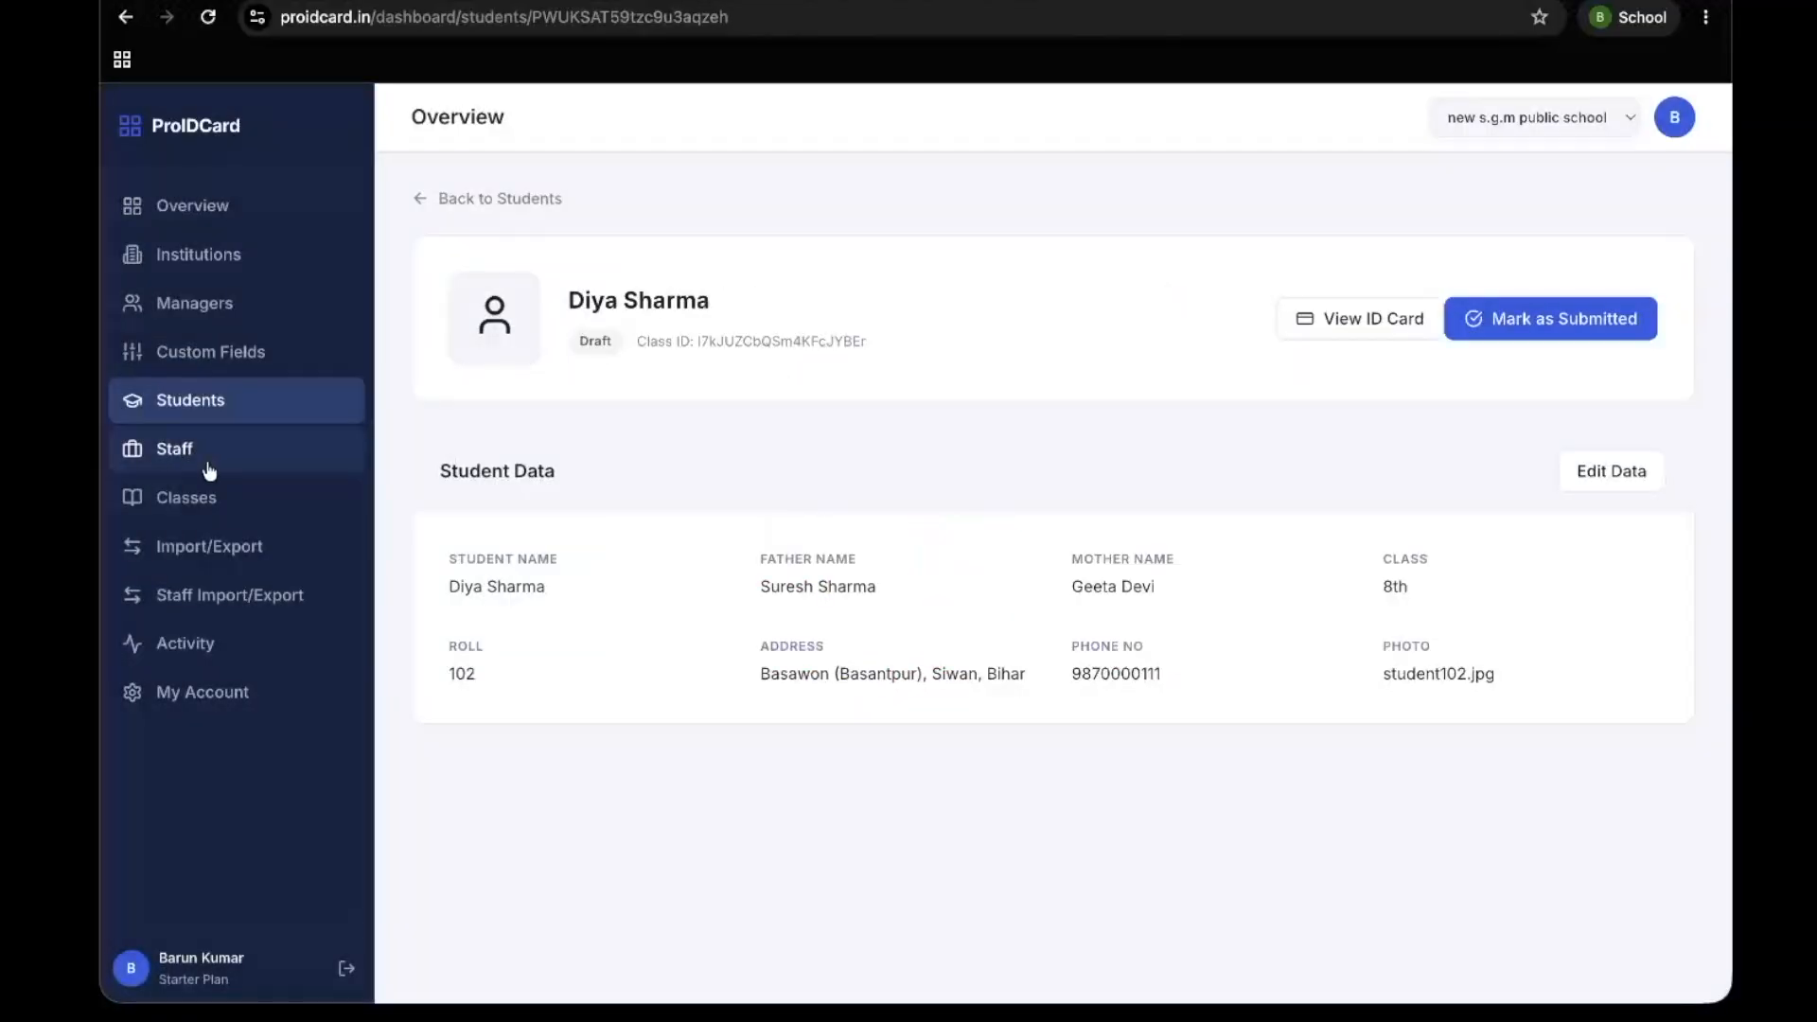
# Bulk-upload the student photos student101.jpg to student115.jpg from the photos folder inside dummy-data
pyautogui.click(232, 549)
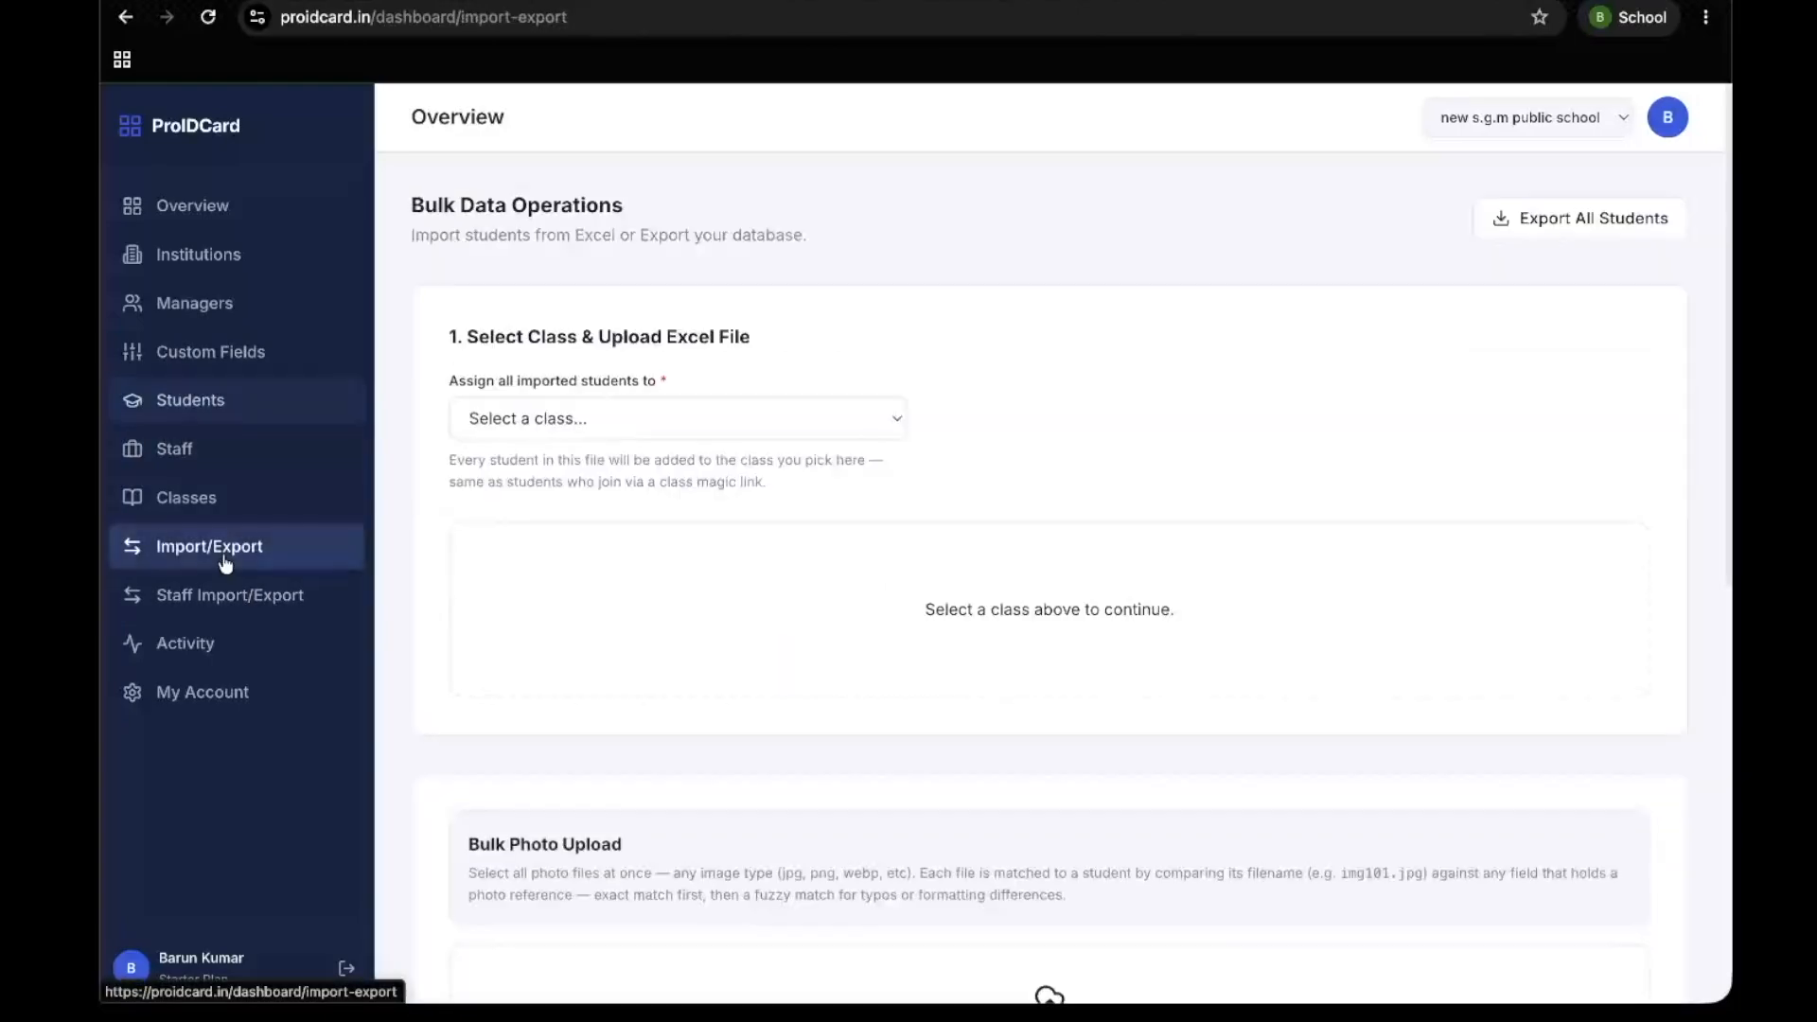
pyautogui.scroll(-8, 878, 427)
pyautogui.scroll(2, 1038, 405)
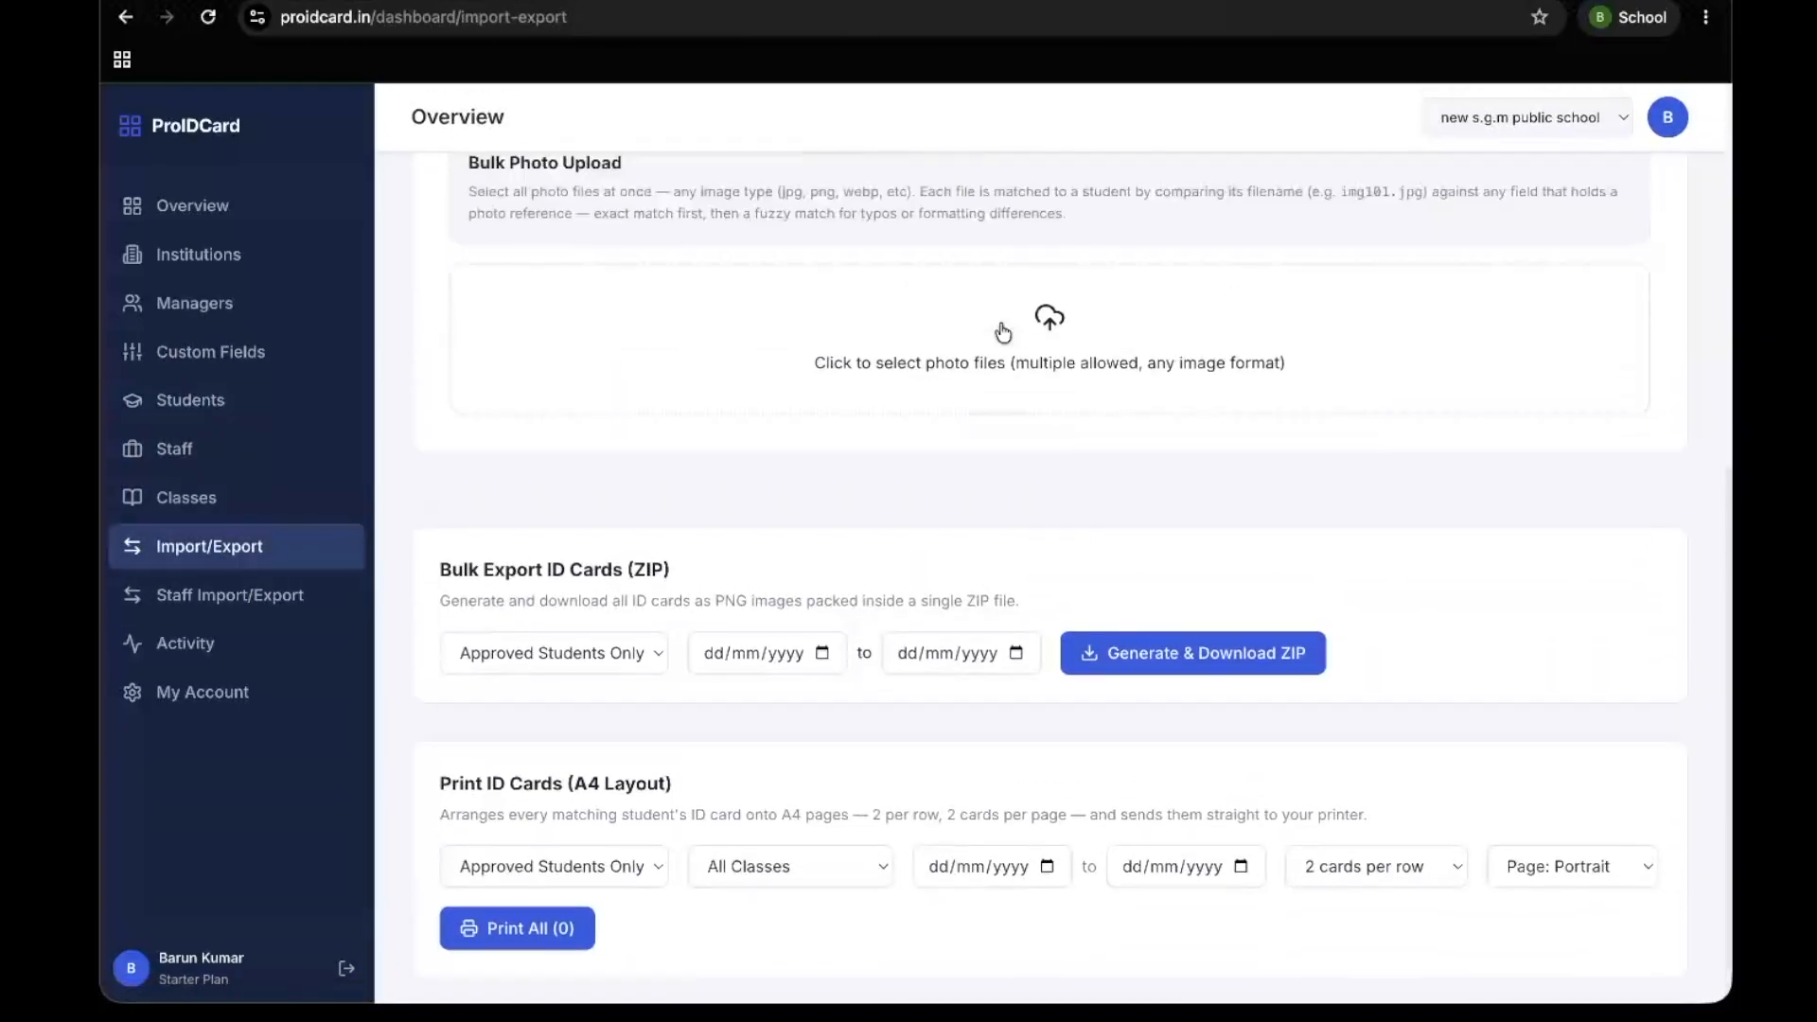
pyautogui.click(1038, 405)
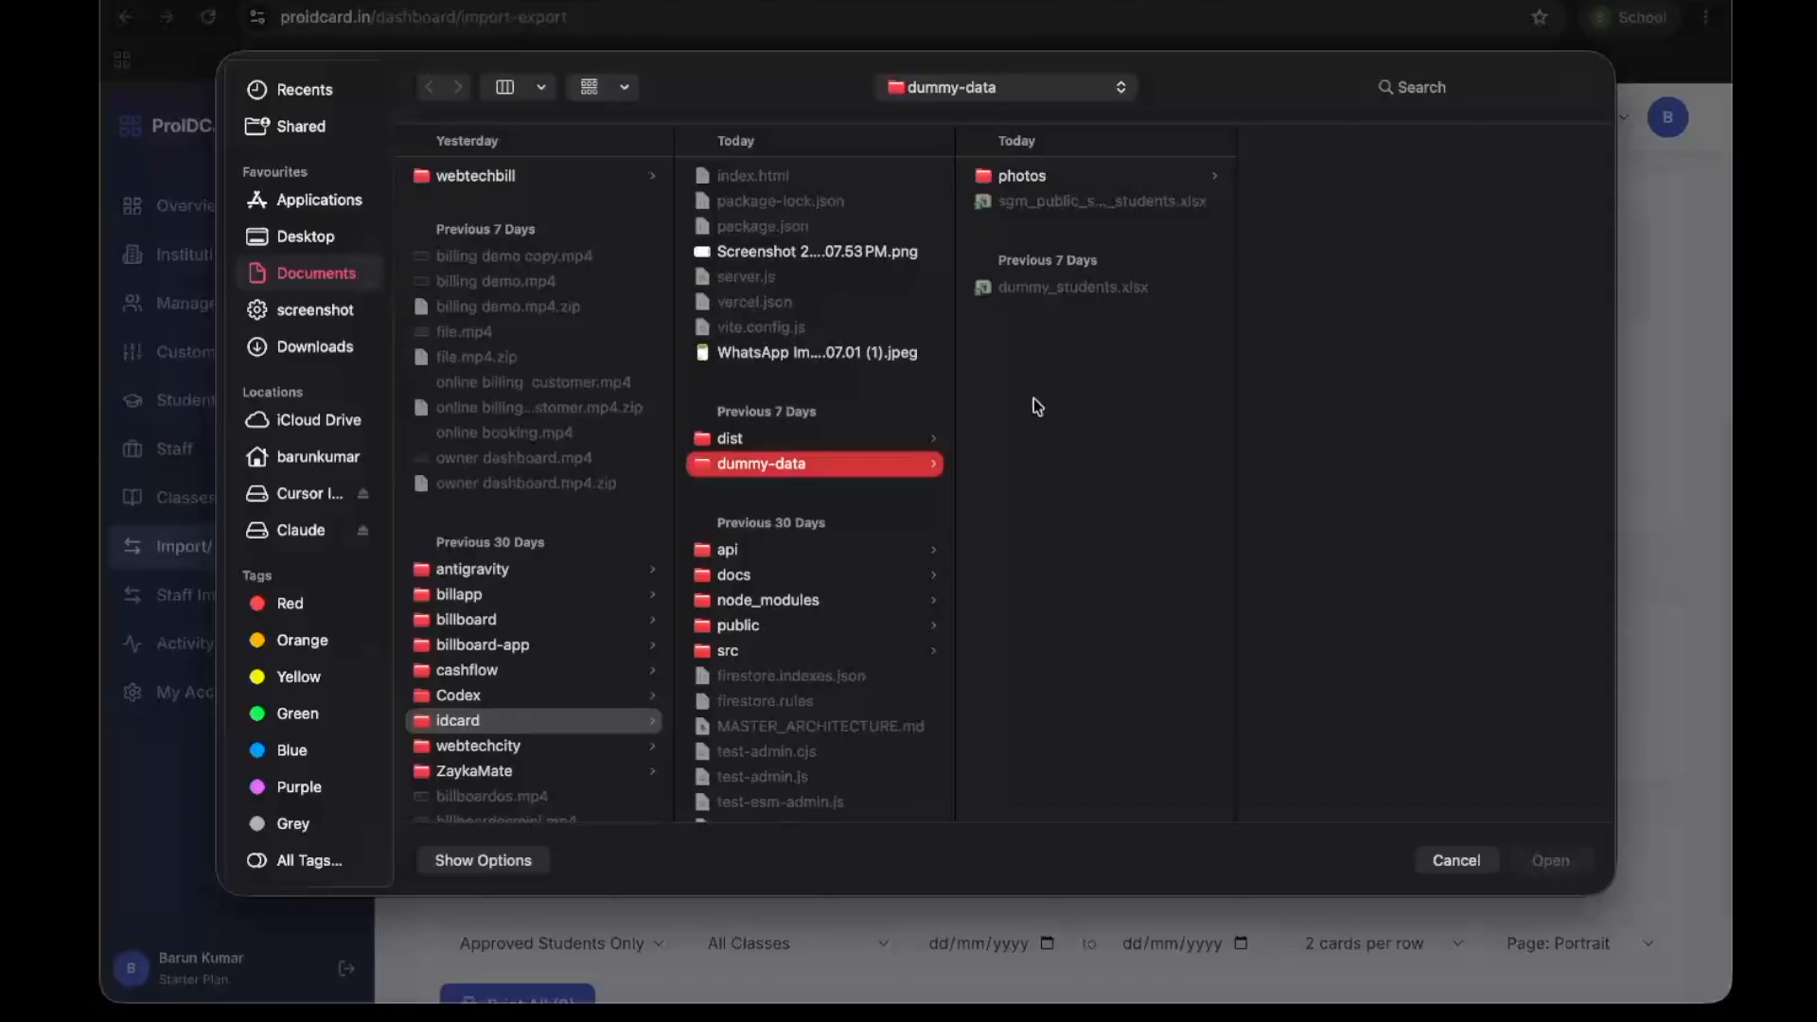
pyautogui.click(1079, 174)
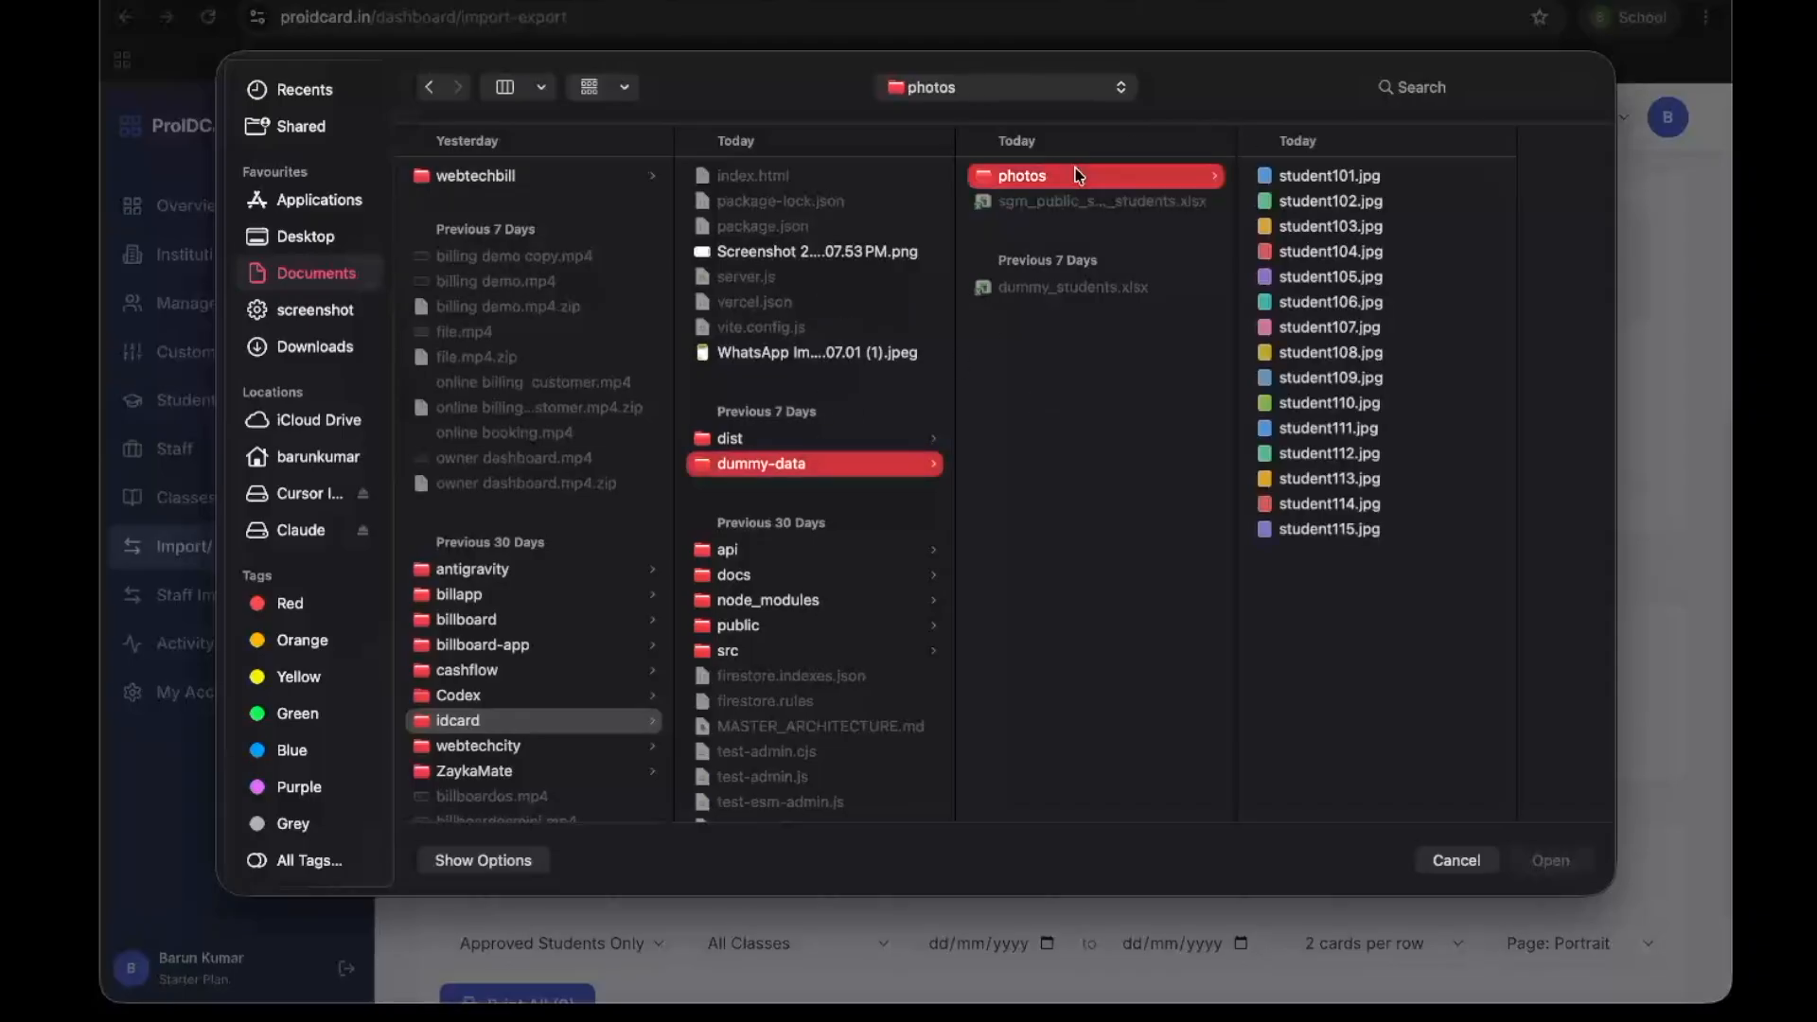
pyautogui.moveTo(1405, 584); pyautogui.dragTo(1271, 225)
pyautogui.click(1550, 859)
pyautogui.click(960, 710)
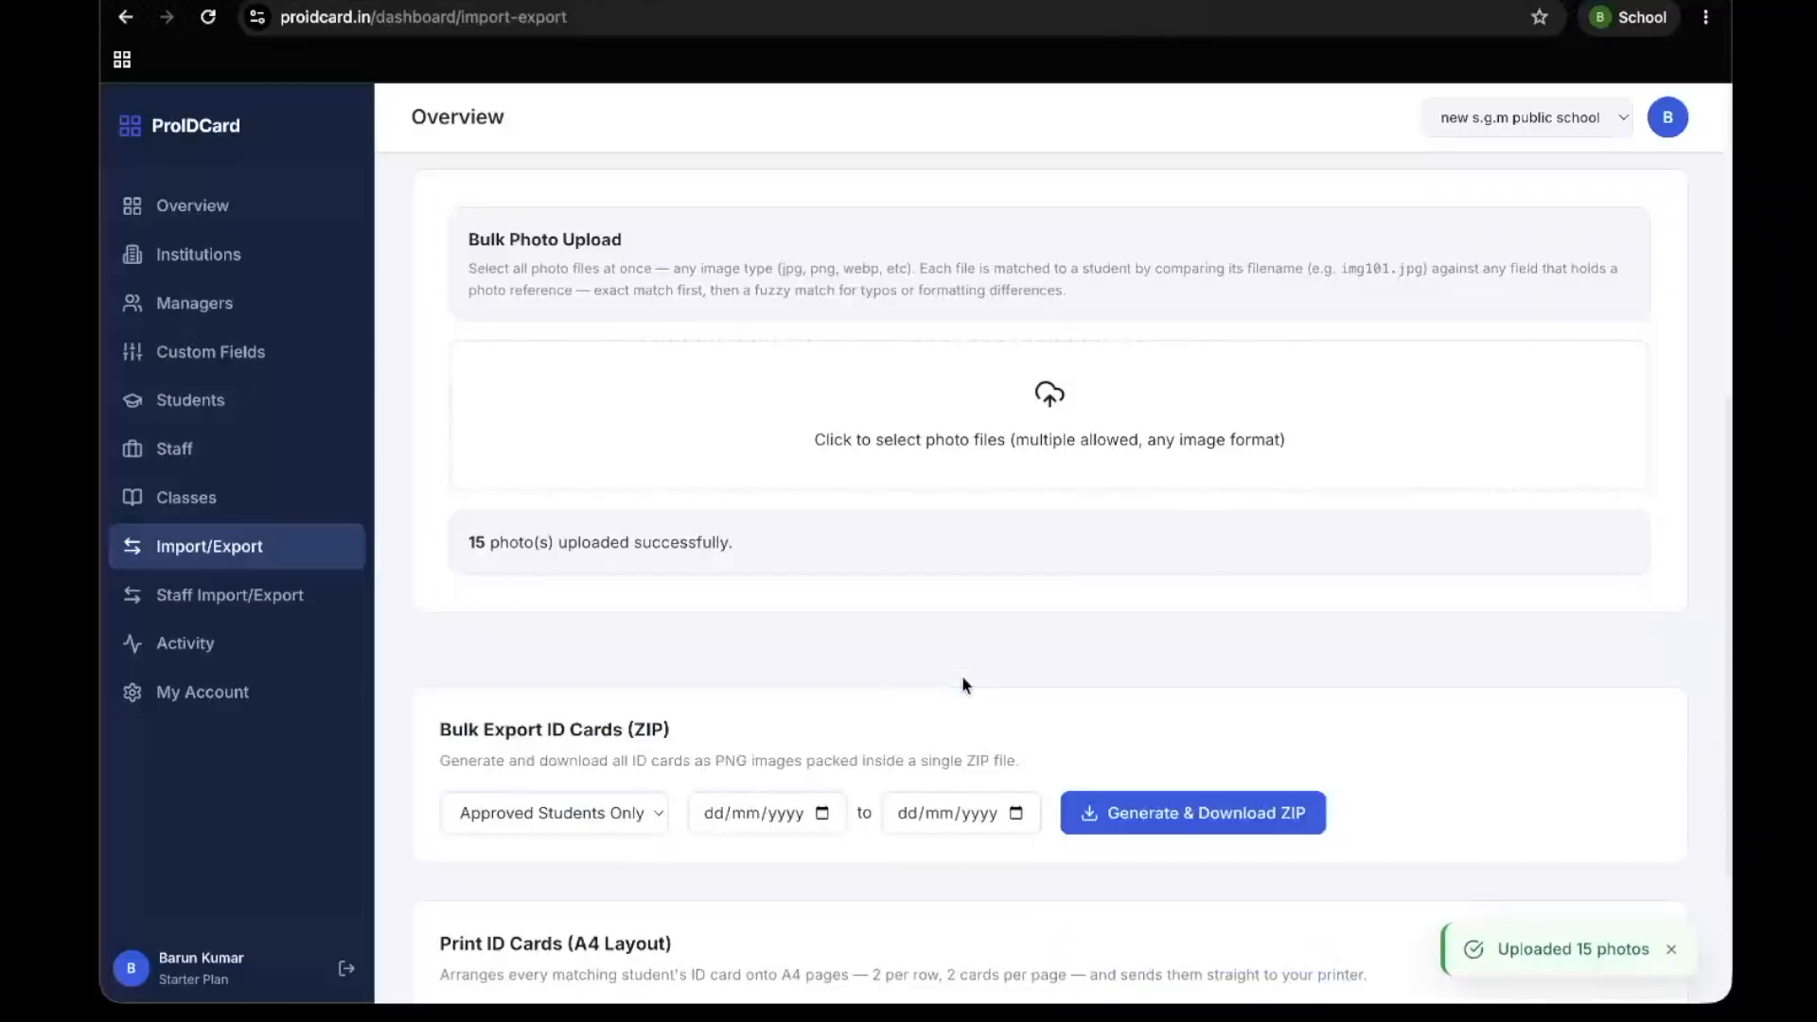
pyautogui.scroll(7, 861, 647)
pyautogui.scroll(-6, 861, 647)
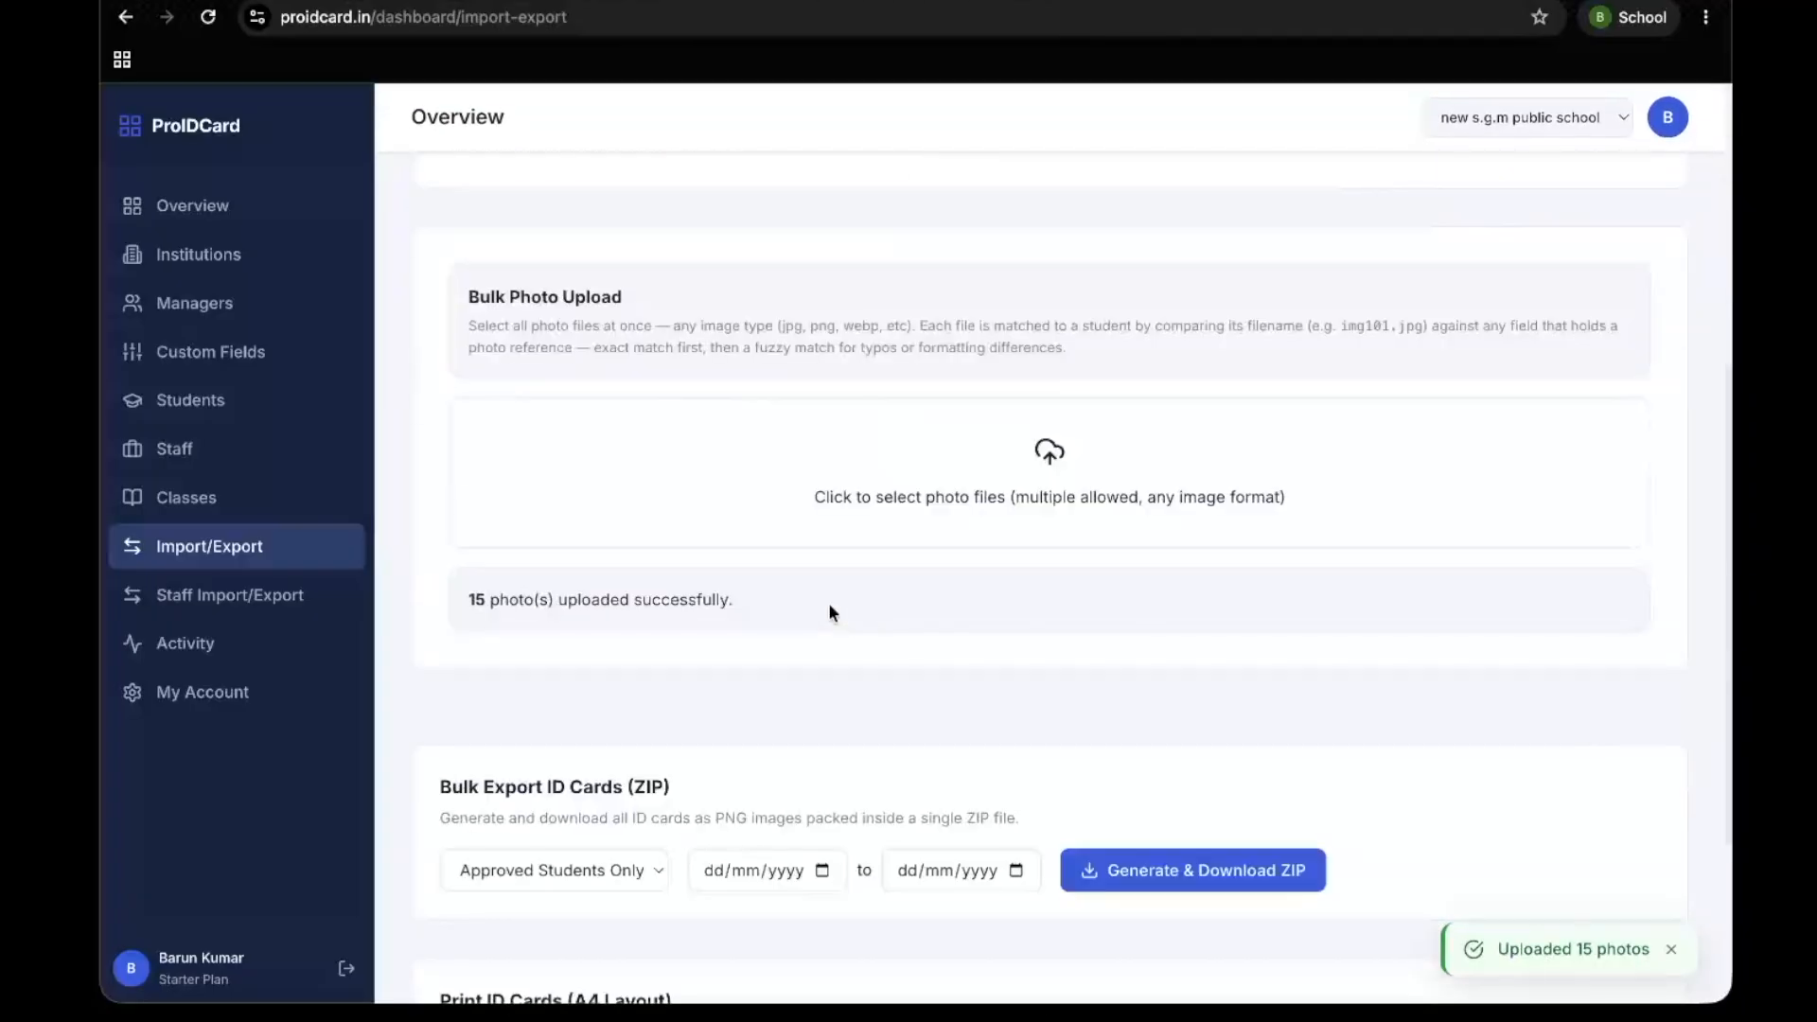
# Open the roll 107 student's record from the student list and check the uploaded profile photo
pyautogui.click(244, 395)
pyautogui.click(869, 494)
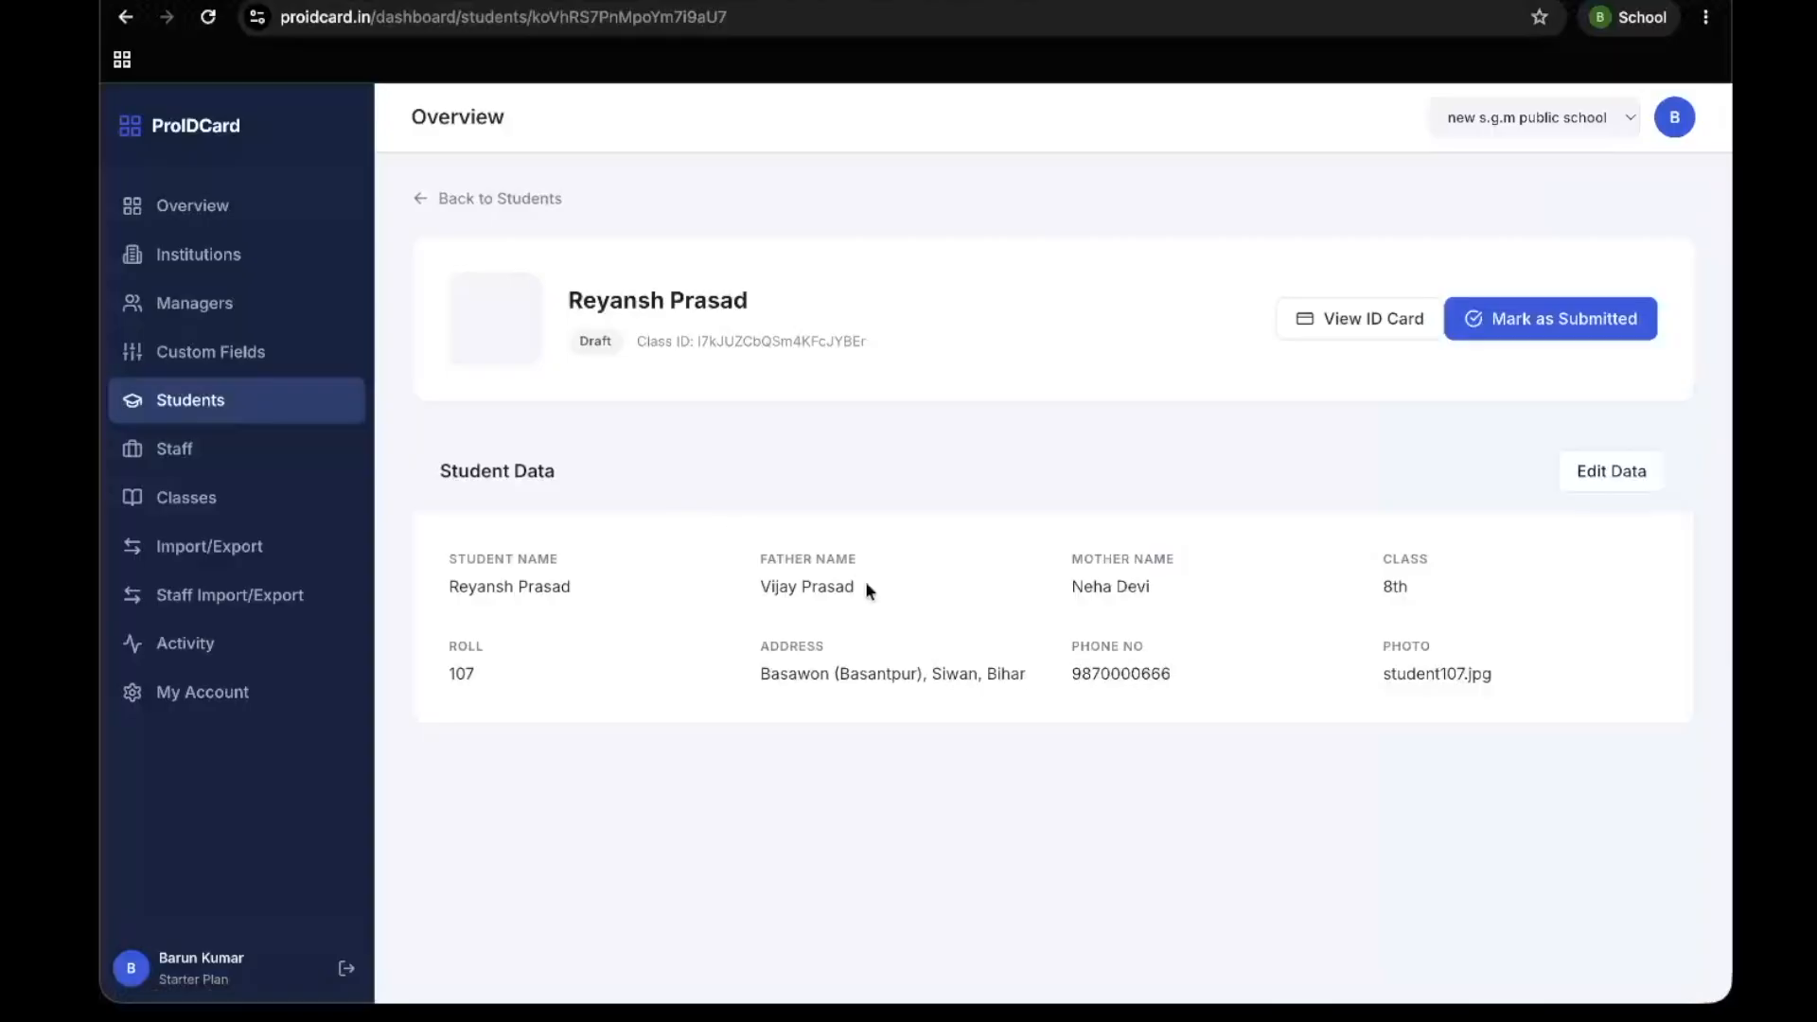
pyautogui.moveTo(540, 324)
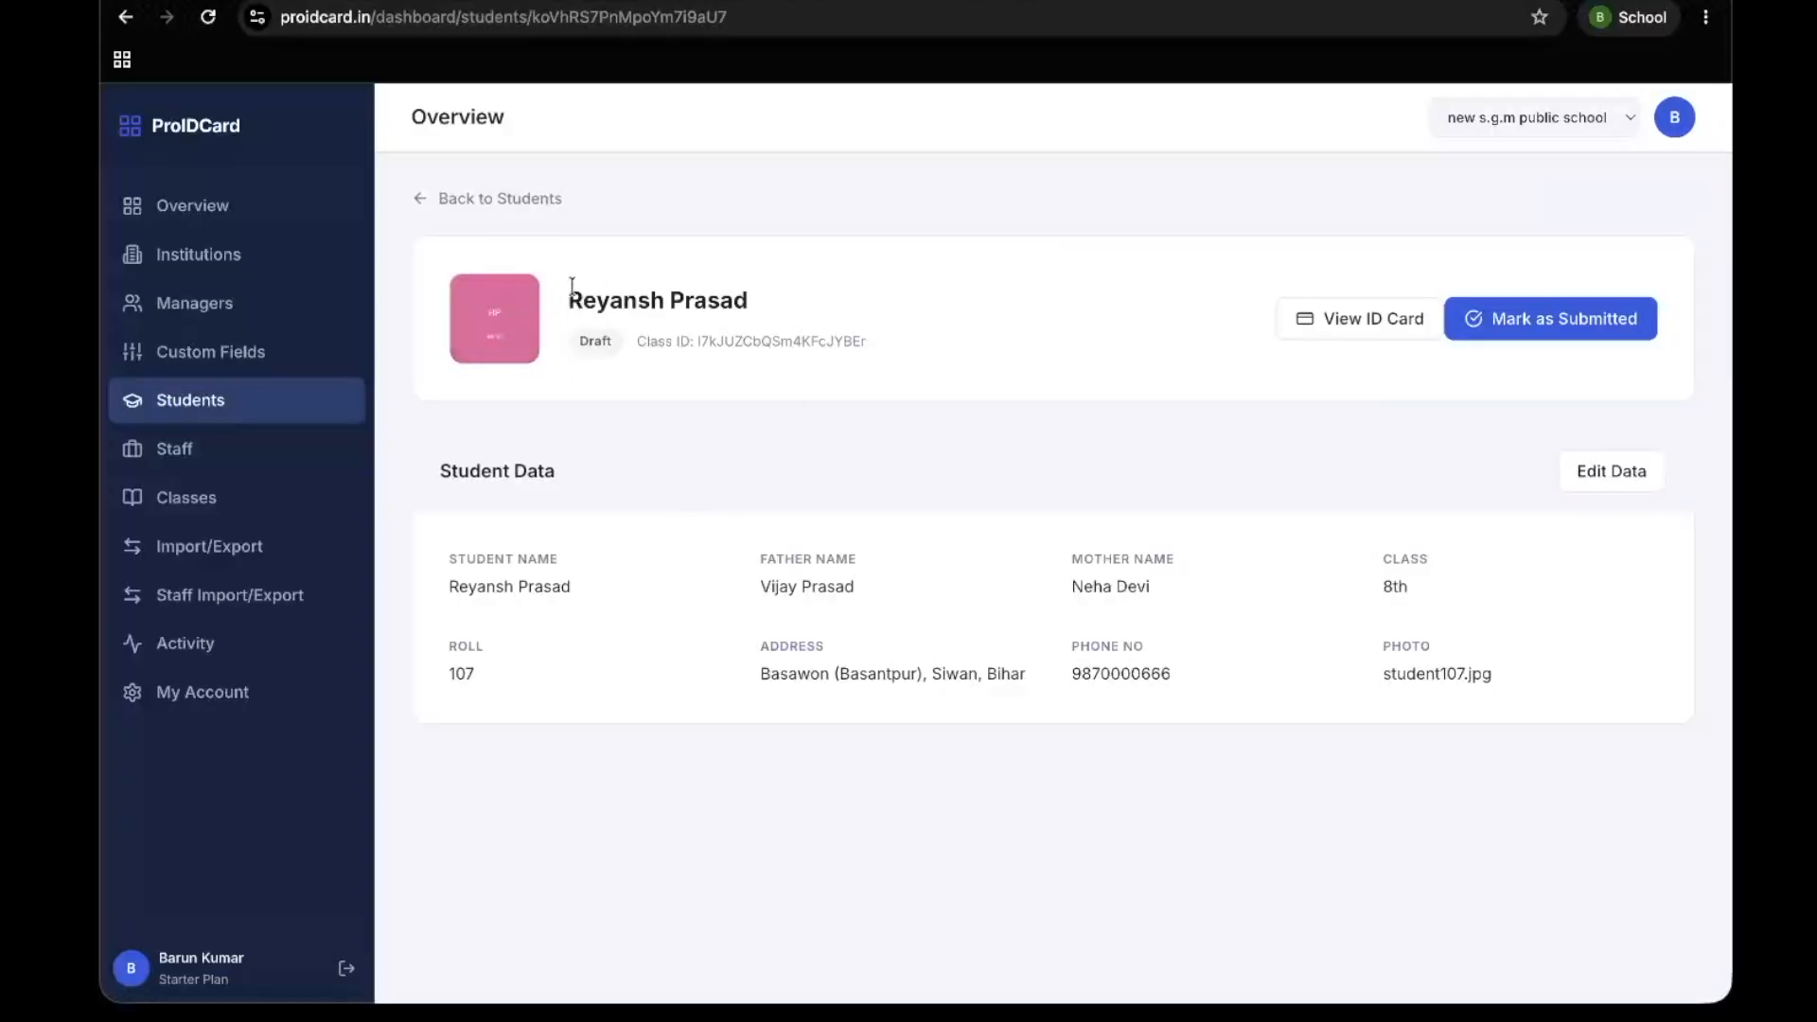
# Open the roll 110 student's record from the student list, examine the ID card preview with its photo and close the preview
pyautogui.moveTo(568, 293); pyautogui.dragTo(834, 297)
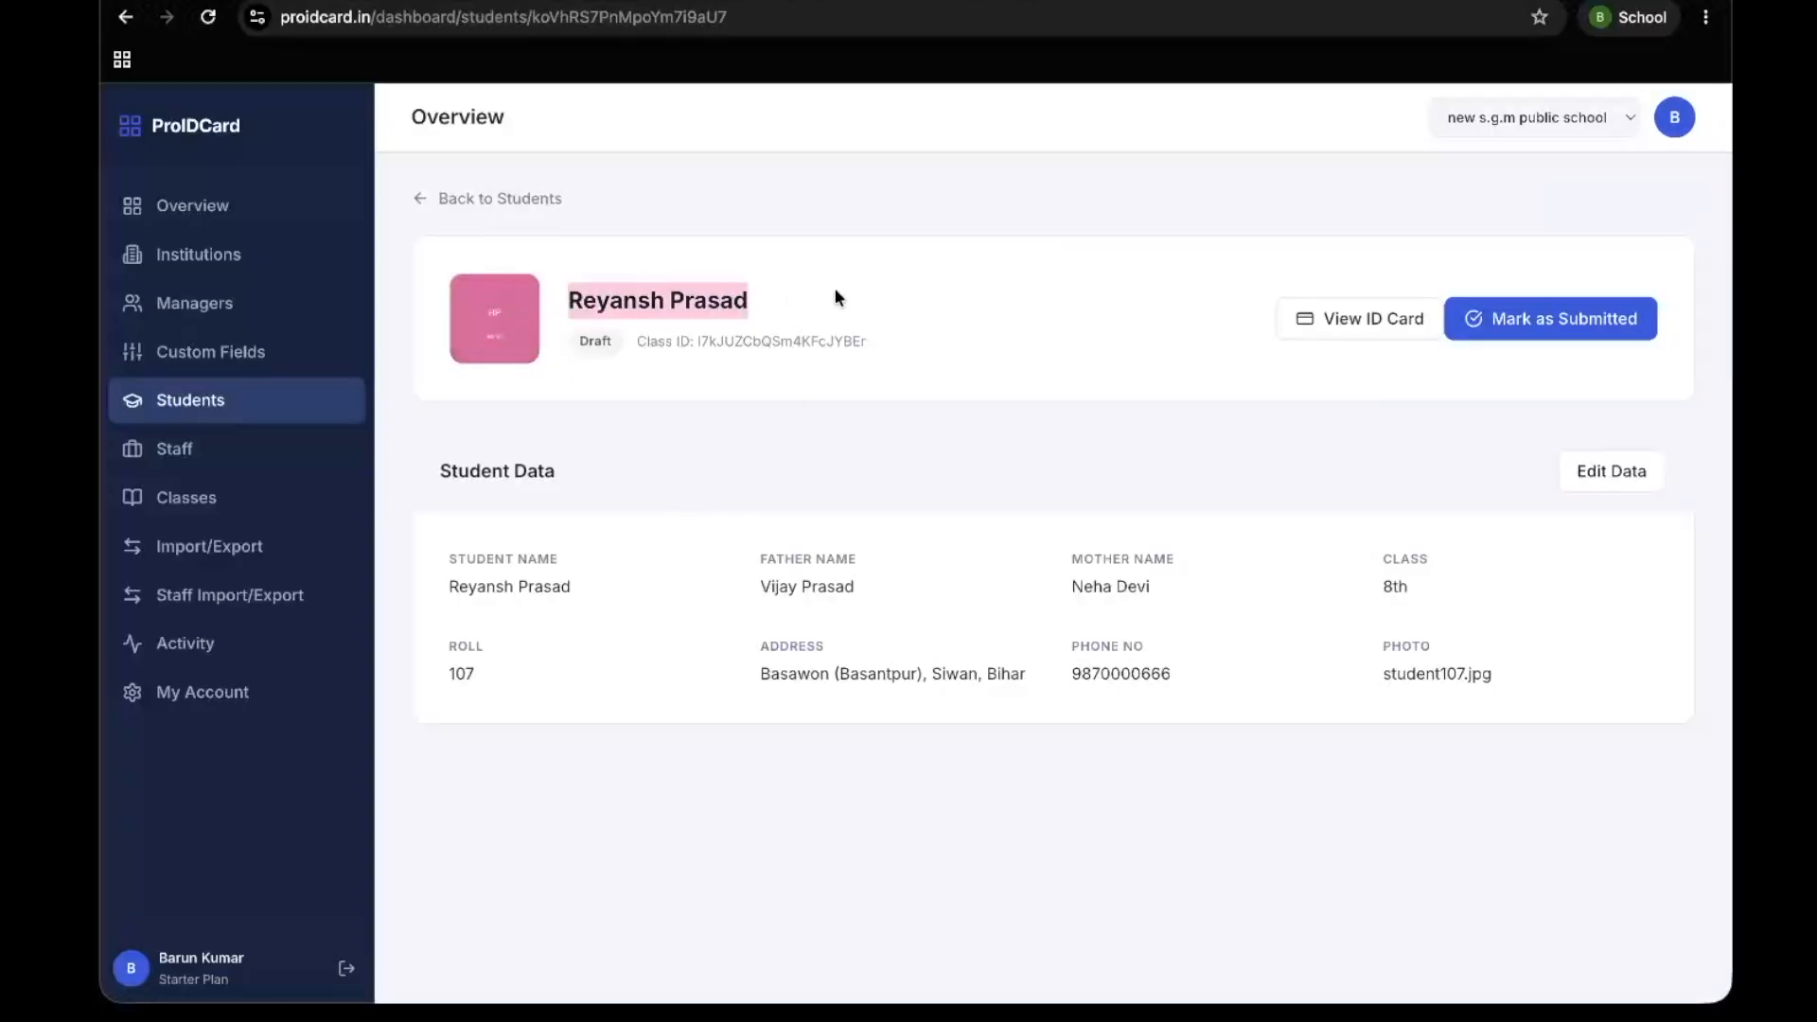
pyautogui.click(426, 197)
pyautogui.click(804, 700)
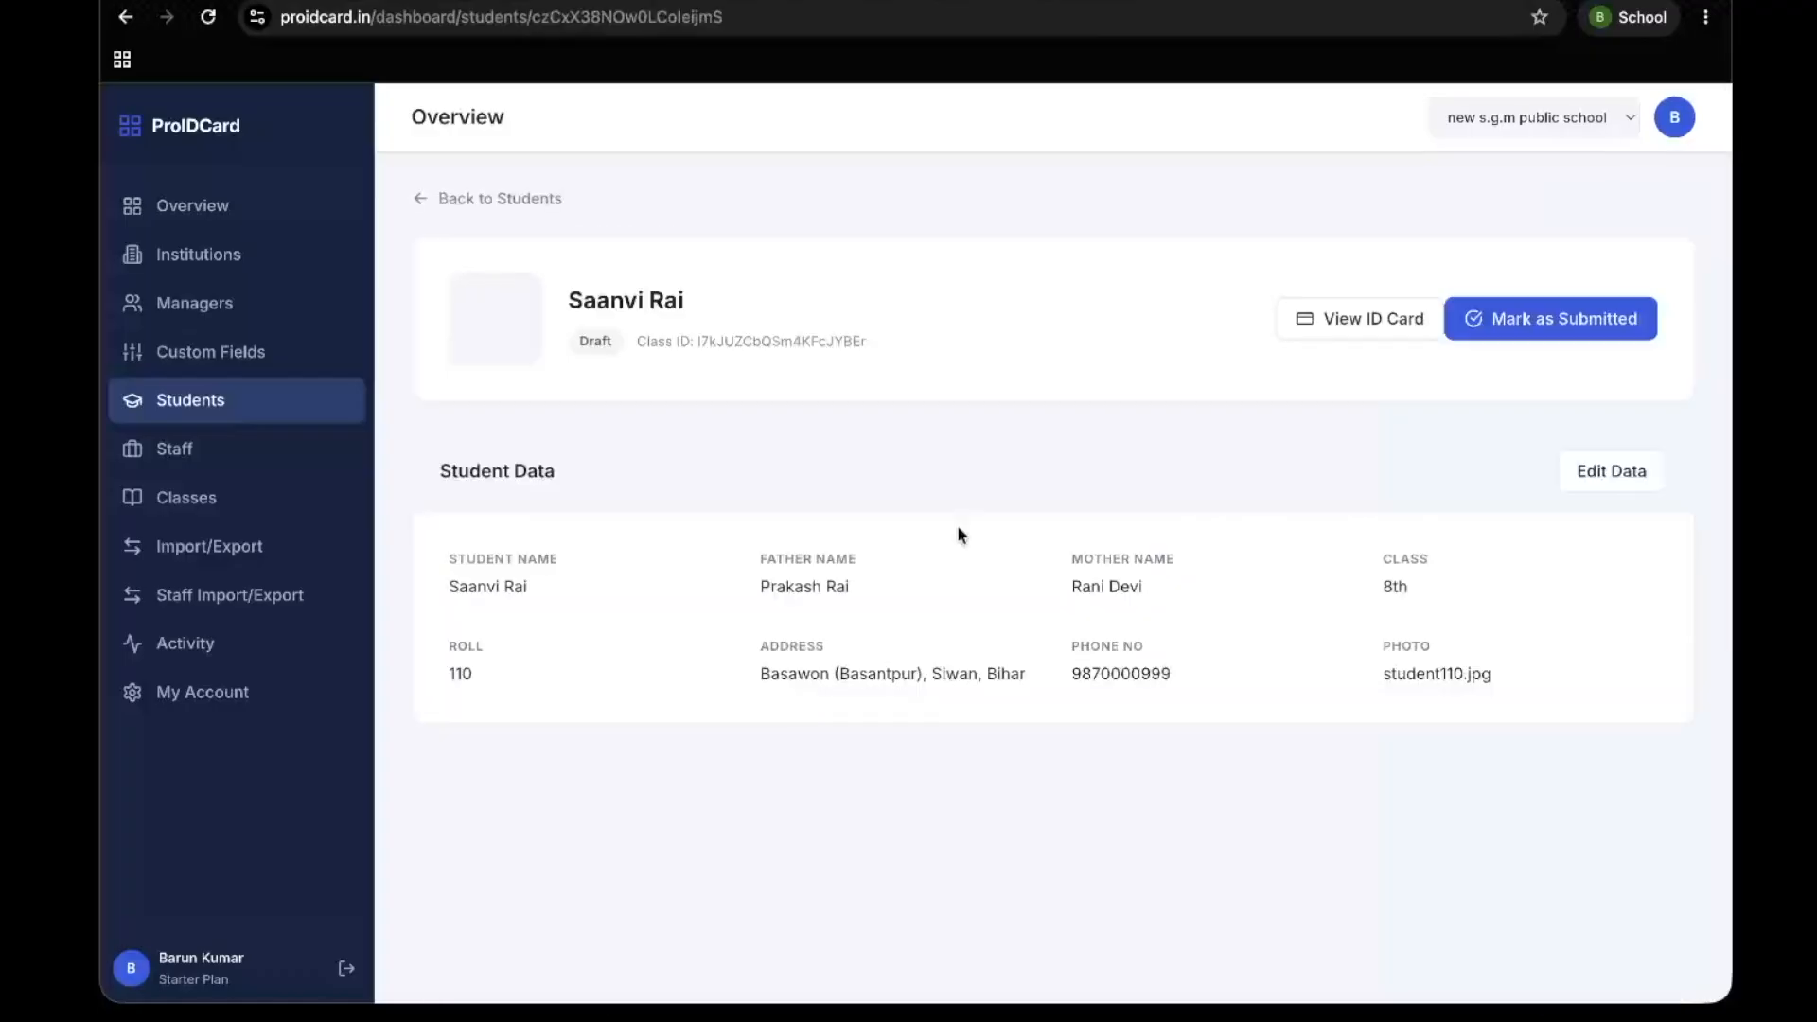
pyautogui.click(1390, 336)
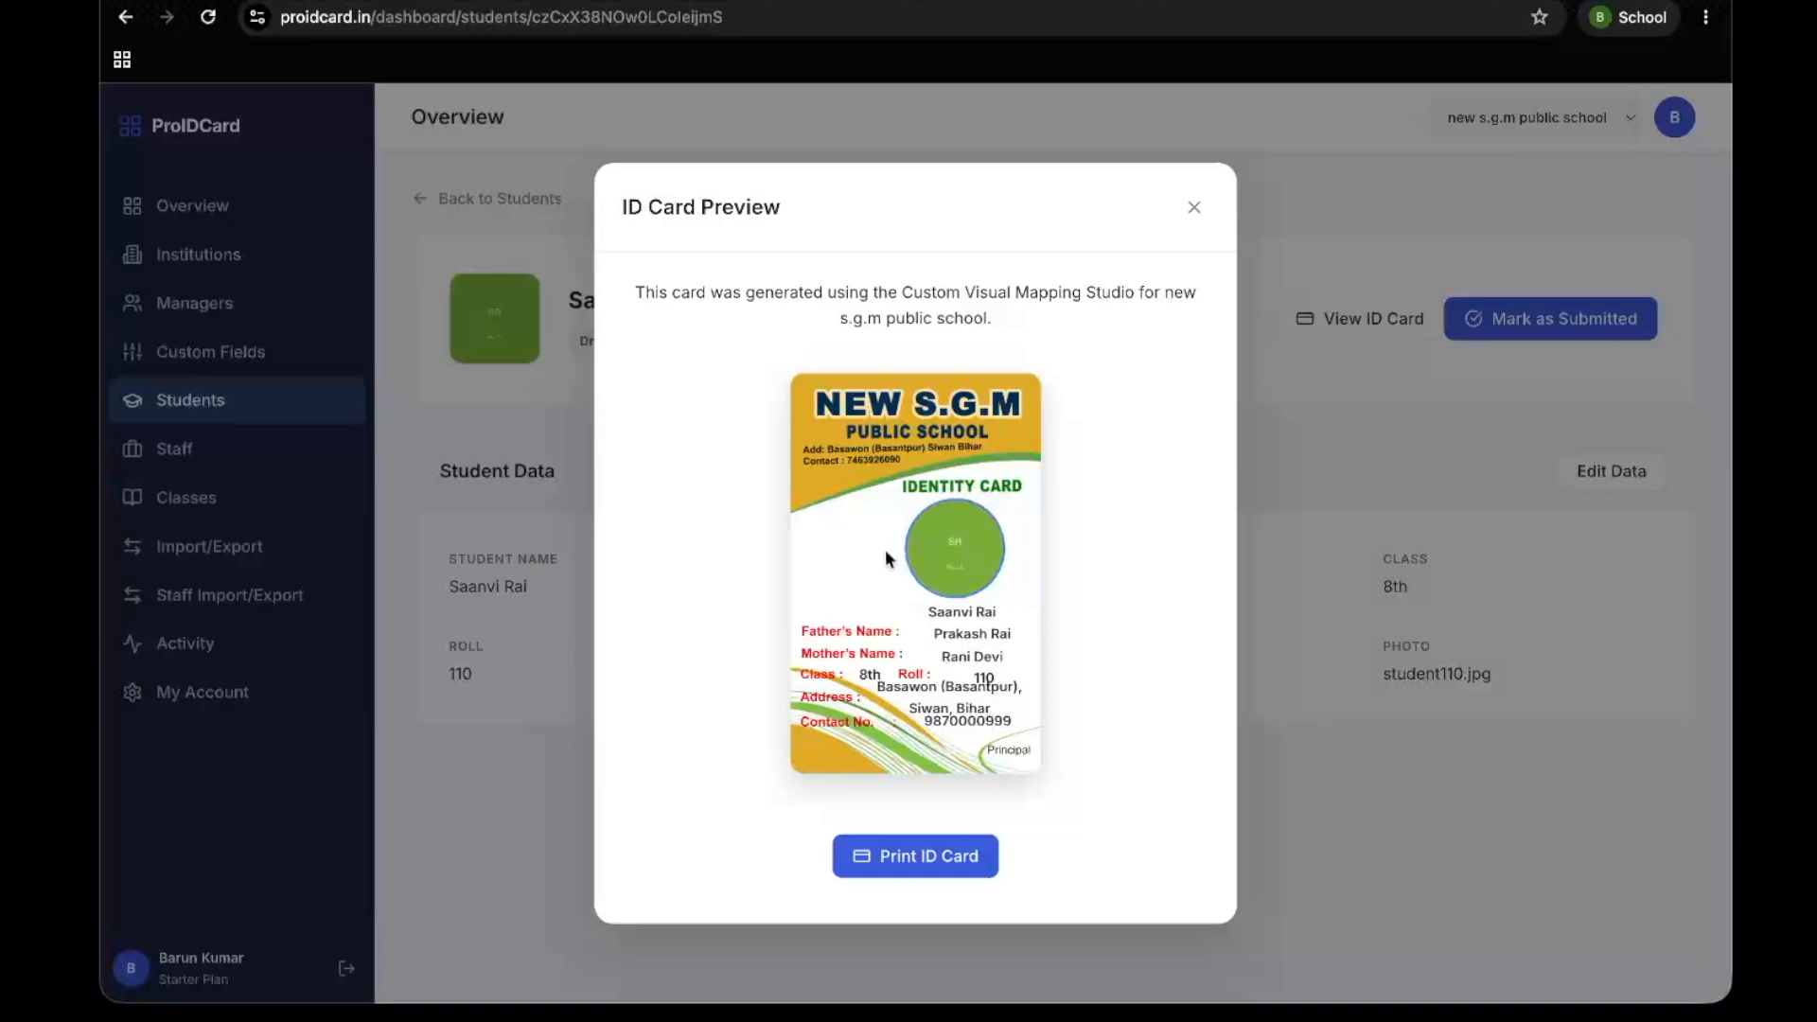
pyautogui.scroll(5, 906, 554)
pyautogui.scroll(-2, 711, 622)
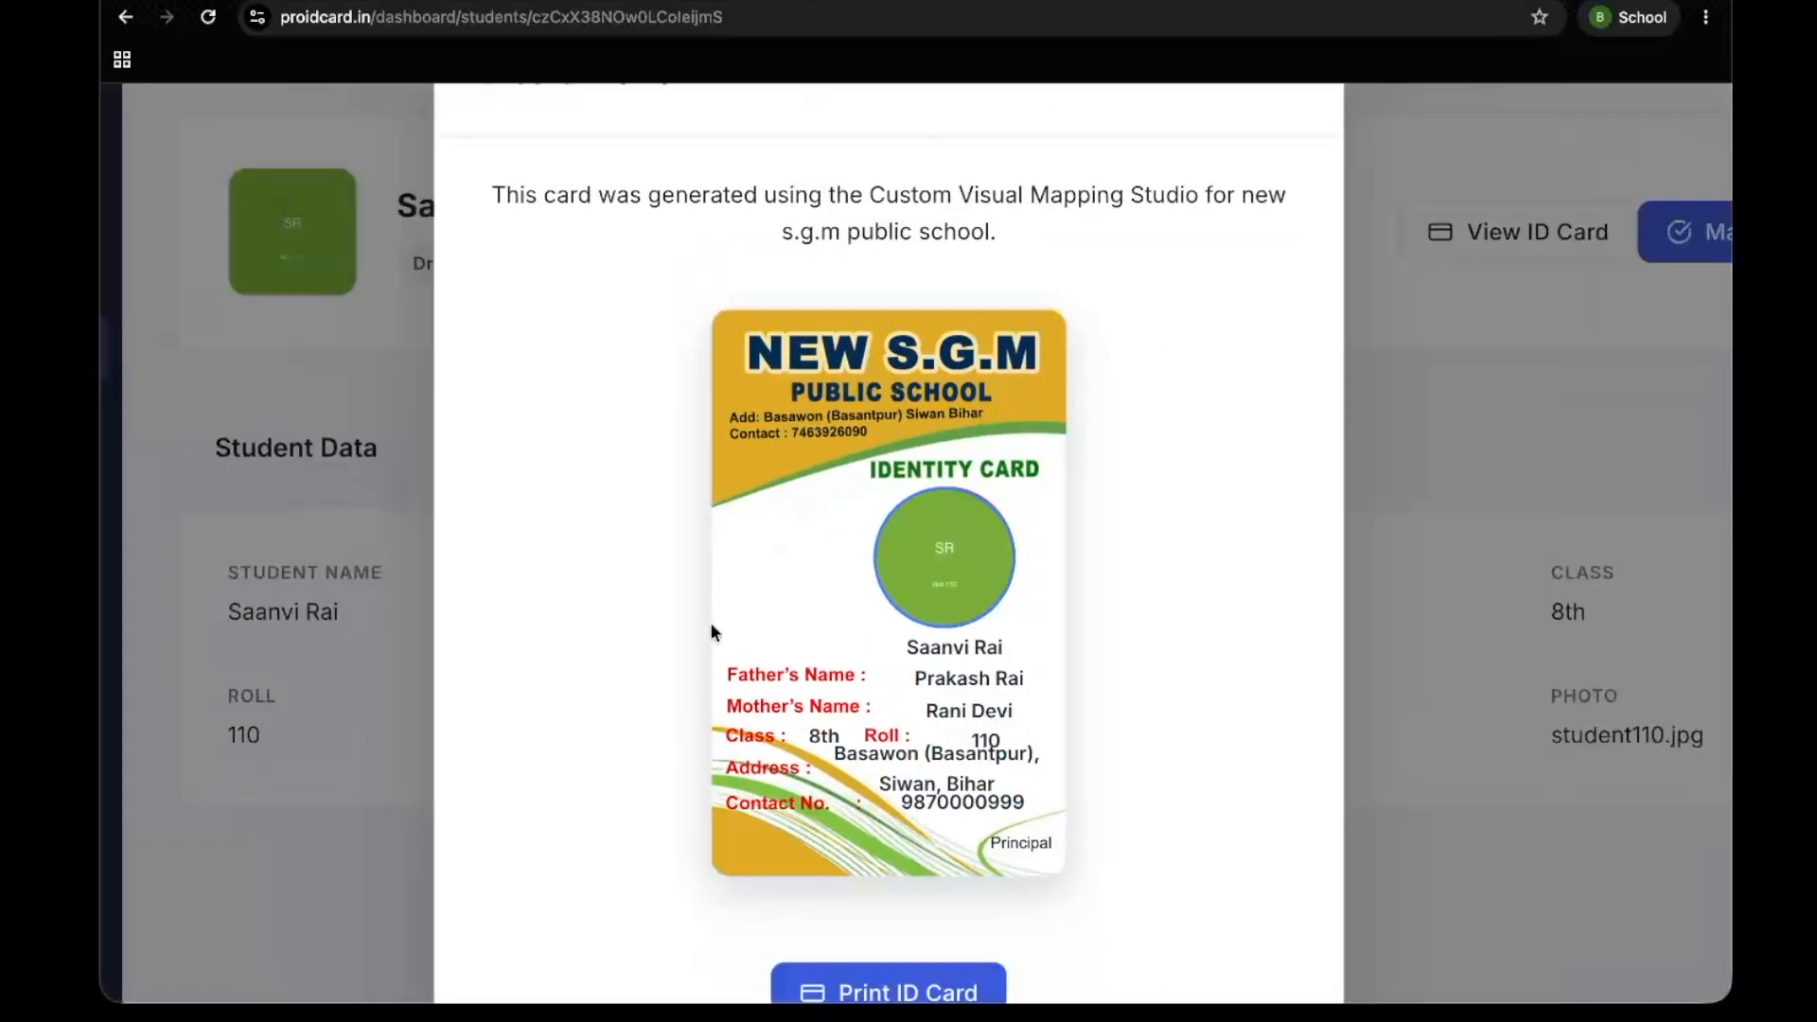
pyautogui.scroll(-3, 911, 528)
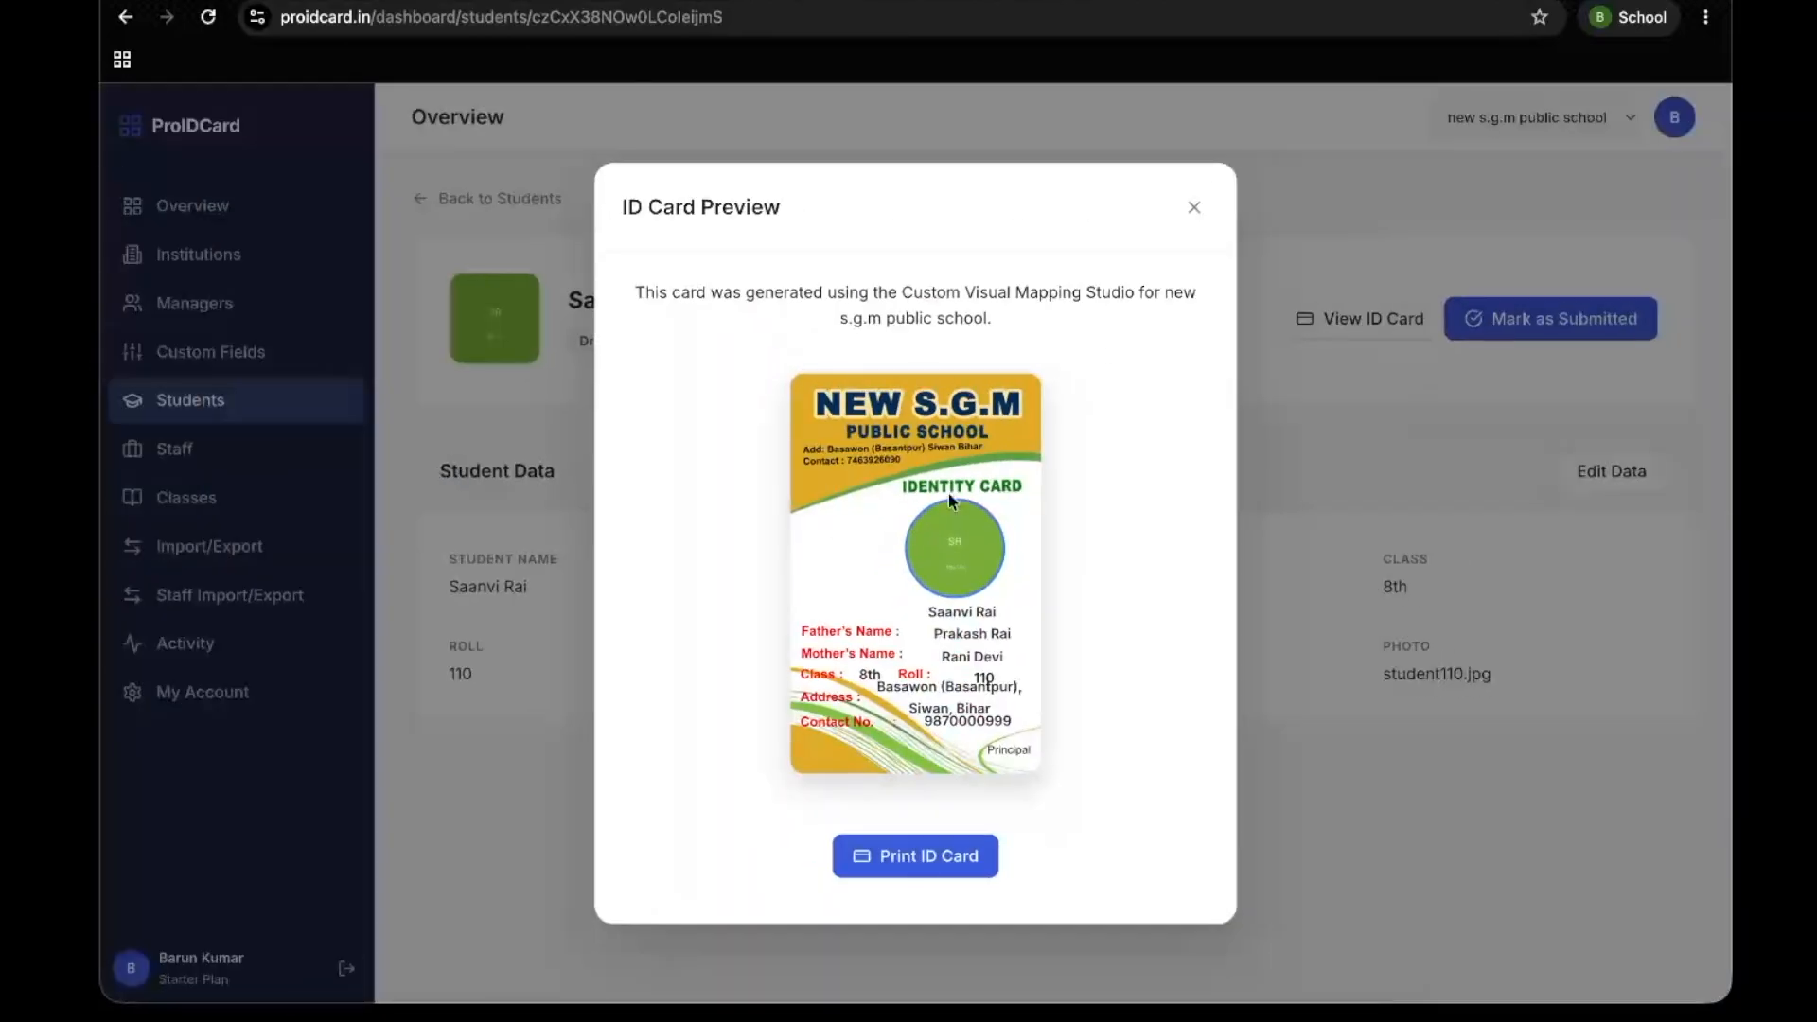
pyautogui.click(1185, 202)
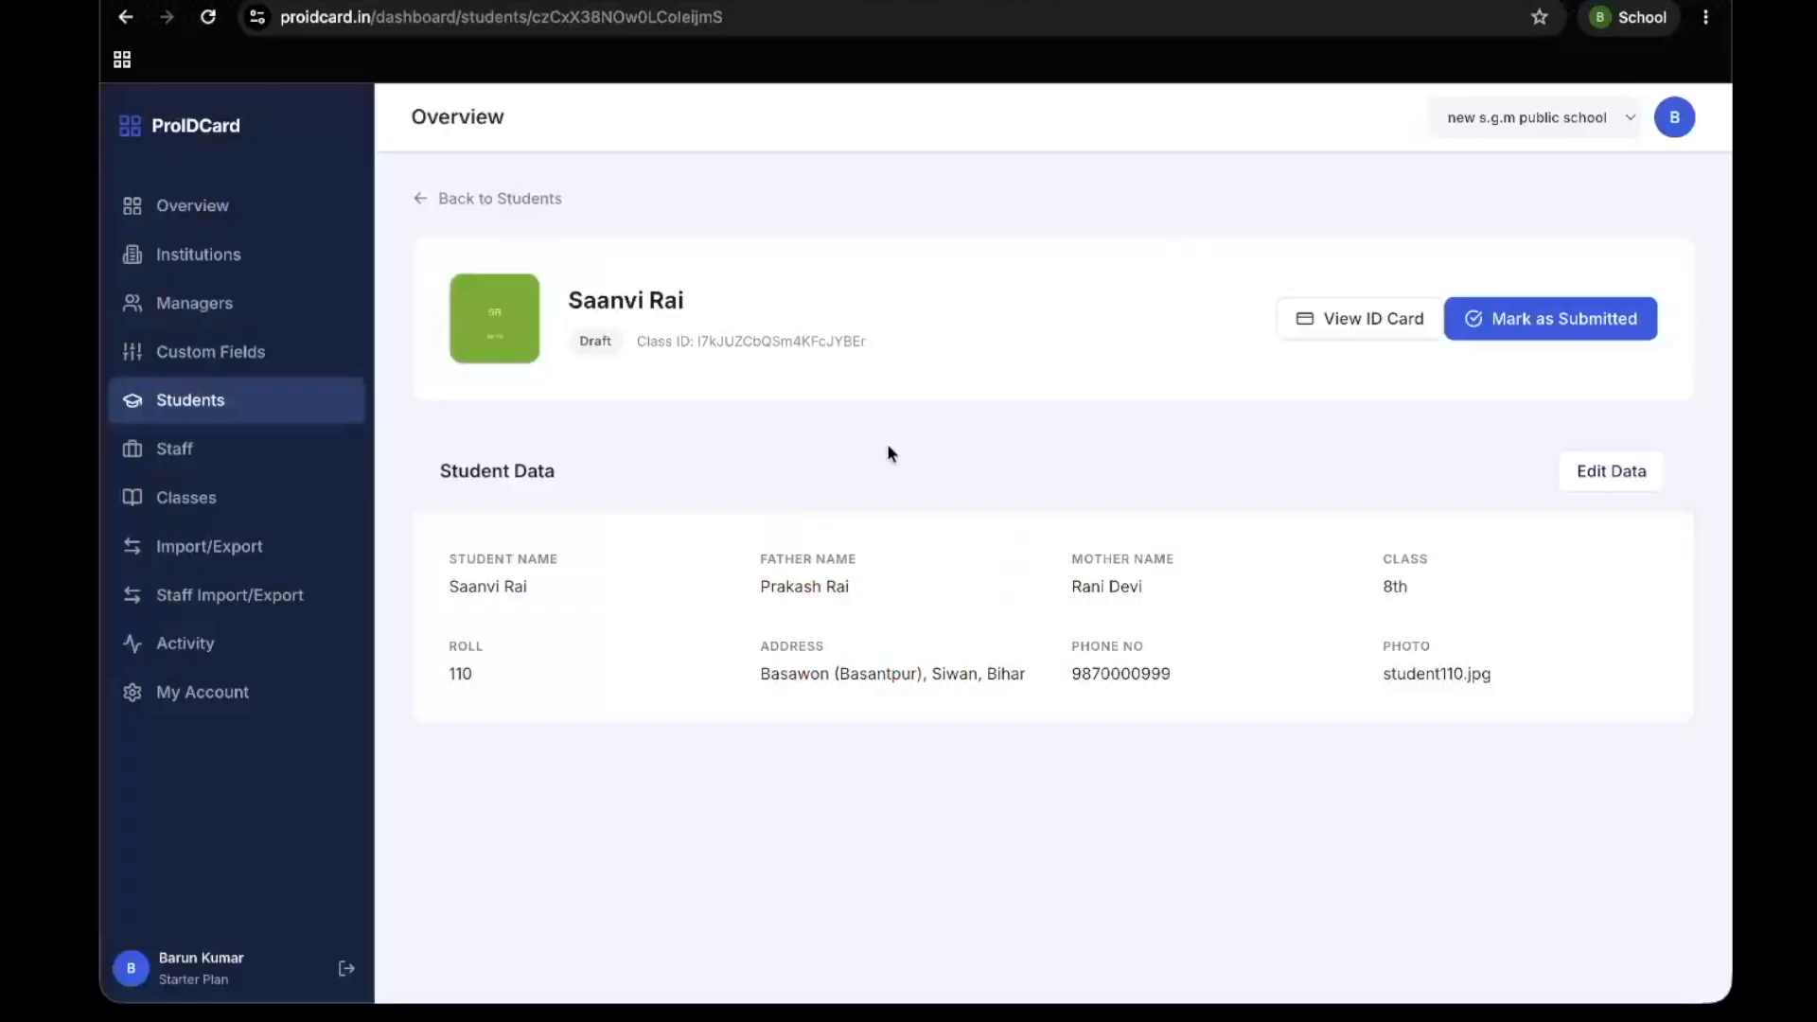
# Bulk-export the ID cards of All Students as a ZIP file, leaving the date range empty
pyautogui.click(216, 458)
pyautogui.click(197, 541)
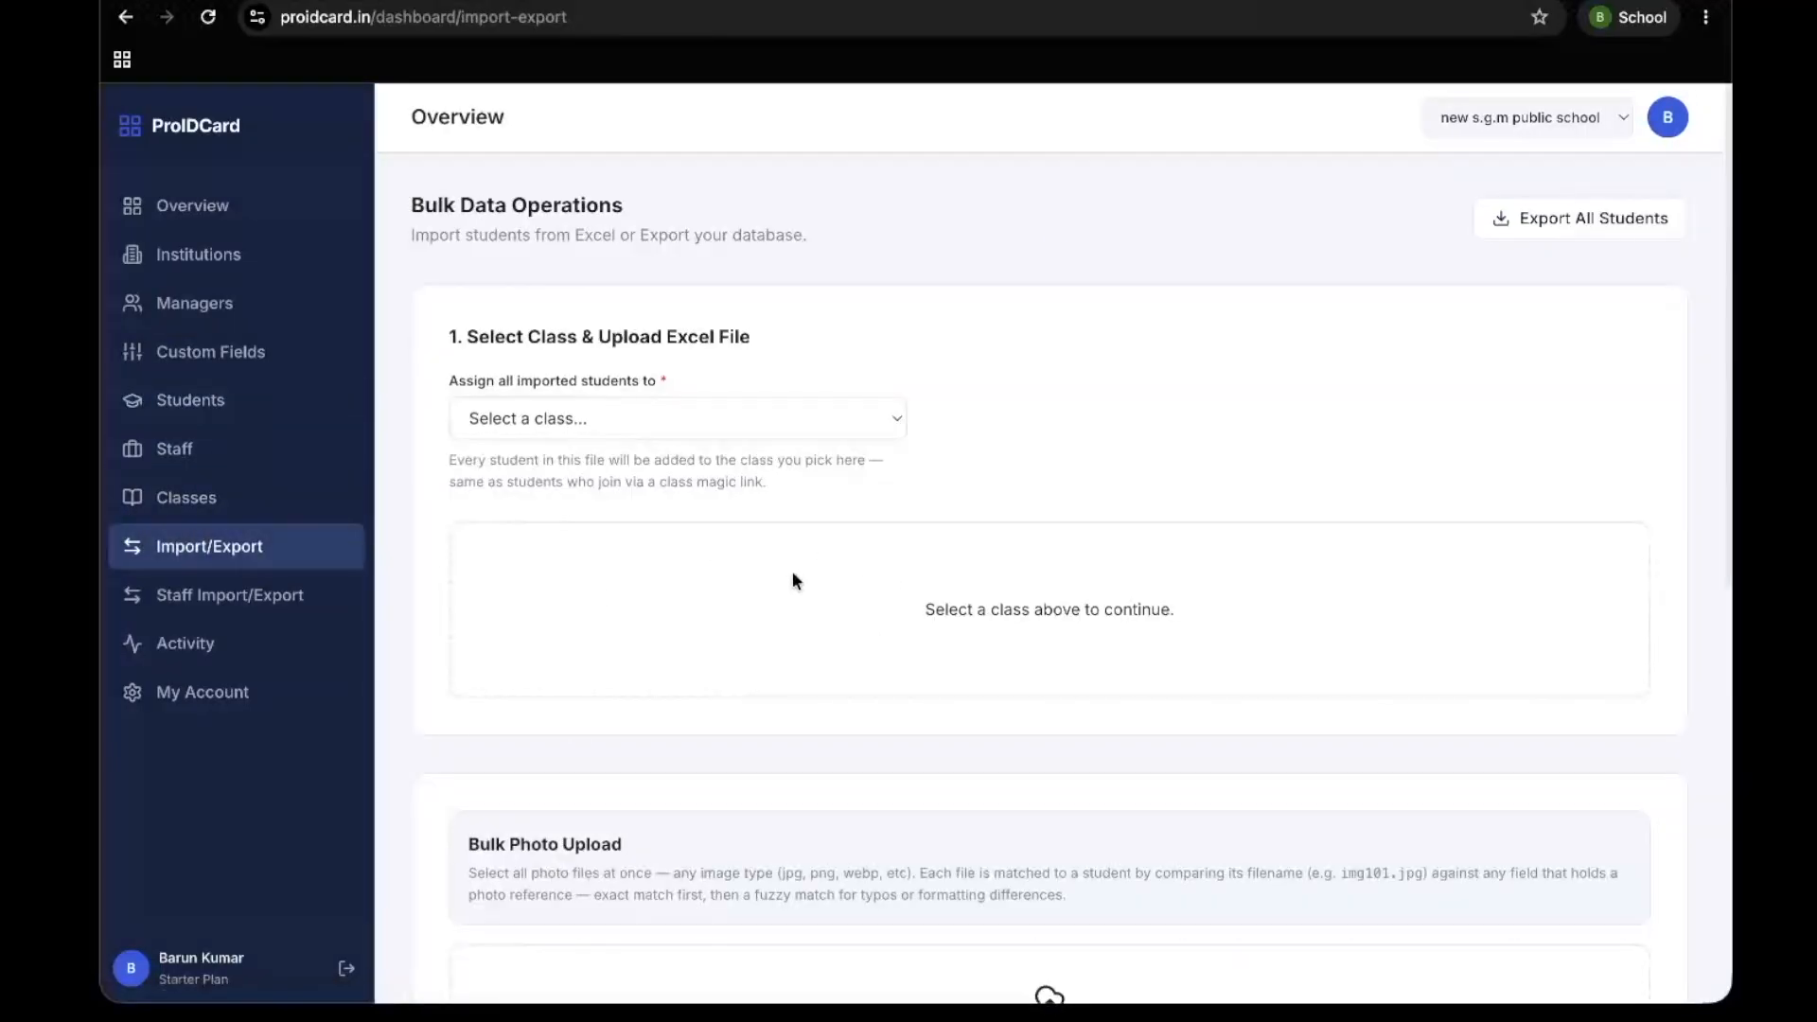
pyautogui.scroll(-4, 792, 571)
pyautogui.scroll(-4, 793, 577)
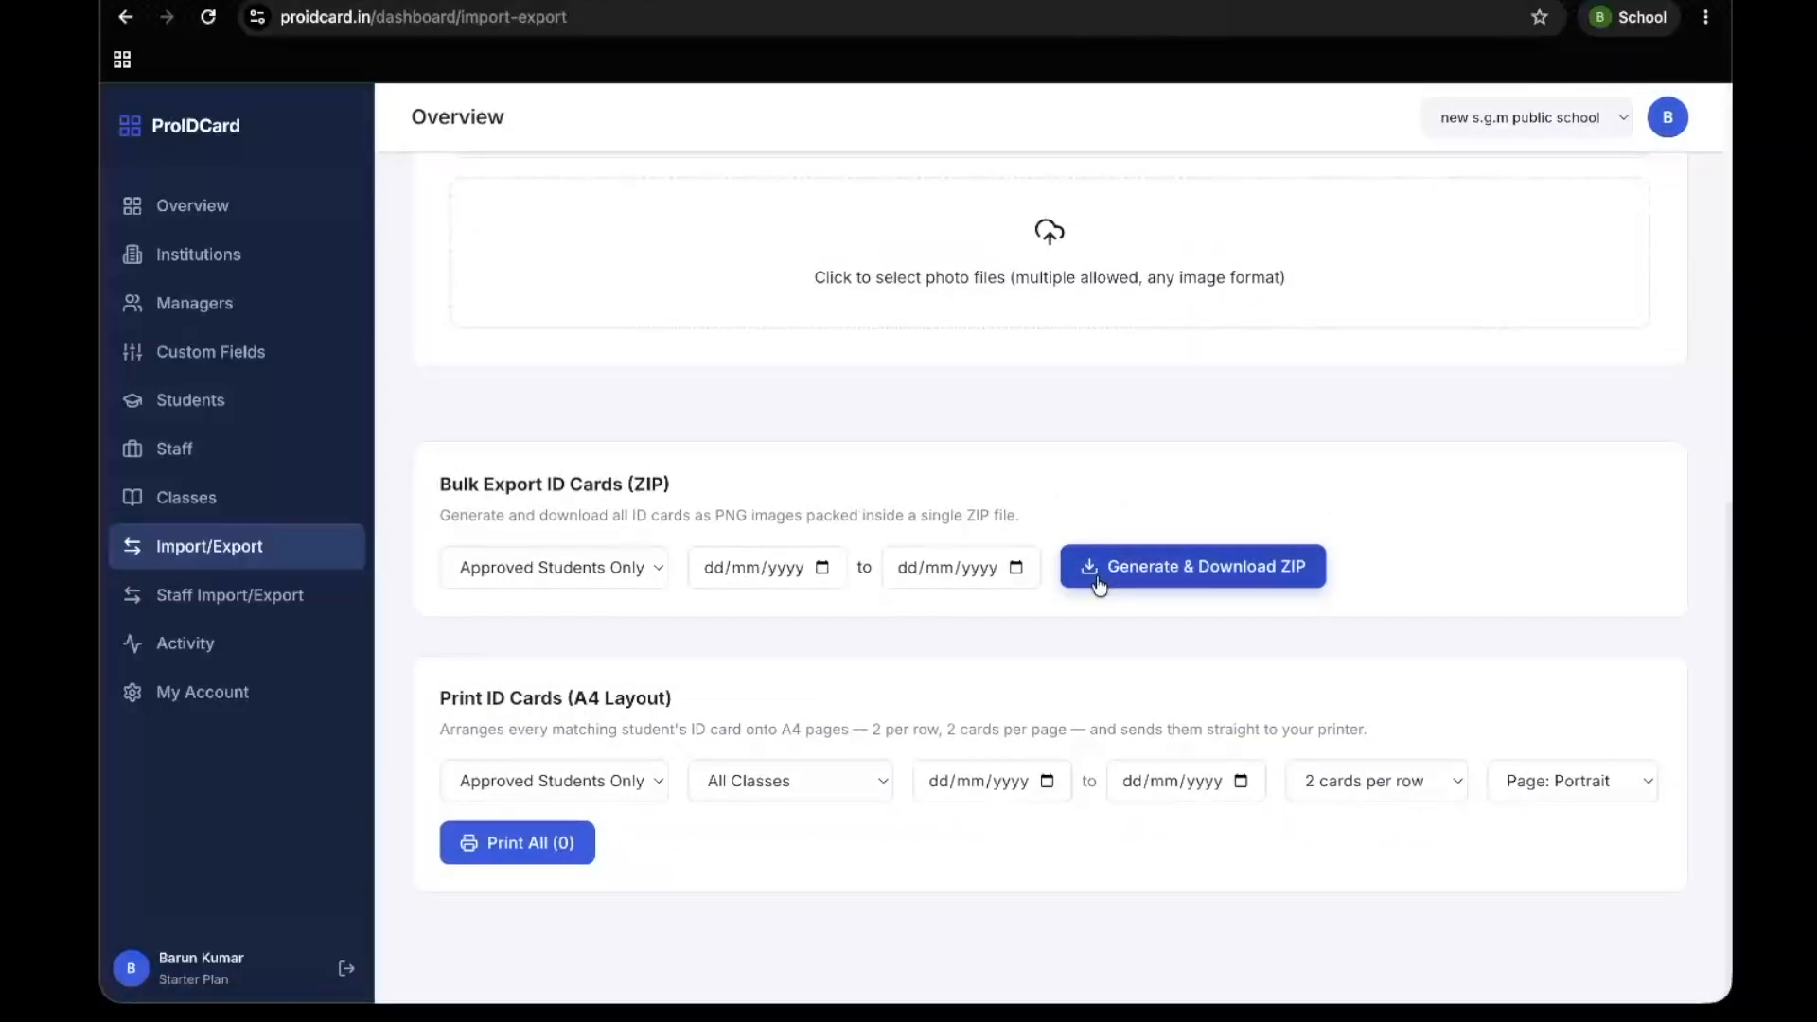
pyautogui.click(600, 572)
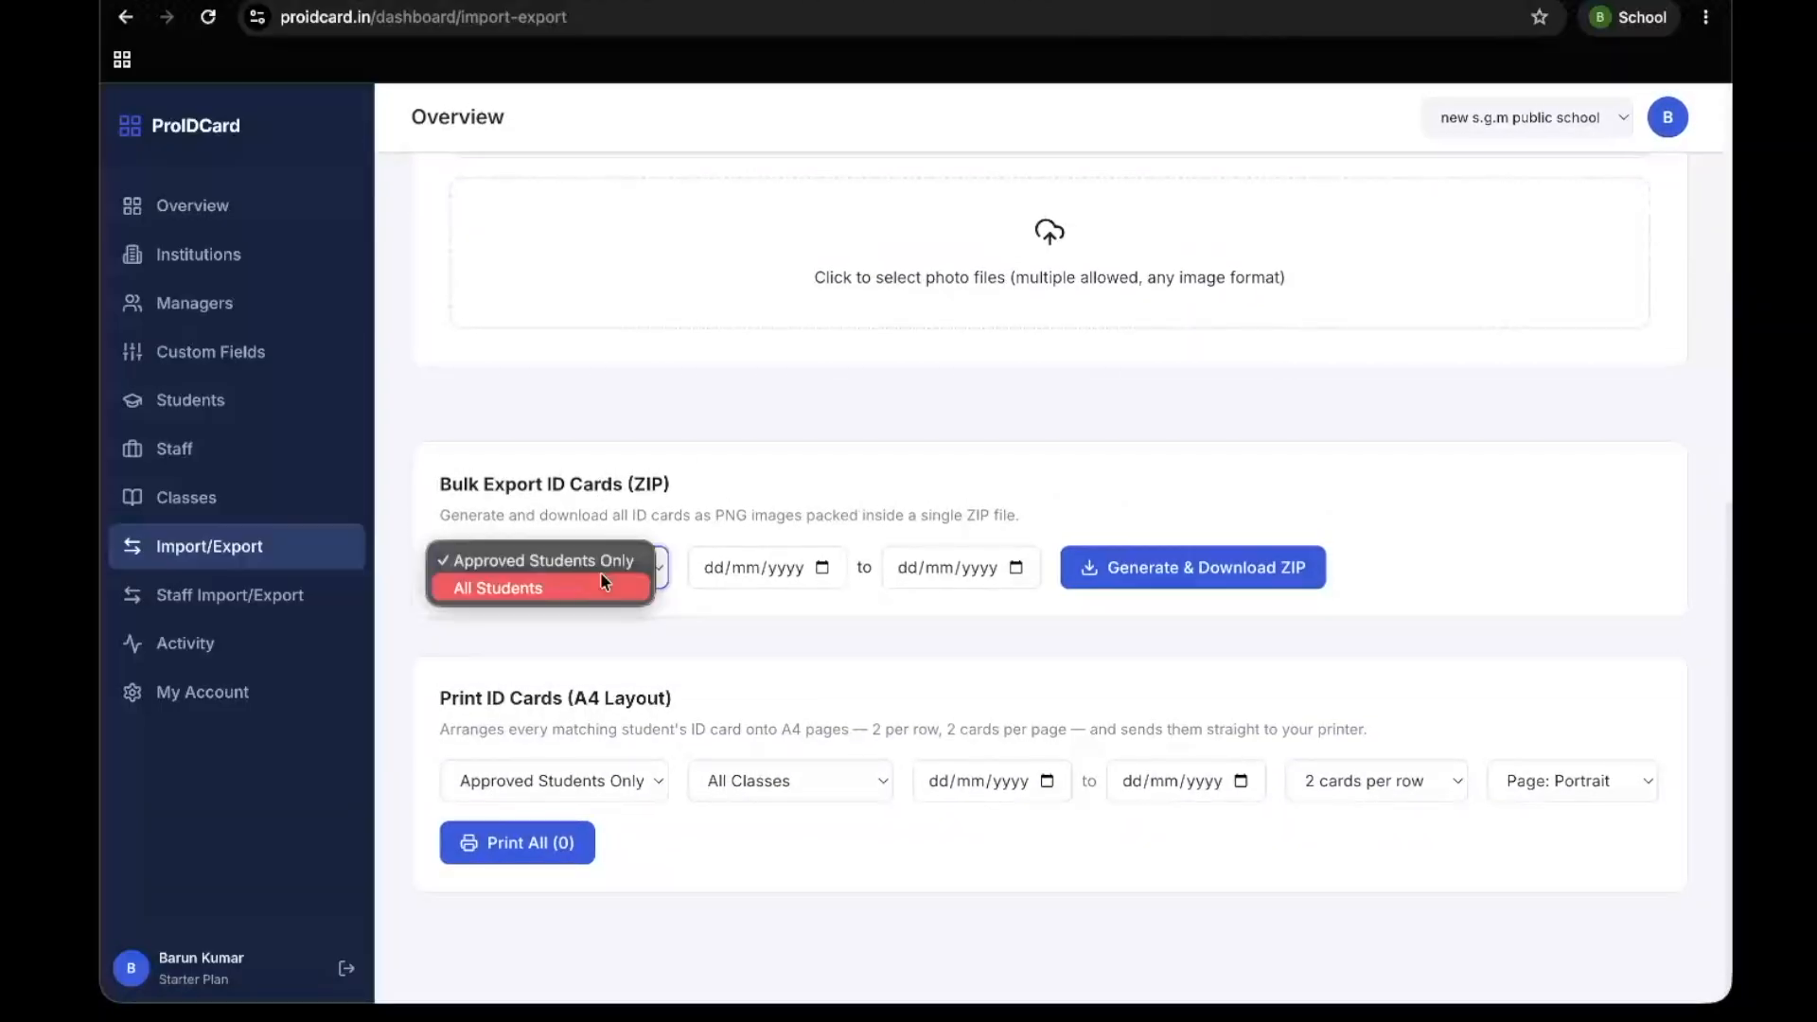
pyautogui.click(588, 591)
pyautogui.click(1204, 568)
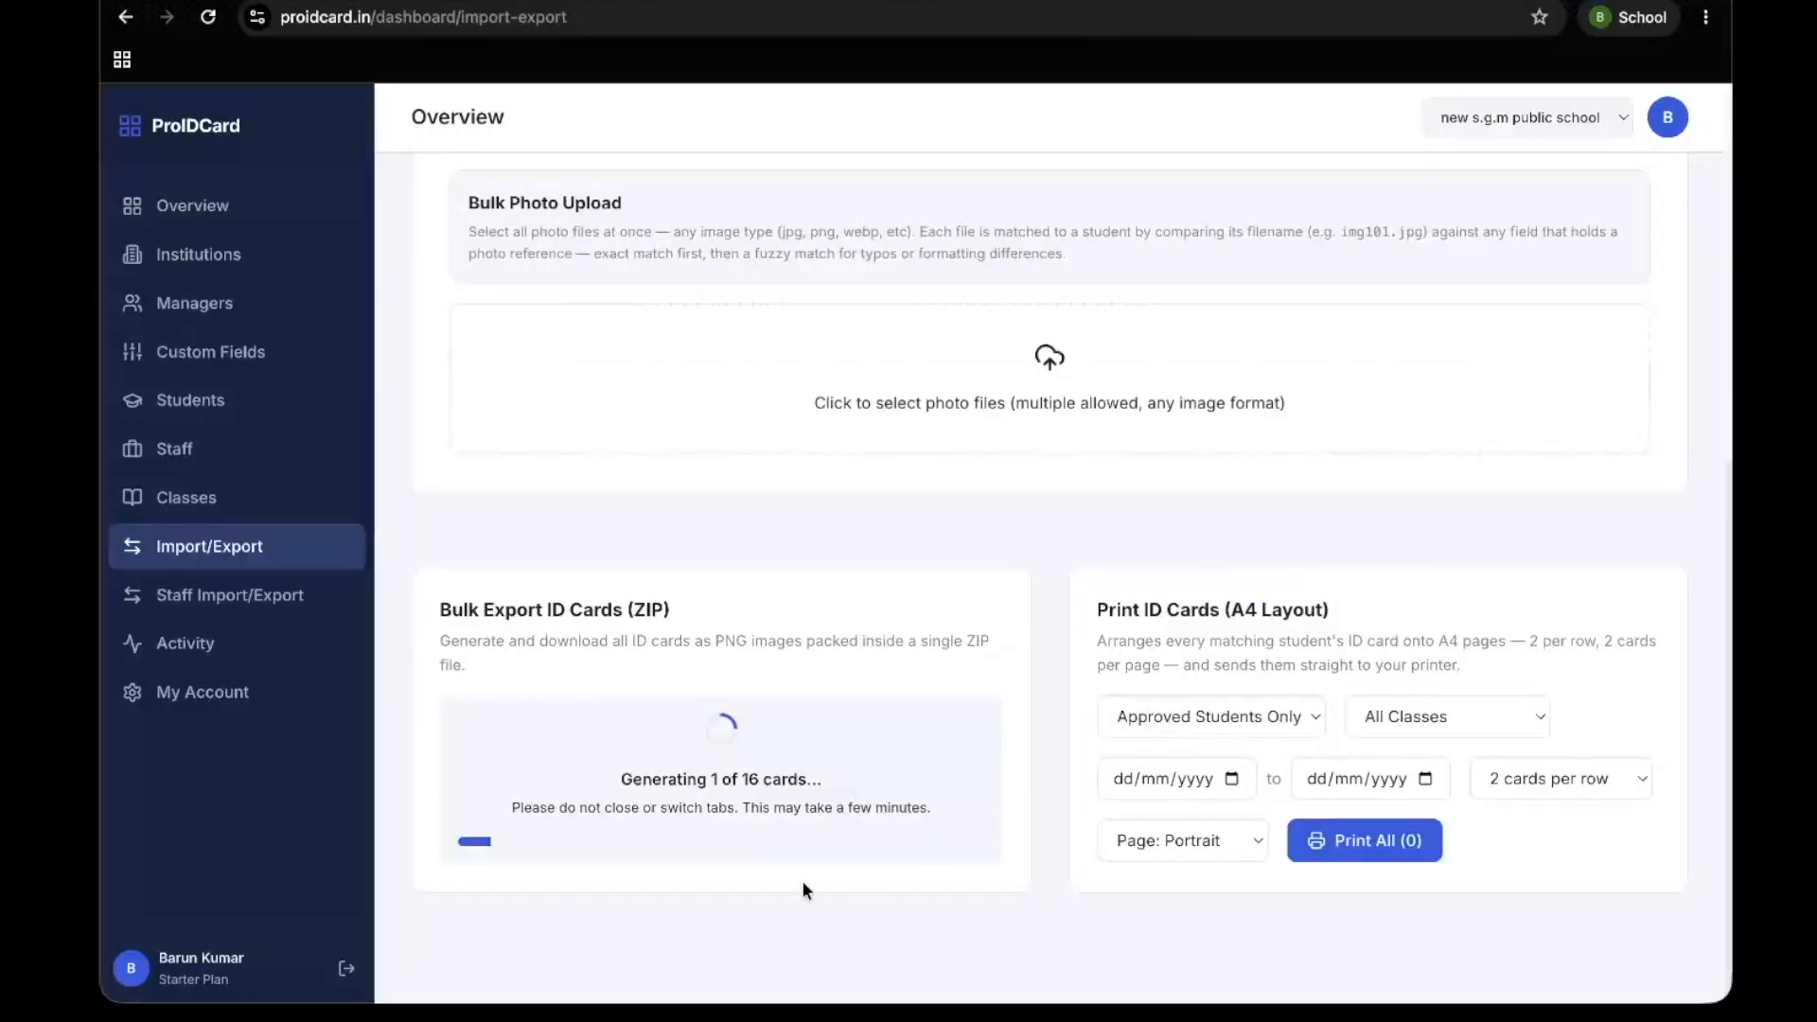
pyautogui.moveTo(592, 780); pyautogui.dragTo(935, 797)
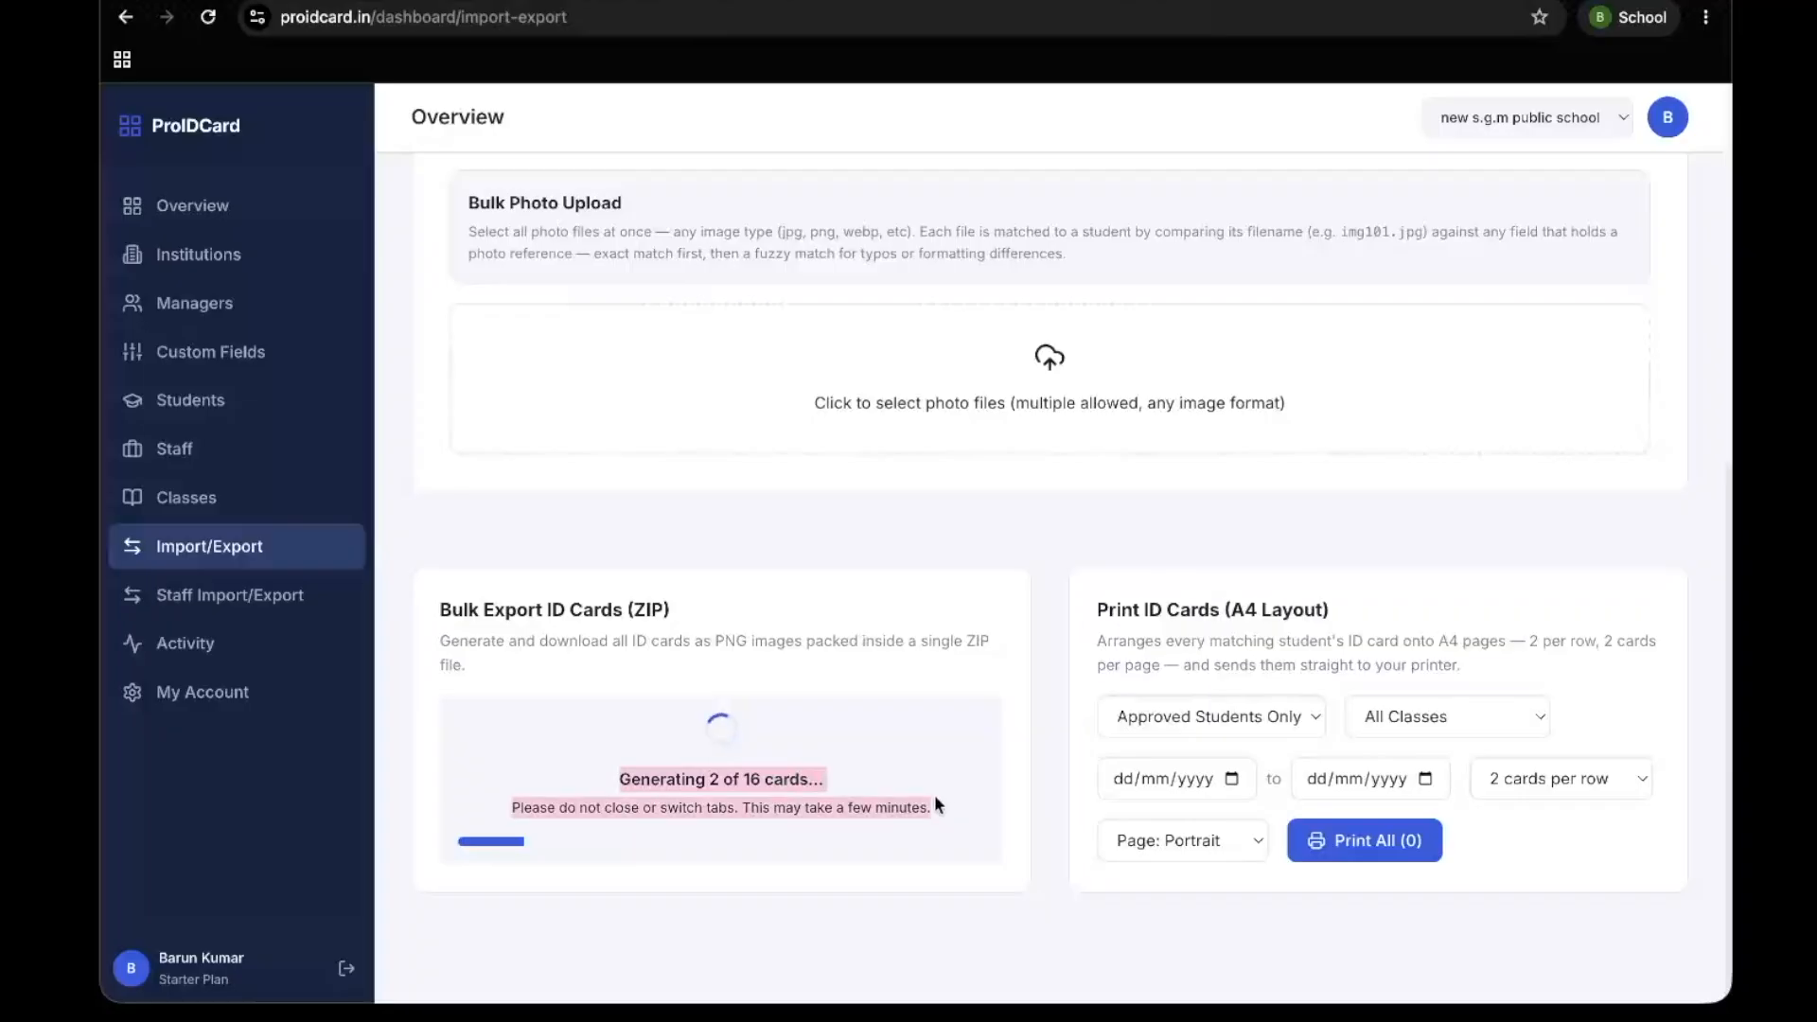
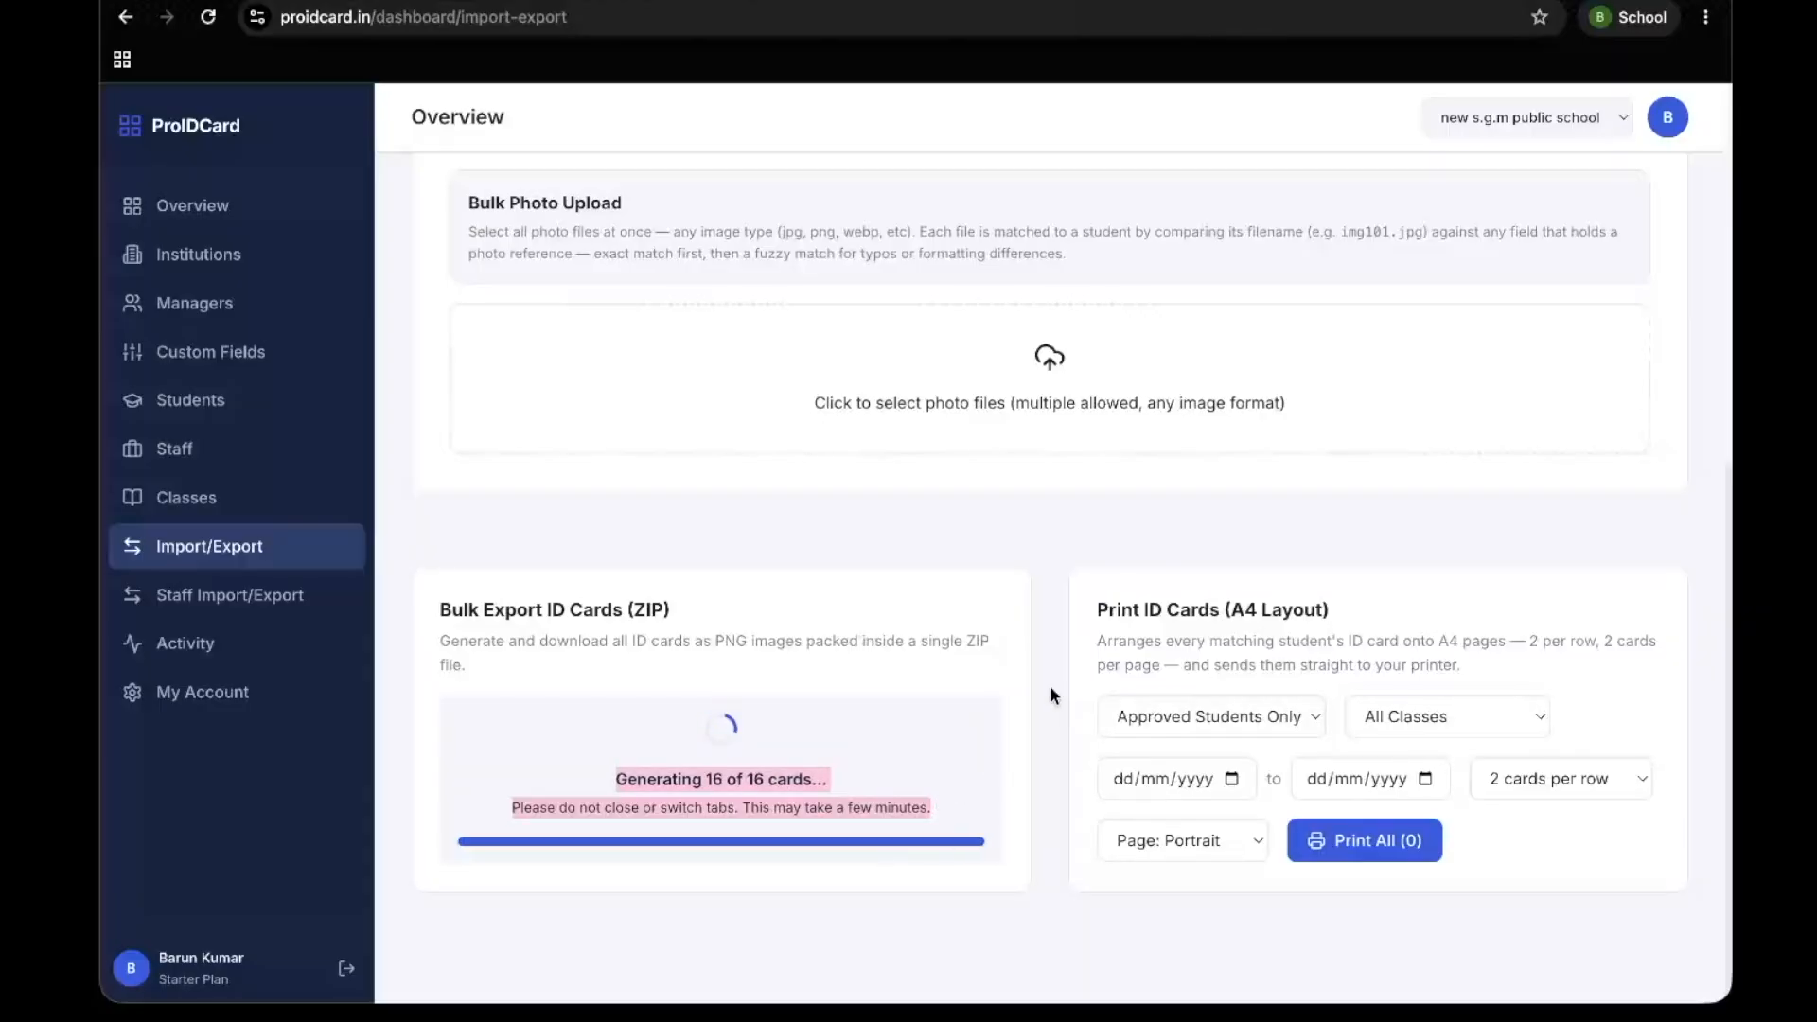
# Open the downloaded ID card ZIP's extracted folder, check the first student's card image and close the open image windows
pyautogui.moveTo(1495, 75)
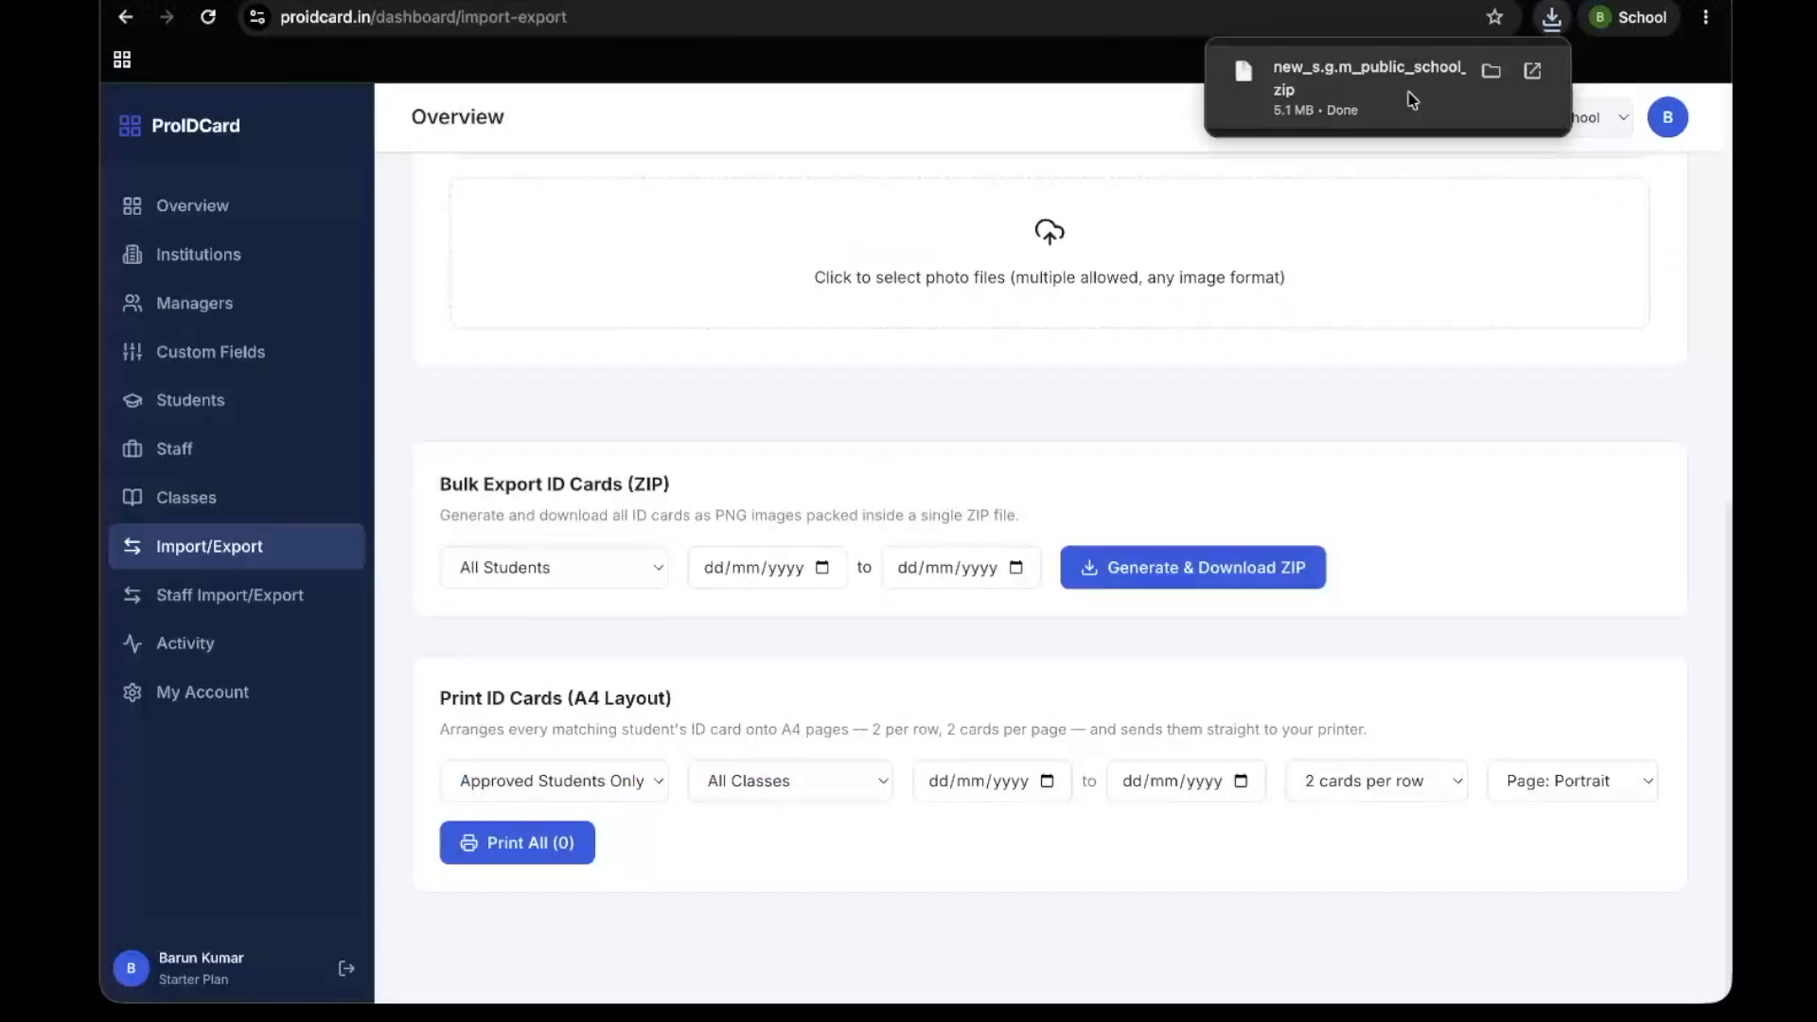
pyautogui.click(1419, 94)
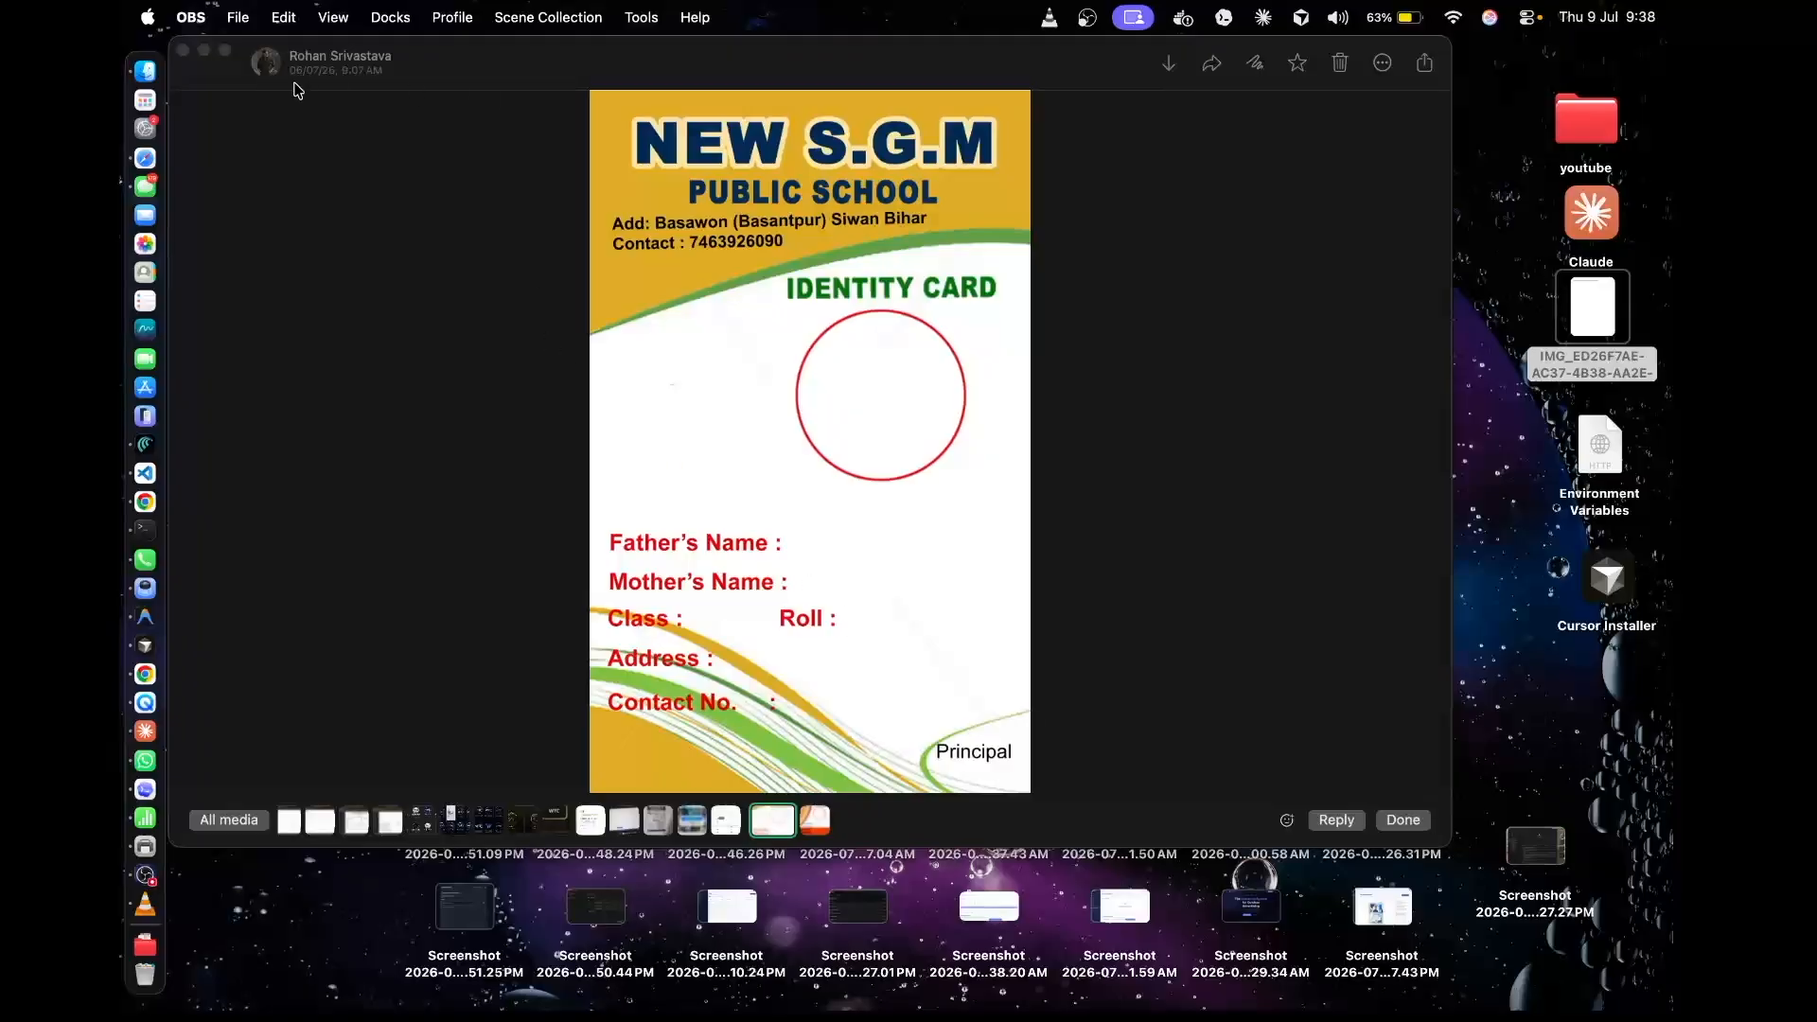
pyautogui.click(213, 56)
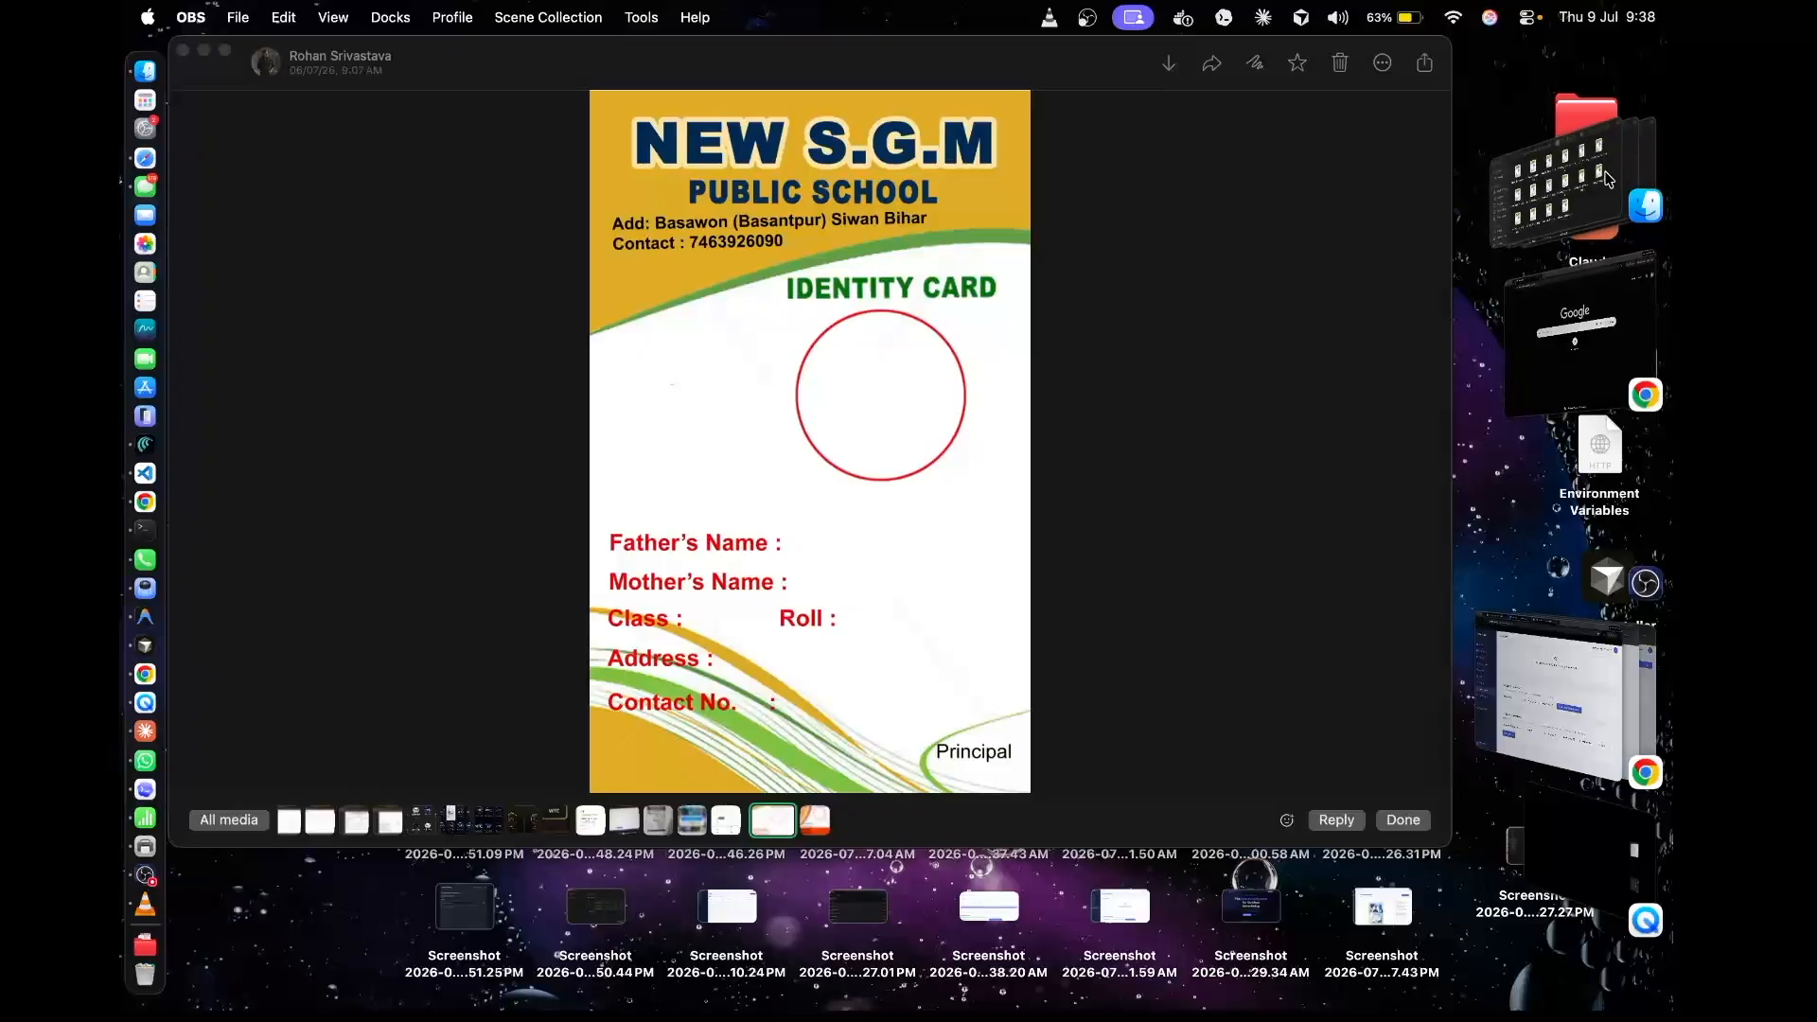
pyautogui.click(1570, 180)
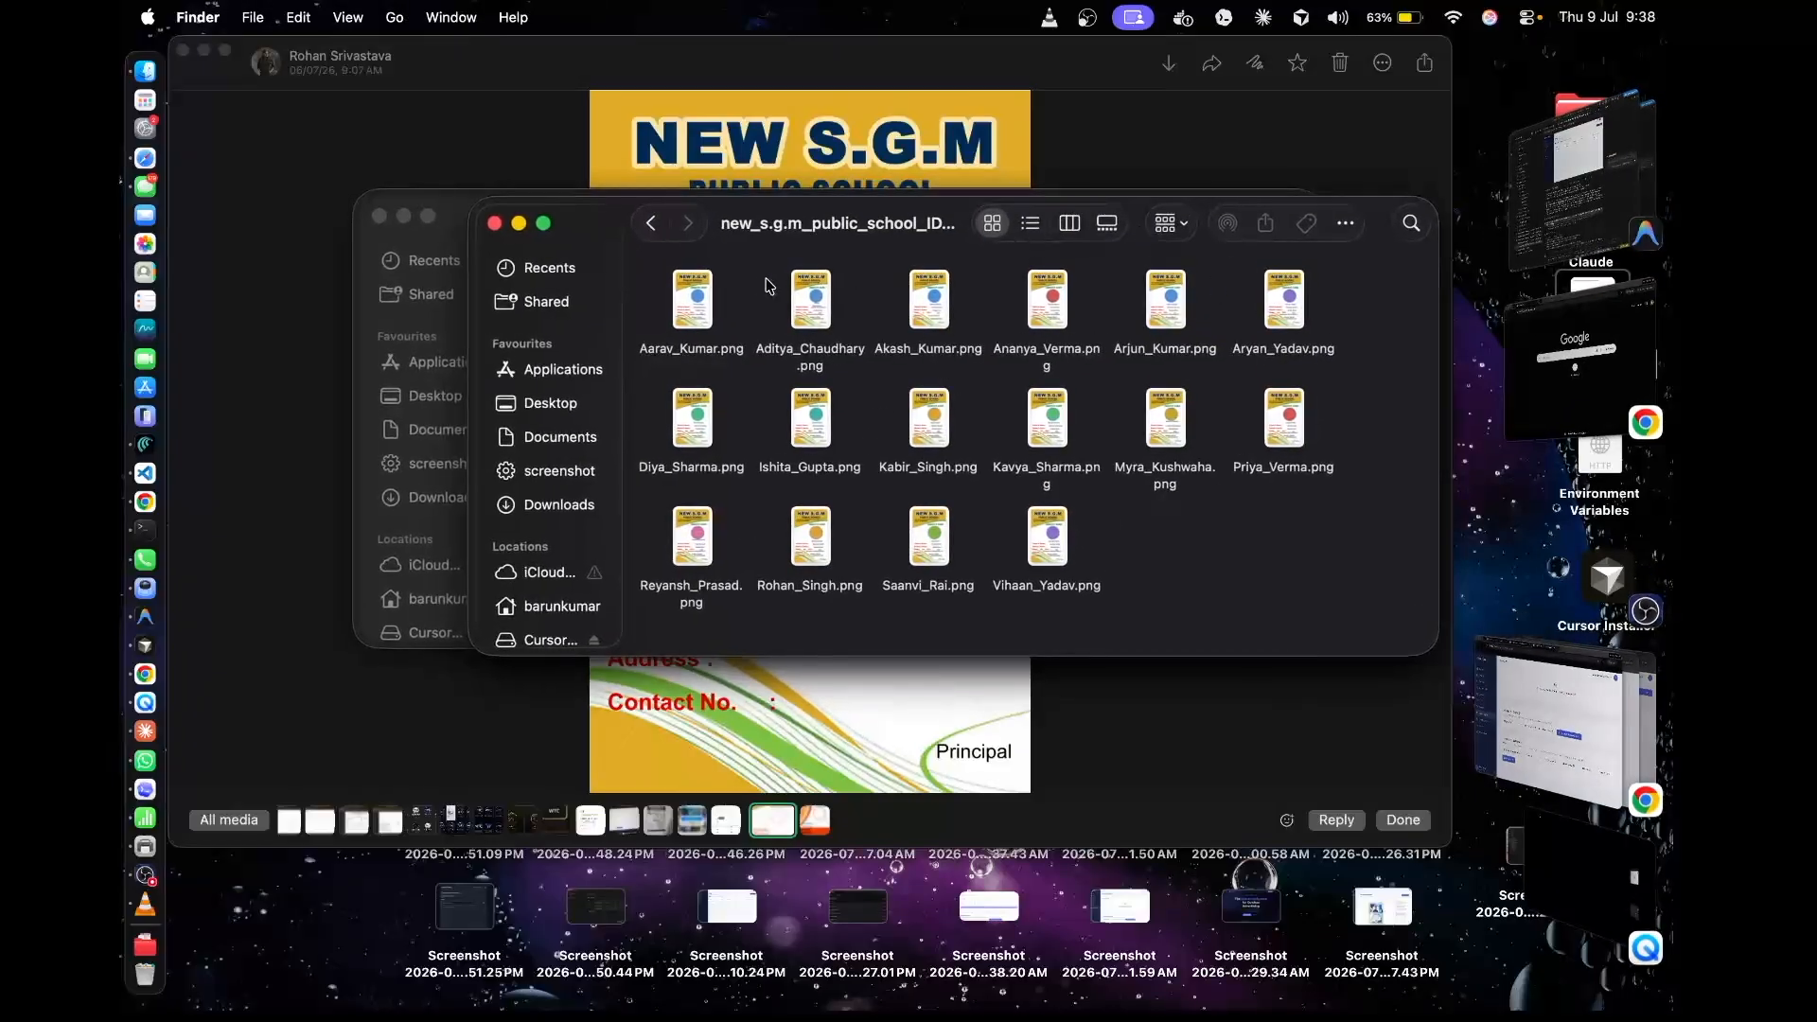
pyautogui.click(682, 295)
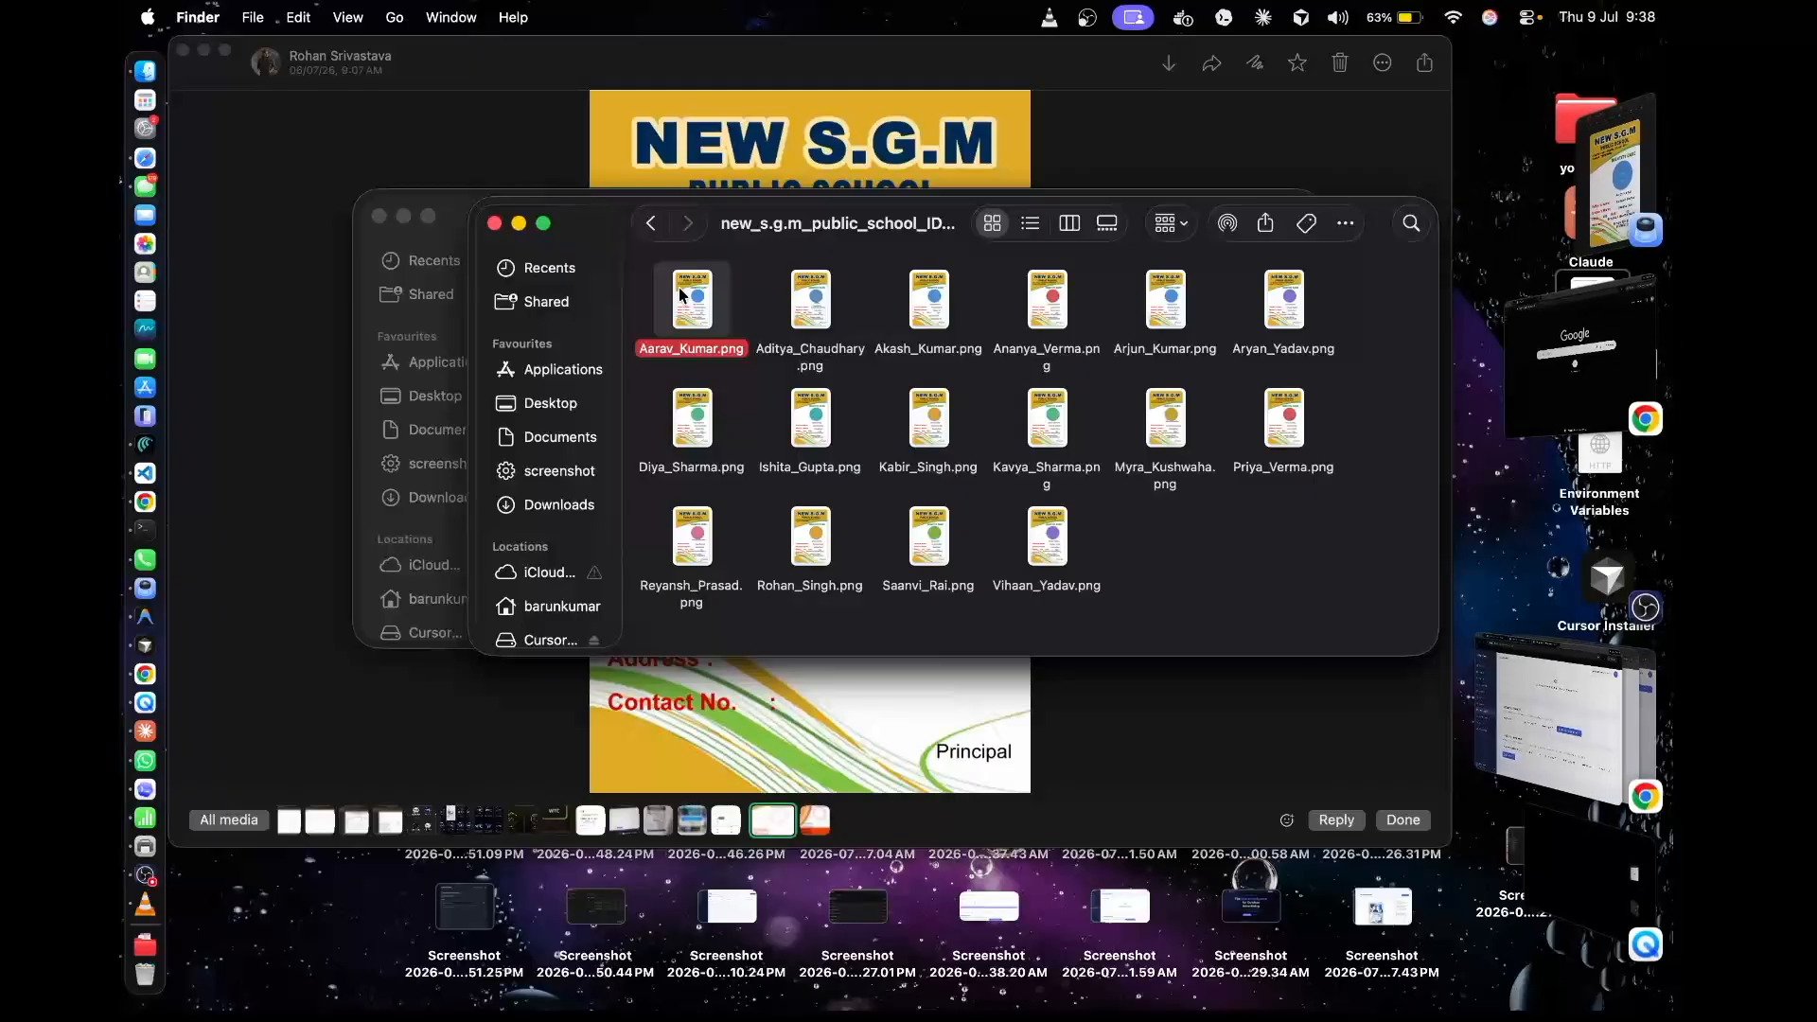
pyautogui.click(1572, 156)
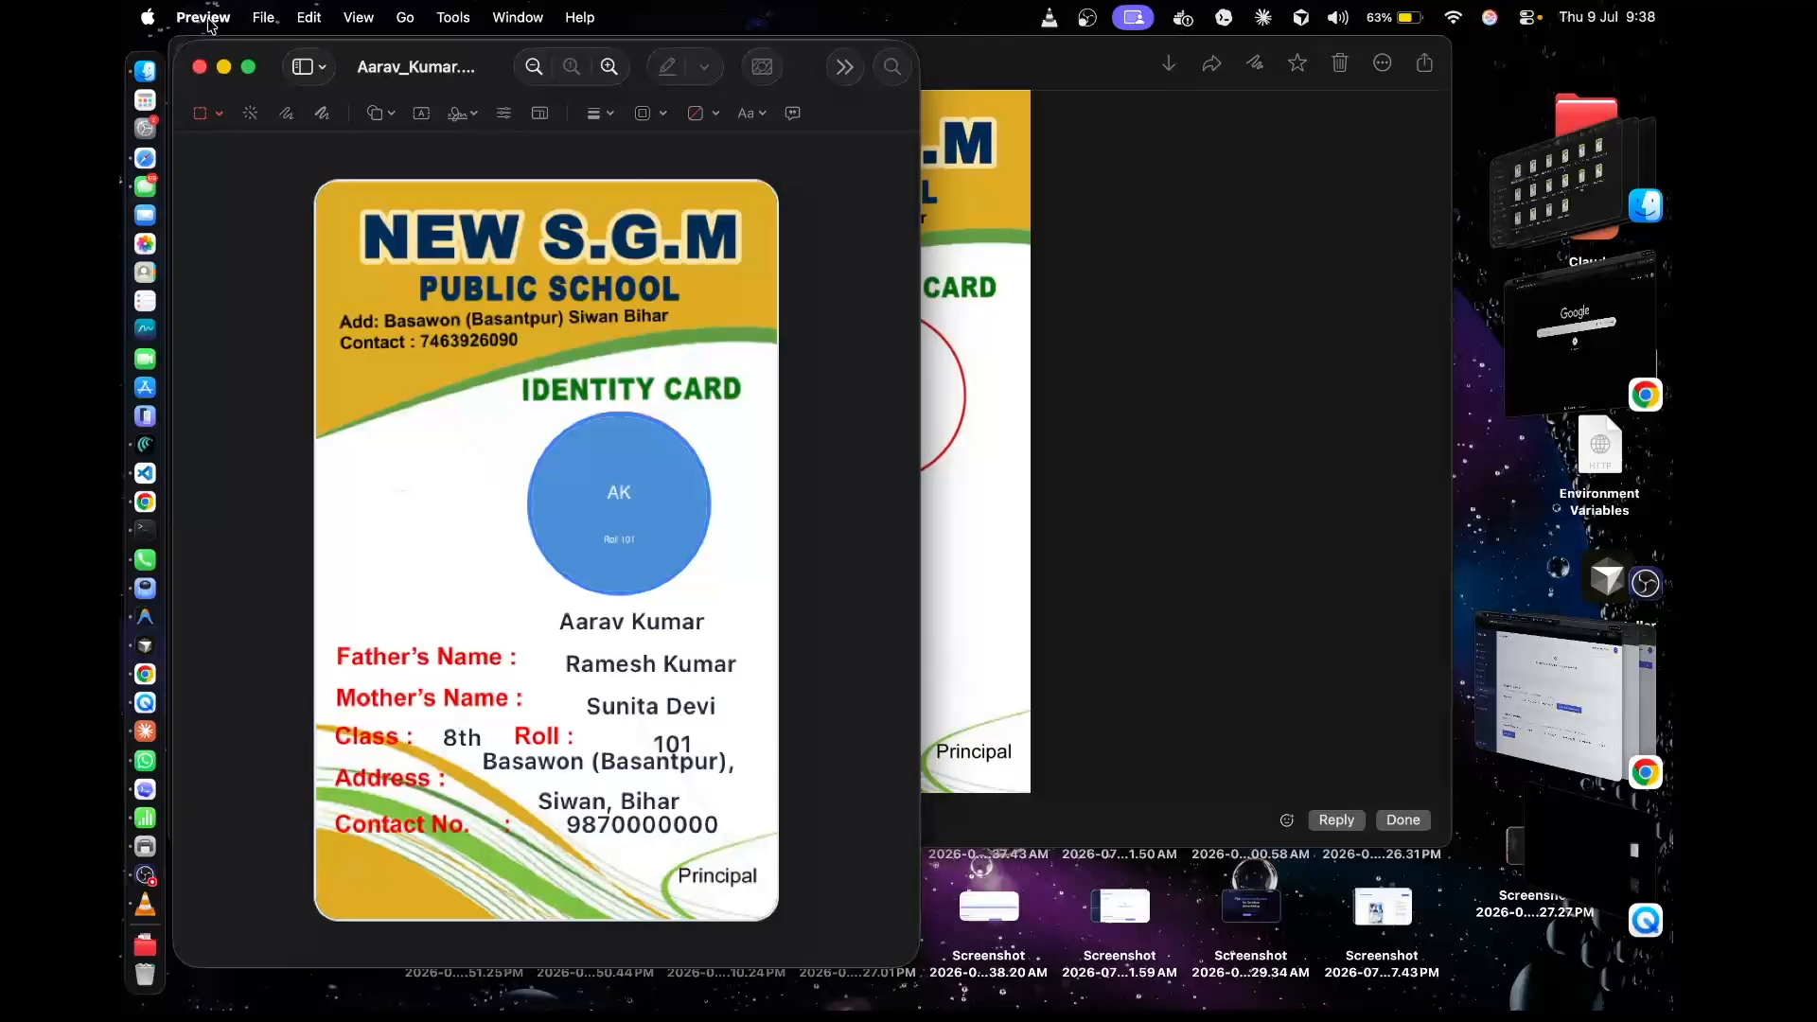
pyautogui.click(199, 66)
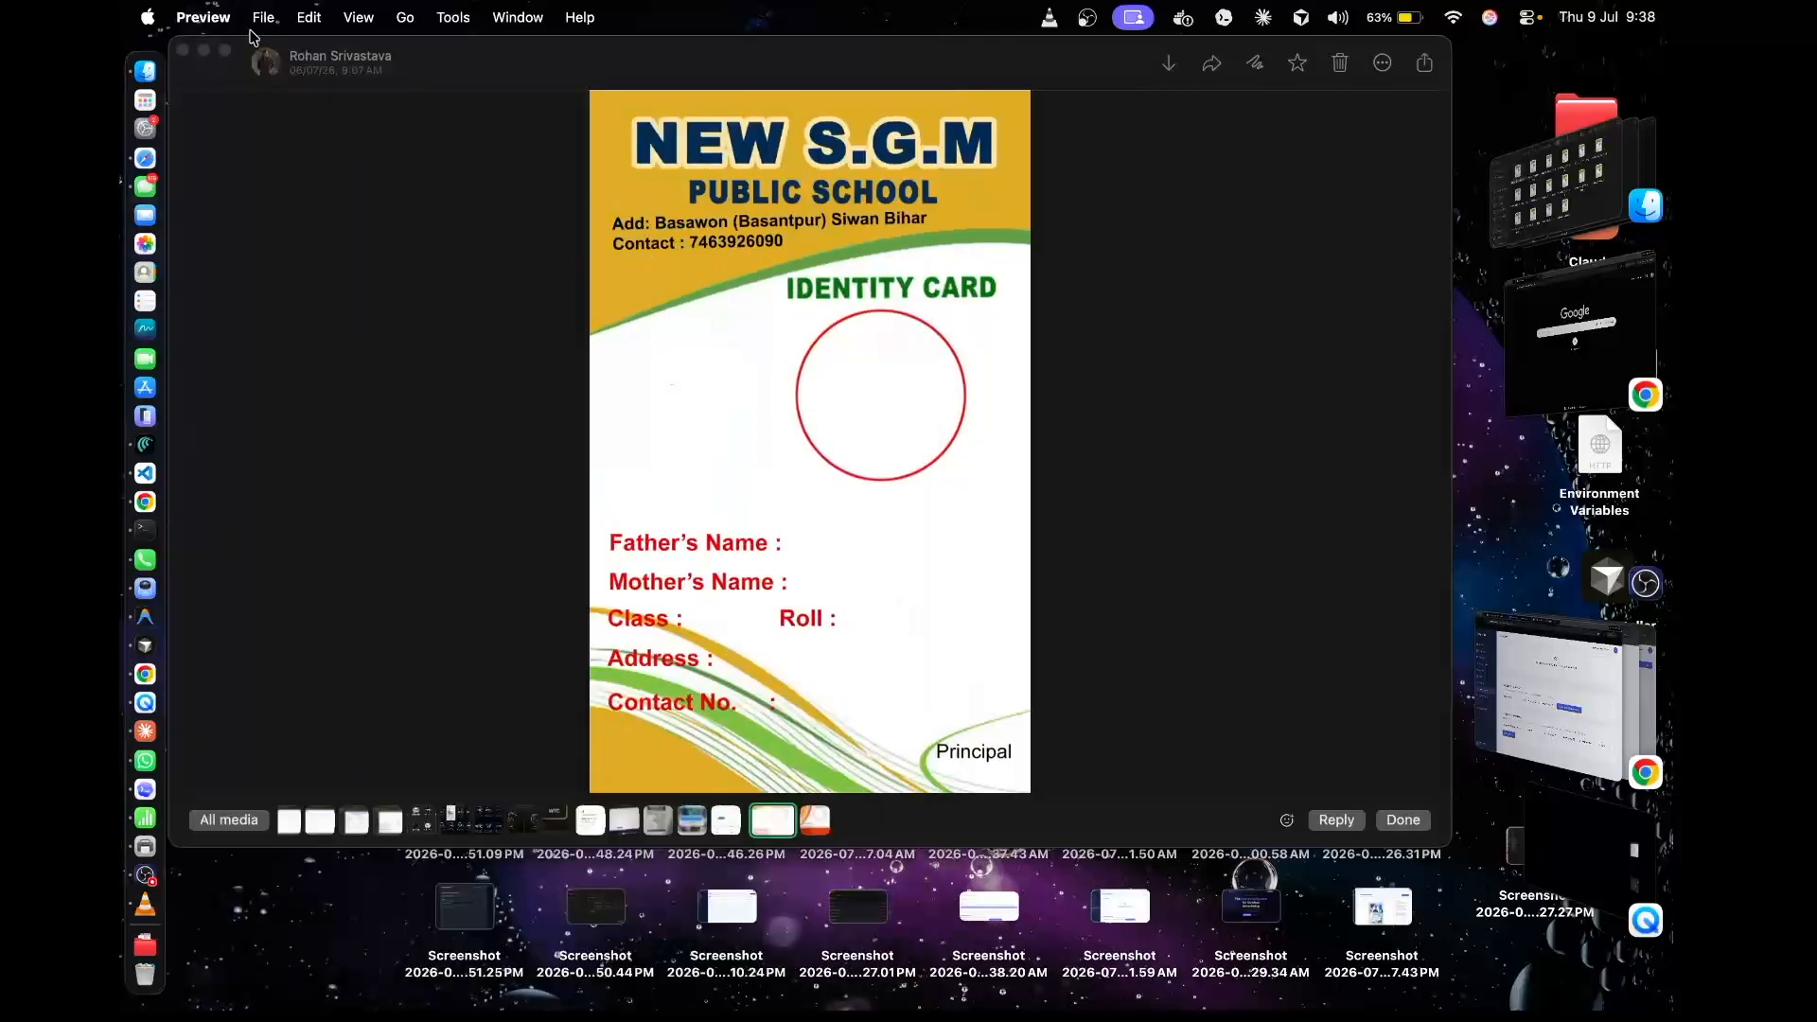
pyautogui.click(183, 49)
# Back in the ProIDCard browser window, set A4 card printing to All Students, class 8, 5 cards per row and Landscape pages
pyautogui.click(1561, 700)
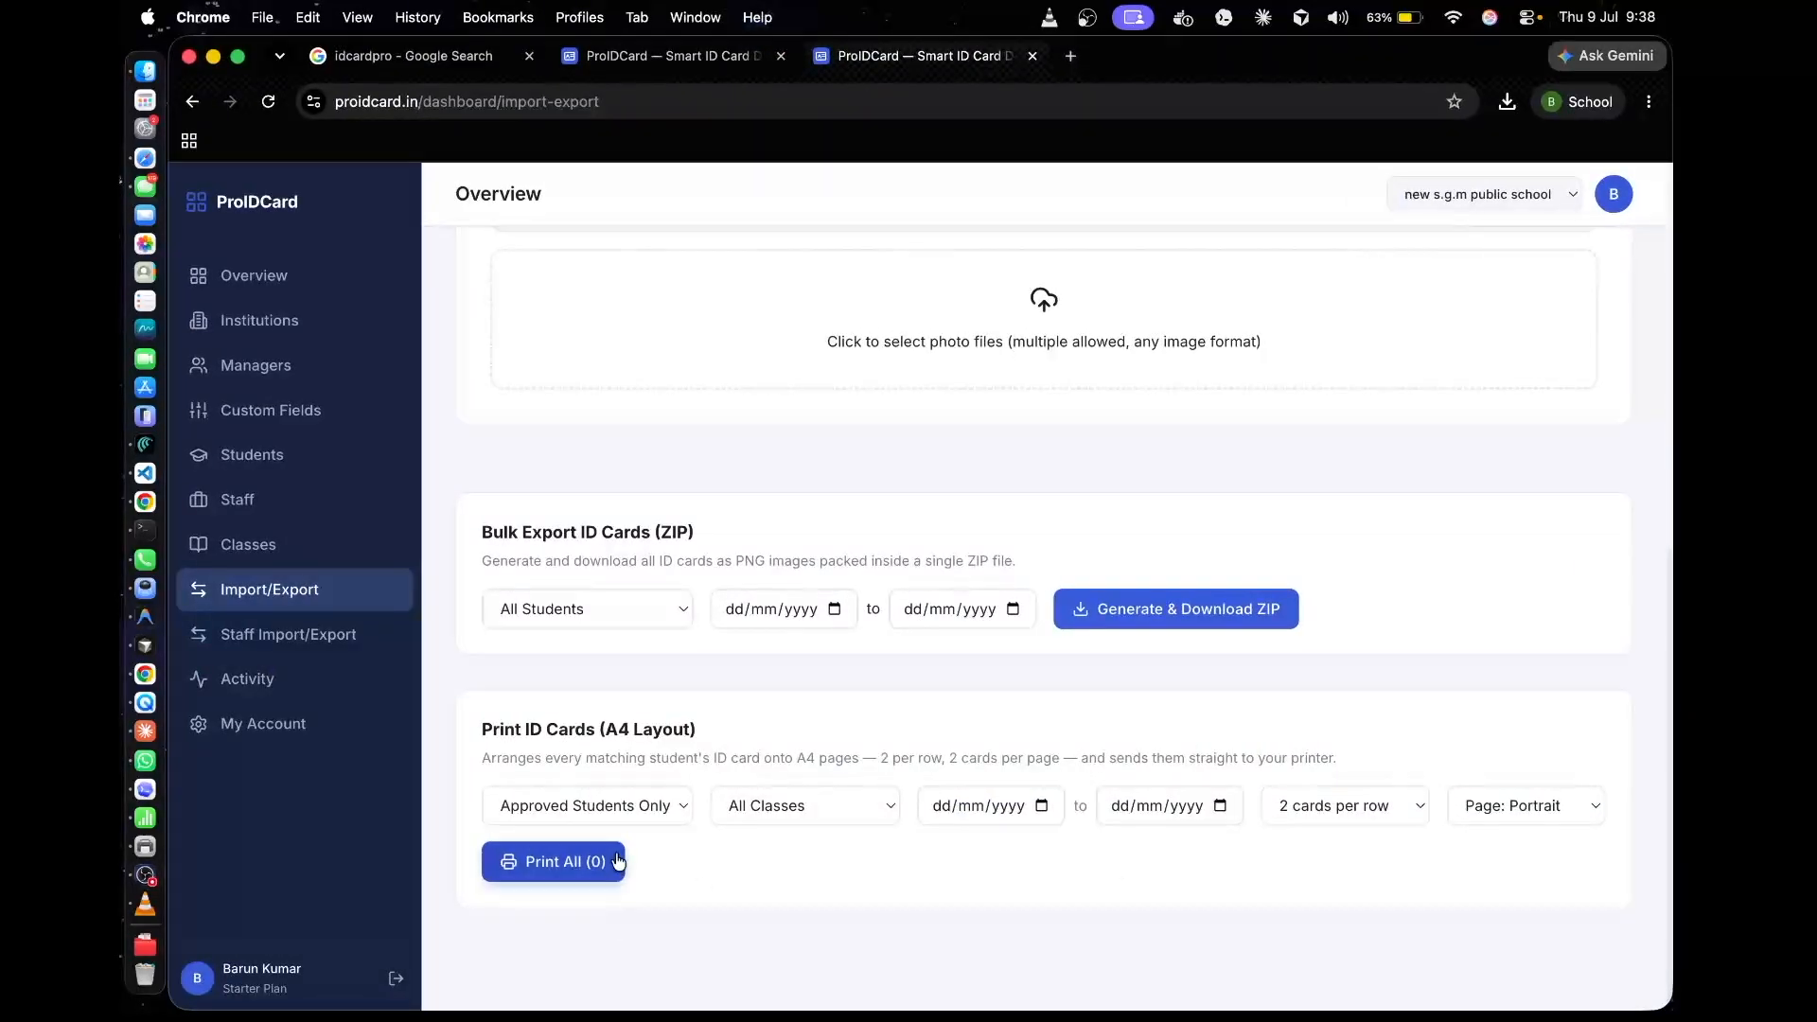
pyautogui.click(621, 821)
pyautogui.click(616, 825)
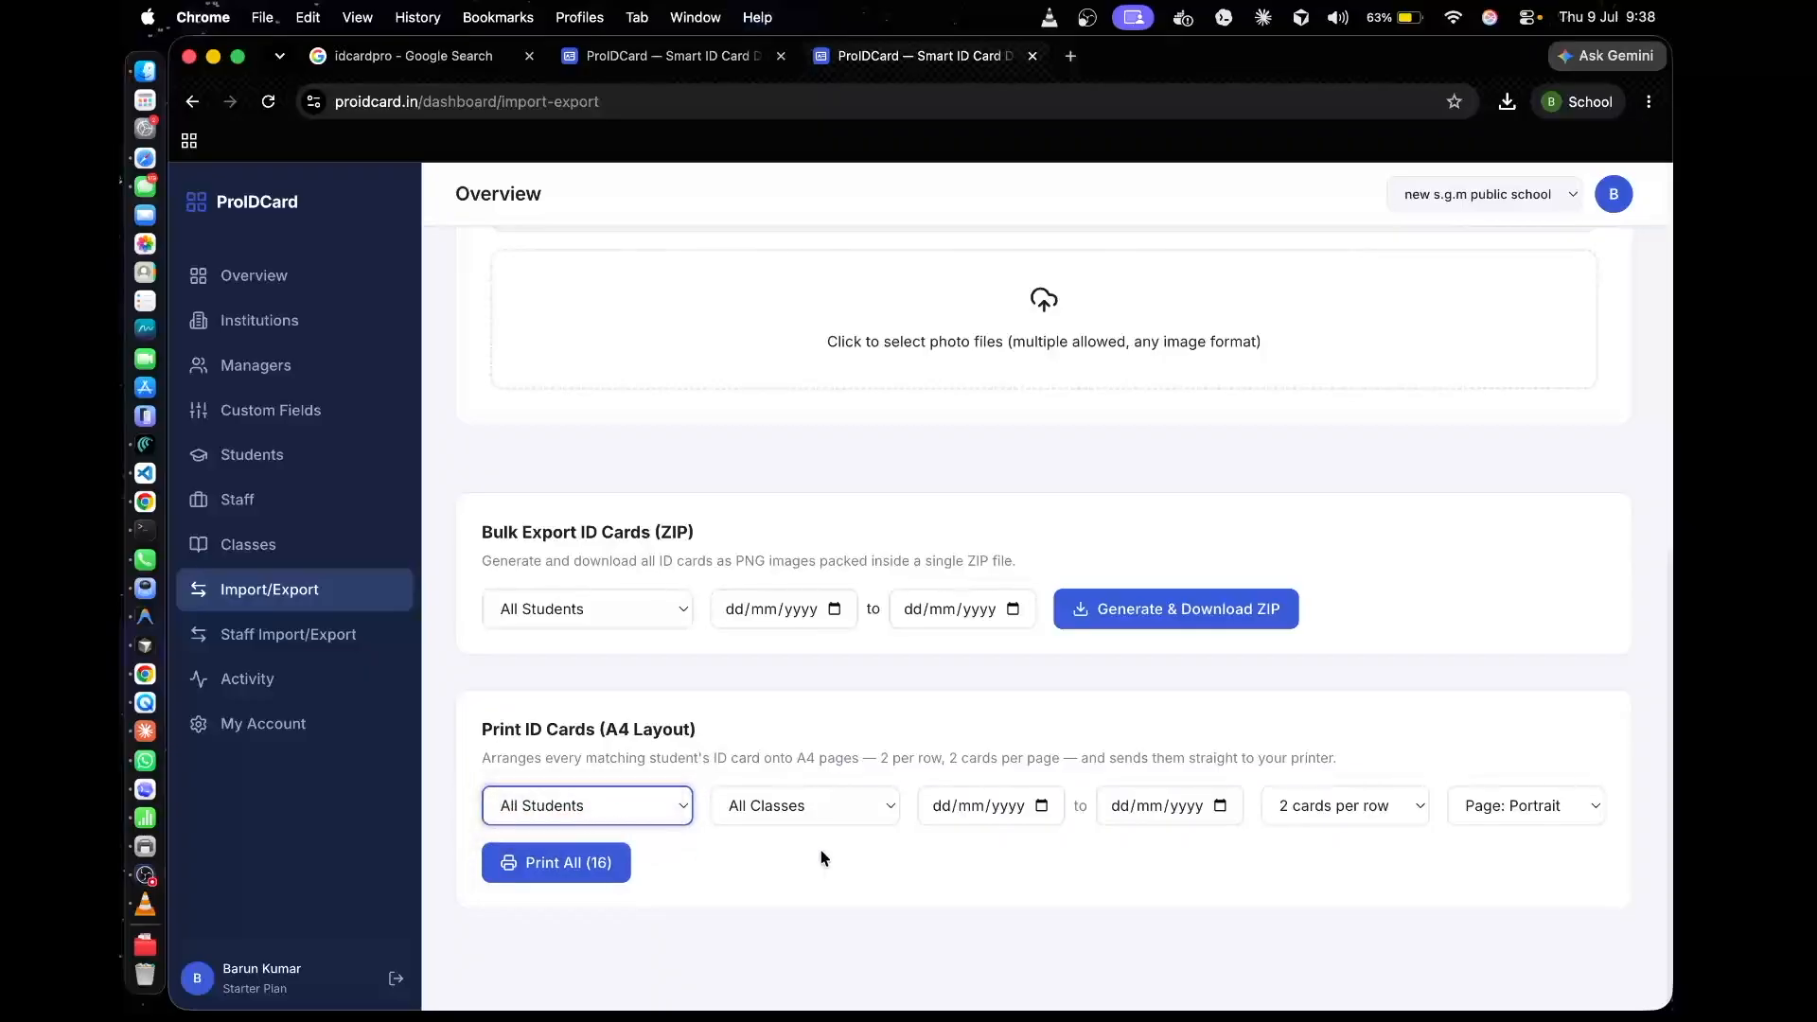
pyautogui.click(897, 813)
pyautogui.click(825, 831)
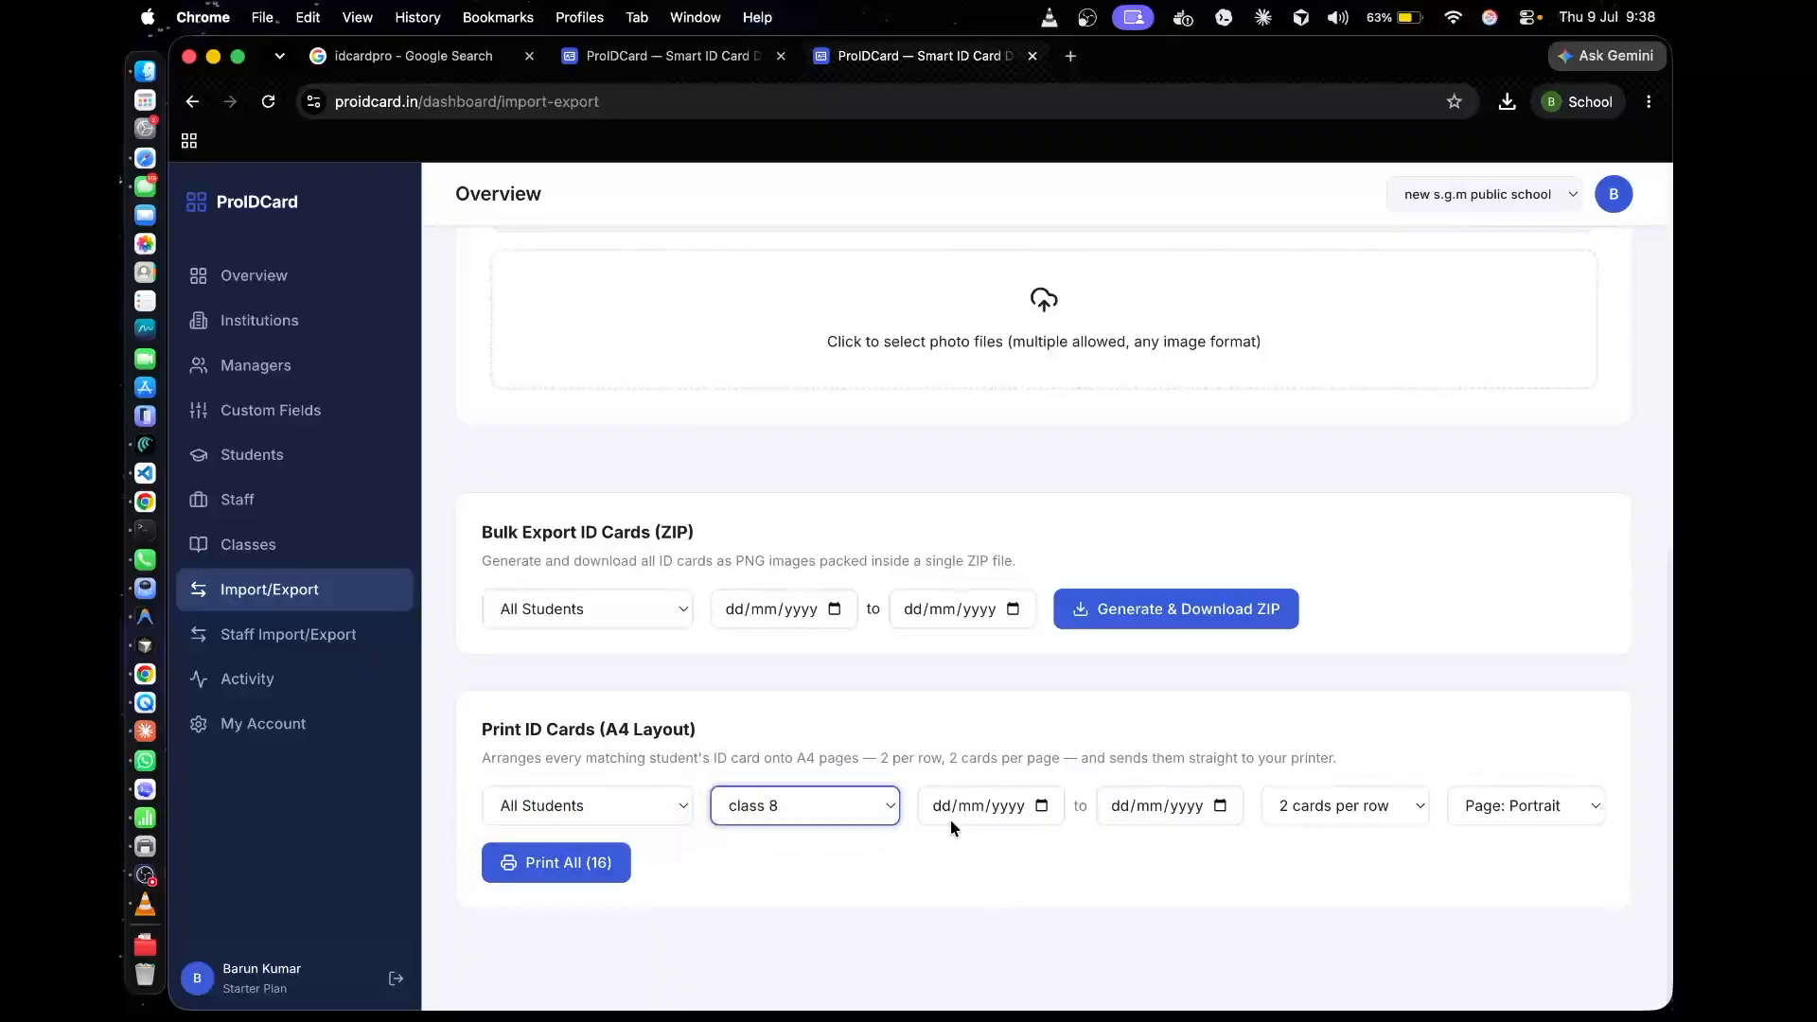
pyautogui.click(1383, 806)
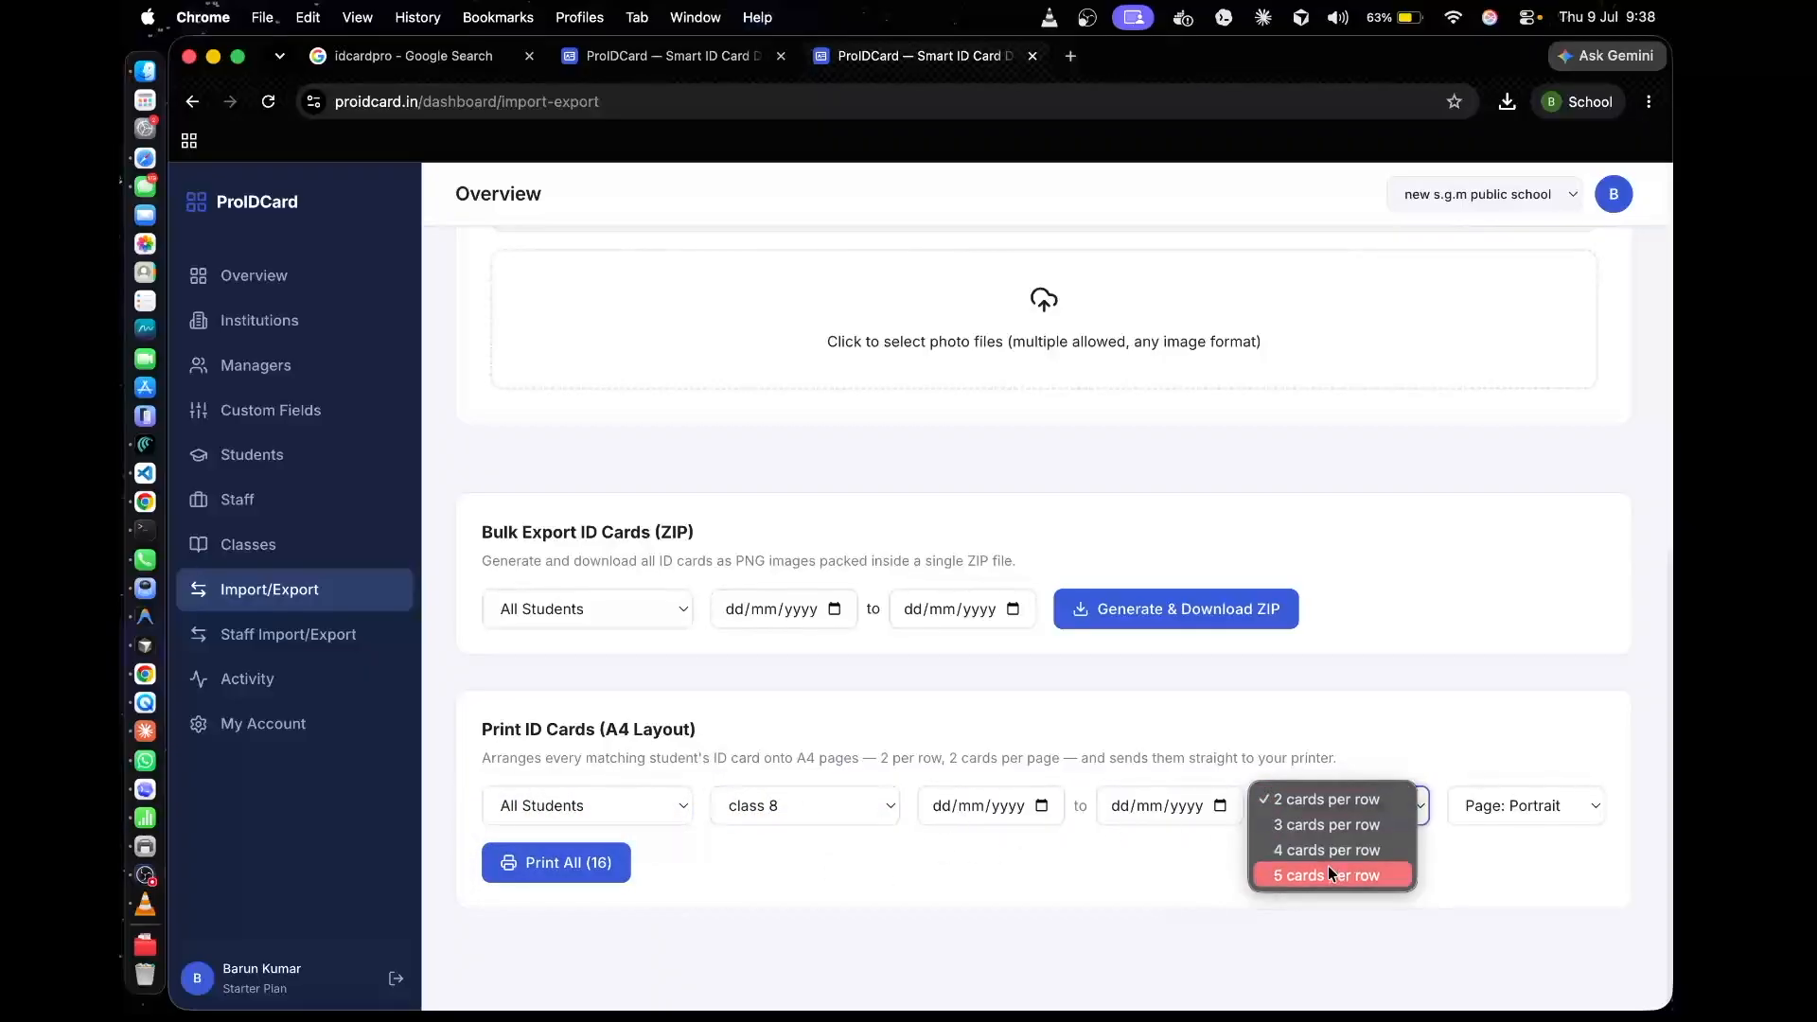
pyautogui.click(1326, 870)
pyautogui.click(1512, 808)
pyautogui.click(1503, 822)
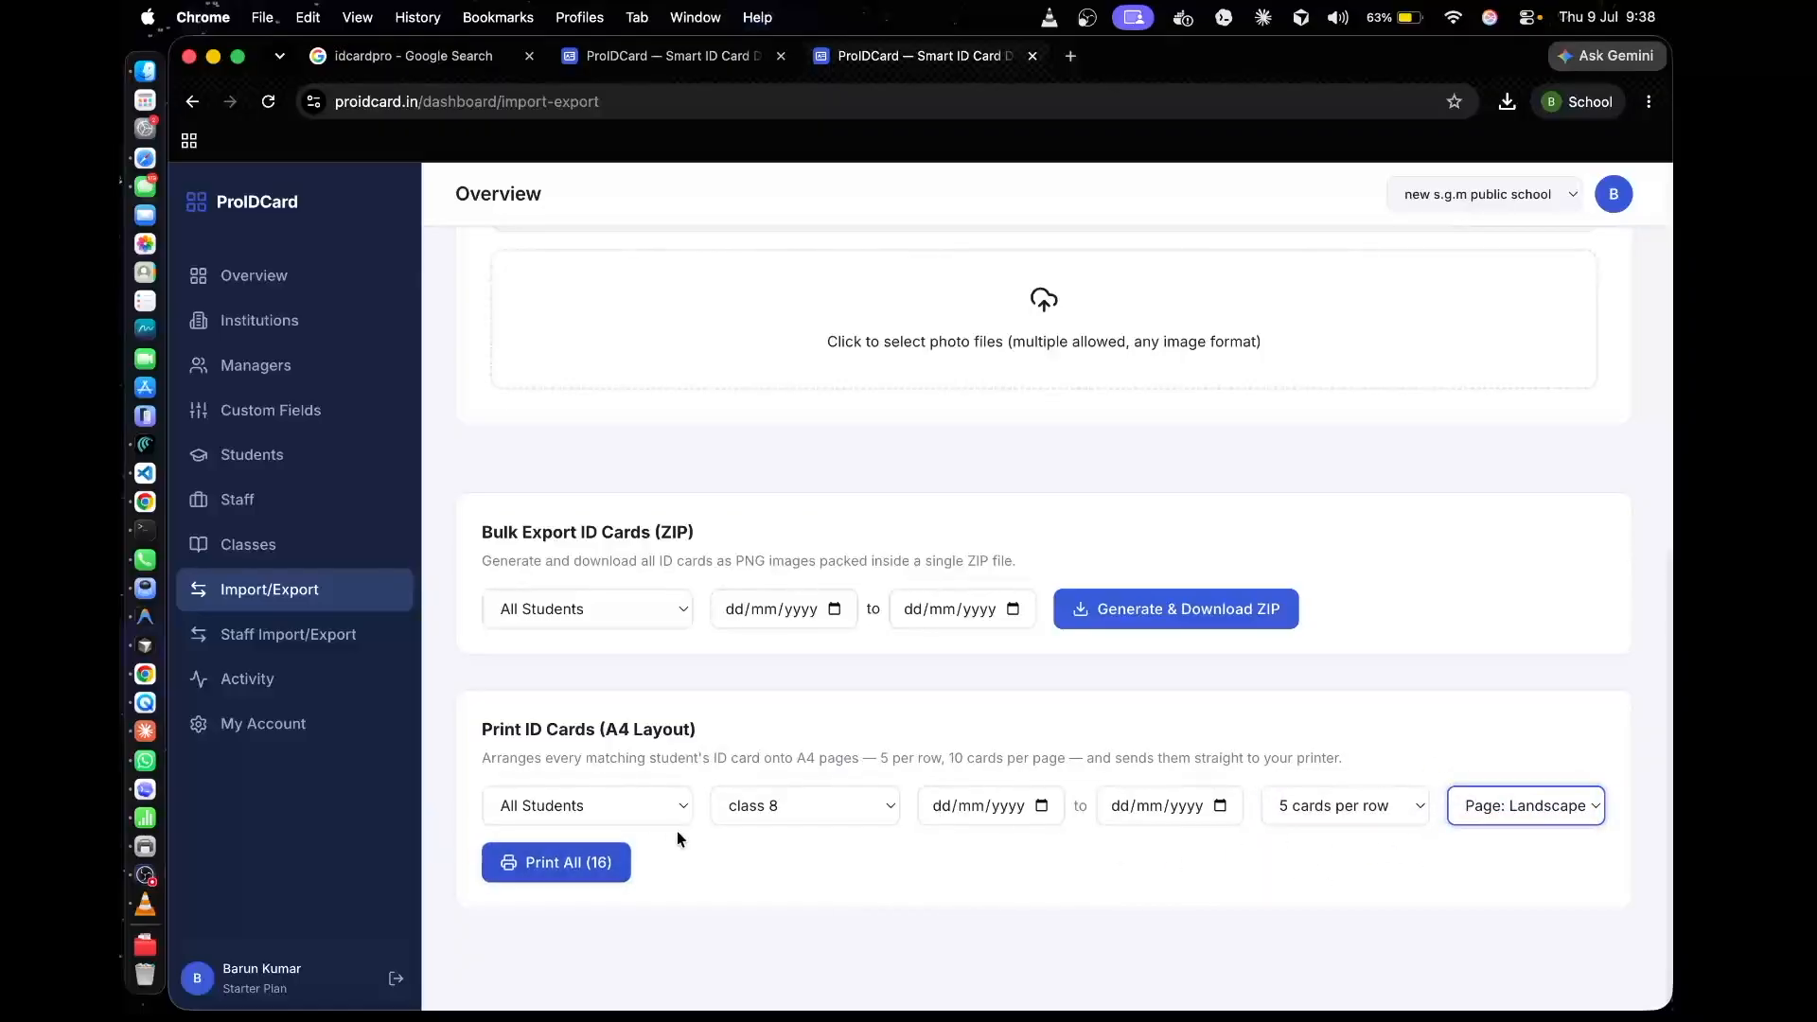
# Generate the print preview for all matching ID cards, examine the card layout on the sheets and cancel printing
pyautogui.click(577, 861)
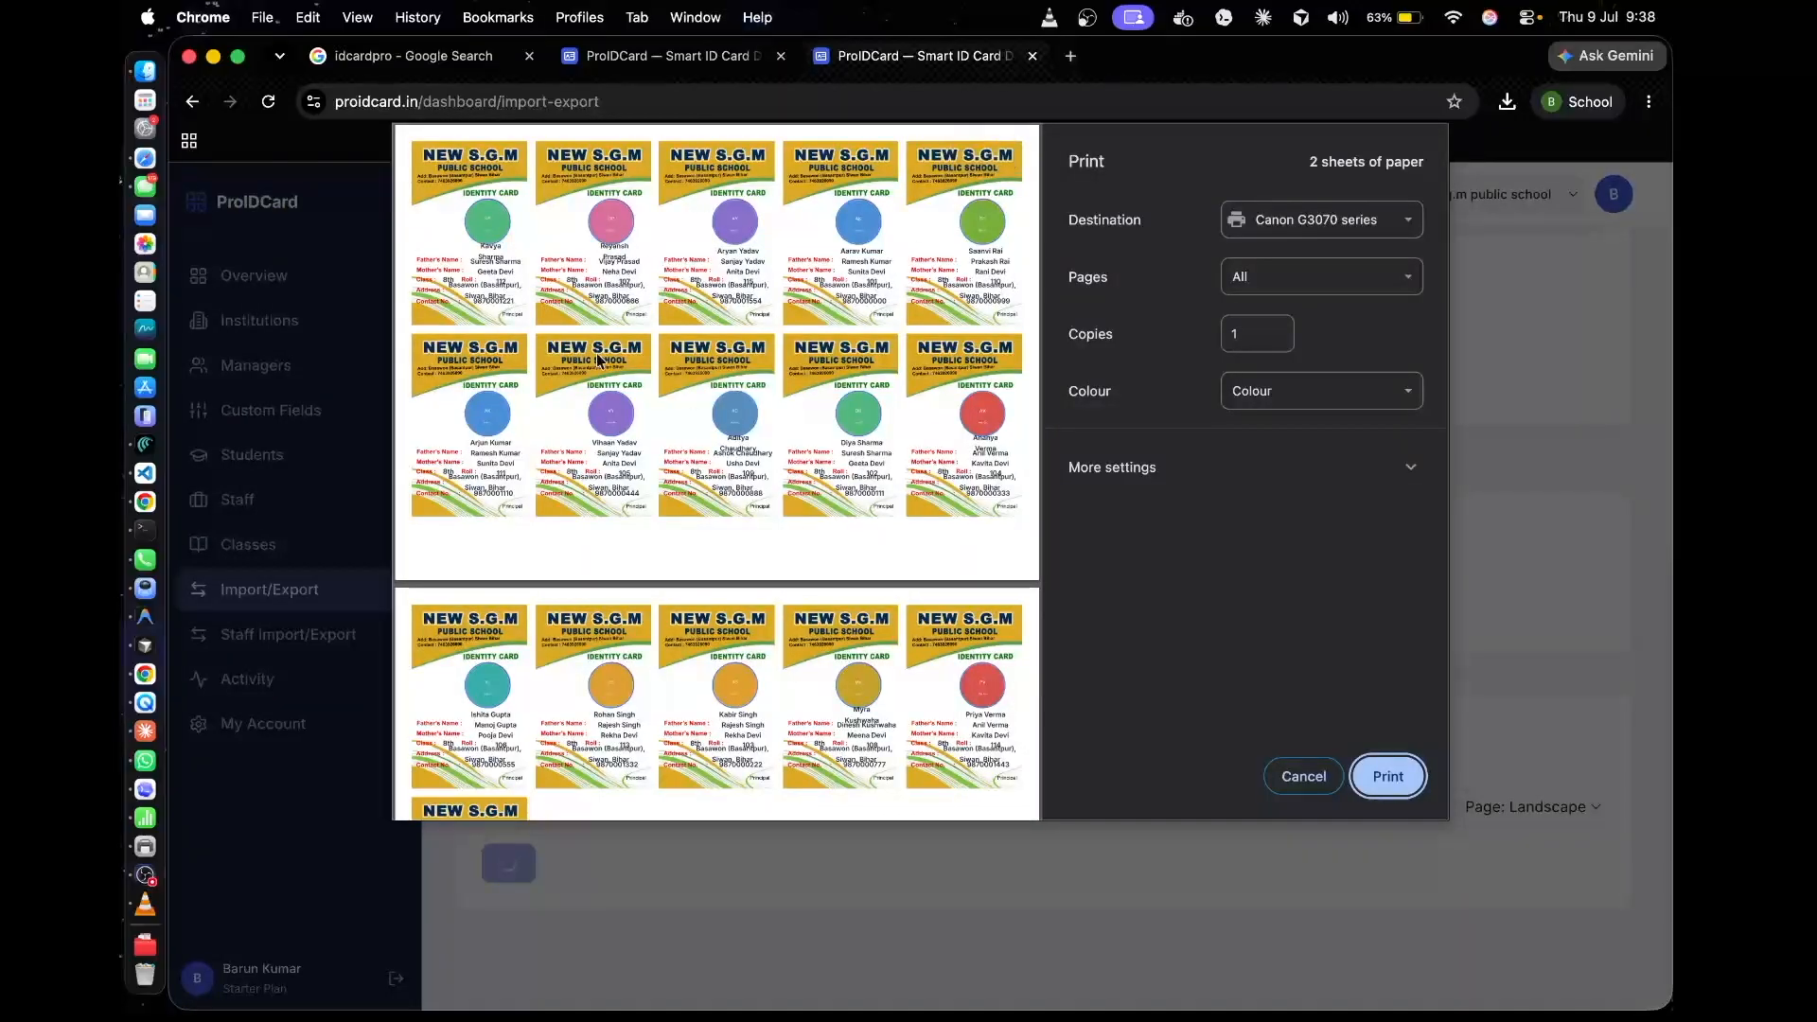
pyautogui.scroll(5, 665, 284)
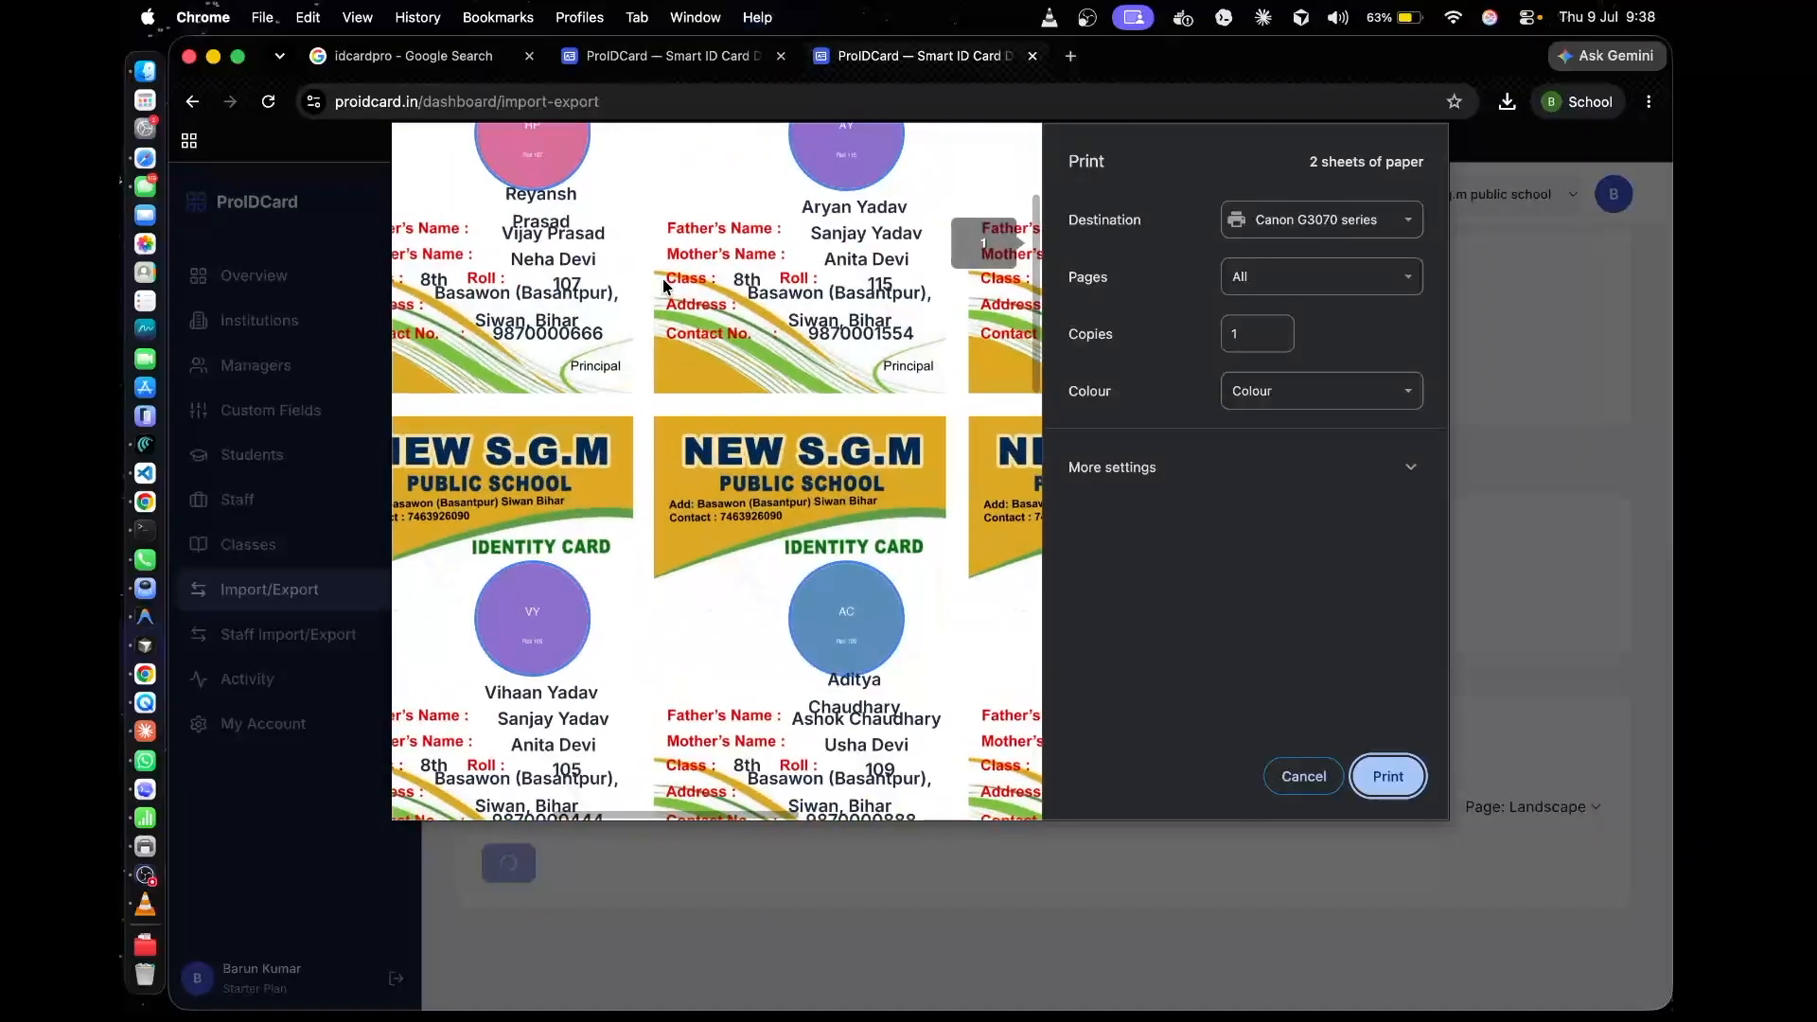
pyautogui.scroll(-5, 465, 406)
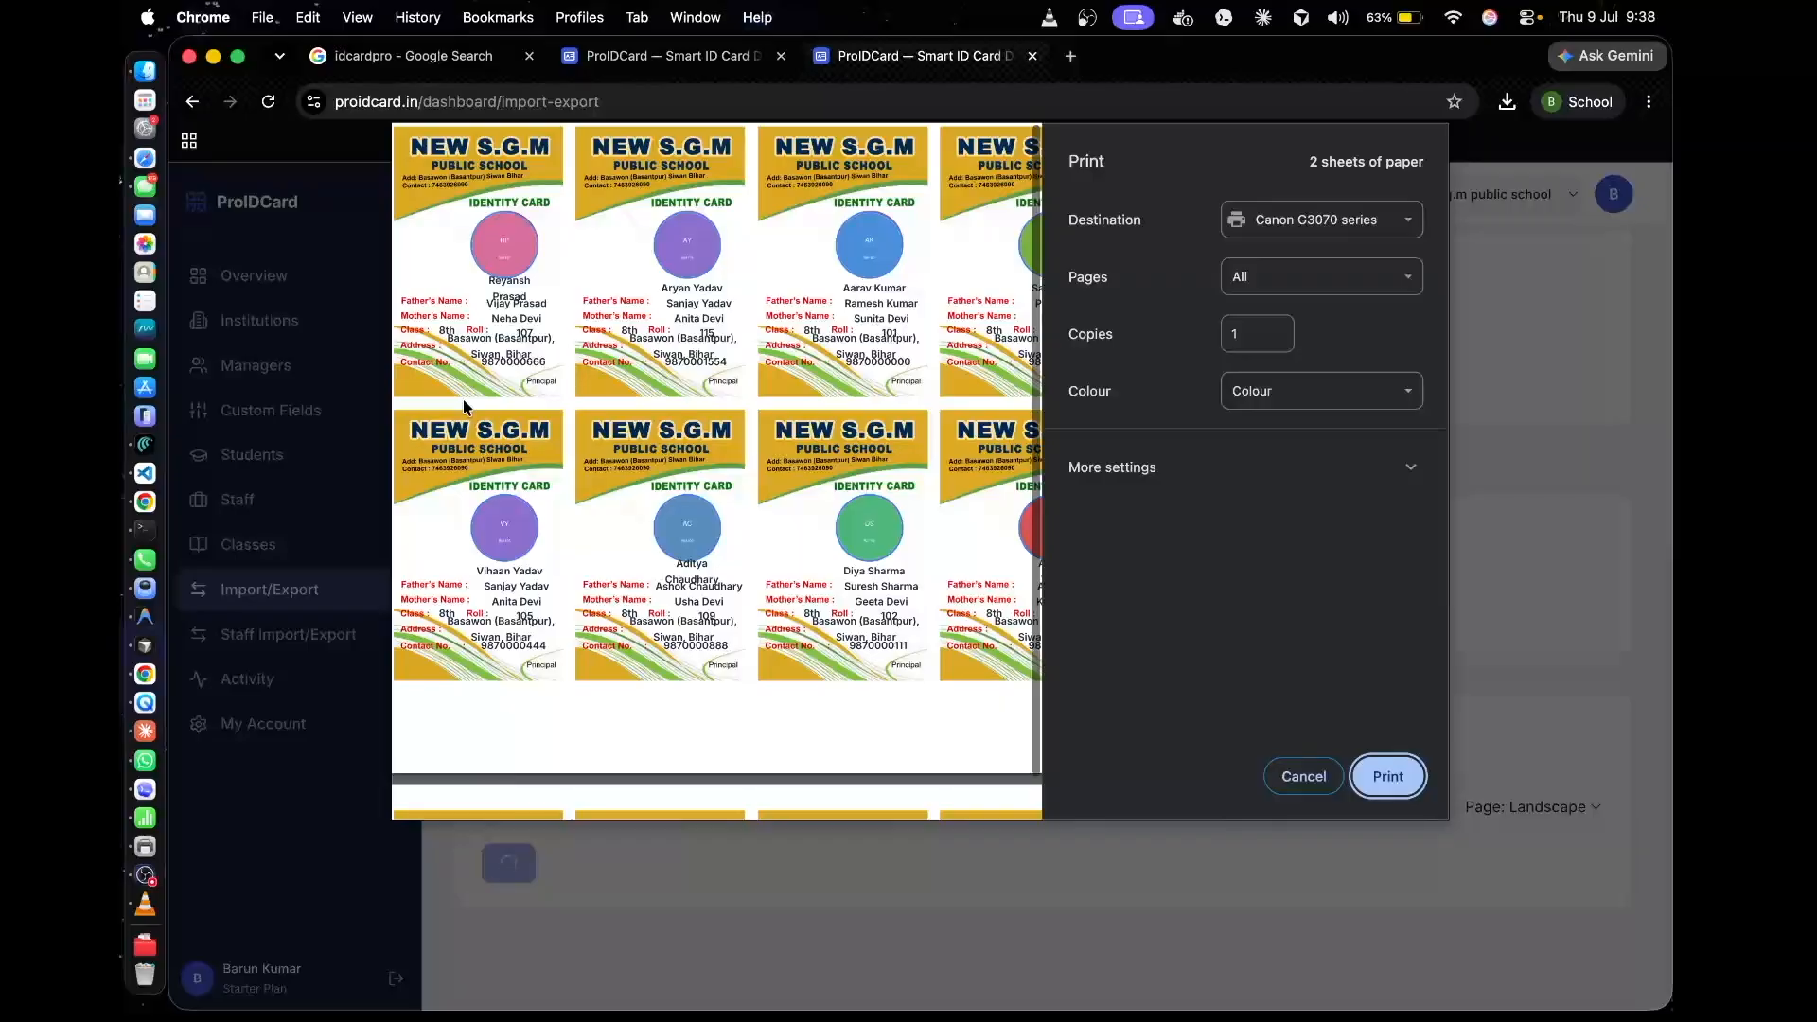
pyautogui.scroll(-3, 463, 406)
pyautogui.scroll(5, 462, 400)
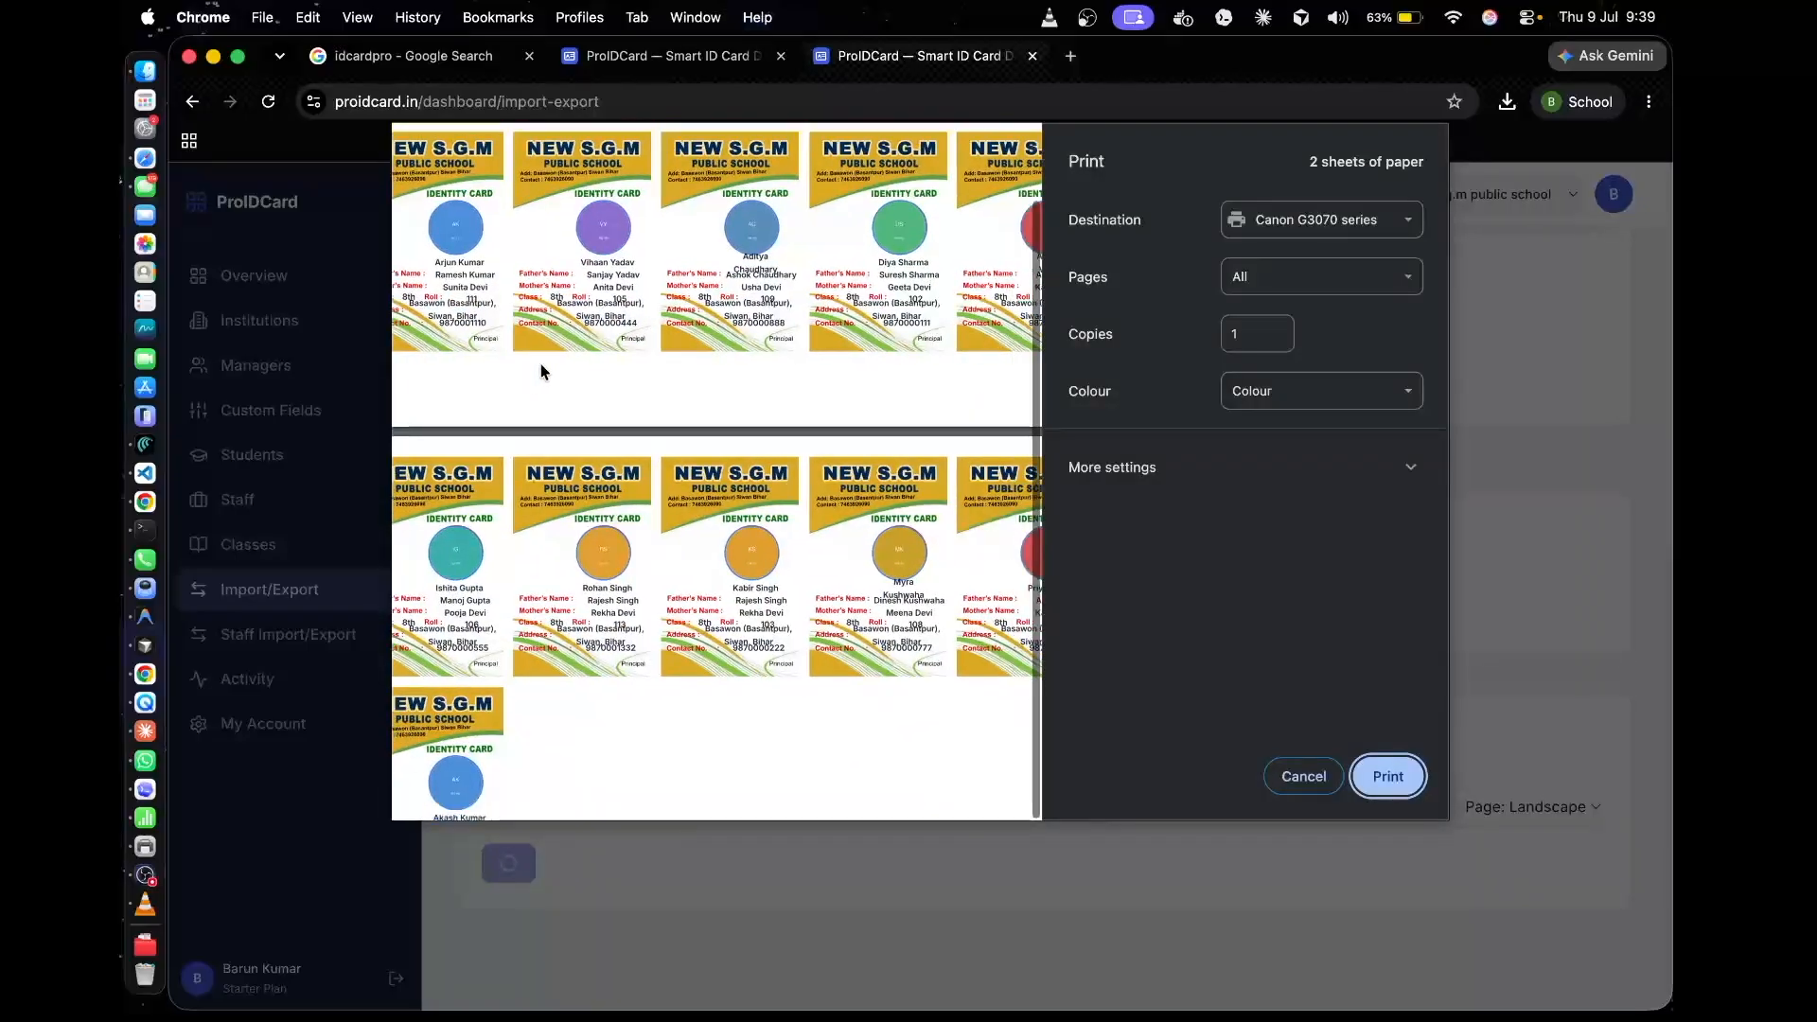
pyautogui.scroll(-1, 542, 371)
pyautogui.scroll(-2, 518, 375)
pyautogui.scroll(2, 518, 375)
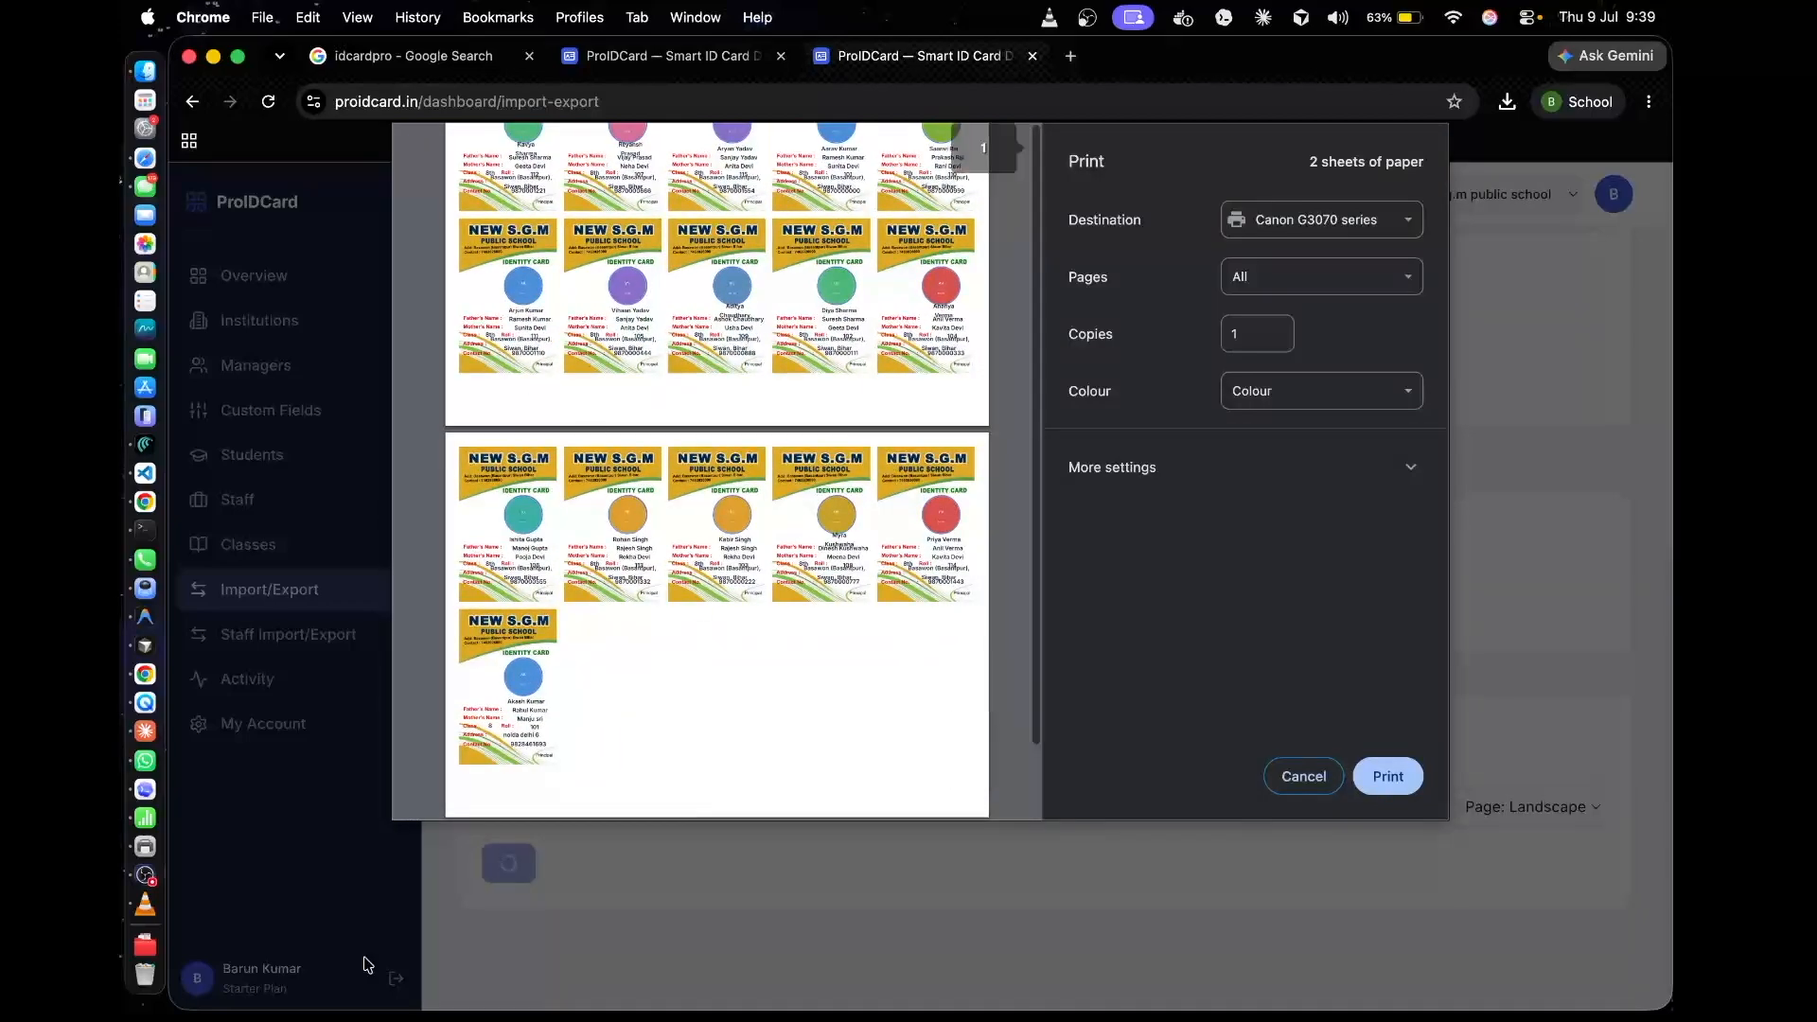
pyautogui.scroll(2, 549, 704)
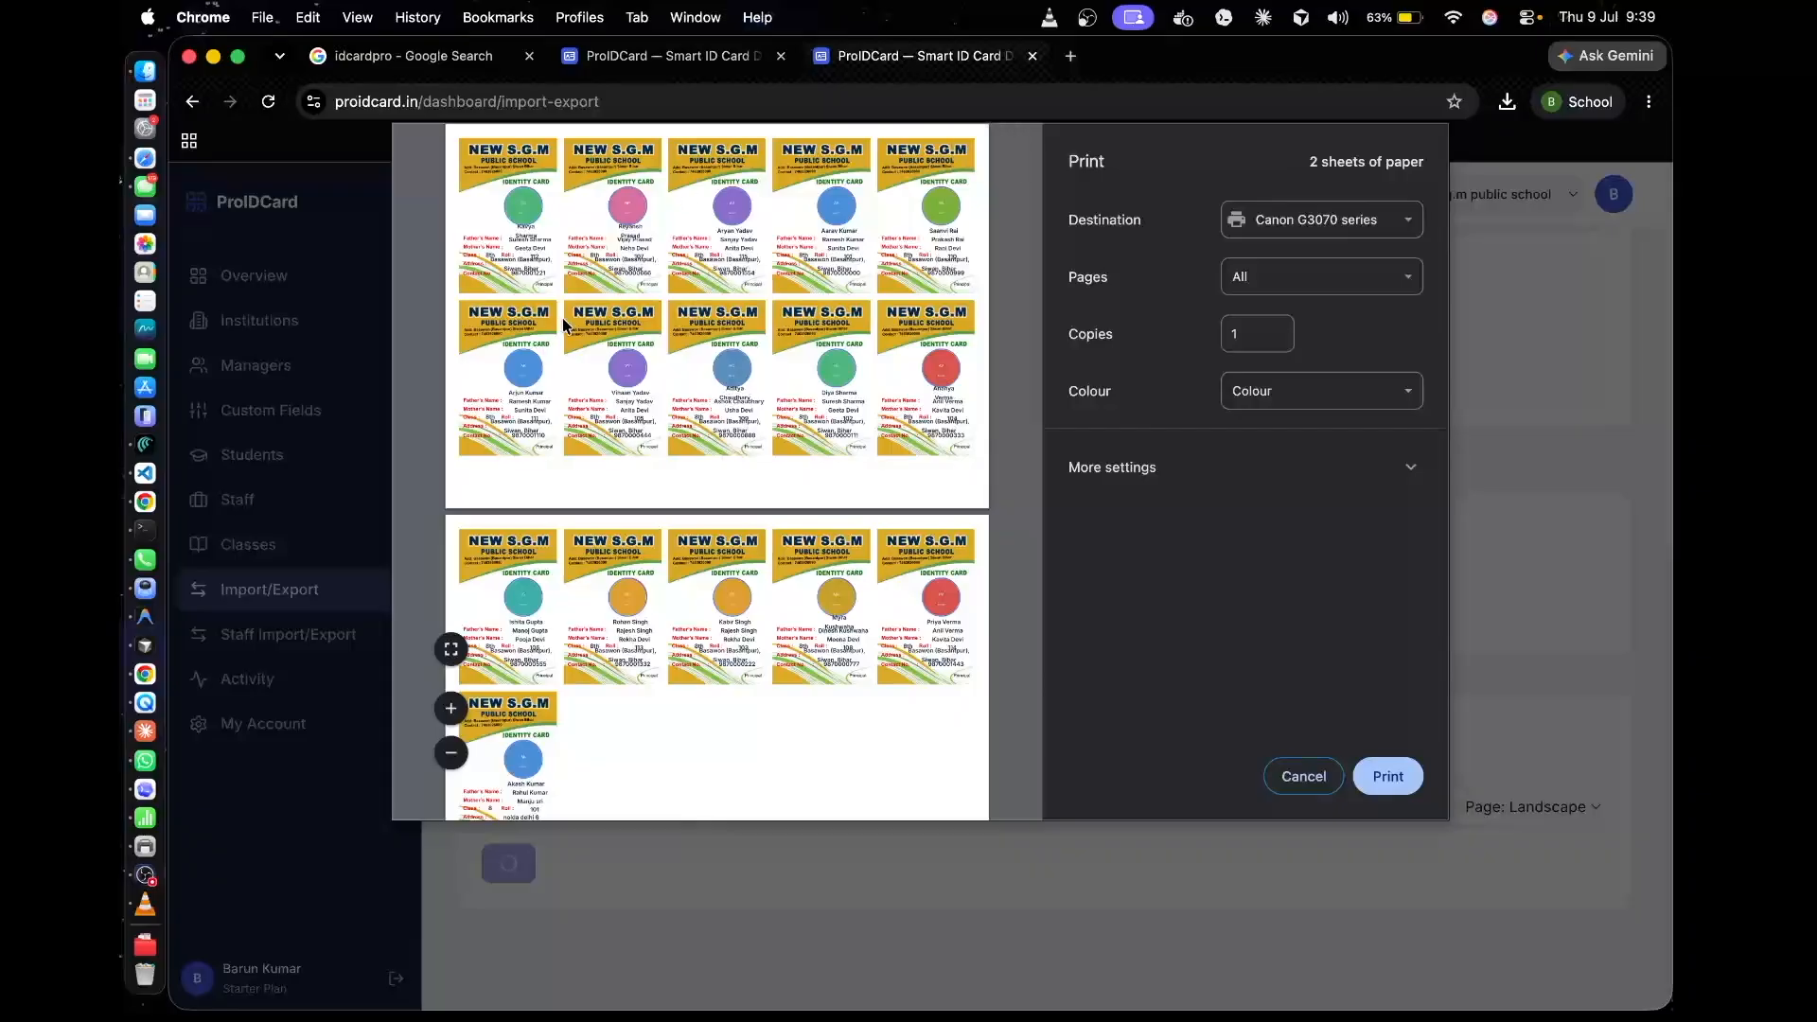
pyautogui.click(1306, 778)
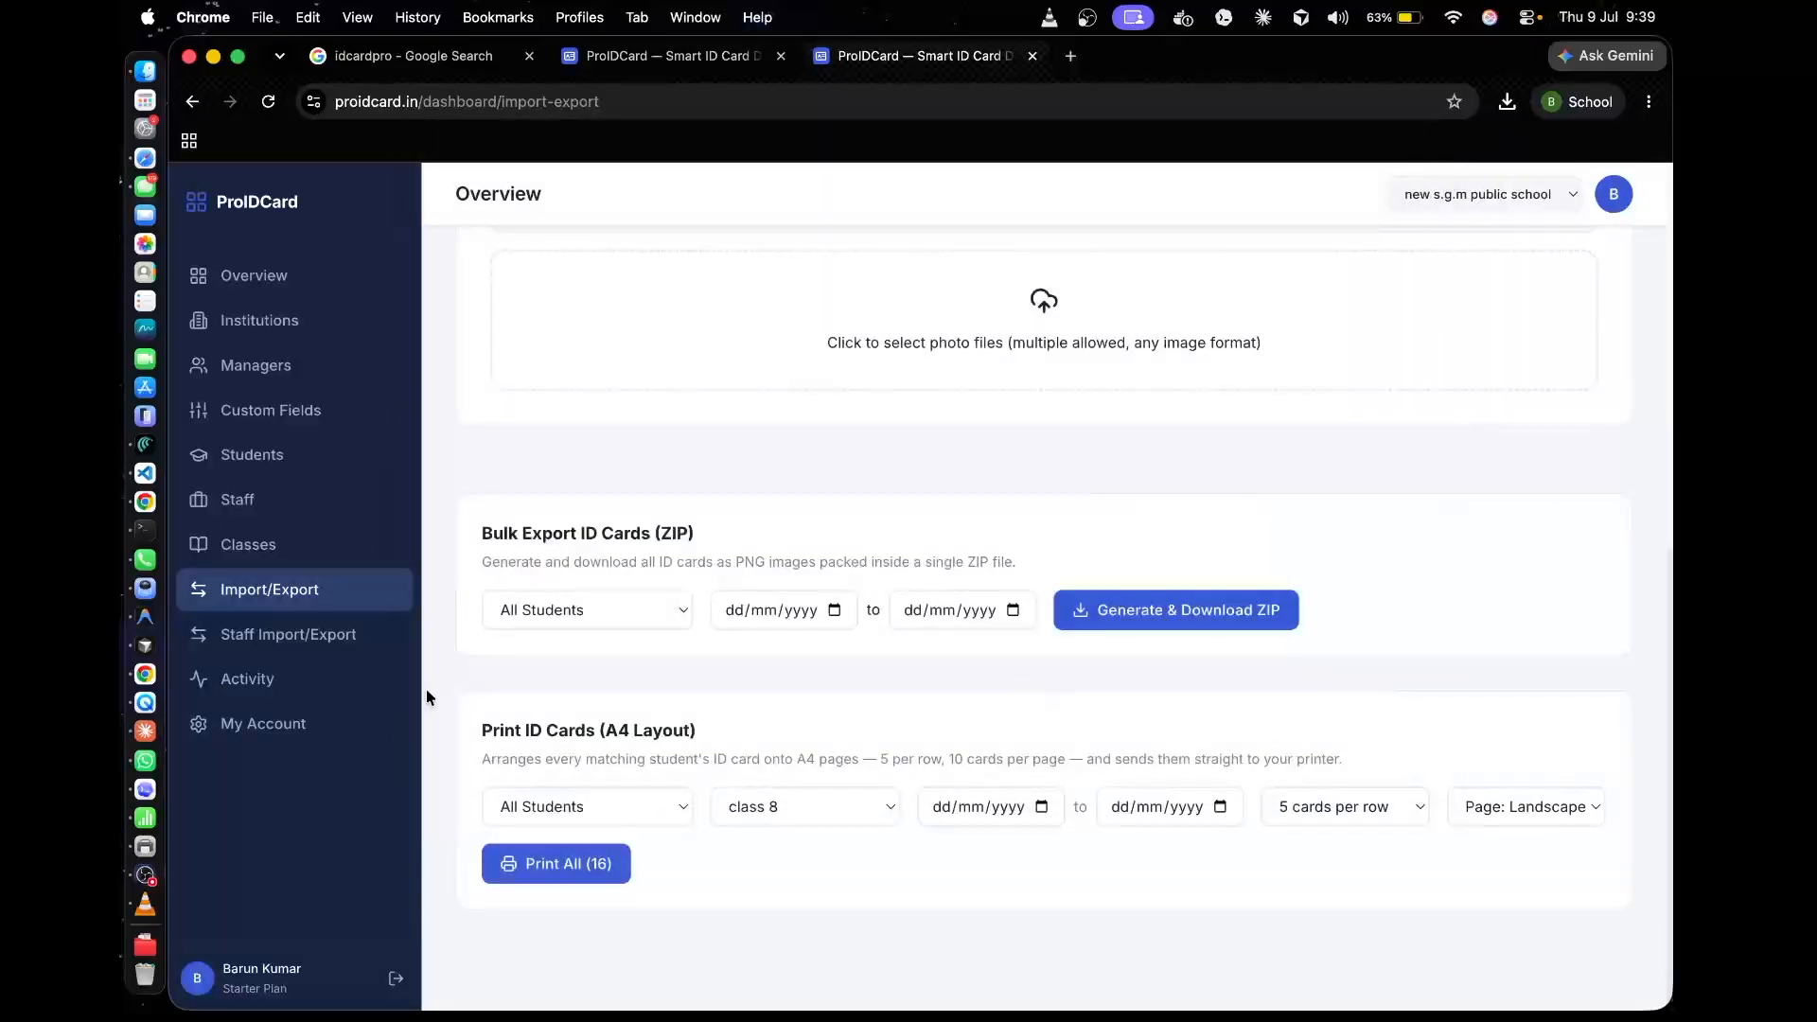
# Open the institution's activity log and review the recorded actions with their times, targets, users and details
pyautogui.click(301, 727)
pyautogui.click(289, 681)
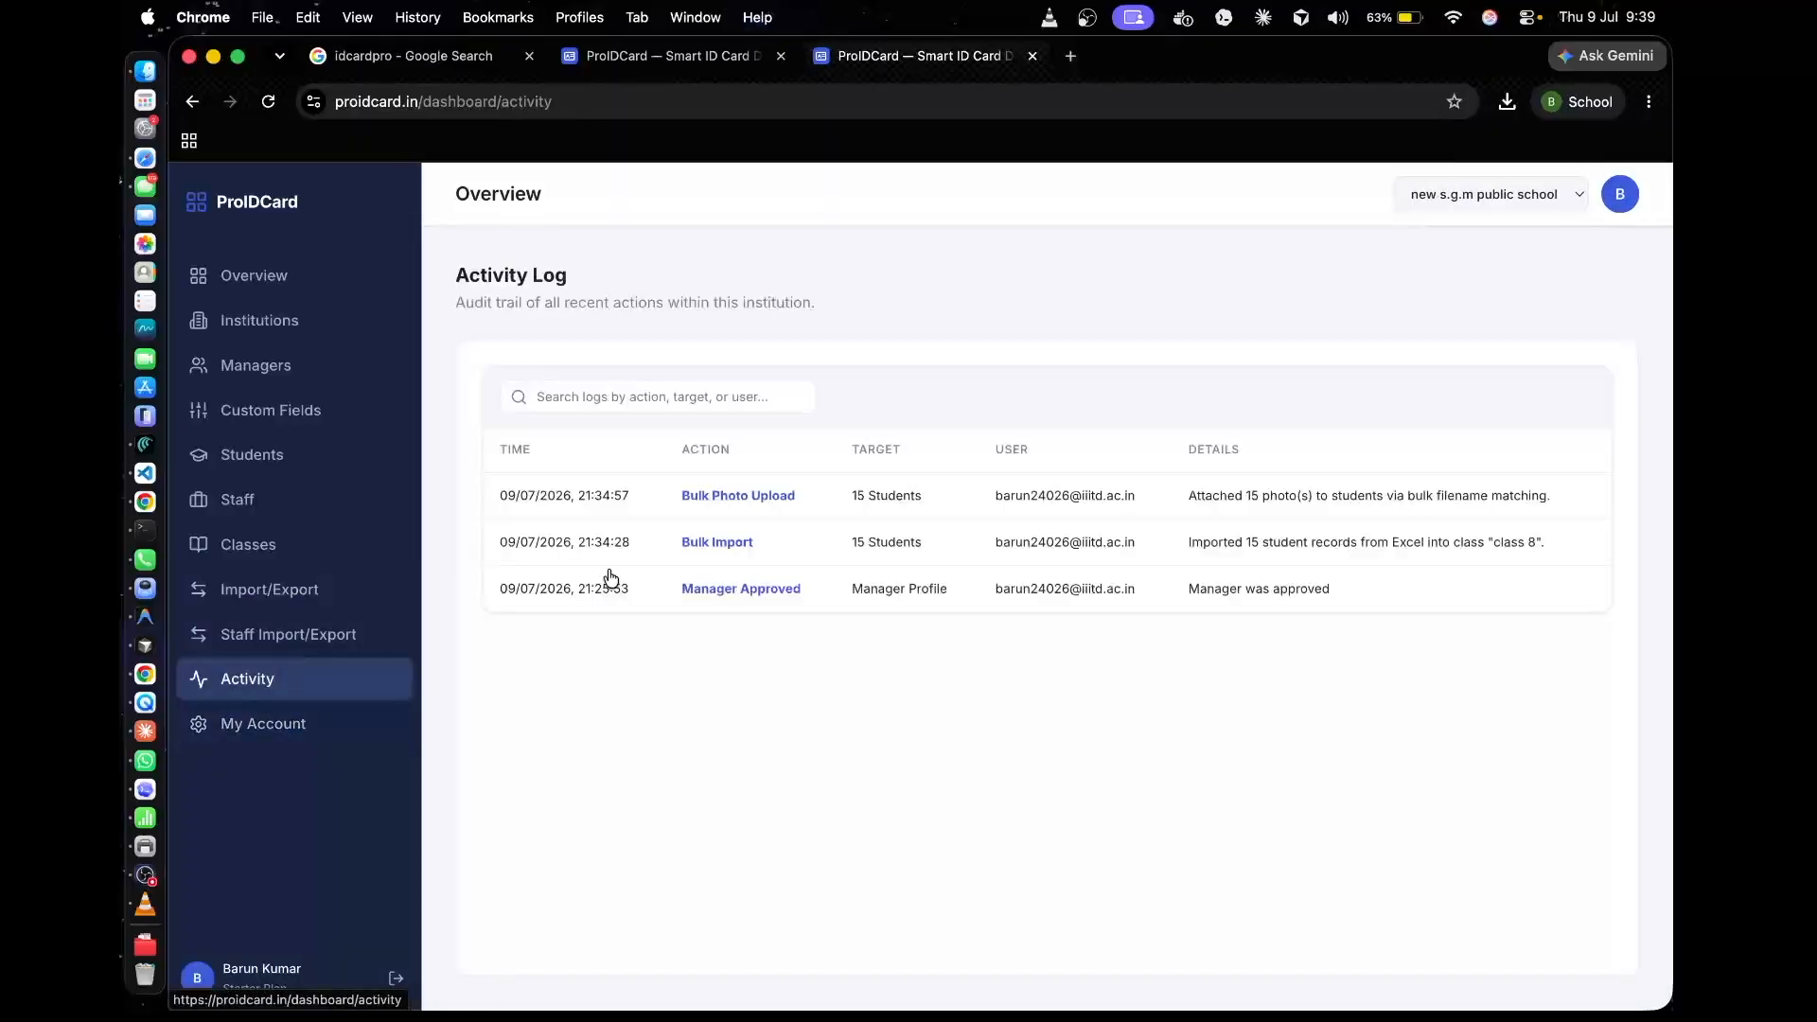
pyautogui.moveTo(514, 456); pyautogui.dragTo(1368, 616)
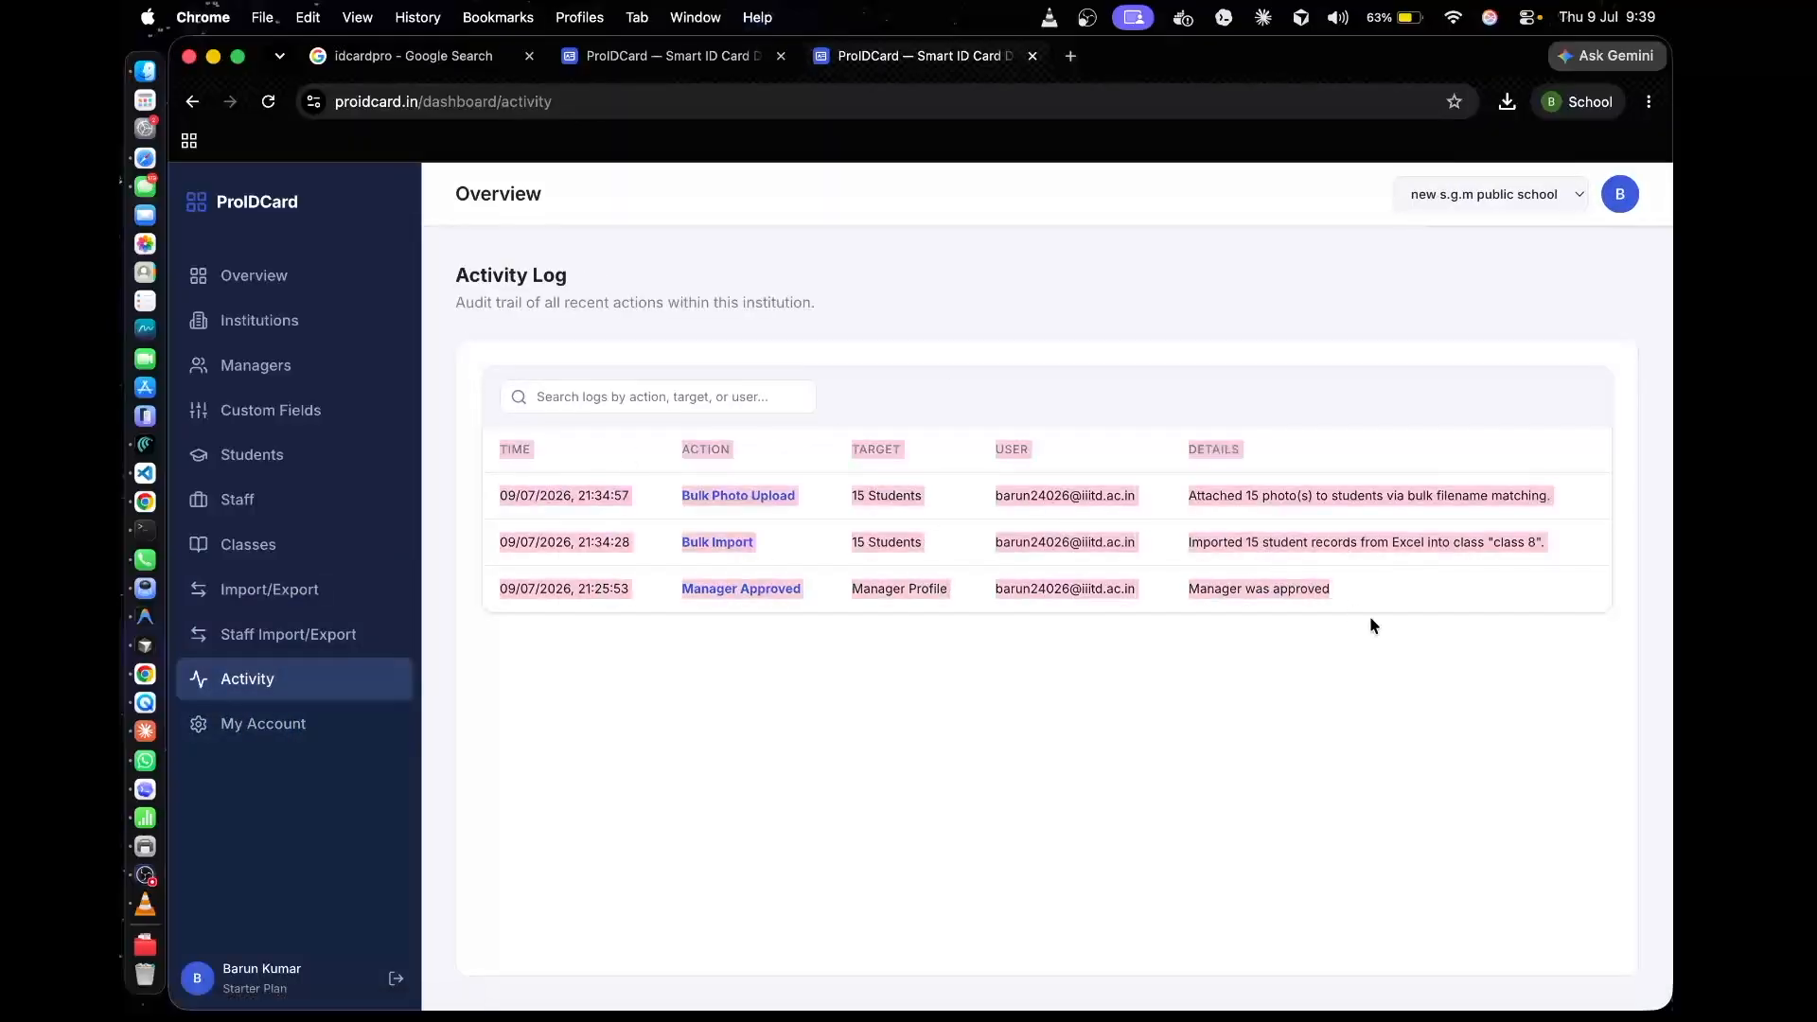
pyautogui.click(1368, 609)
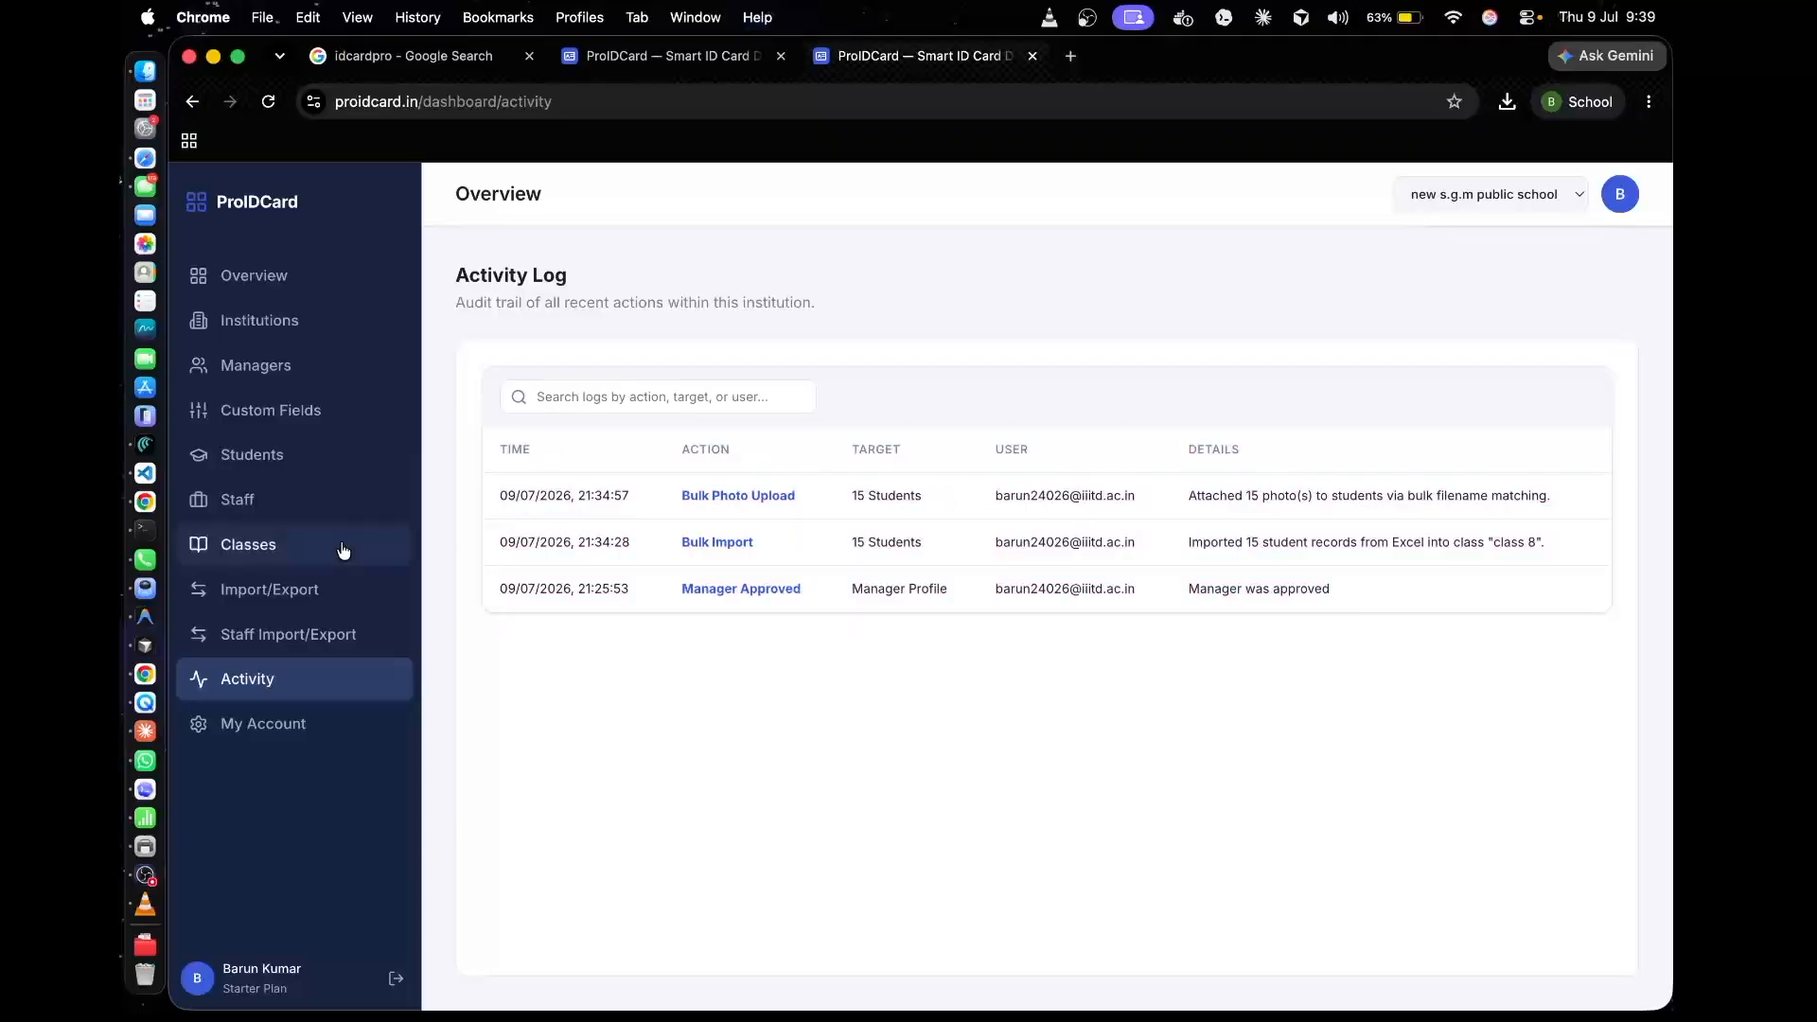
# Return to the dashboard overview and review the institution, student, manager and approved-student counts
pyautogui.click(301, 631)
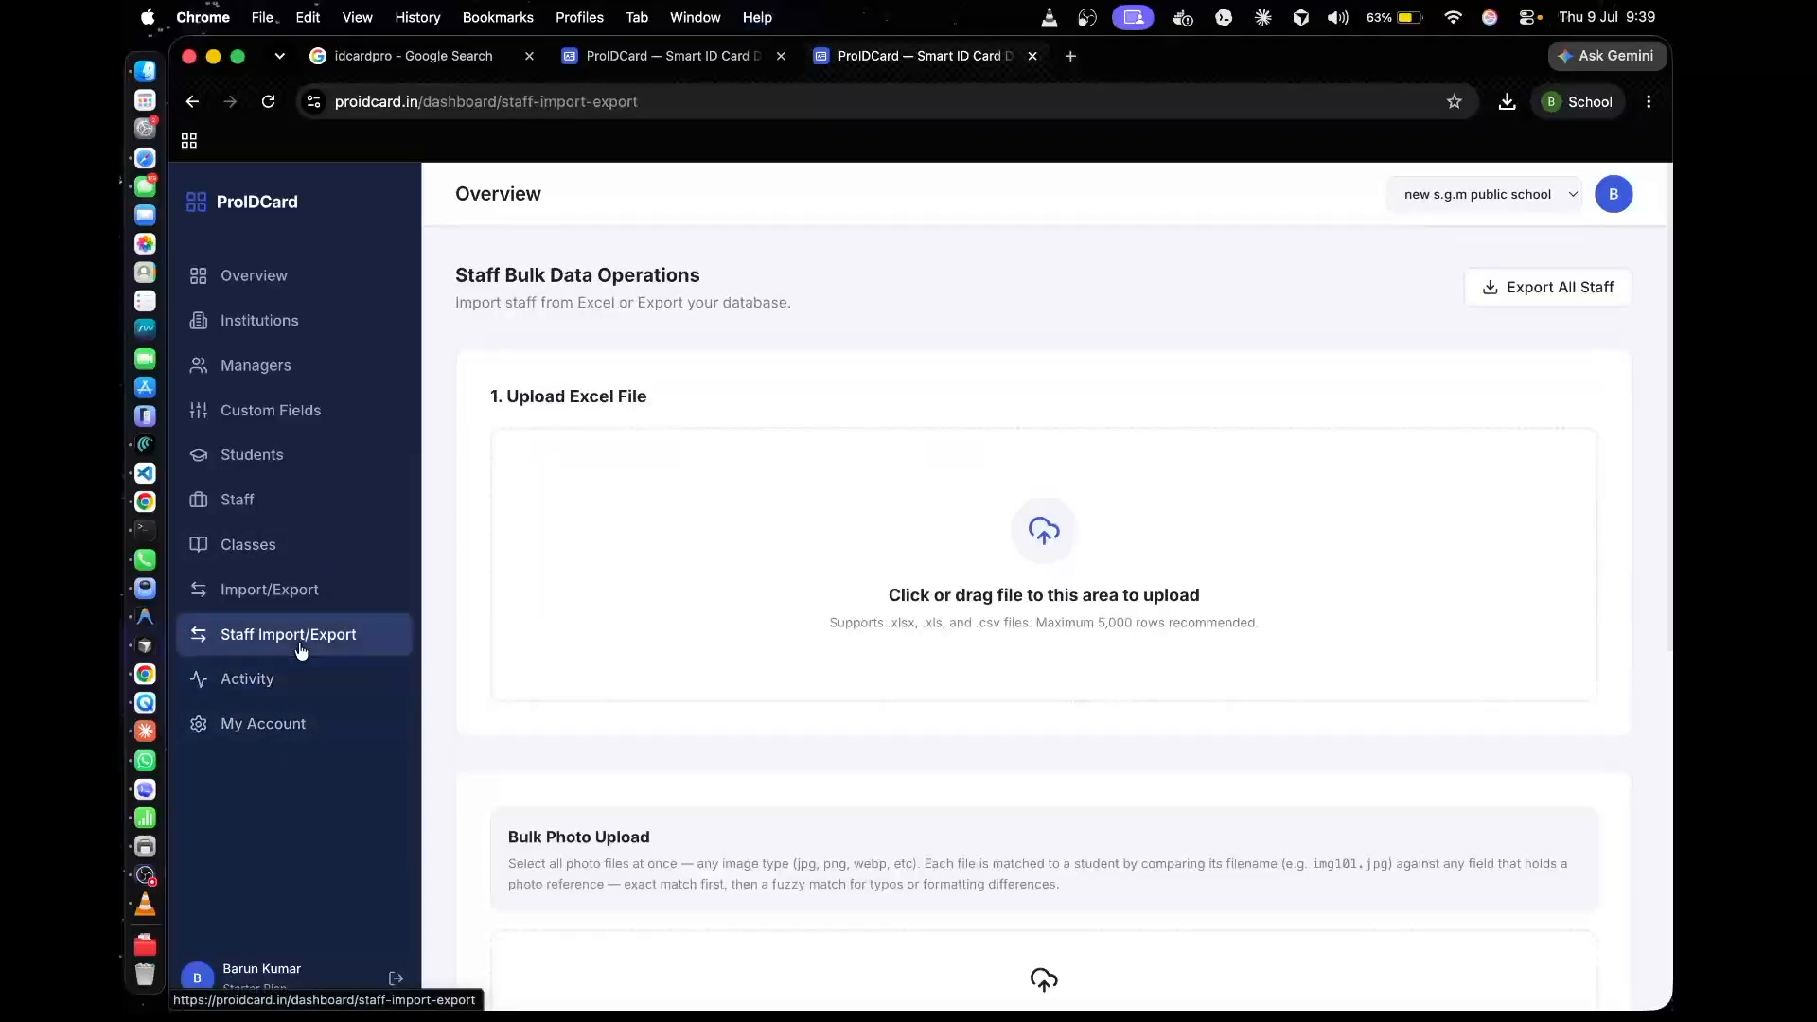
pyautogui.click(265, 594)
pyautogui.click(306, 275)
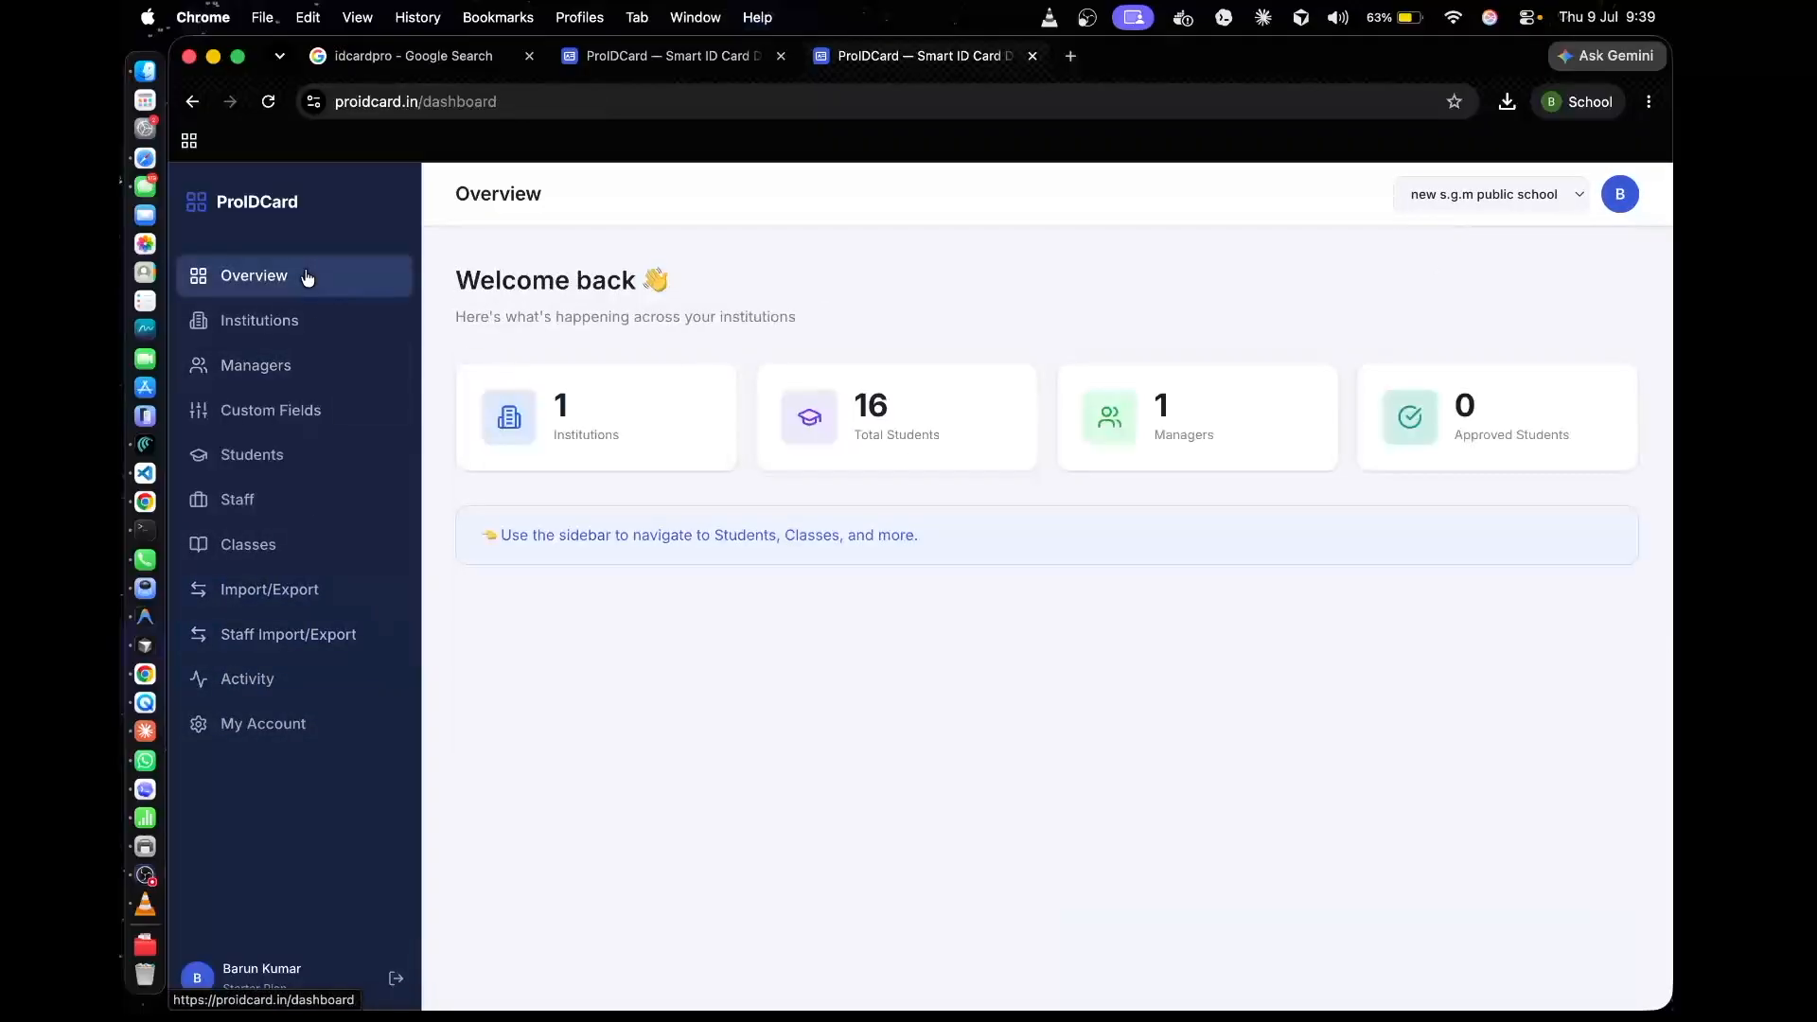
pyautogui.moveTo(857, 390); pyautogui.dragTo(947, 443)
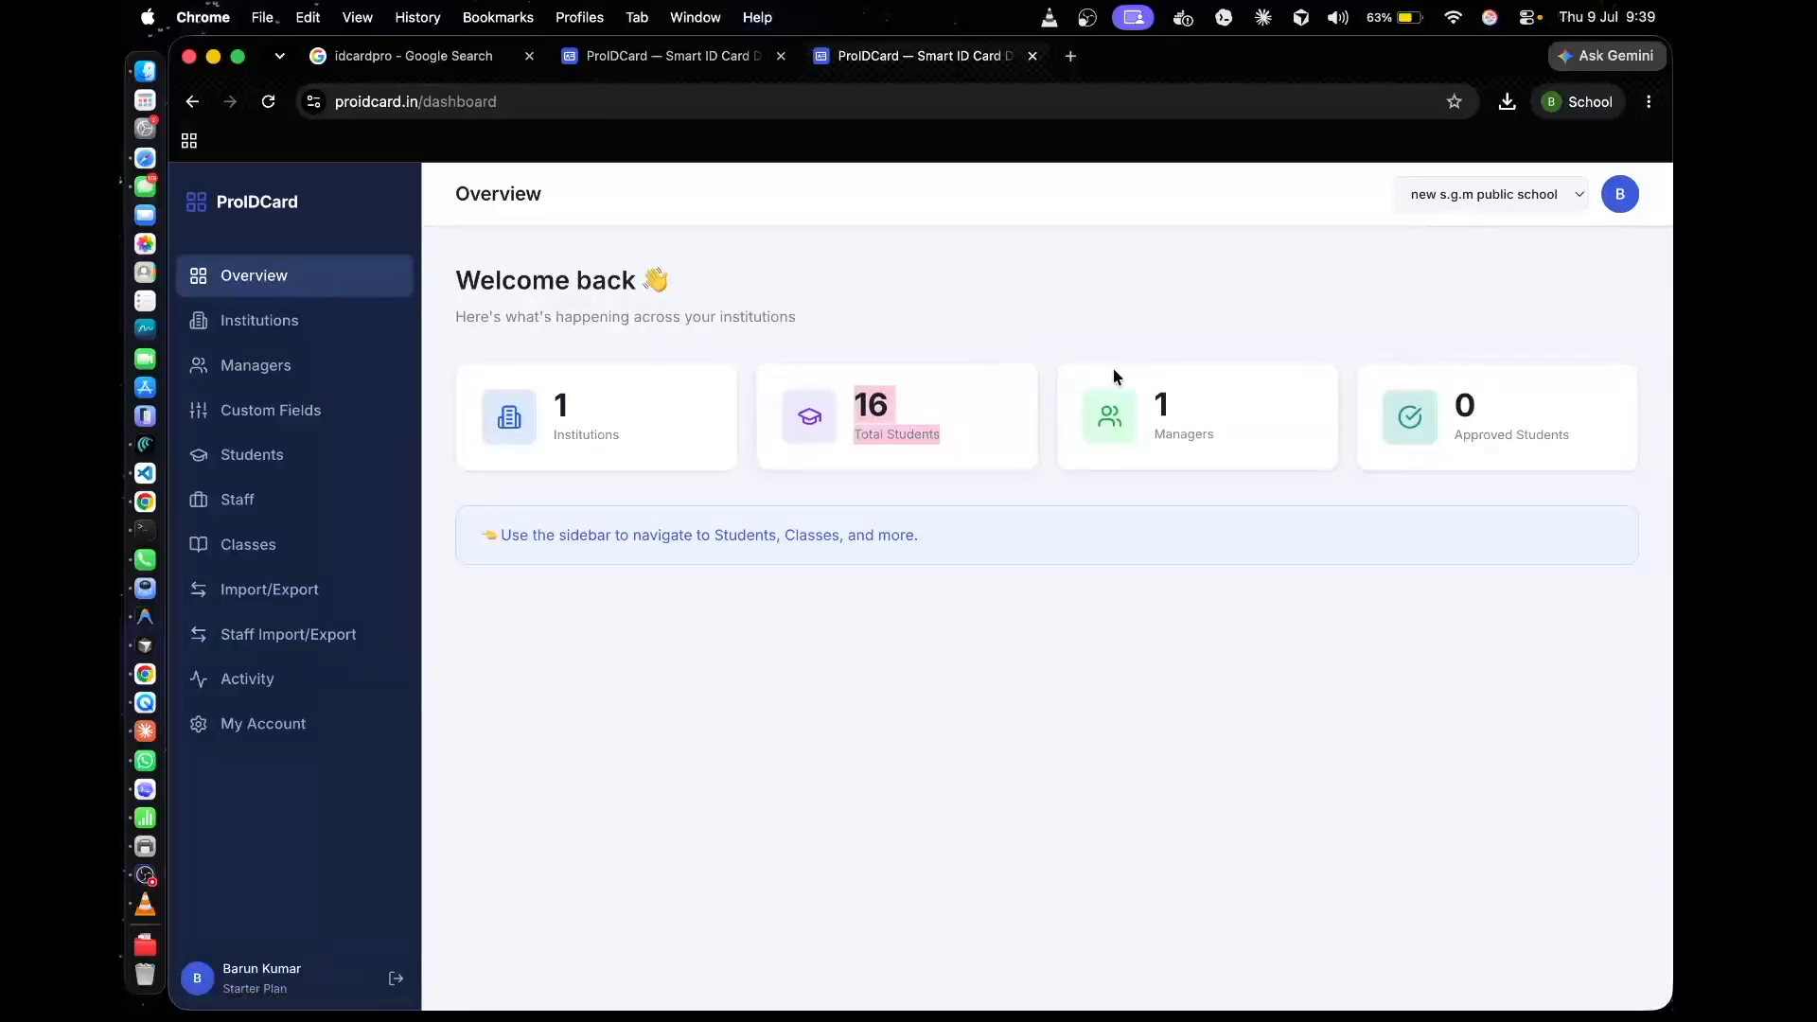
pyautogui.moveTo(1110, 369); pyautogui.dragTo(1258, 428)
pyautogui.moveTo(600, 380); pyautogui.dragTo(712, 527)
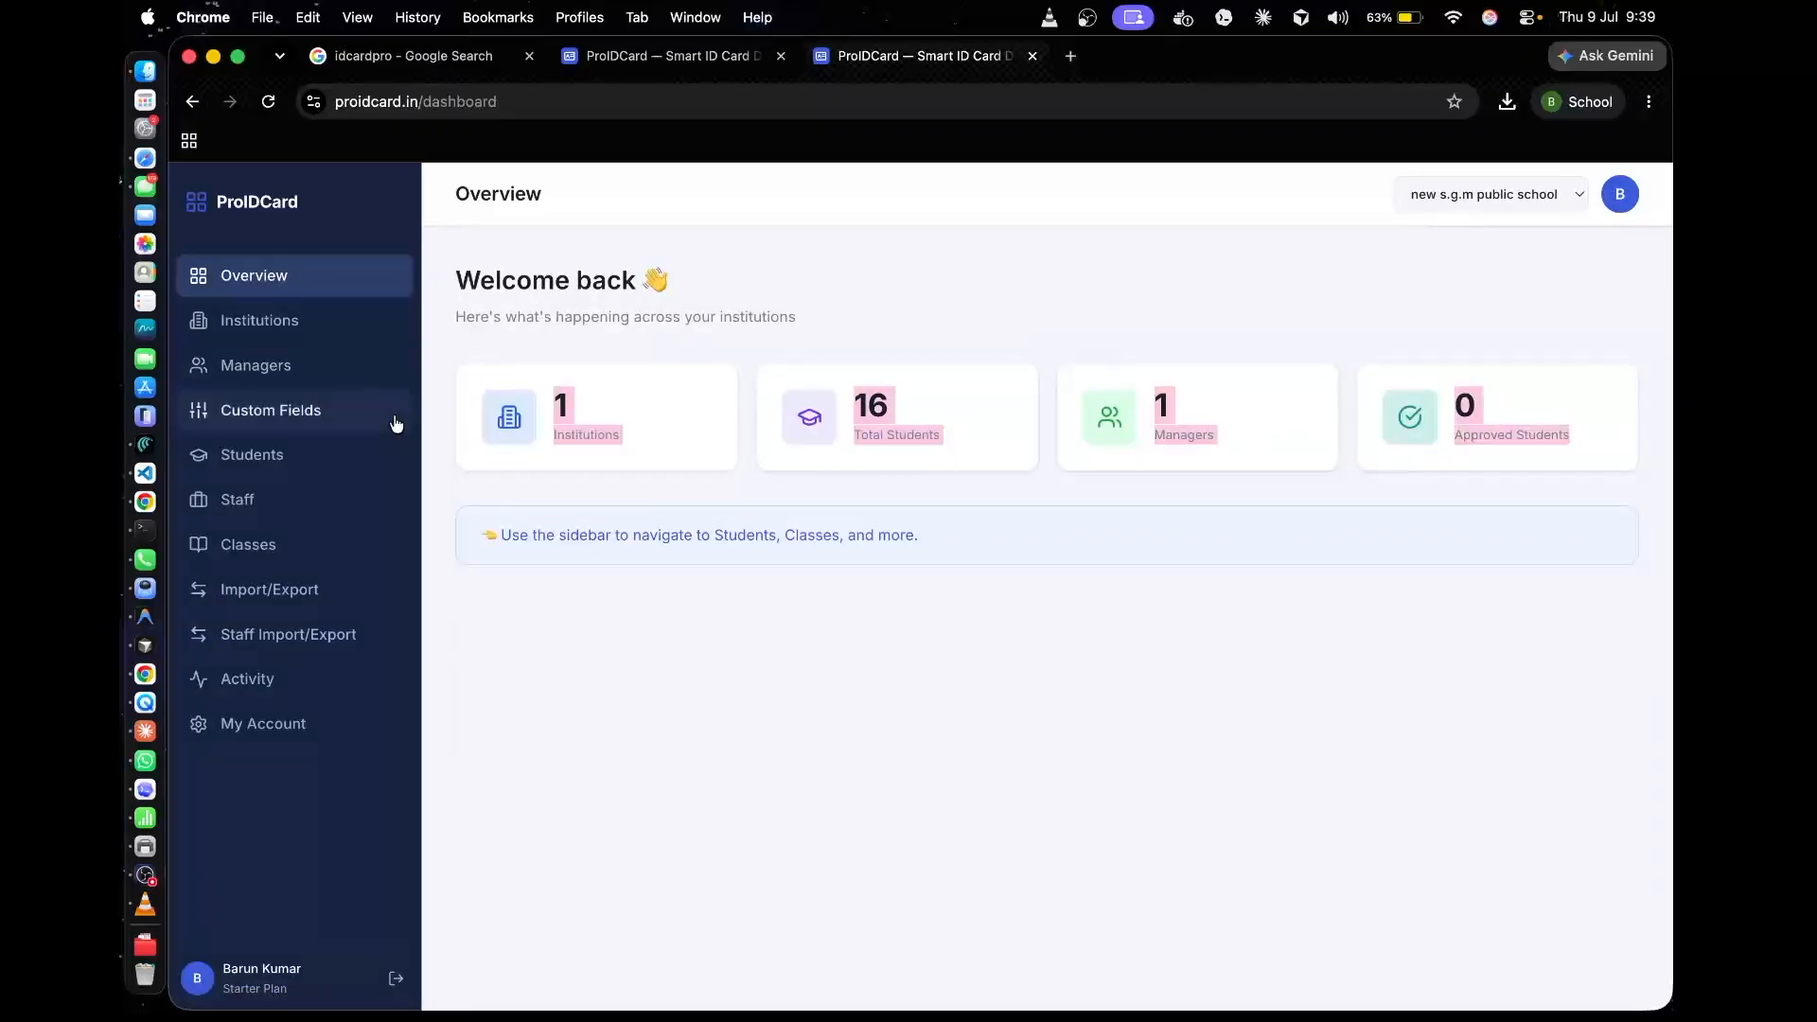
# Check the institutions list and the managers registered for new s.g.m public school
pyautogui.click(333, 323)
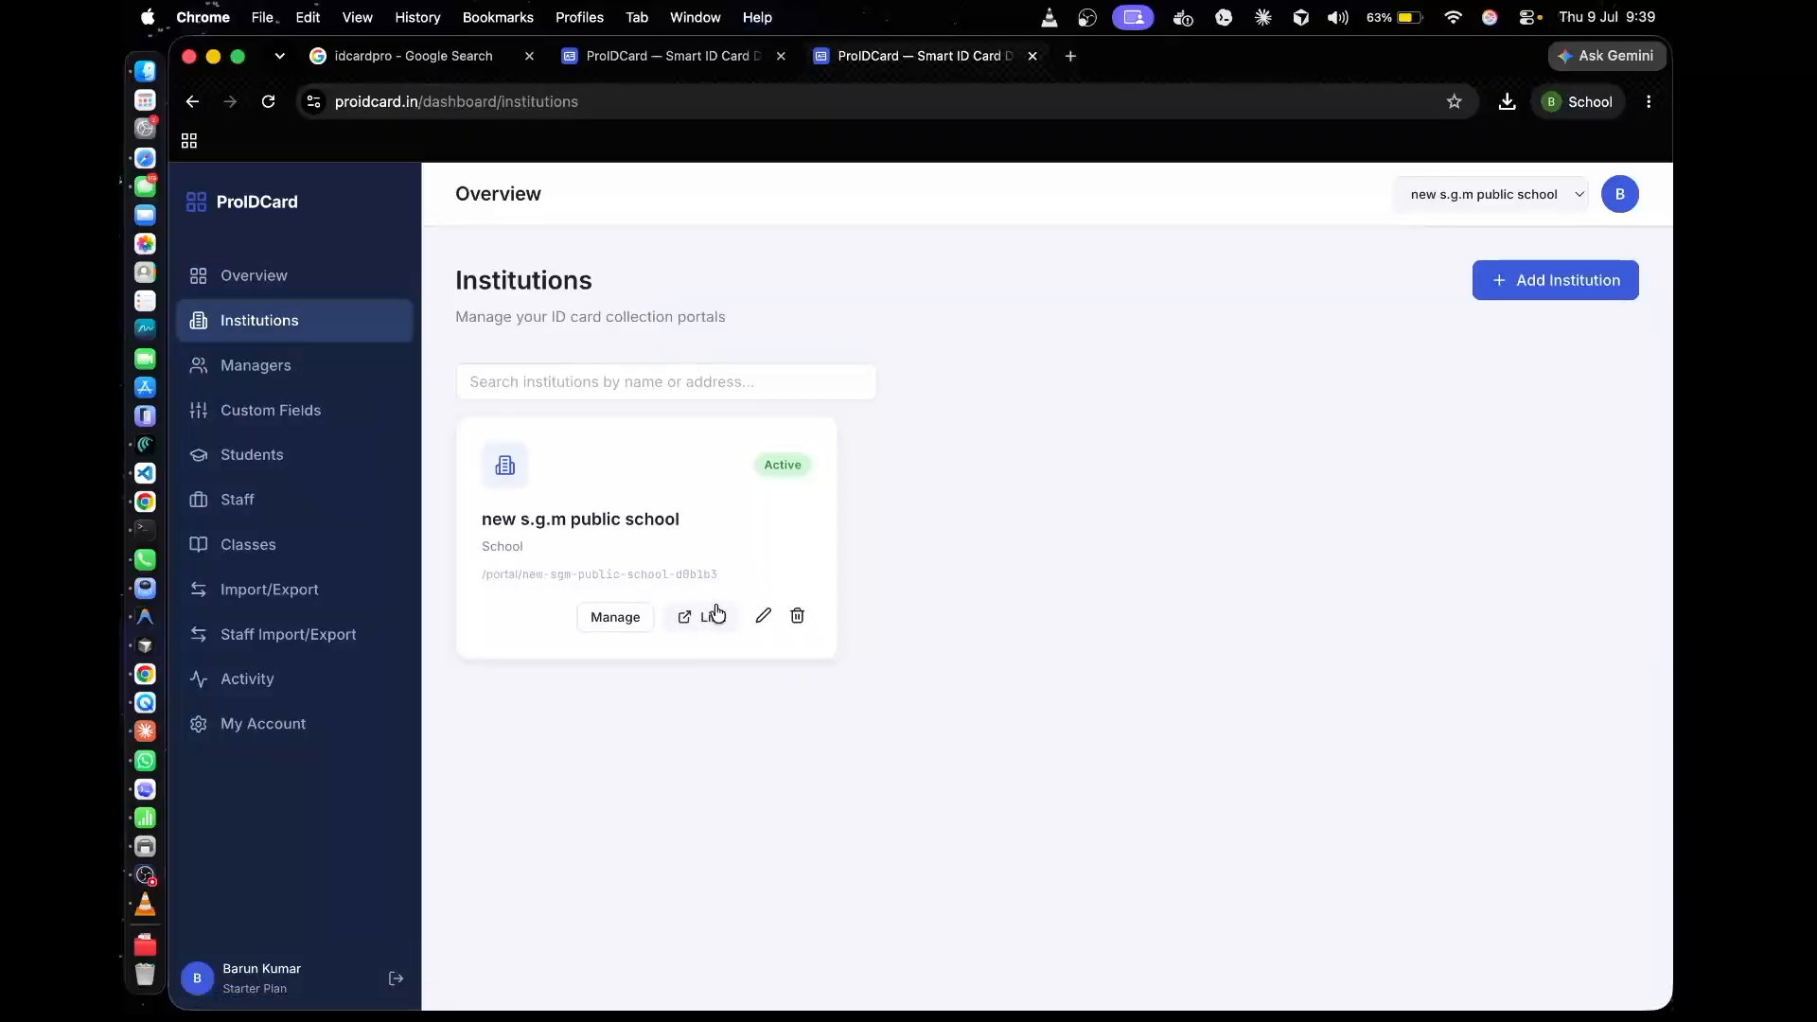
pyautogui.click(343, 372)
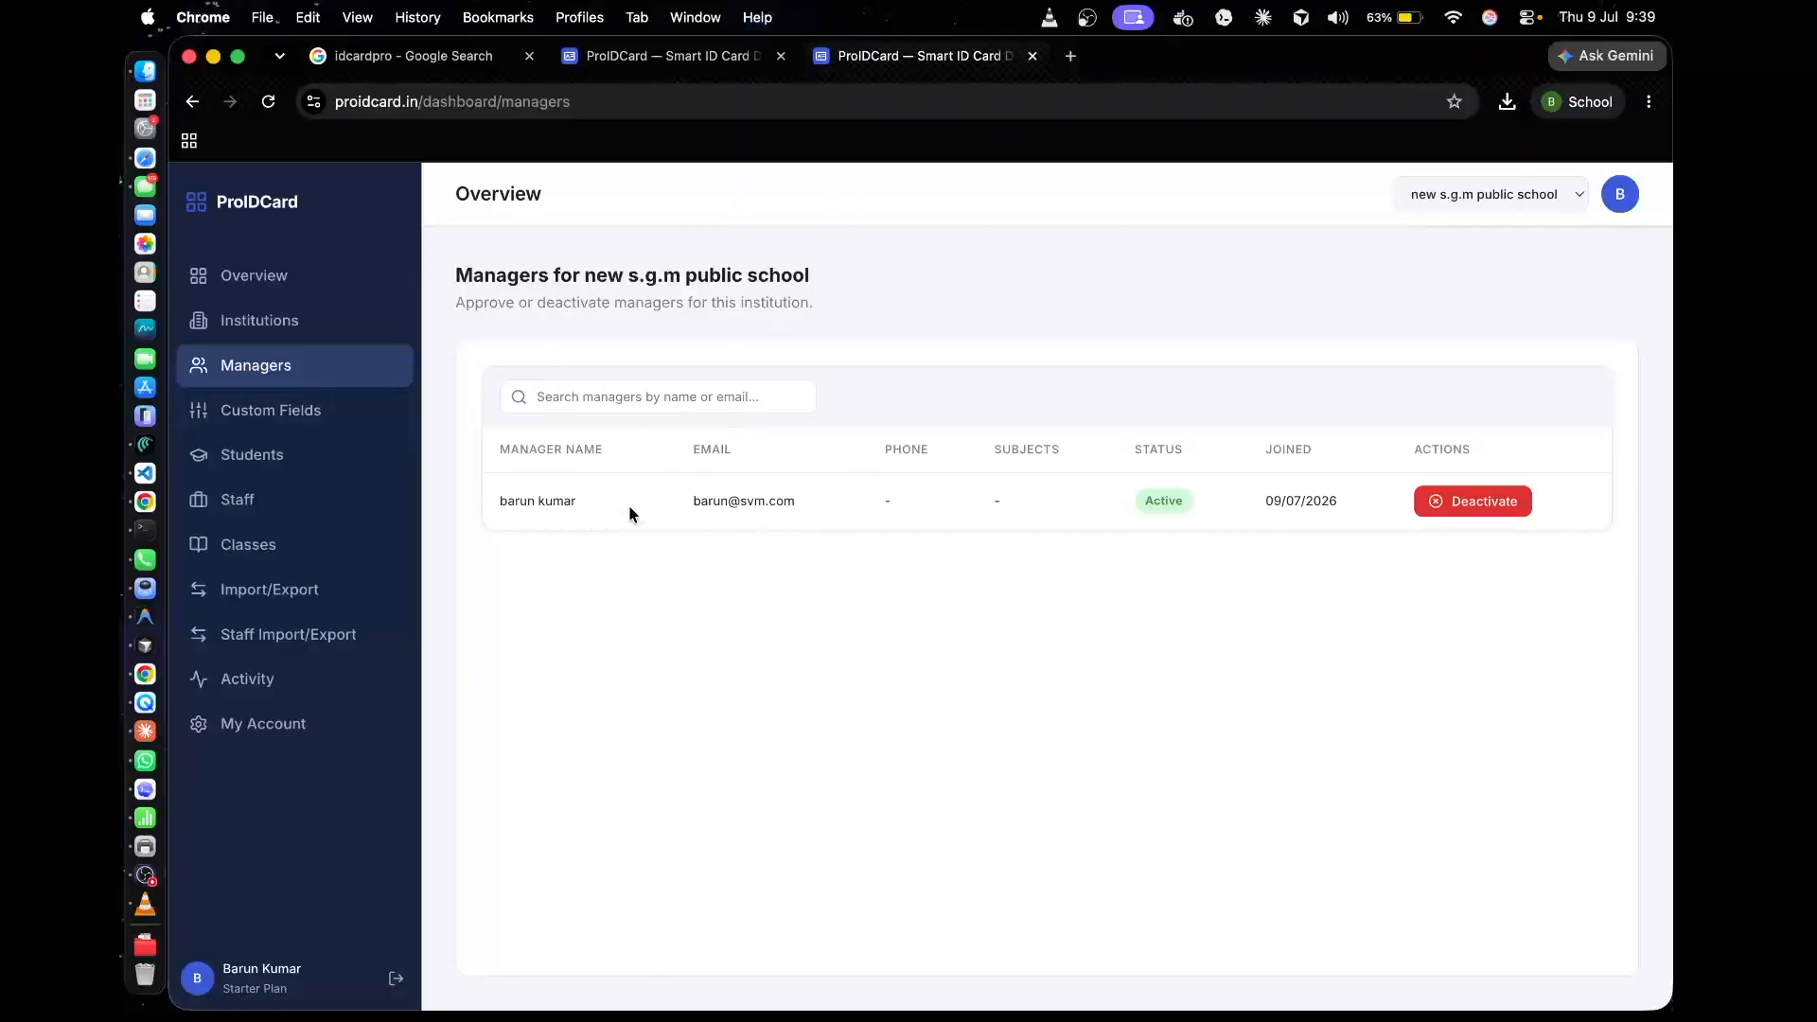
# Switch to the manager's incognito ProIDCard window, reload its student list and open the roll 107 student's record
pyautogui.hotkey('ctrl', 'Up')
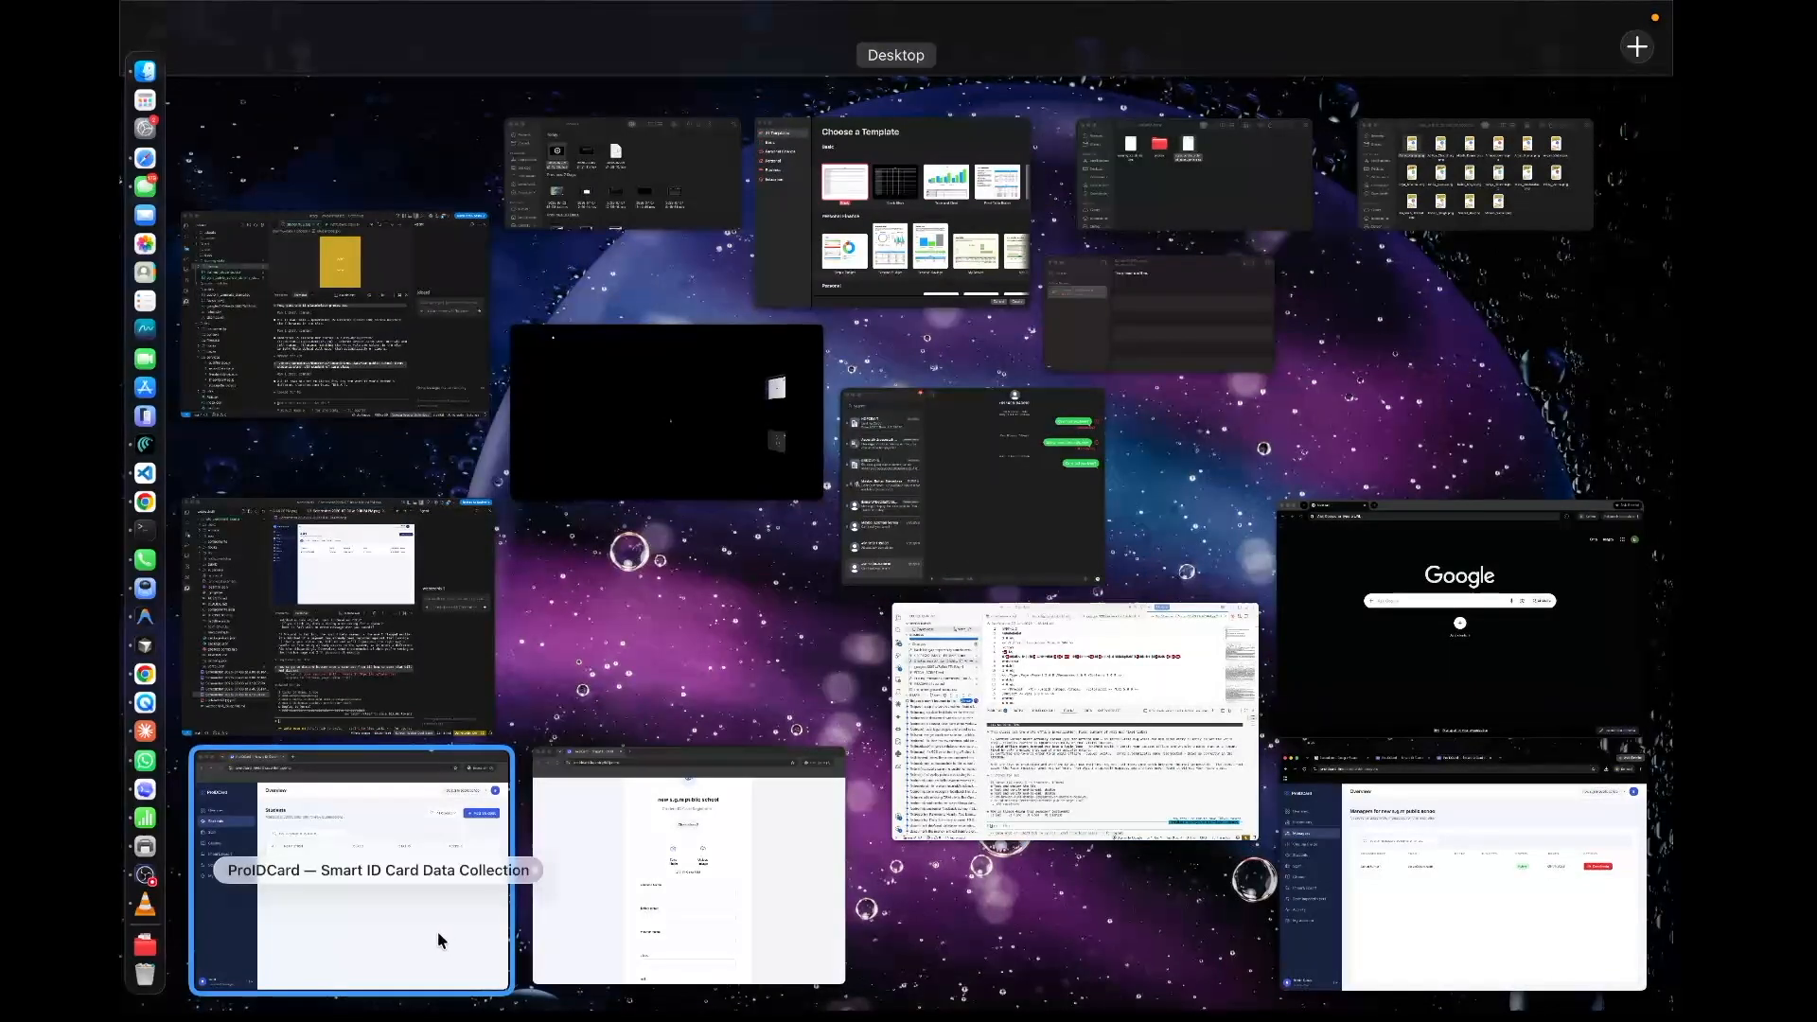
pyautogui.click(431, 938)
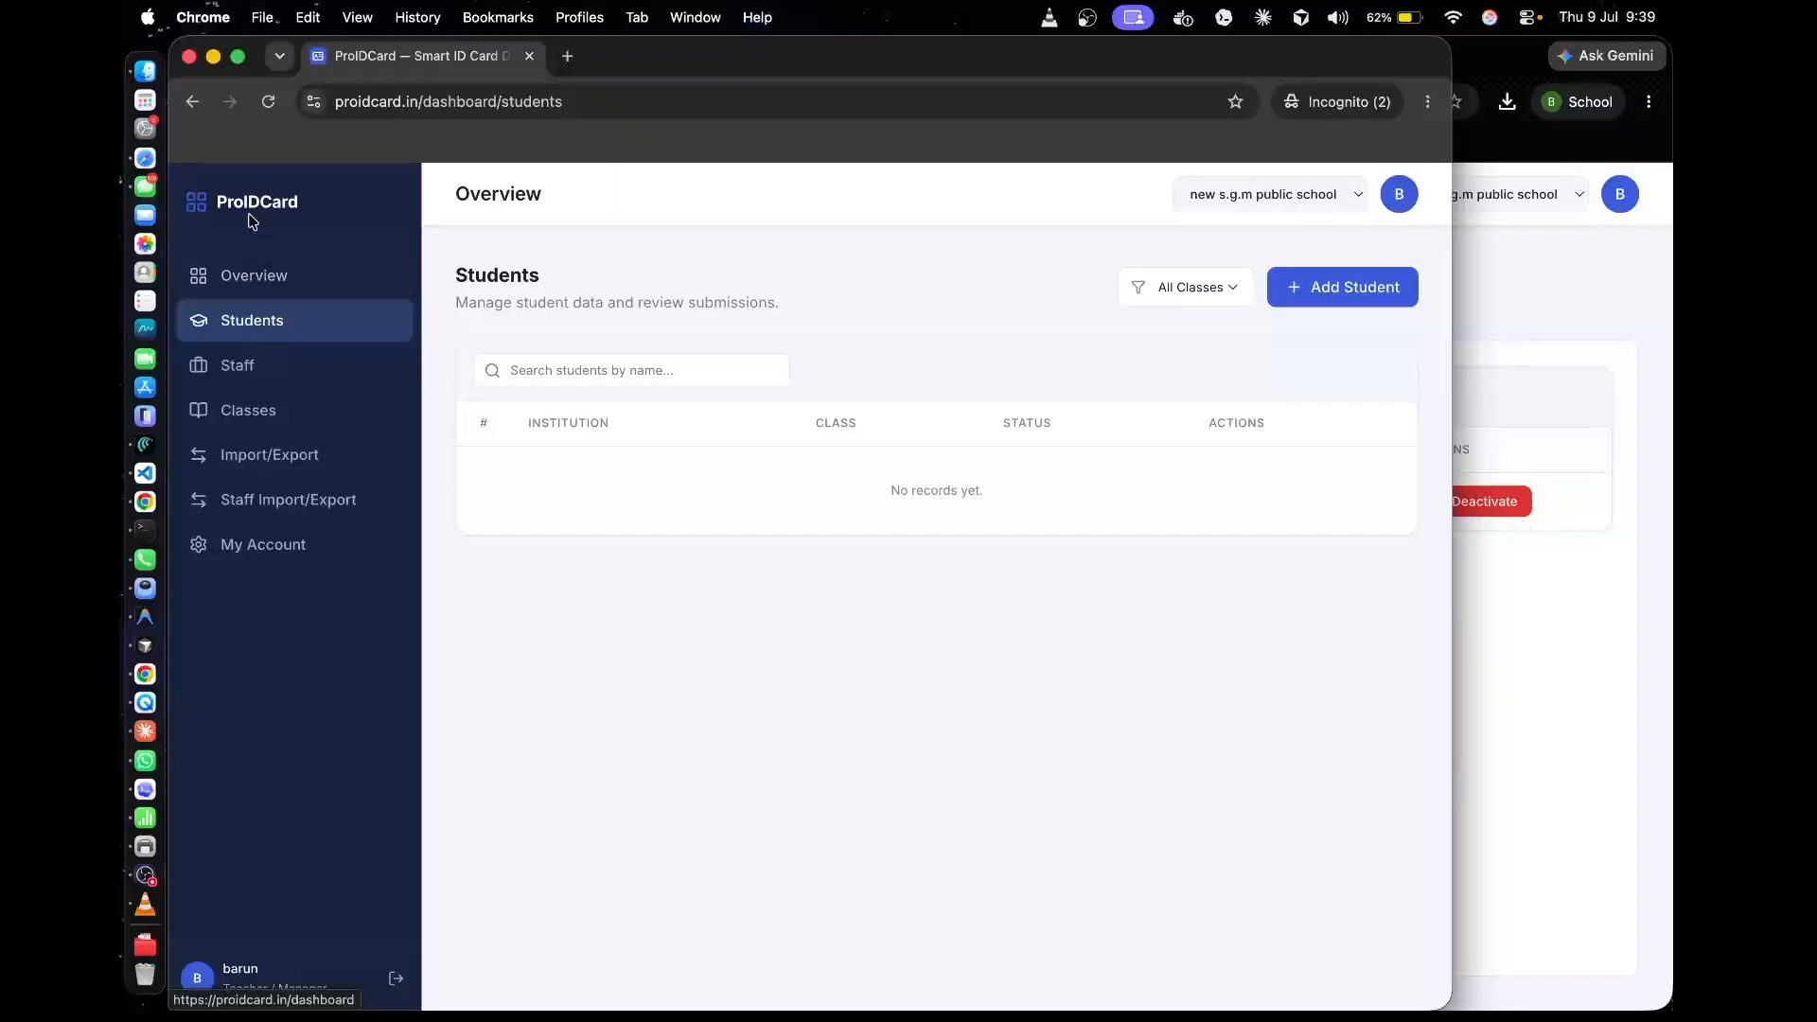
pyautogui.click(270, 102)
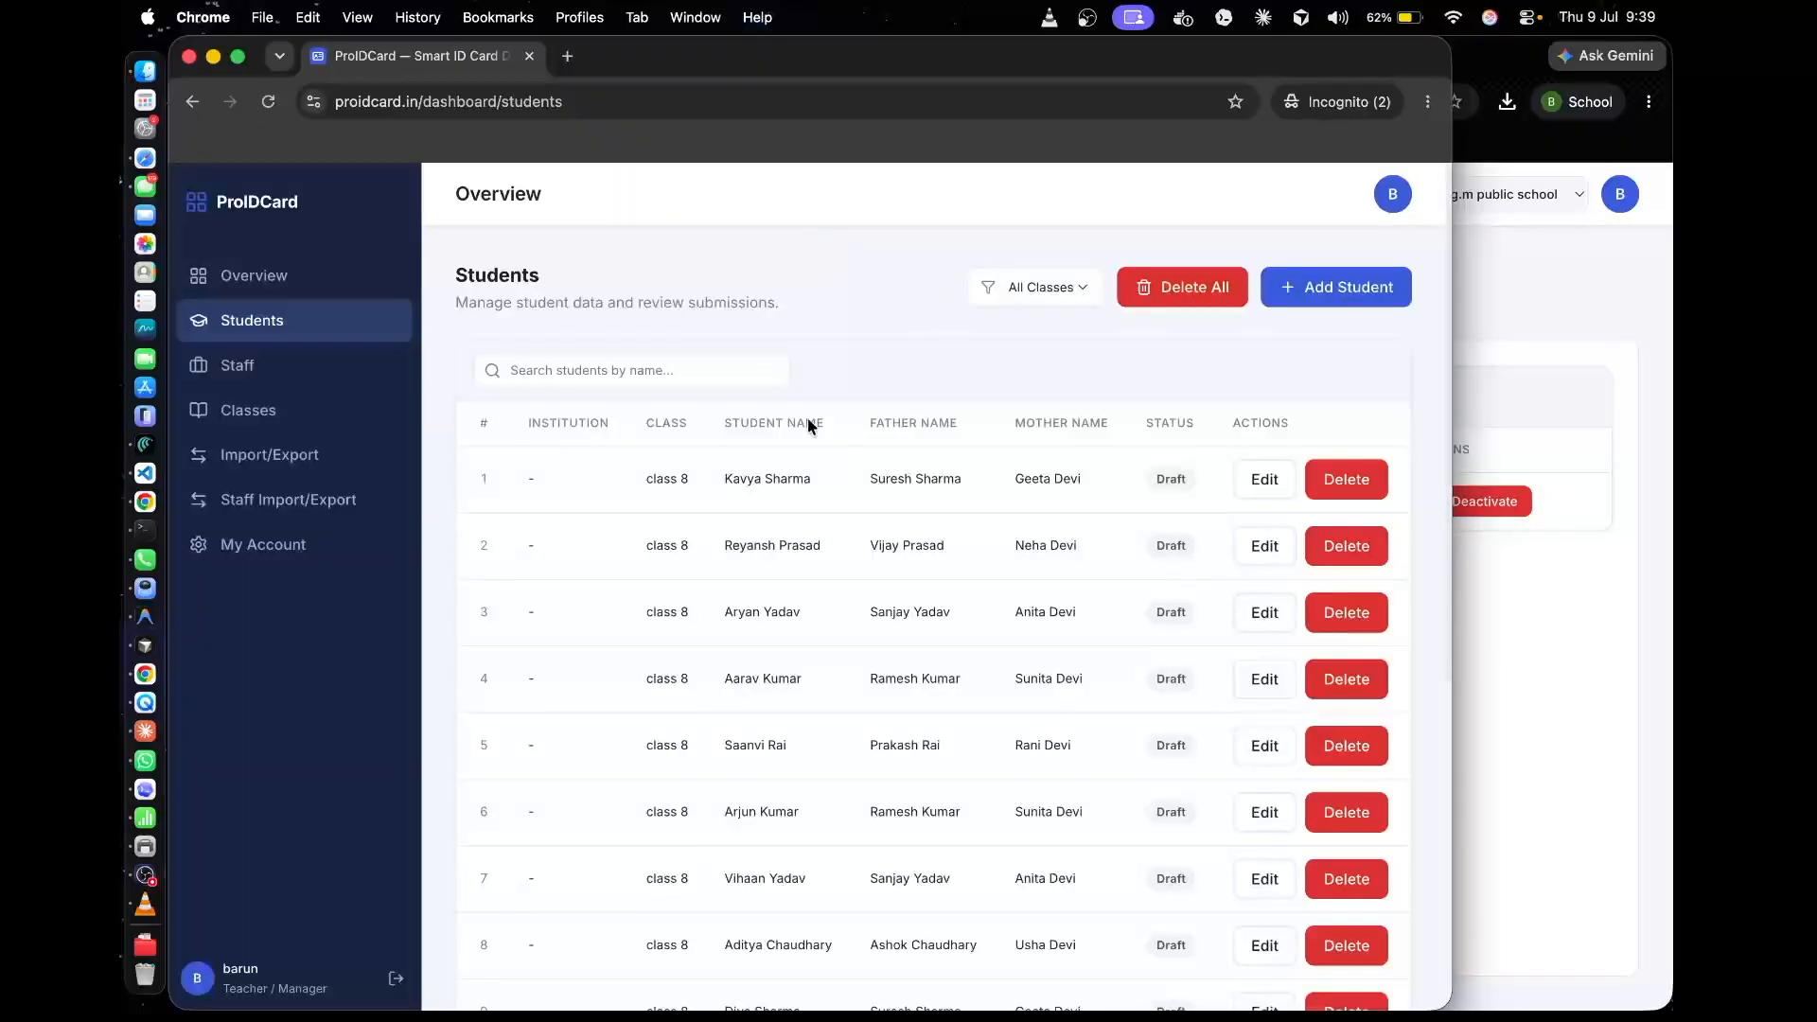
pyautogui.scroll(-6, 754, 731)
pyautogui.scroll(6, 799, 548)
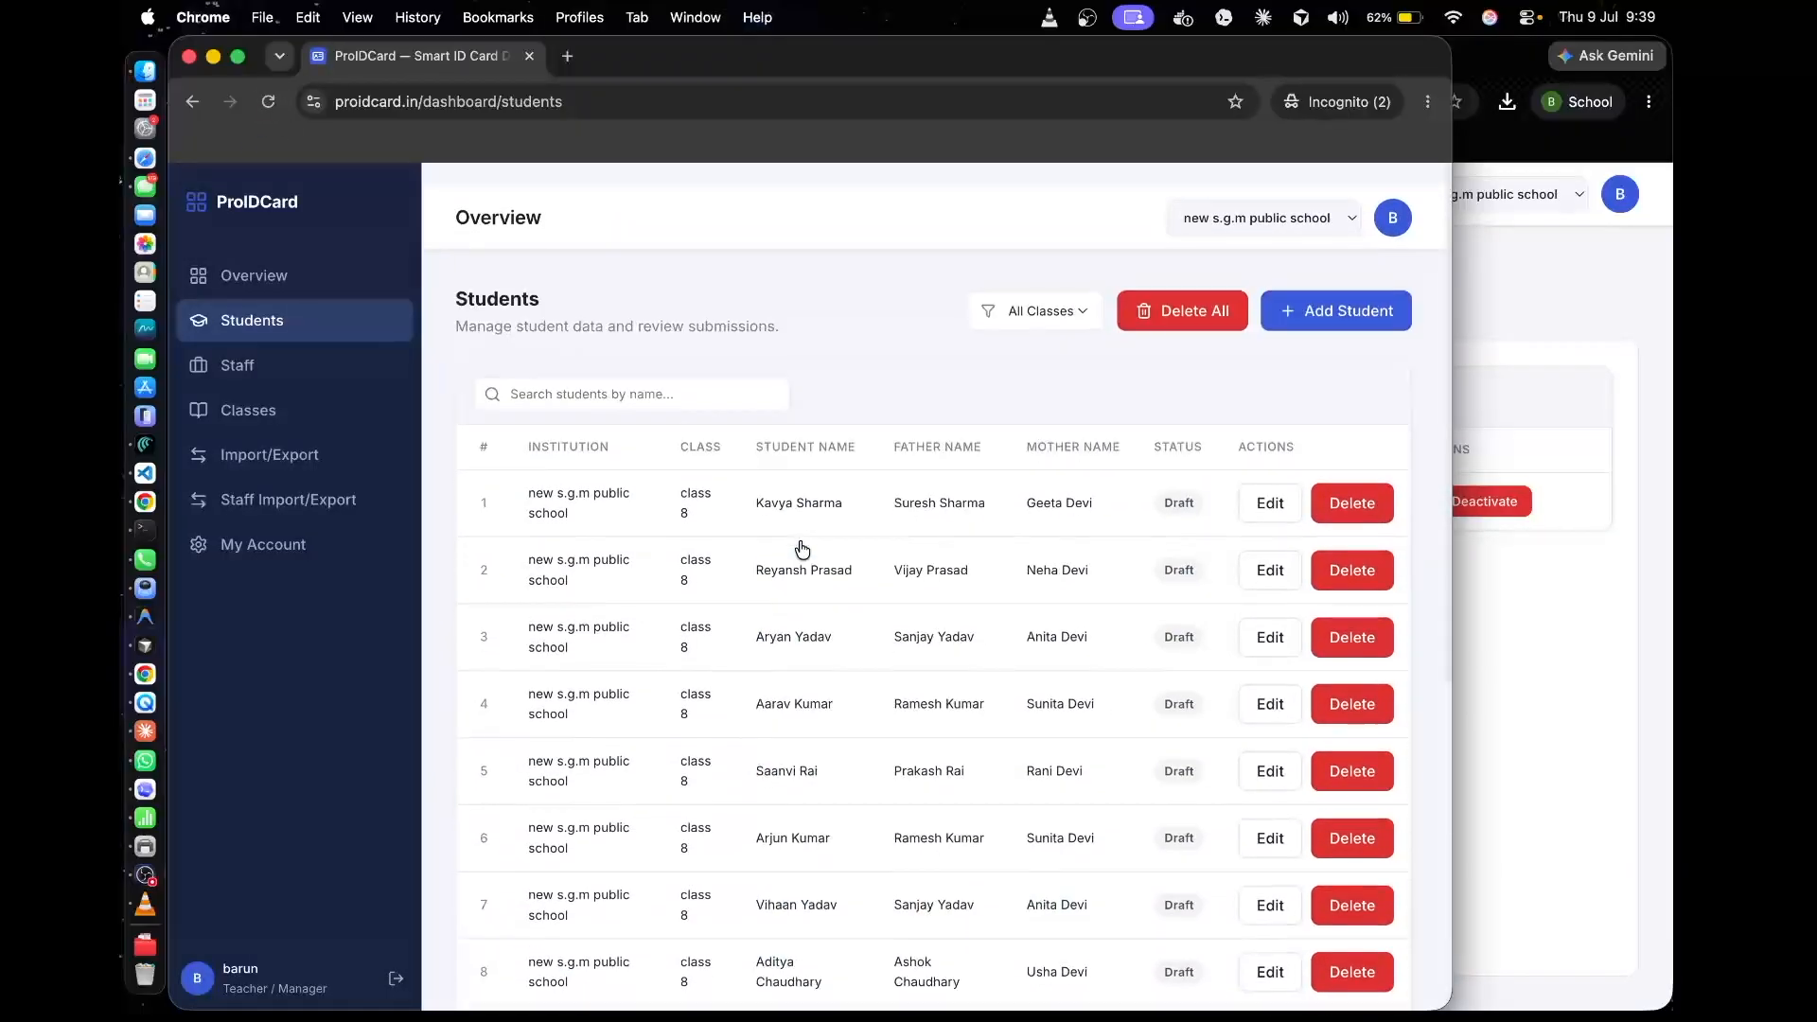
pyautogui.click(825, 581)
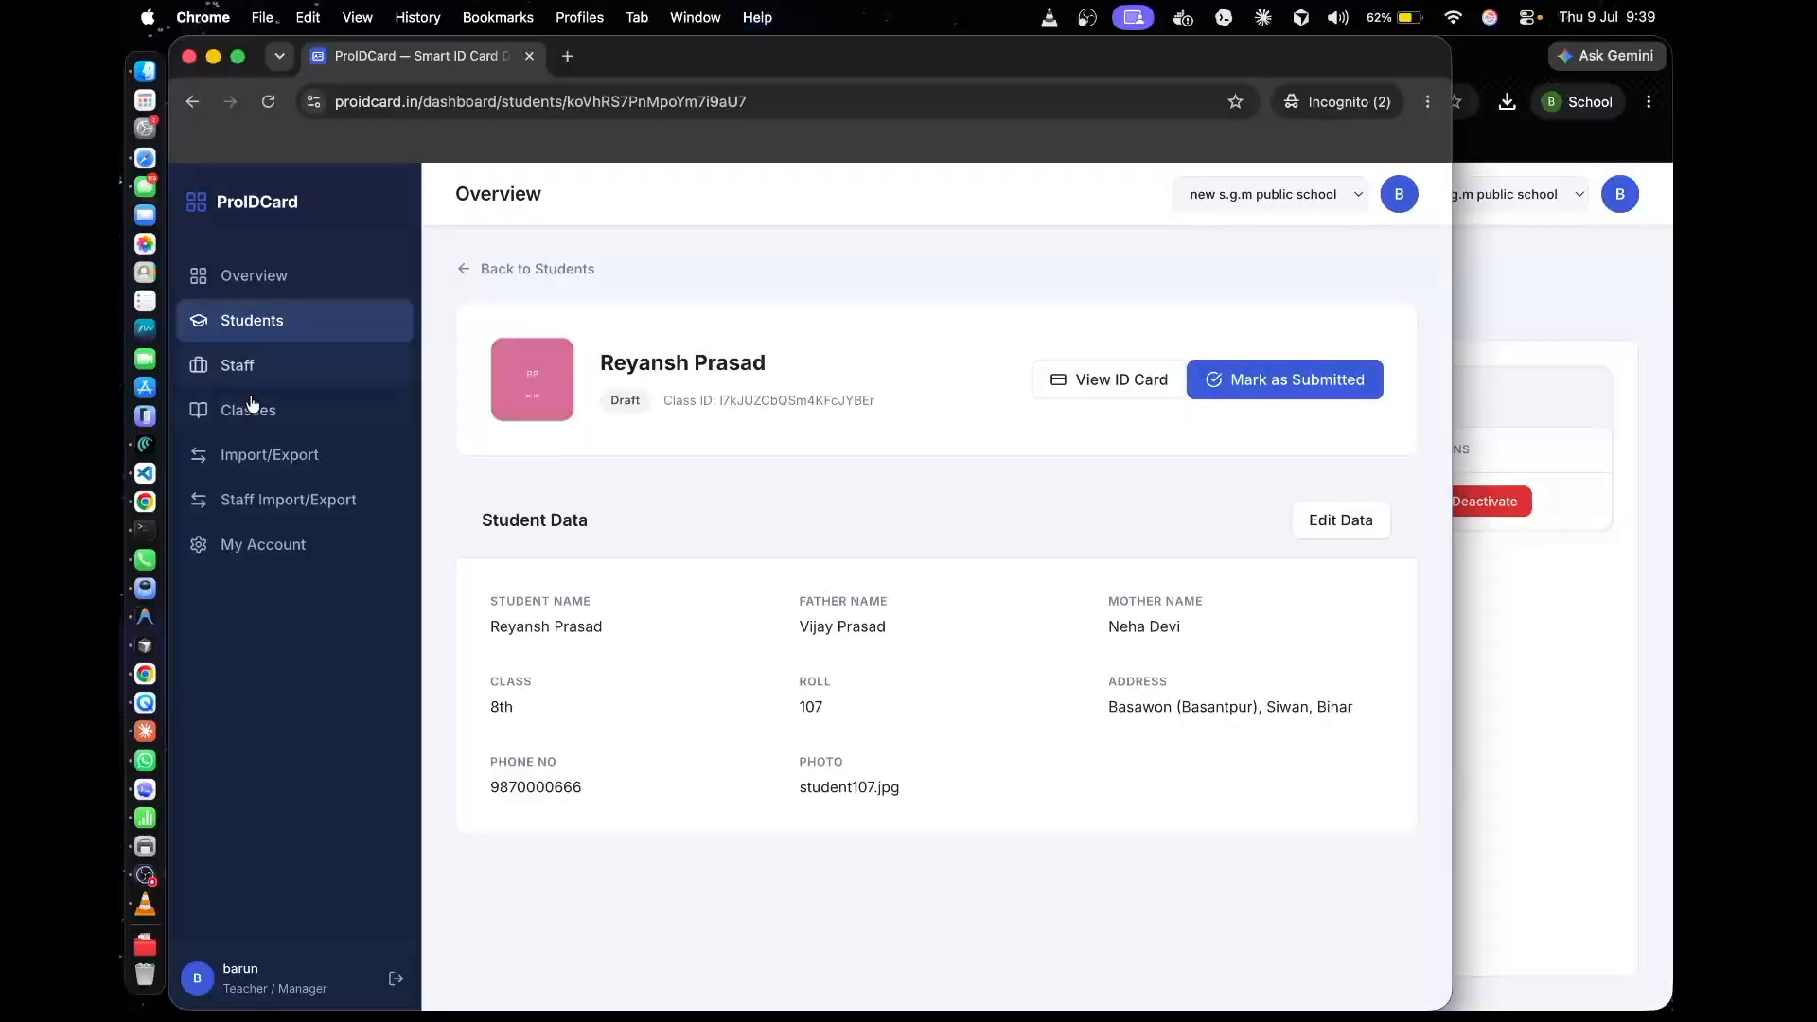
# View the classes page in the manager's account and open its student bulk import and export page
pyautogui.click(262, 410)
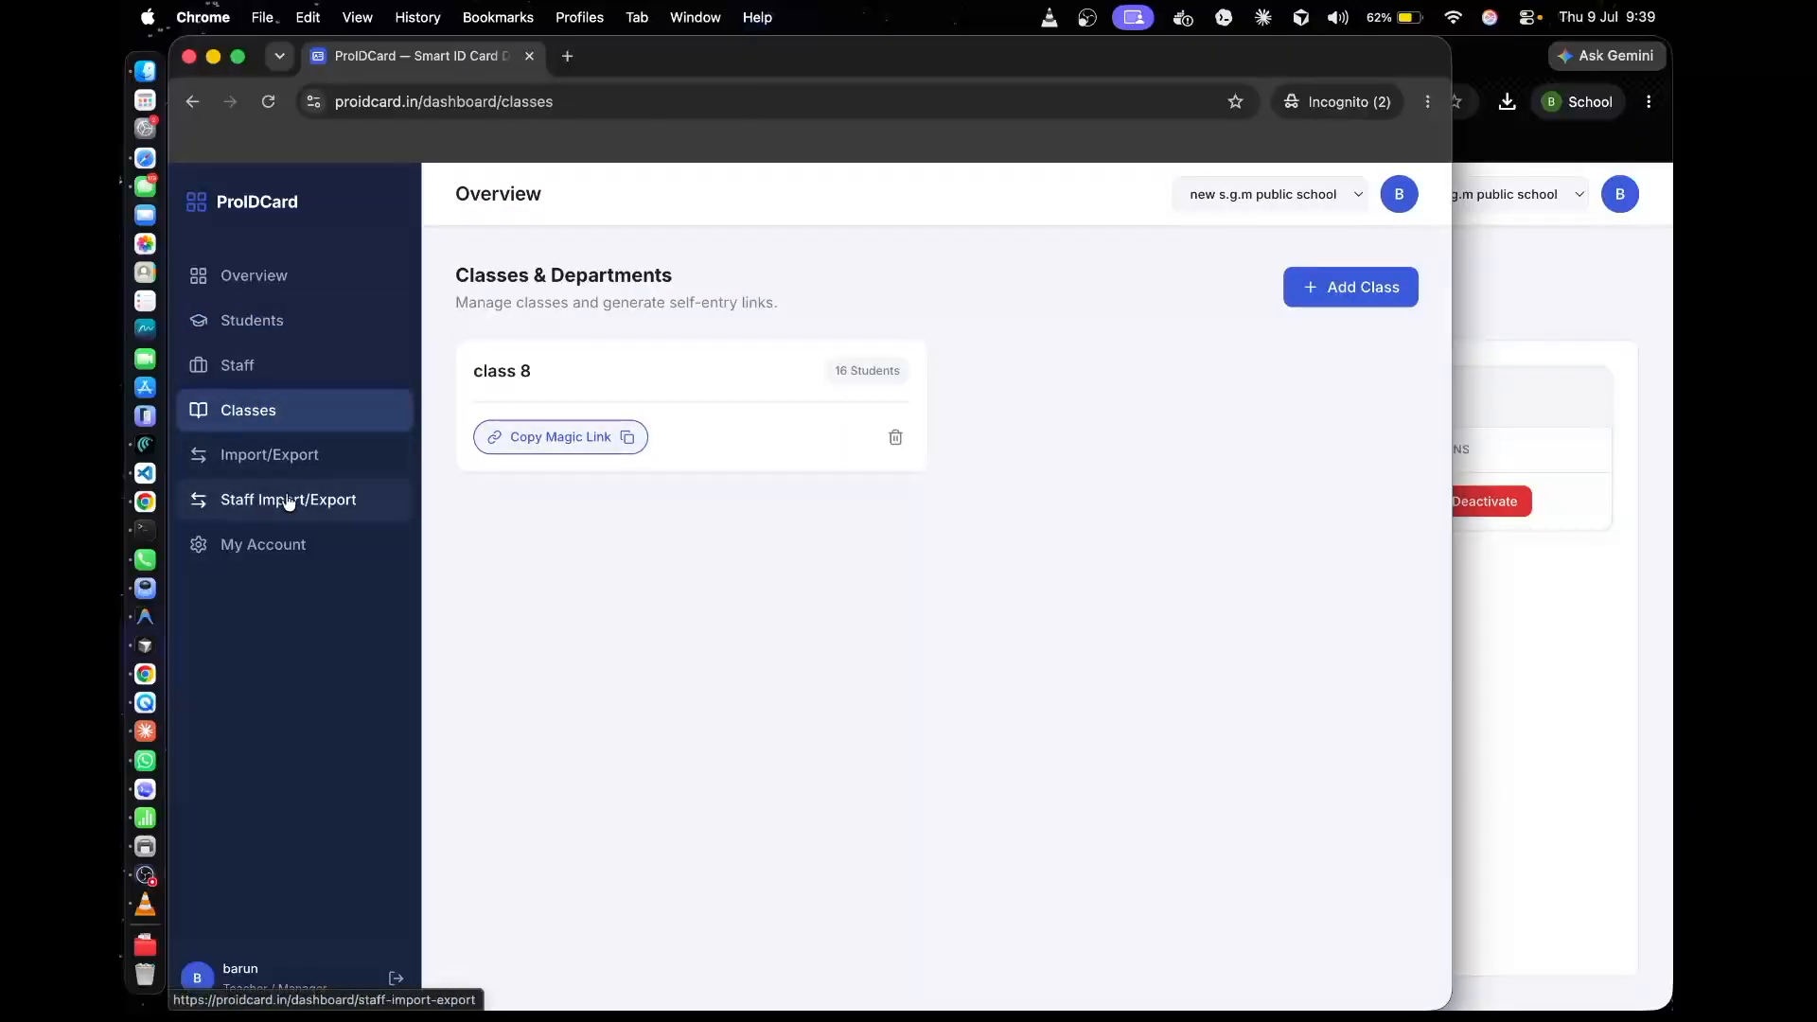
pyautogui.click(326, 463)
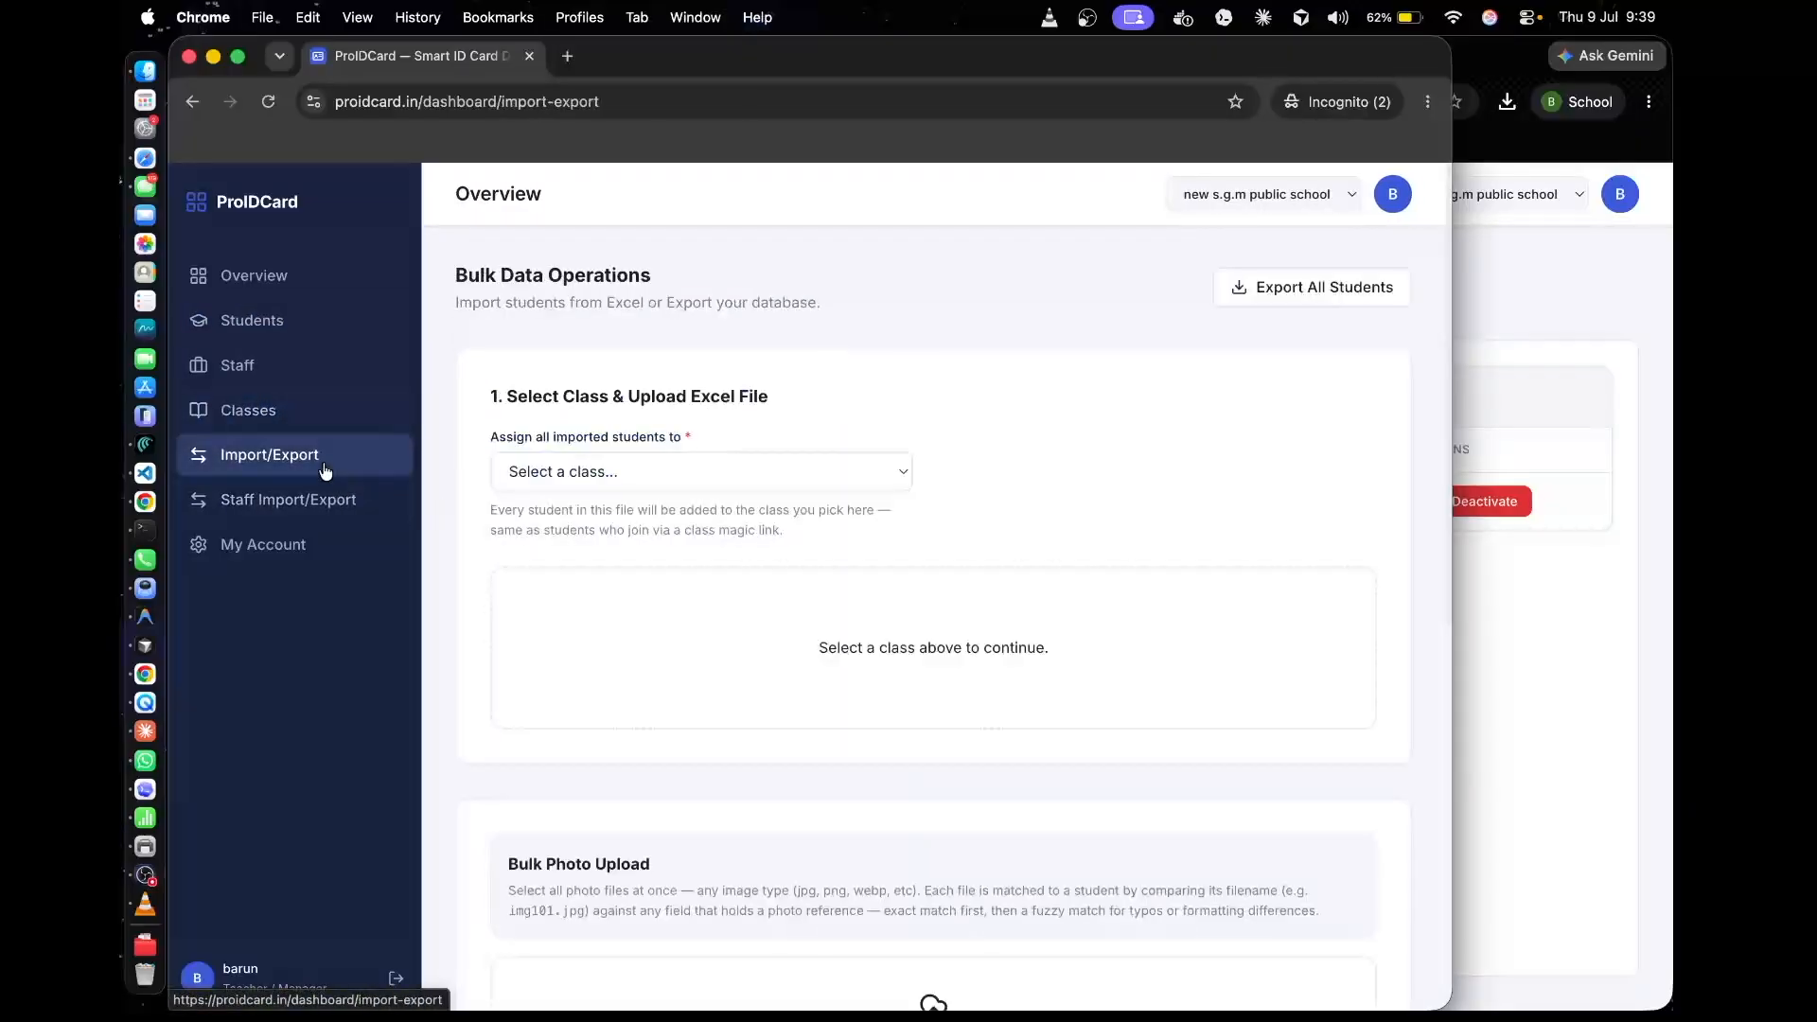
# Switch back to the admin's ProIDCard window and review the student data fields on its Custom Fields page
pyautogui.click(1613, 649)
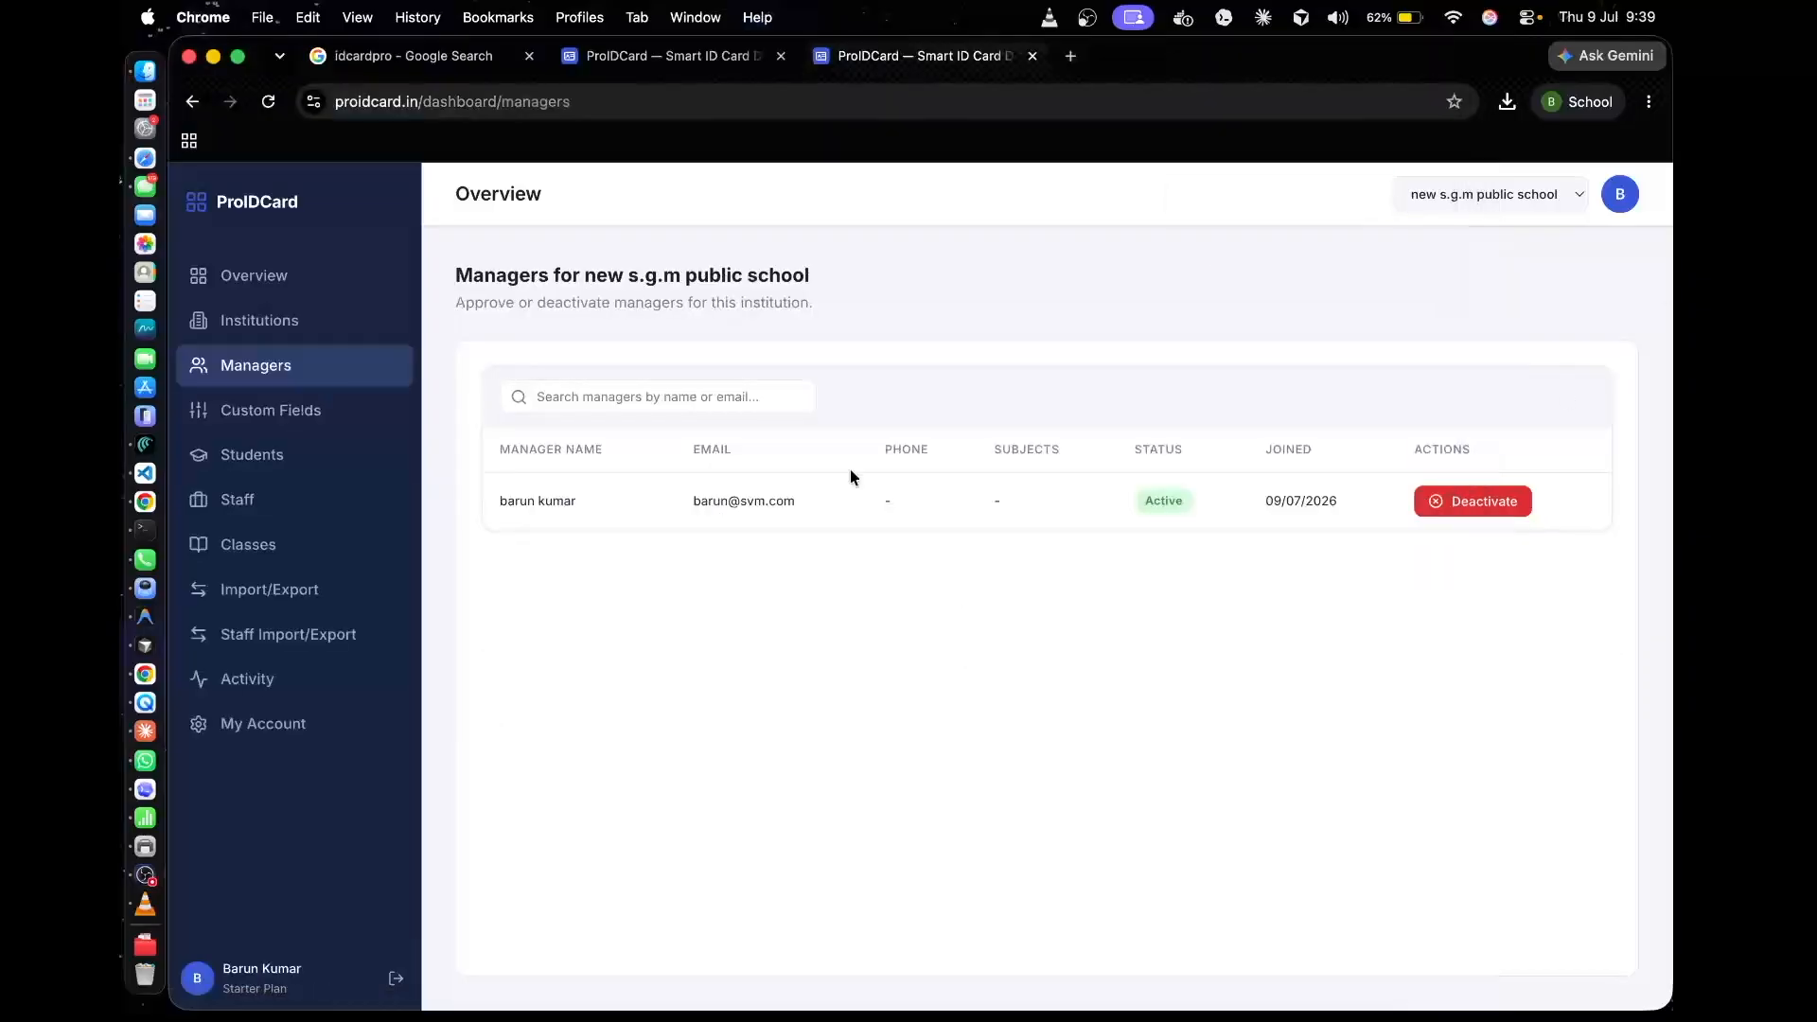
pyautogui.click(356, 412)
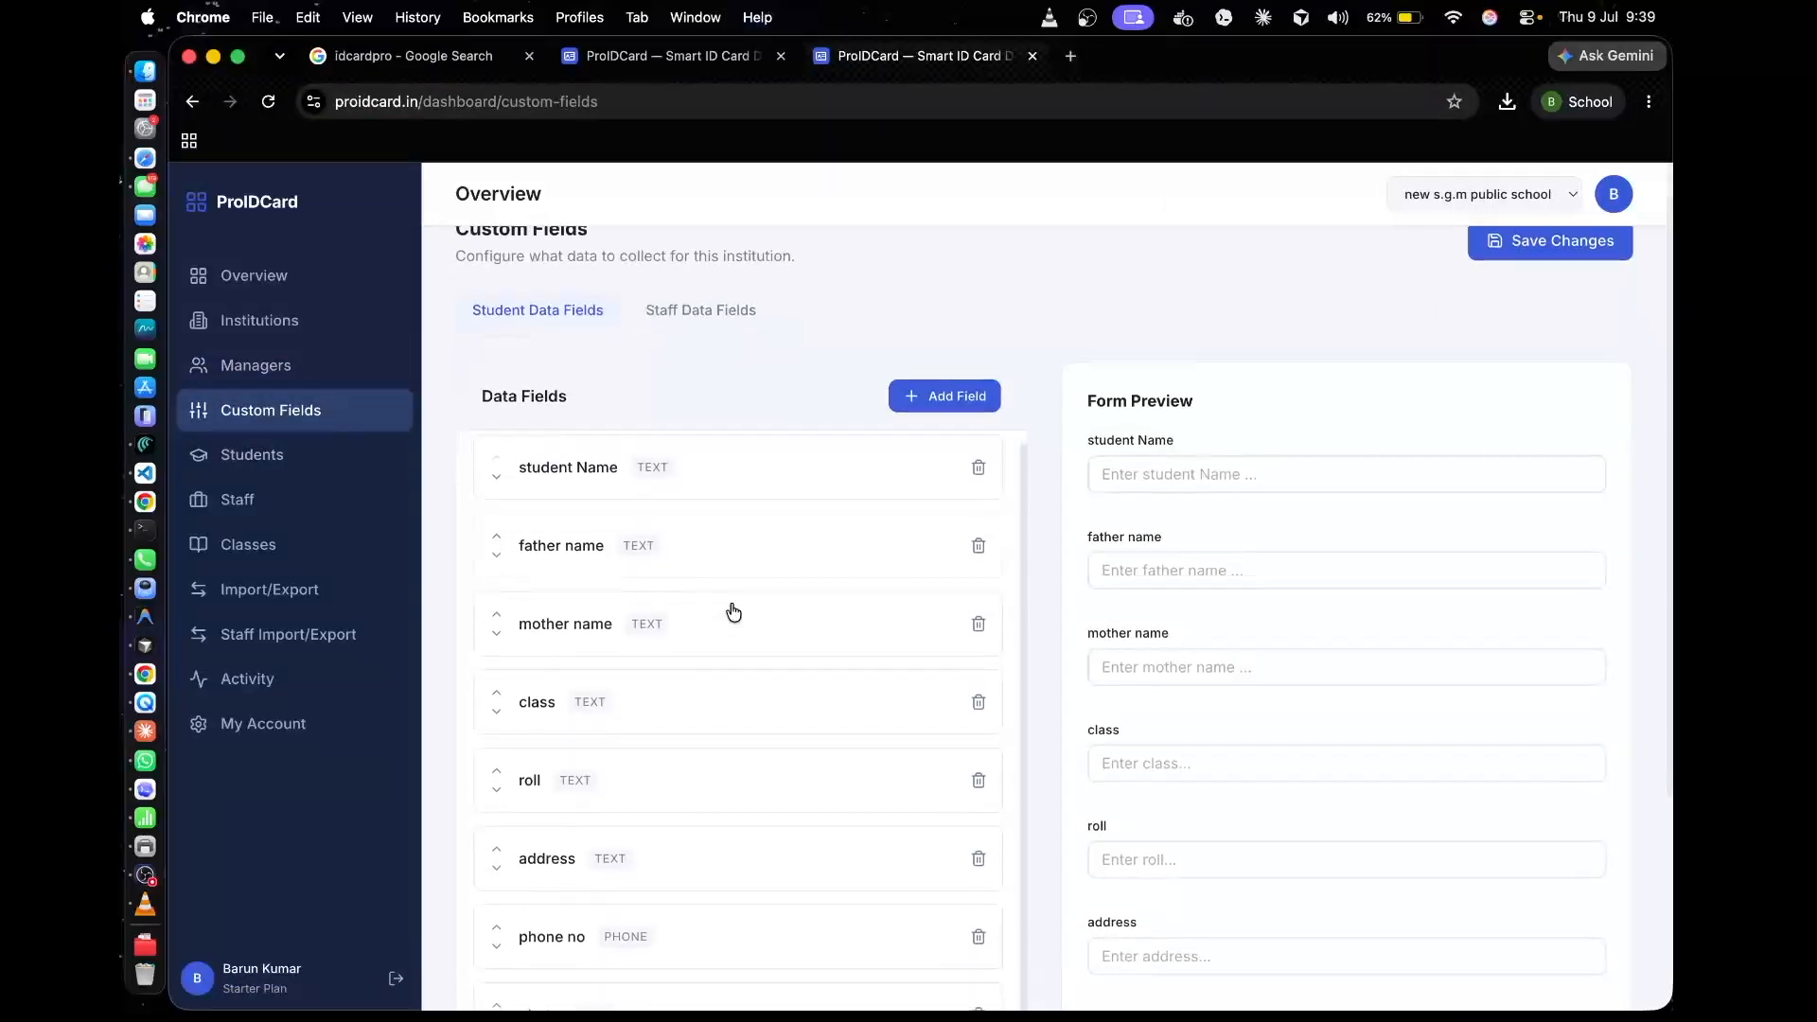
pyautogui.scroll(-4, 757, 549)
pyautogui.scroll(5, 903, 539)
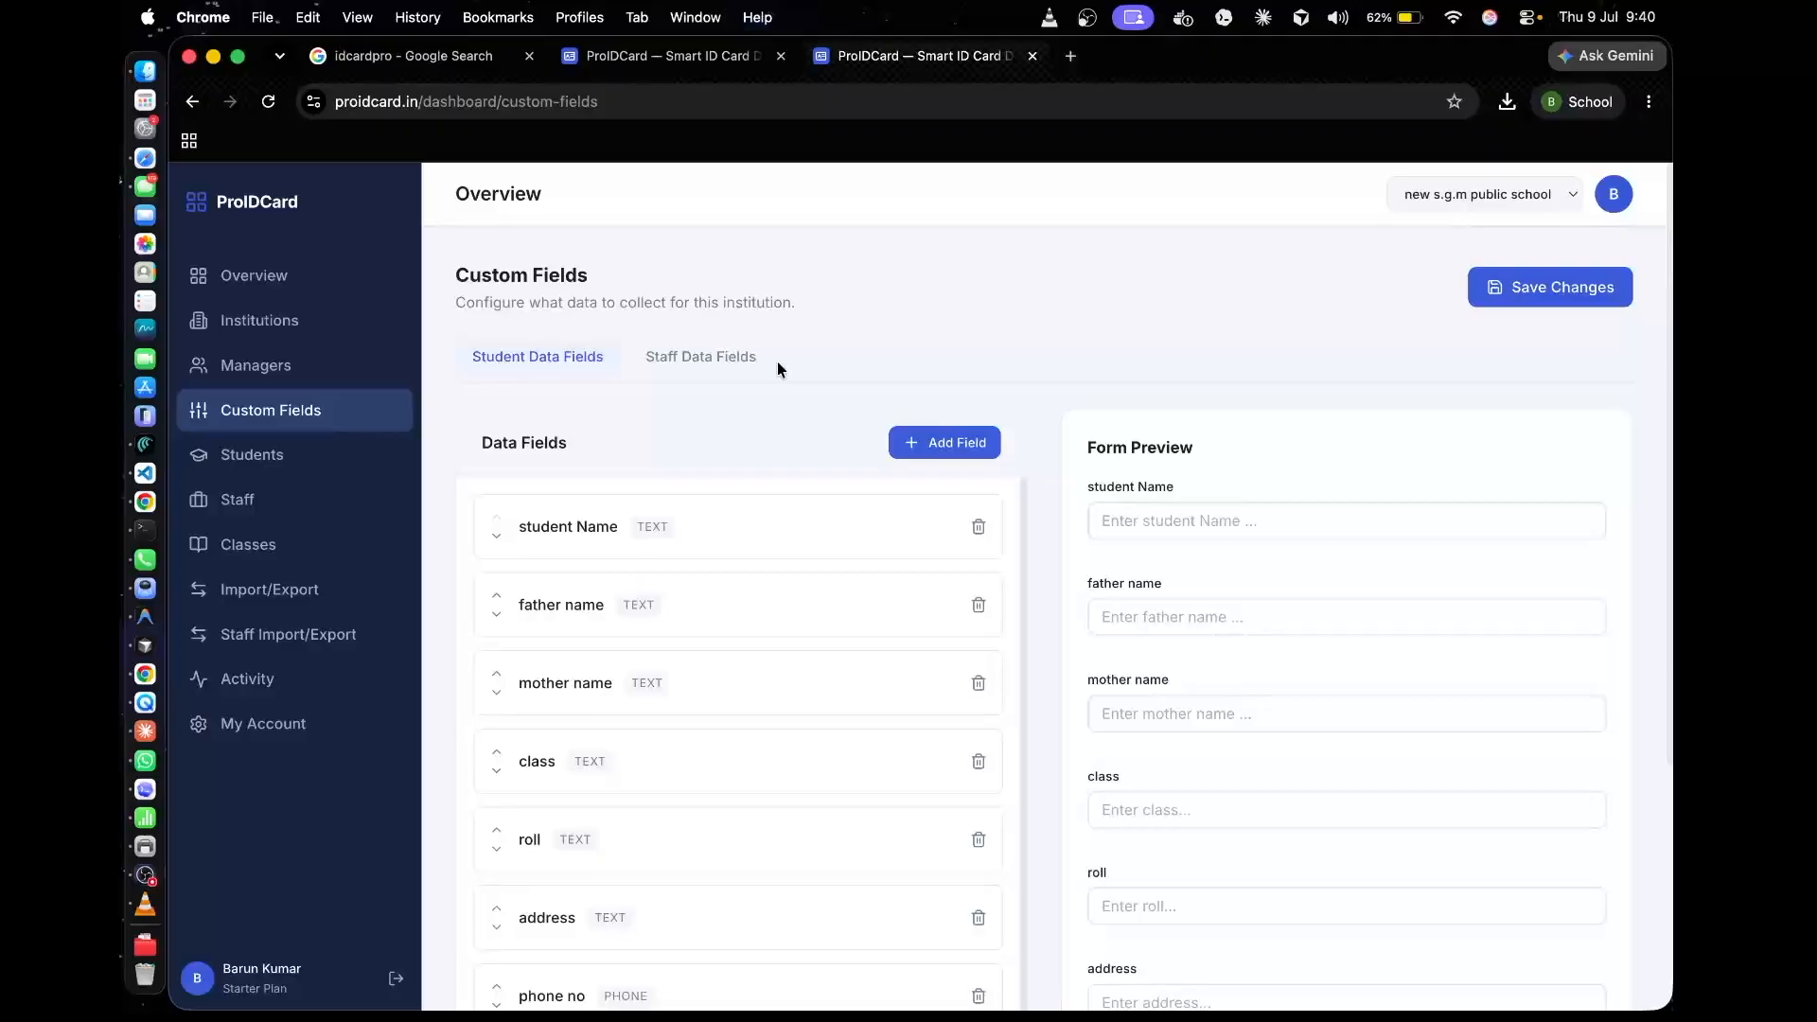
# Open the card template mapping for new s.g.m public school and nudge the student Name box slightly up and to the right
pyautogui.click(275, 322)
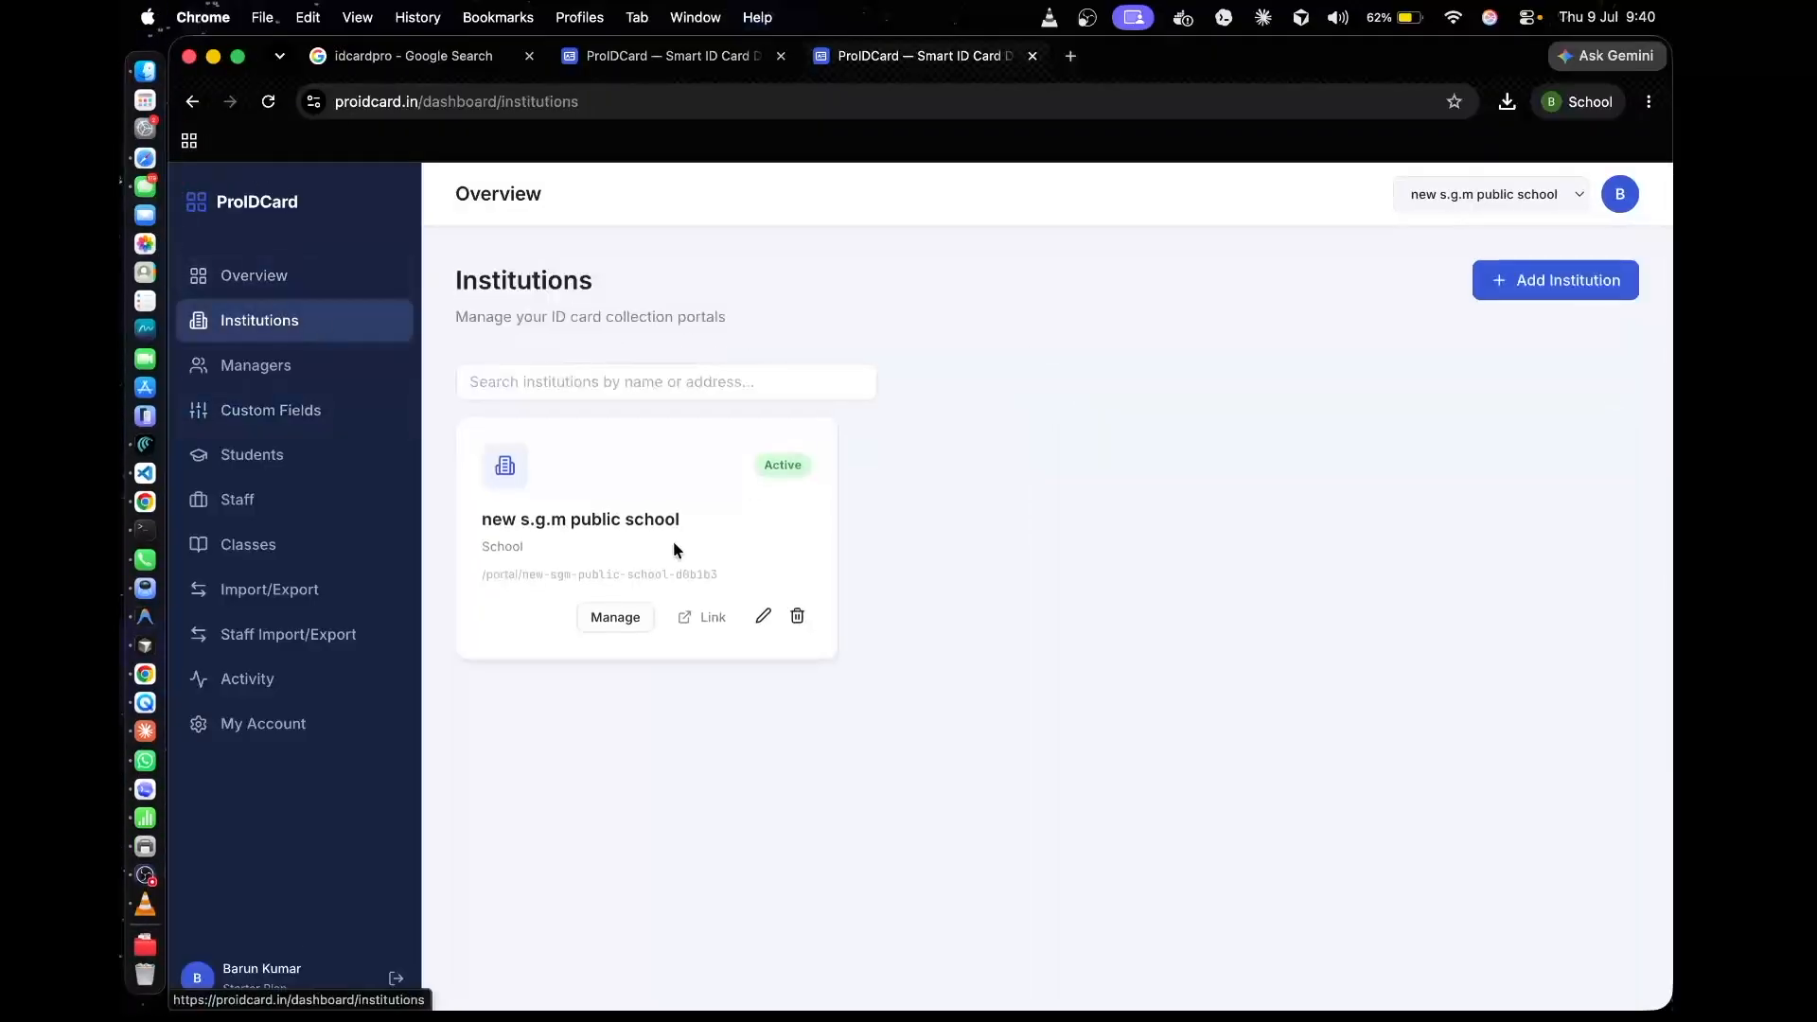
pyautogui.click(637, 615)
pyautogui.click(605, 373)
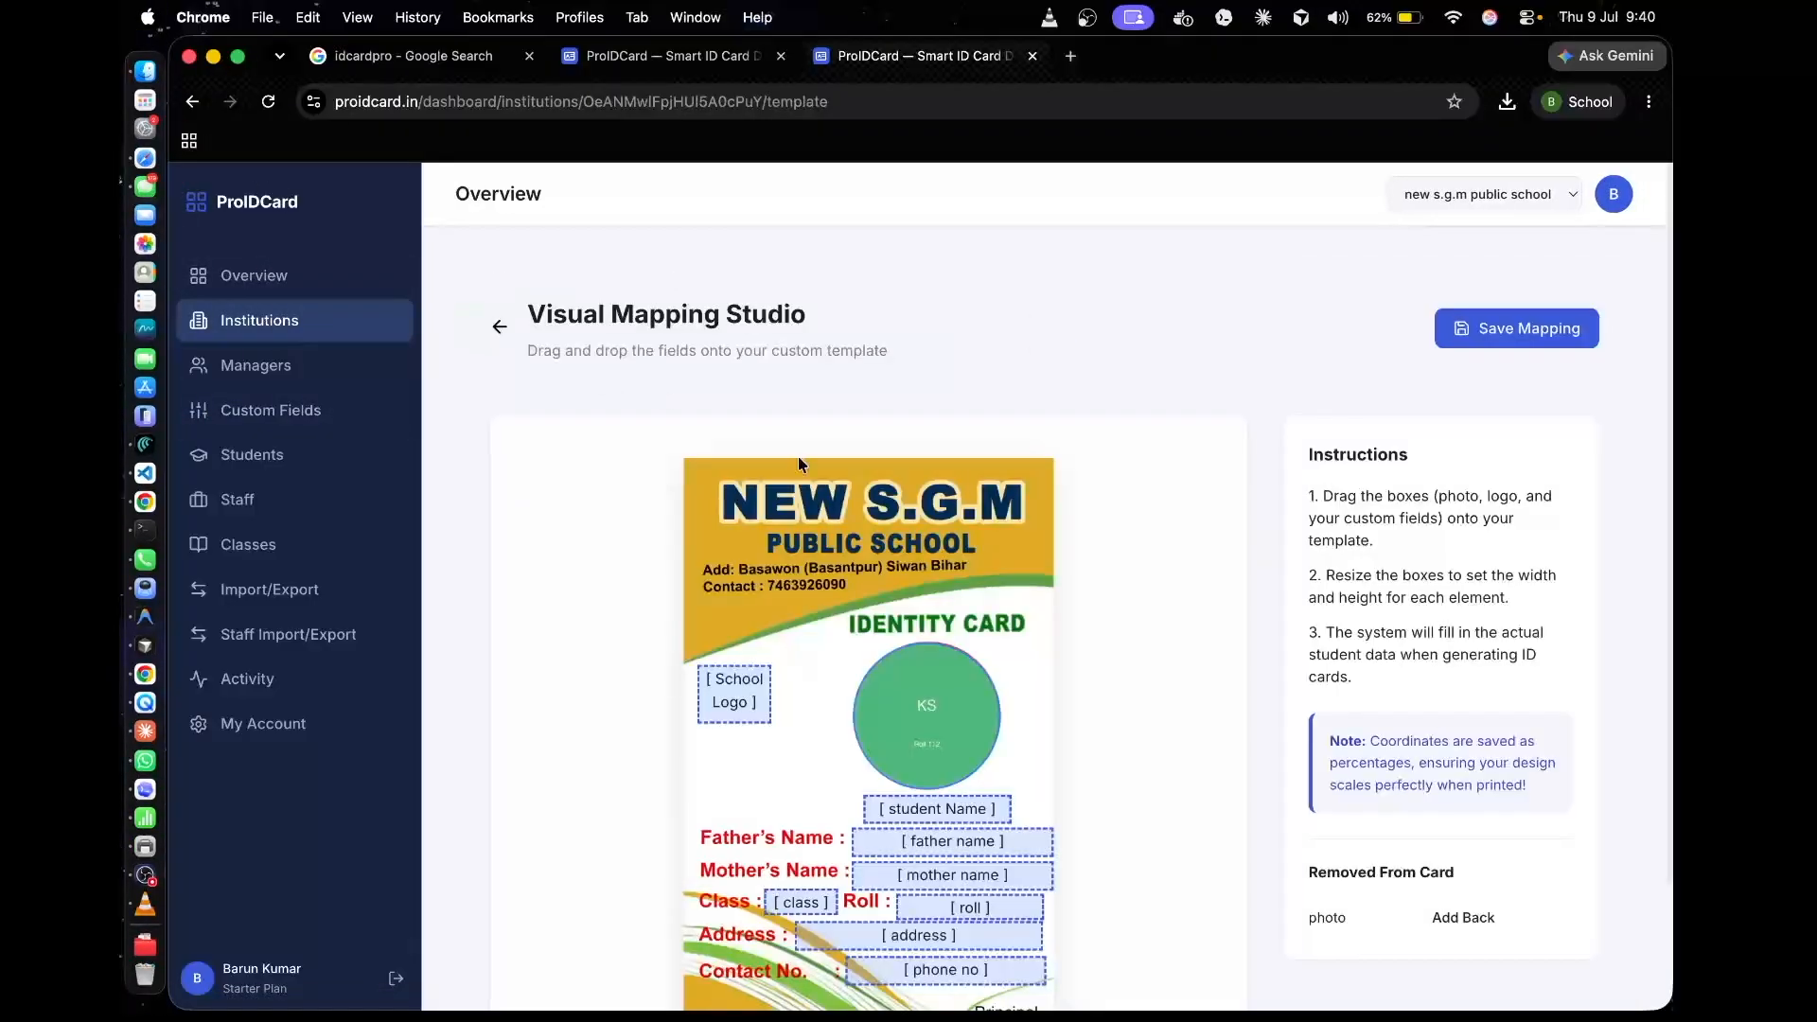
pyautogui.scroll(-3, 876, 719)
pyautogui.click(988, 661)
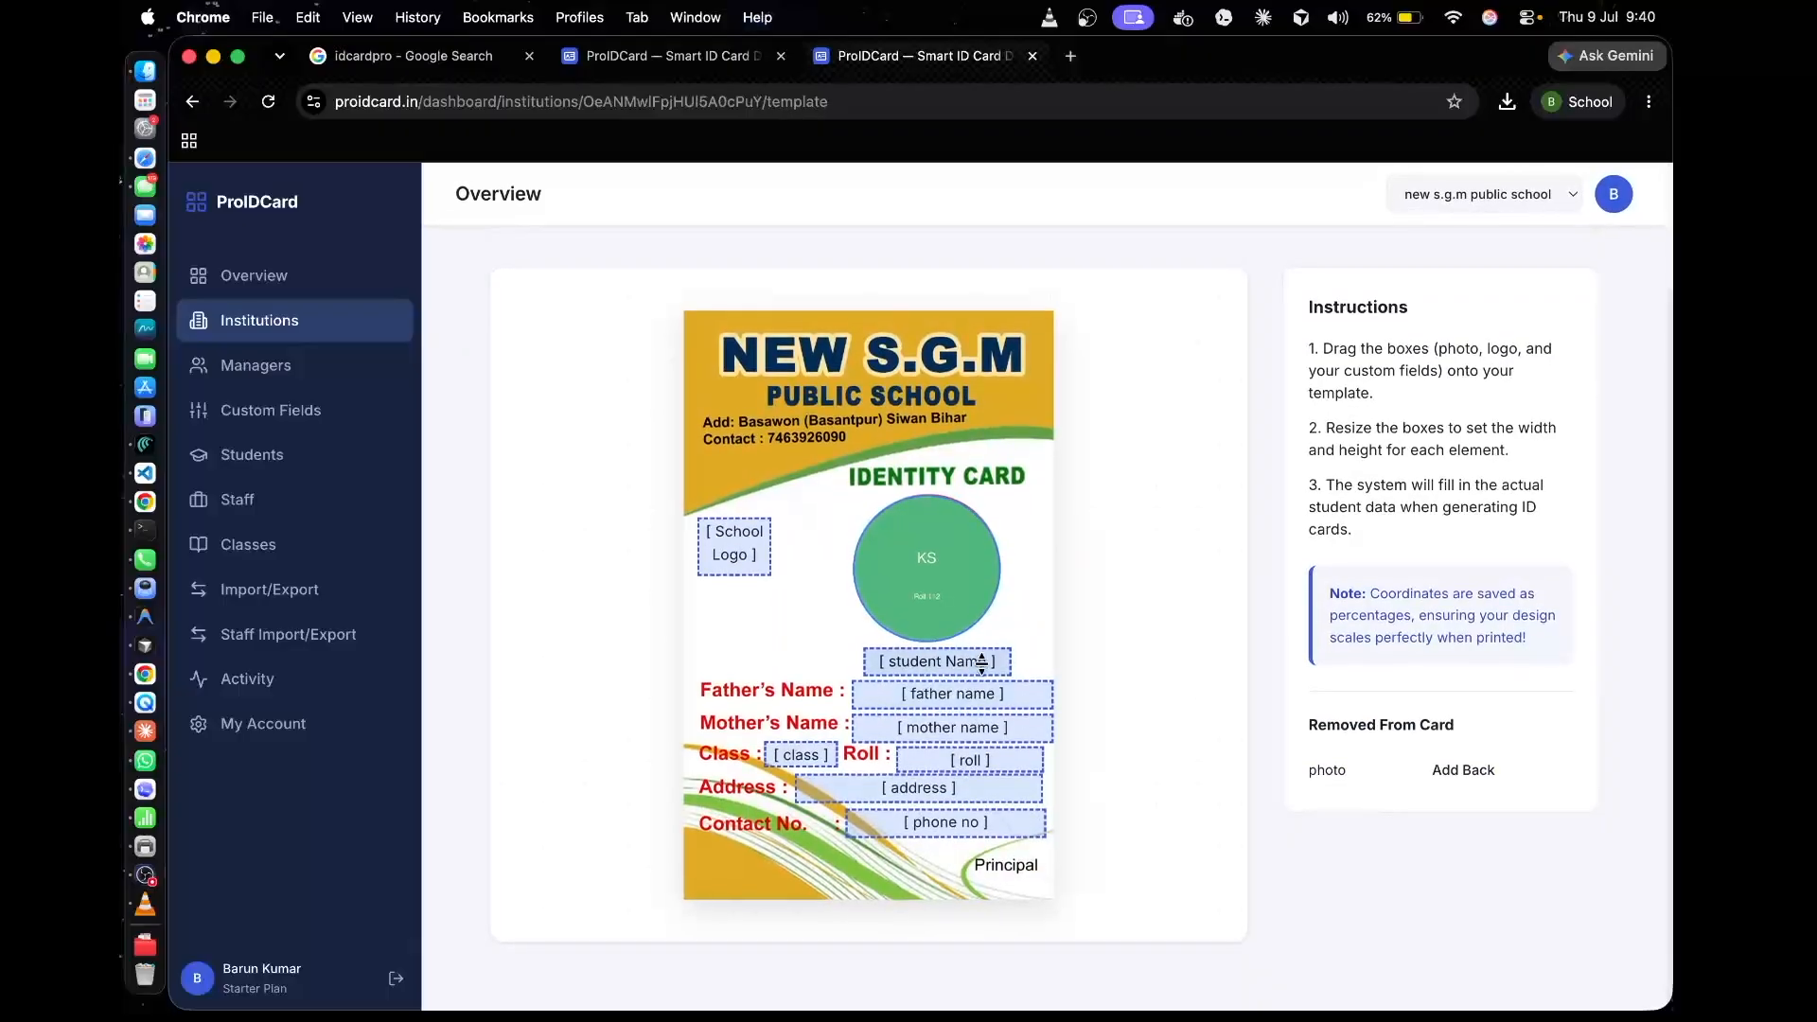
pyautogui.moveTo(989, 662); pyautogui.dragTo(995, 658)
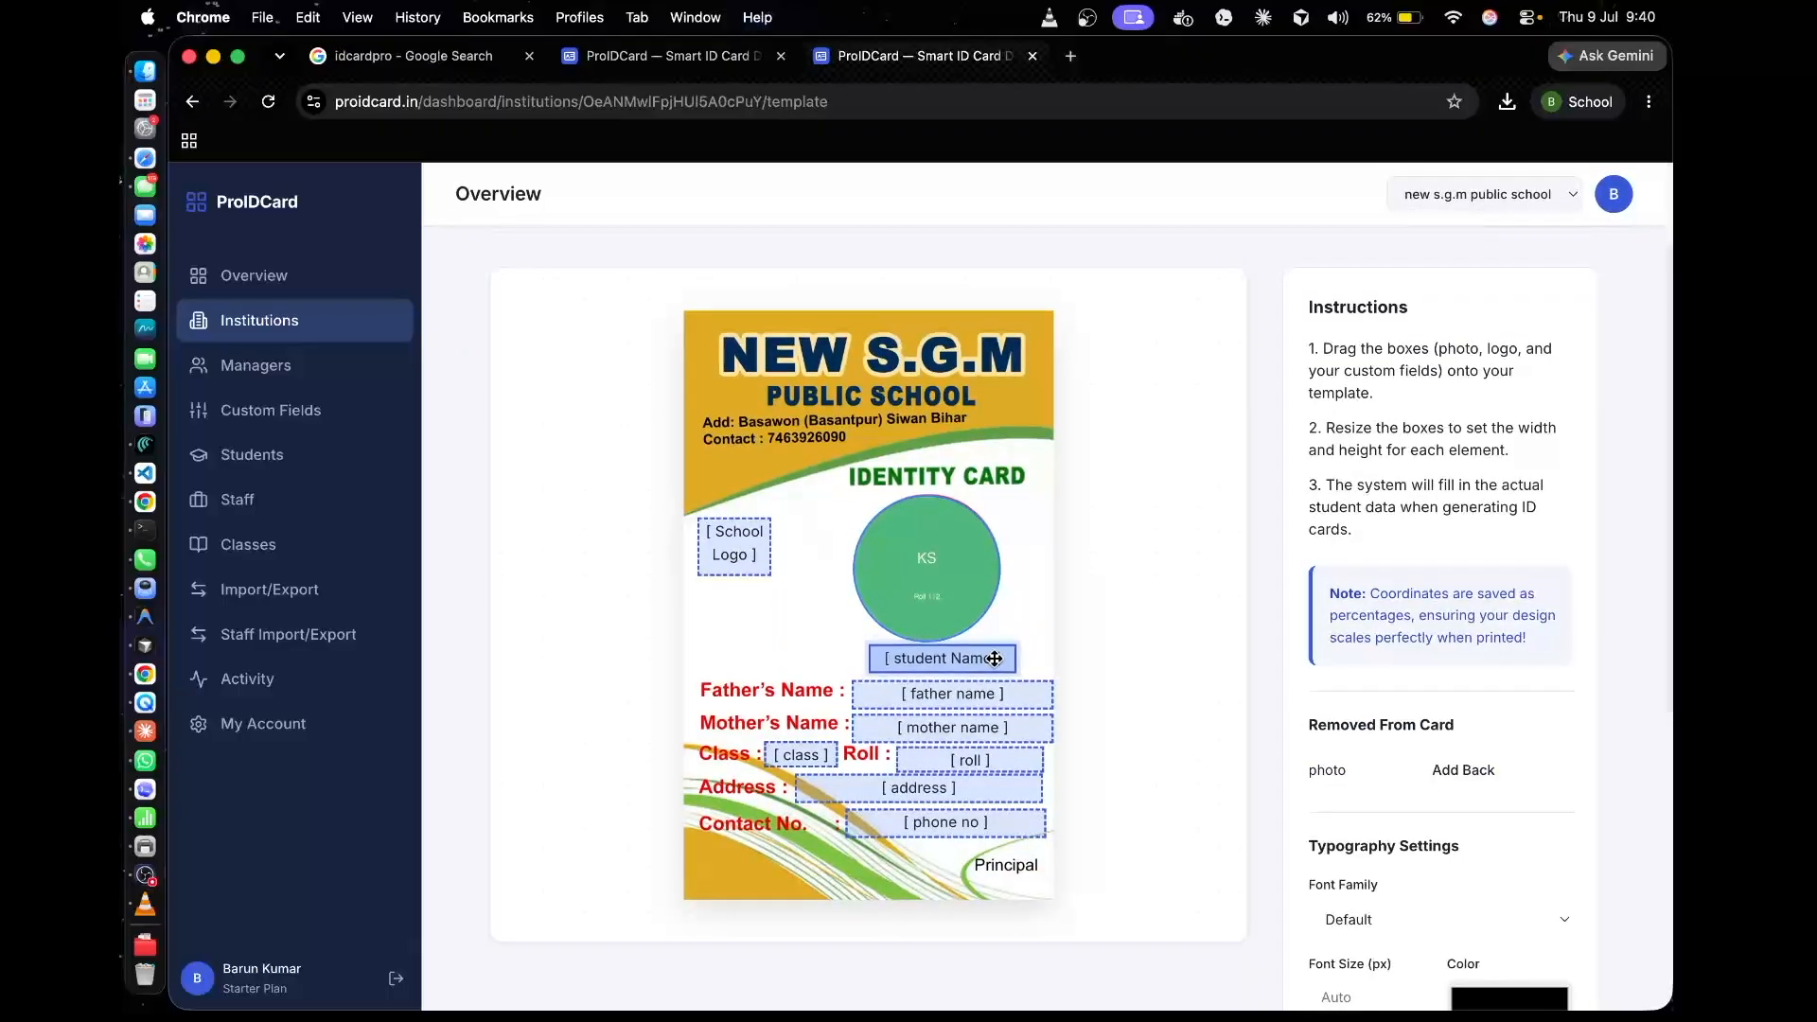
# Examine the typography settings and font family choices for the father name box, then select the roll box on the card template
pyautogui.click(941, 700)
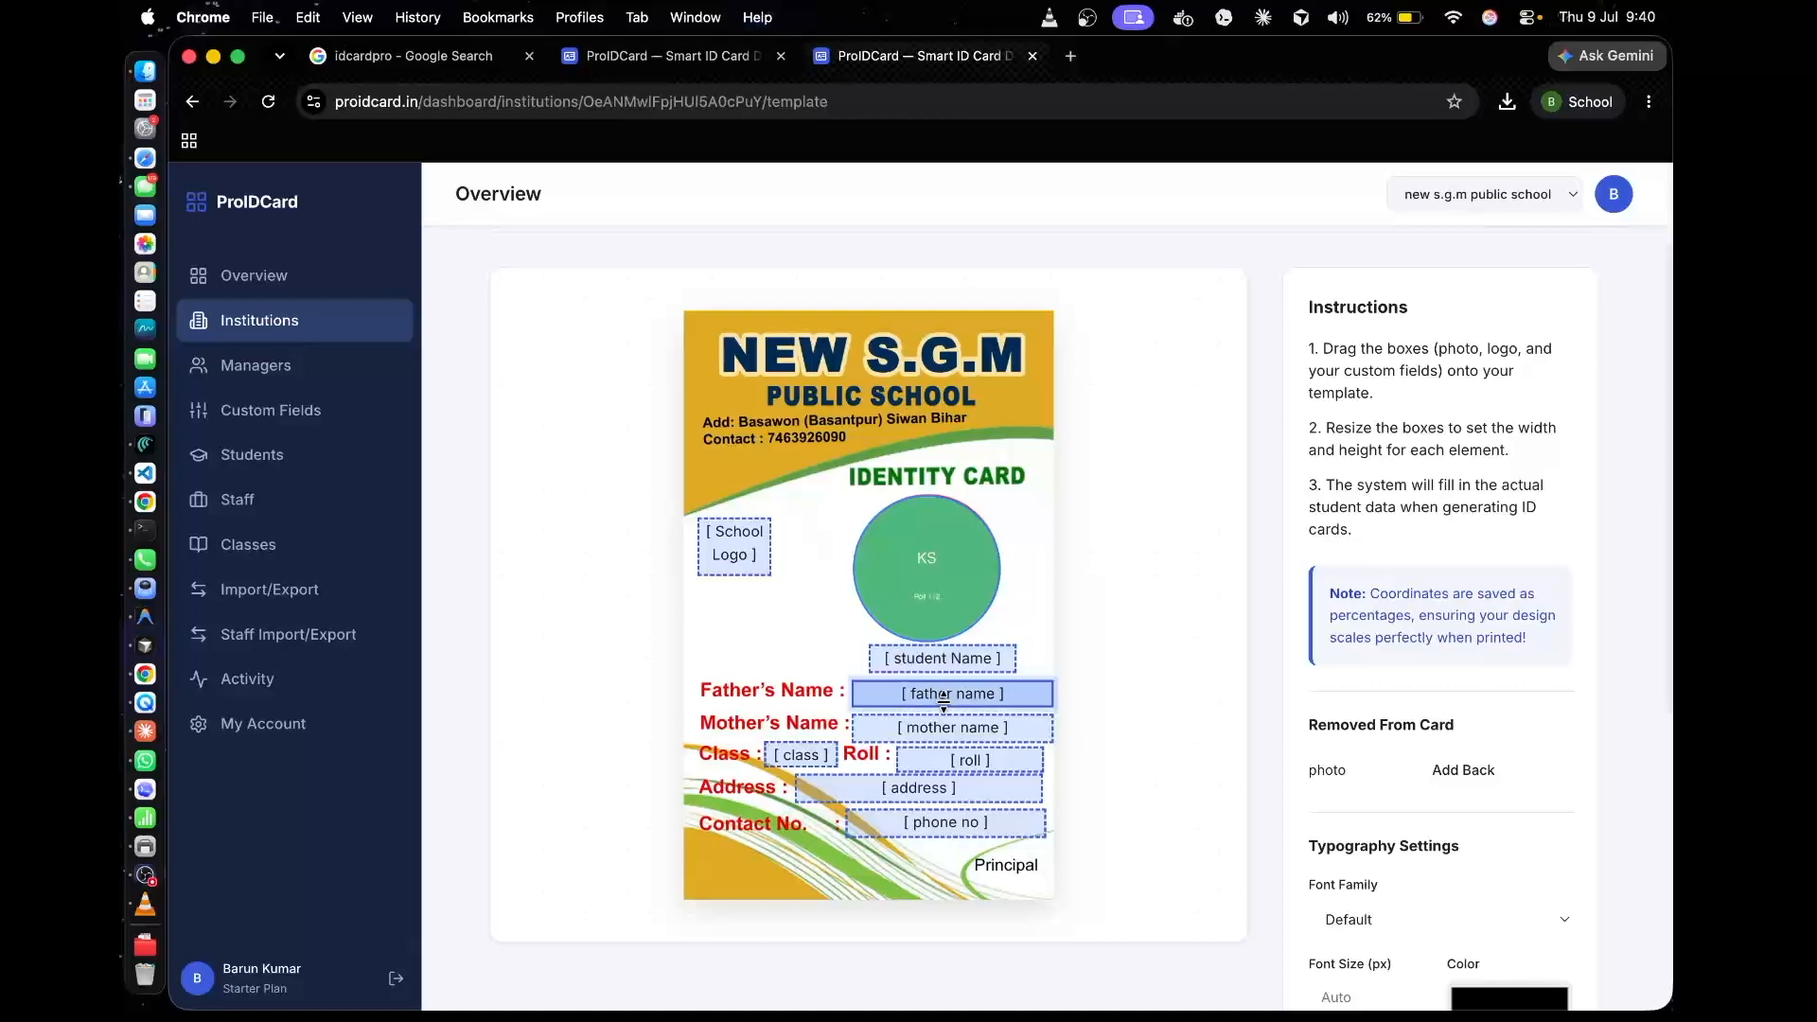
pyautogui.scroll(-2, 1349, 786)
pyautogui.scroll(-3, 1349, 785)
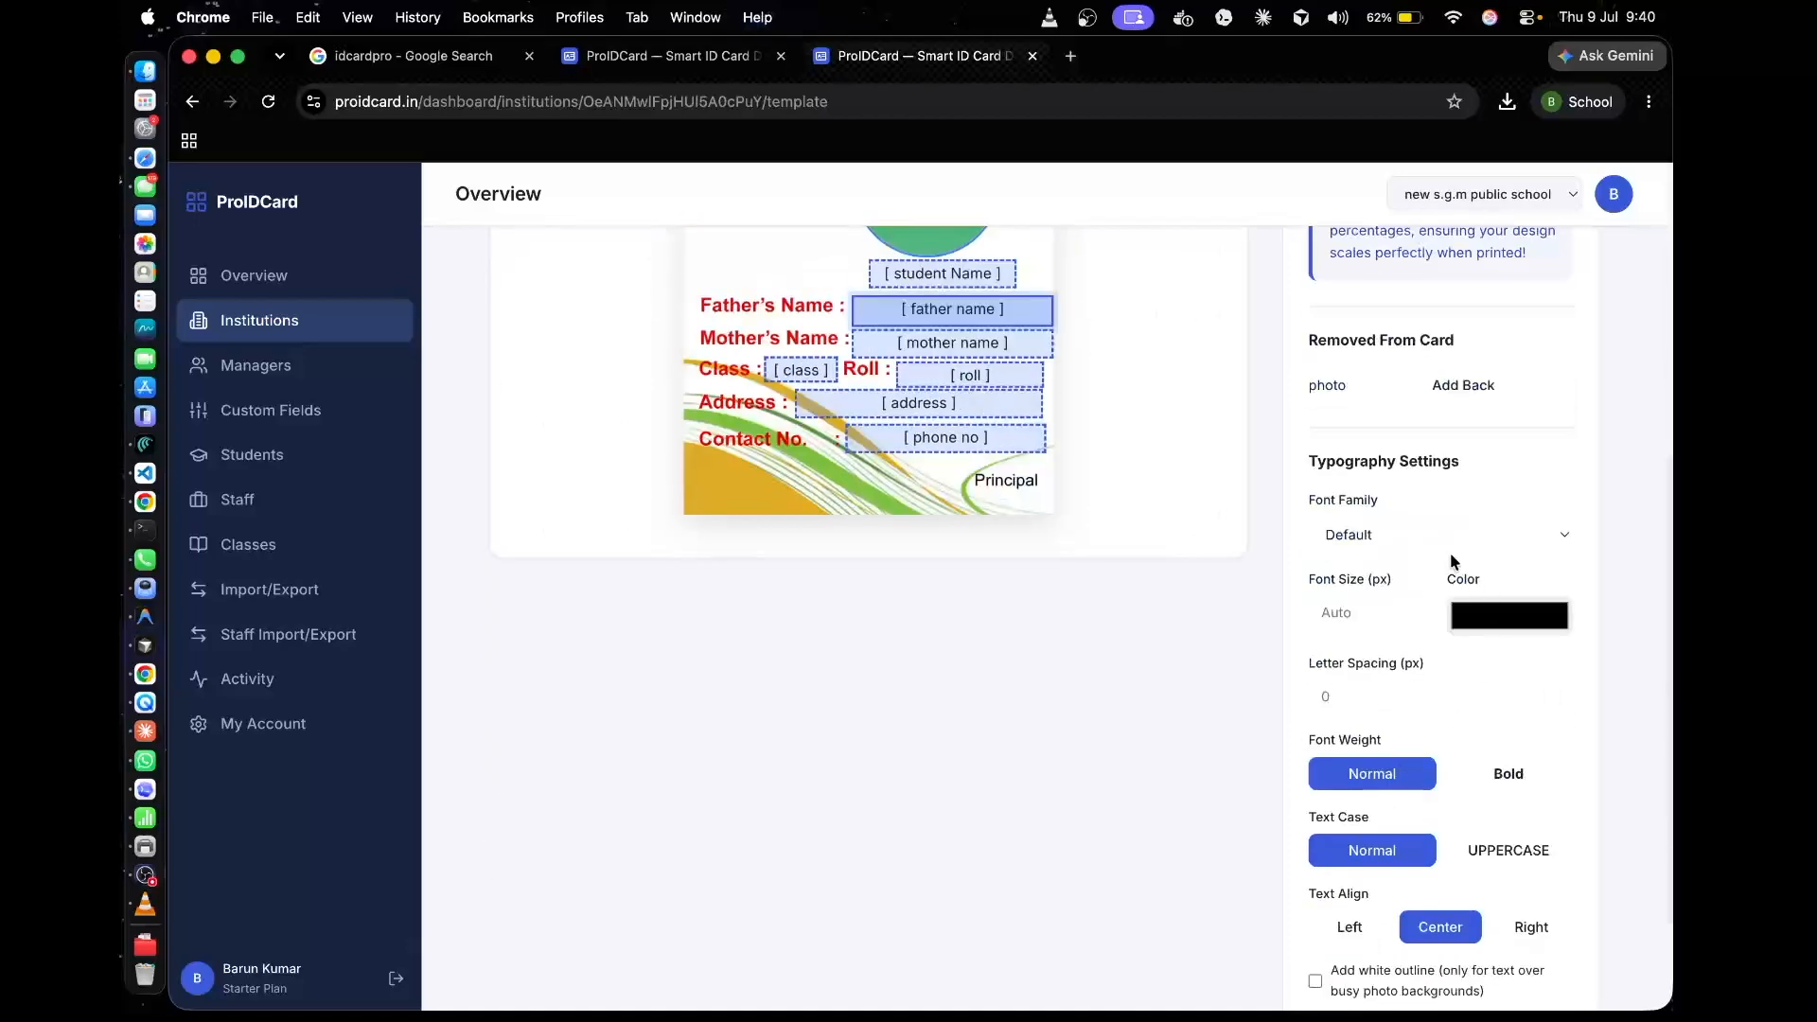
pyautogui.click(1443, 535)
pyautogui.click(1147, 779)
pyautogui.scroll(-2, 1230, 804)
pyautogui.scroll(7, 1162, 791)
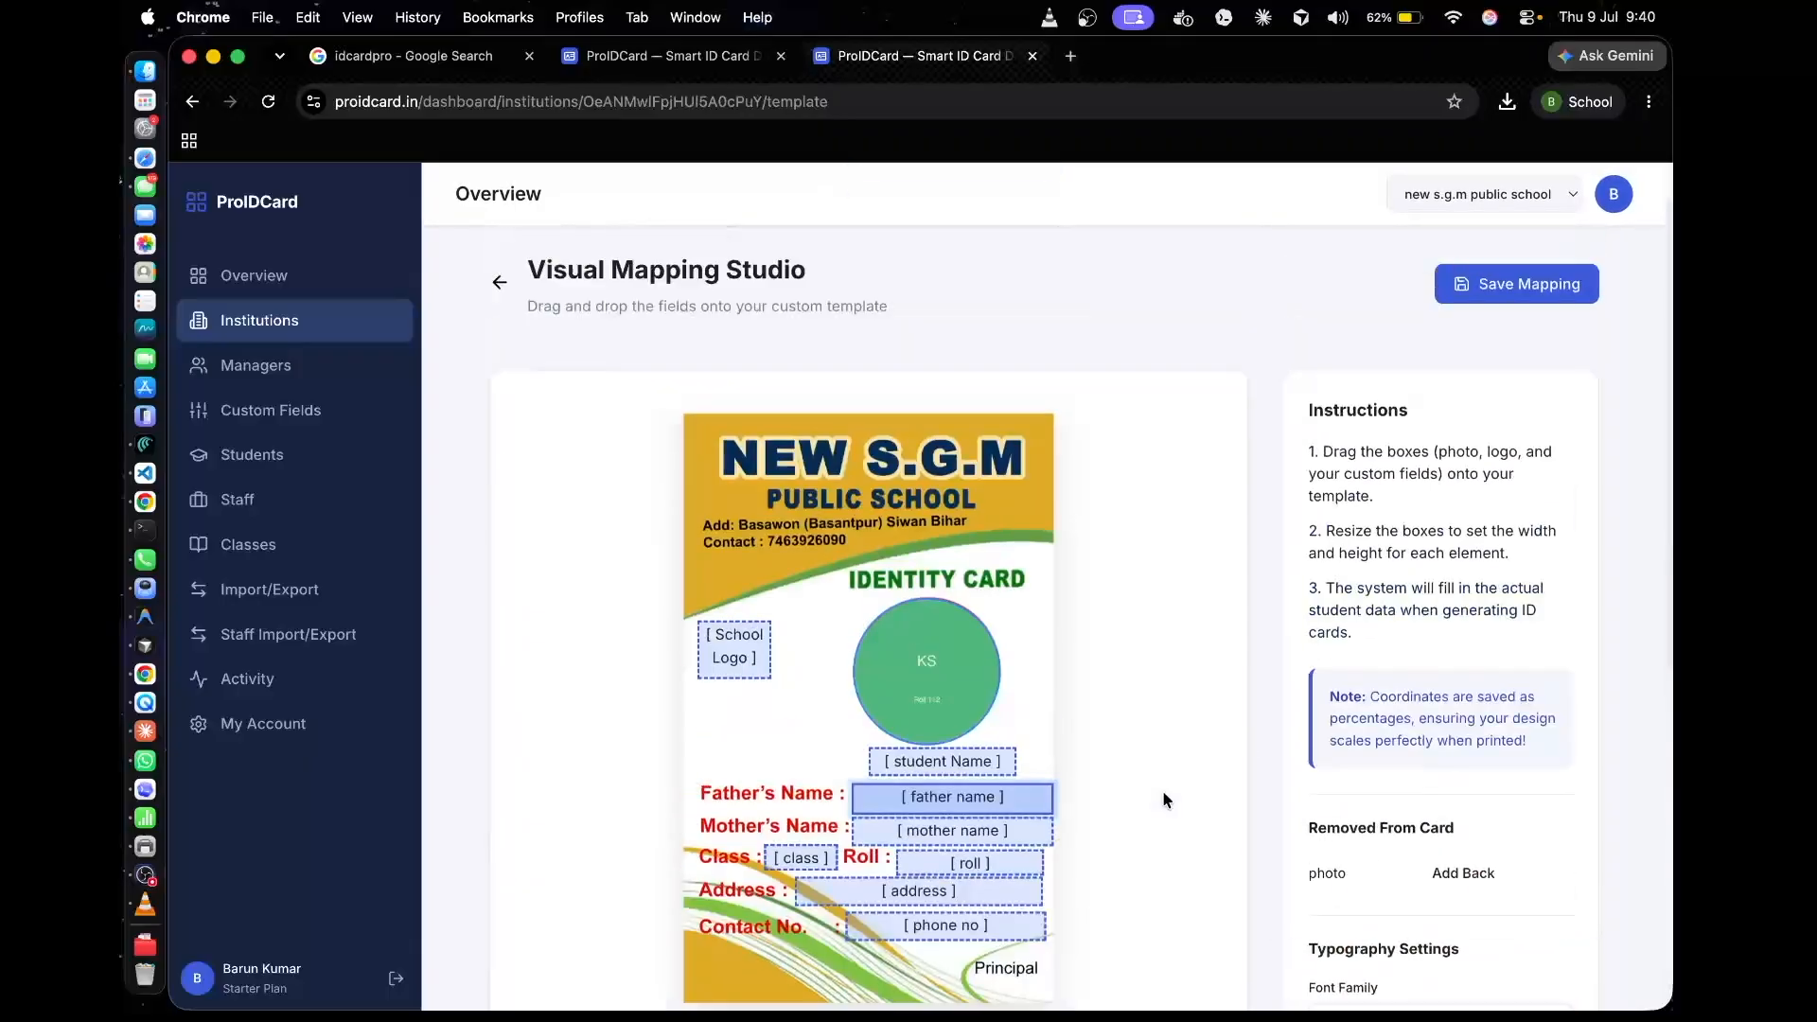
pyautogui.scroll(-2, 1162, 791)
pyautogui.scroll(-1, 1164, 798)
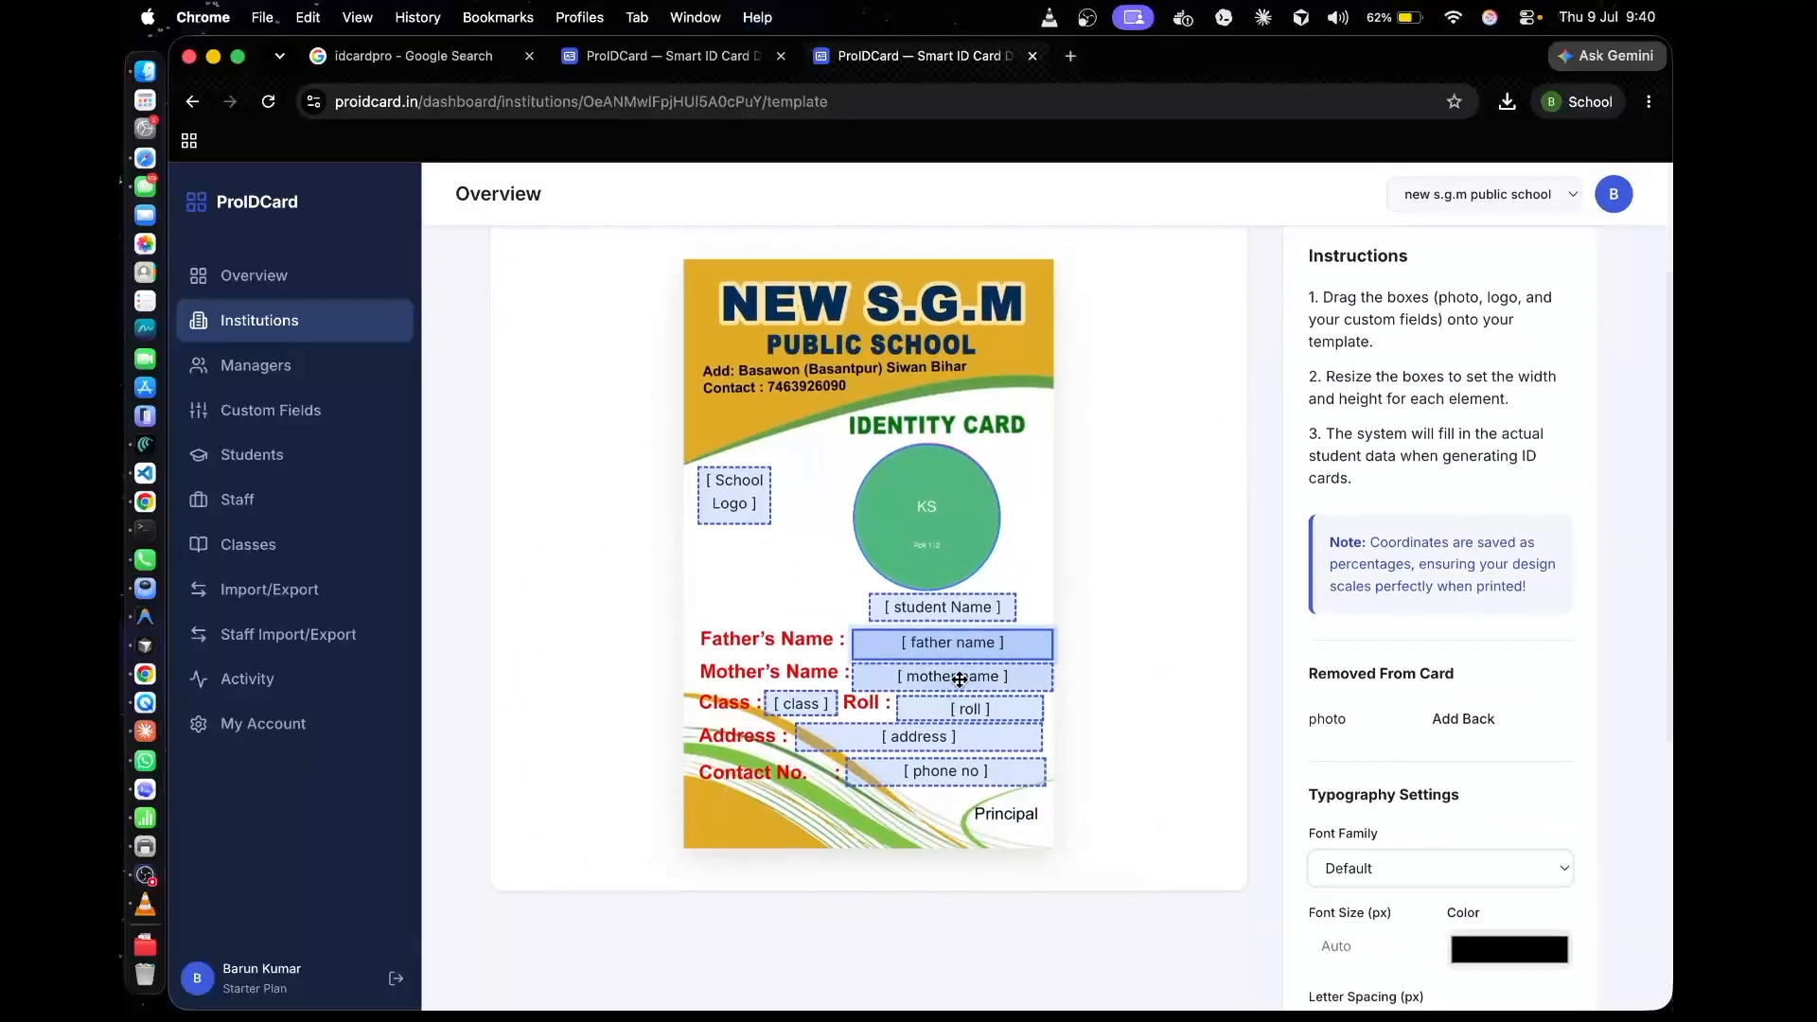
pyautogui.click(965, 705)
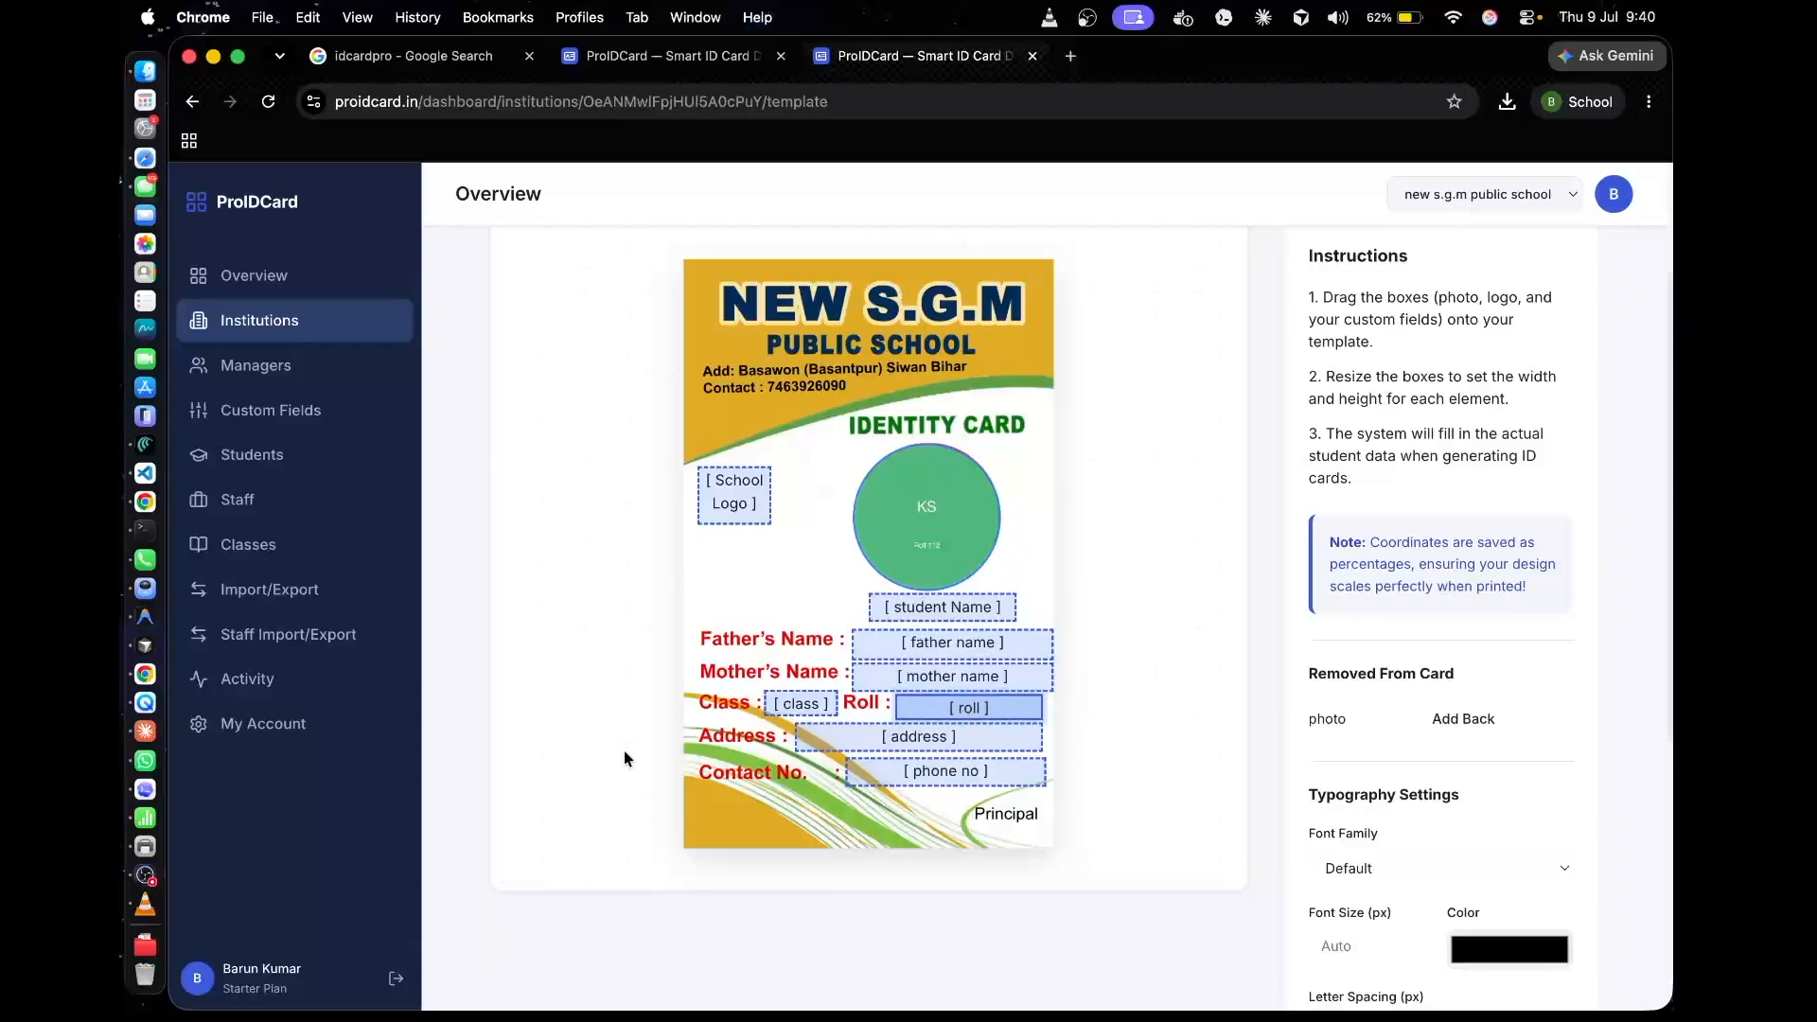
# Open the school's student list and delete the first class 8 student record
pyautogui.click(279, 361)
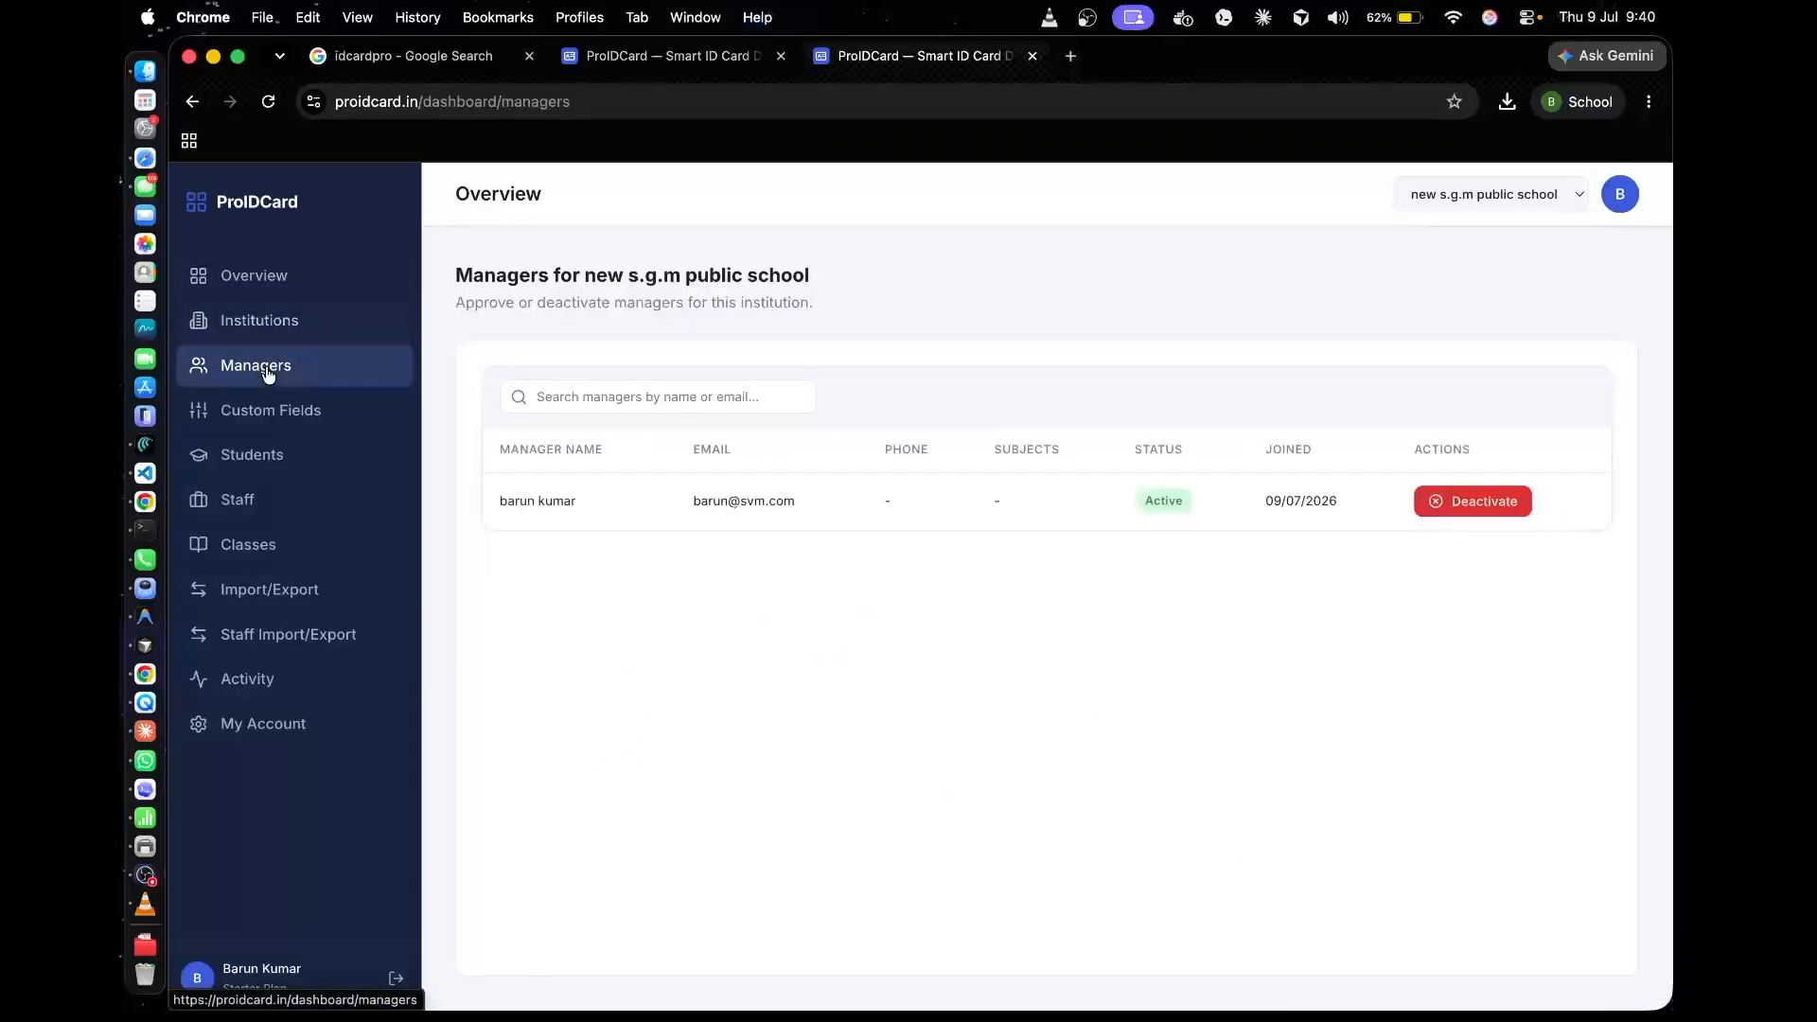
pyautogui.click(291, 413)
pyautogui.click(268, 461)
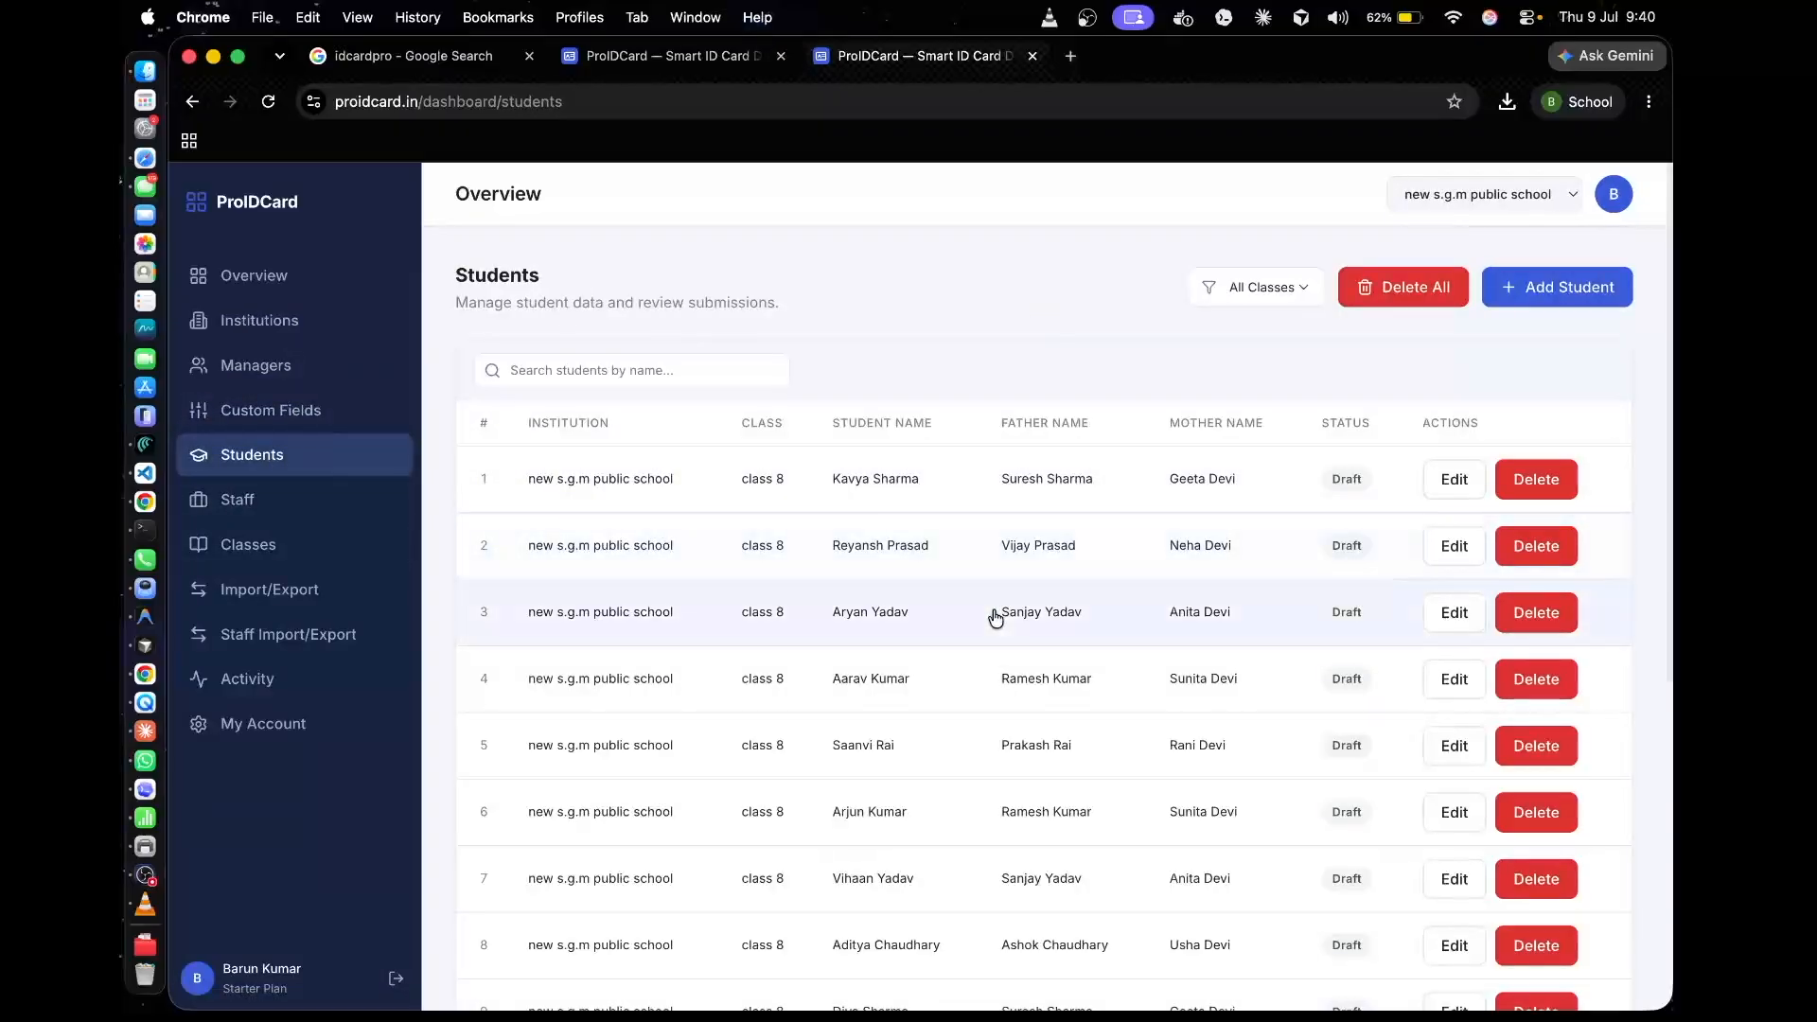
pyautogui.scroll(-5, 994, 615)
pyautogui.scroll(5, 1001, 616)
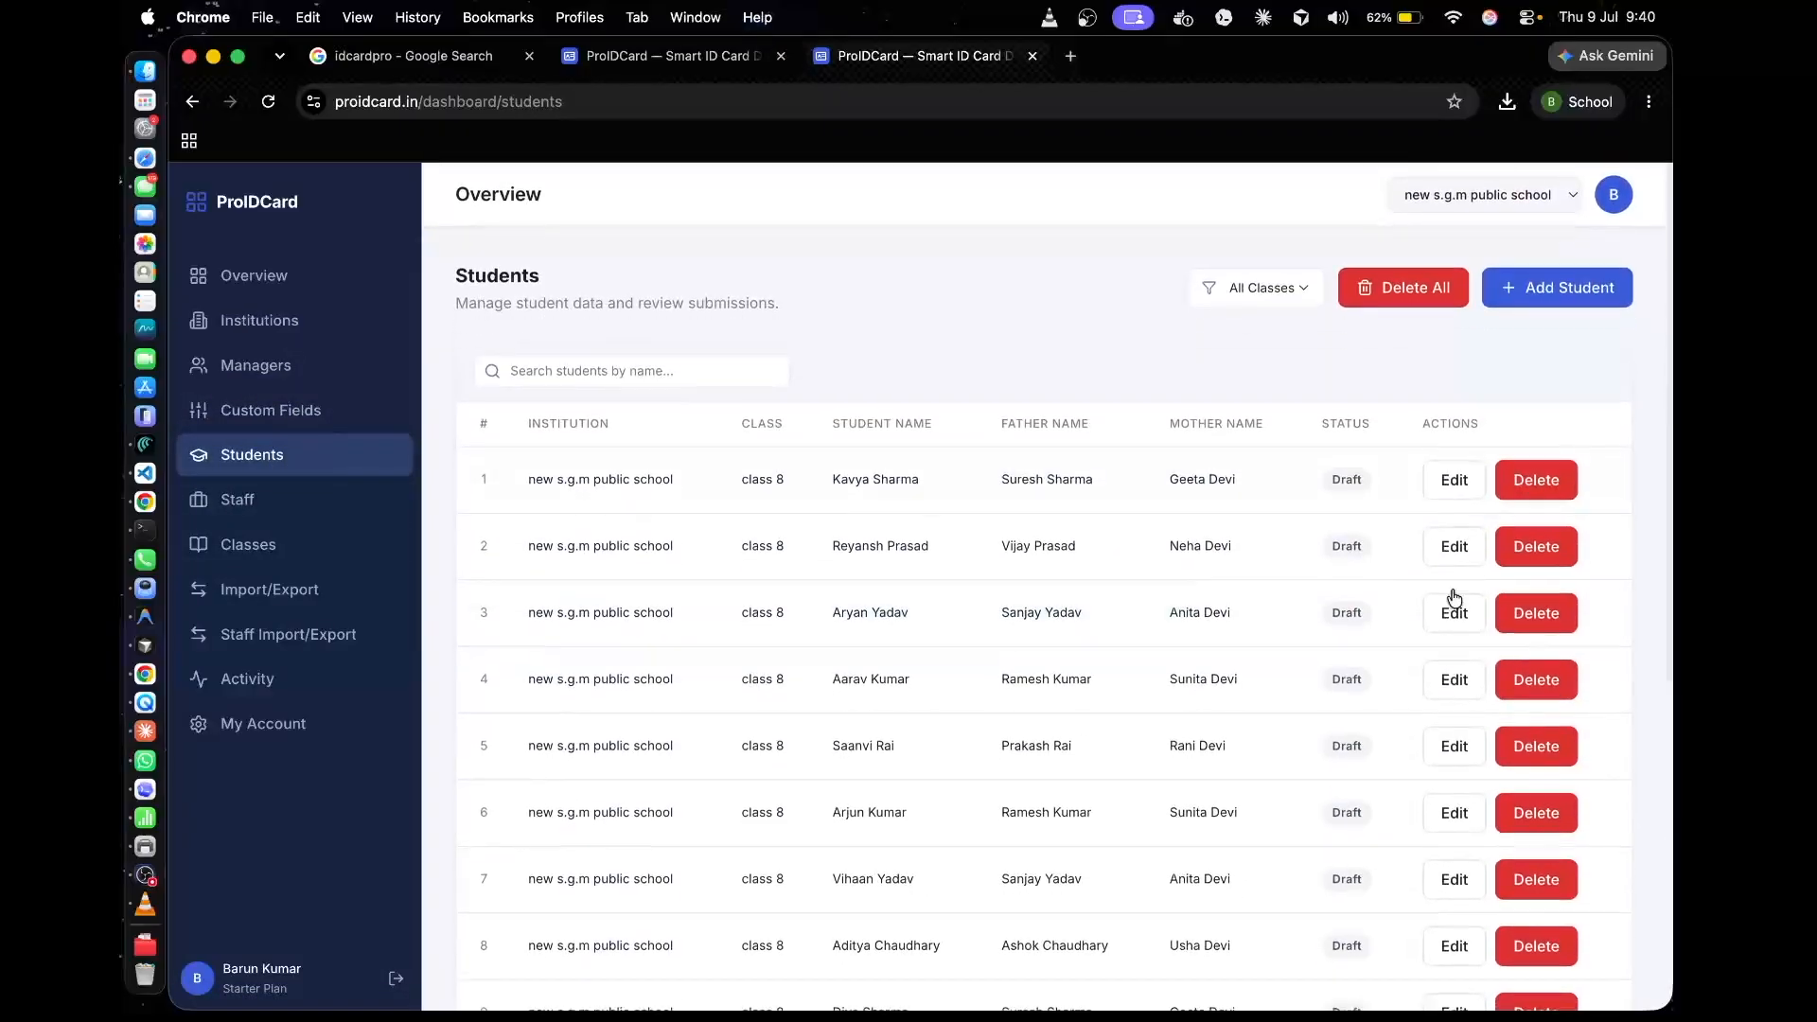
pyautogui.click(1525, 481)
pyautogui.click(1144, 649)
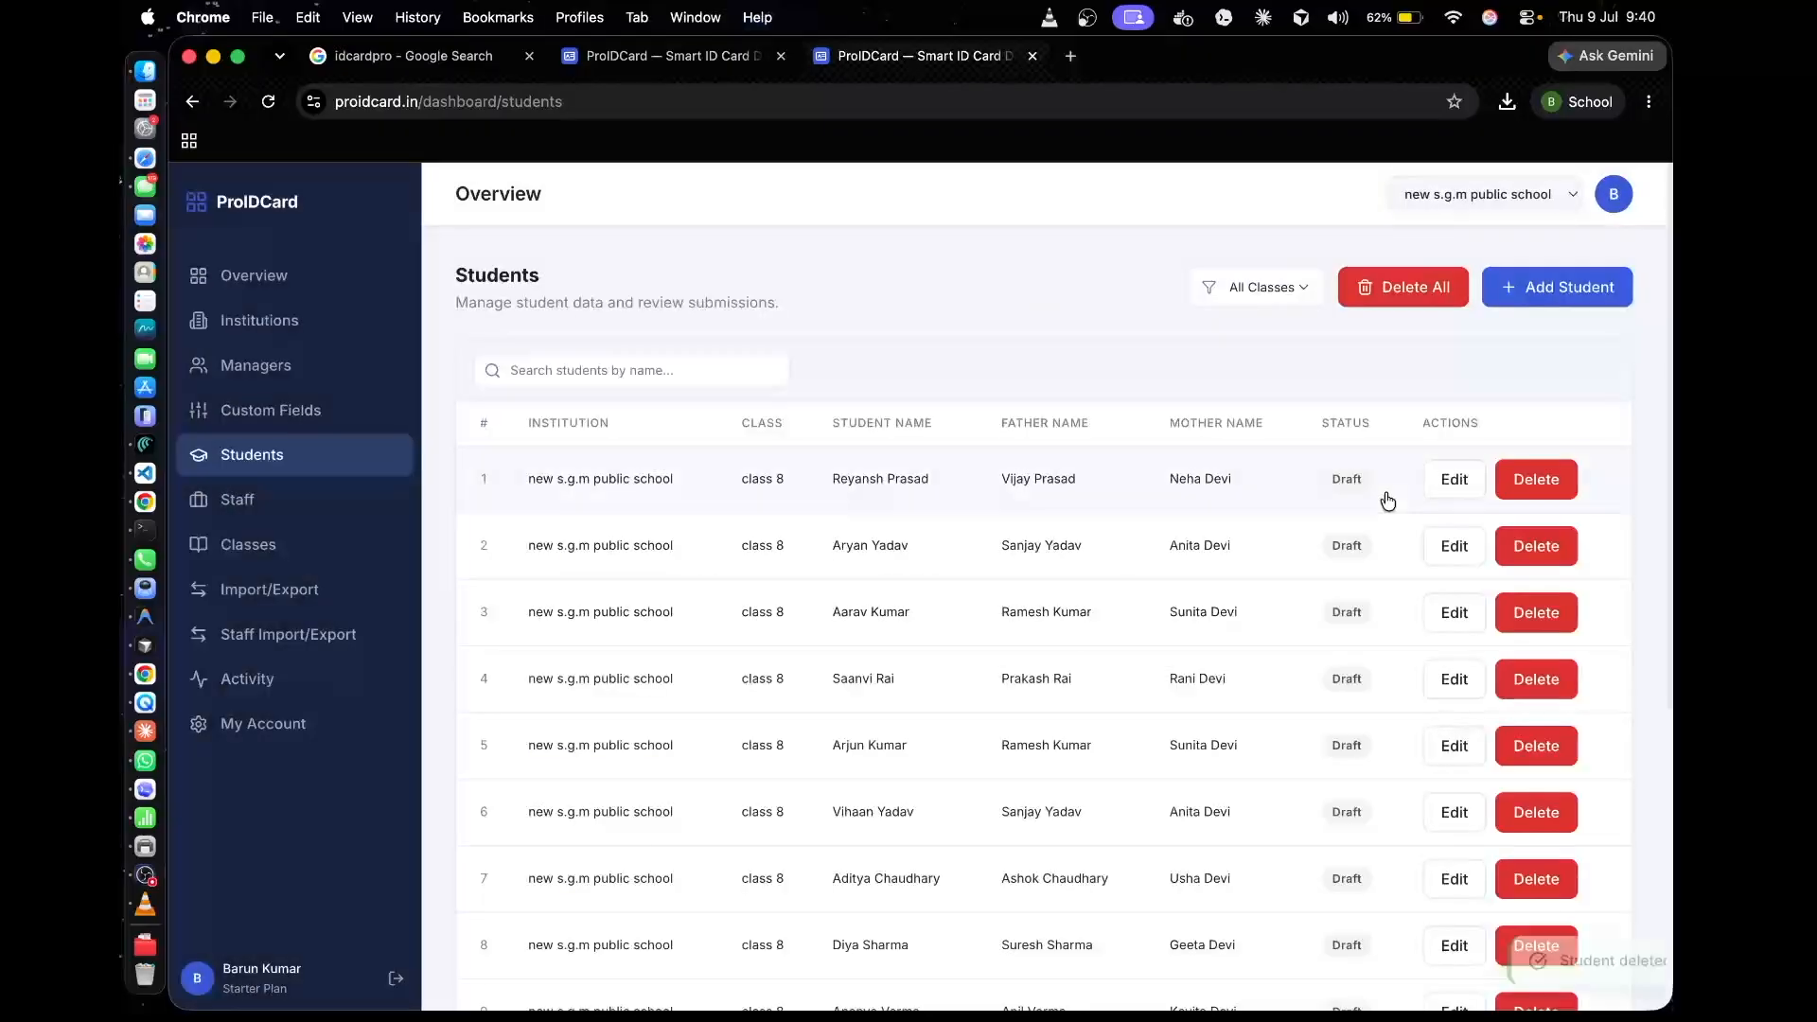
# Open the roll 107 student's record and advance its status through submitted and verified to approved
pyautogui.click(1247, 505)
pyautogui.click(1443, 390)
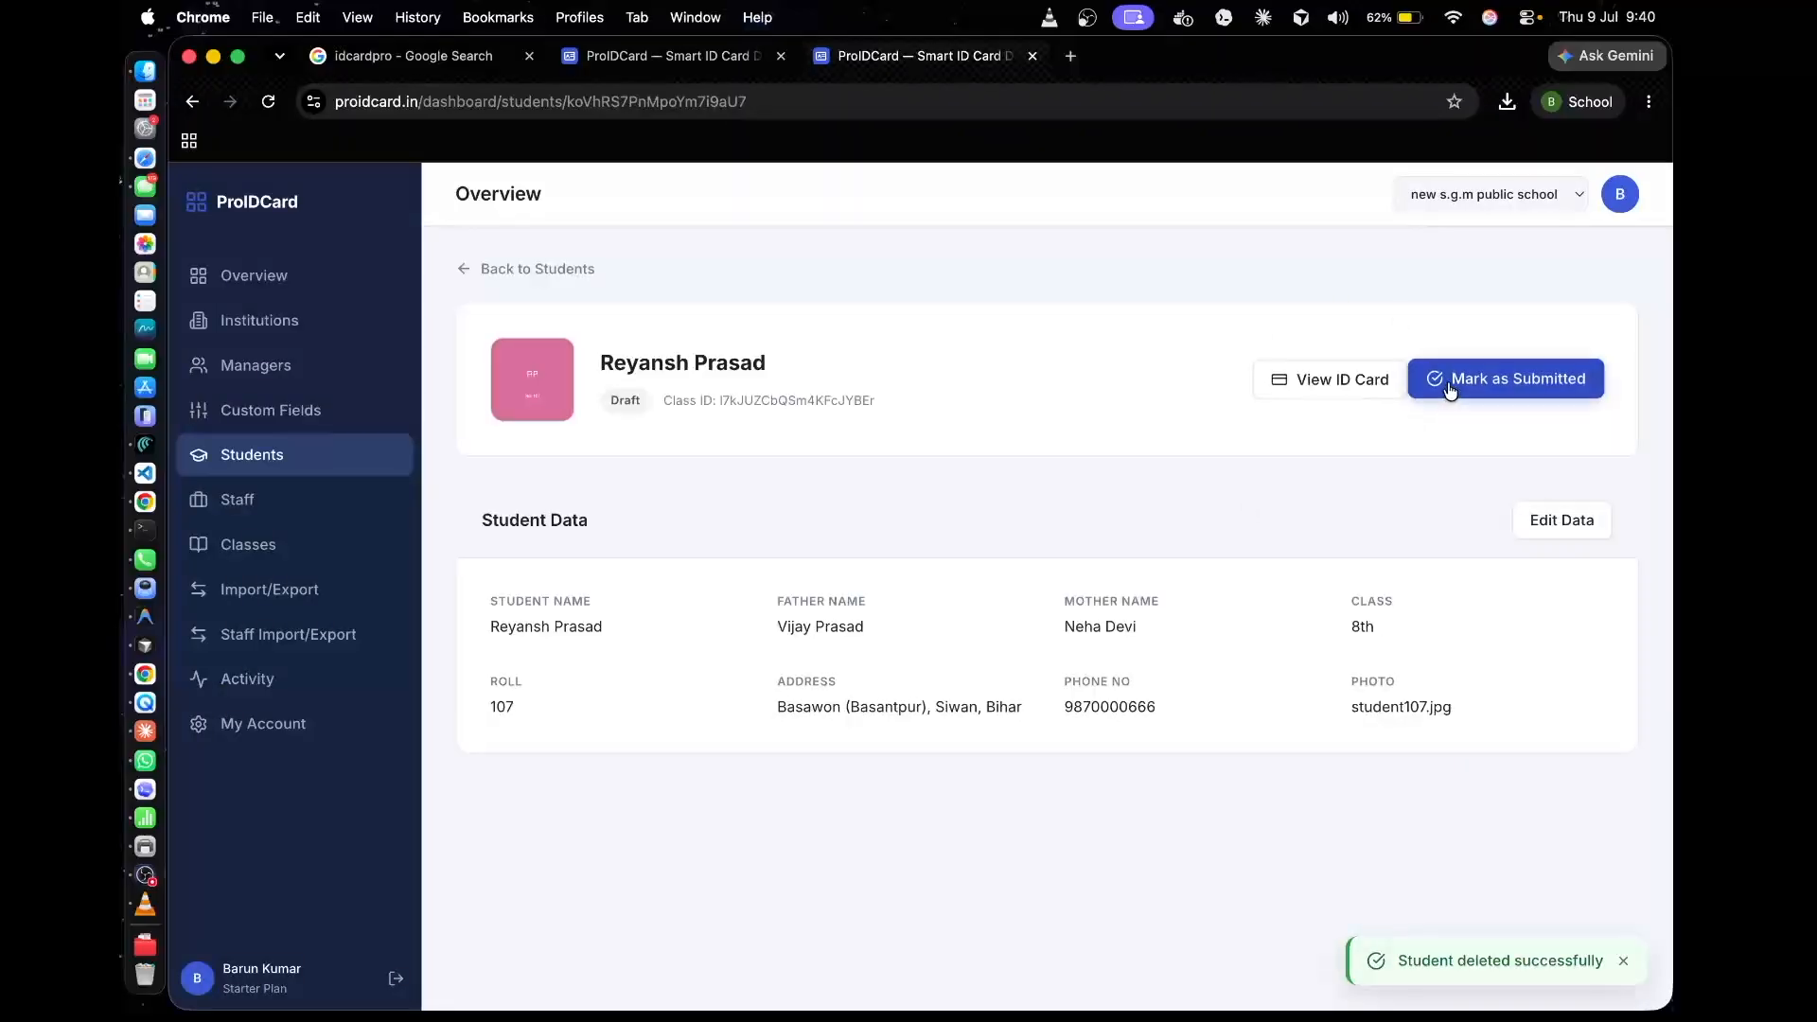
pyautogui.click(1448, 388)
pyautogui.click(1448, 386)
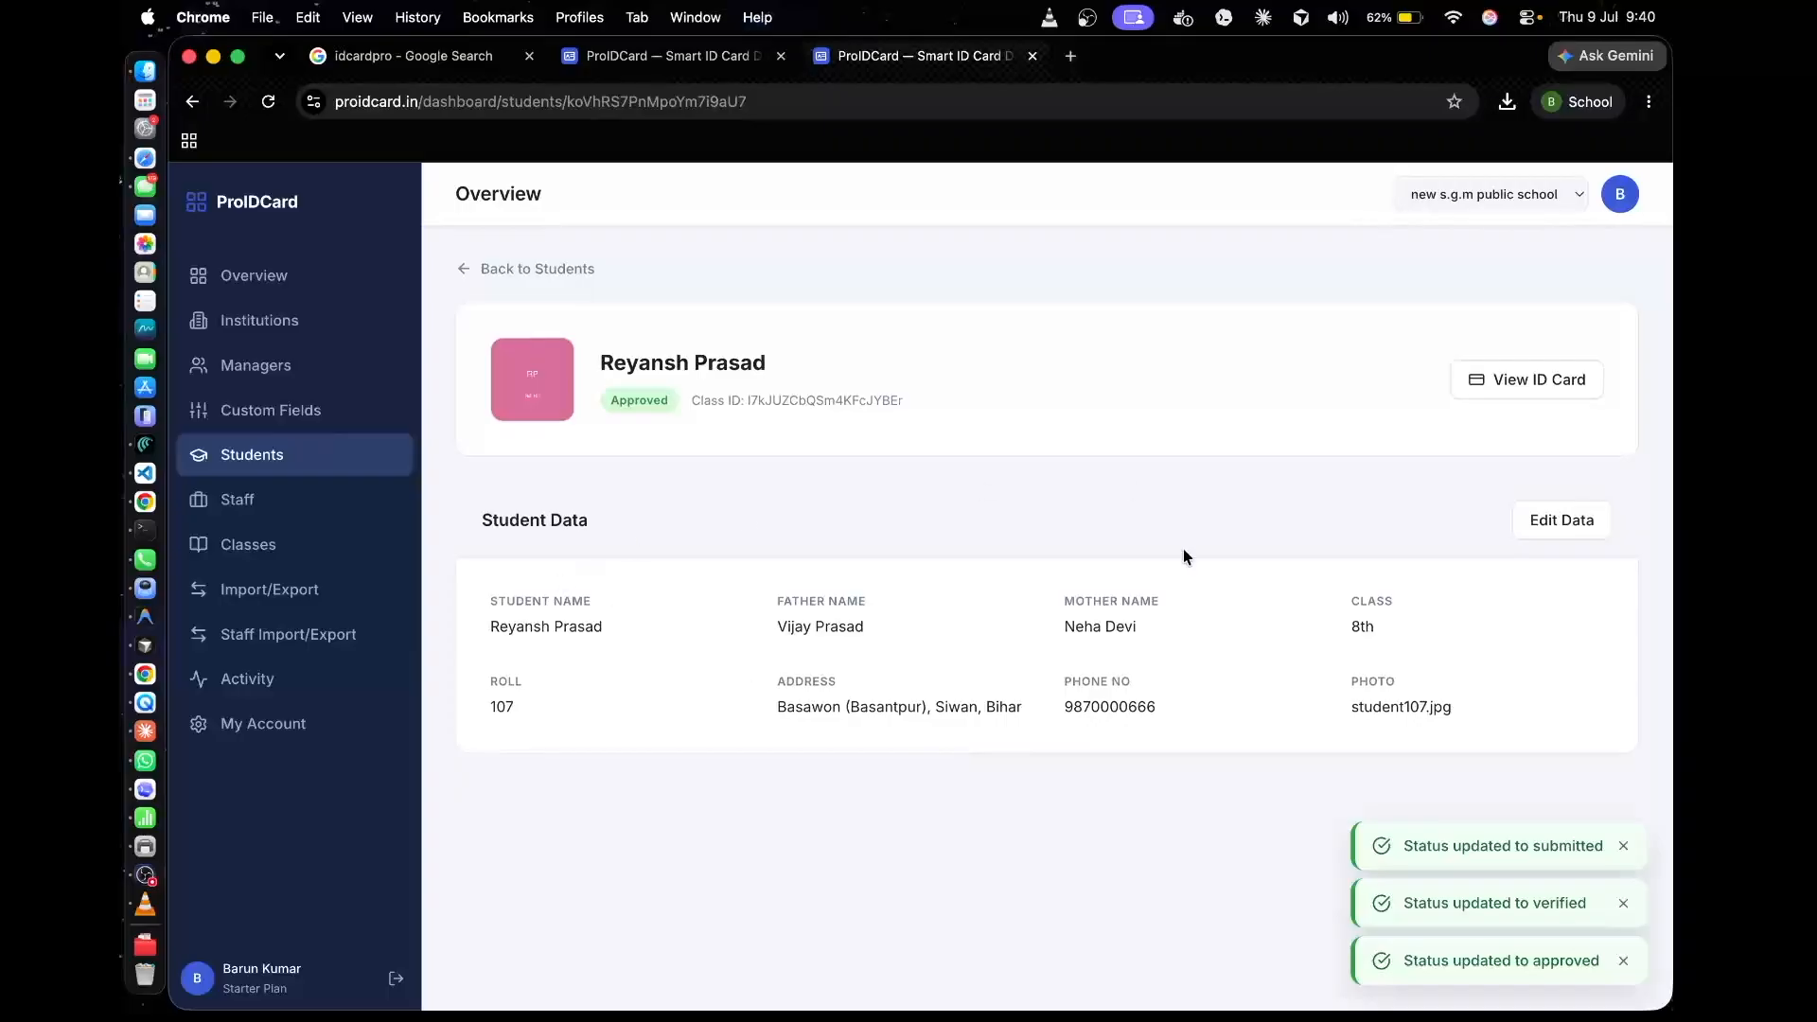
# Copy the magic link of class 8 and open the student bulk import and export page
pyautogui.click(238, 509)
pyautogui.click(300, 553)
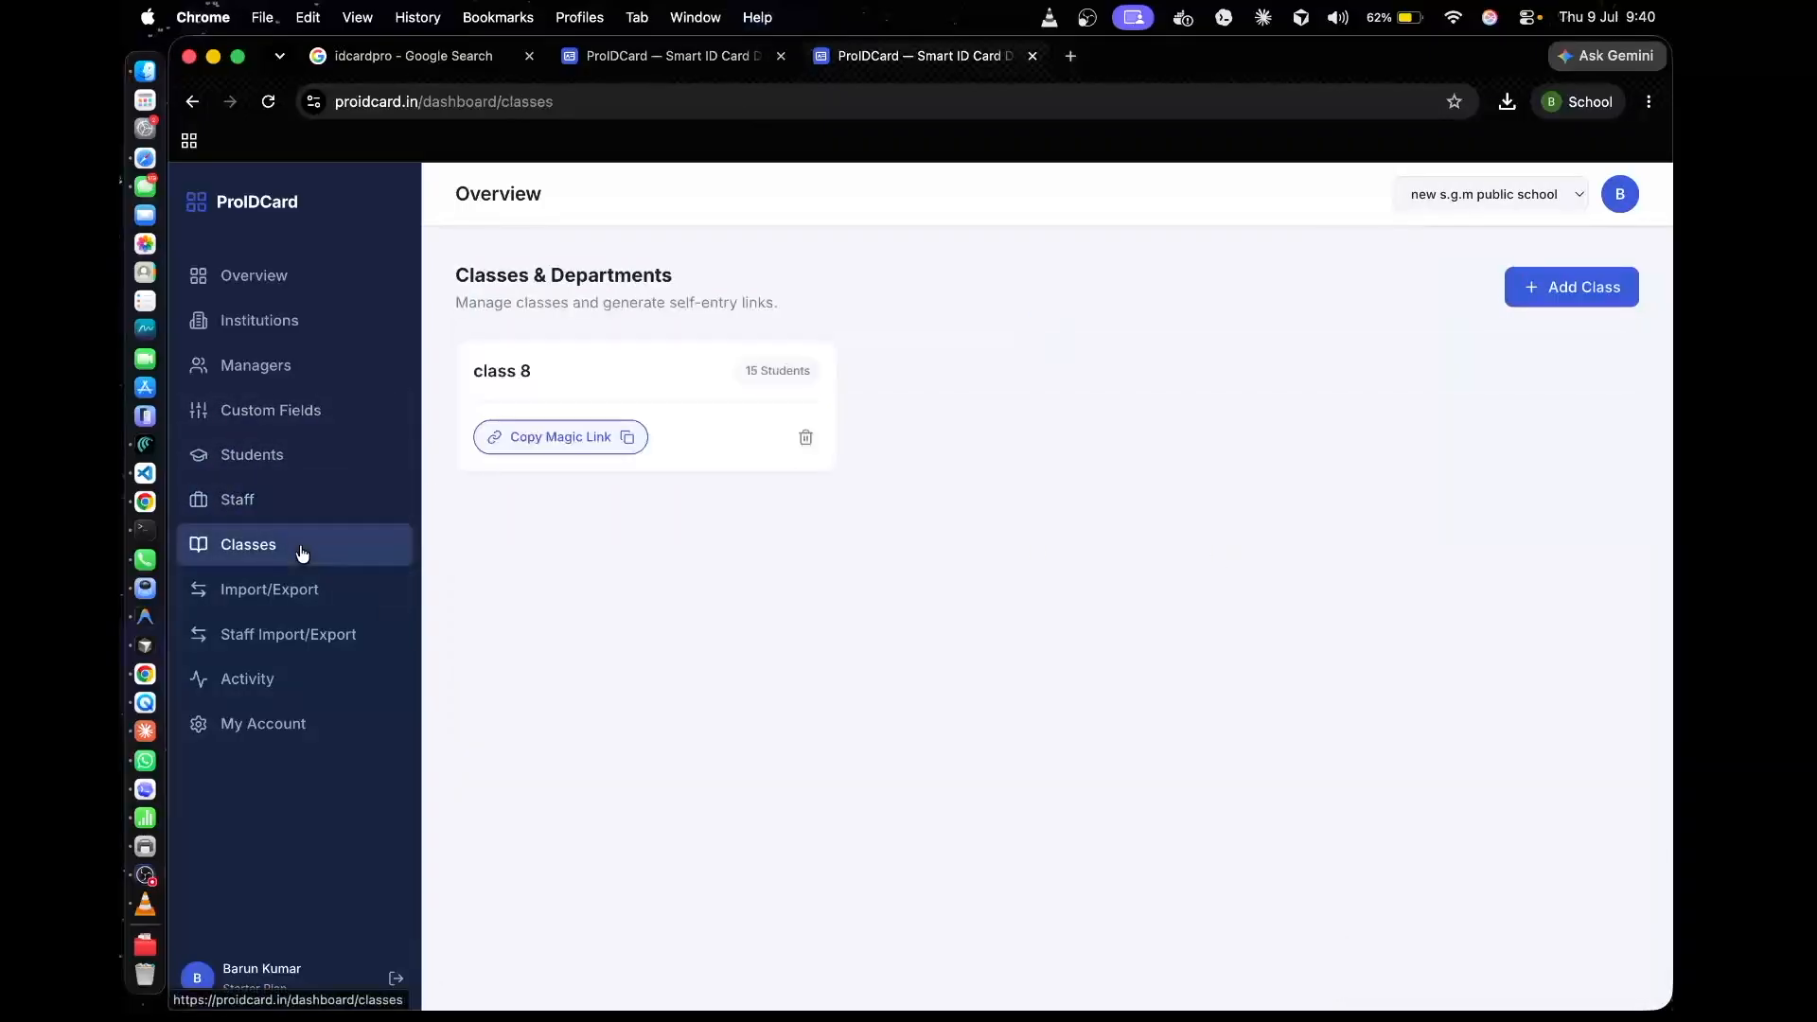
pyautogui.click(559, 436)
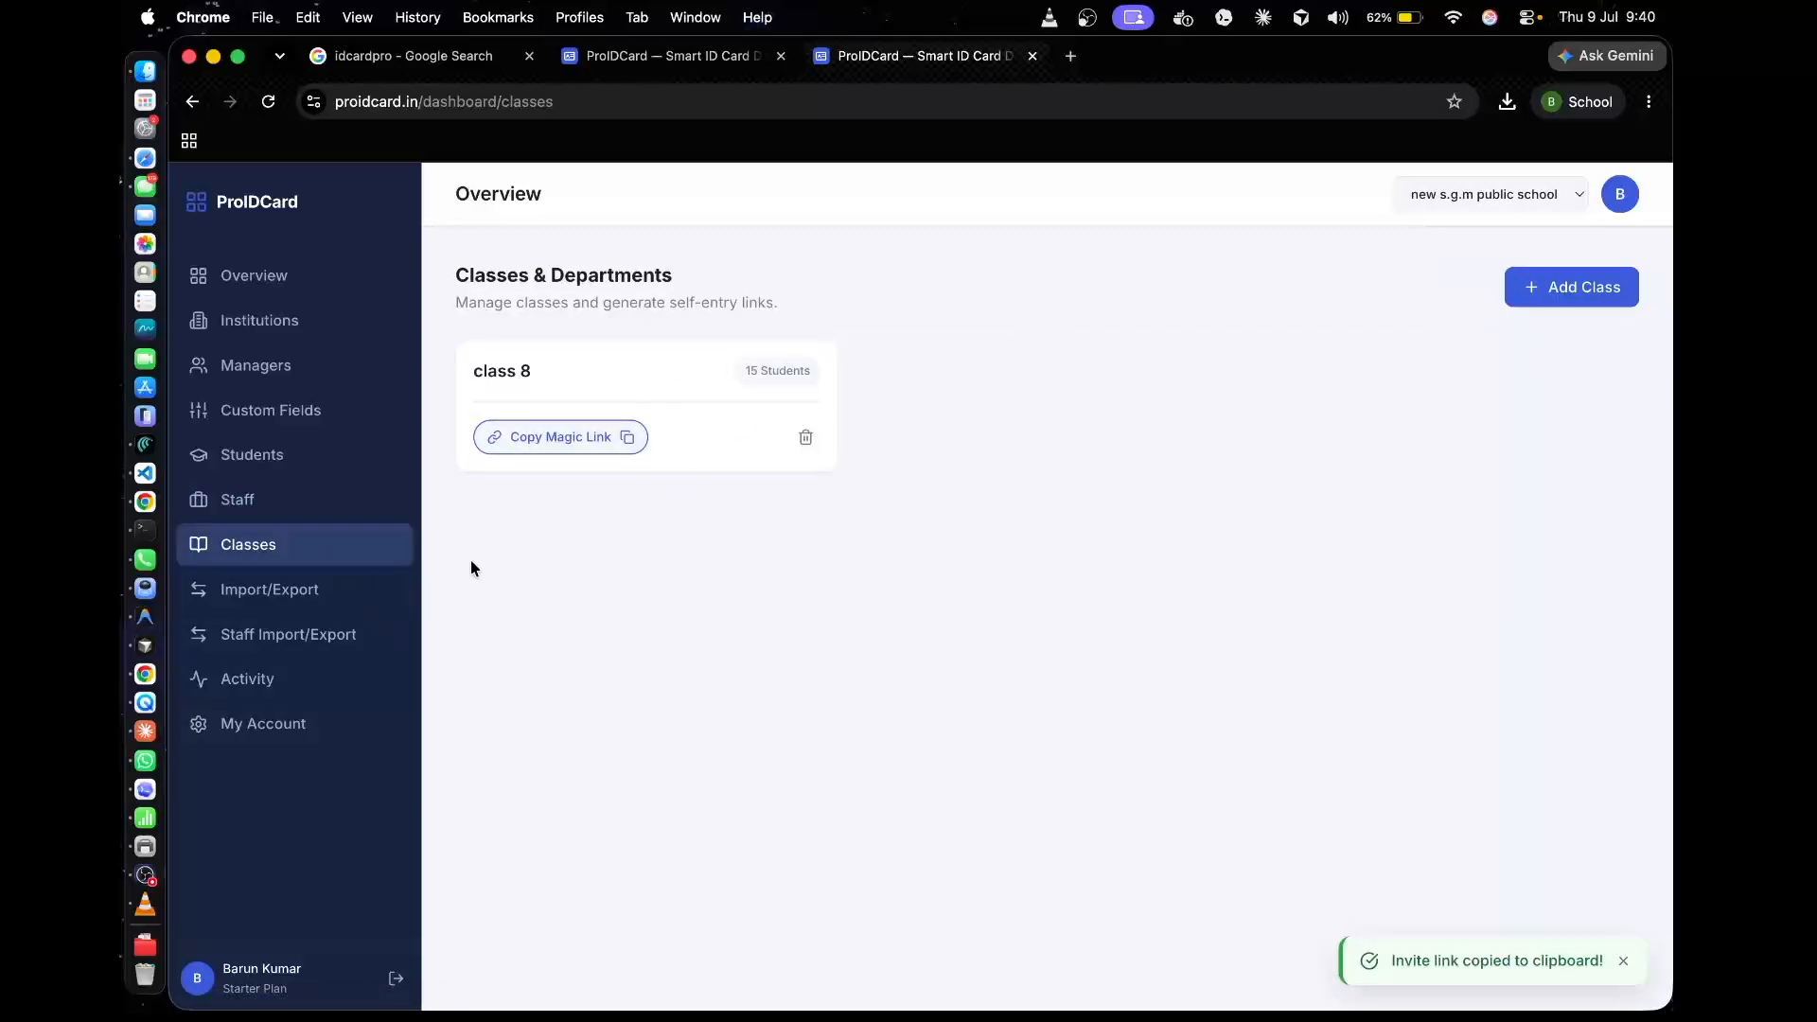
pyautogui.click(359, 598)
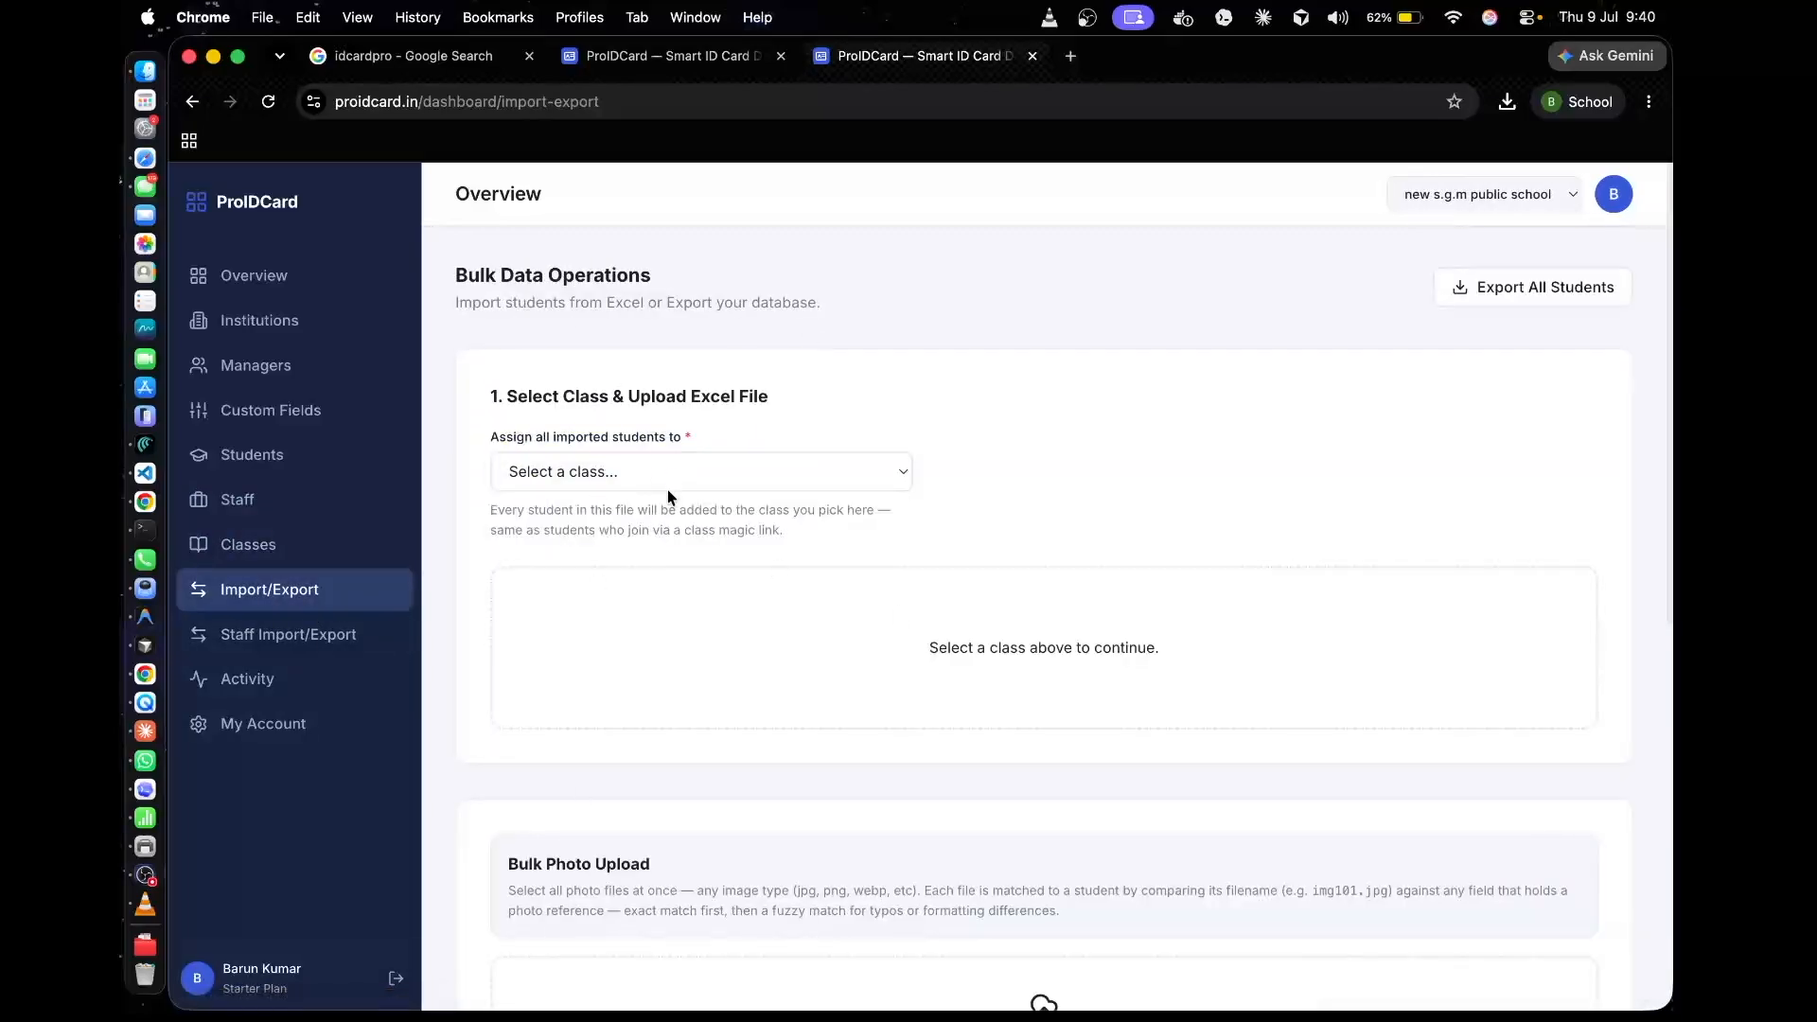